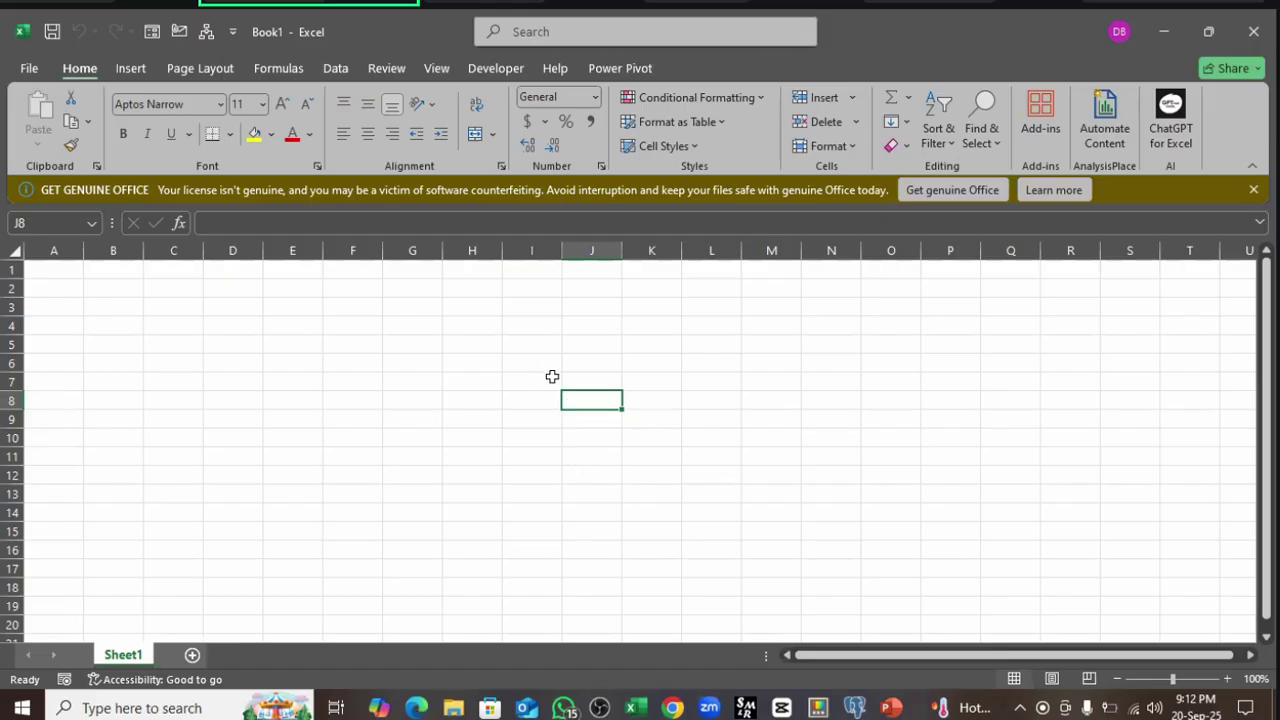
pyautogui.click(110, 290)
pyautogui.moveTo(110, 290); pyautogui.dragTo(543, 300)
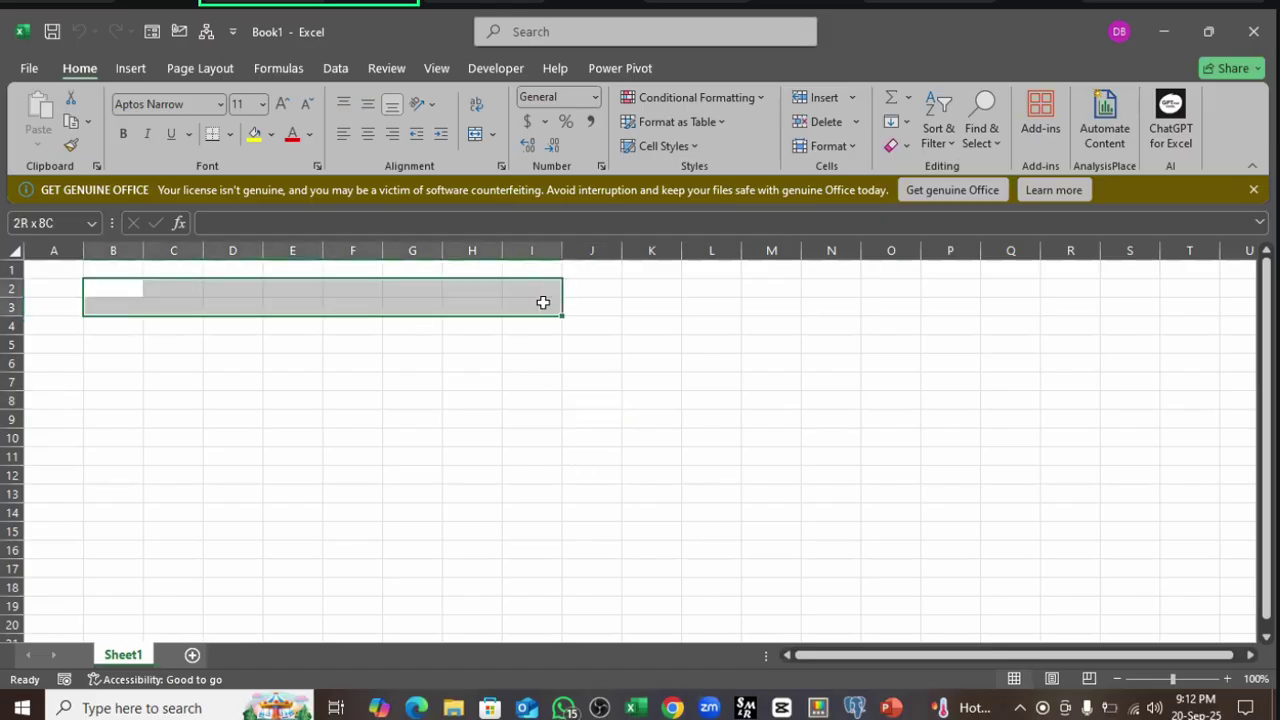
pyautogui.click(103, 283)
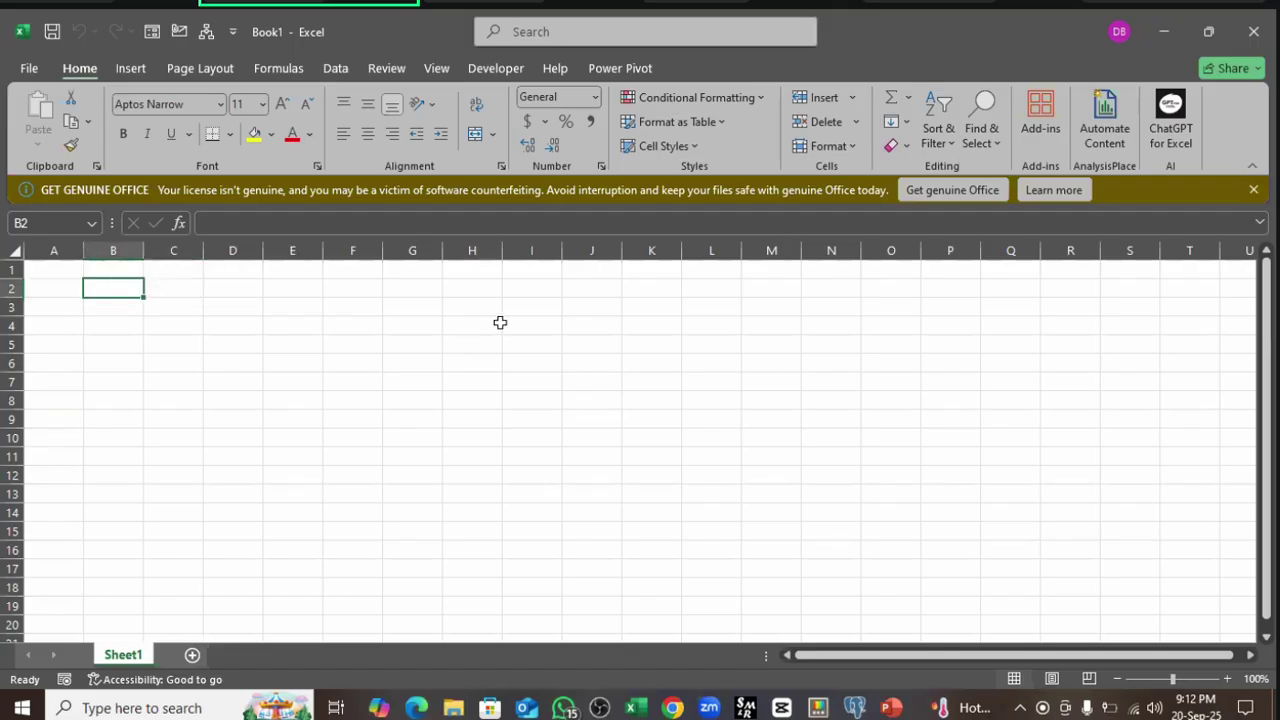
pyautogui.moveTo(110, 288); pyautogui.dragTo(522, 298)
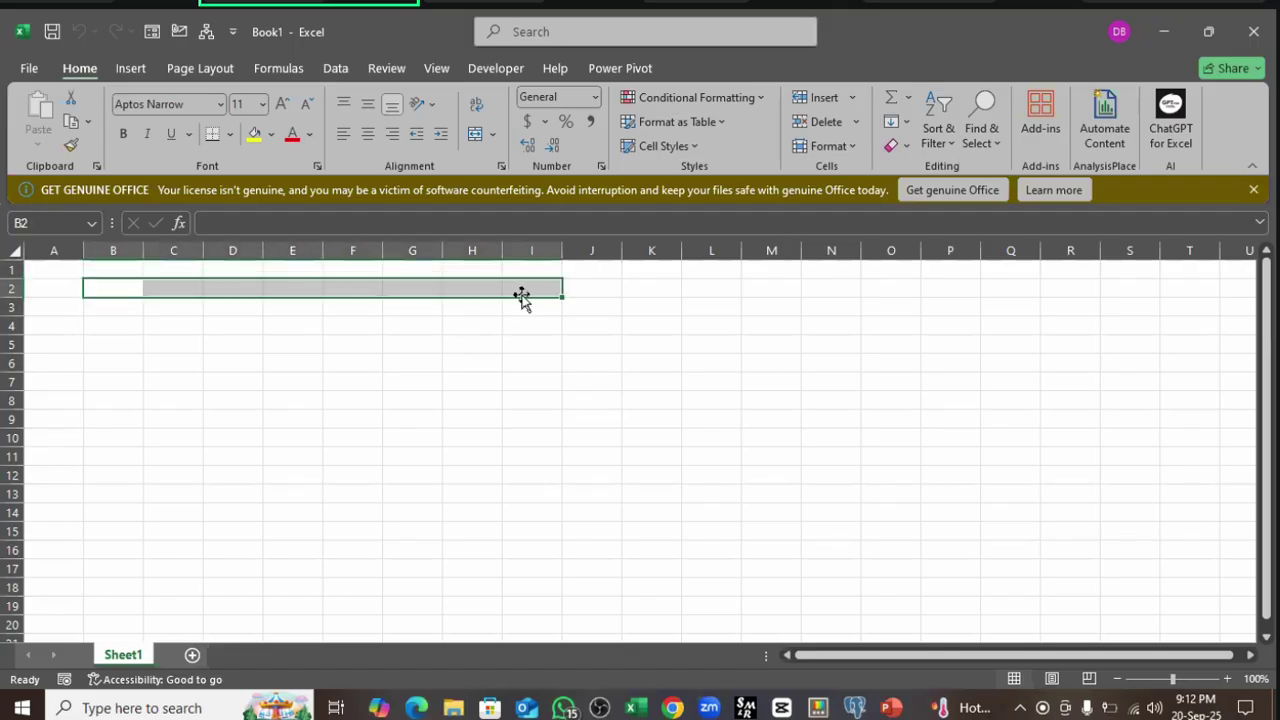
pyautogui.click(186, 349)
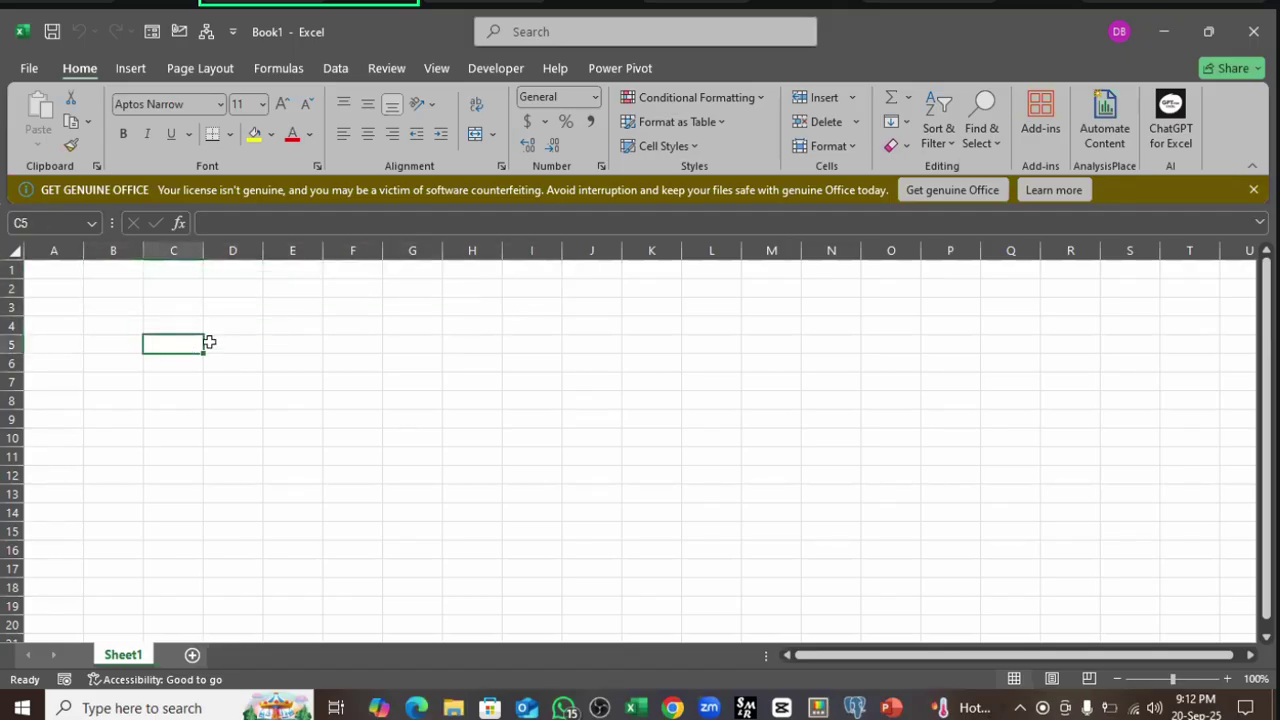
pyautogui.click(104, 286)
pyautogui.click(174, 286)
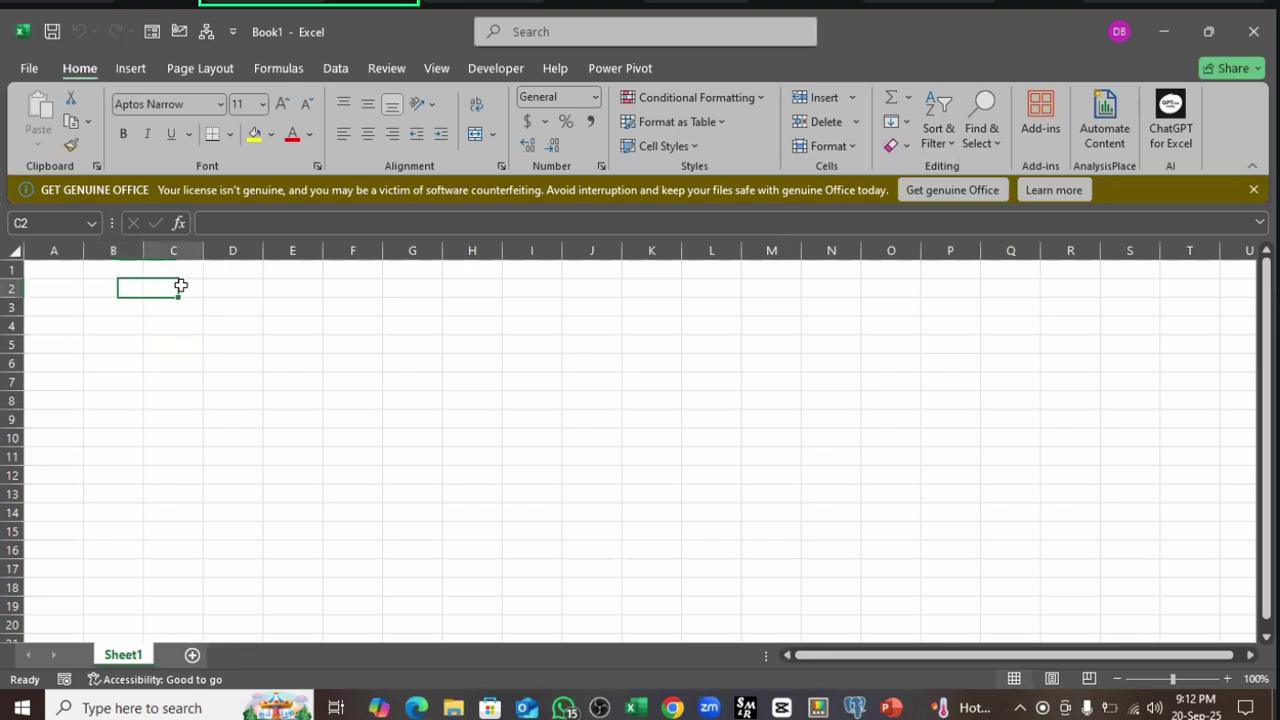
pyautogui.click(236, 287)
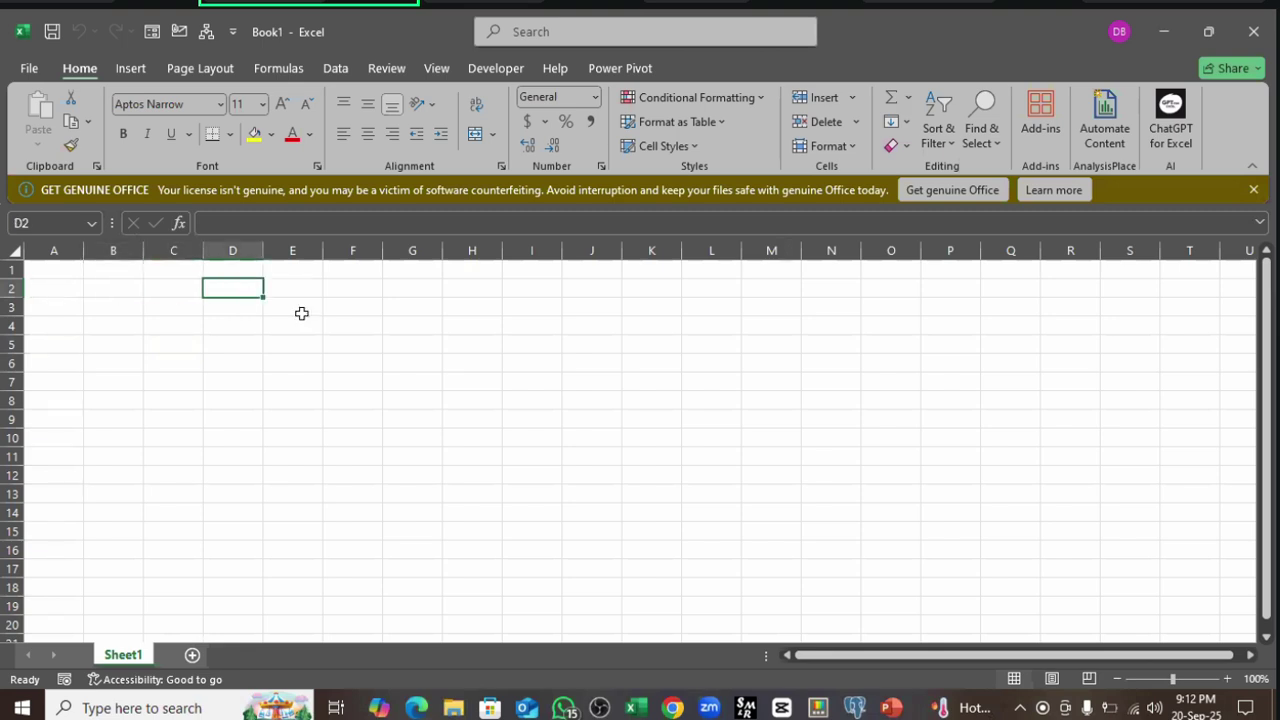
# - Enter the heading Department in cell B2 and autofit column B to its text
pyautogui.click(114, 290)
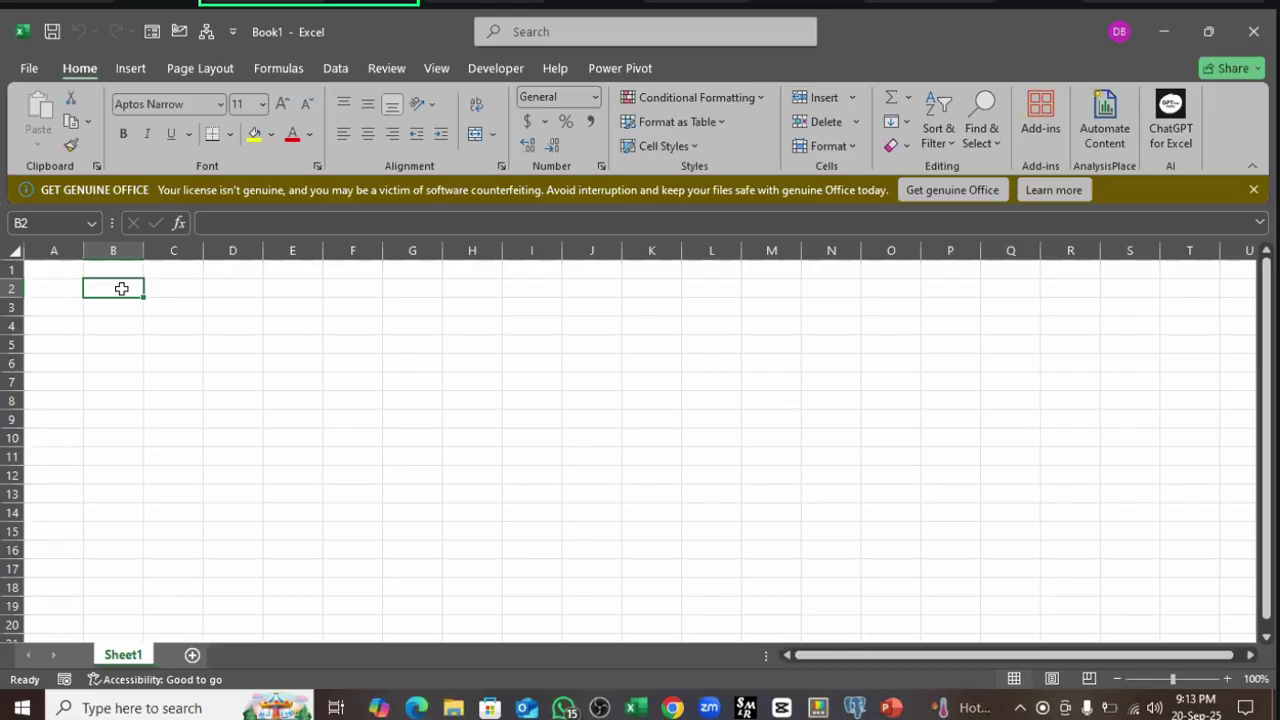
pyautogui.write('D')
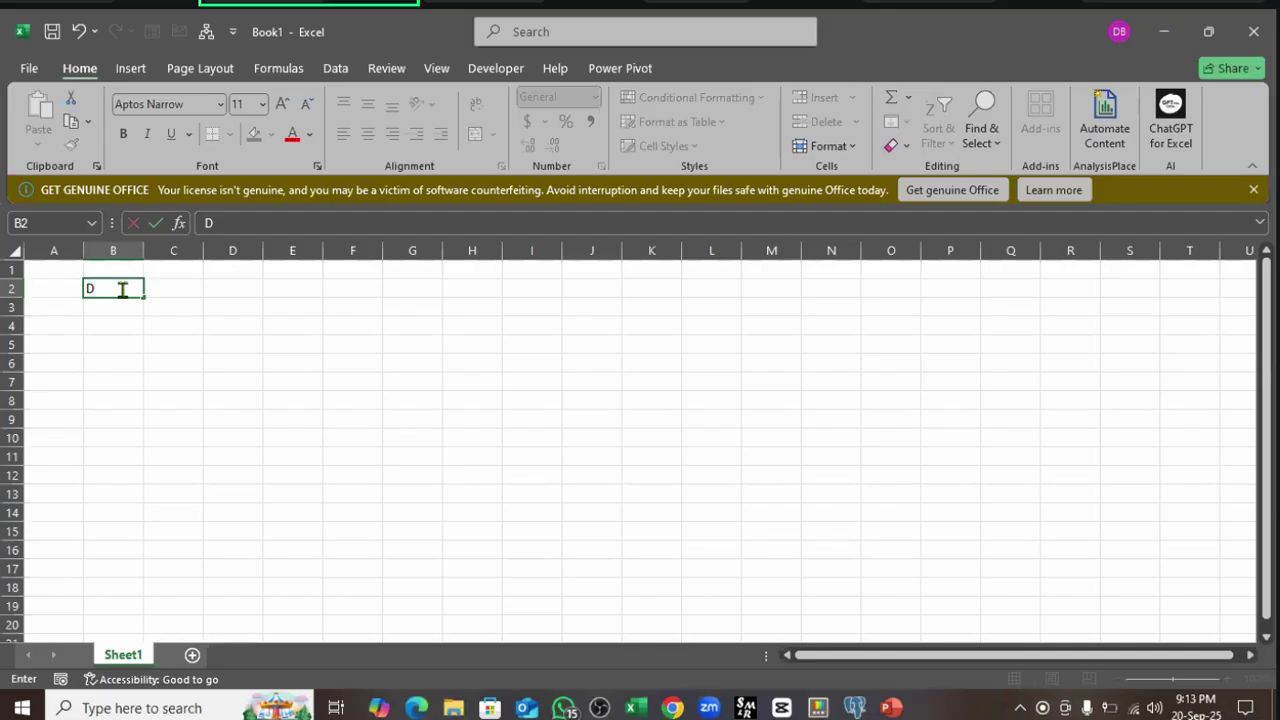
pyautogui.write('epartment')
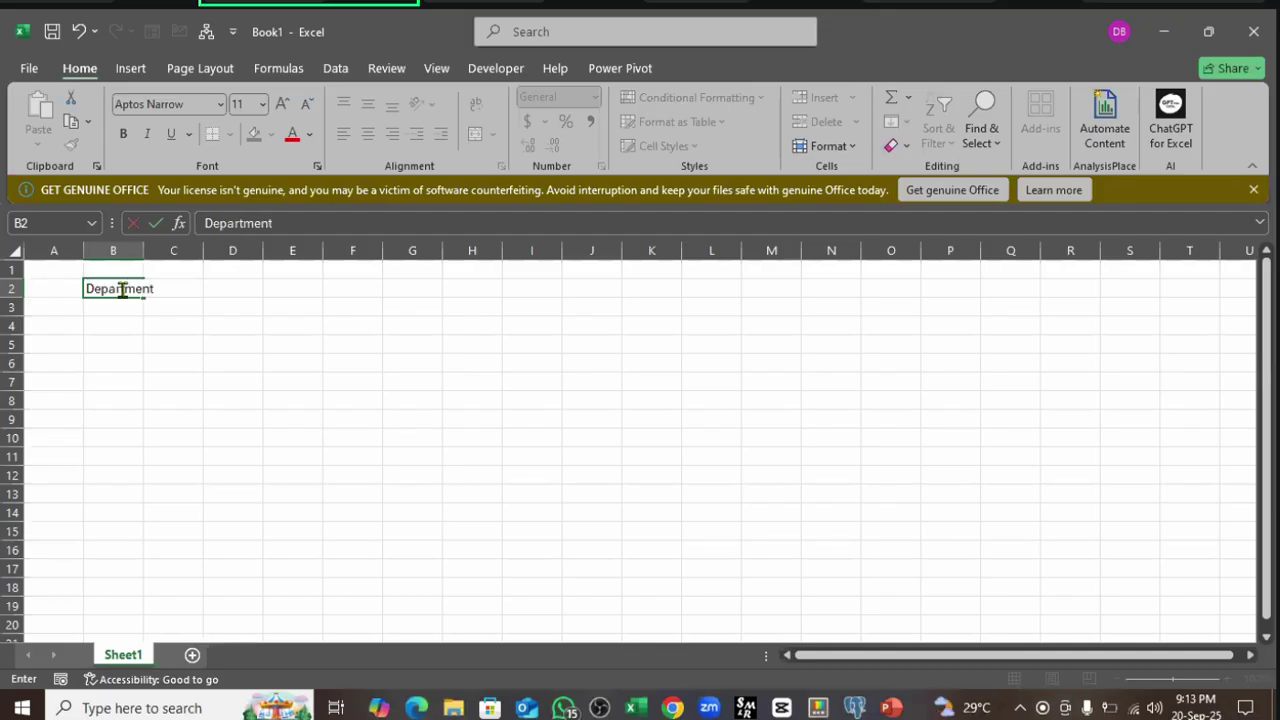
pyautogui.click(166, 321)
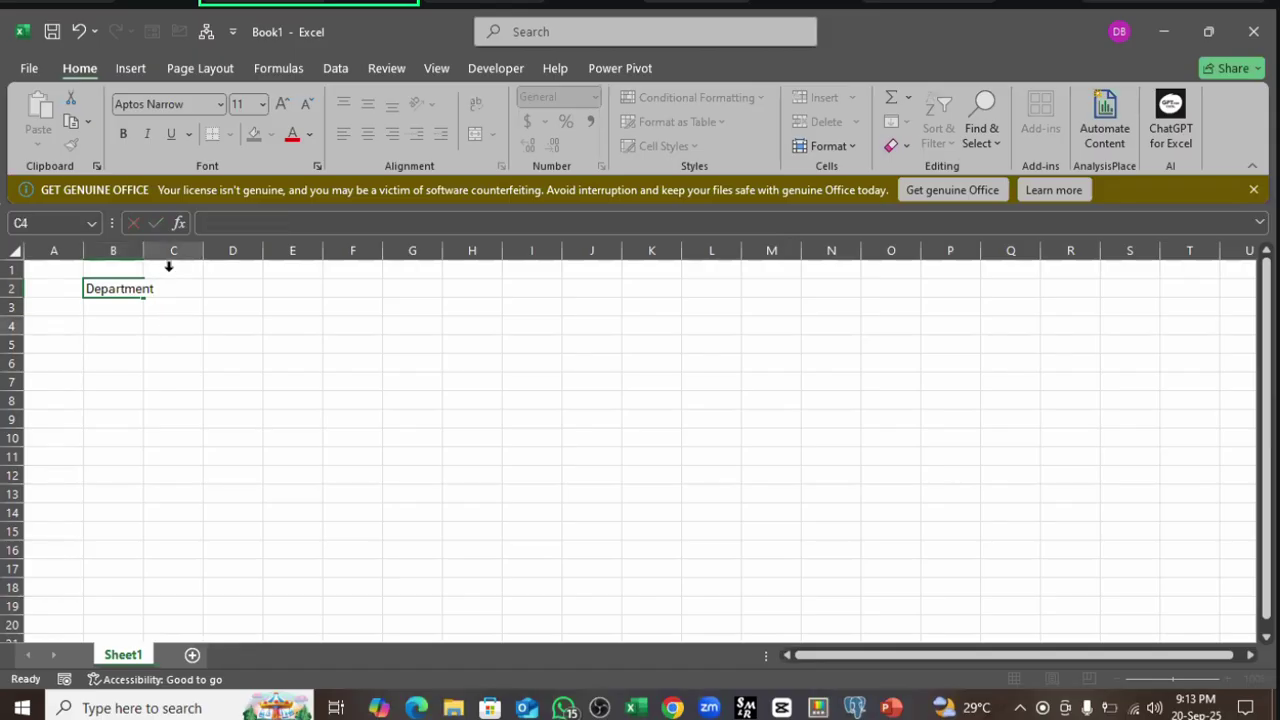
pyautogui.doubleClick(141, 255)
pyautogui.click(106, 290)
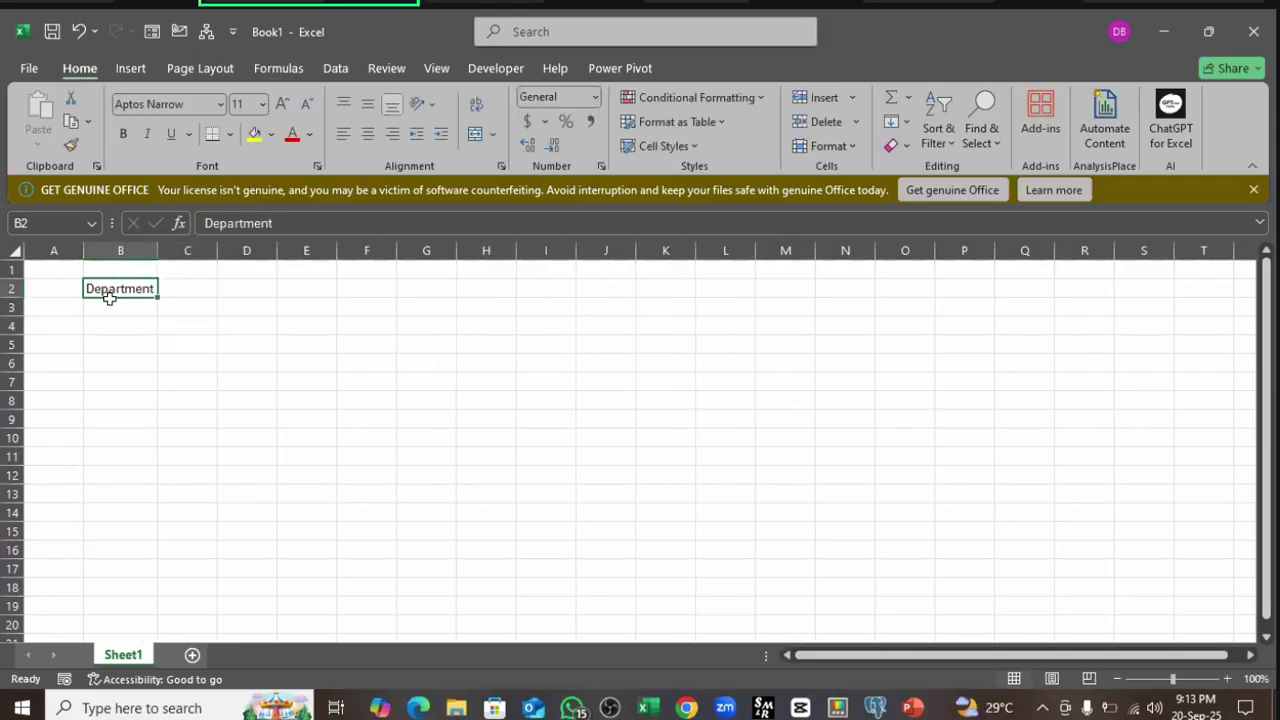
# - Enter Admi in cell B3 and IT in cell B4 under the Department heading
pyautogui.press('Down')
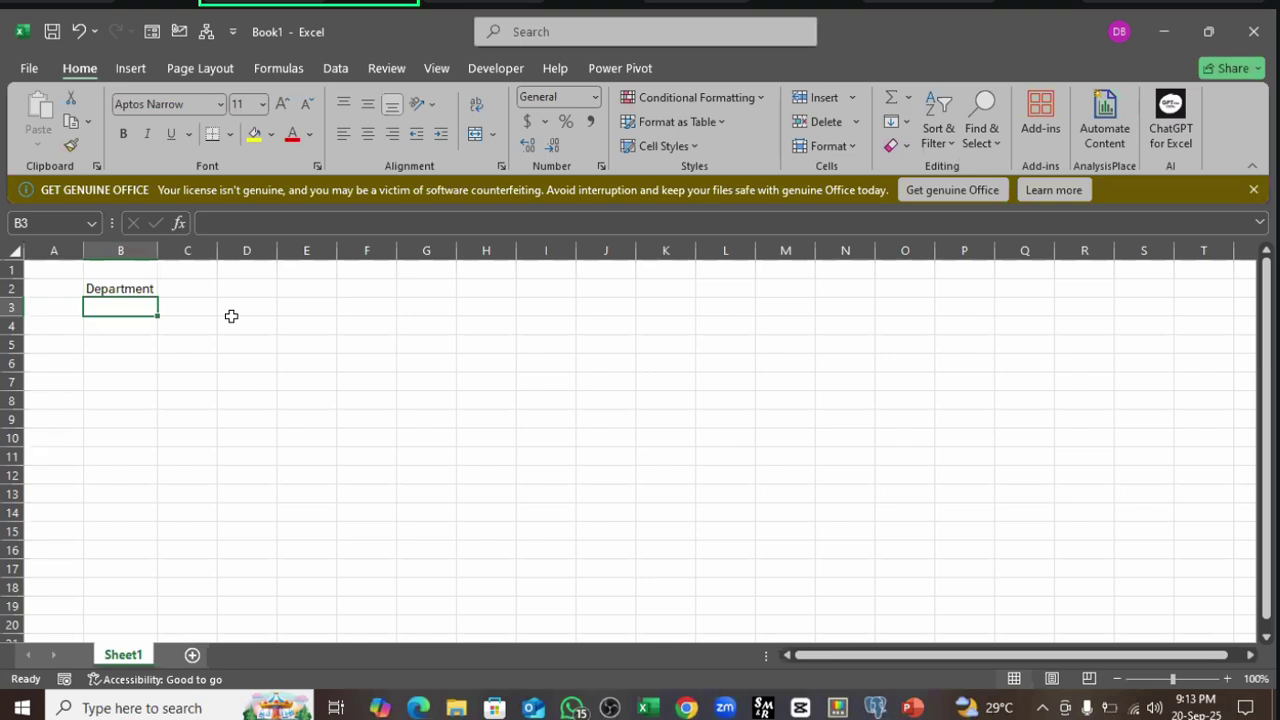
pyautogui.write('Admi')
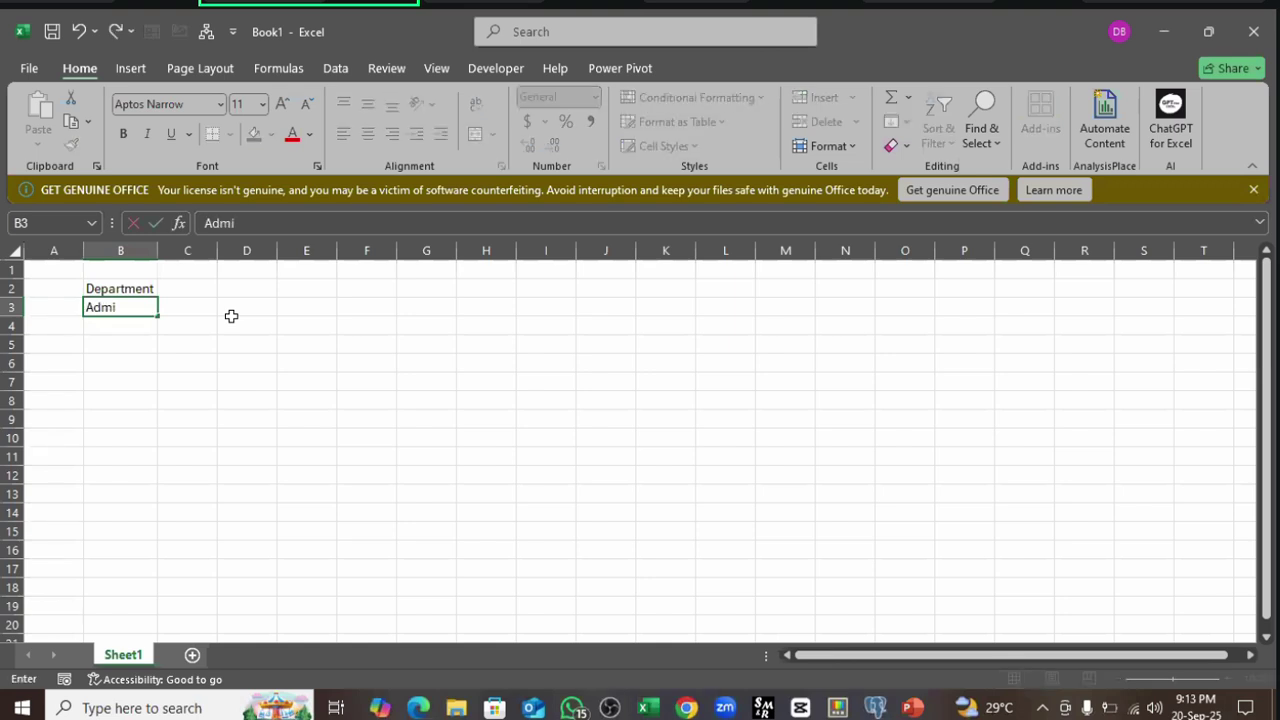
pyautogui.press('Return')
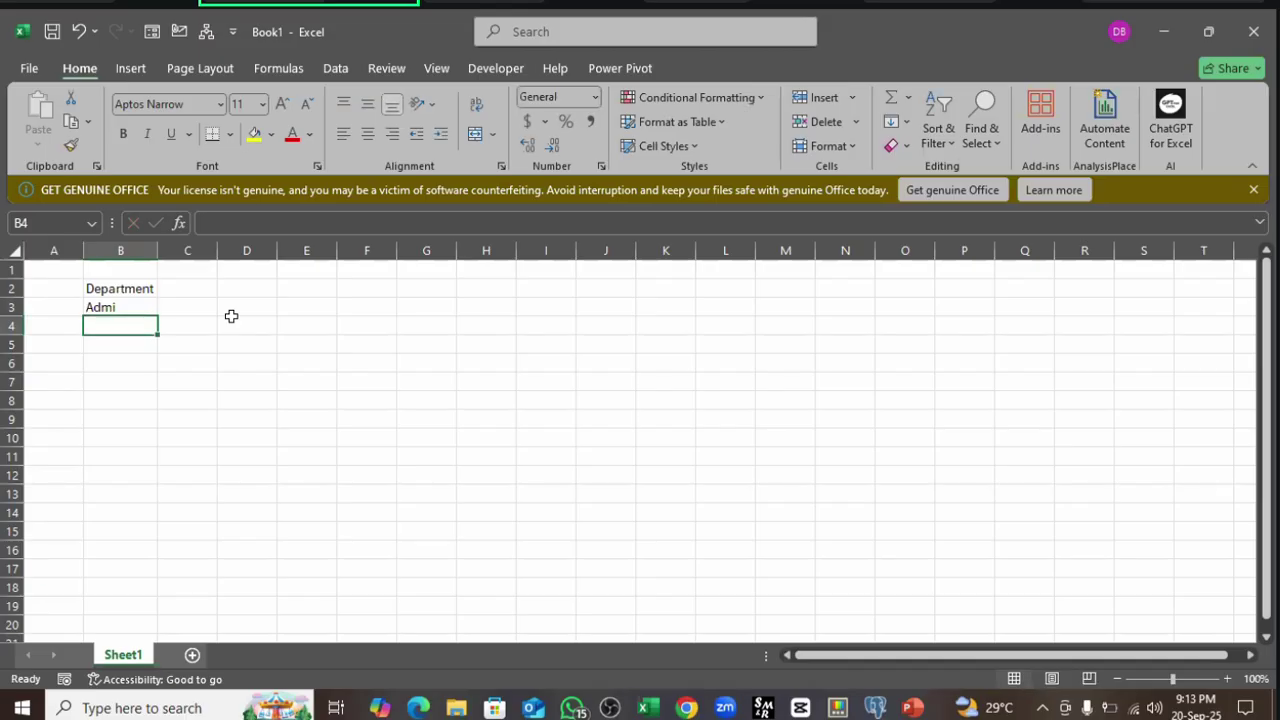
pyautogui.write('IT')
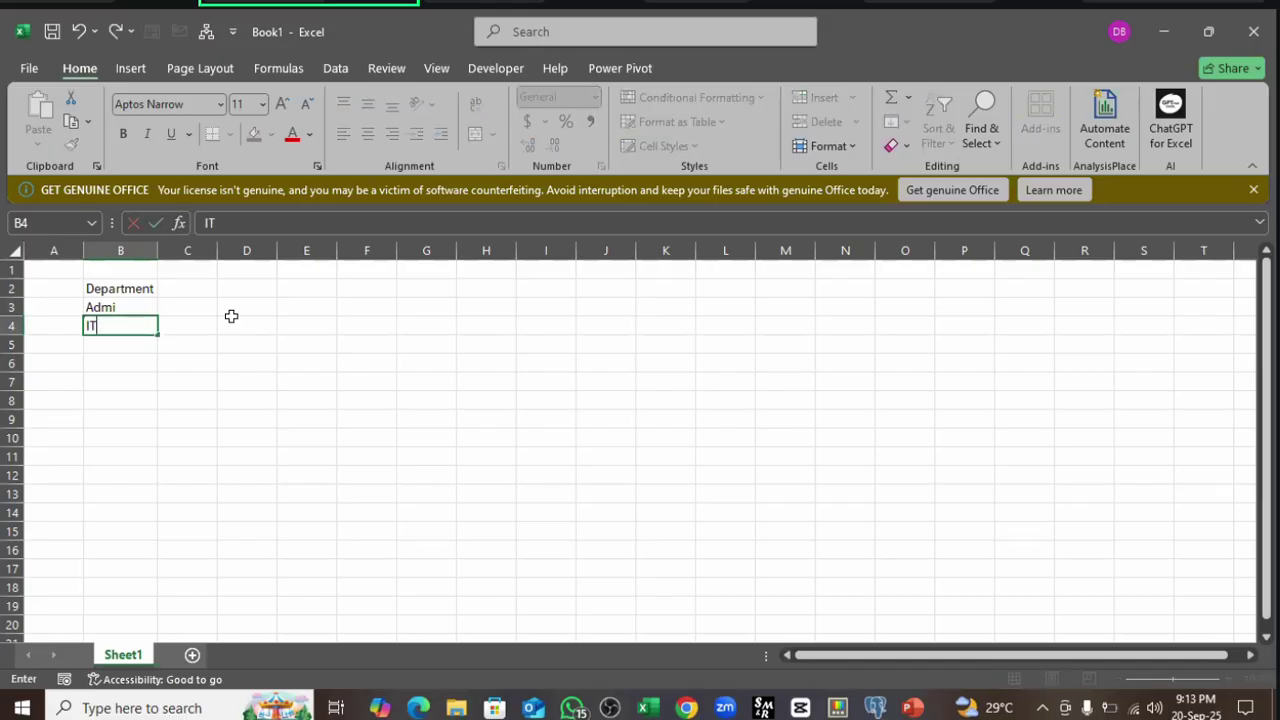
pyautogui.press('Return')
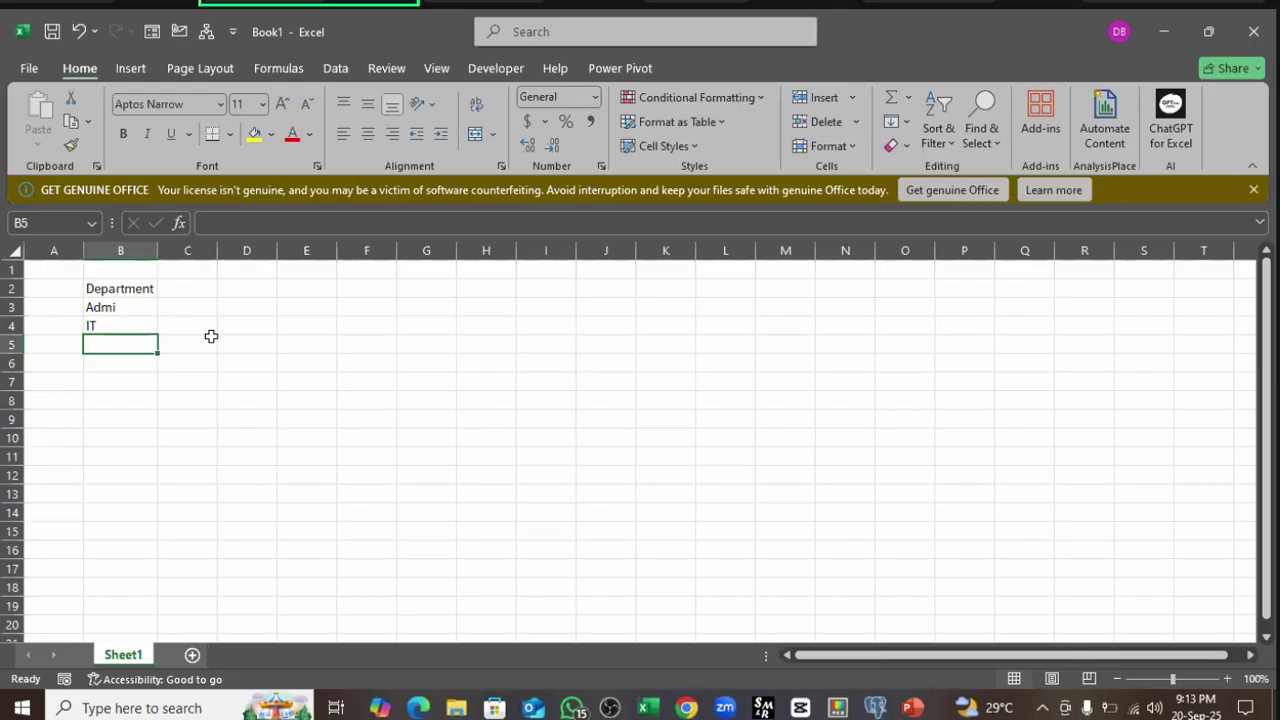
# - Correct the department entry in cell B3 so it reads Admin
pyautogui.click(128, 314)
pyautogui.moveTo(128, 314); pyautogui.dragTo(128, 319)
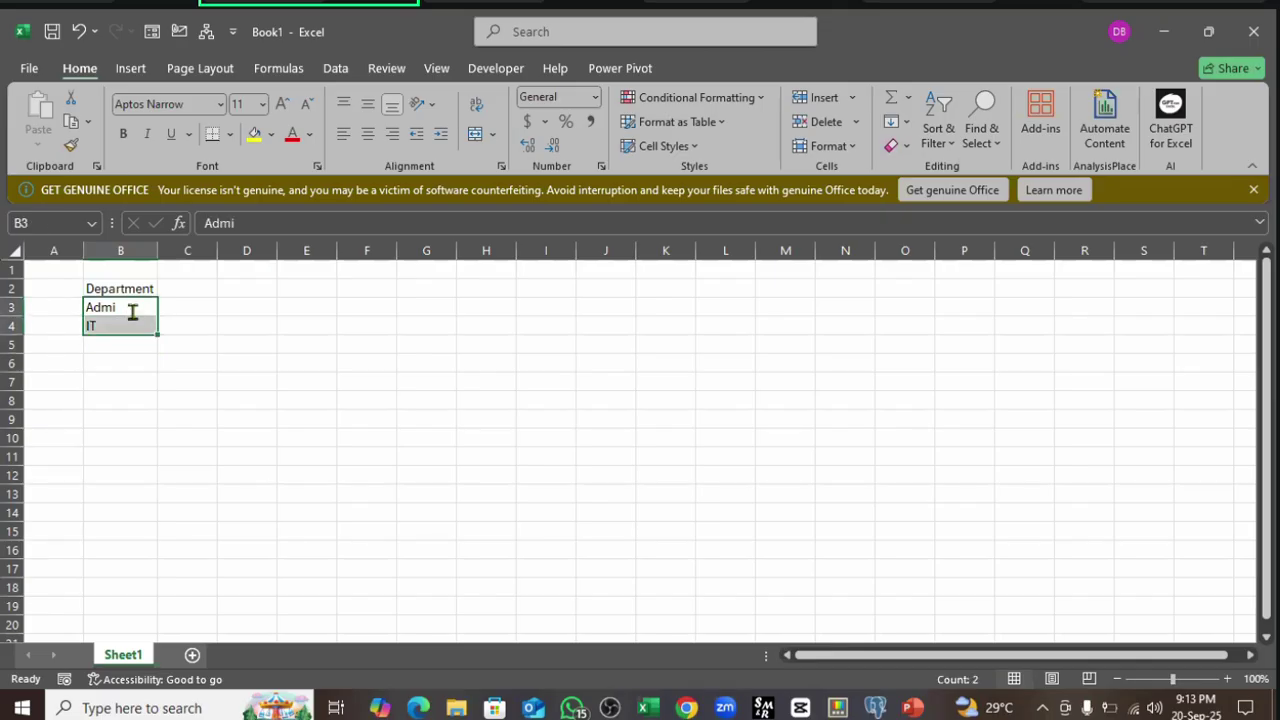
pyautogui.doubleClick(131, 309)
pyautogui.write('n')
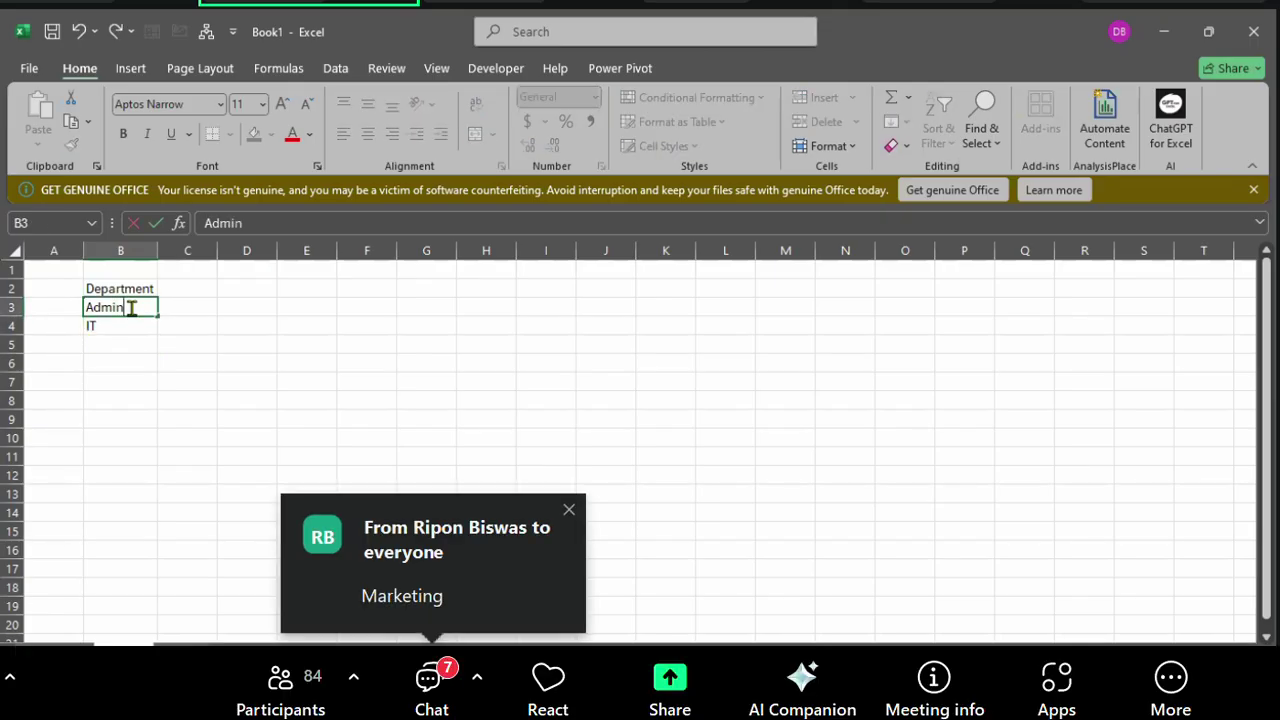
pyautogui.click(240, 421)
# - Copy the Admin and IT entries in B3:B4 and paste them repeatedly below to fill B5:B12
pyautogui.moveTo(126, 306); pyautogui.dragTo(126, 320)
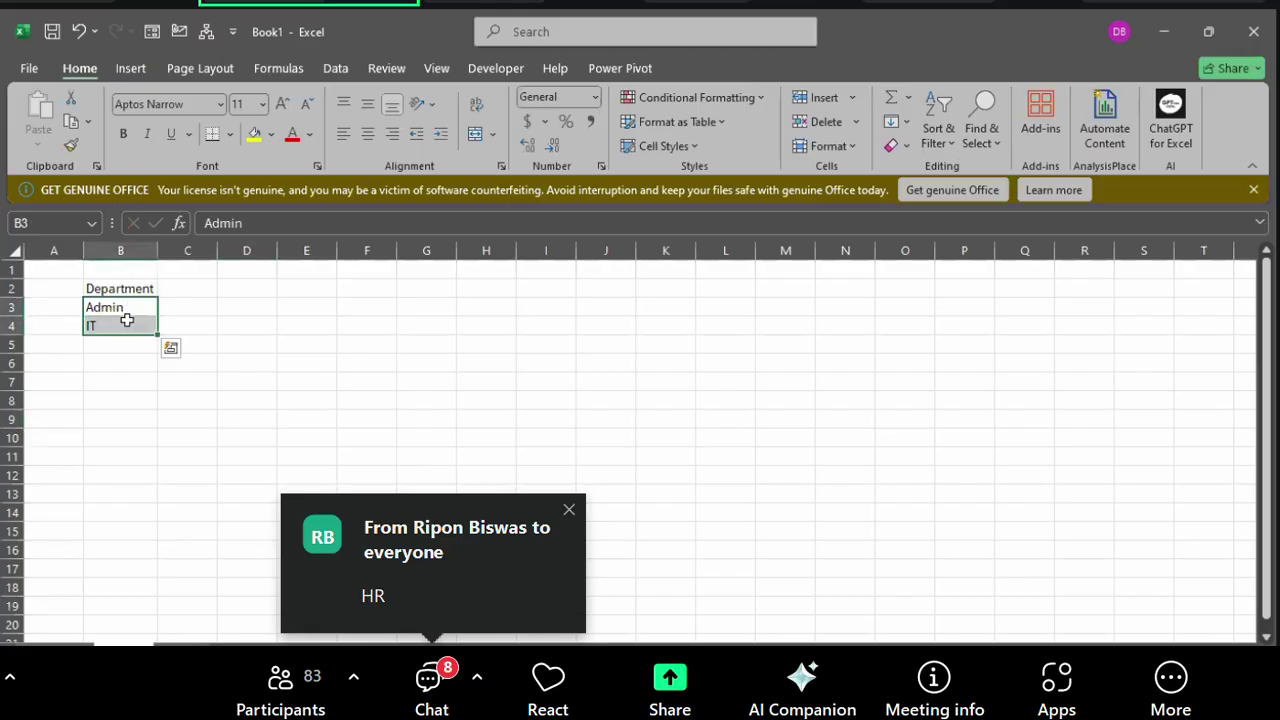
pyautogui.hotkey('ctrl', 'c')
pyautogui.click(117, 344)
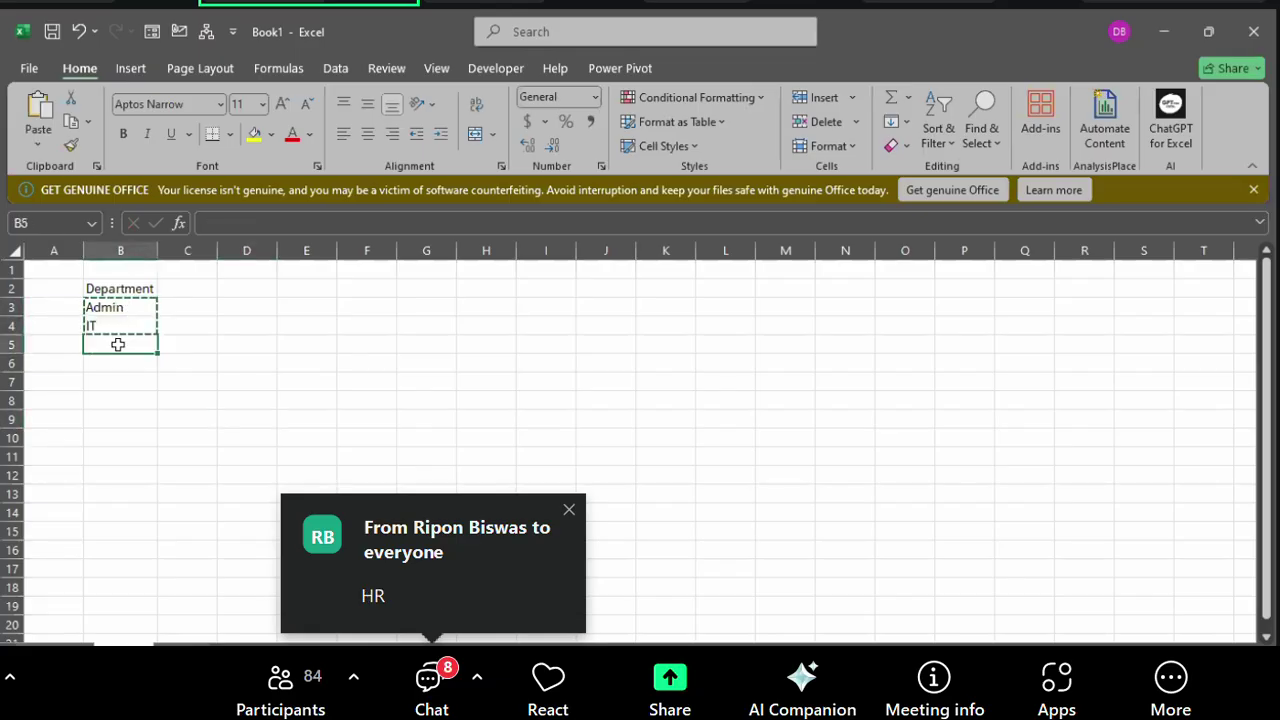
pyautogui.hotkey('ctrl', 'v')
pyautogui.click(111, 379)
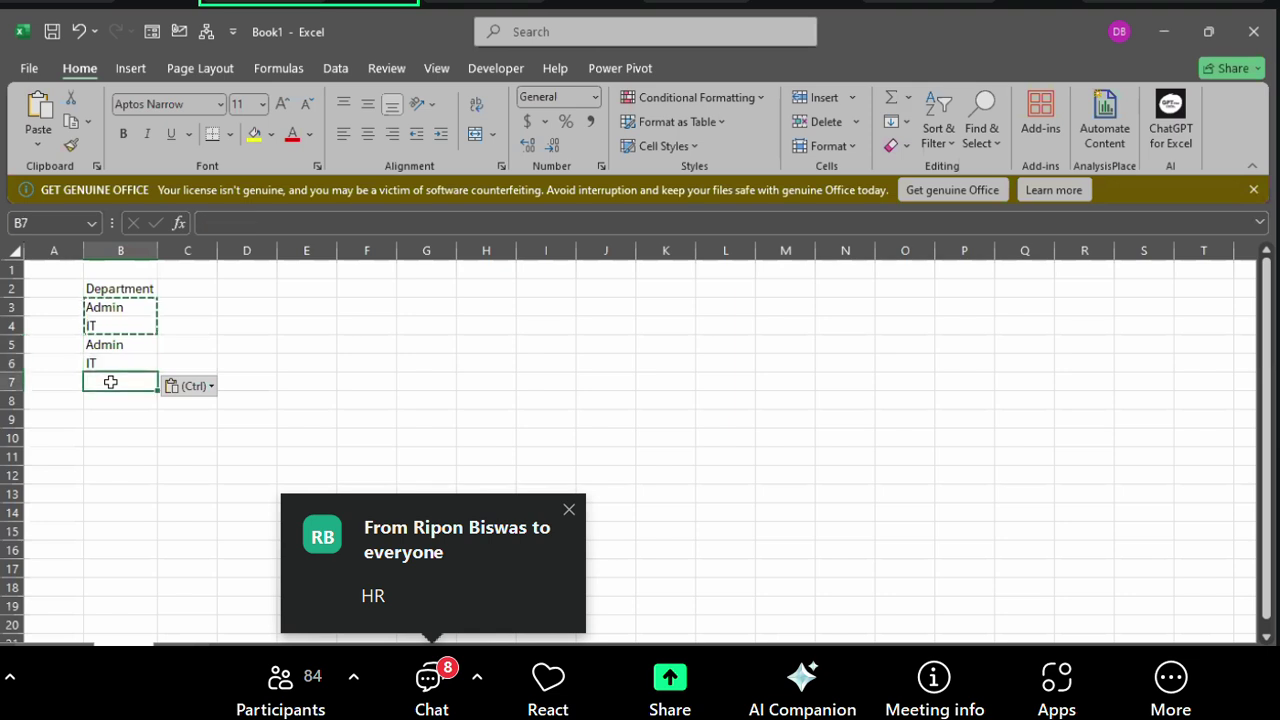
pyautogui.hotkey('ctrl', 'v')
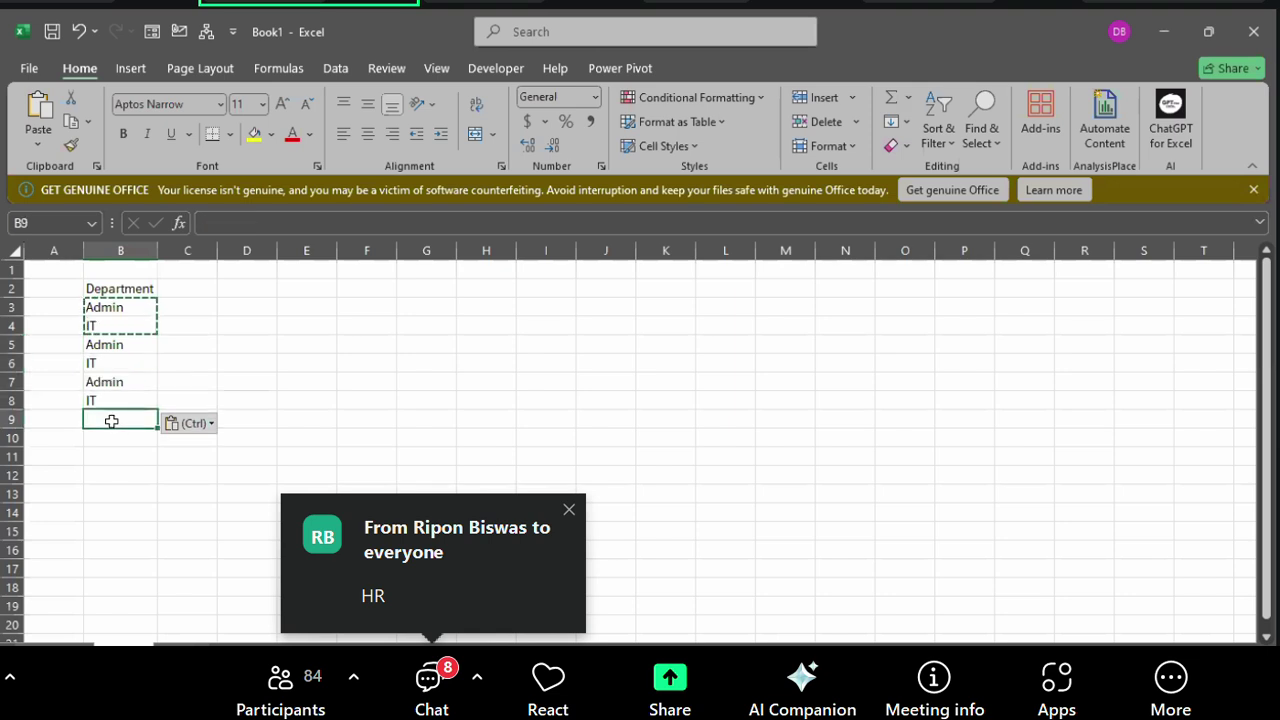
pyautogui.click(111, 420)
pyautogui.hotkey('ctrl', 'v')
pyautogui.click(111, 455)
pyautogui.hotkey('ctrl', 'v')
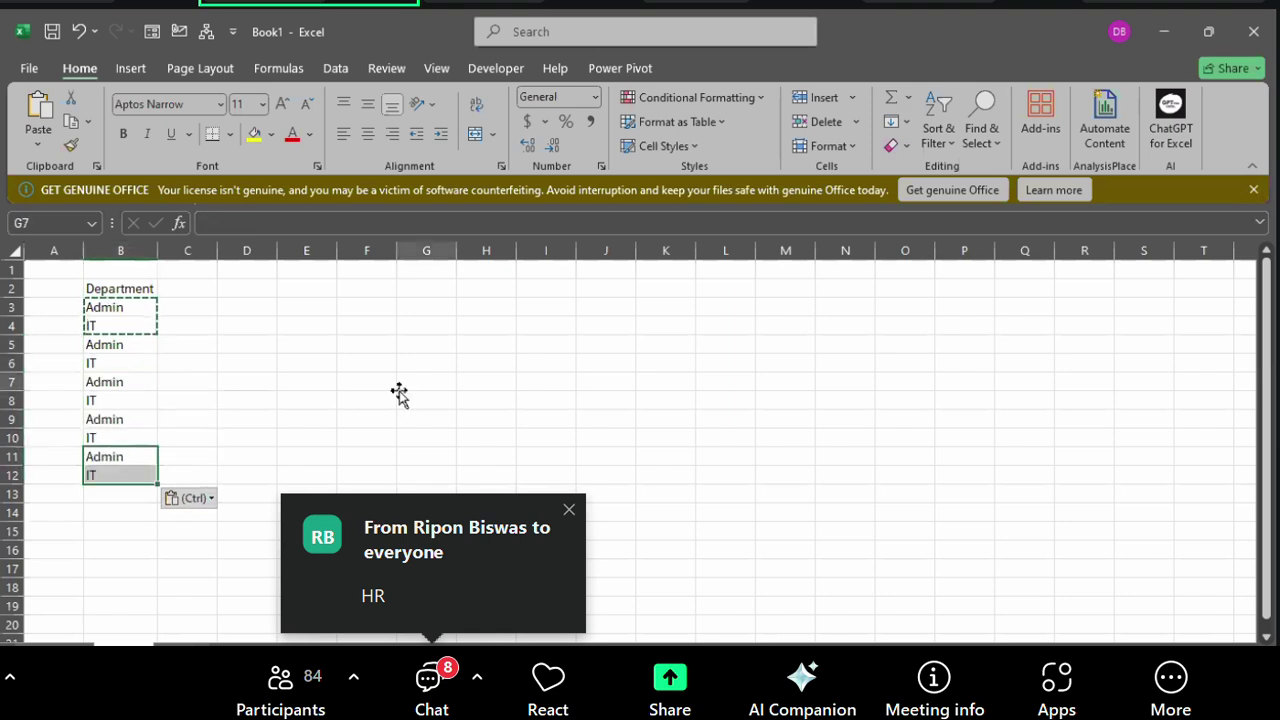
pyautogui.click(405, 384)
pyautogui.press('Escape')
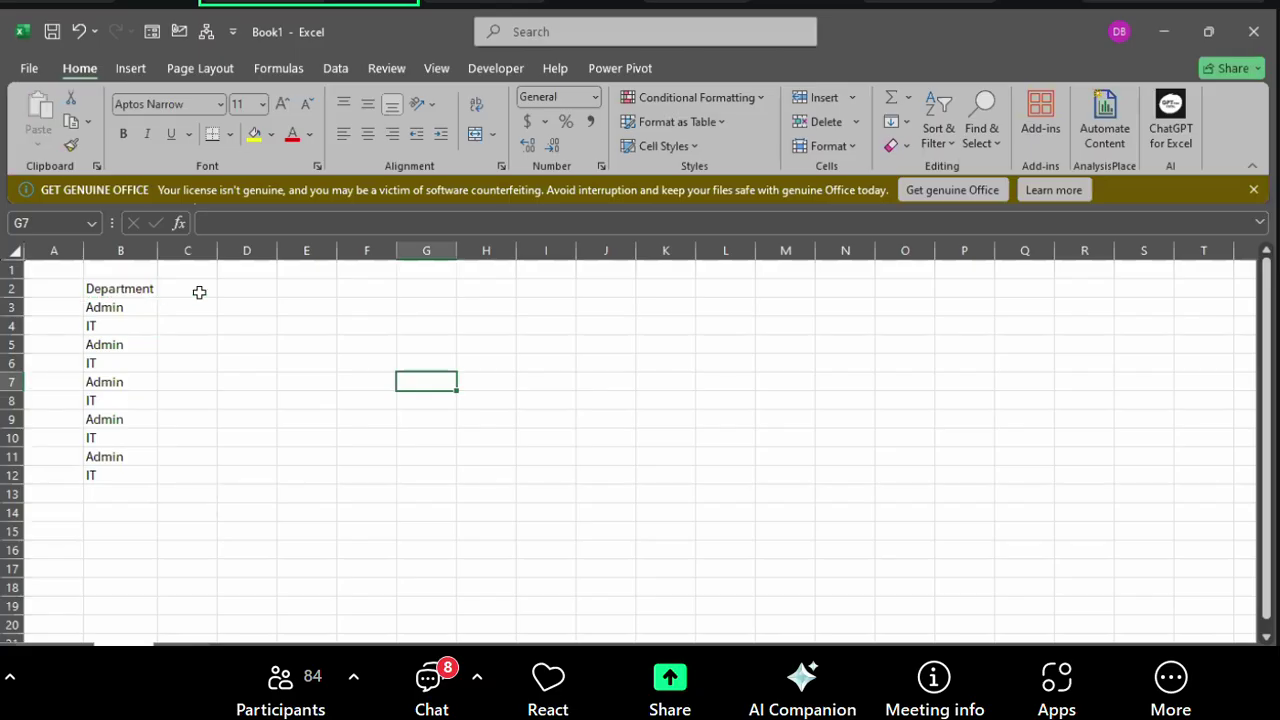
# - Enter the heading ID in cell C2 and centre column C horizontally and vertically
pyautogui.click(197, 289)
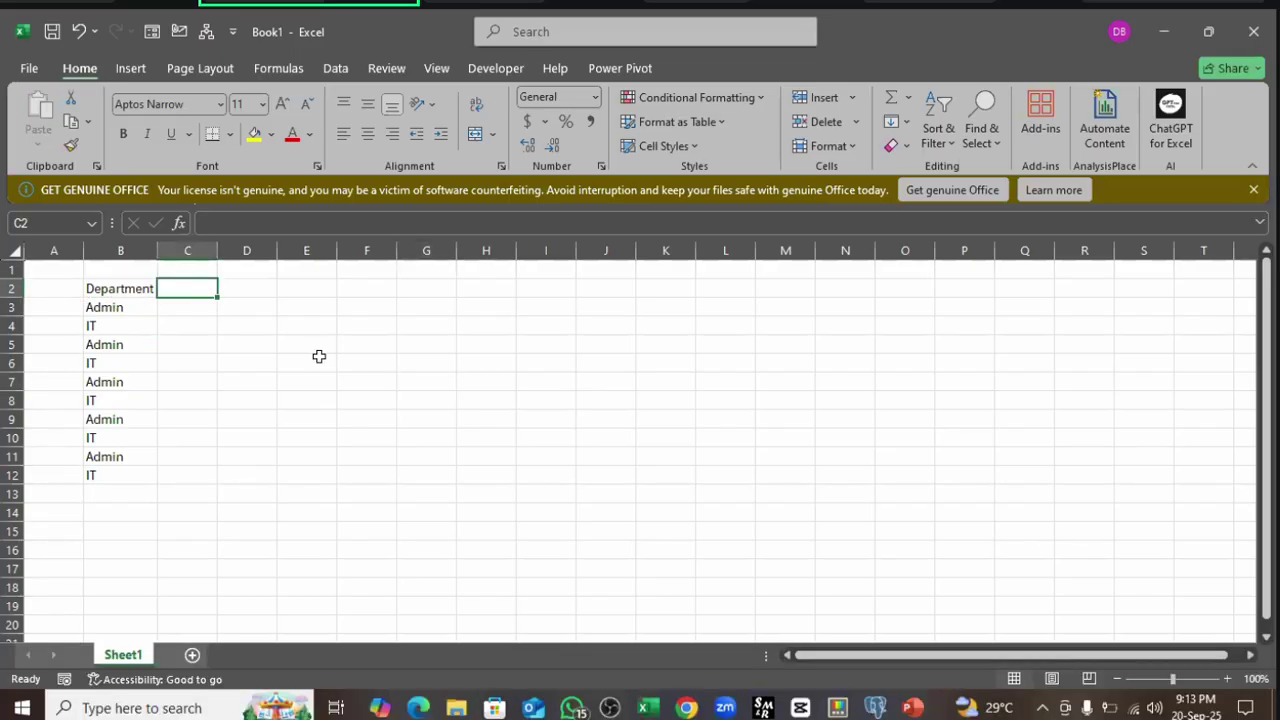
pyautogui.write('ID')
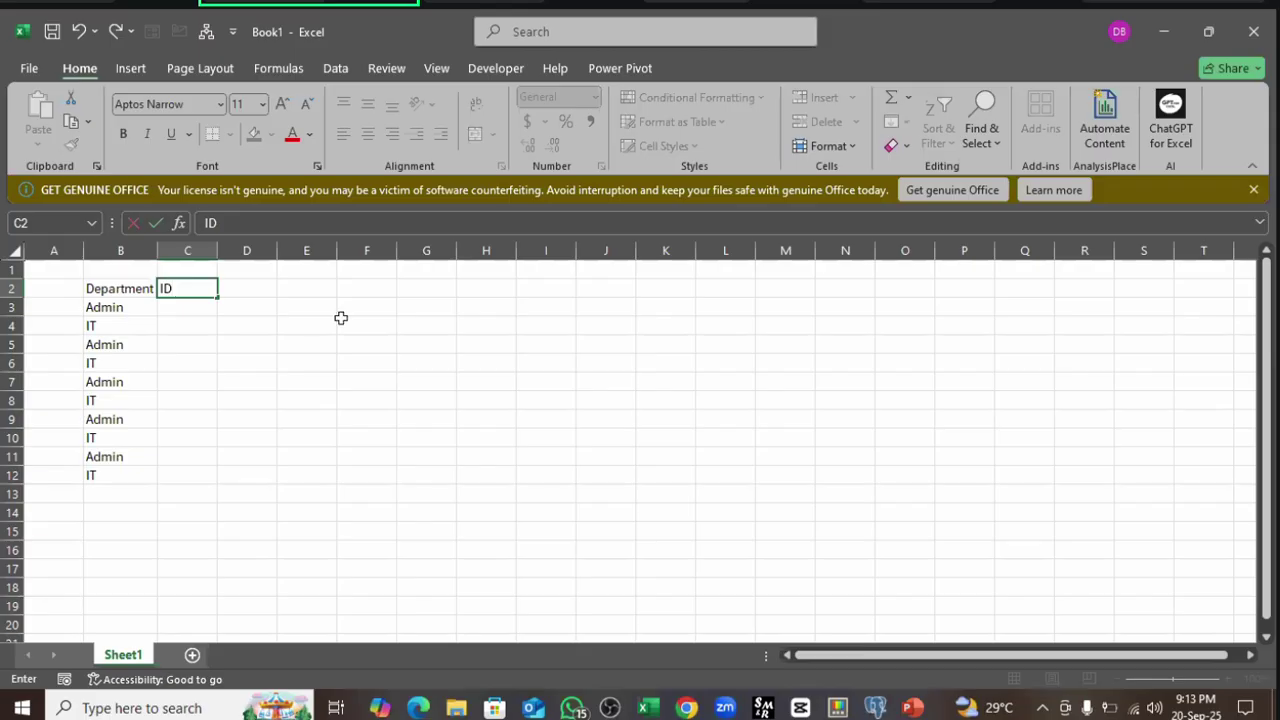
pyautogui.click(380, 357)
pyautogui.click(188, 250)
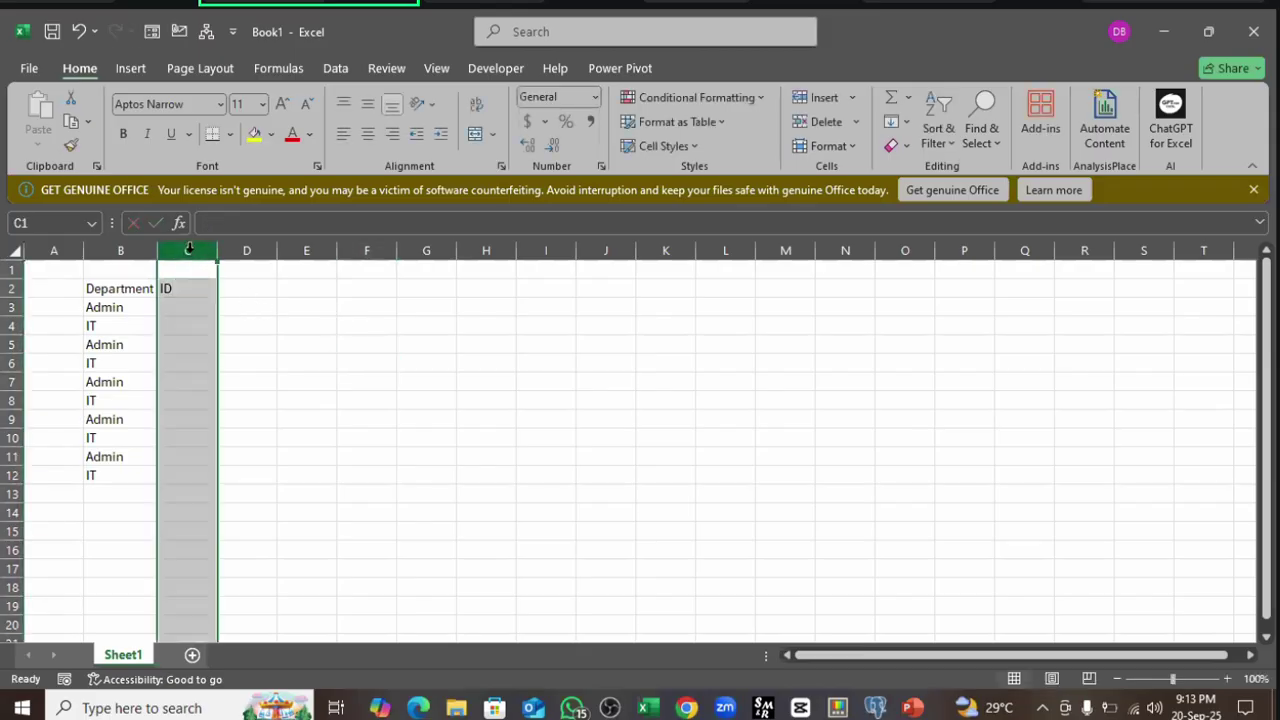
pyautogui.click(367, 133)
pyautogui.click(366, 105)
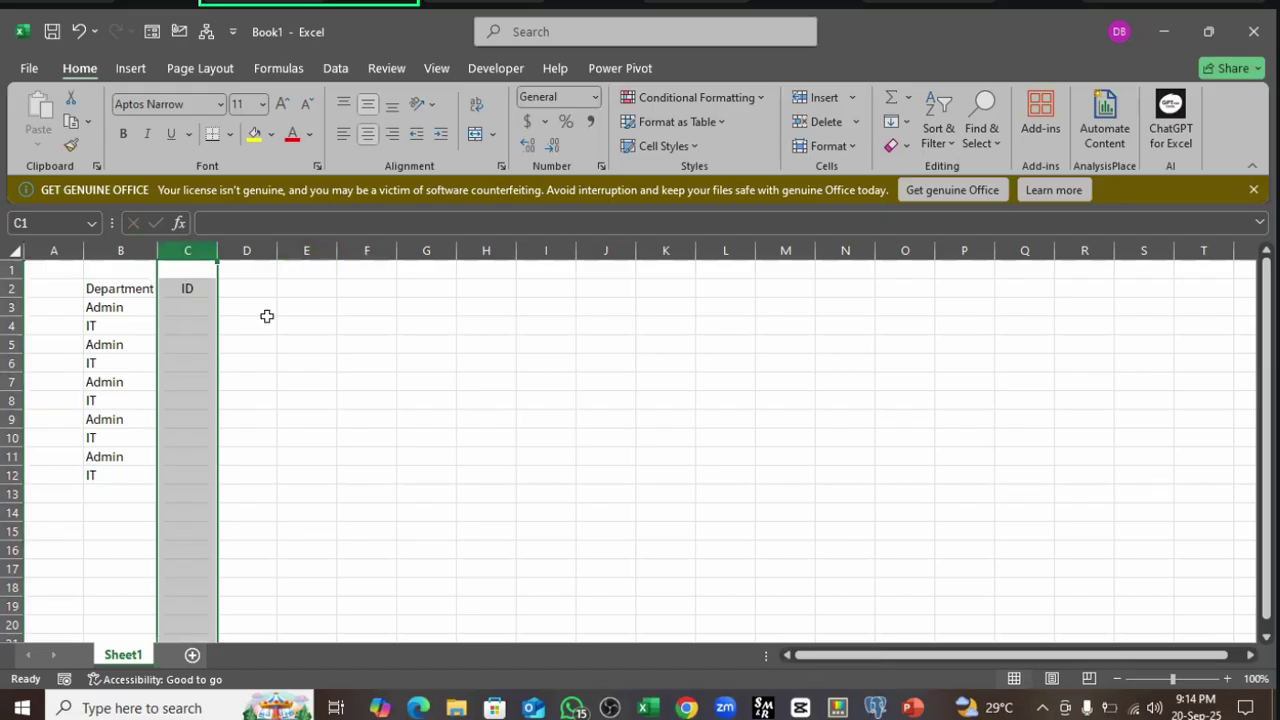
pyautogui.click(173, 311)
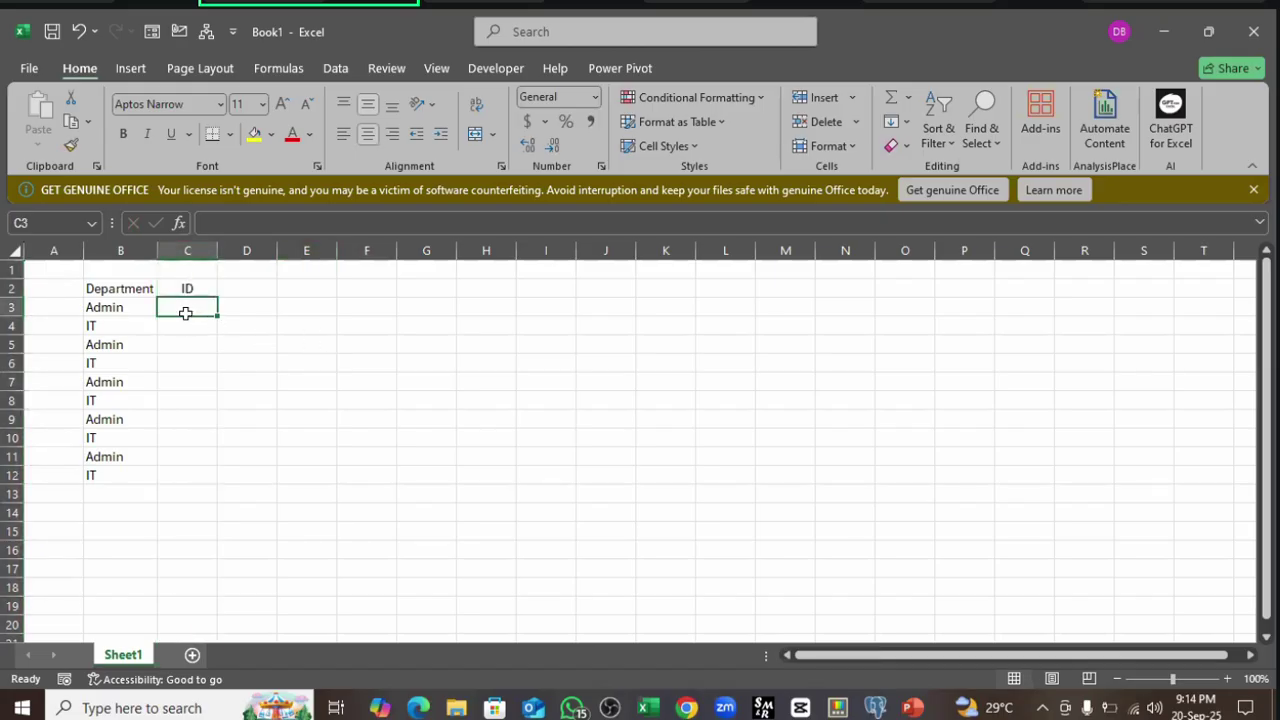
pyautogui.moveTo(186, 306); pyautogui.dragTo(206, 400)
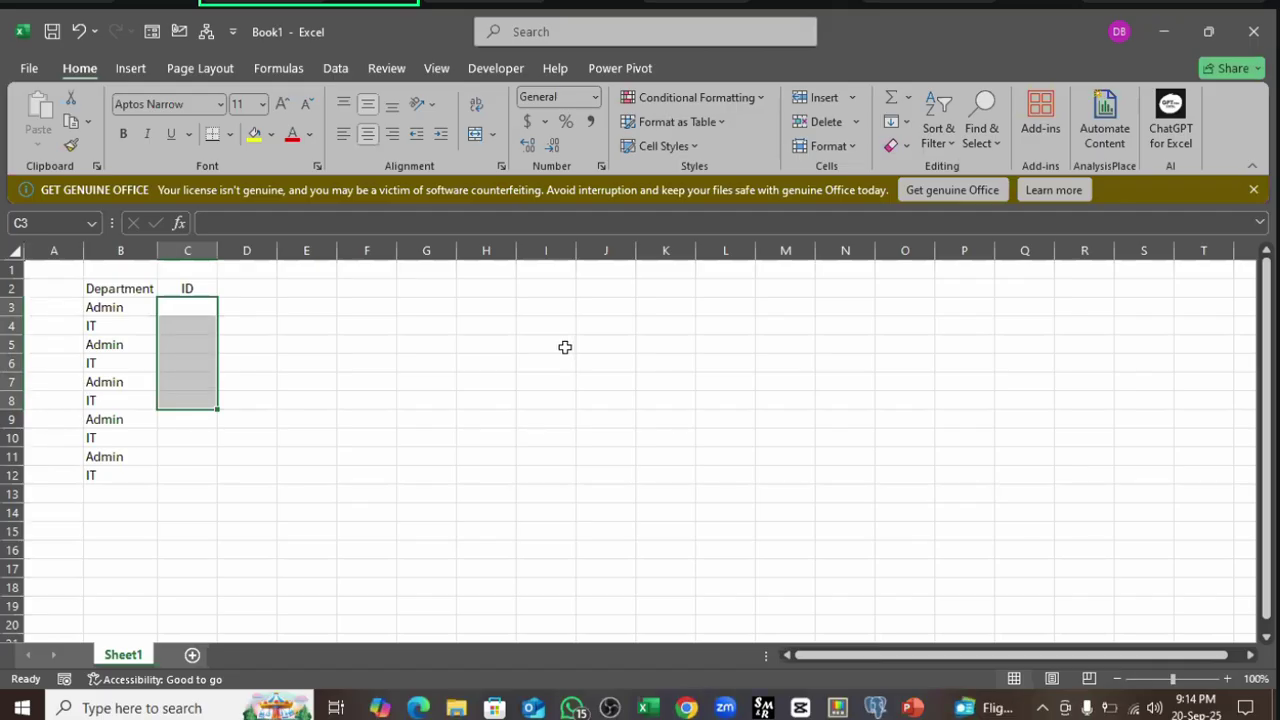
pyautogui.click(183, 306)
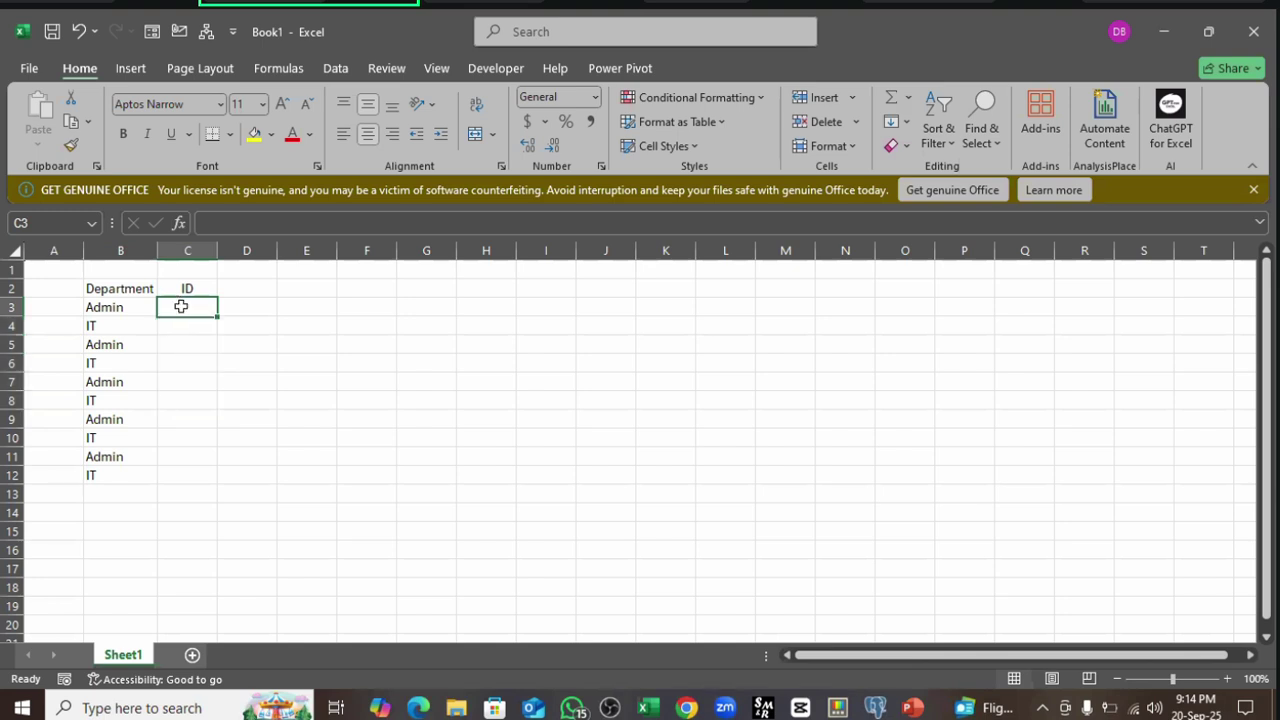
pyautogui.click(189, 326)
pyautogui.click(186, 302)
pyautogui.click(178, 322)
pyautogui.click(187, 305)
pyautogui.click(191, 326)
# - Enter MS-100 in cell C3 as the first value under the ID heading
pyautogui.click(186, 302)
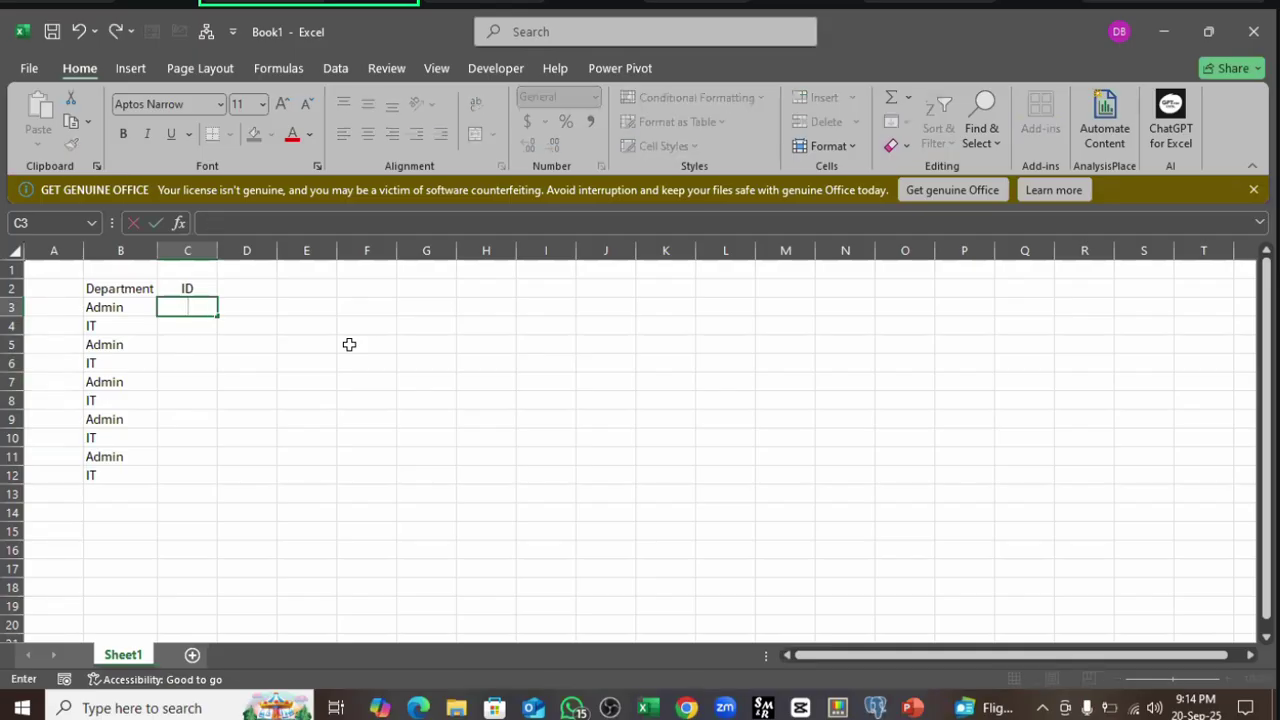
pyautogui.write('MS-100')
pyautogui.click(440, 420)
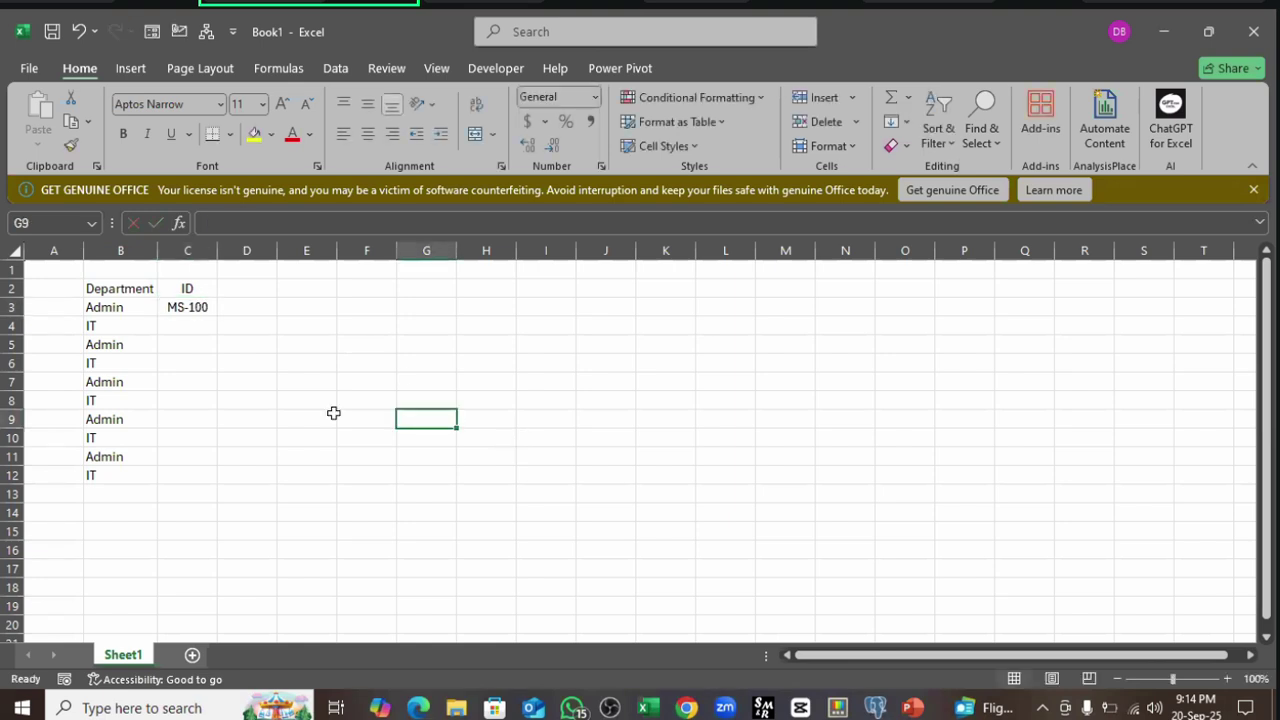
# - Extend the ID series from MS-100 in cell C3 down through C12, increasing the number by one per row
pyautogui.click(170, 307)
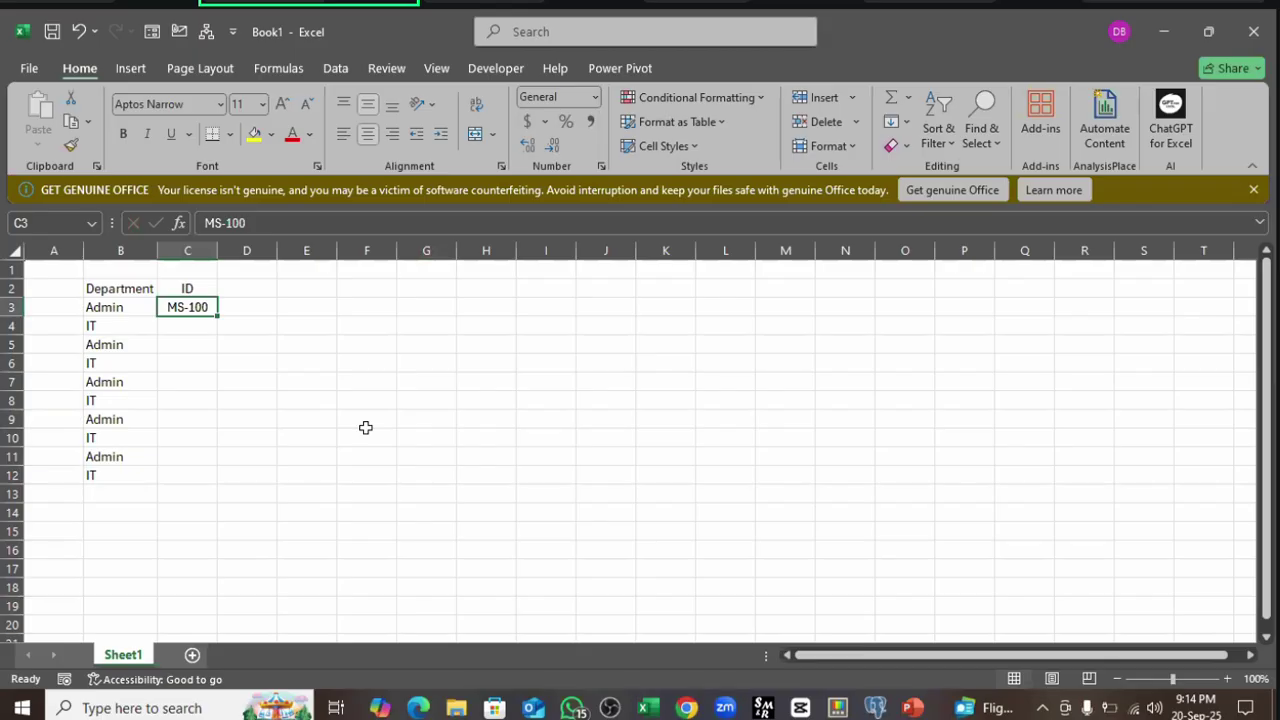
pyautogui.click(184, 325)
pyautogui.press('Up')
pyautogui.moveTo(235, 432); pyautogui.dragTo(237, 485)
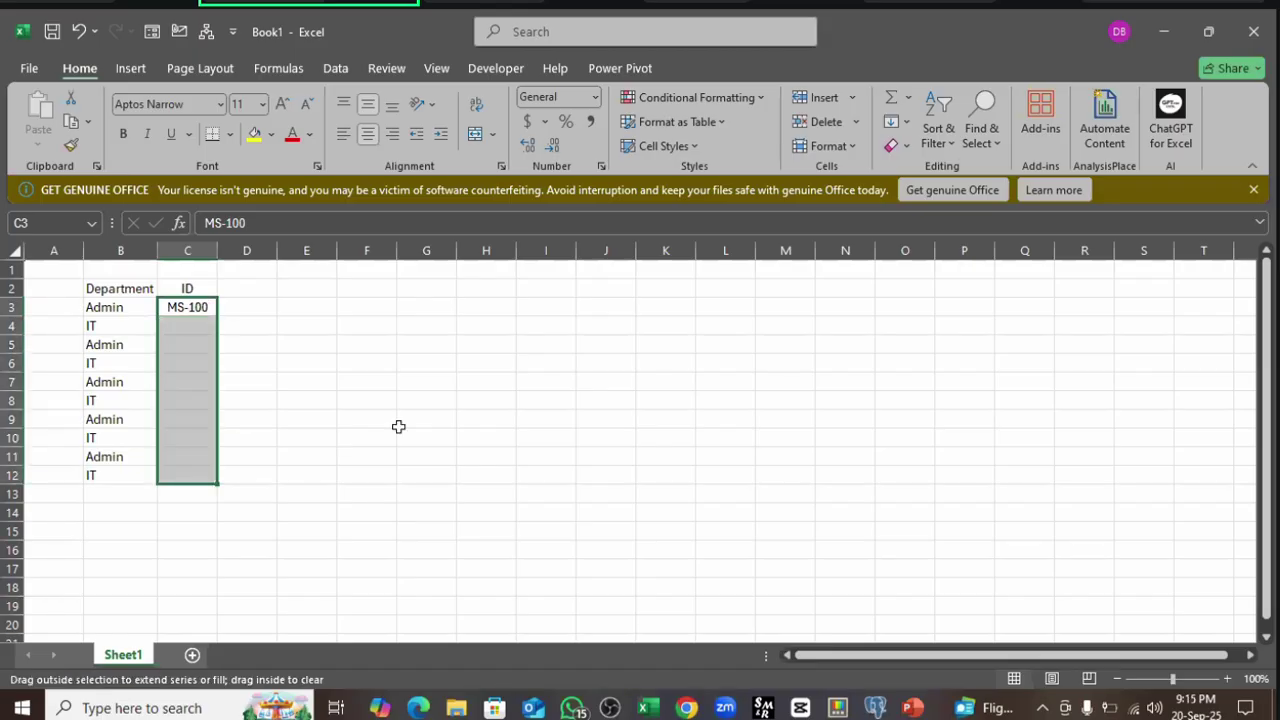
pyautogui.click(203, 328)
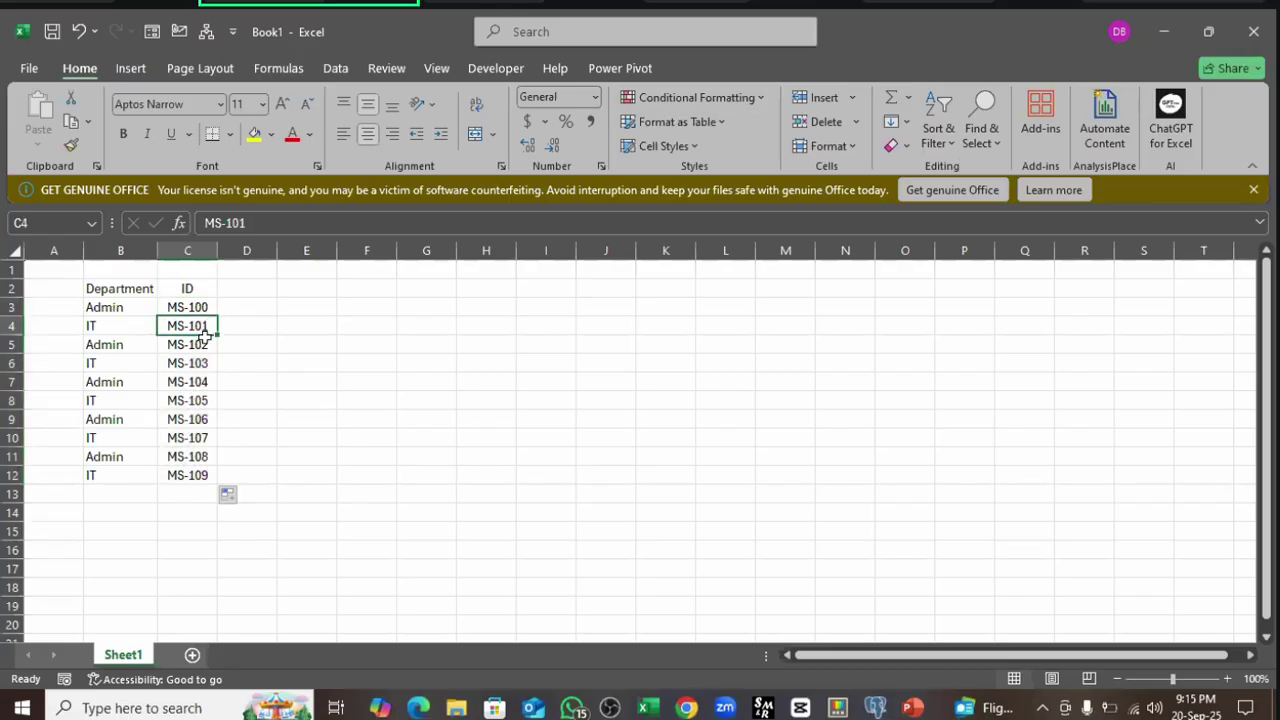
pyautogui.click(200, 346)
pyautogui.click(198, 365)
pyautogui.click(200, 385)
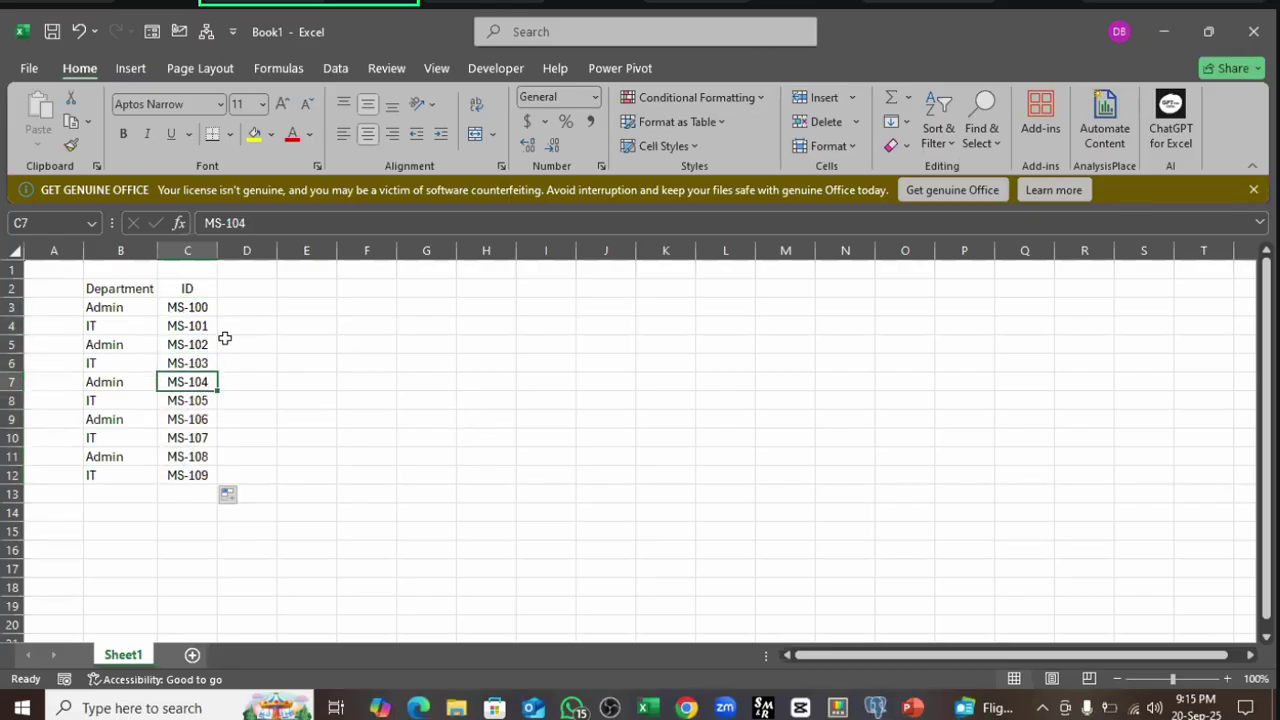
pyautogui.click(176, 308)
pyautogui.moveTo(176, 308); pyautogui.dragTo(202, 466)
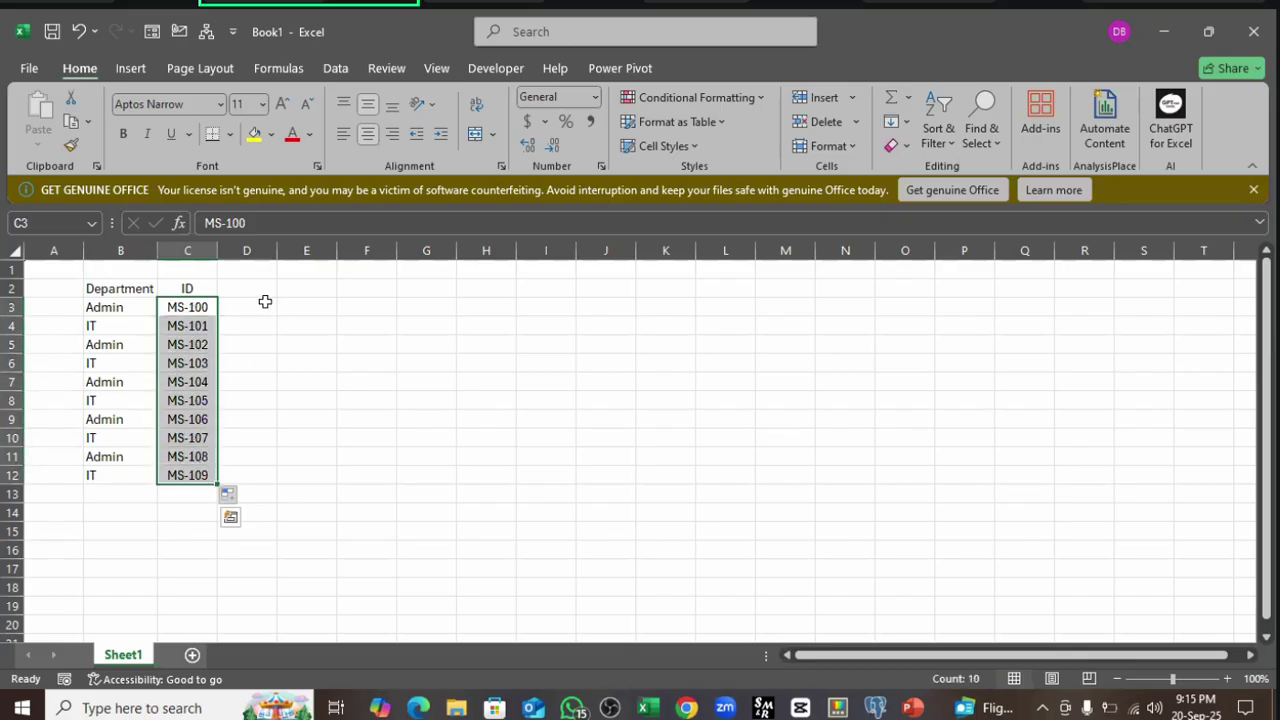
# - Enter 1 in cell D3 and fill it down through D12 as a series increasing by one
pyautogui.click(263, 304)
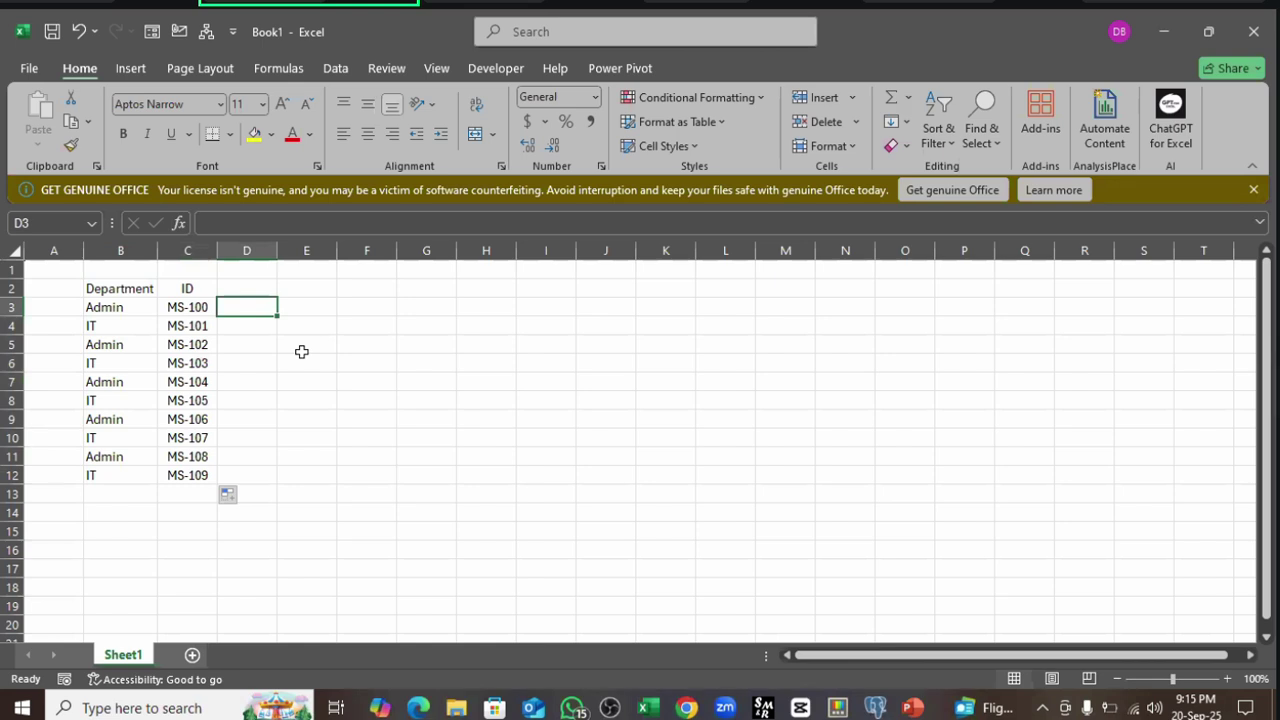
pyautogui.write('1')
pyautogui.click(297, 414)
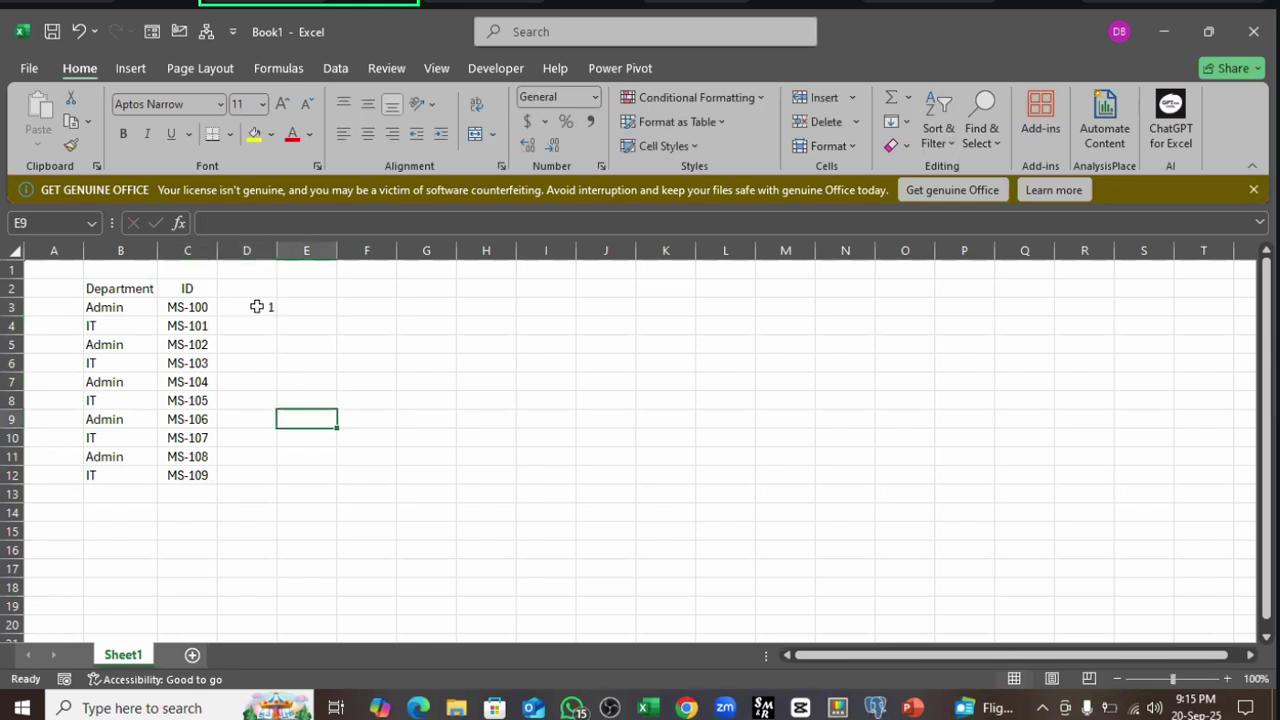
pyautogui.click(257, 307)
pyautogui.moveTo(277, 314); pyautogui.dragTo(286, 486)
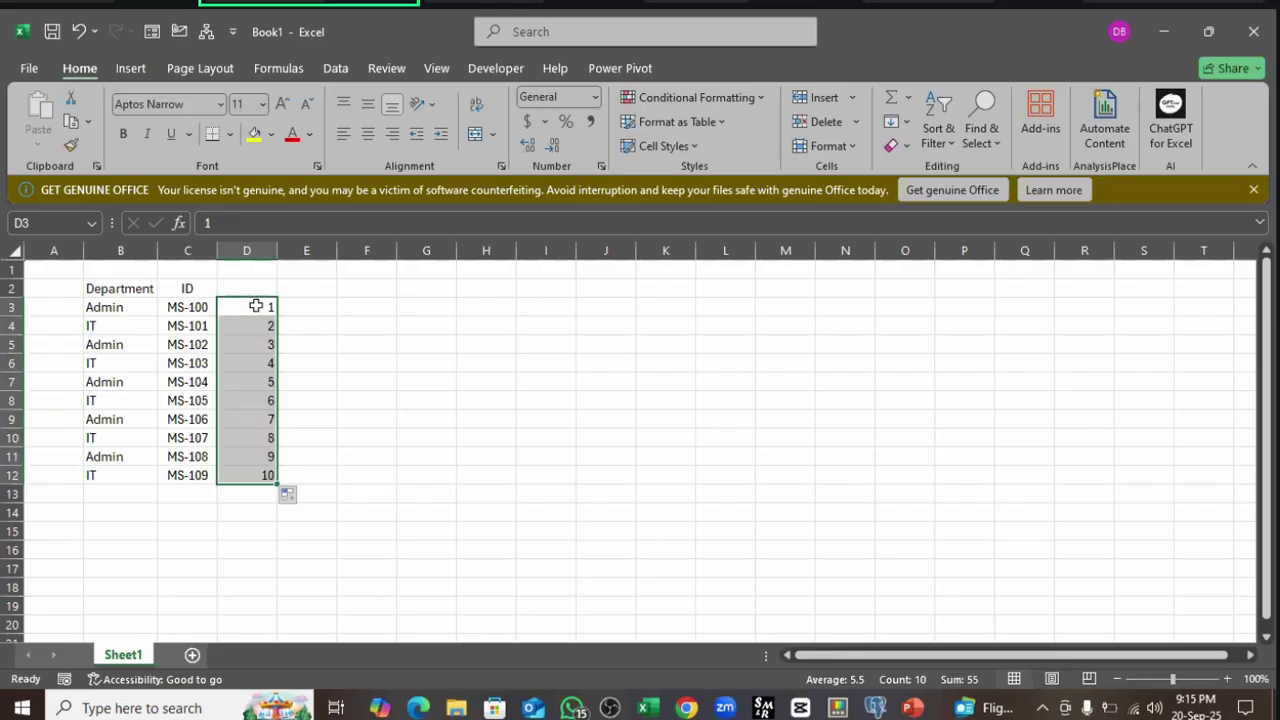
# - Change cell D3 to 100 and fill it down through D12 as a series increasing by one
pyautogui.click(256, 306)
pyautogui.click(229, 223)
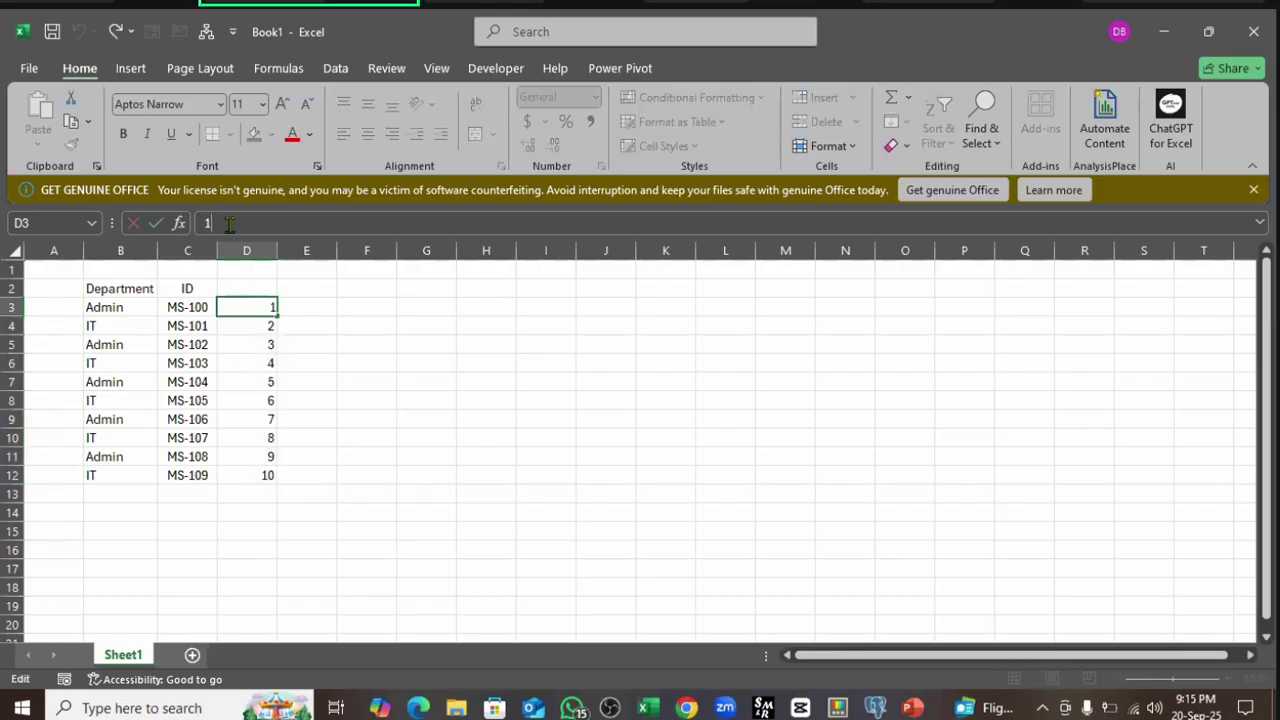
pyautogui.write('00')
pyautogui.click(383, 386)
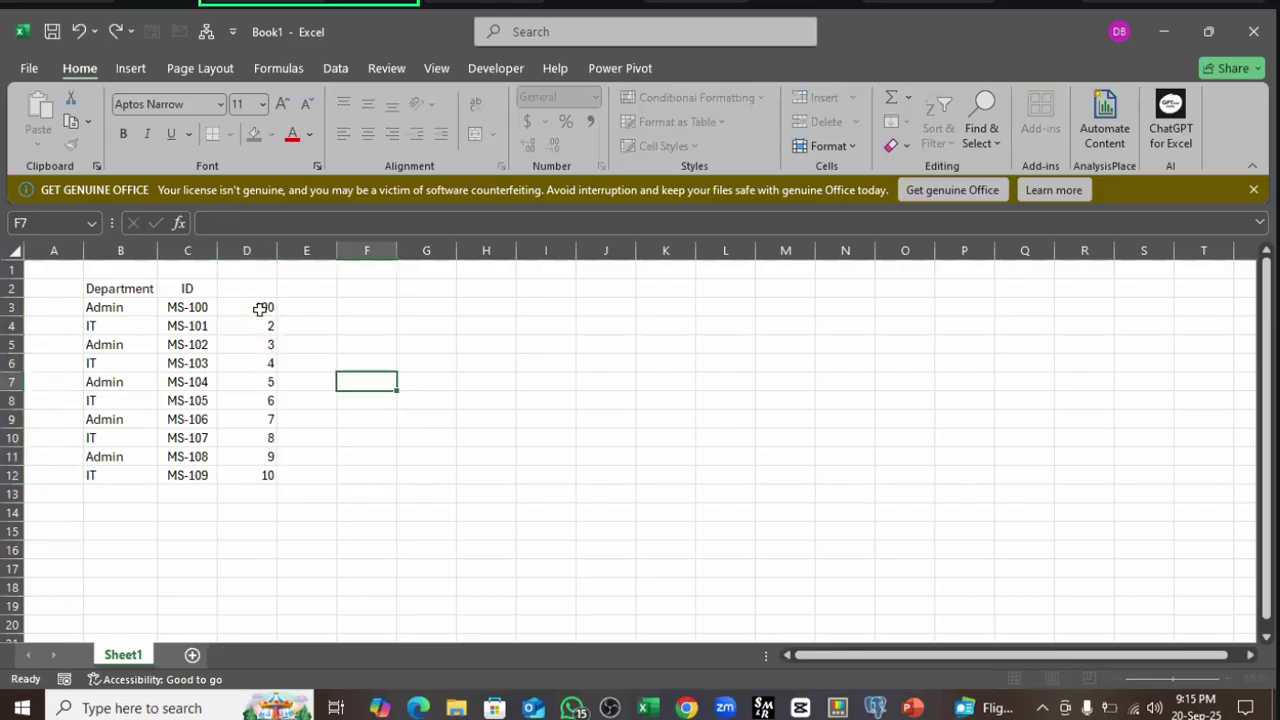
pyautogui.click(260, 309)
pyautogui.moveTo(275, 317); pyautogui.dragTo(268, 491)
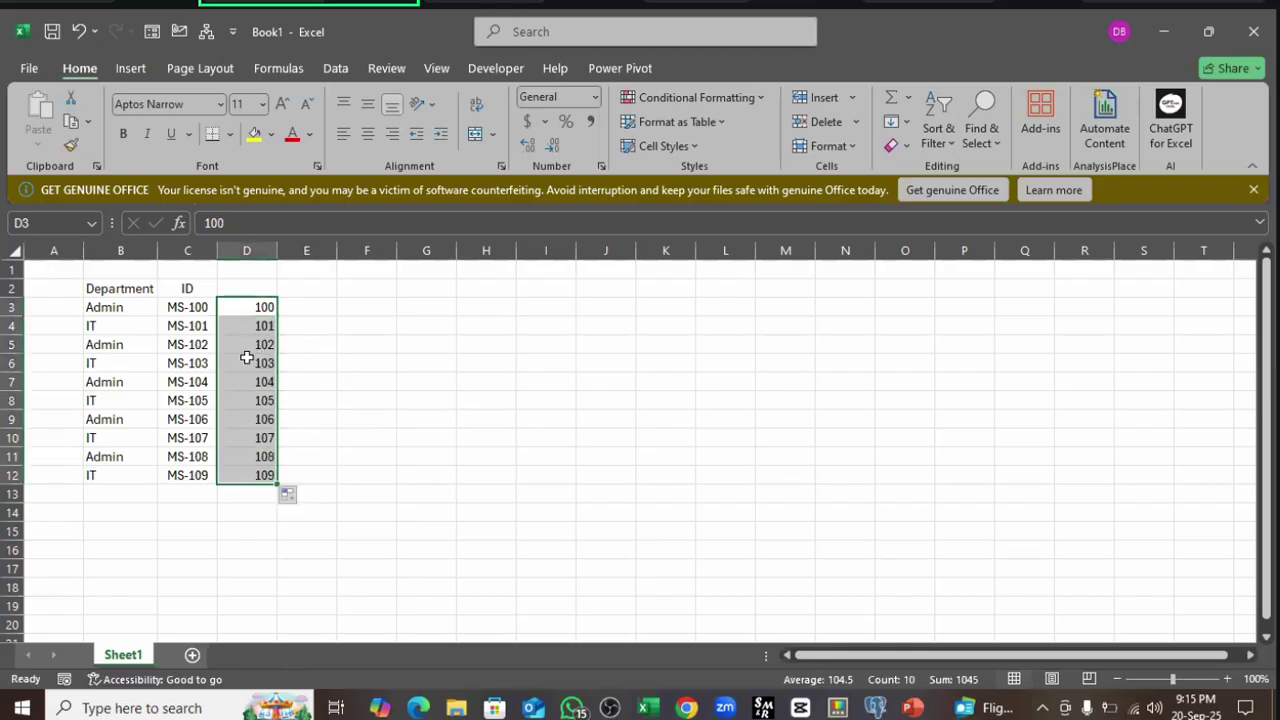
pyautogui.click(257, 302)
pyautogui.click(254, 328)
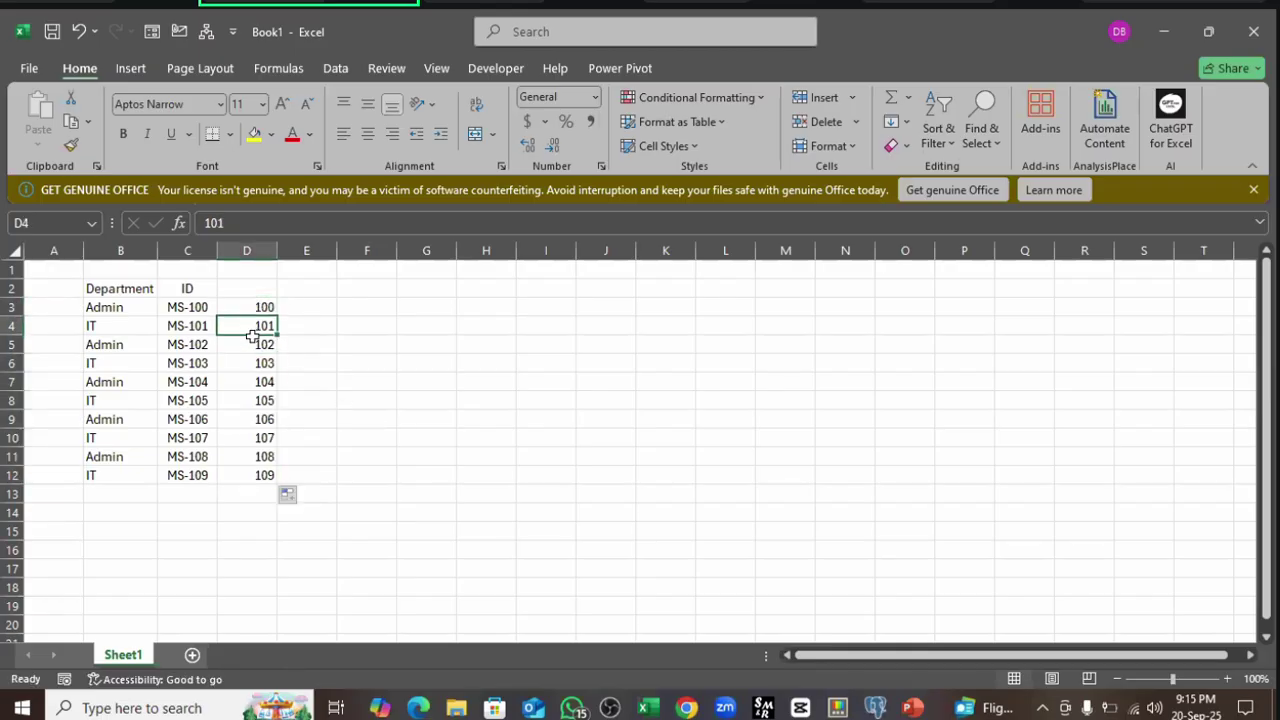
pyautogui.click(254, 344)
pyautogui.click(257, 381)
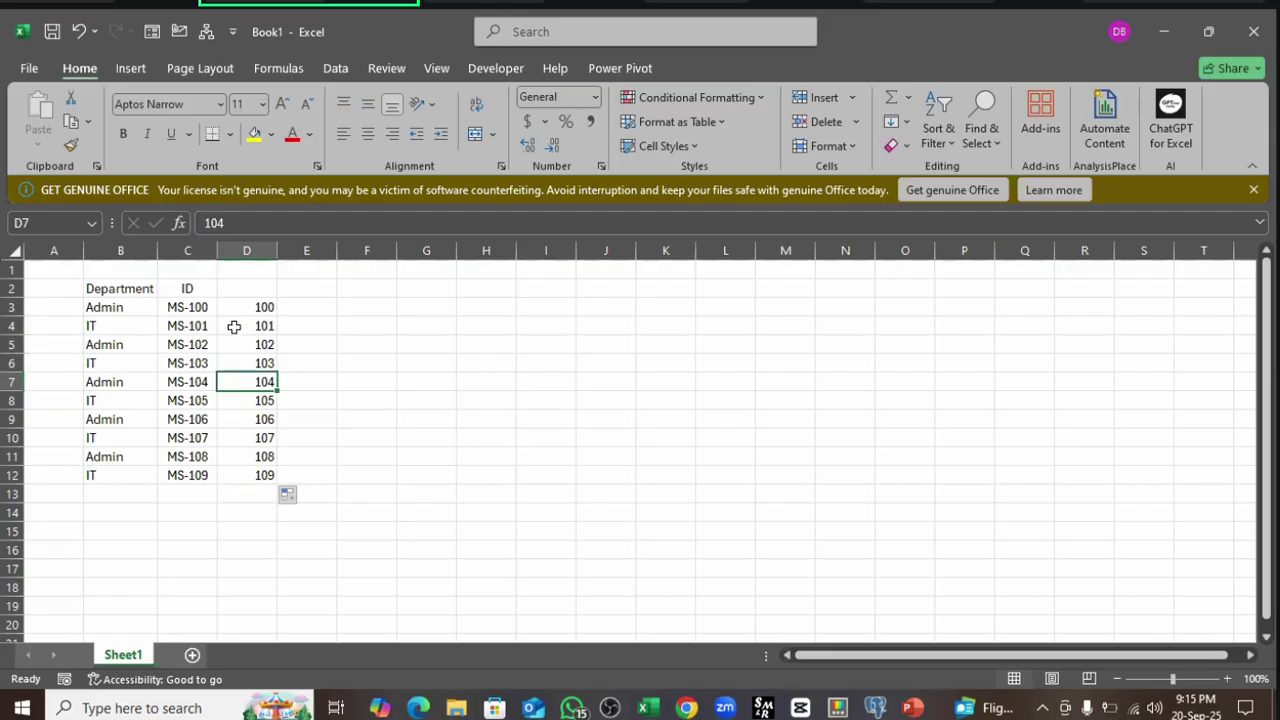
# - Clear the IDs from cells C3:C12, keeping the ID heading
pyautogui.moveTo(182, 308); pyautogui.dragTo(182, 475)
pyautogui.press('Delete')
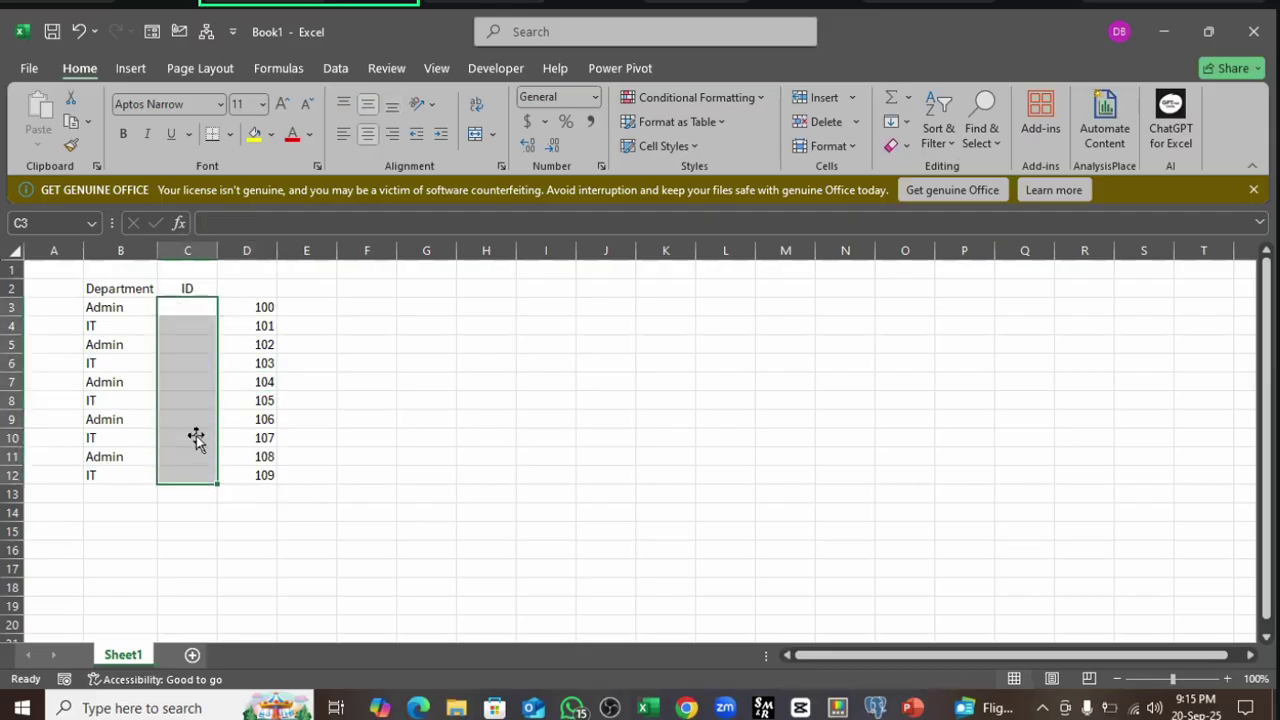
pyautogui.click(236, 313)
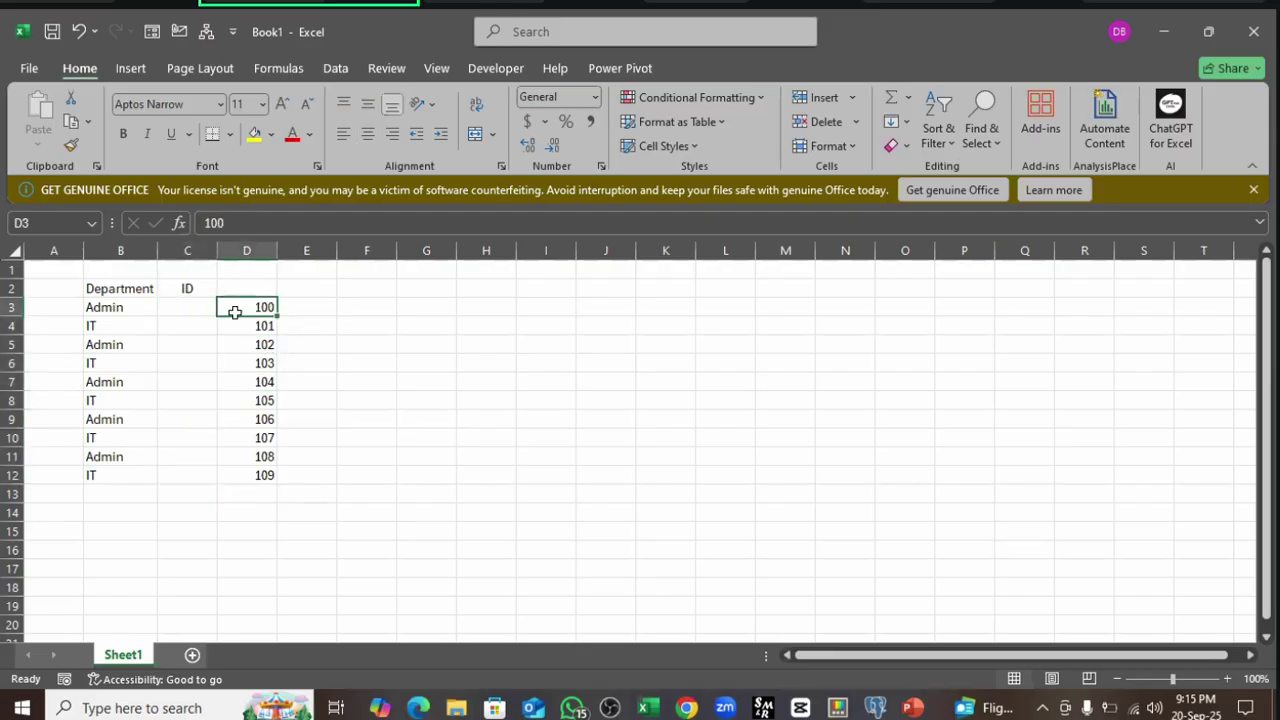
pyautogui.click(177, 307)
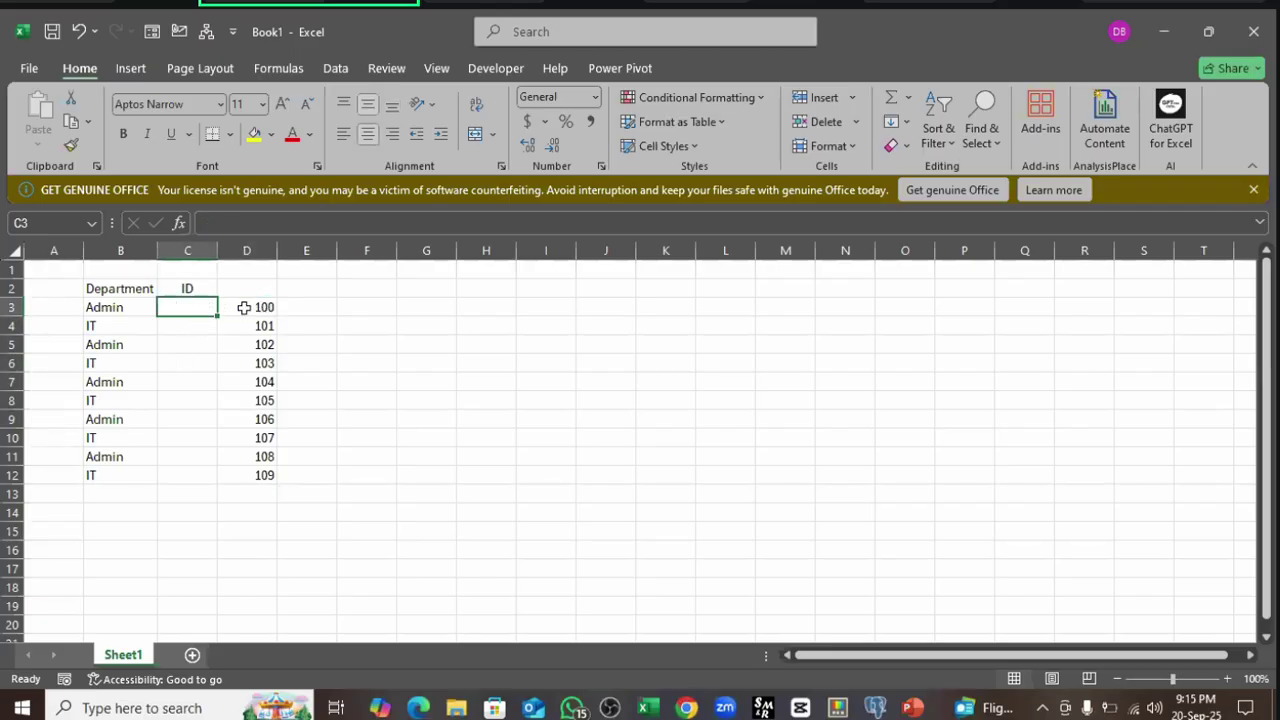
pyautogui.click(205, 368)
# - Enter the formula ="MS-"&D3 in cell C3 to join the prefix with the helper number beside it
pyautogui.click(187, 312)
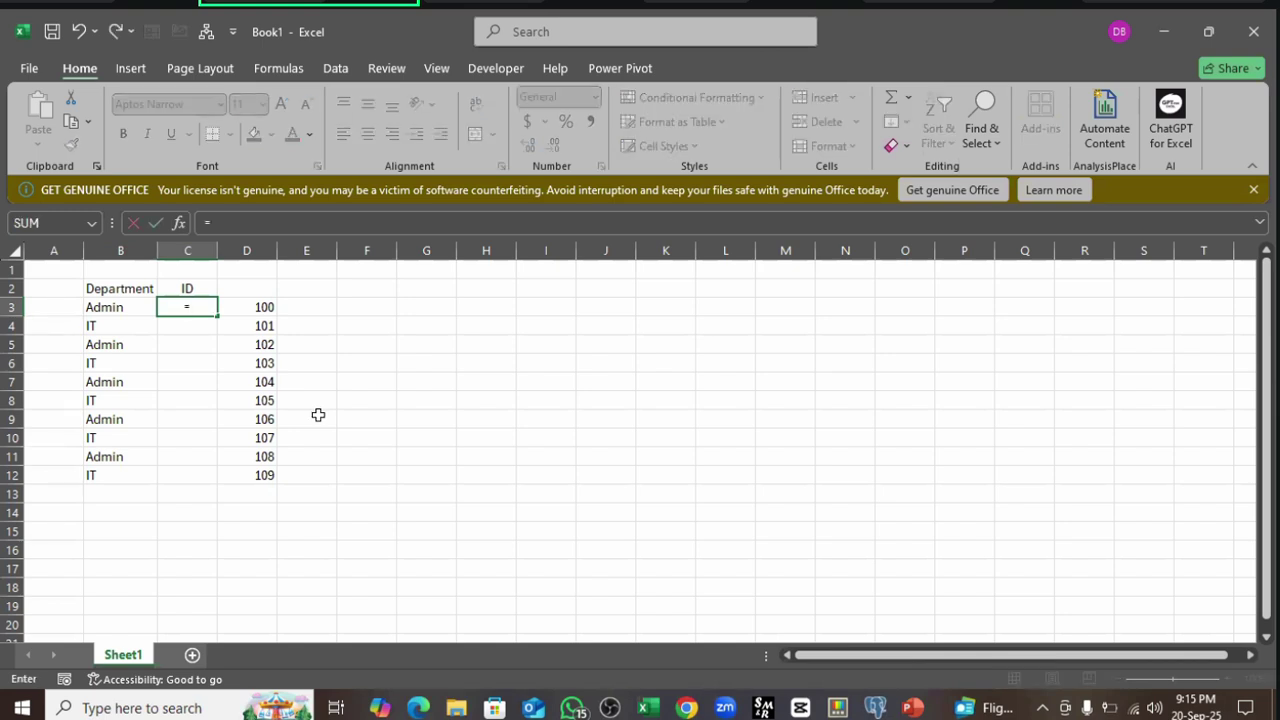
pyautogui.write('"MS')
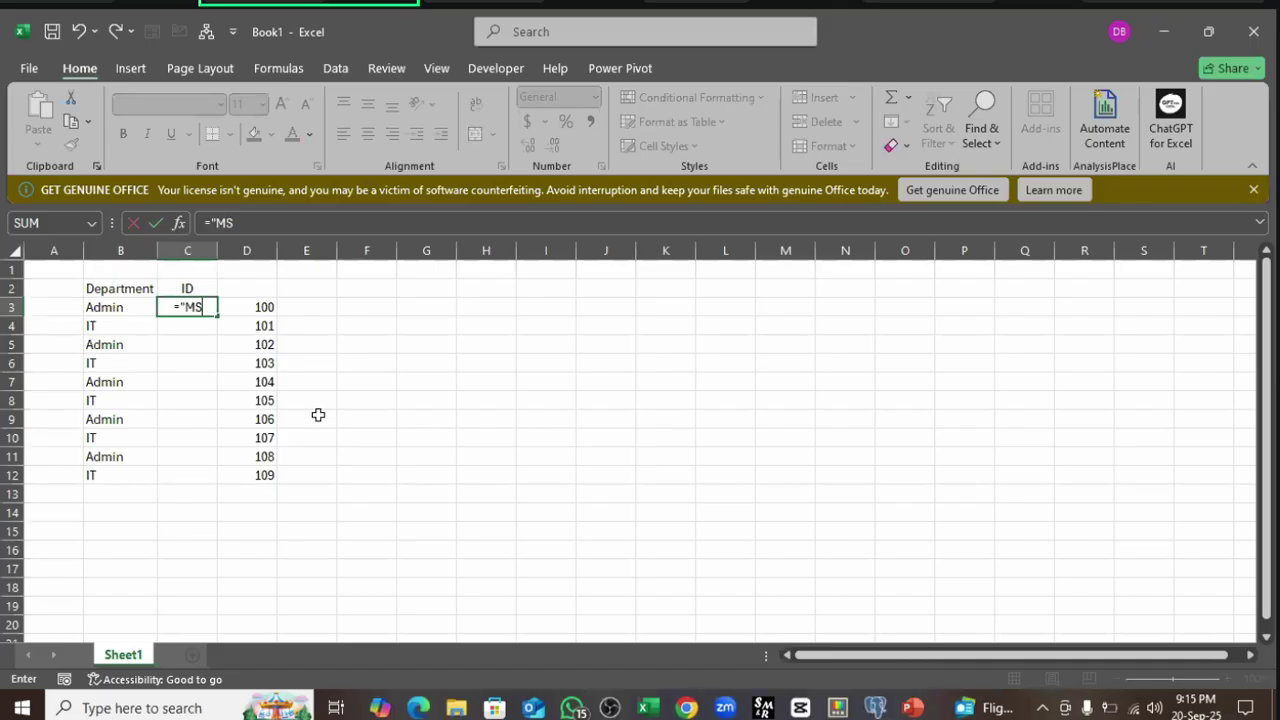
pyautogui.write('_')
pyautogui.press('BackSpace')
pyautogui.write('-"&')
pyautogui.click(250, 305)
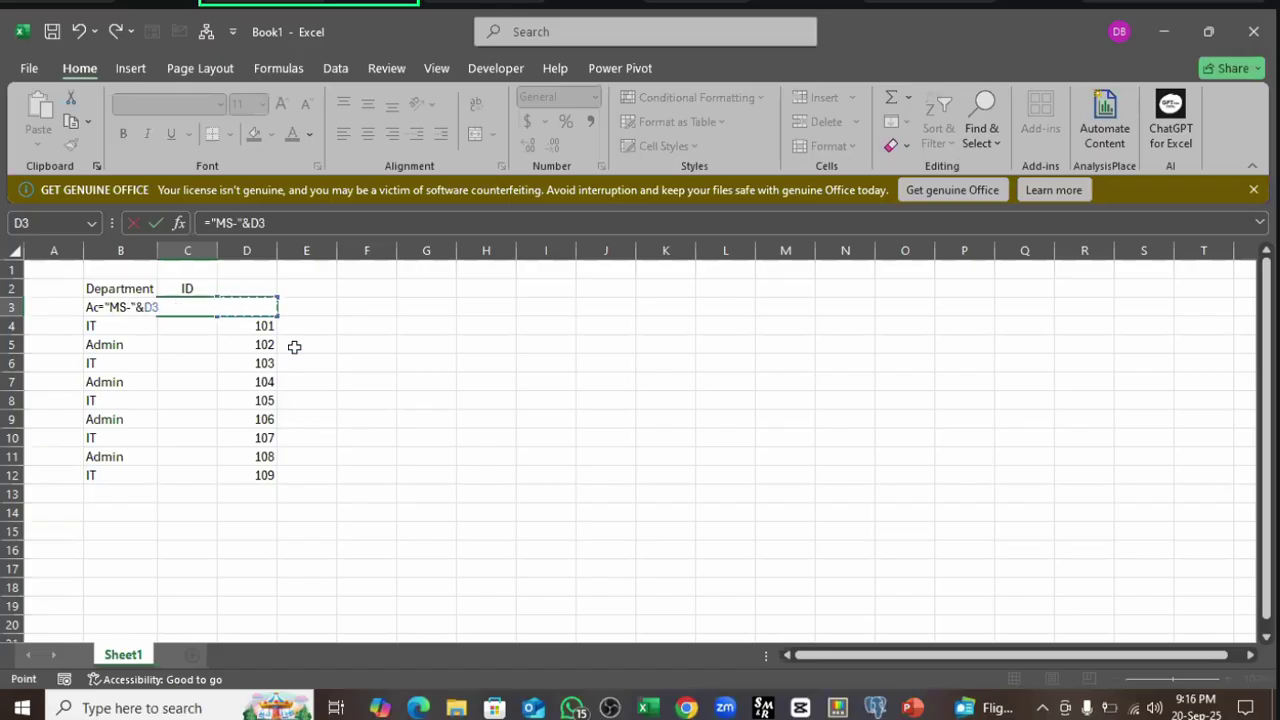
pyautogui.press('Return')
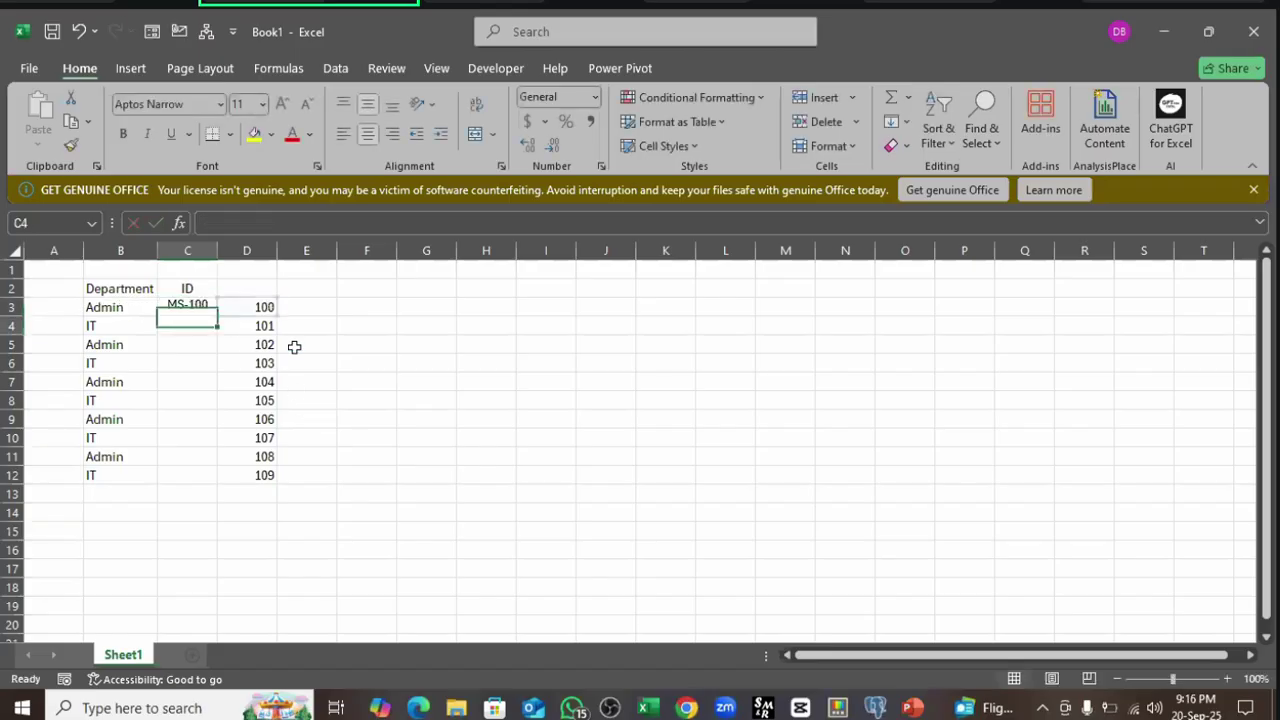
# - Fill the ID formula from C3 down through C12 and check the formulas in the first two rows
pyautogui.click(212, 310)
pyautogui.moveTo(217, 316); pyautogui.dragTo(216, 483)
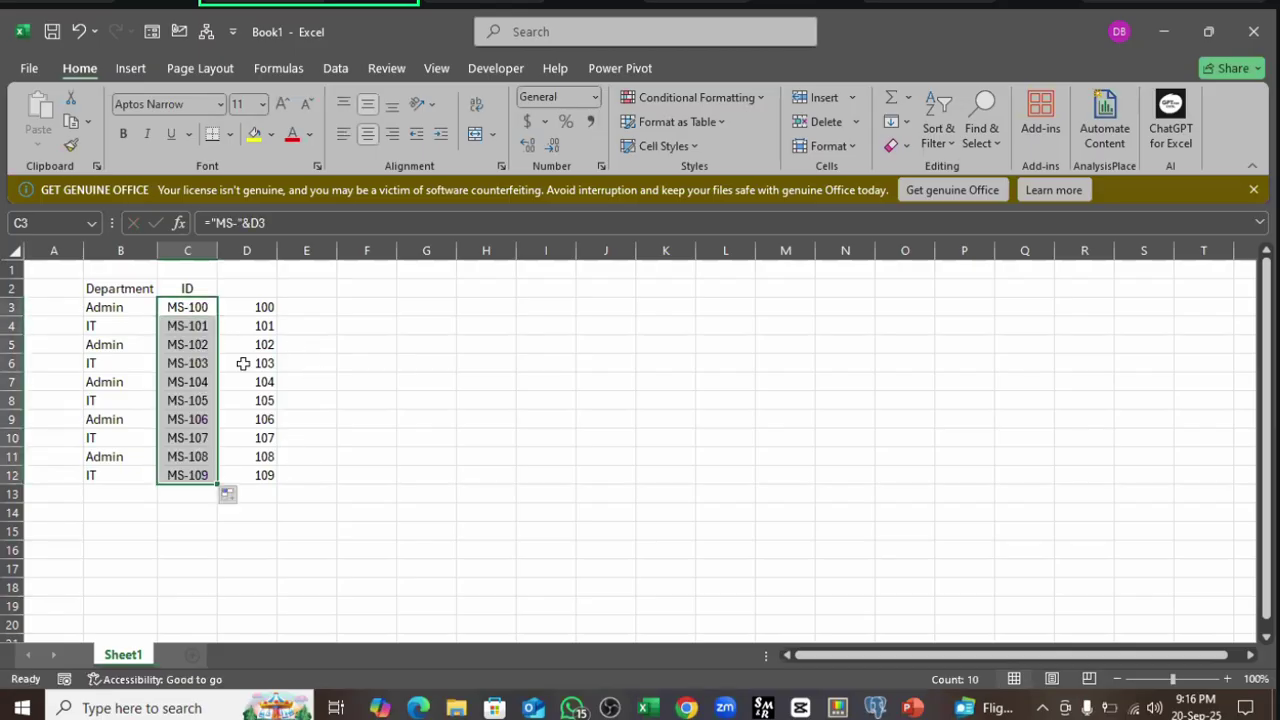
pyautogui.click(183, 310)
pyautogui.click(178, 322)
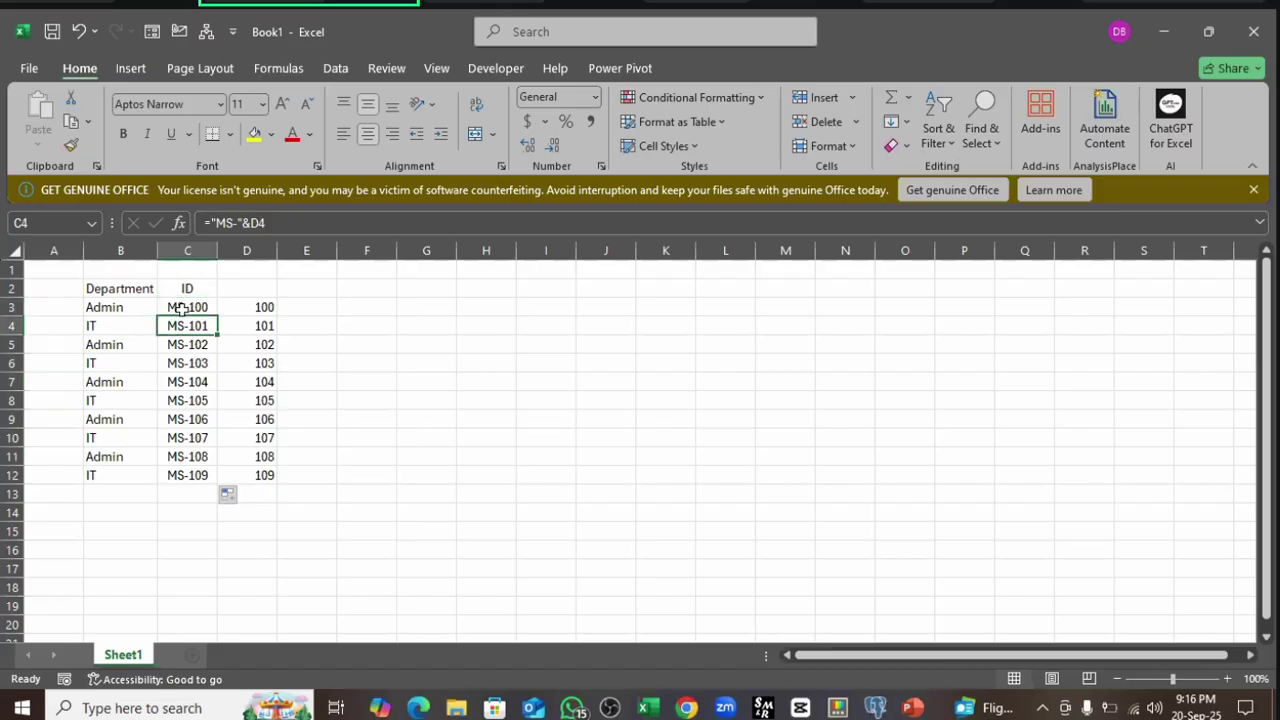
pyautogui.click(184, 311)
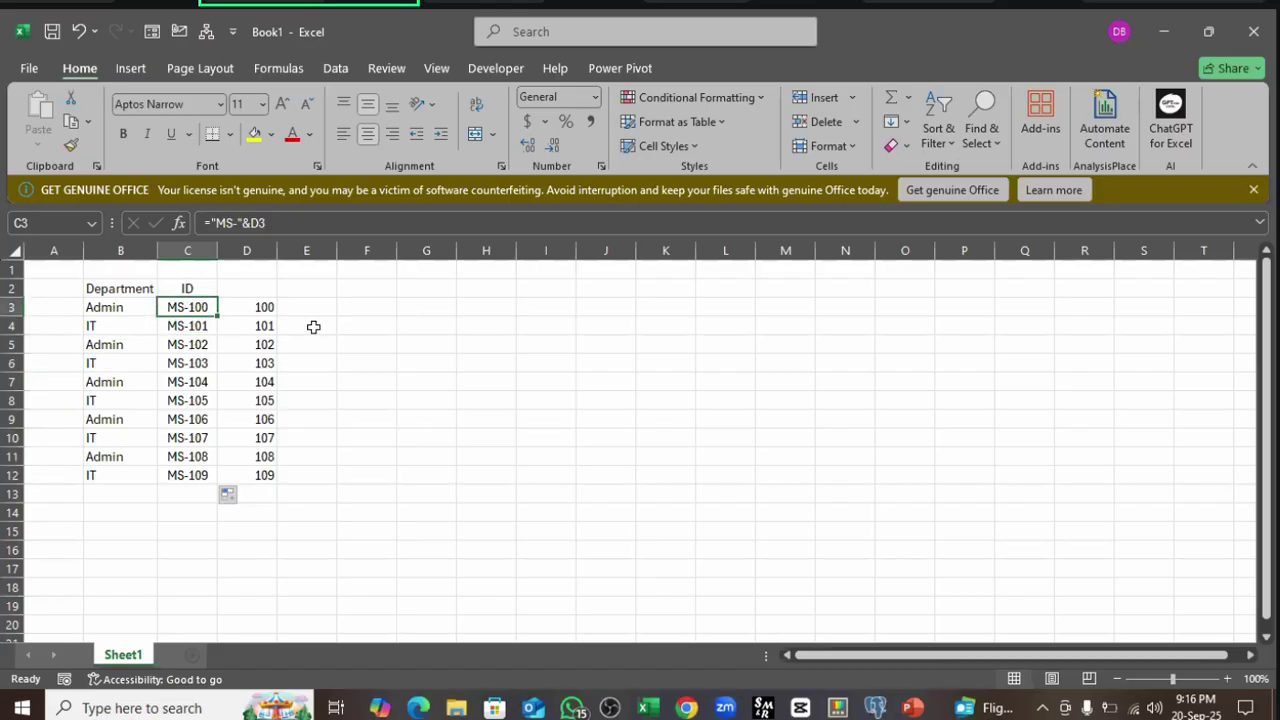
# - Copy the ID formulas in C3:C12 and paste them back over the same cells as values
pyautogui.moveTo(184, 308); pyautogui.dragTo(187, 474)
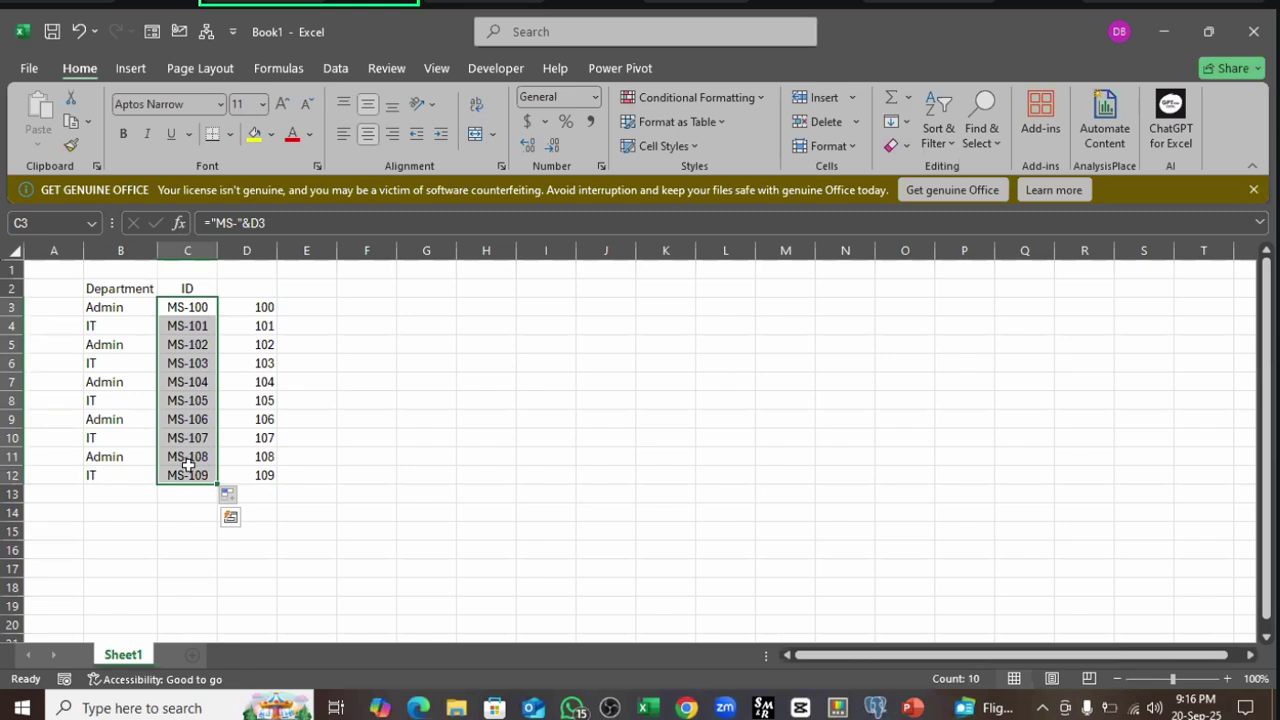
pyautogui.hotkey('ctrl', 'c')
pyautogui.rightClick(182, 300)
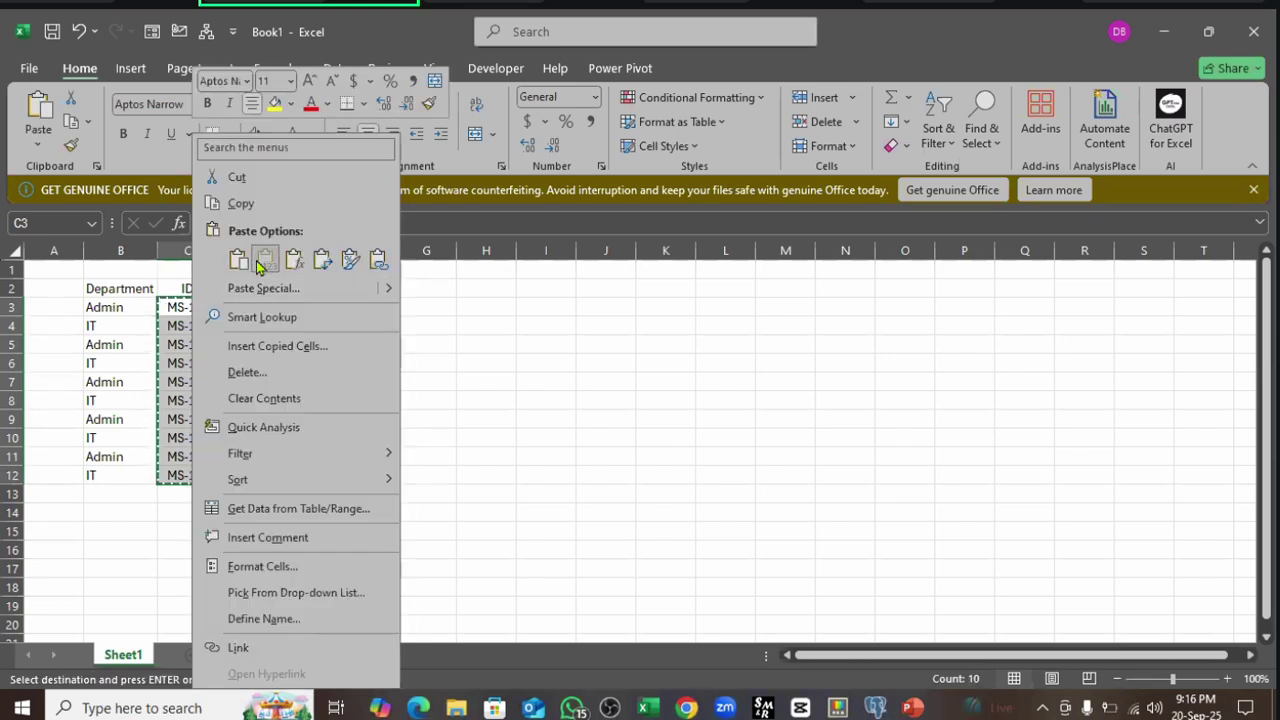
pyautogui.click(258, 256)
# - Clear the helper numbers from column D beside the IDs
pyautogui.moveTo(265, 306); pyautogui.dragTo(276, 512)
pyautogui.press('Delete')
pyautogui.click(400, 402)
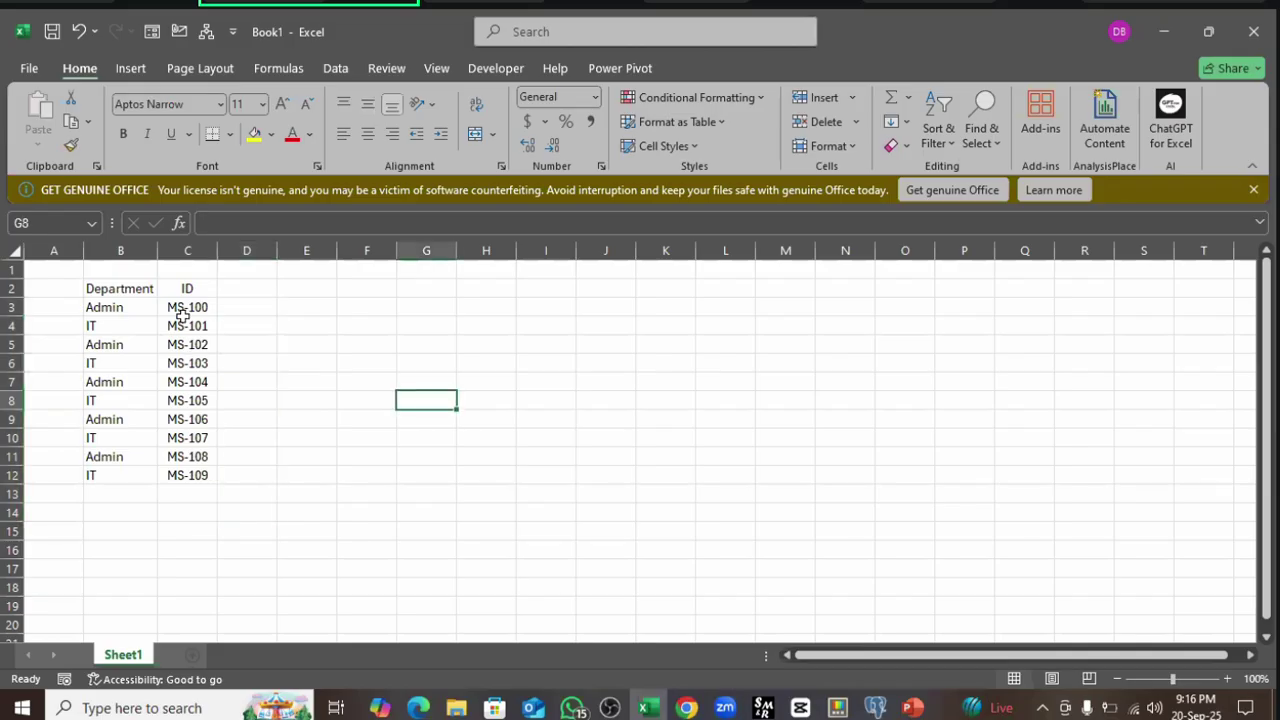
pyautogui.click(185, 310)
pyautogui.click(247, 311)
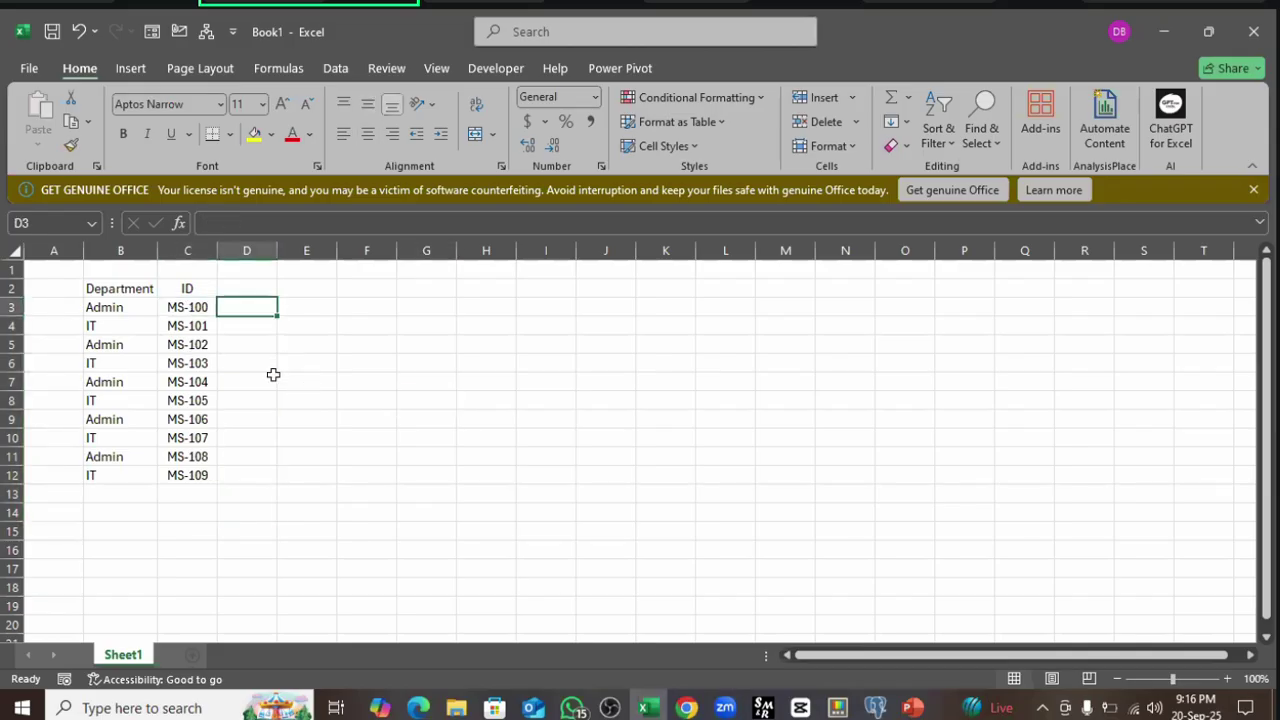
# - Enter the headings Salary in cell D2 and Bonus in cell E2
pyautogui.click(187, 292)
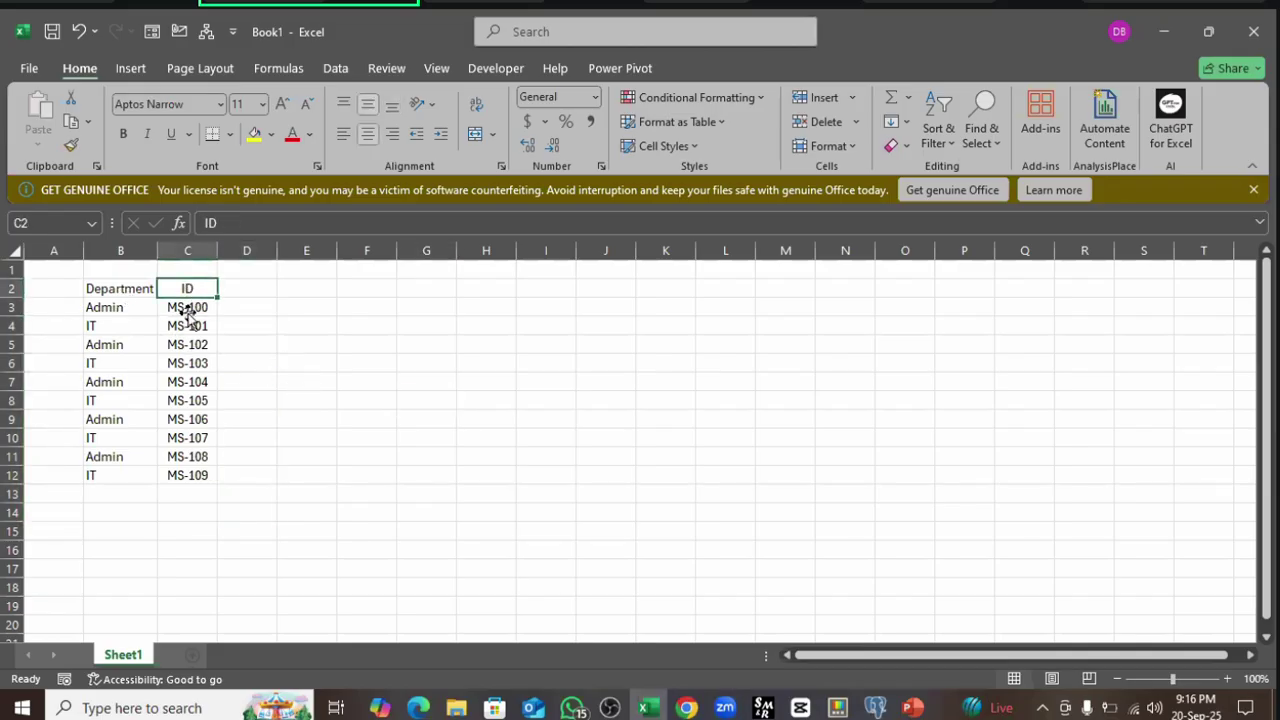
pyautogui.click(182, 307)
pyautogui.press('Up')
pyautogui.press('Right')
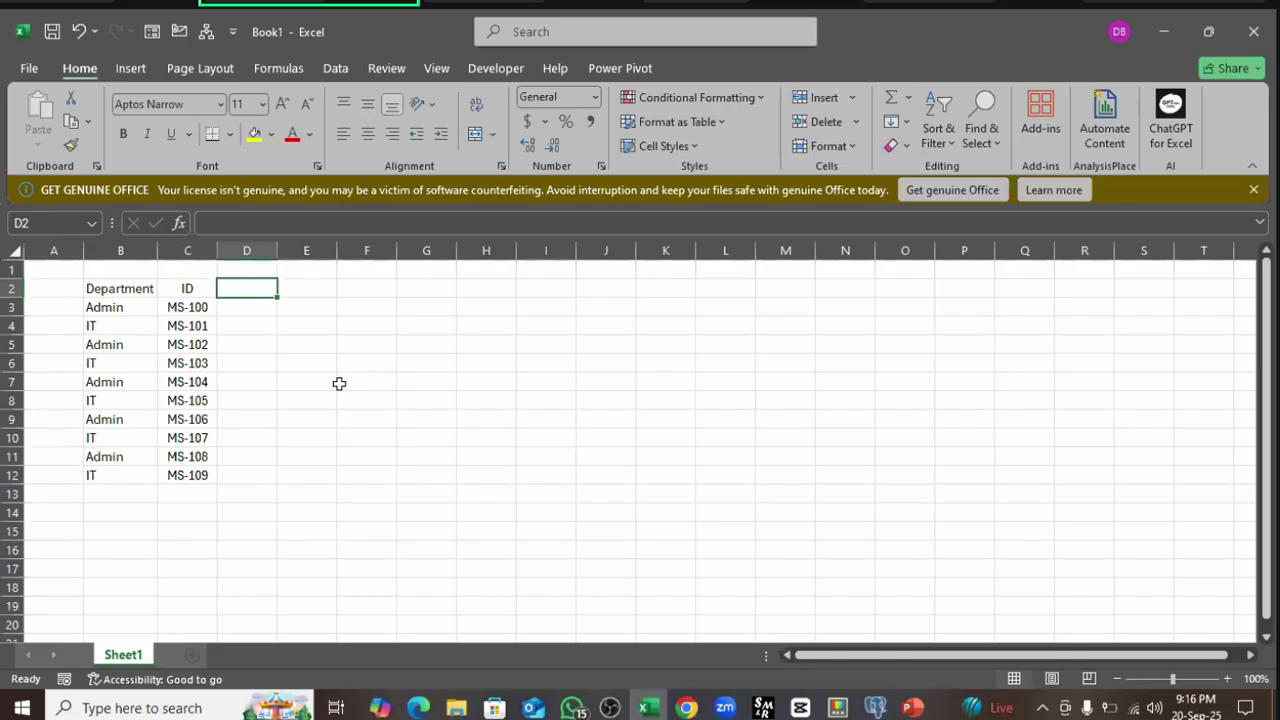
pyautogui.write('S')
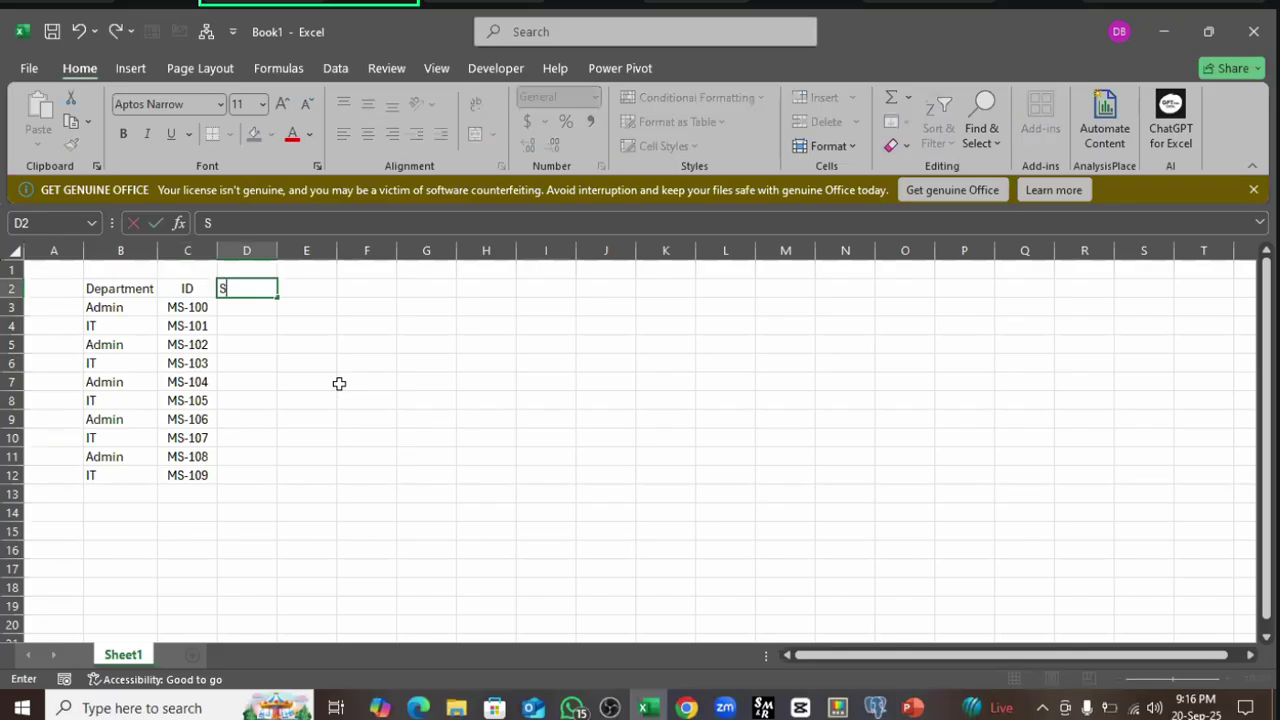
pyautogui.write('alary')
pyautogui.click(318, 288)
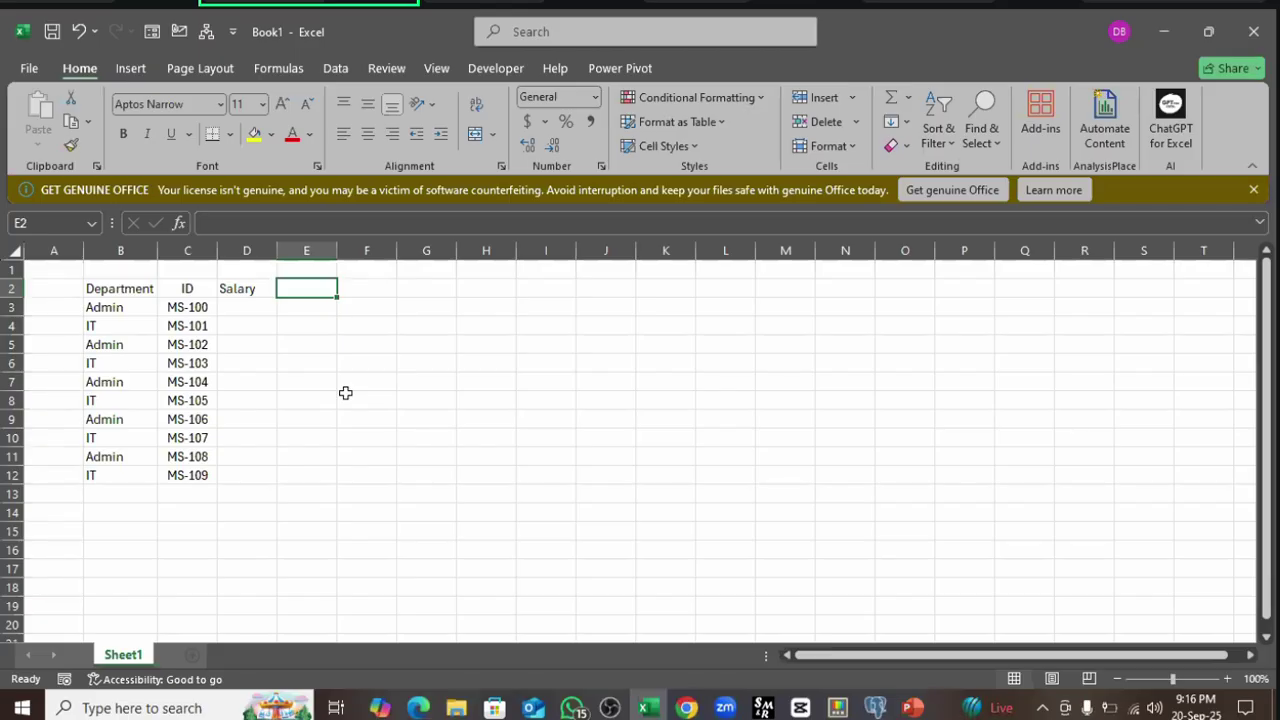
pyautogui.write('B')
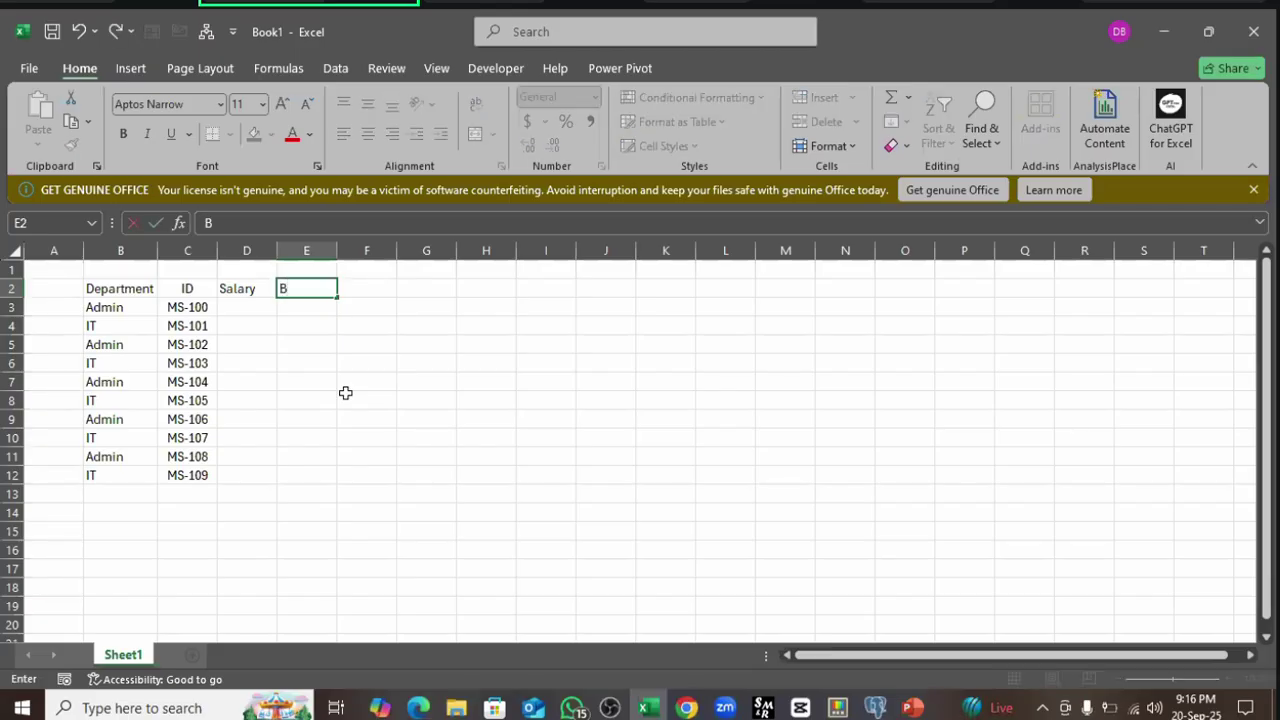
pyautogui.write('onus')
pyautogui.click(447, 387)
pyautogui.moveTo(236, 288); pyautogui.dragTo(315, 471)
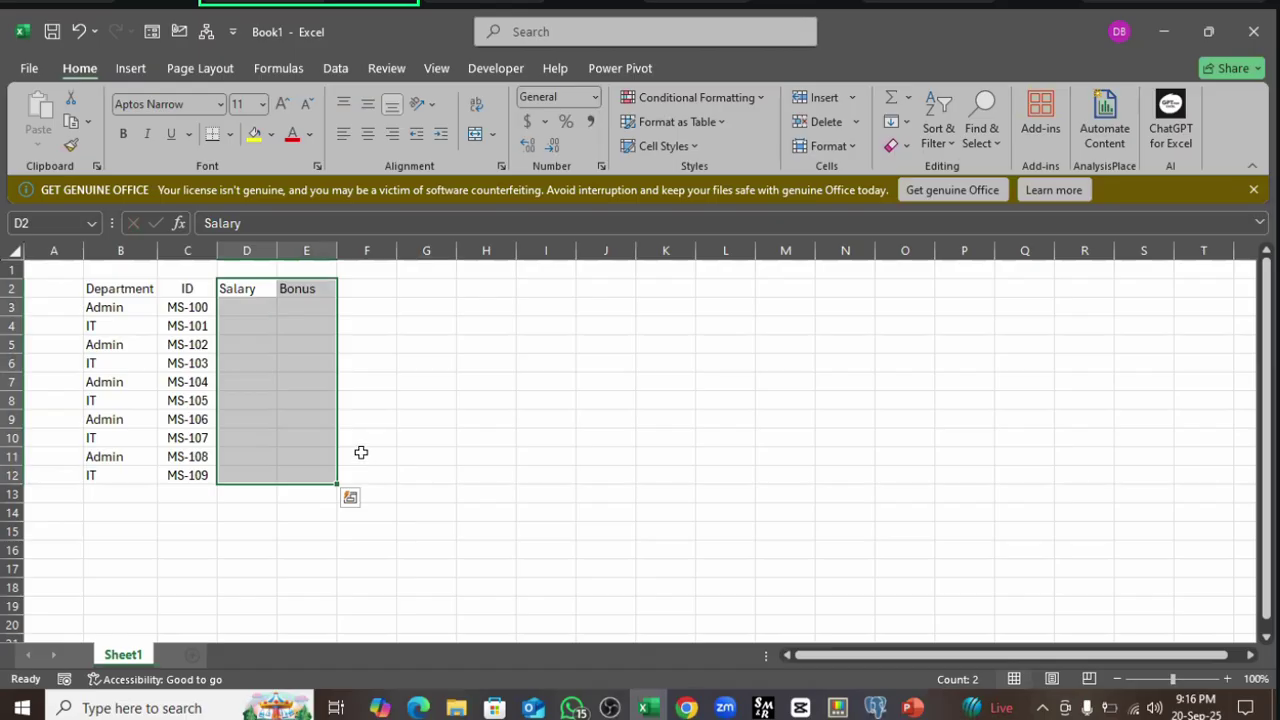
pyautogui.click(246, 307)
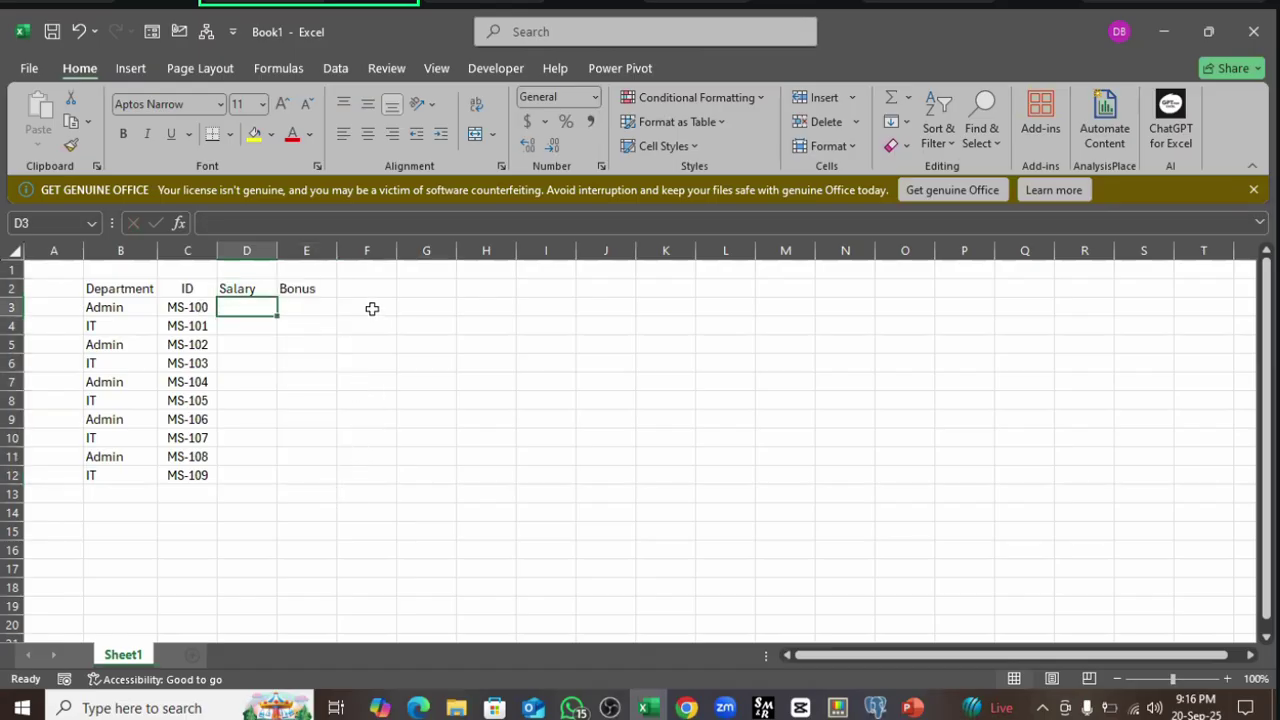
pyautogui.click(362, 275)
pyautogui.click(414, 272)
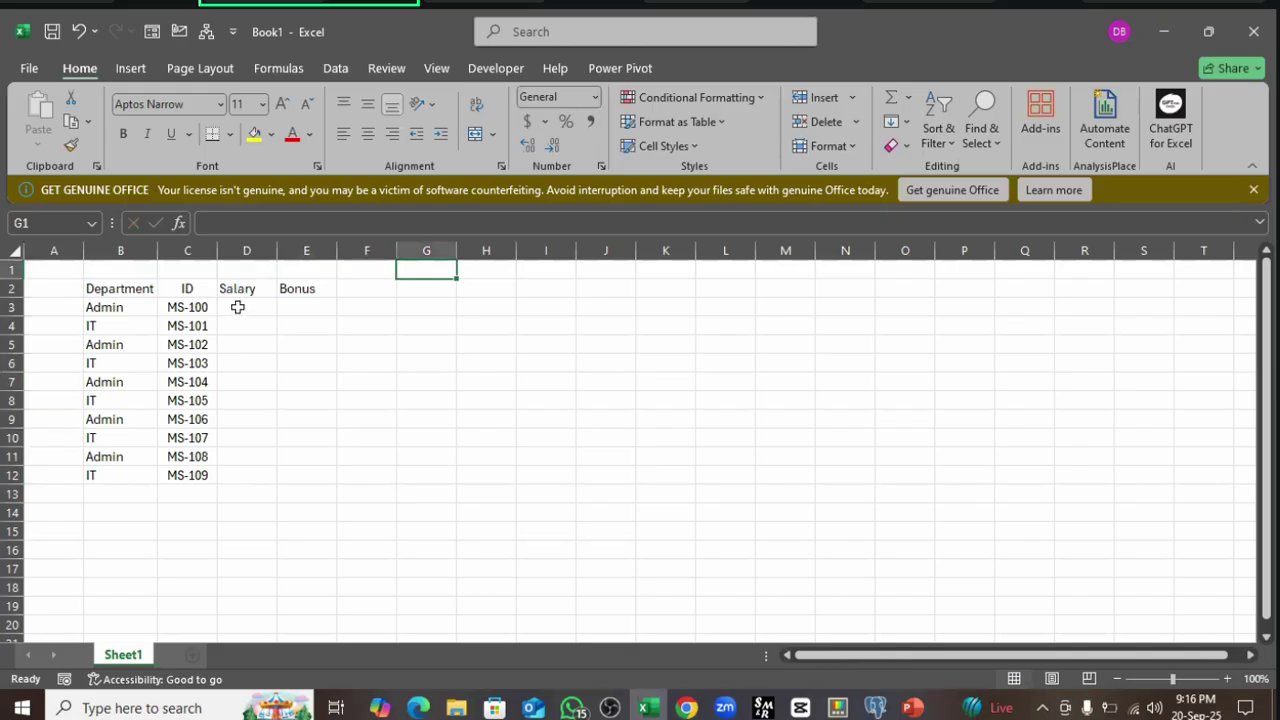
# - Enter =RANDBETWEEN(50000,100000) in cell D3 and fill it down the Salary column through D12
pyautogui.click(260, 312)
pyautogui.moveTo(250, 307); pyautogui.dragTo(251, 472)
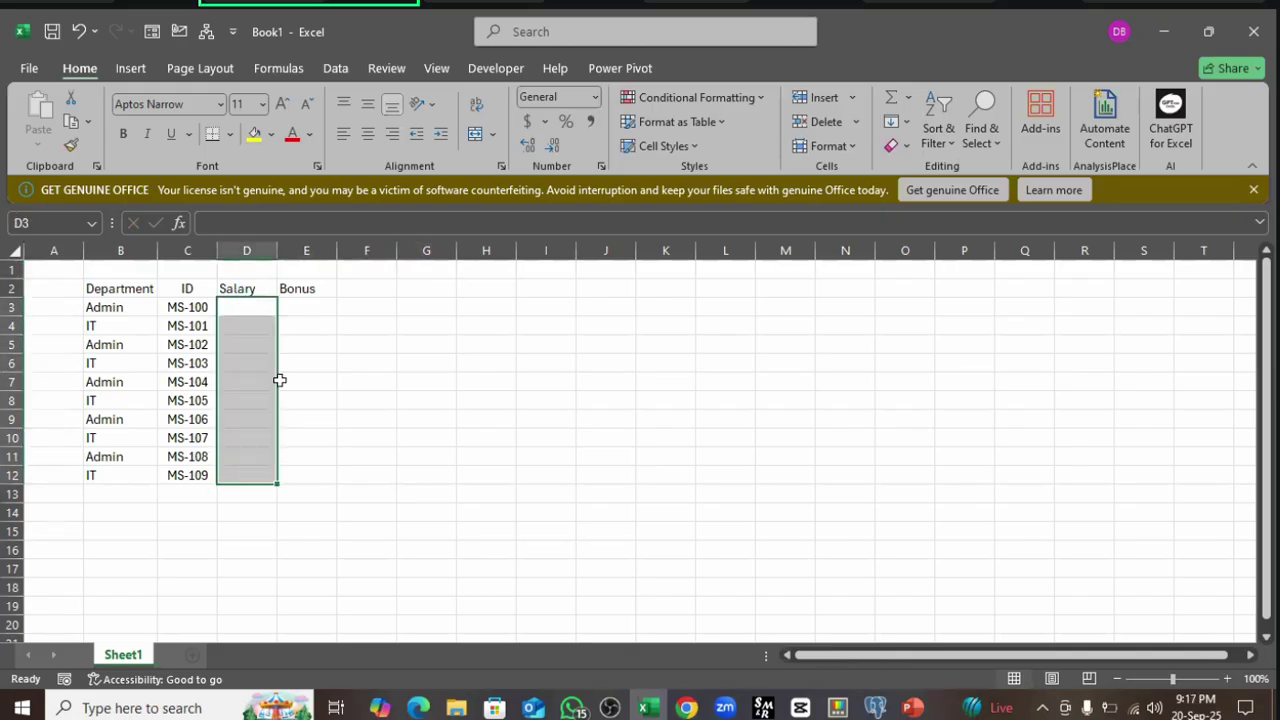
pyautogui.click(234, 307)
pyautogui.write('=')
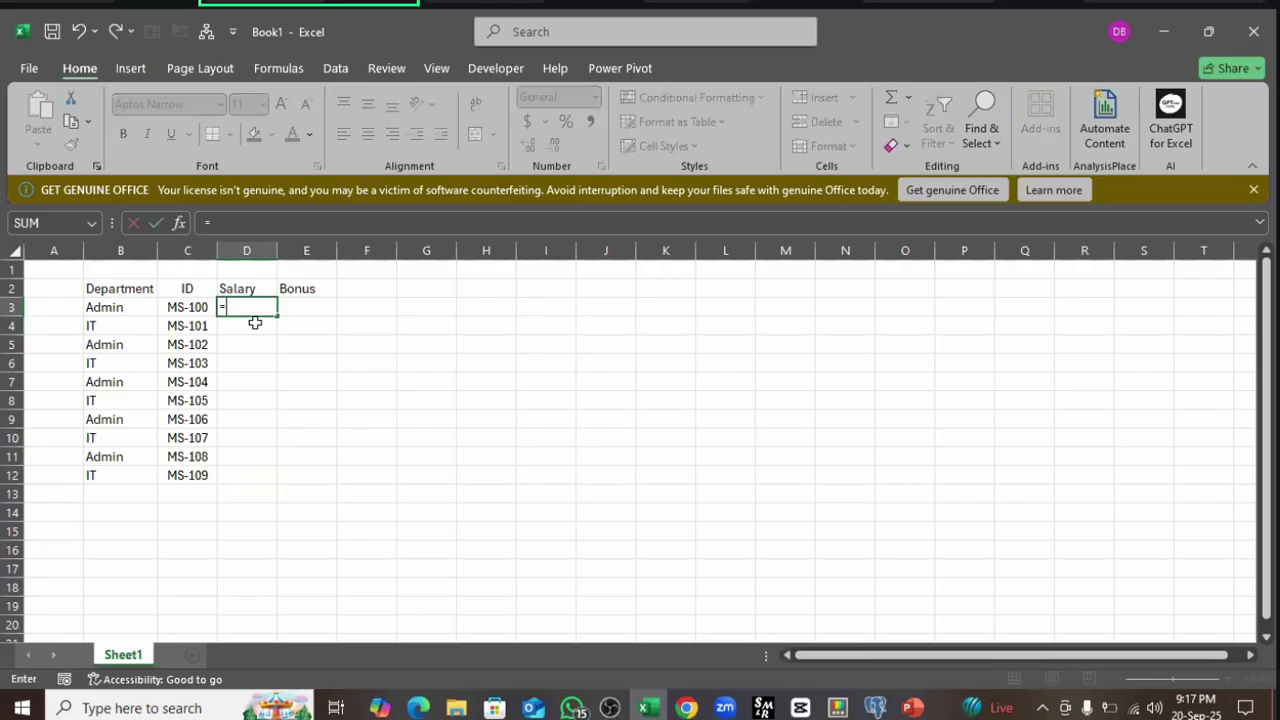
pyautogui.write('rand')
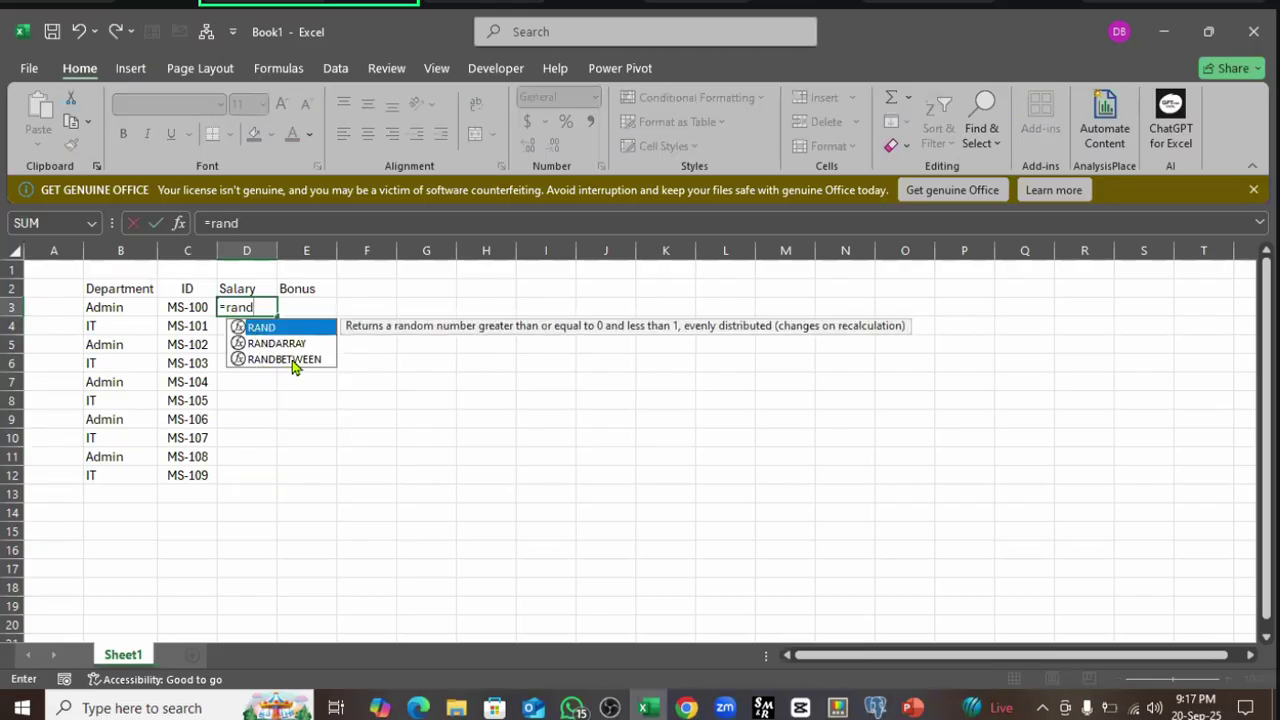
pyautogui.doubleClick(290, 359)
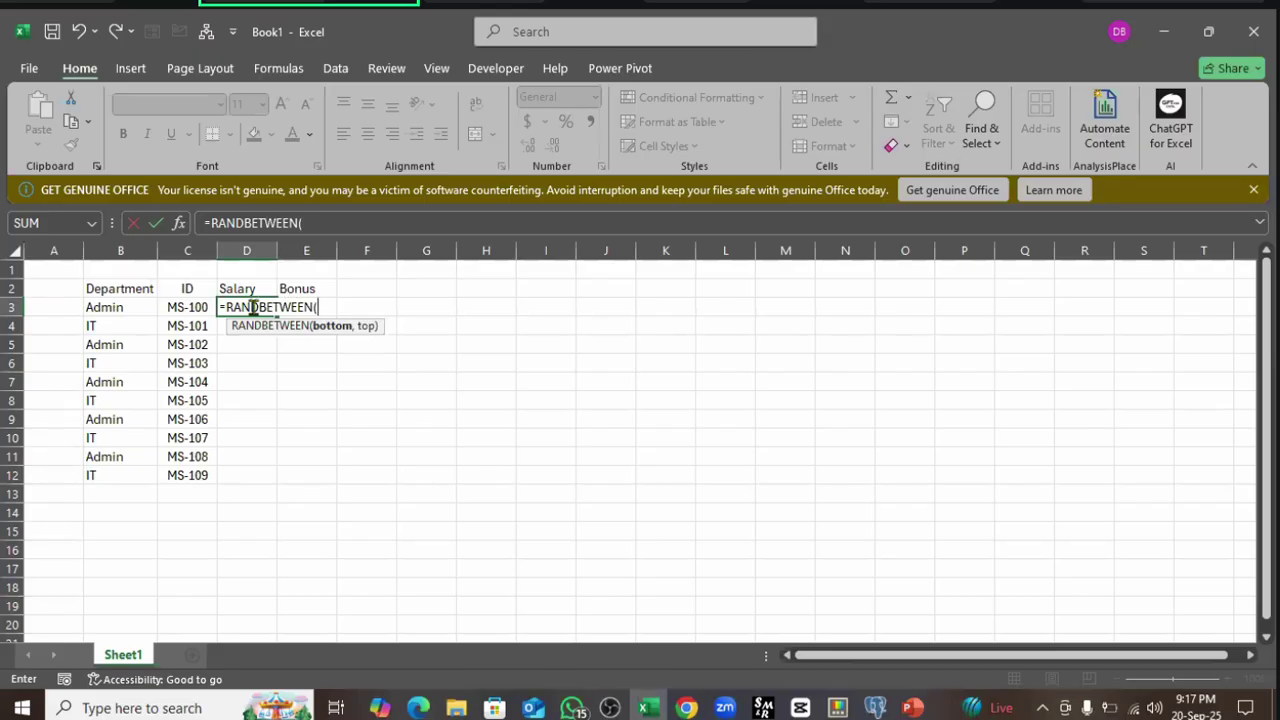
pyautogui.write('50000,')
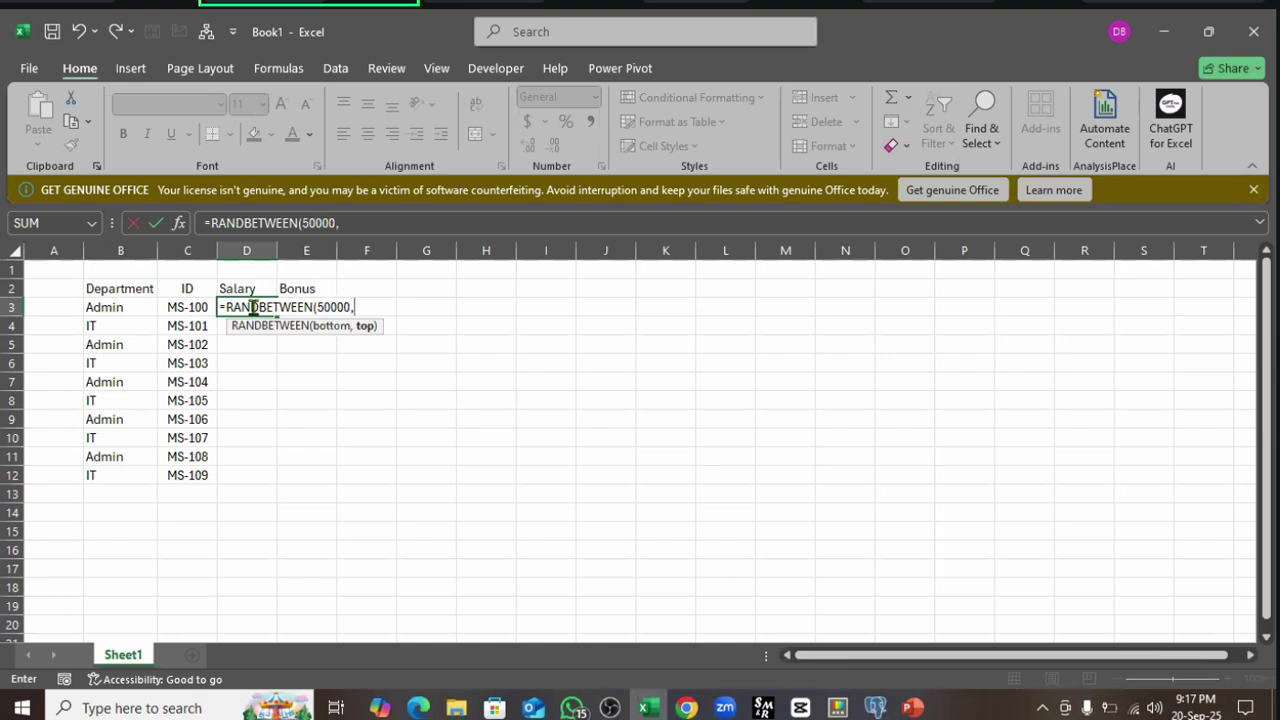
pyautogui.write('100000')
pyautogui.press('Return')
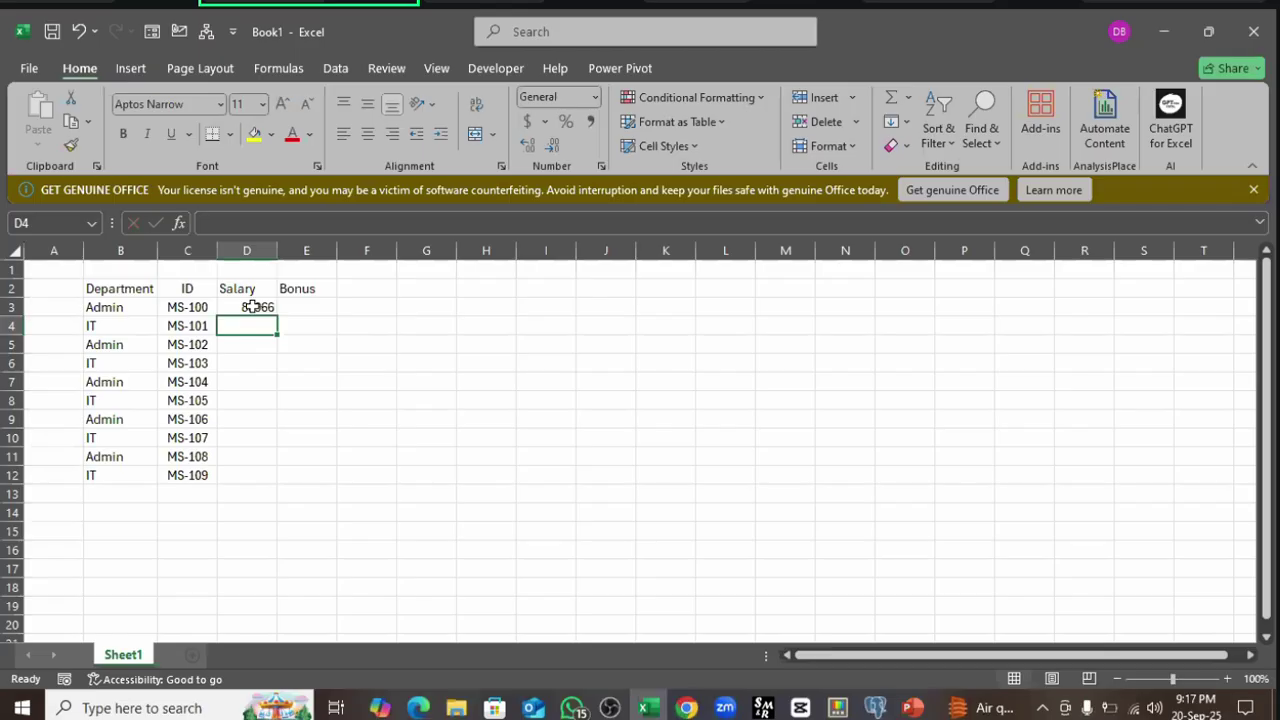
pyautogui.click(253, 307)
pyautogui.moveTo(277, 317); pyautogui.dragTo(306, 490)
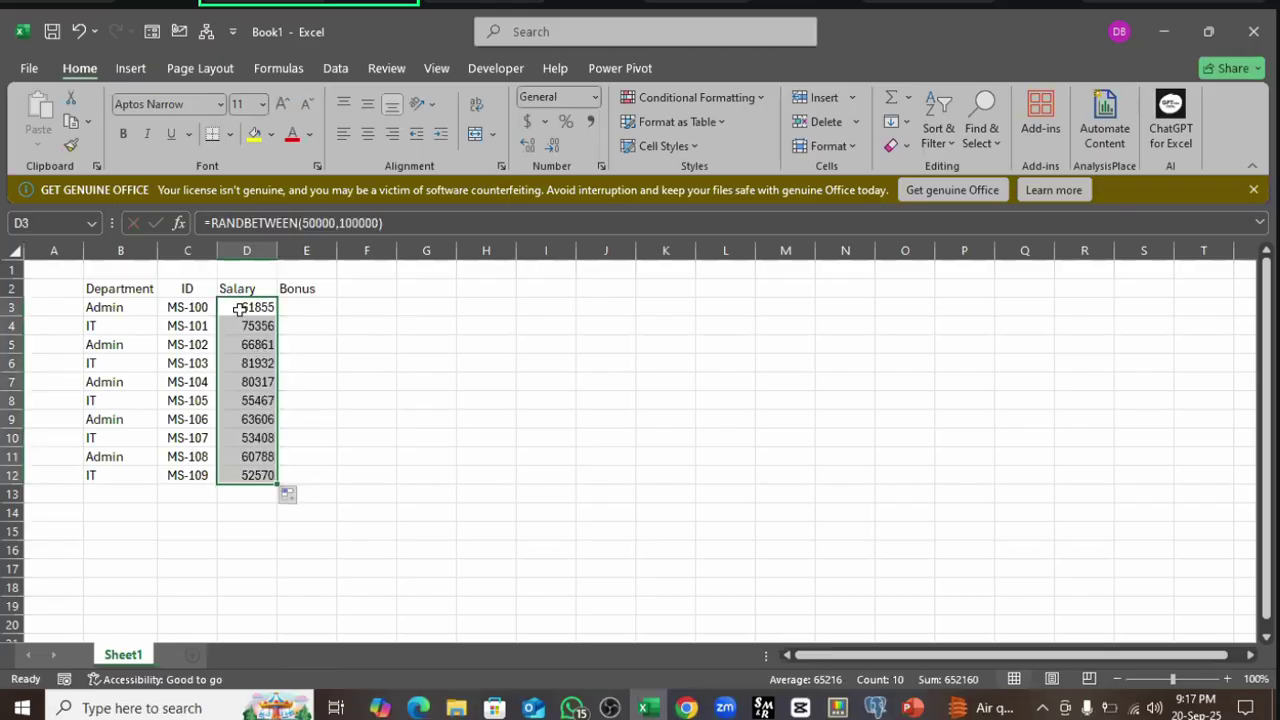
# - Copy the random salaries in D3:D12 and paste them back over the same cells as values
pyautogui.moveTo(240, 309); pyautogui.dragTo(257, 474)
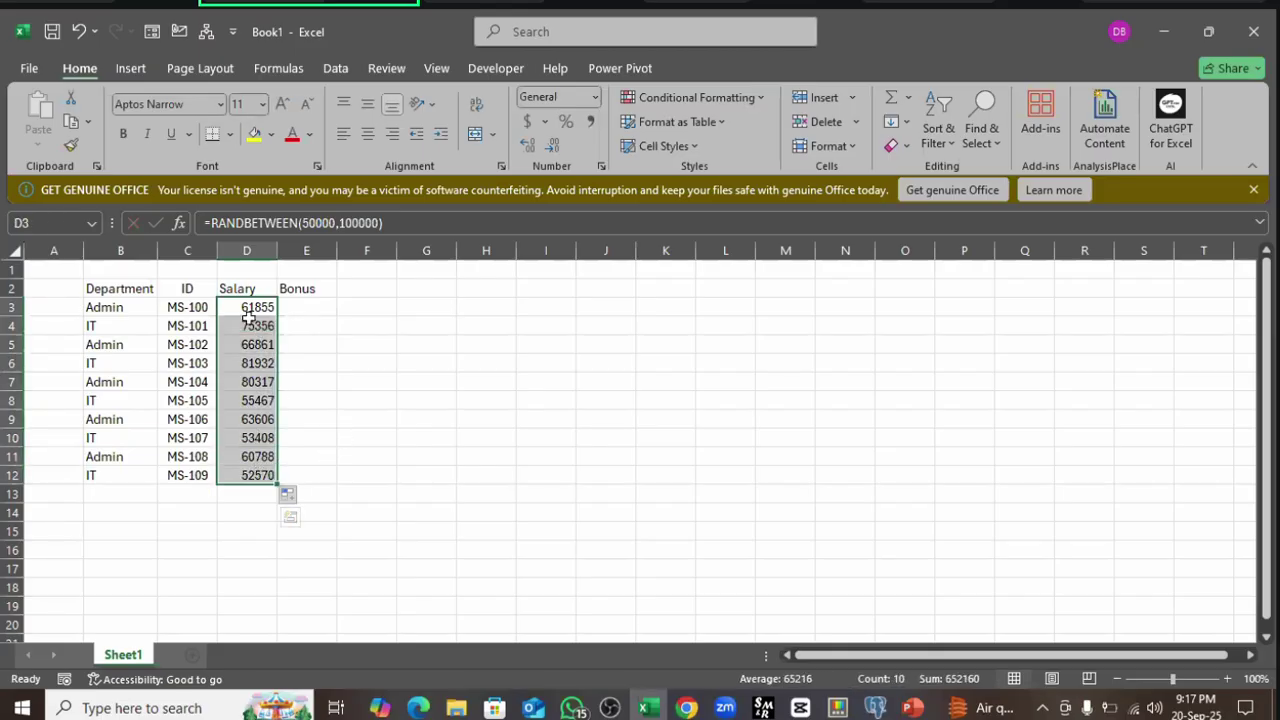
pyautogui.click(257, 365)
pyautogui.moveTo(240, 308); pyautogui.dragTo(261, 475)
pyautogui.hotkey('ctrl', 'c')
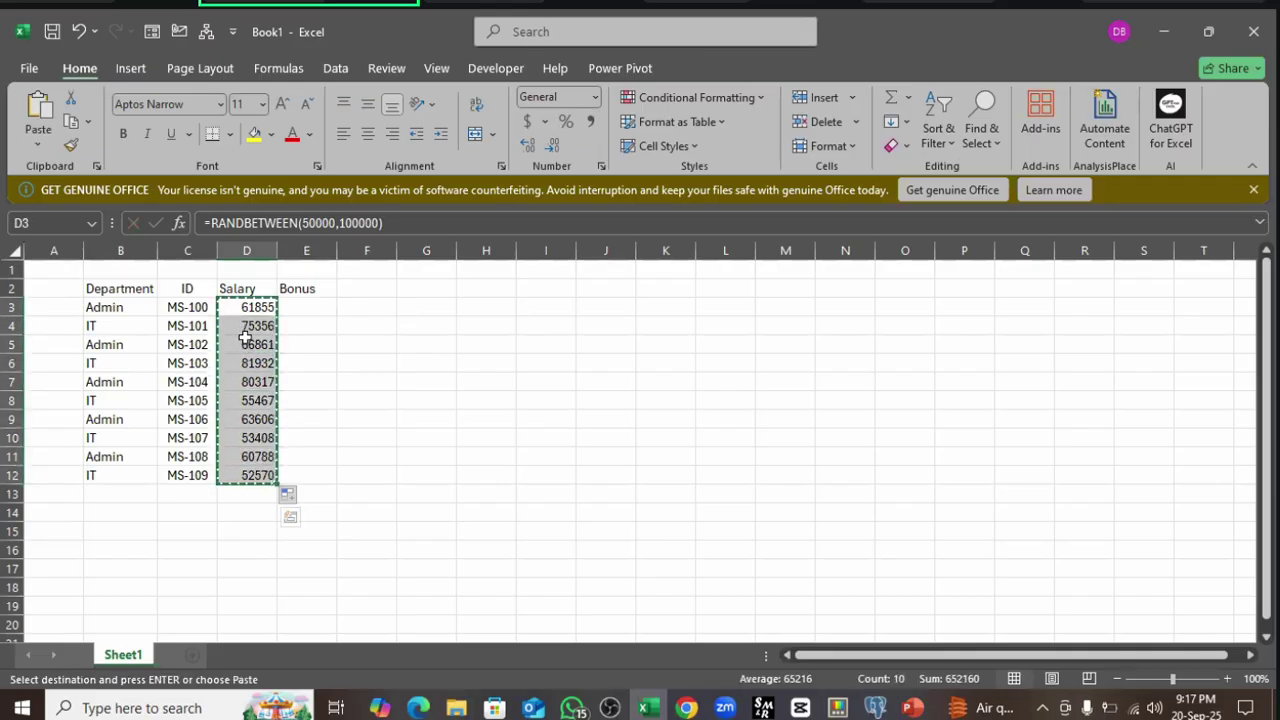
pyautogui.rightClick(247, 342)
pyautogui.click(321, 257)
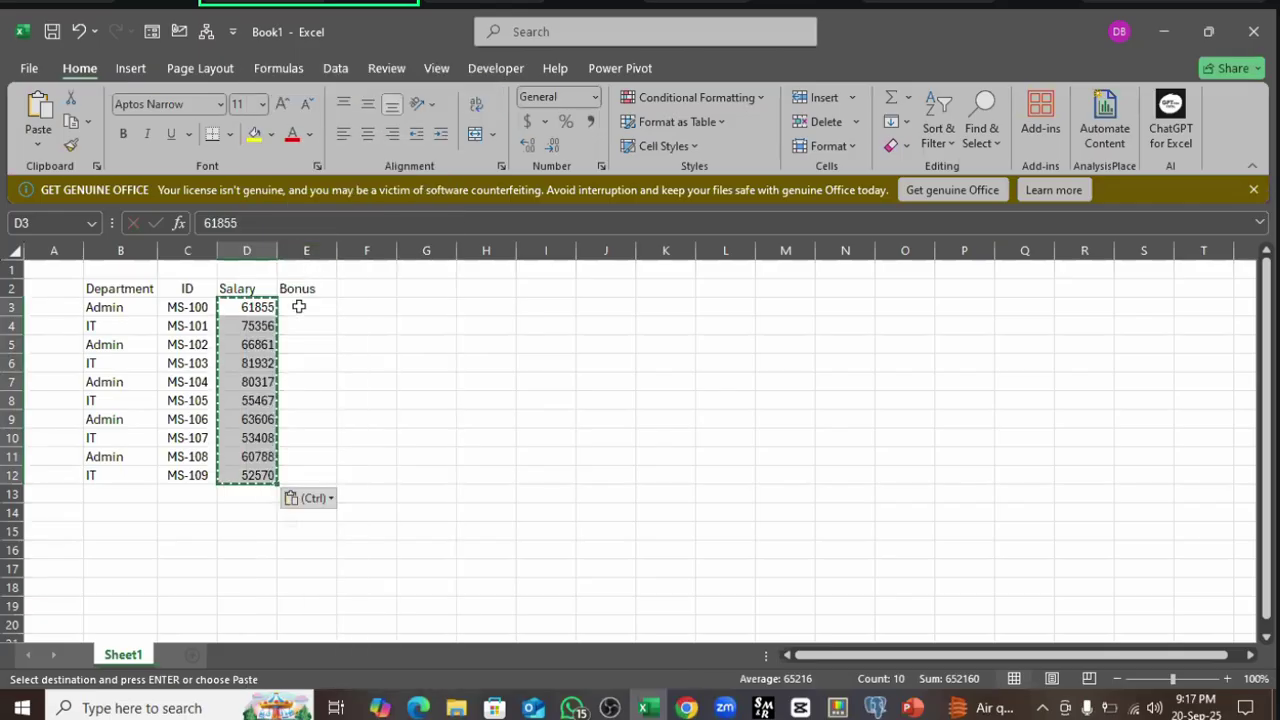
# - Enter 15 in cell E1 above the Bonus heading and centre it horizontally
pyautogui.click(300, 307)
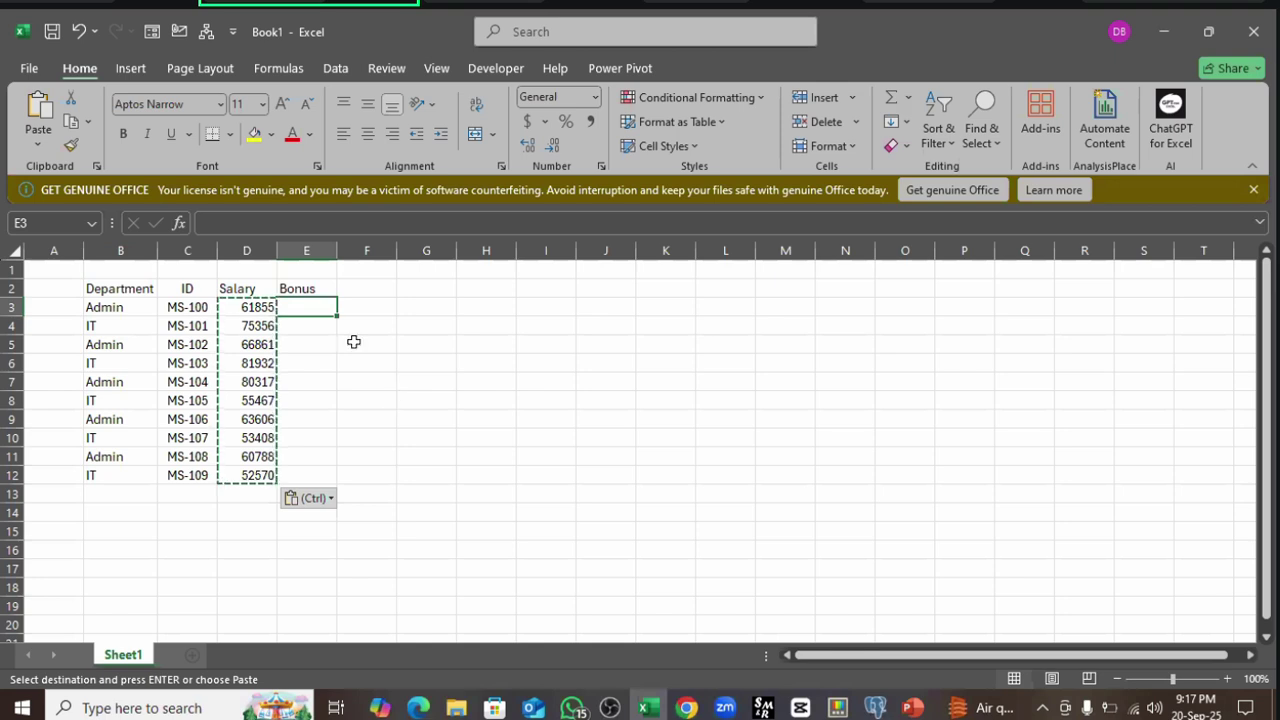
pyautogui.click(309, 268)
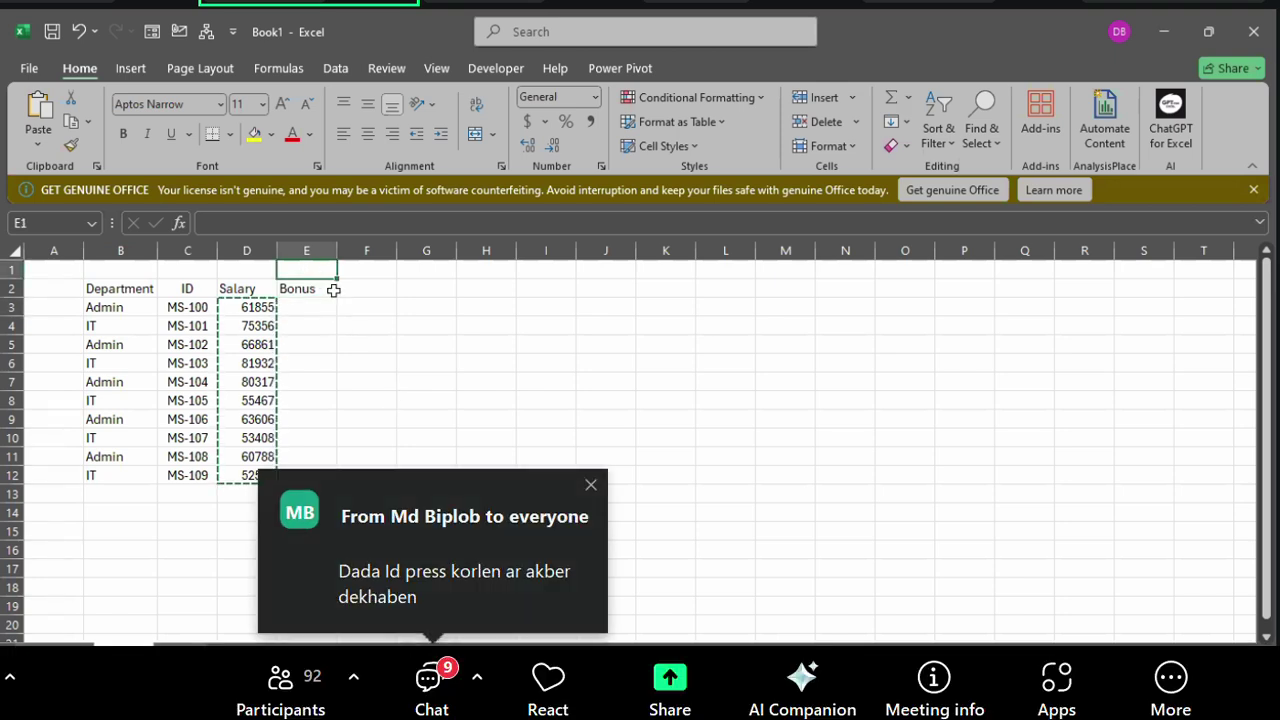
pyautogui.write('1')
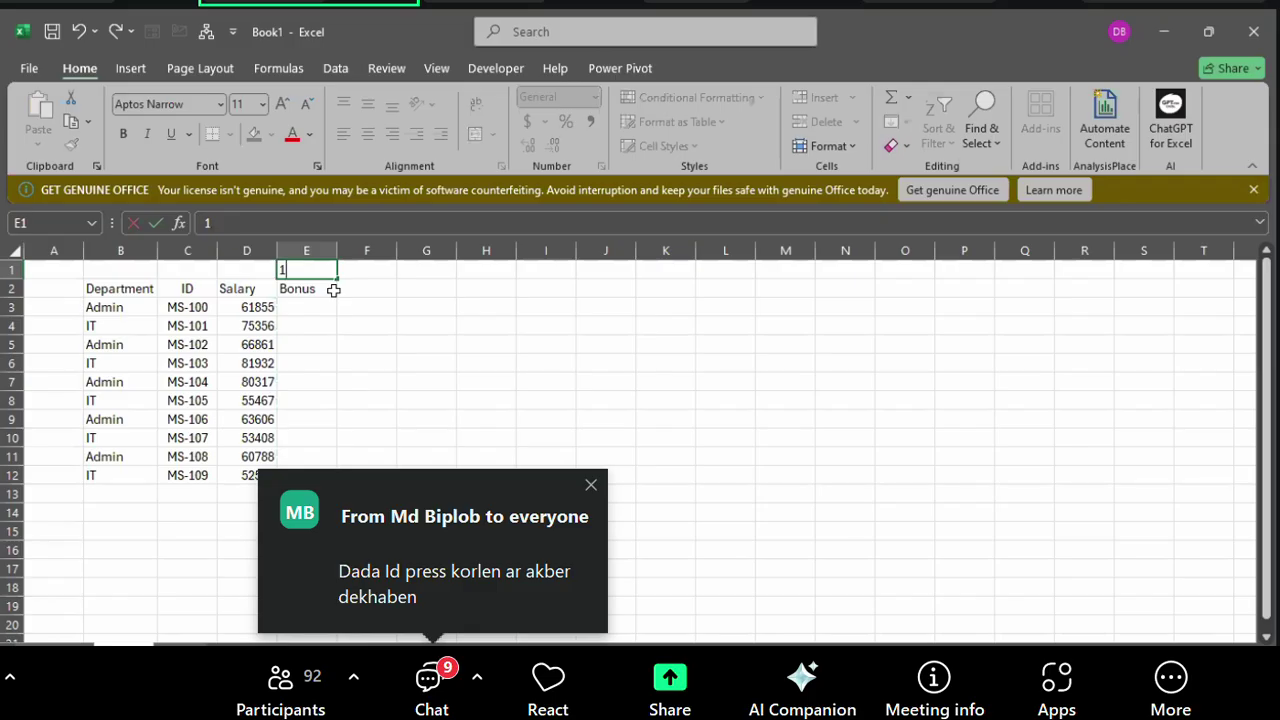
pyautogui.write('5')
pyautogui.click(437, 360)
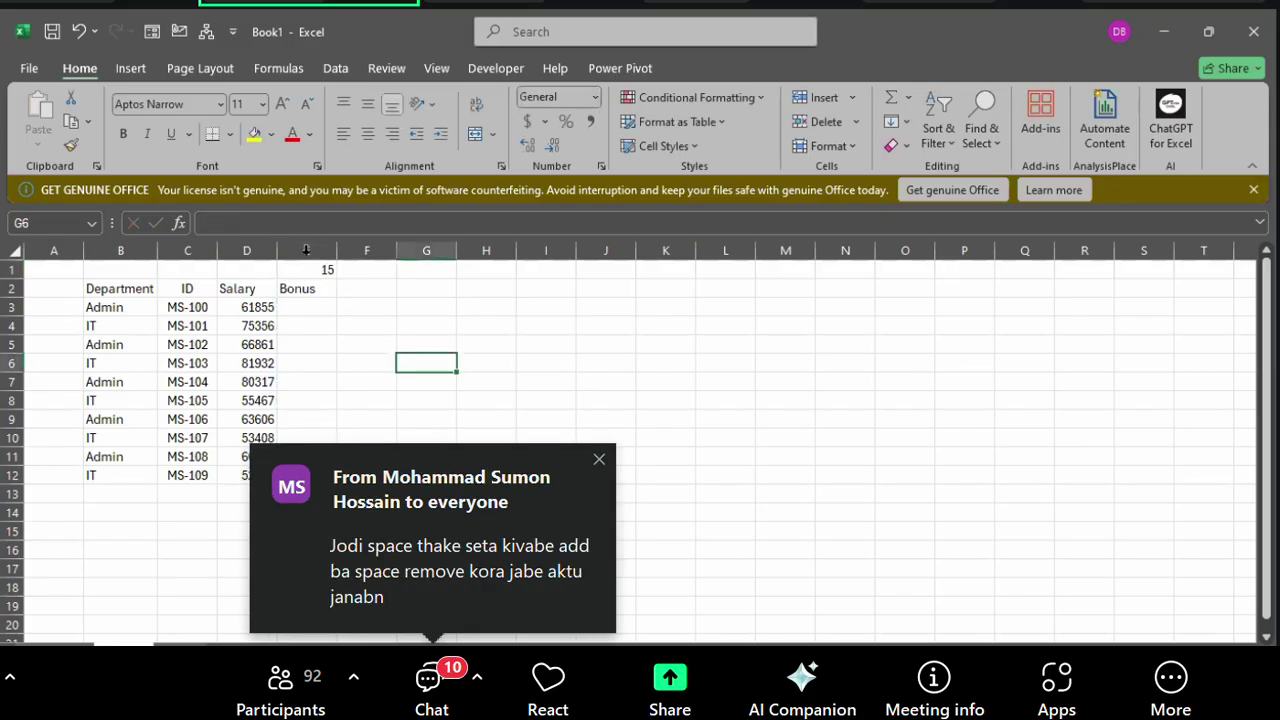
pyautogui.click(306, 268)
pyautogui.click(368, 133)
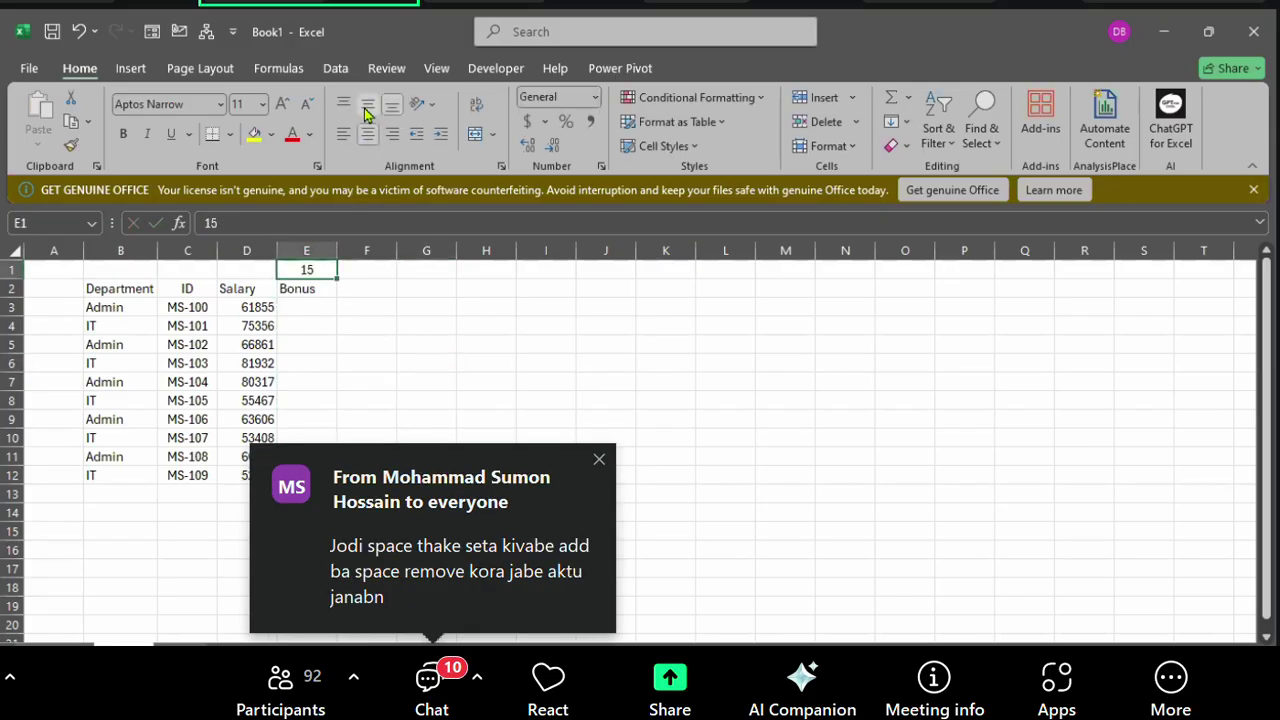
# - Change the bonus rate in cell E1 to 15%
pyautogui.click(297, 306)
pyautogui.press('Up')
pyautogui.press('Up')
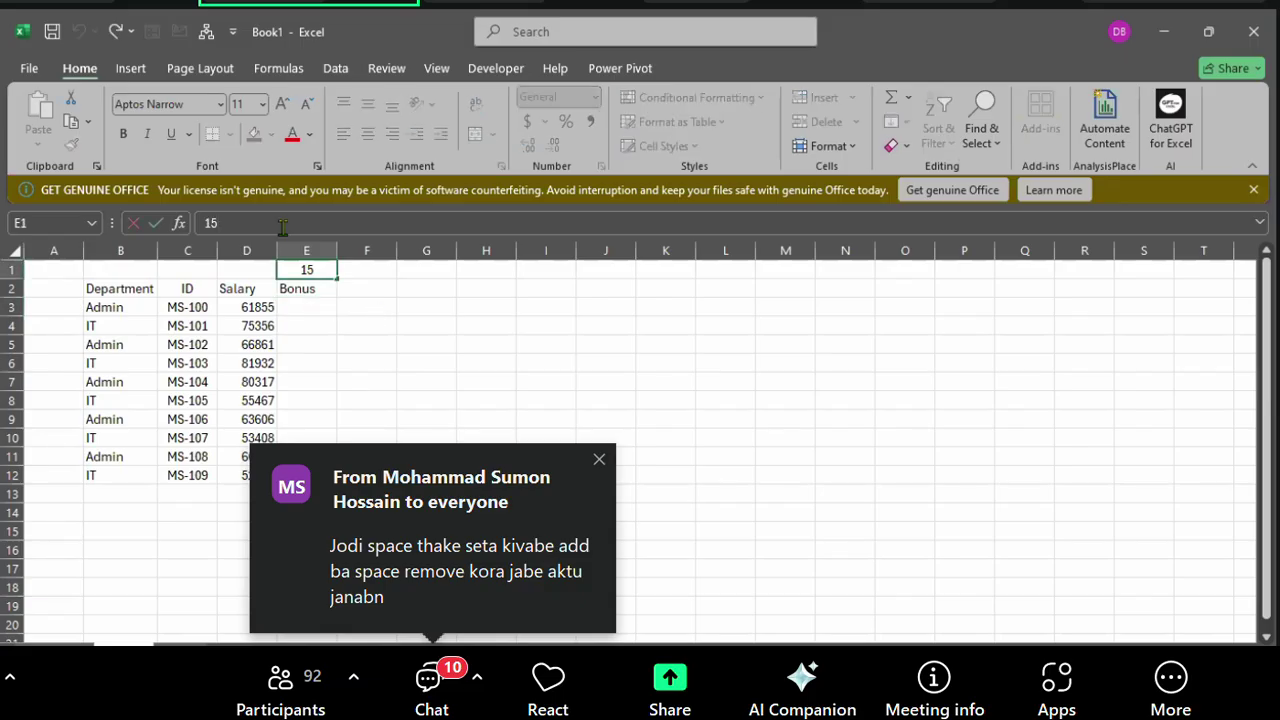
pyautogui.write('%')
pyautogui.click(471, 377)
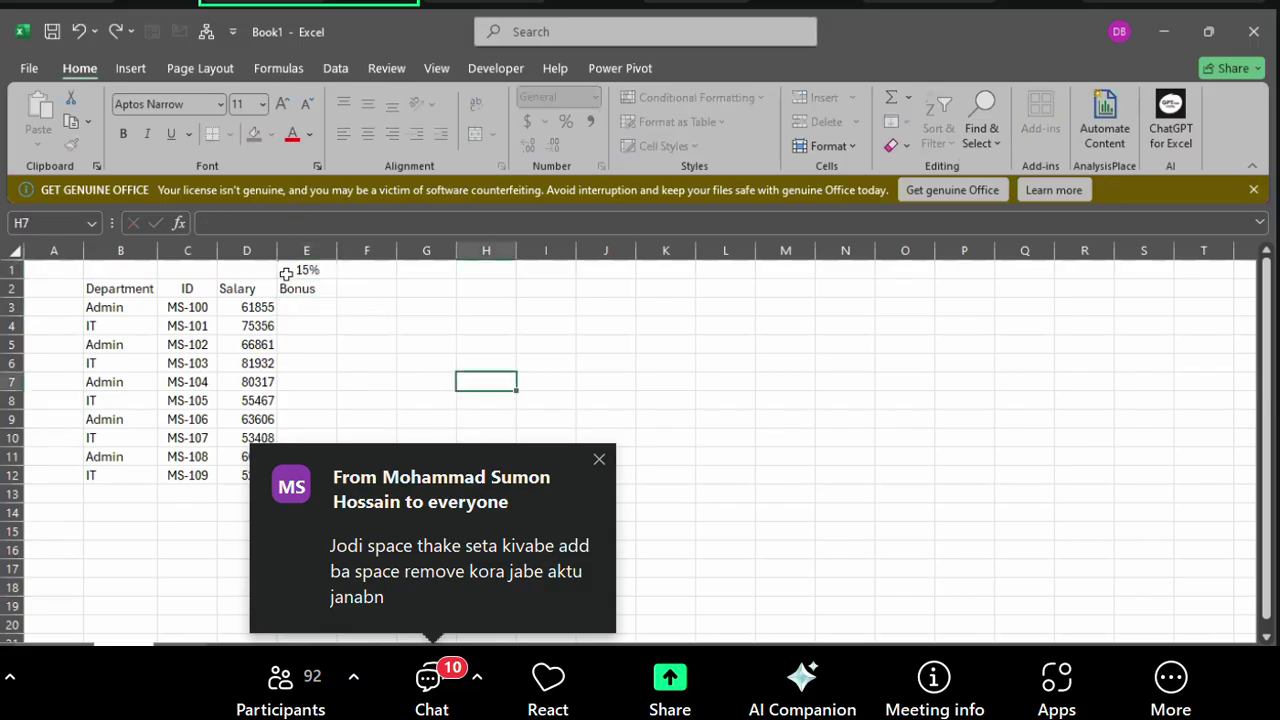
pyautogui.click(306, 268)
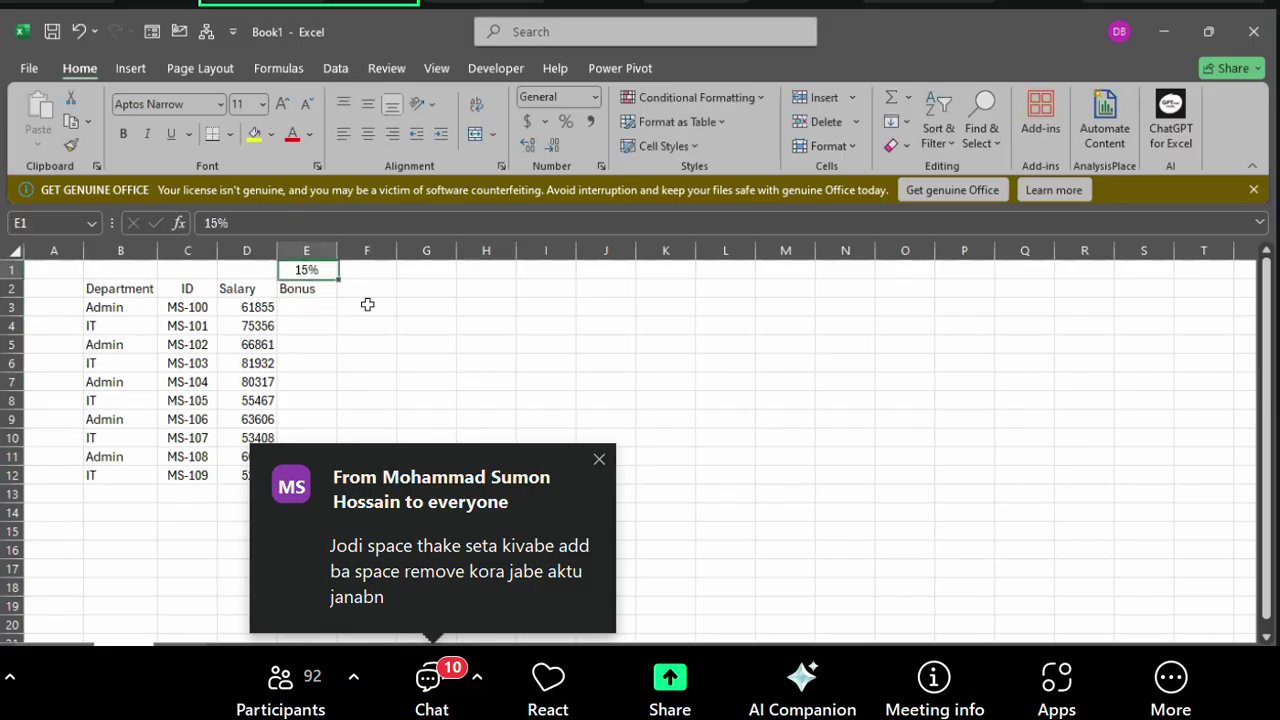
# - Enter the bonus formula =D3*E1 in cell E3, multiplying the first salary by the rate
pyautogui.click(260, 310)
pyautogui.moveTo(260, 328); pyautogui.dragTo(257, 476)
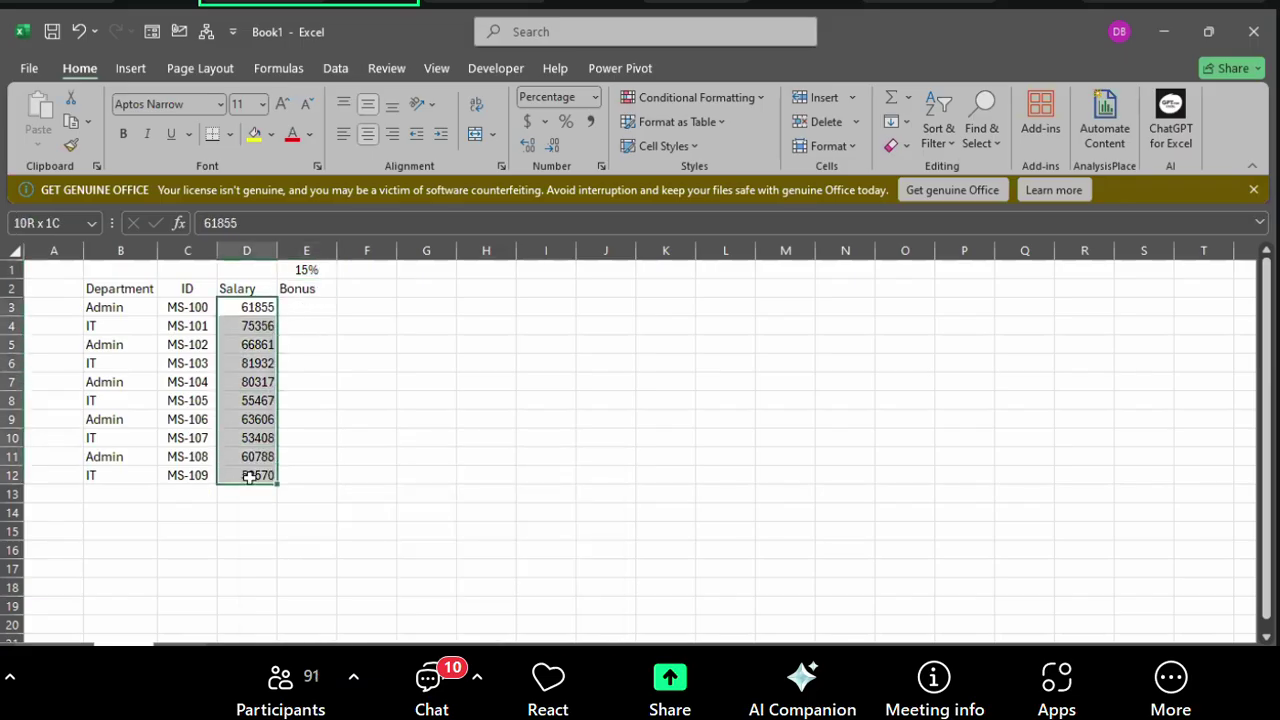
pyautogui.click(303, 308)
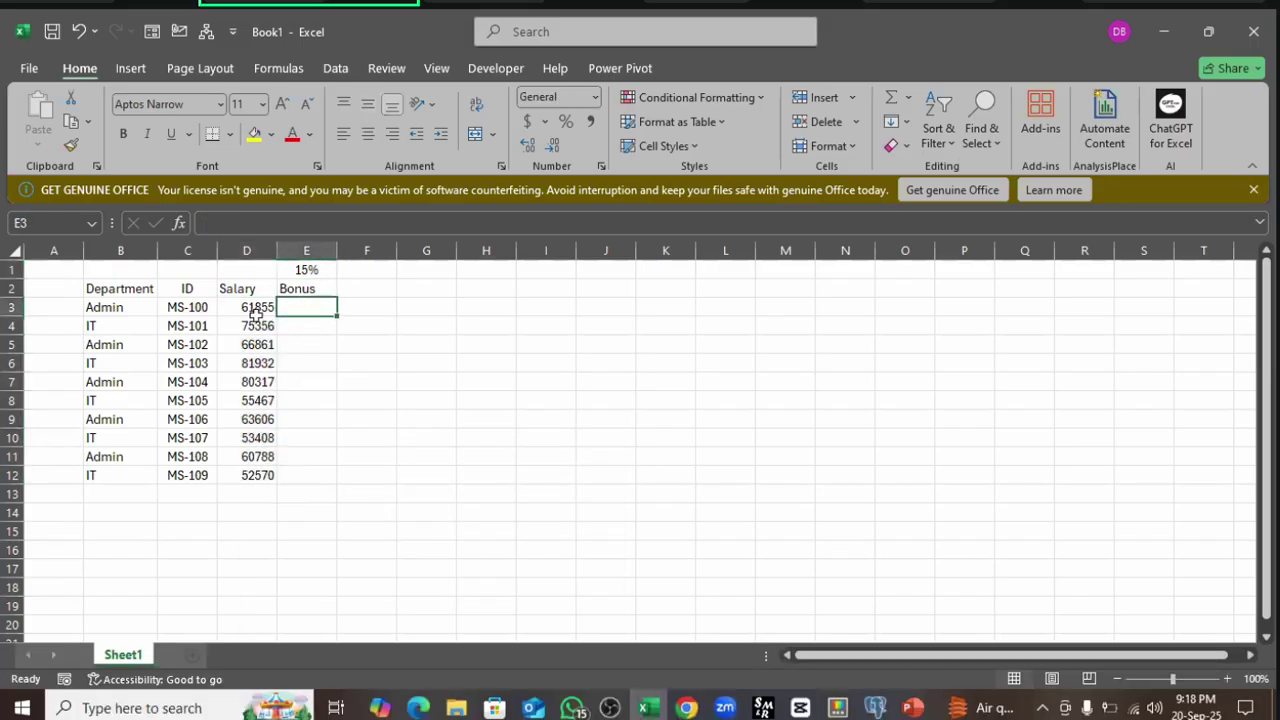
pyautogui.moveTo(300, 308); pyautogui.dragTo(297, 497)
pyautogui.click(299, 308)
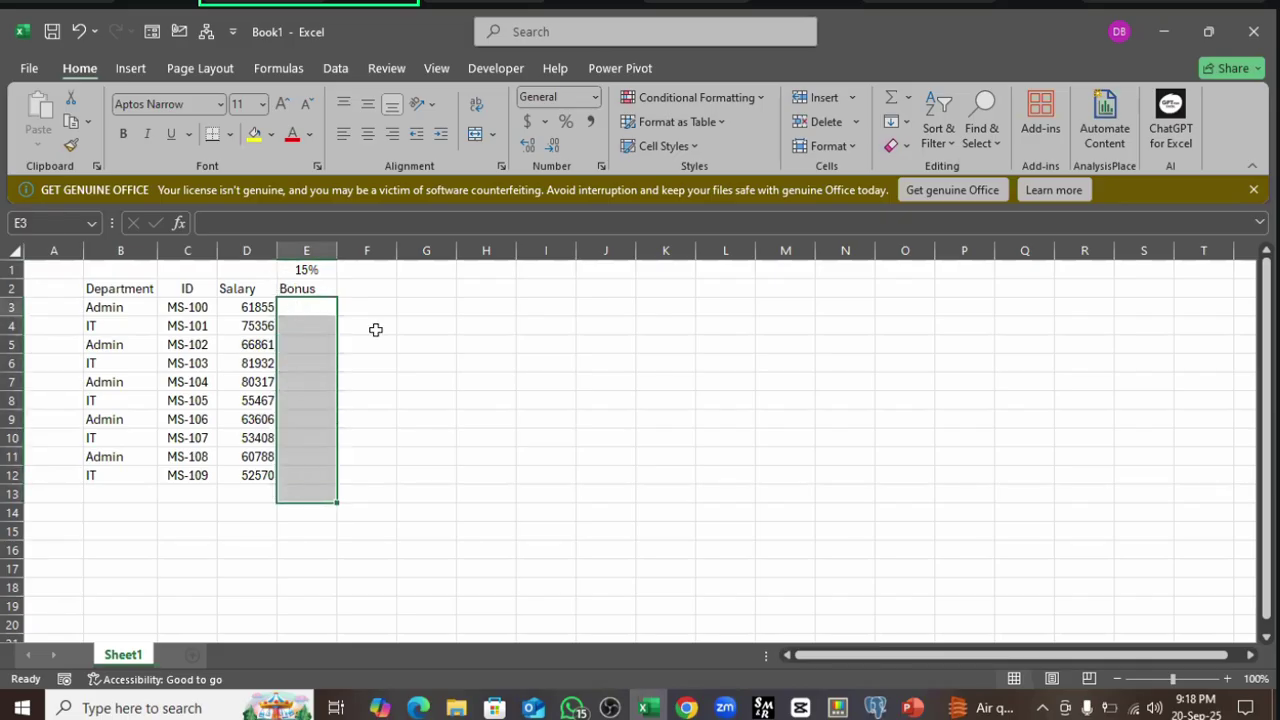
pyautogui.write('=')
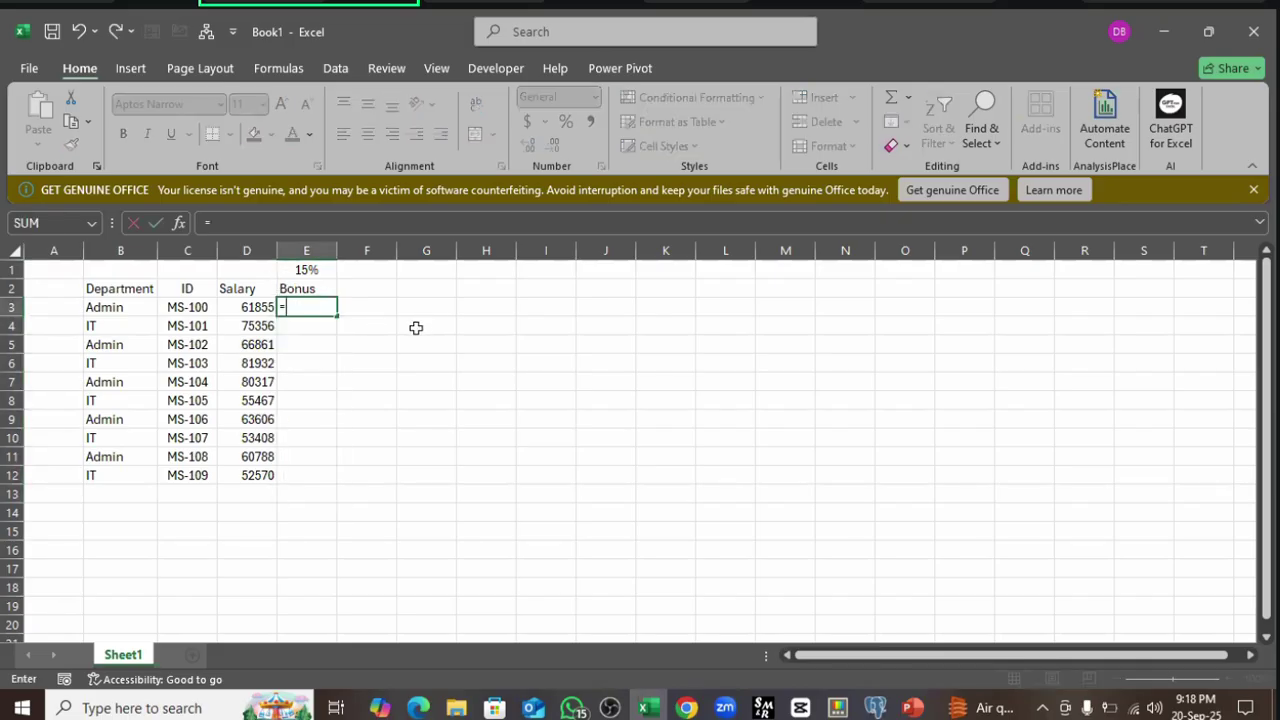
pyautogui.click(246, 310)
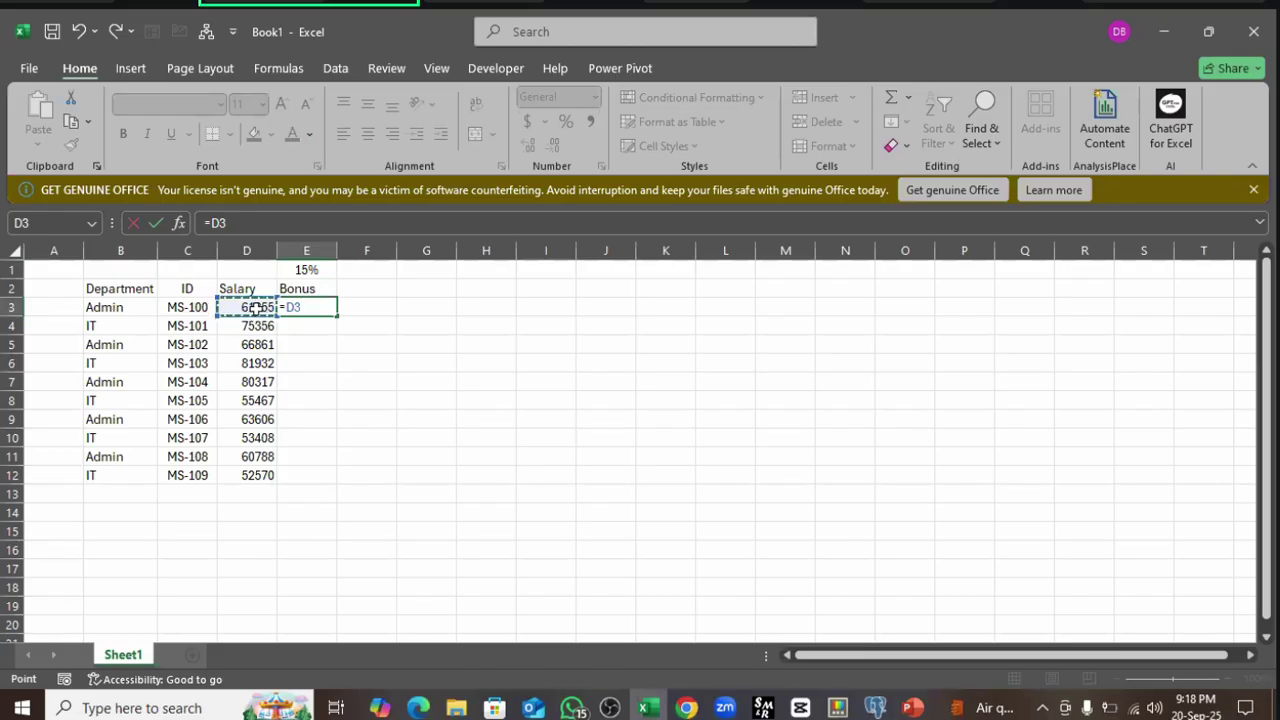
pyautogui.write('*')
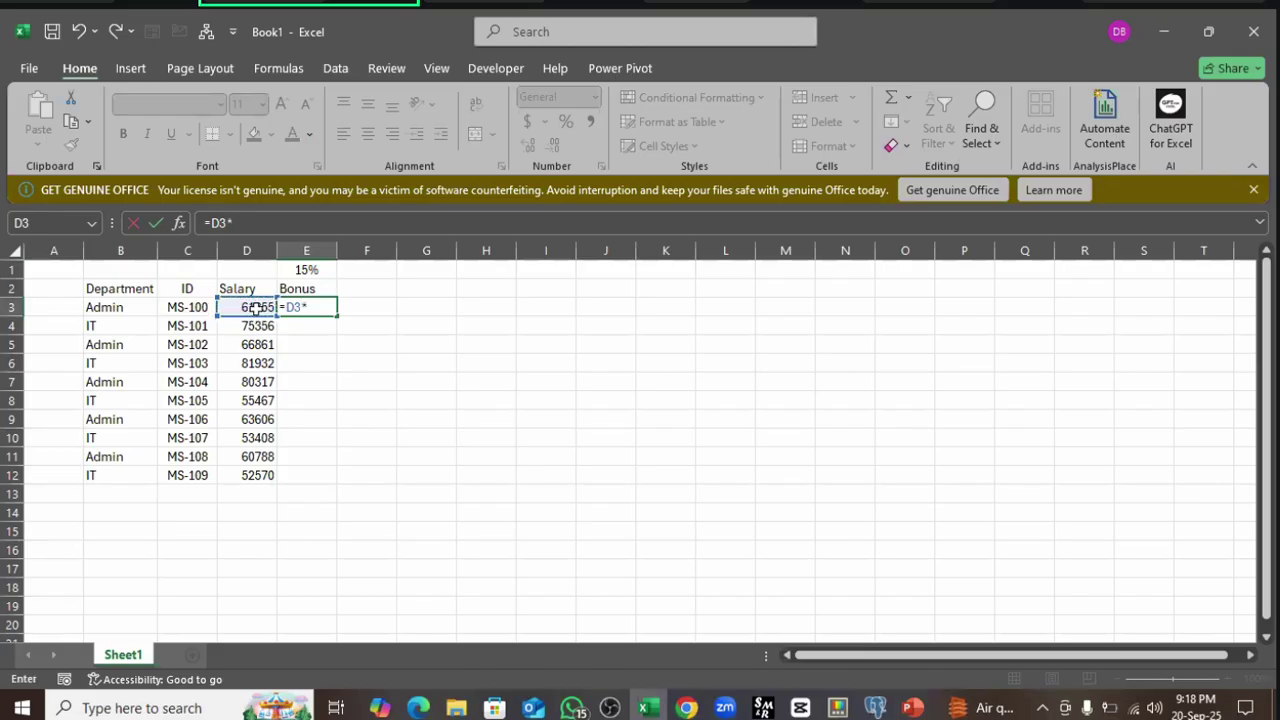
pyautogui.click(313, 270)
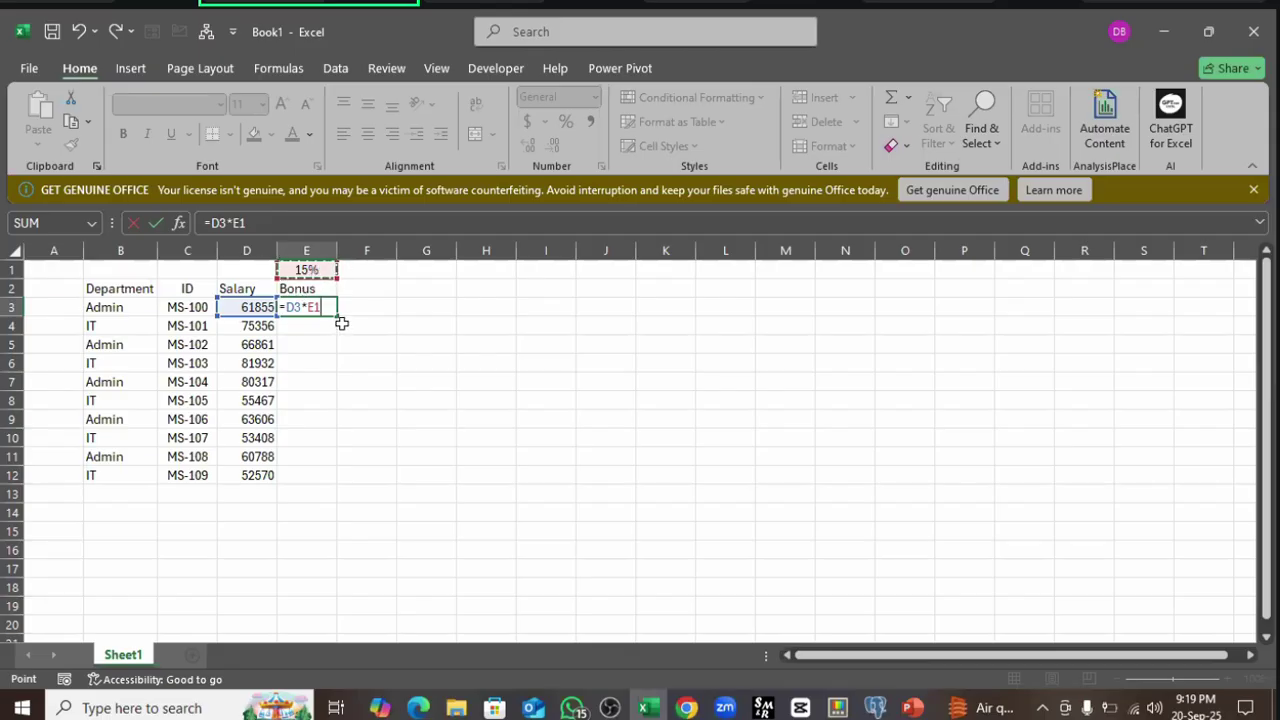
pyautogui.press('Return')
pyautogui.press('Up')
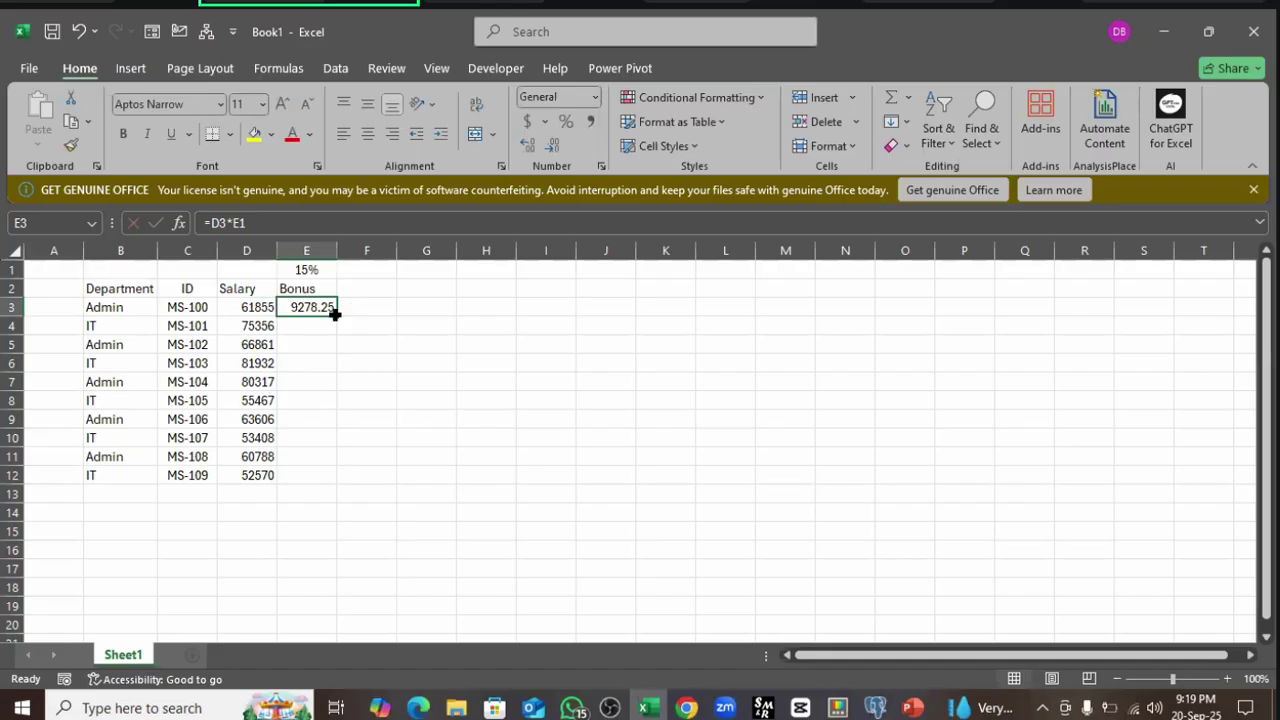
# - Fill the bonus formula from E3 down through E12 and check the formulas in E3, E4 and E5
pyautogui.moveTo(336, 315); pyautogui.dragTo(318, 483)
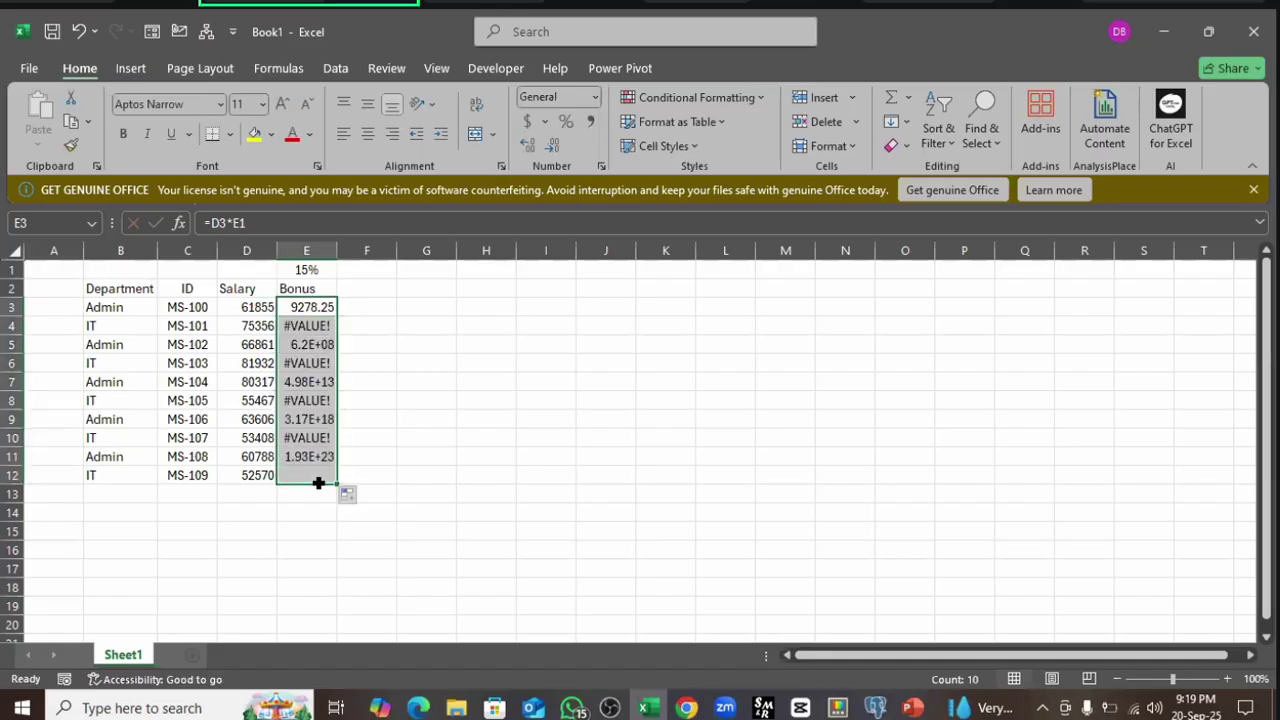
pyautogui.click(306, 325)
pyautogui.click(310, 306)
pyautogui.click(310, 342)
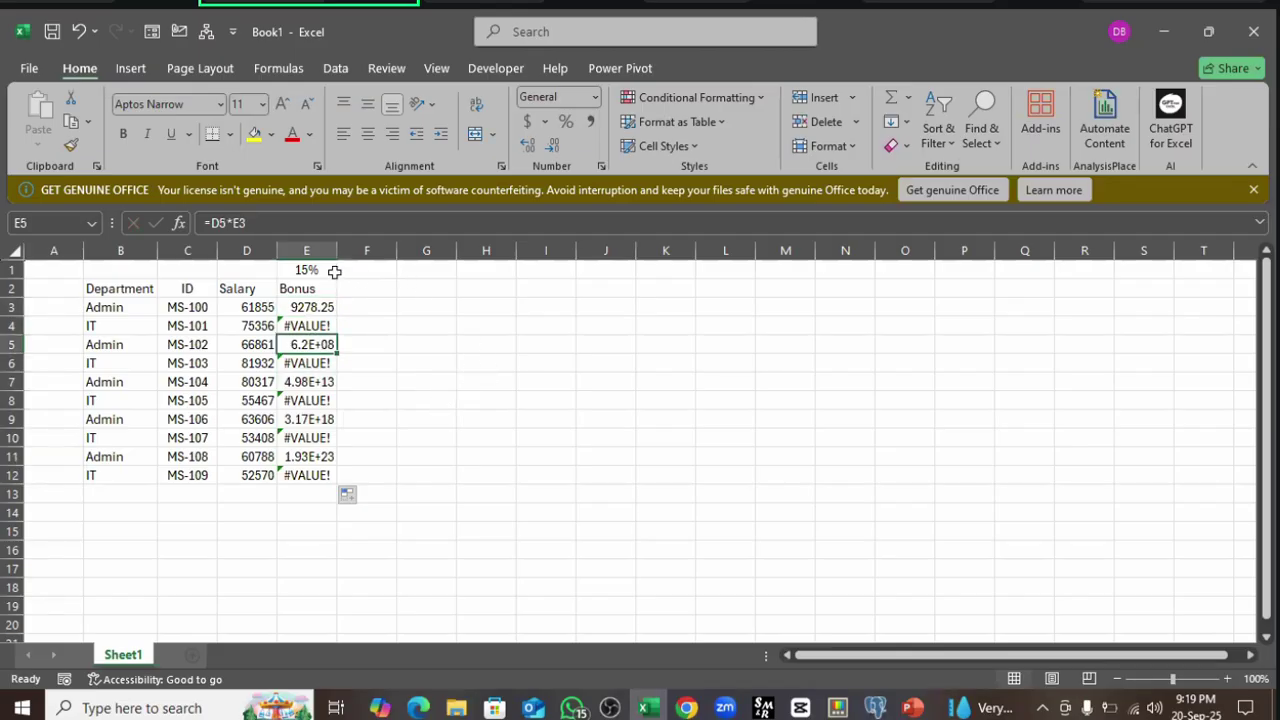
# - Replace the E1 reference in cell E3's formula with the constant 15%, giving =D3*15%
pyautogui.click(312, 308)
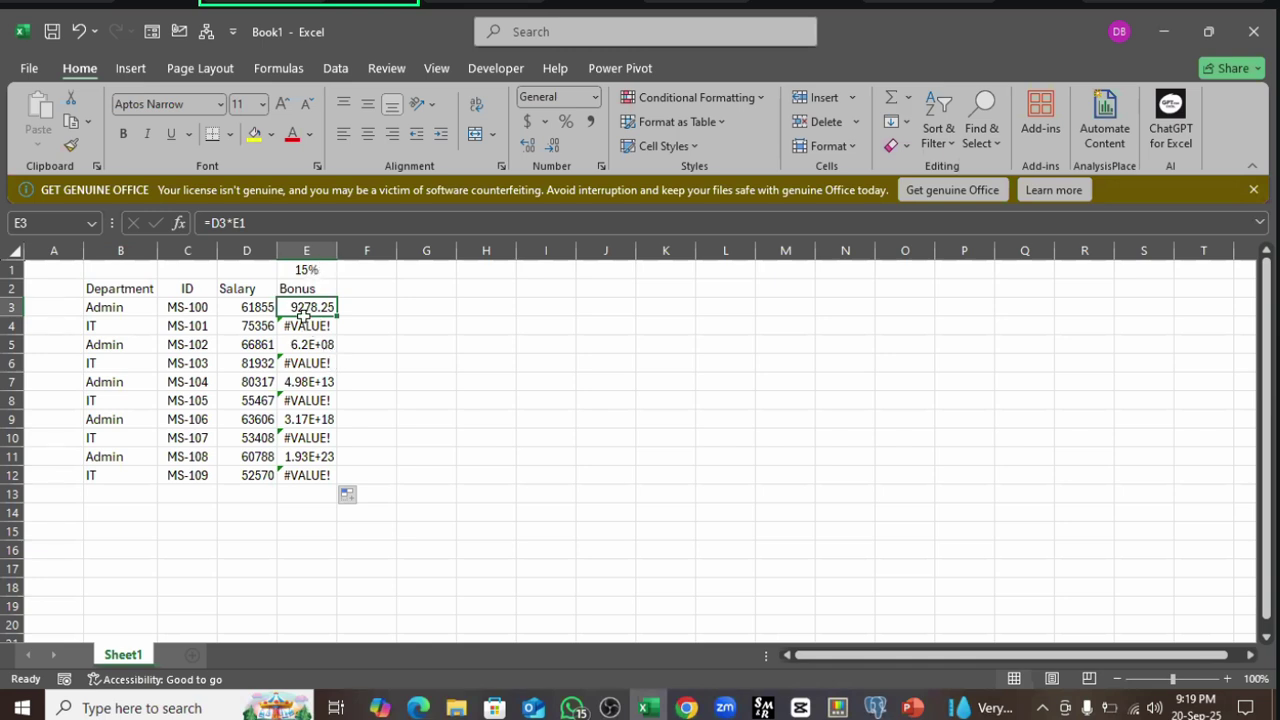
pyautogui.click(230, 222)
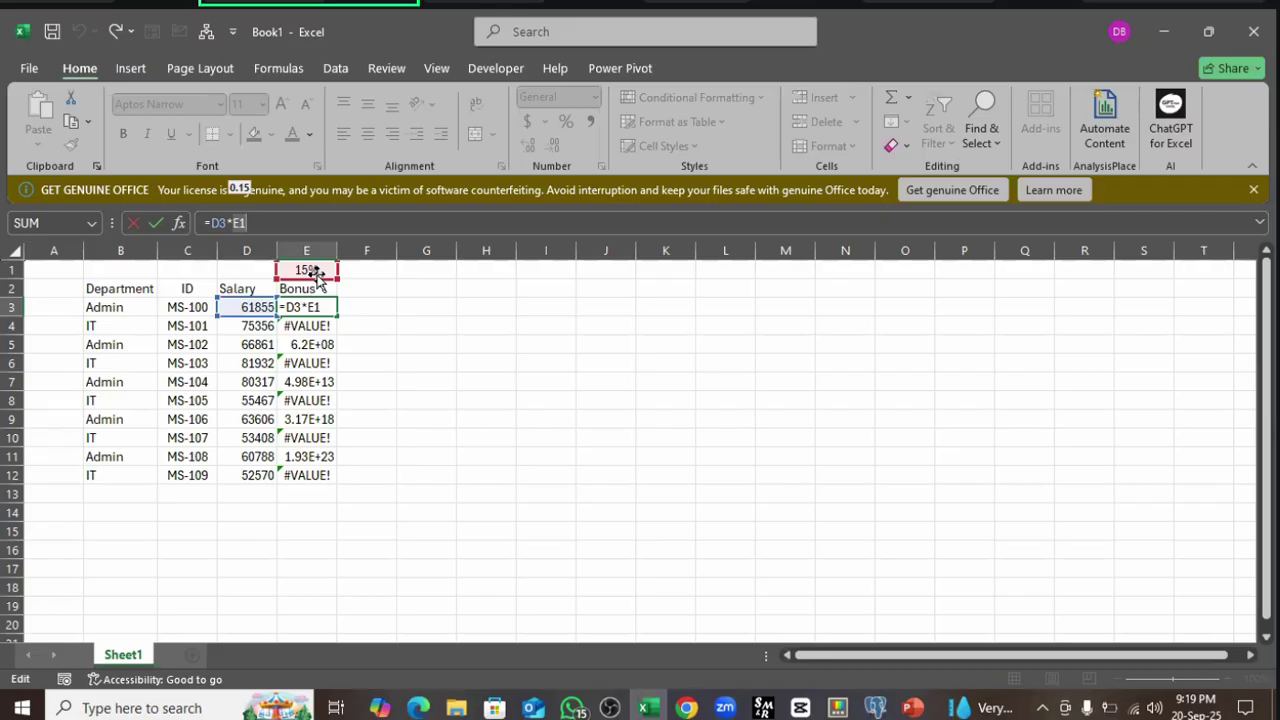
pyautogui.press('BackSpace')
pyautogui.press('BackSpace')
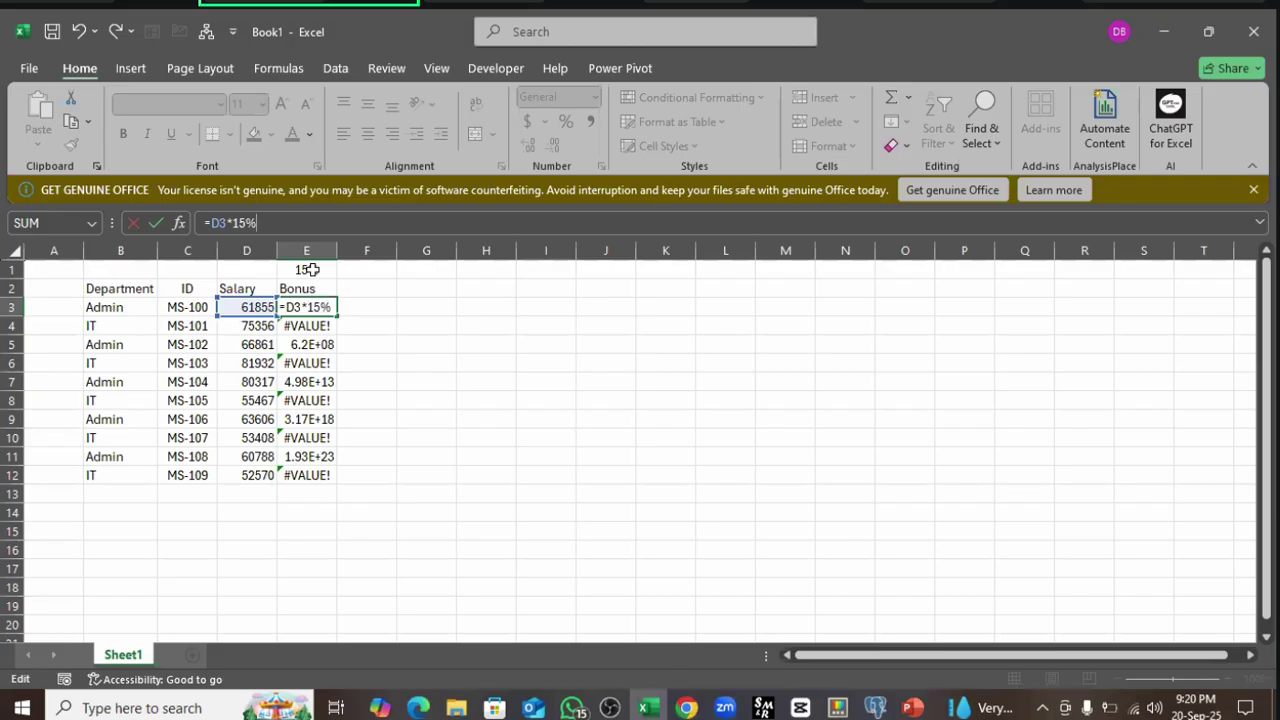
pyautogui.press('Return')
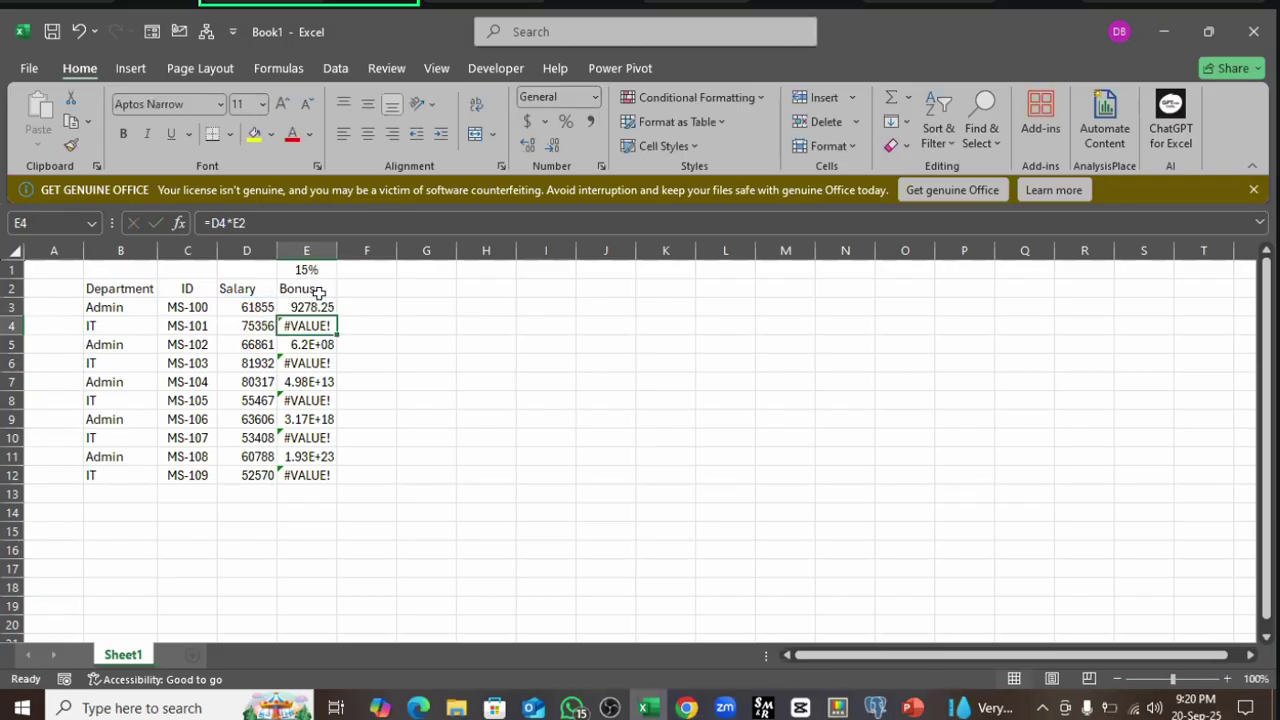
# - Fill the revised bonus formula from E3 down through E12, then compare the rate cell E1 with the formula in E3
pyautogui.press('Up')
pyautogui.moveTo(338, 319); pyautogui.dragTo(393, 402)
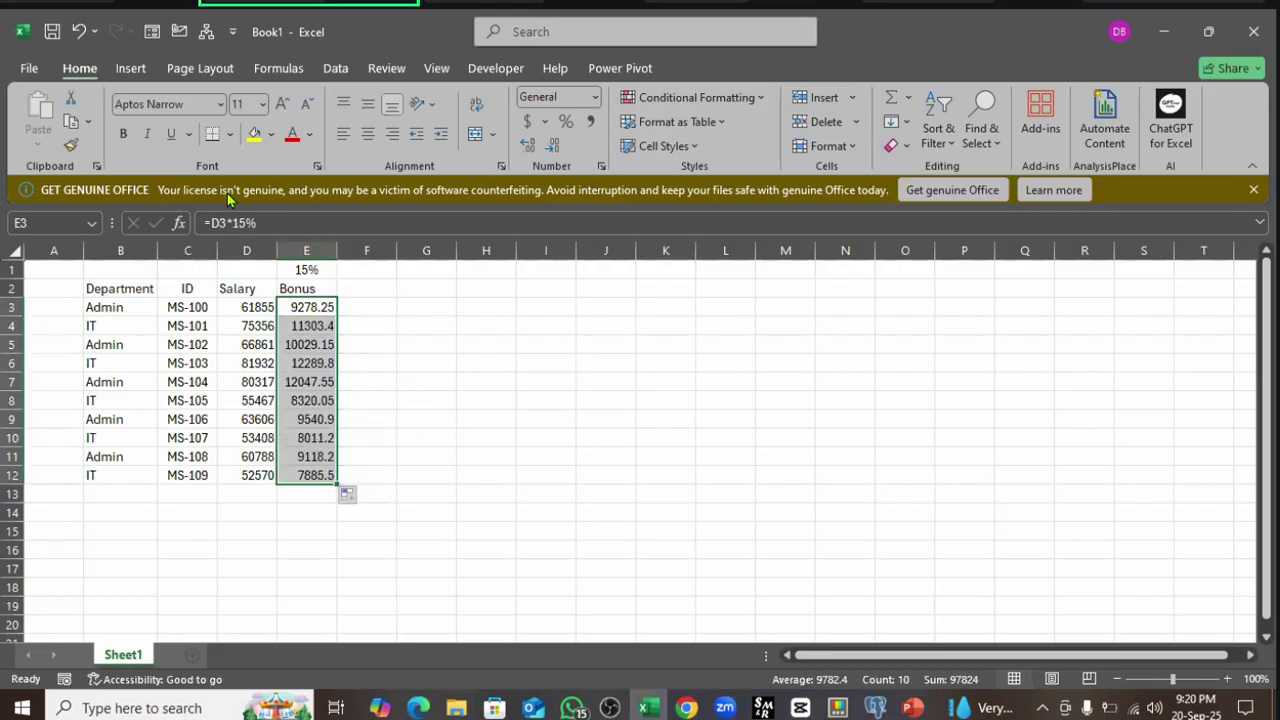
pyautogui.click(299, 274)
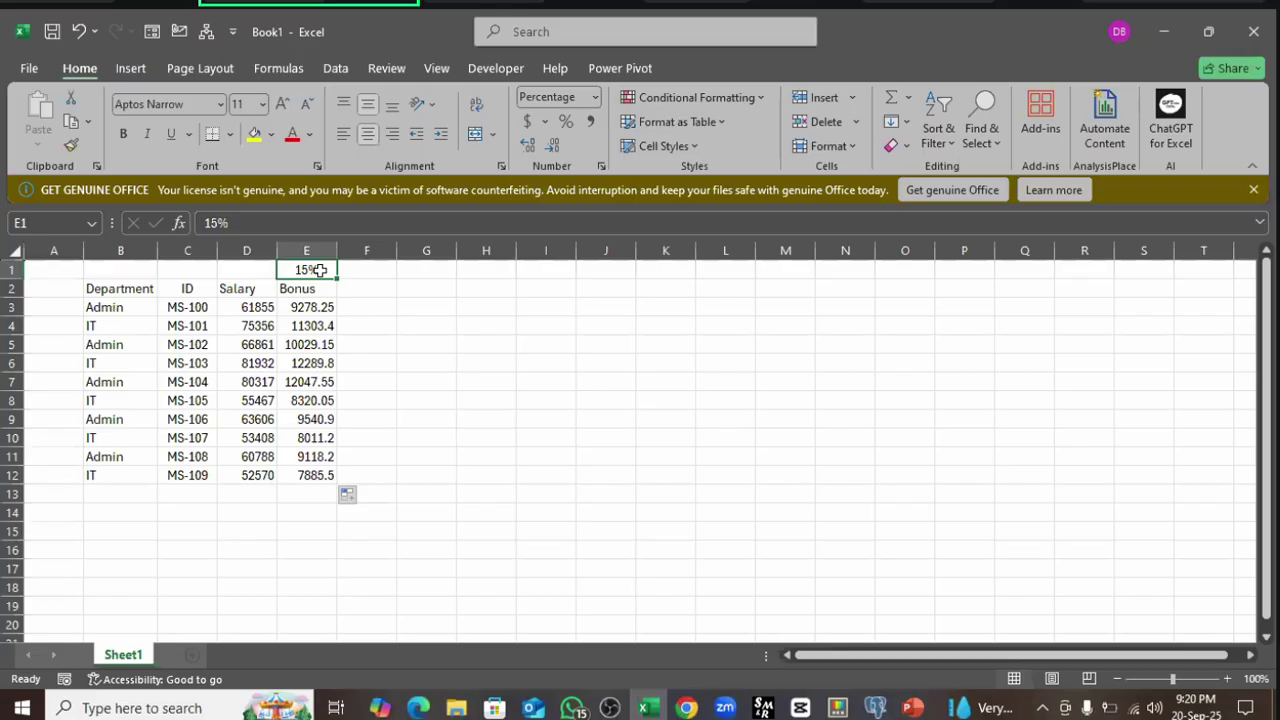
pyautogui.click(318, 308)
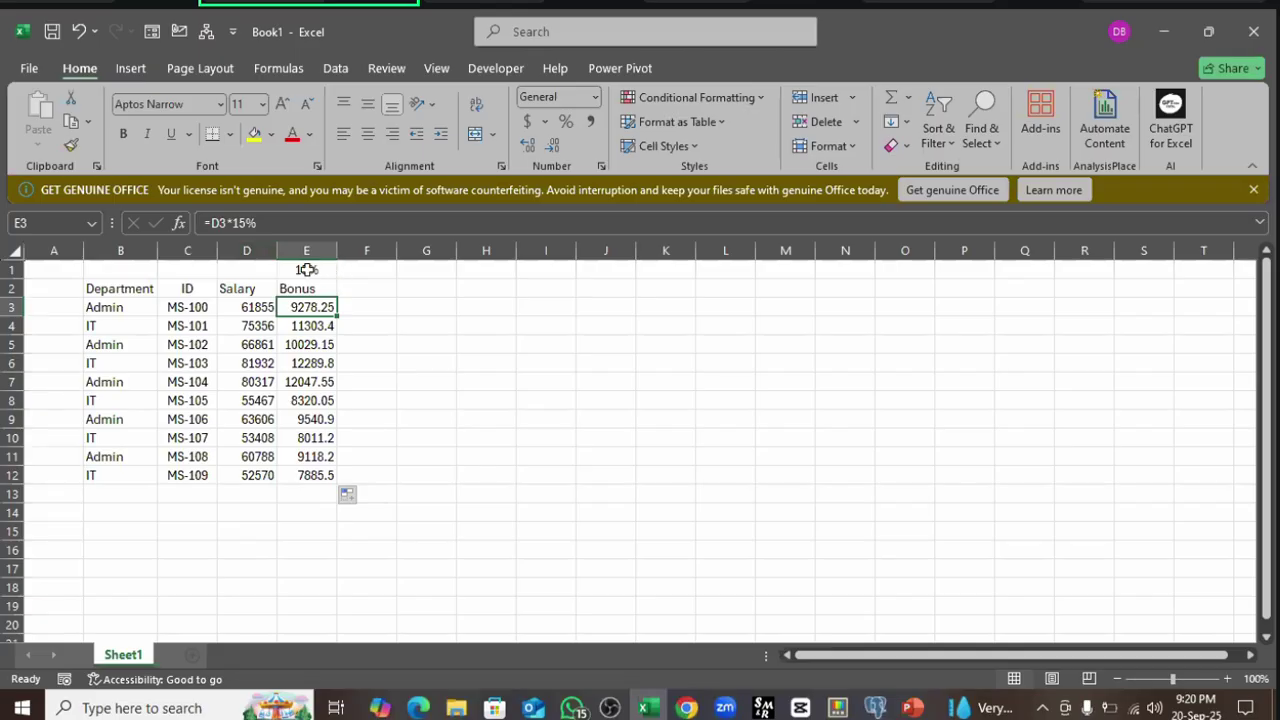
# - Replace the 15% constant in cell E3's bonus formula with an absolute reference to the rate cell, giving =D3*$E$1
pyautogui.click(306, 270)
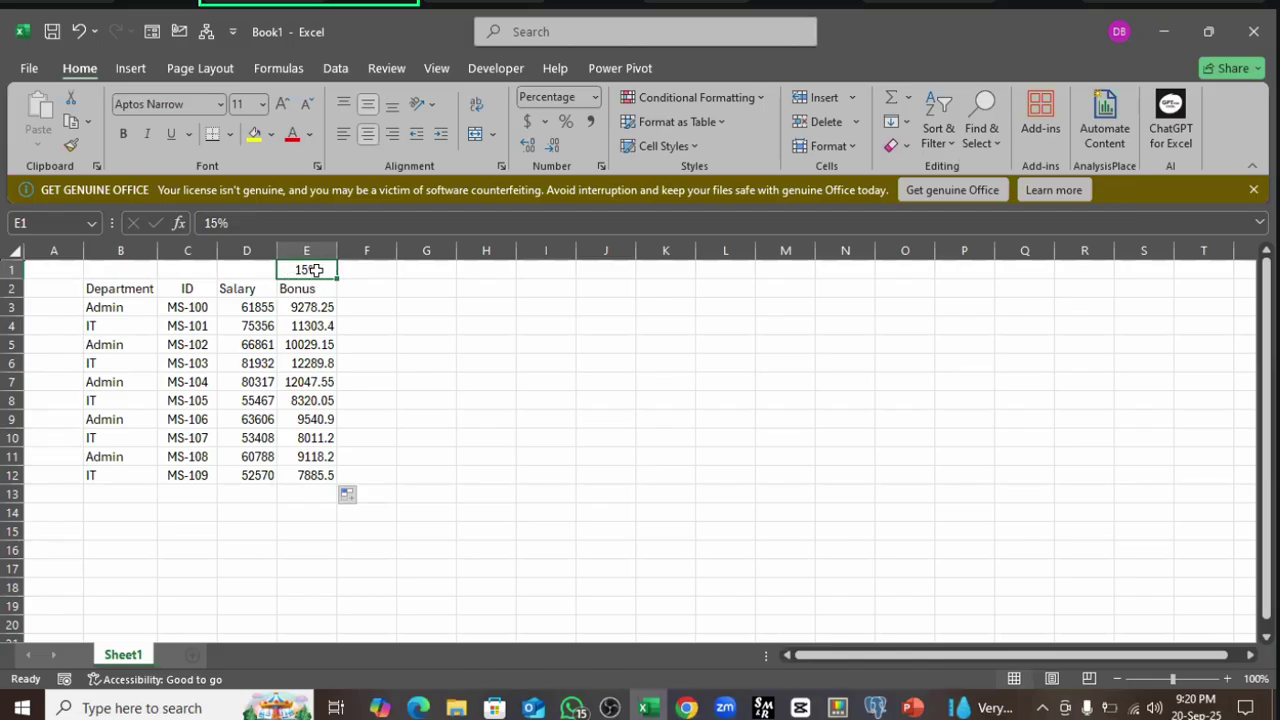
pyautogui.click(307, 310)
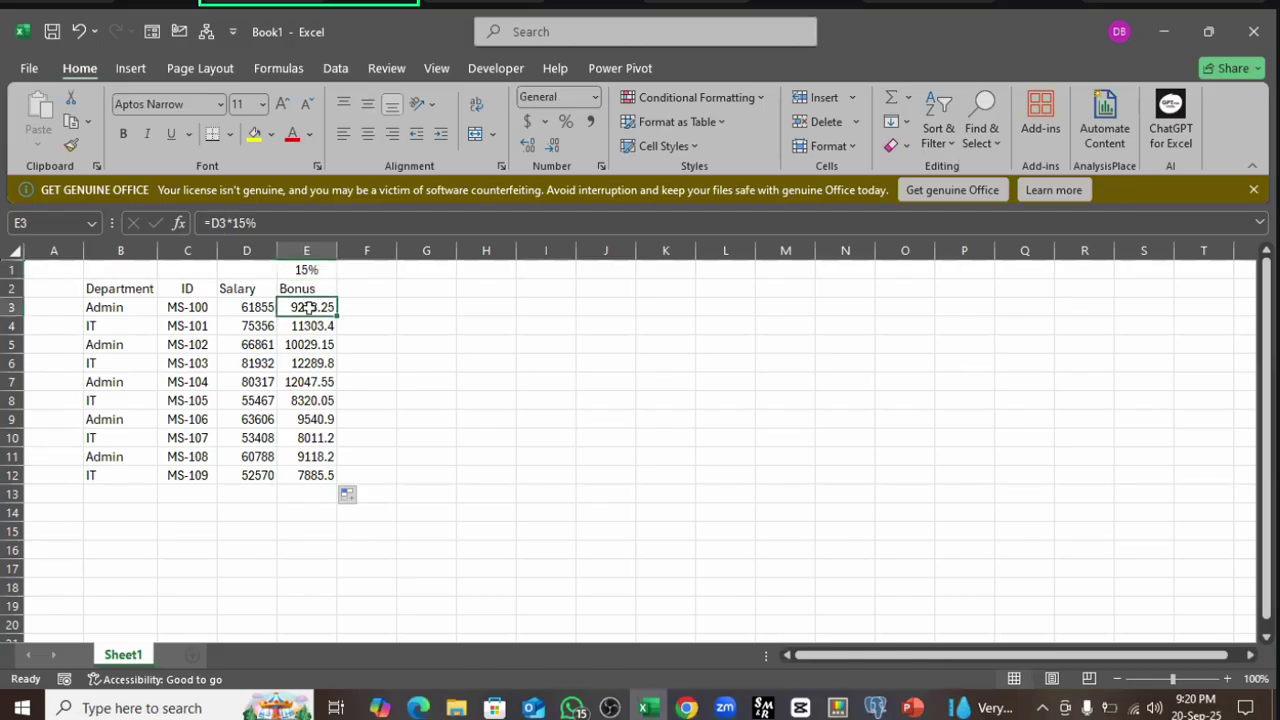
pyautogui.click(323, 222)
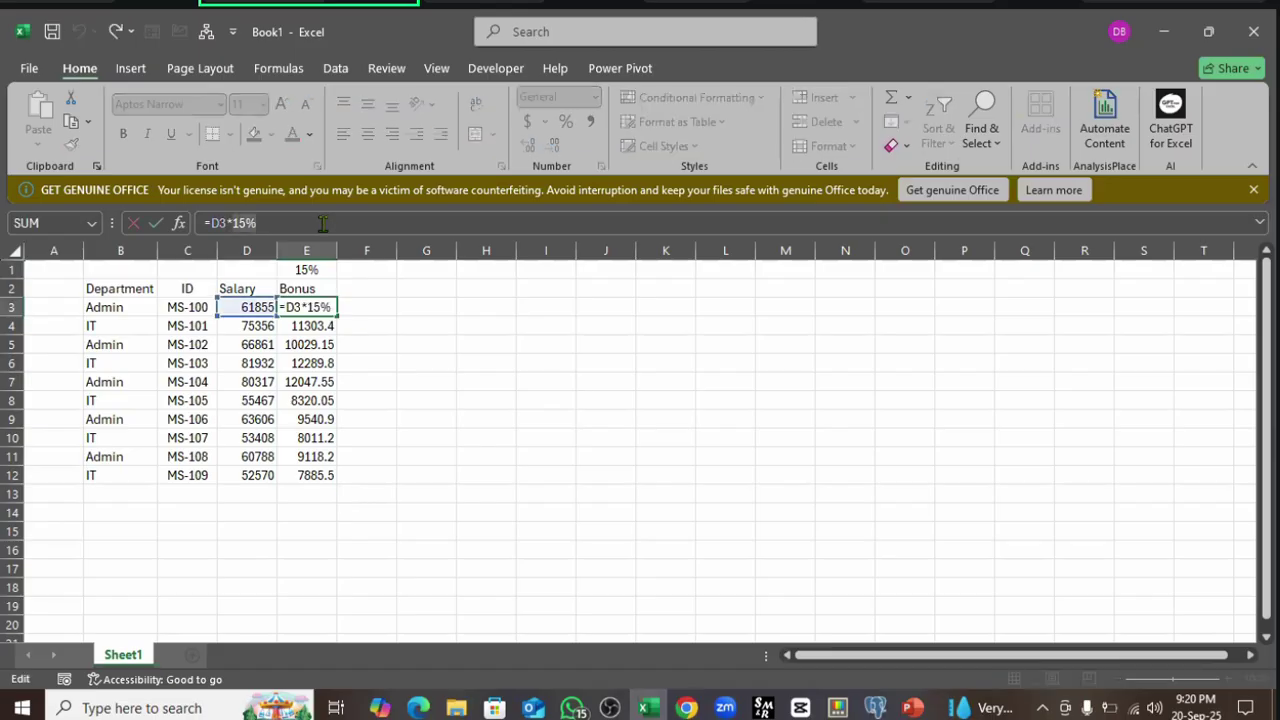
pyautogui.press('BackSpace')
pyautogui.press('BackSpace')
pyautogui.press('BackSpace')
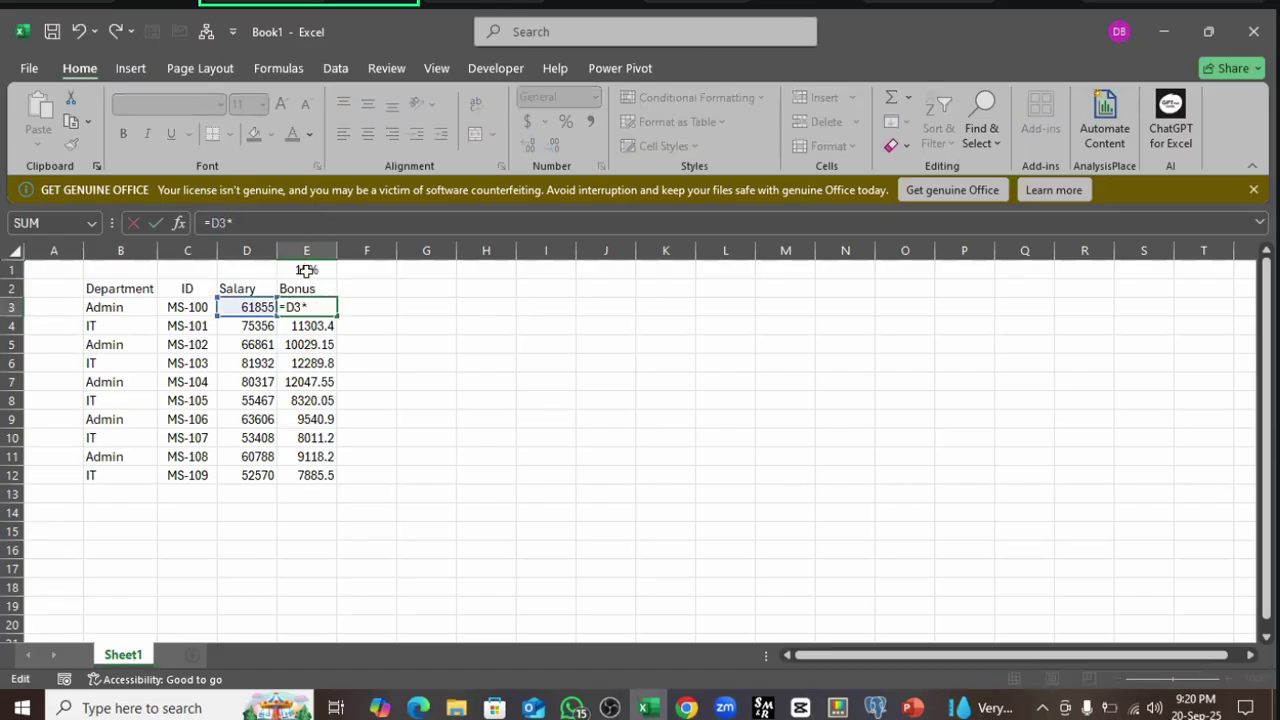
pyautogui.click(306, 270)
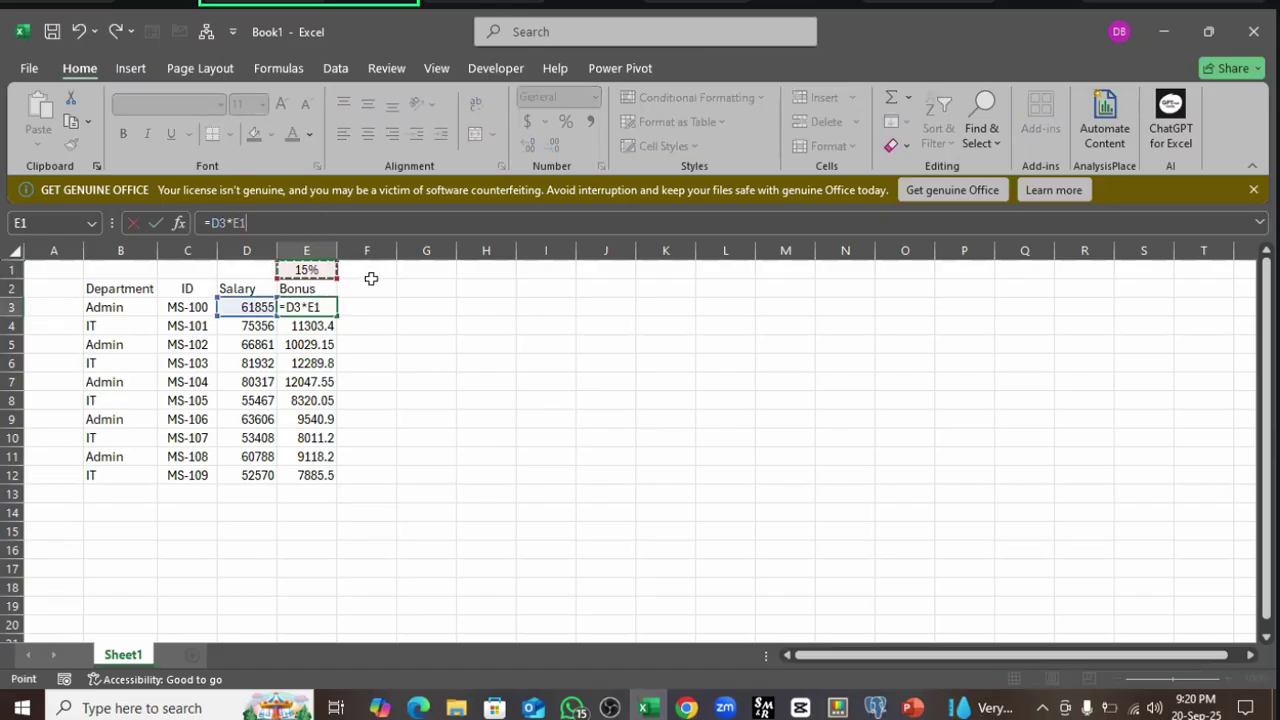
pyautogui.press('F4')
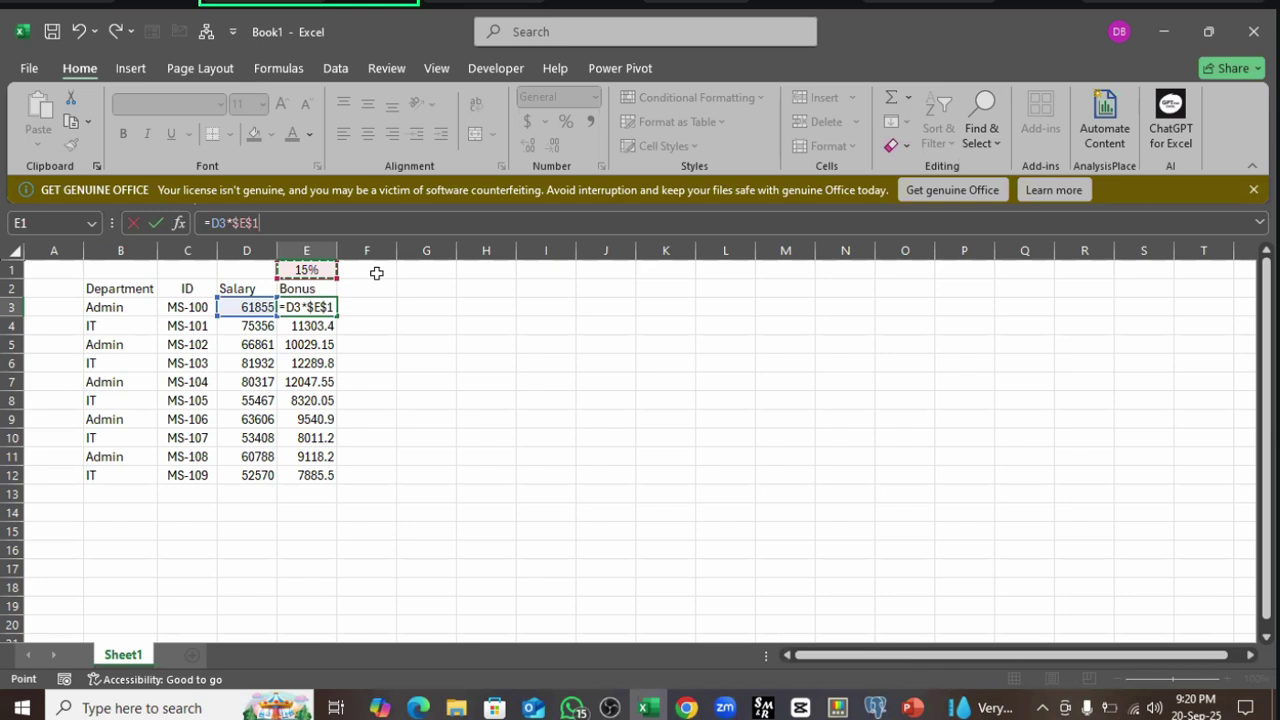
pyautogui.click(238, 224)
pyautogui.press('Return')
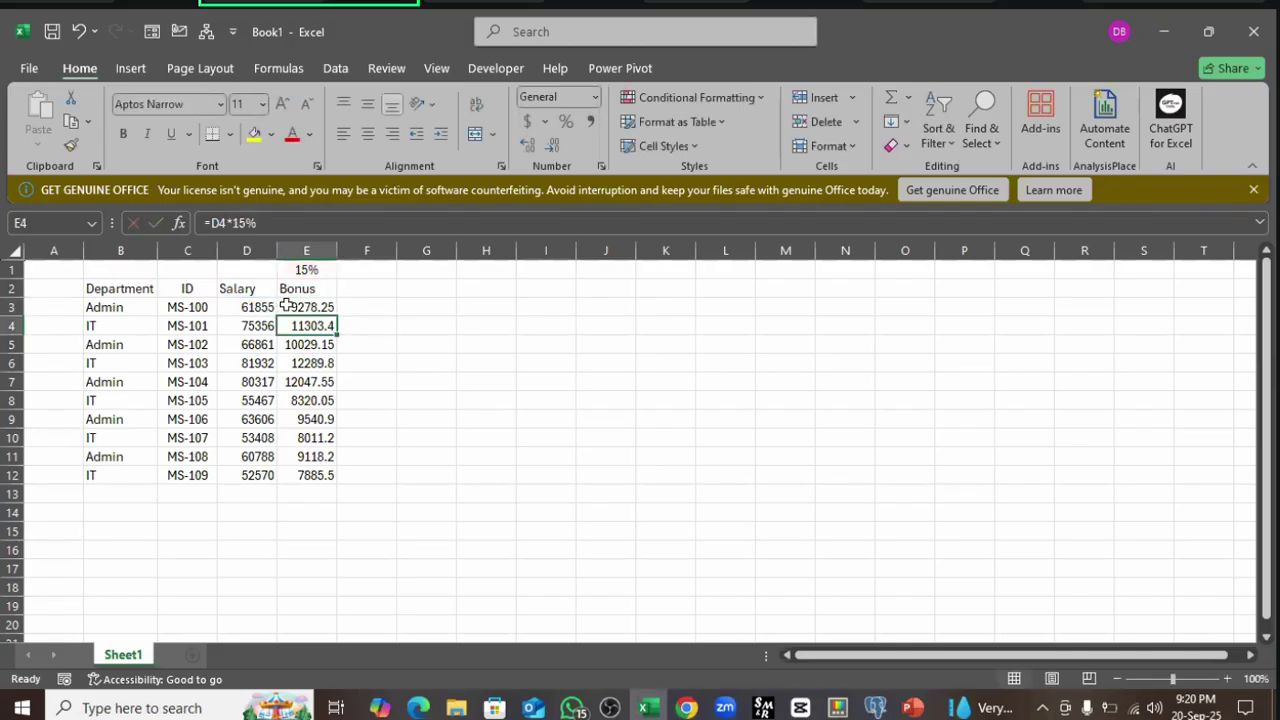
# - Fill the absolute-reference bonus formula from E3 down through E12 and check the formulas in E4, E6, E8 and E10
pyautogui.click(330, 311)
pyautogui.moveTo(336, 316); pyautogui.dragTo(324, 486)
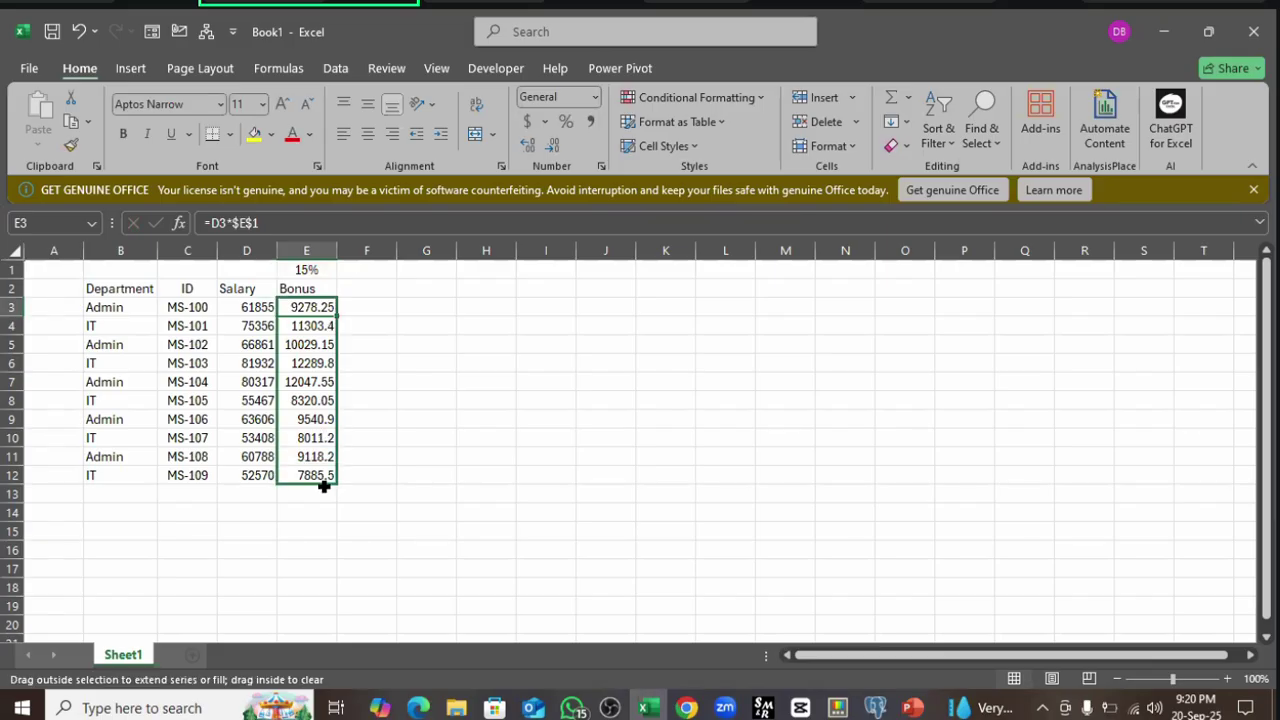
pyautogui.click(328, 327)
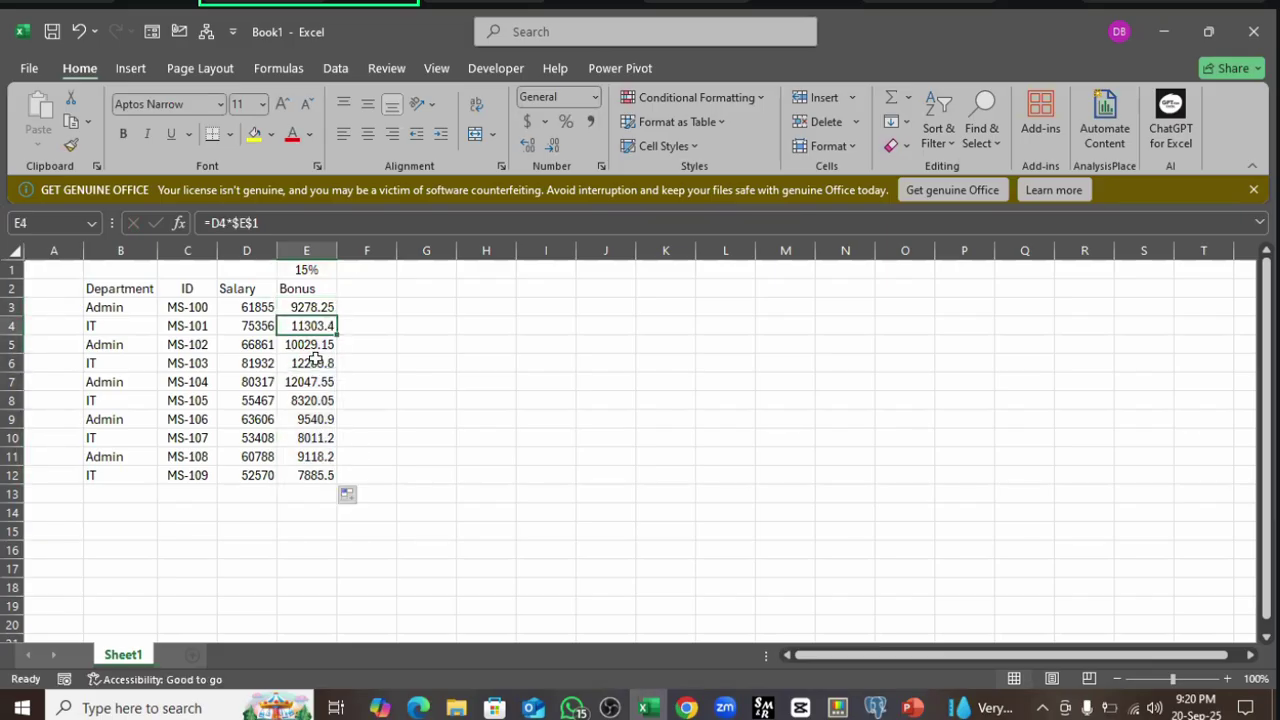
pyautogui.click(319, 364)
pyautogui.click(316, 400)
pyautogui.click(318, 438)
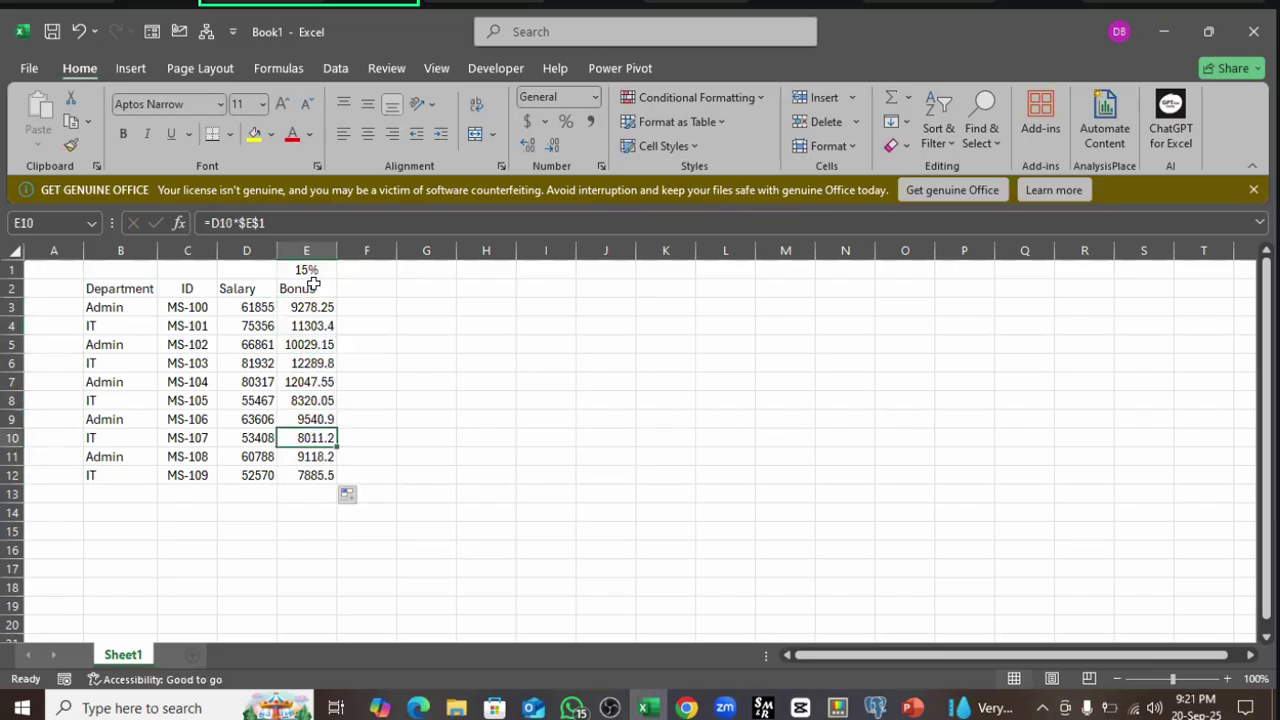
# - Set the bonus rate in cell E1 to 10% and review the recalculated bonuses in E3:E12
pyautogui.click(308, 270)
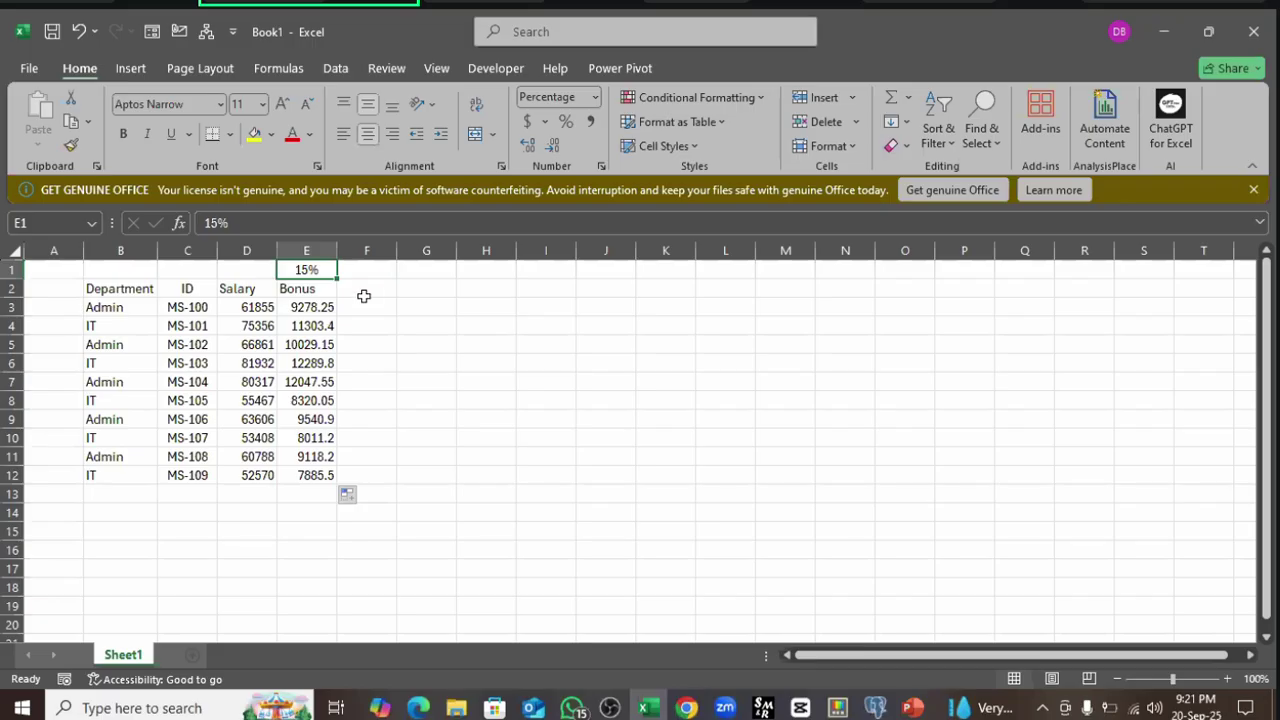
pyautogui.write('10')
pyautogui.press('Return')
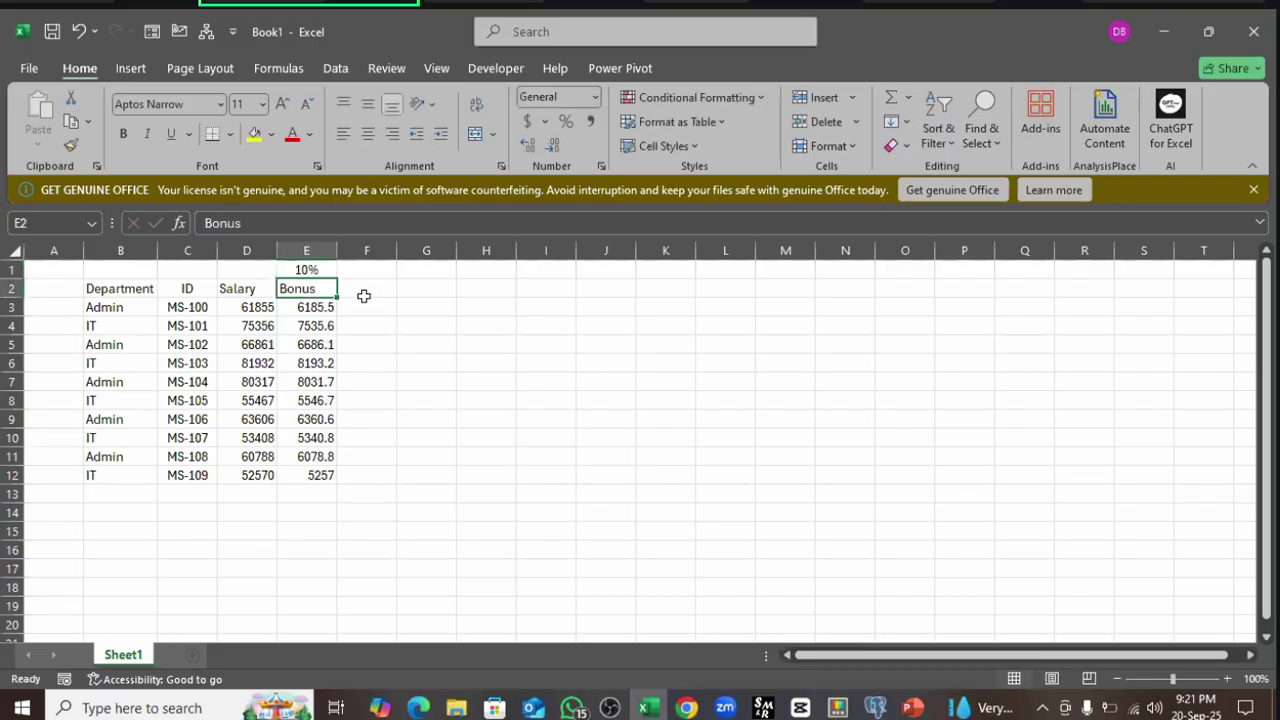
pyautogui.moveTo(322, 310); pyautogui.dragTo(323, 479)
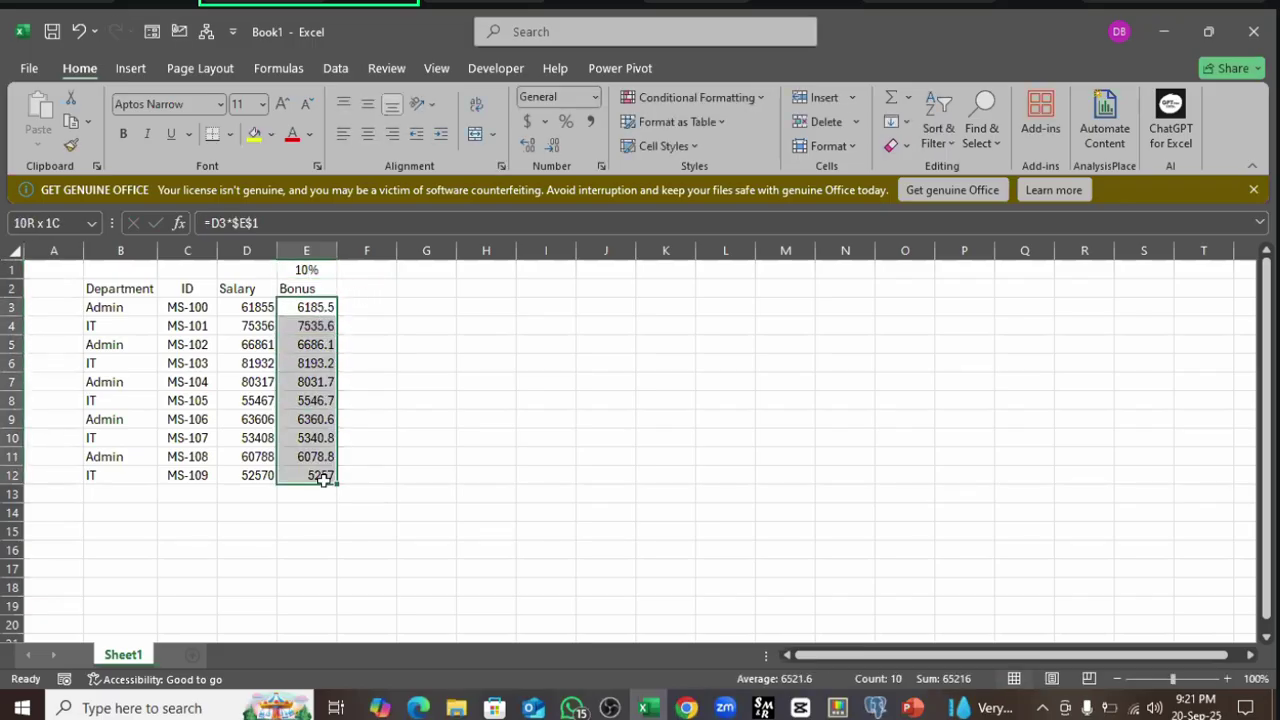
# - Add a Payment column header in cell F2, beside Bonus
pyautogui.click(350, 289)
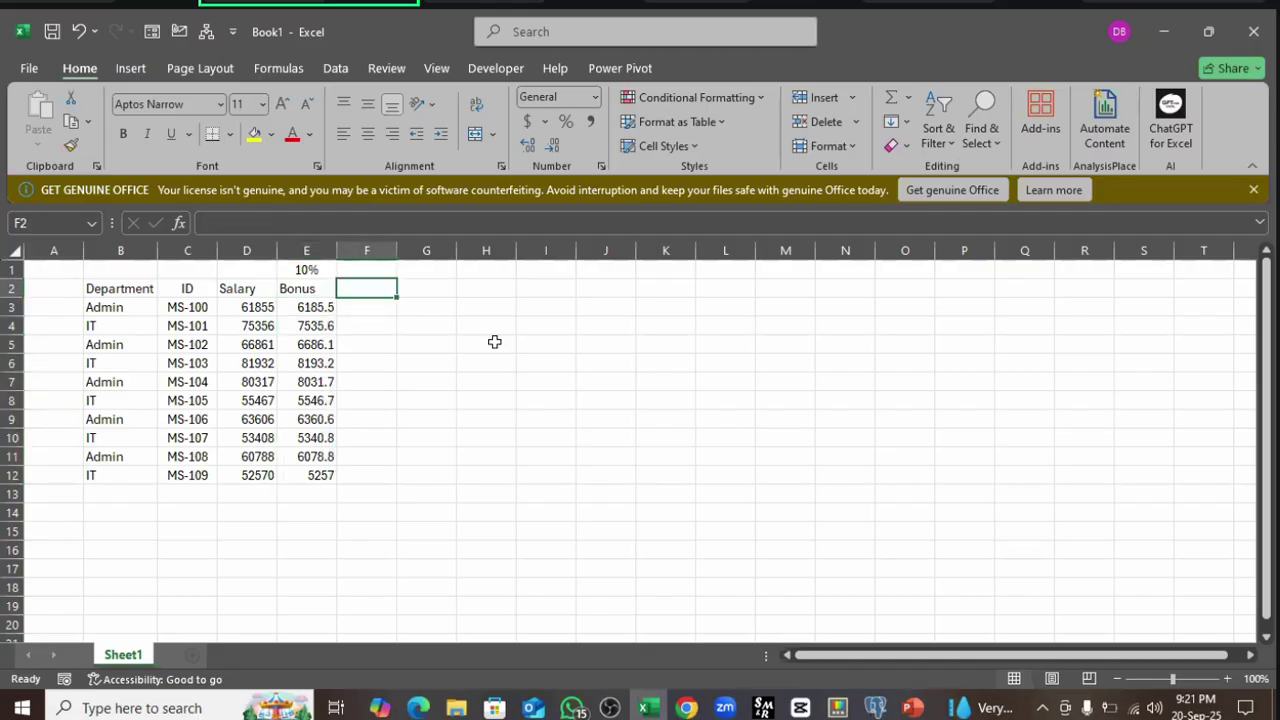
pyautogui.write('Pay')
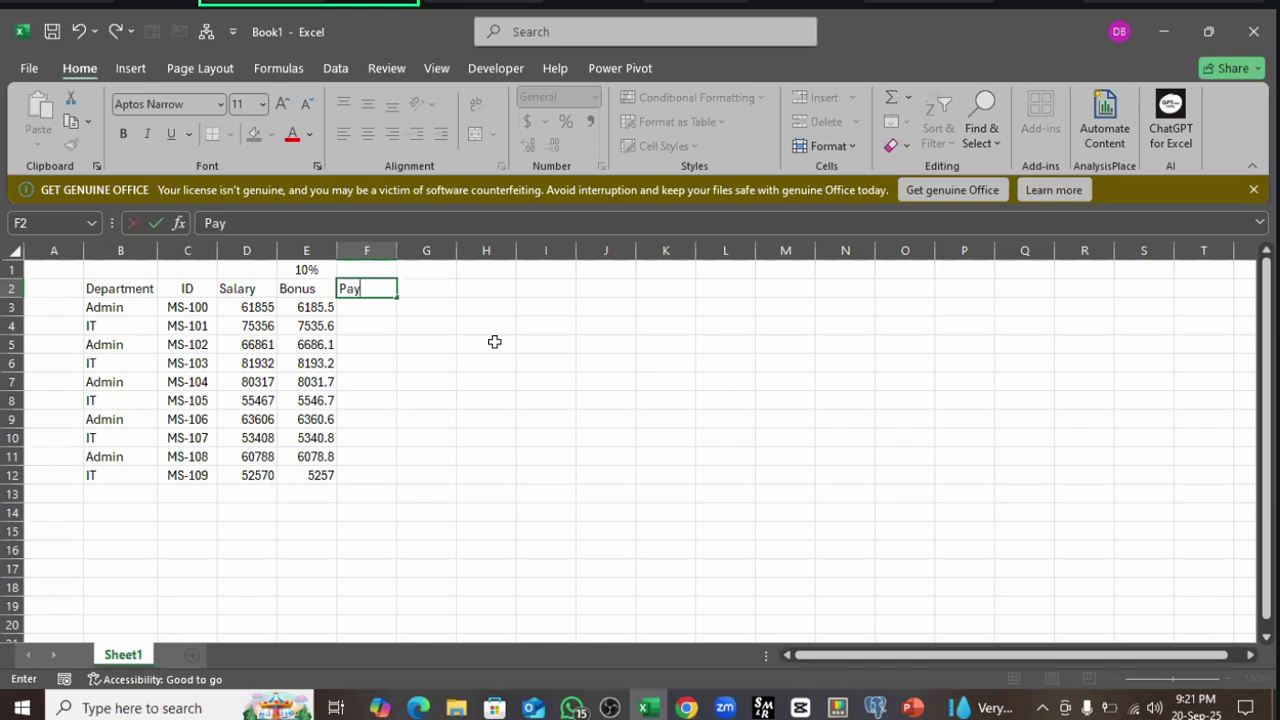
pyautogui.write('ment')
pyautogui.click(528, 357)
# - Enter the formula =D3=E3 in cell F3, referencing the first row's salary and bonus
pyautogui.click(252, 307)
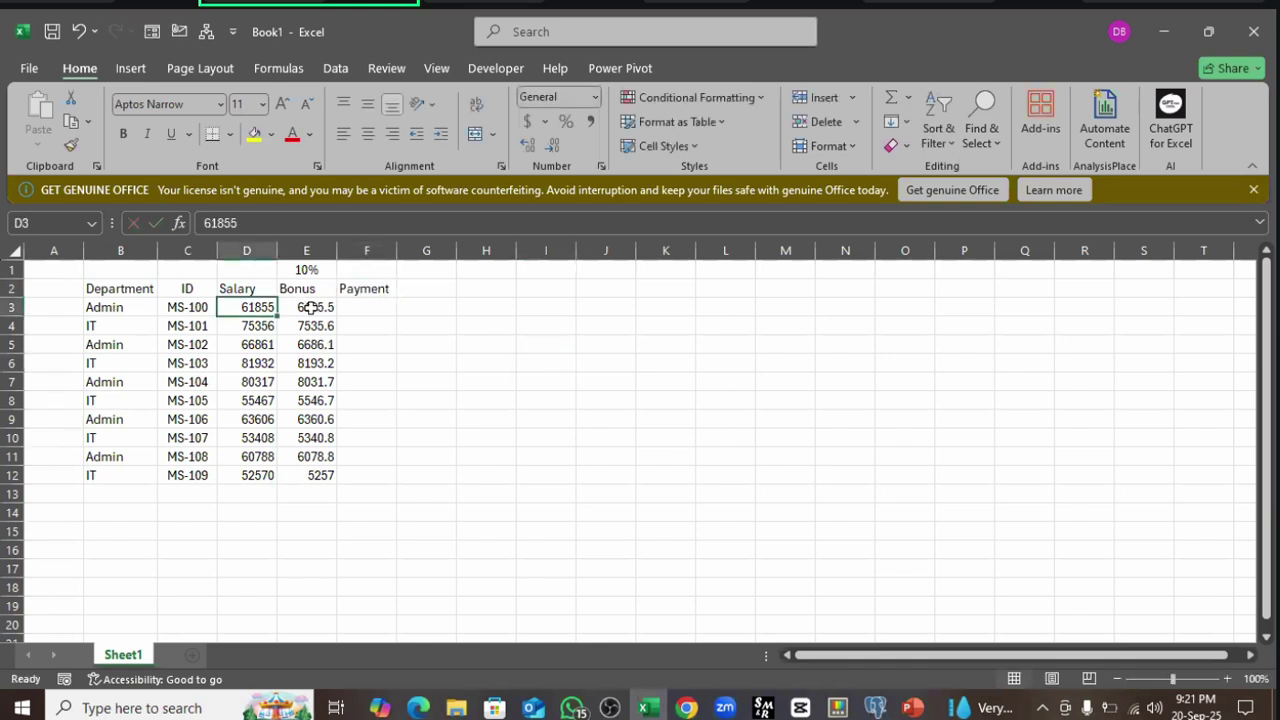
pyautogui.click(311, 307)
pyautogui.click(250, 307)
pyautogui.click(318, 308)
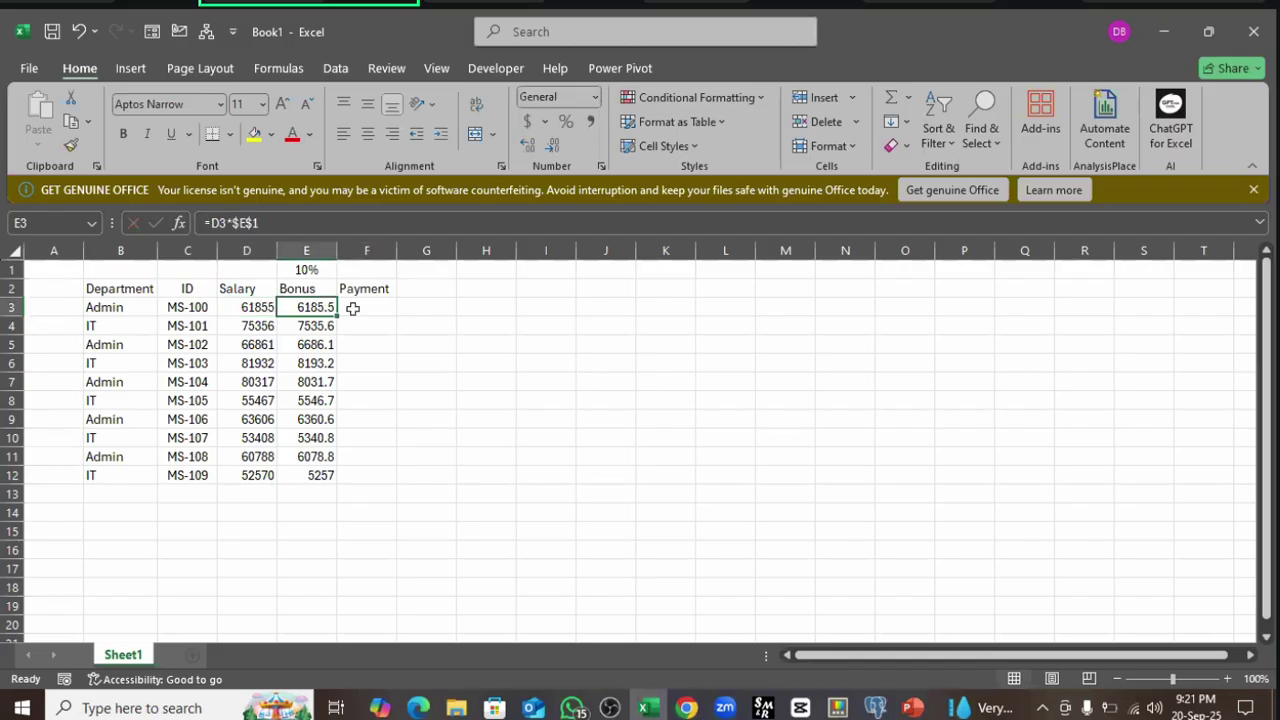
pyautogui.click(350, 307)
pyautogui.write('=')
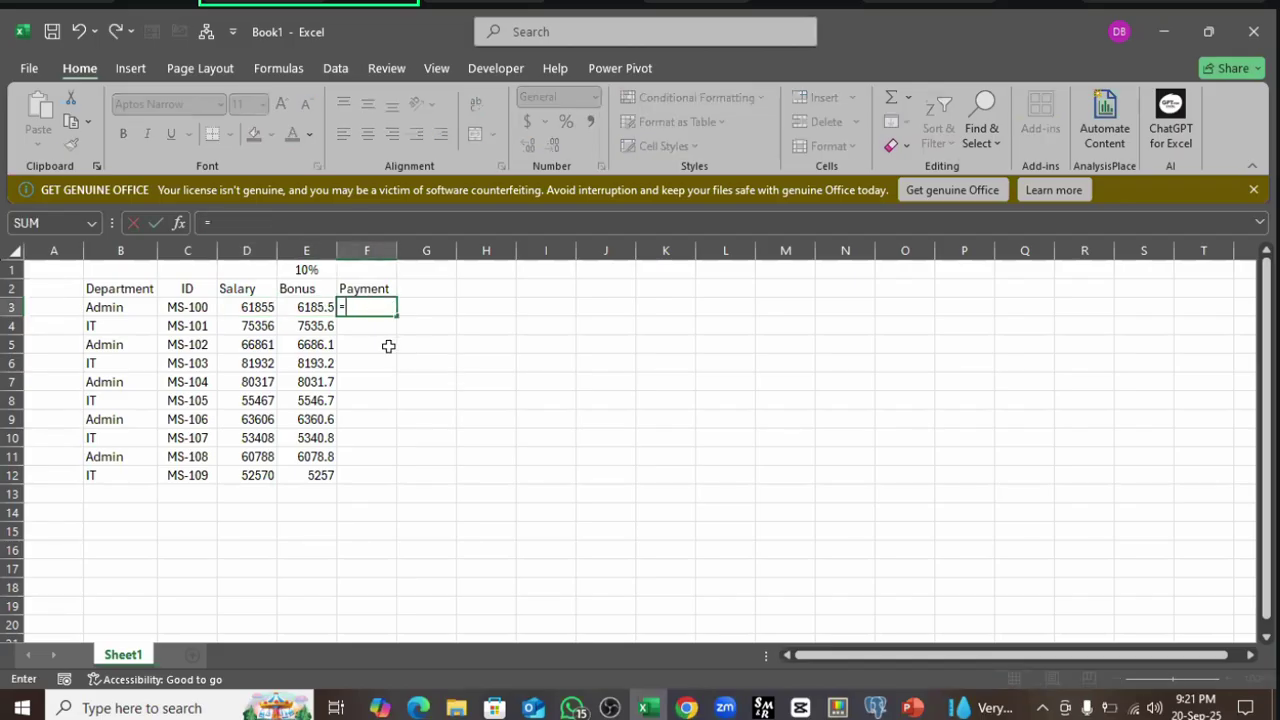
pyautogui.click(250, 307)
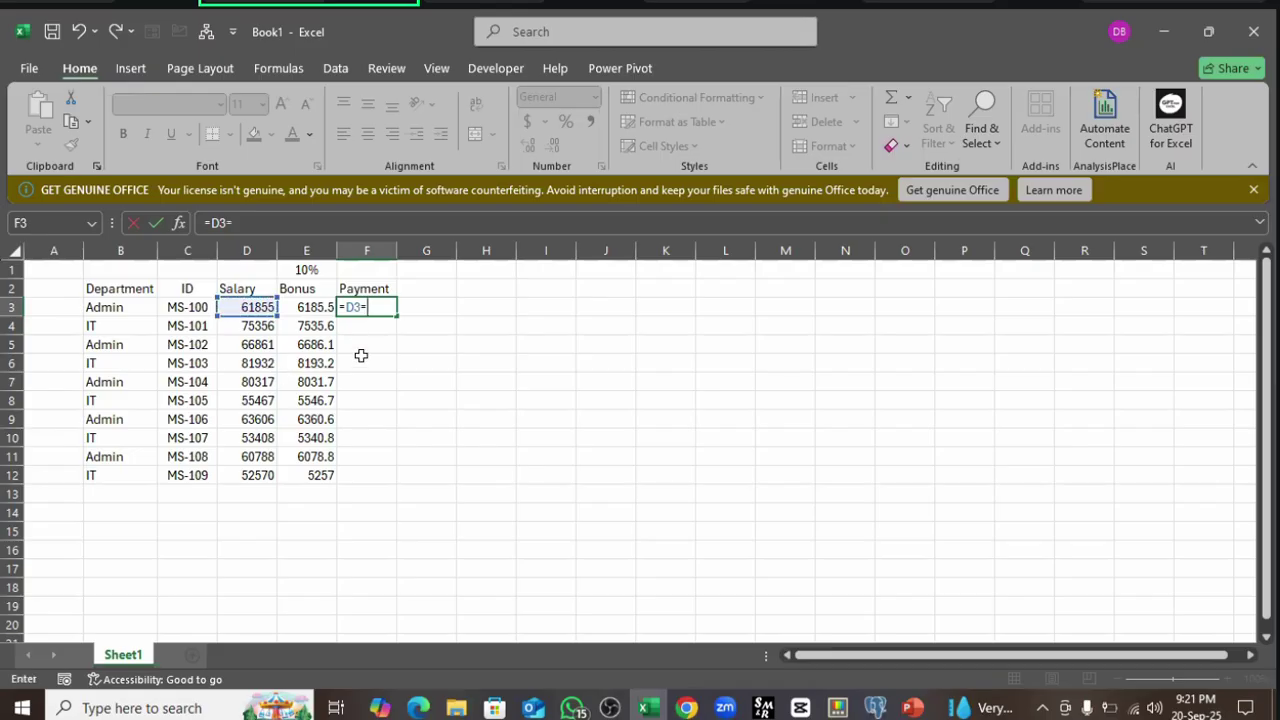
pyautogui.write('=')
pyautogui.click(308, 309)
pyautogui.press('Return')
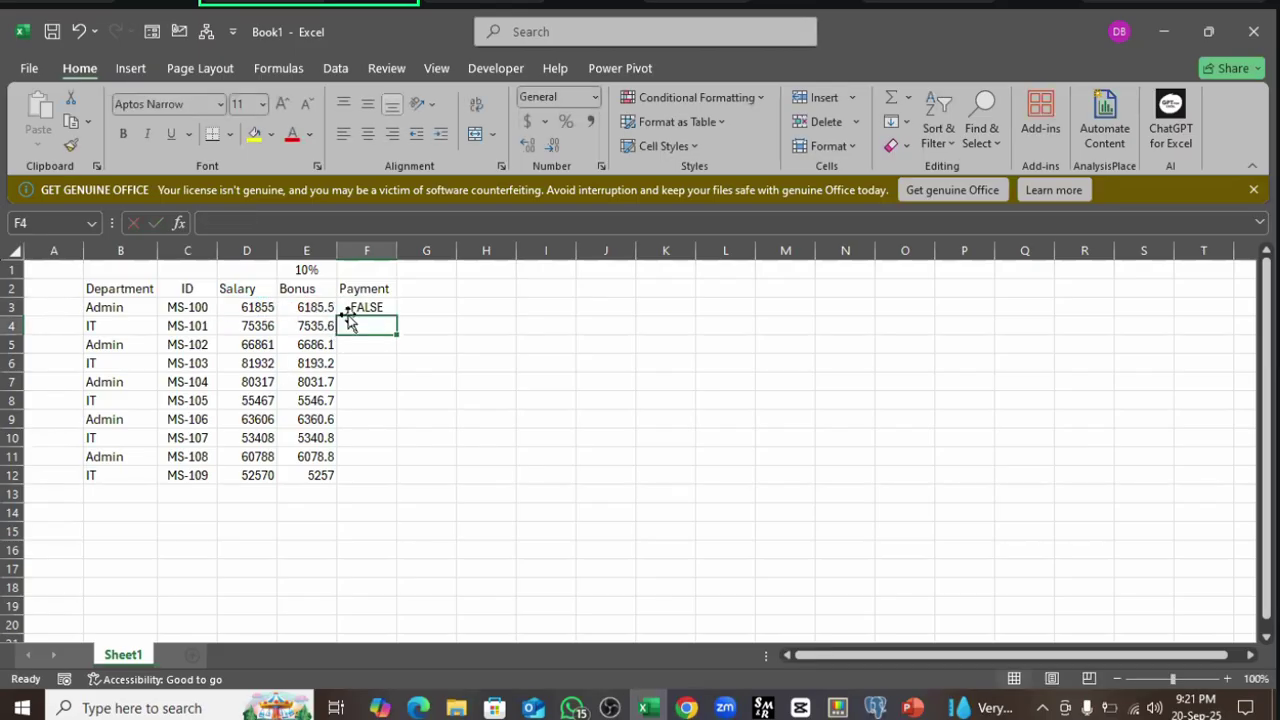
# - Correct the formula in F3 to =D3+E3 and fill it down through F12
pyautogui.click(356, 305)
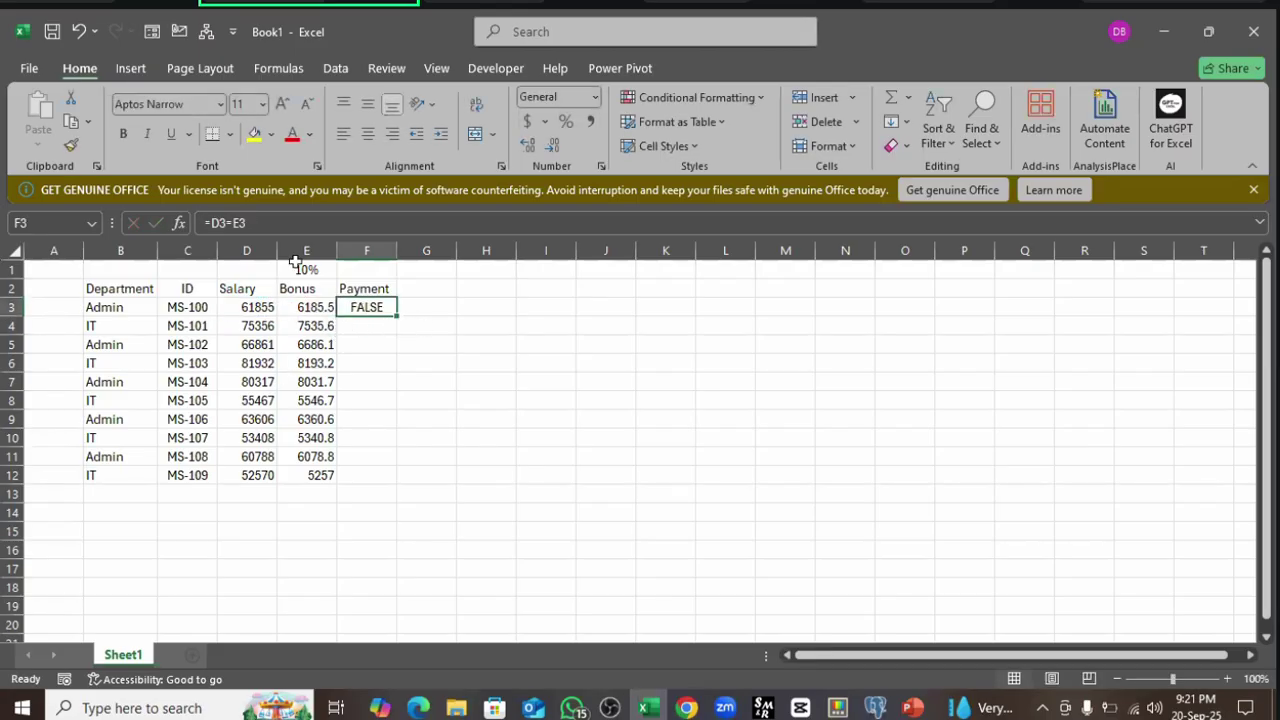
pyautogui.click(230, 224)
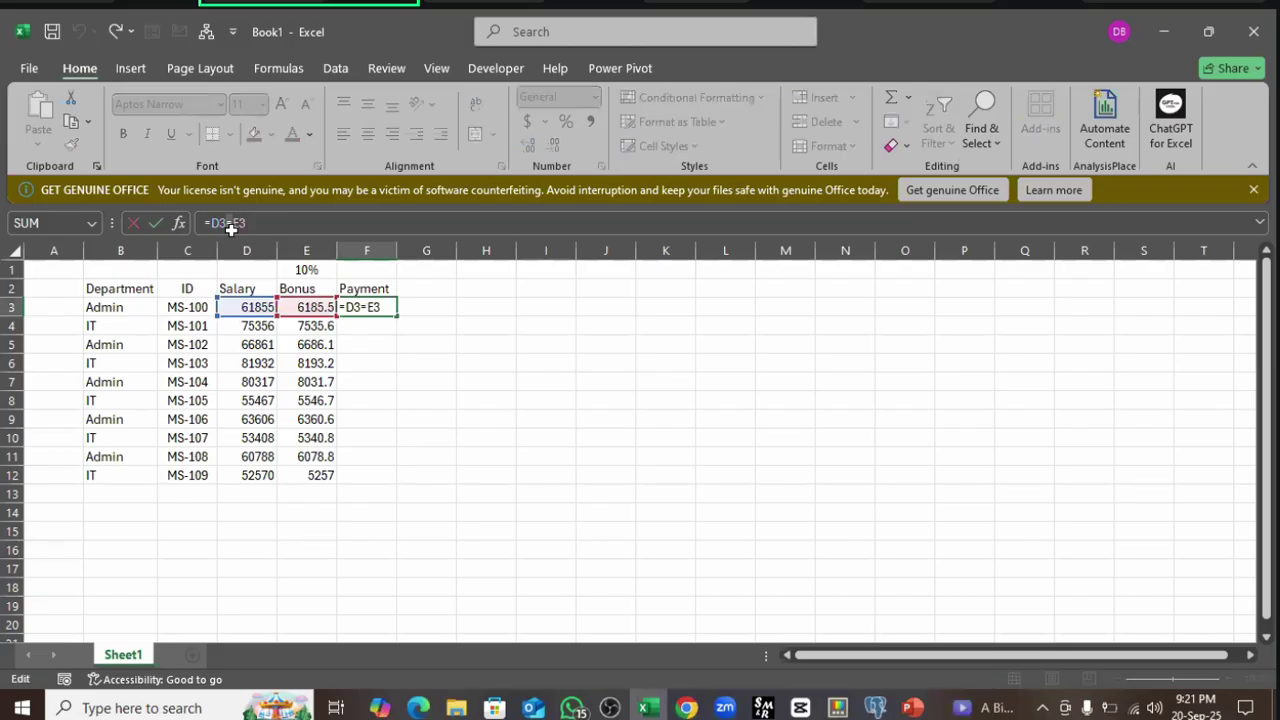
pyautogui.write('+')
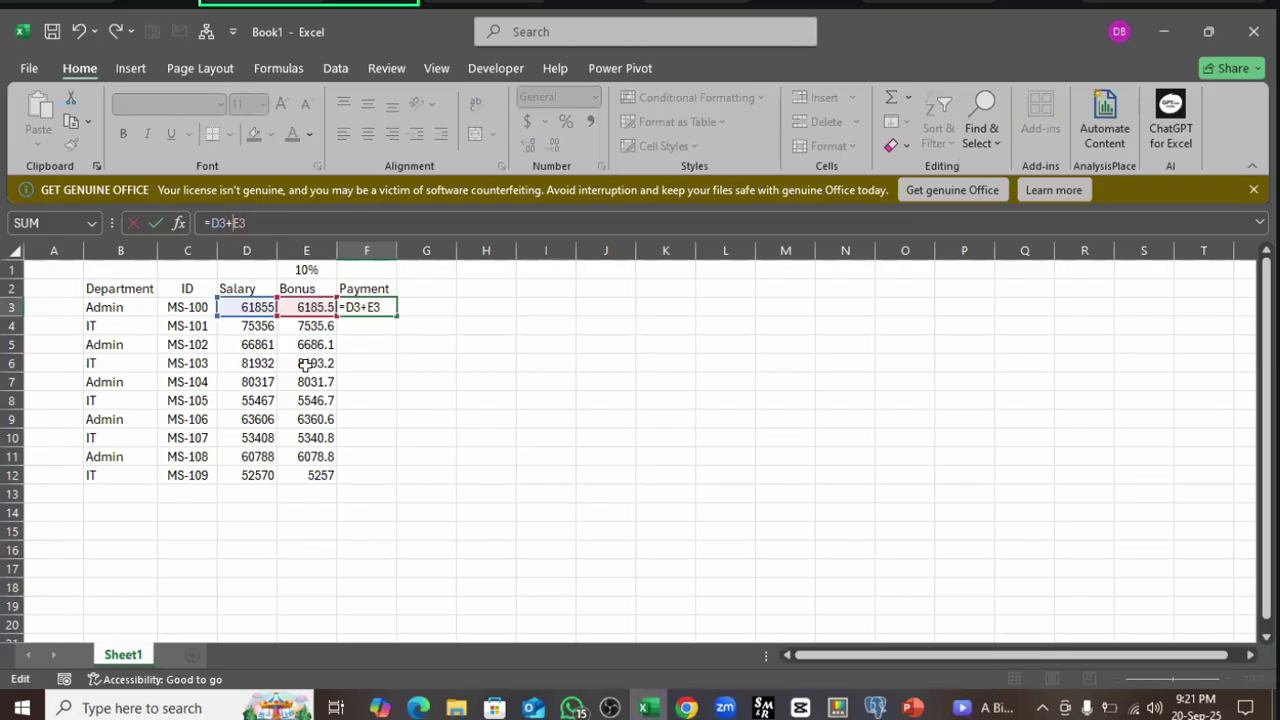
pyautogui.press('Return')
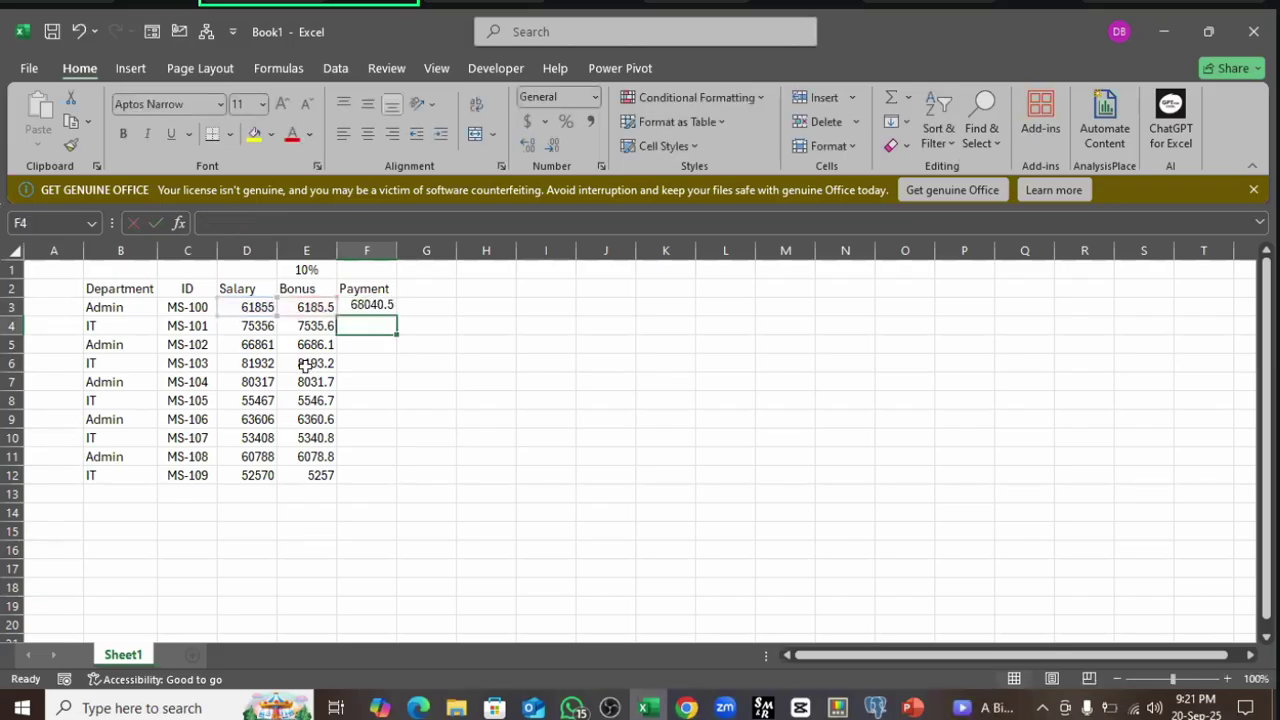
pyautogui.click(367, 312)
pyautogui.moveTo(397, 318); pyautogui.dragTo(396, 482)
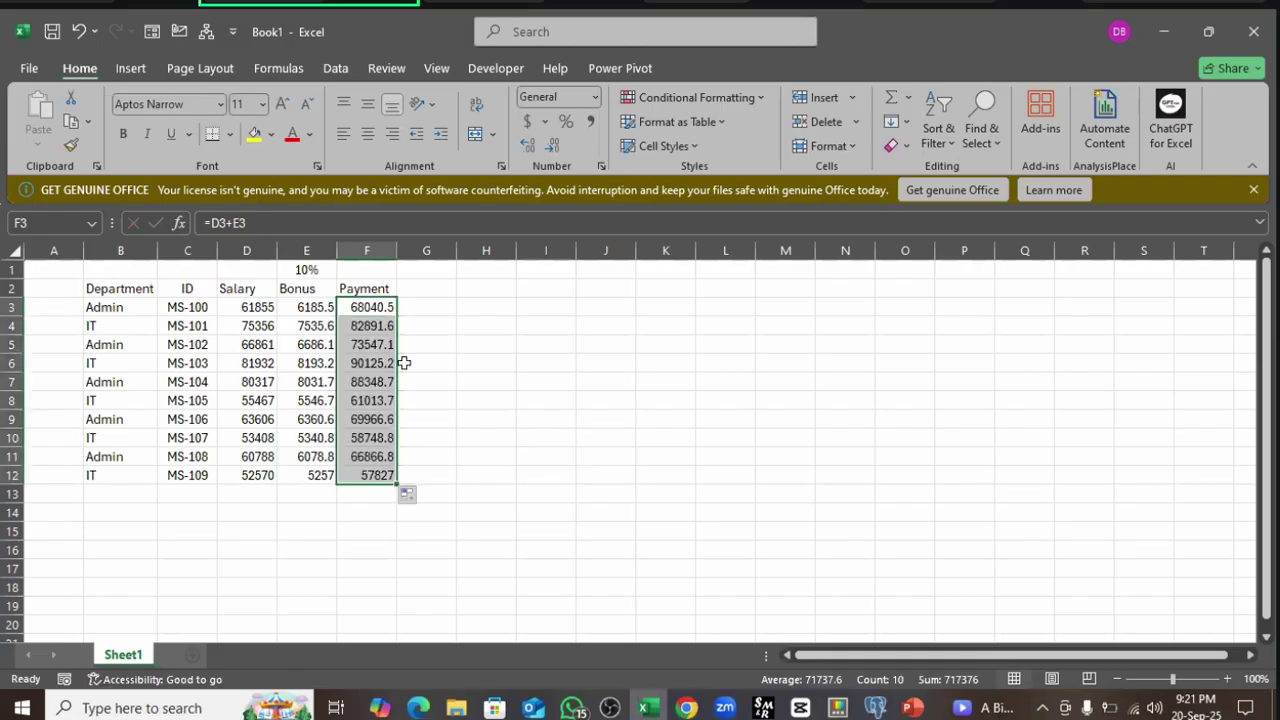
# - Fill the header cells B2:F2 with yellow, then review the Salary column, the bonus range E3:E12 and the formula in F3
pyautogui.click(360, 289)
pyautogui.click(146, 288)
pyautogui.moveTo(146, 288); pyautogui.dragTo(366, 288)
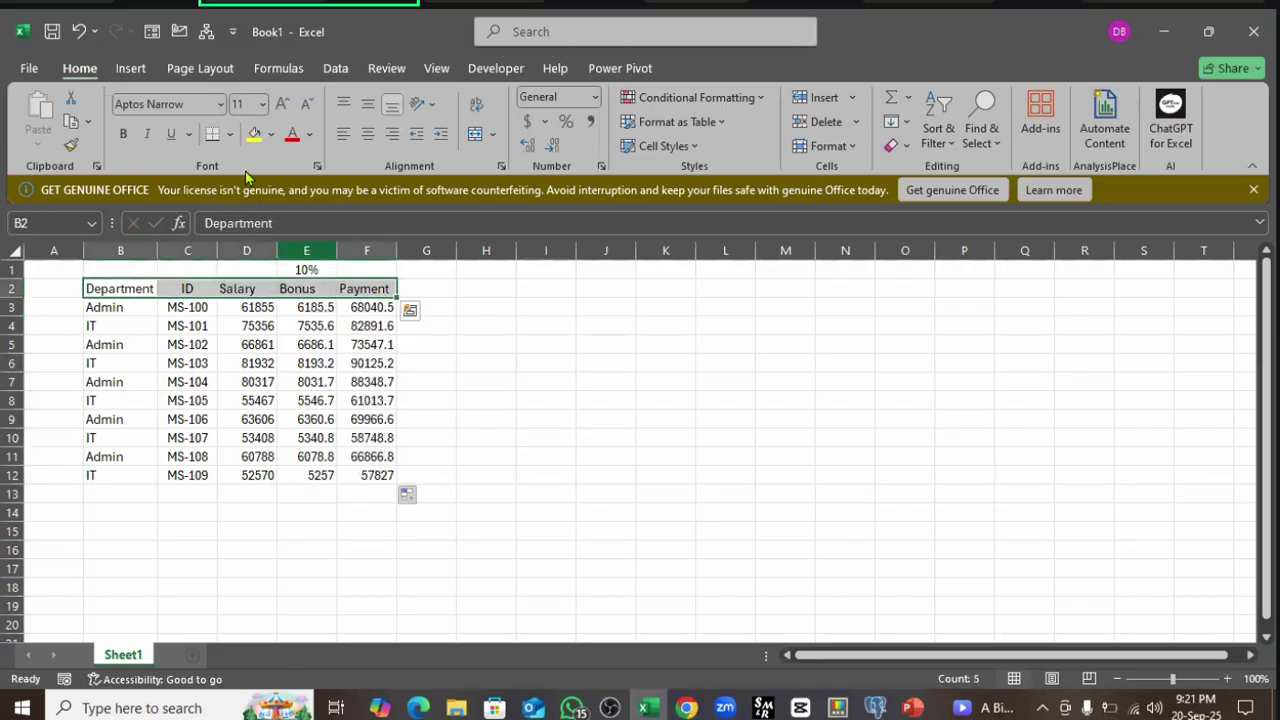
pyautogui.click(254, 133)
pyautogui.click(585, 393)
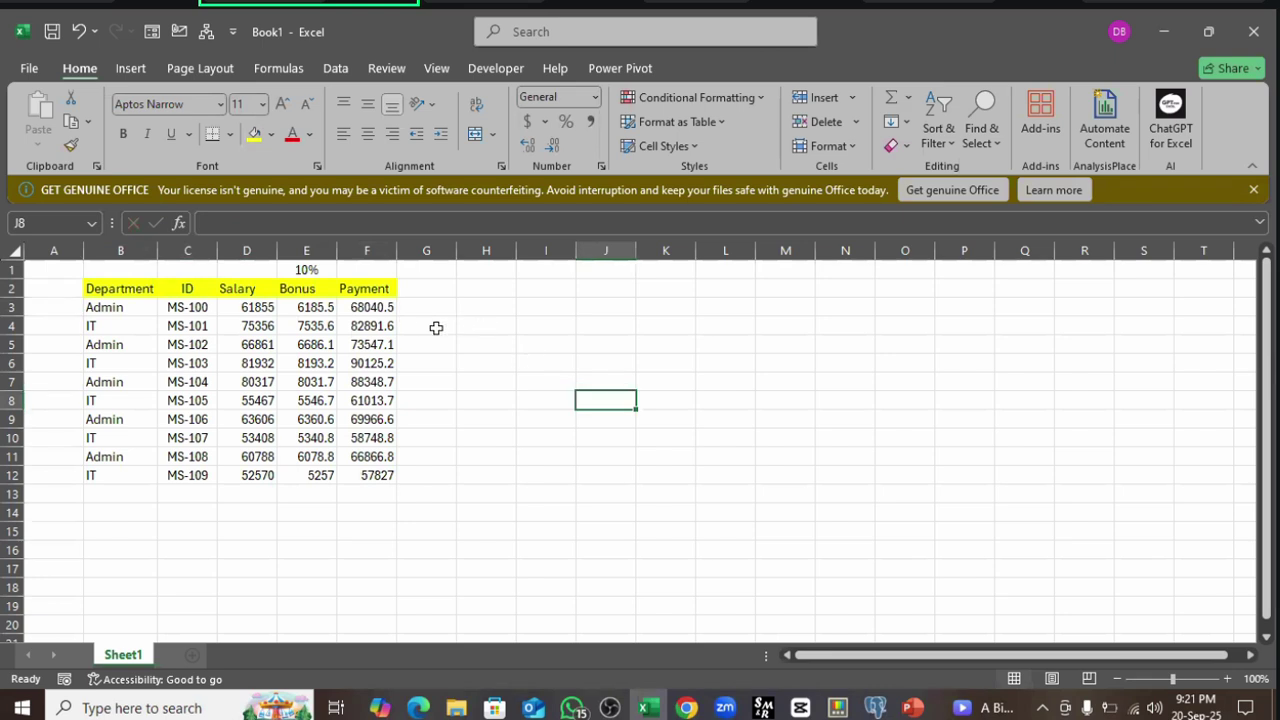
pyautogui.click(245, 252)
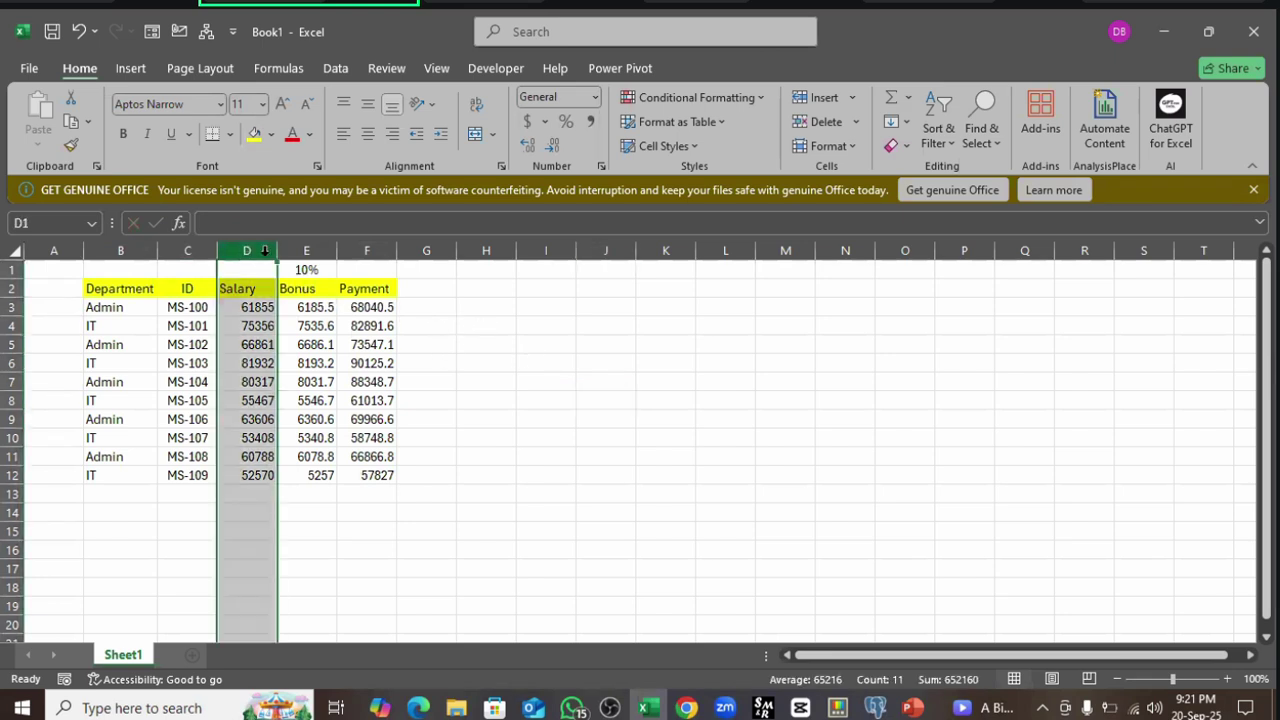
pyautogui.click(310, 251)
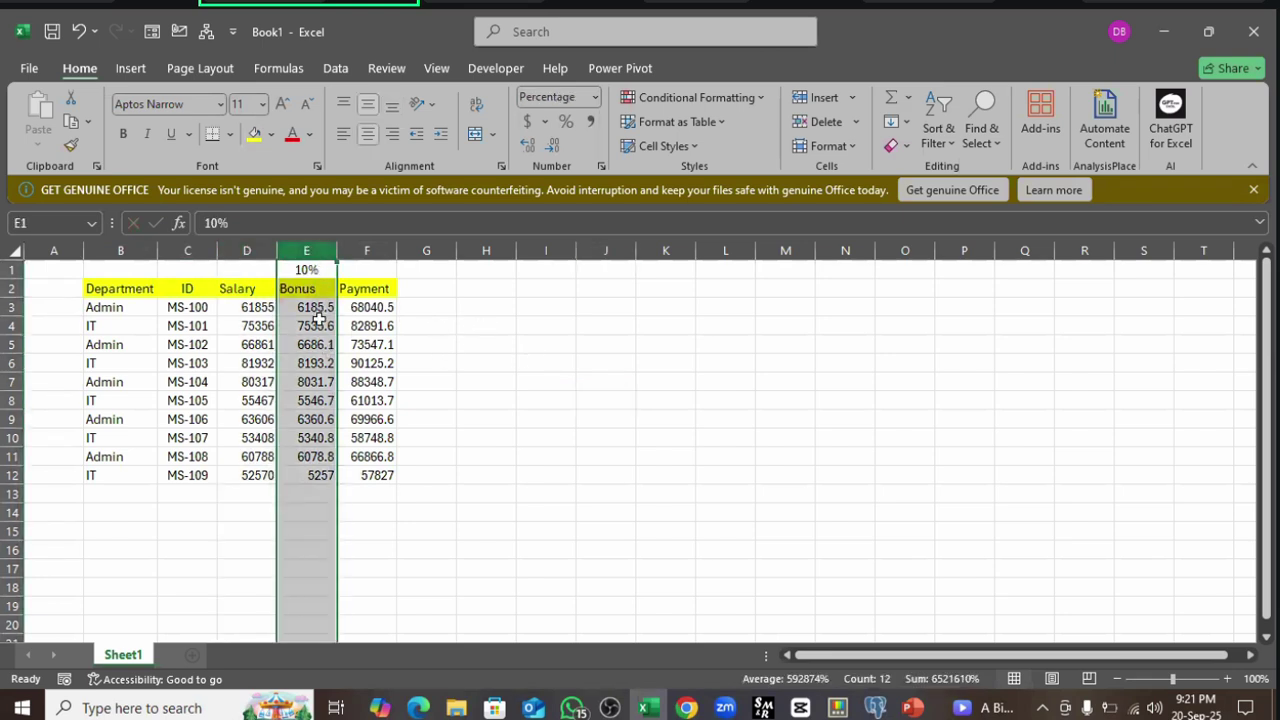
pyautogui.moveTo(314, 309); pyautogui.dragTo(318, 476)
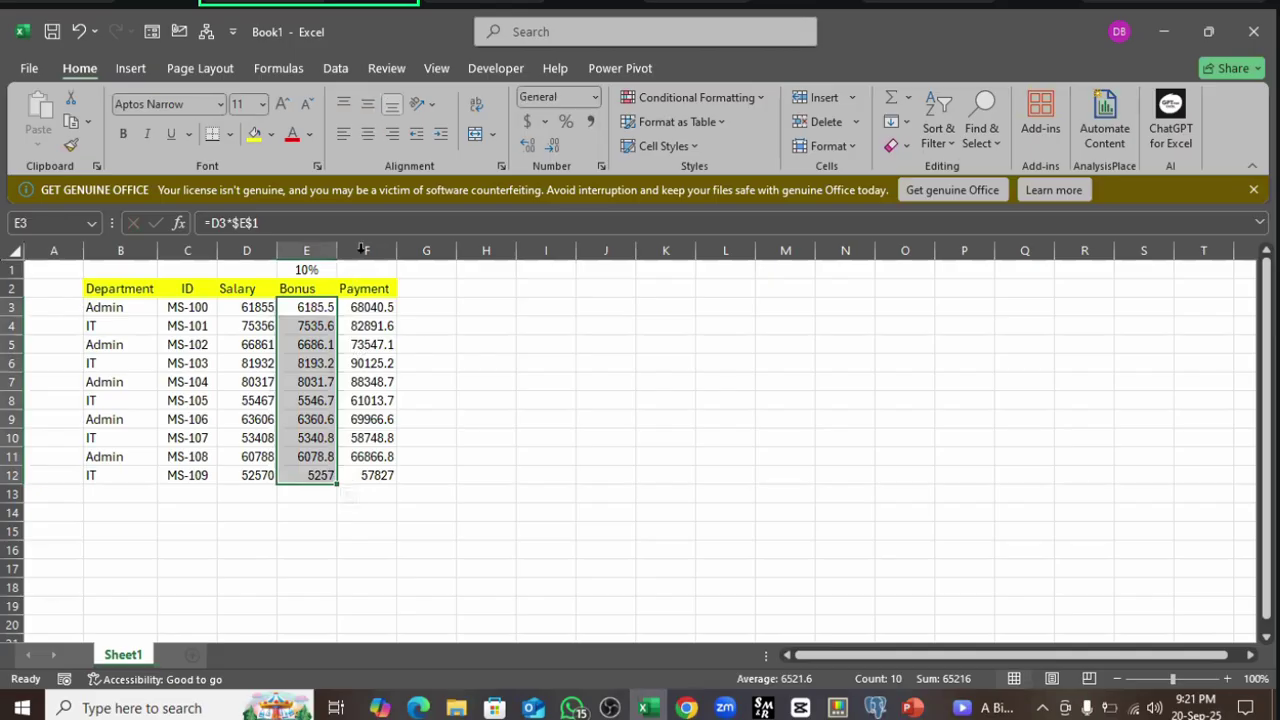
pyautogui.click(355, 309)
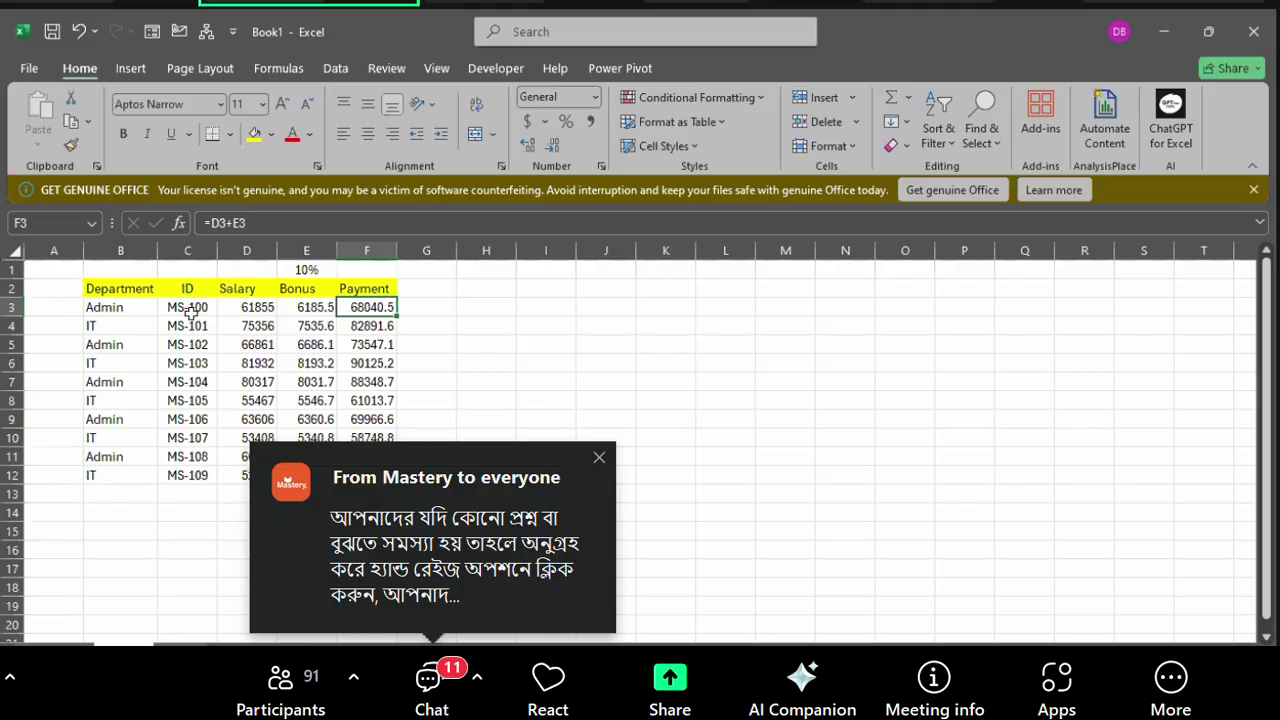
# - Copy the ID header and first ID from C2:C3, paste them as values into I2:I3 and centre them
pyautogui.moveTo(187, 289); pyautogui.dragTo(195, 318)
pyautogui.hotkey('ctrl', 'c')
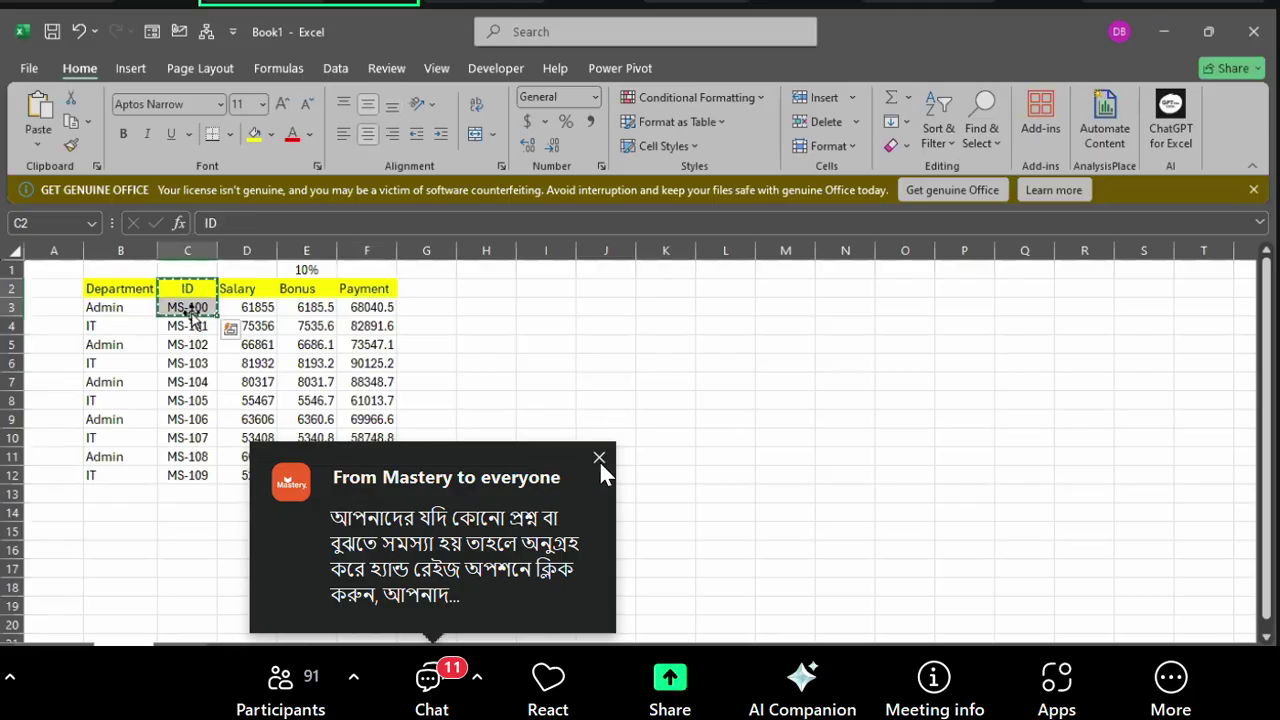
pyautogui.click(599, 457)
pyautogui.click(546, 289)
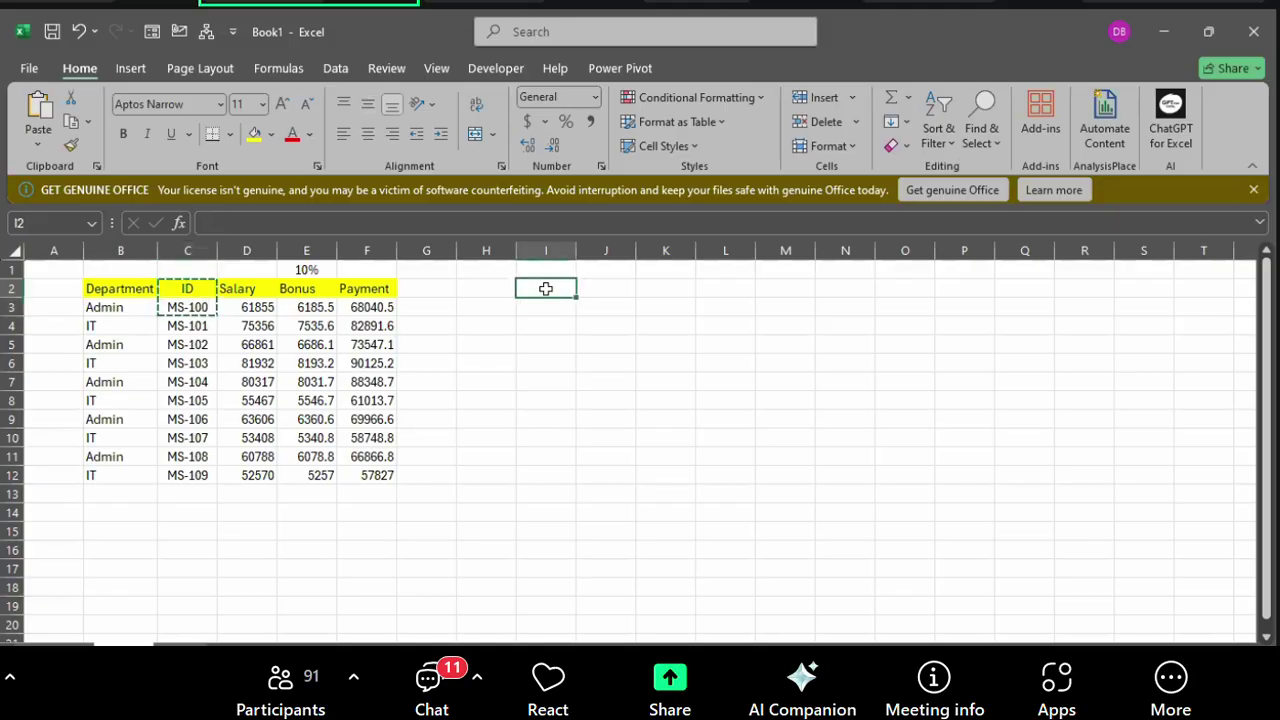
pyautogui.rightClick(546, 289)
pyautogui.click(623, 257)
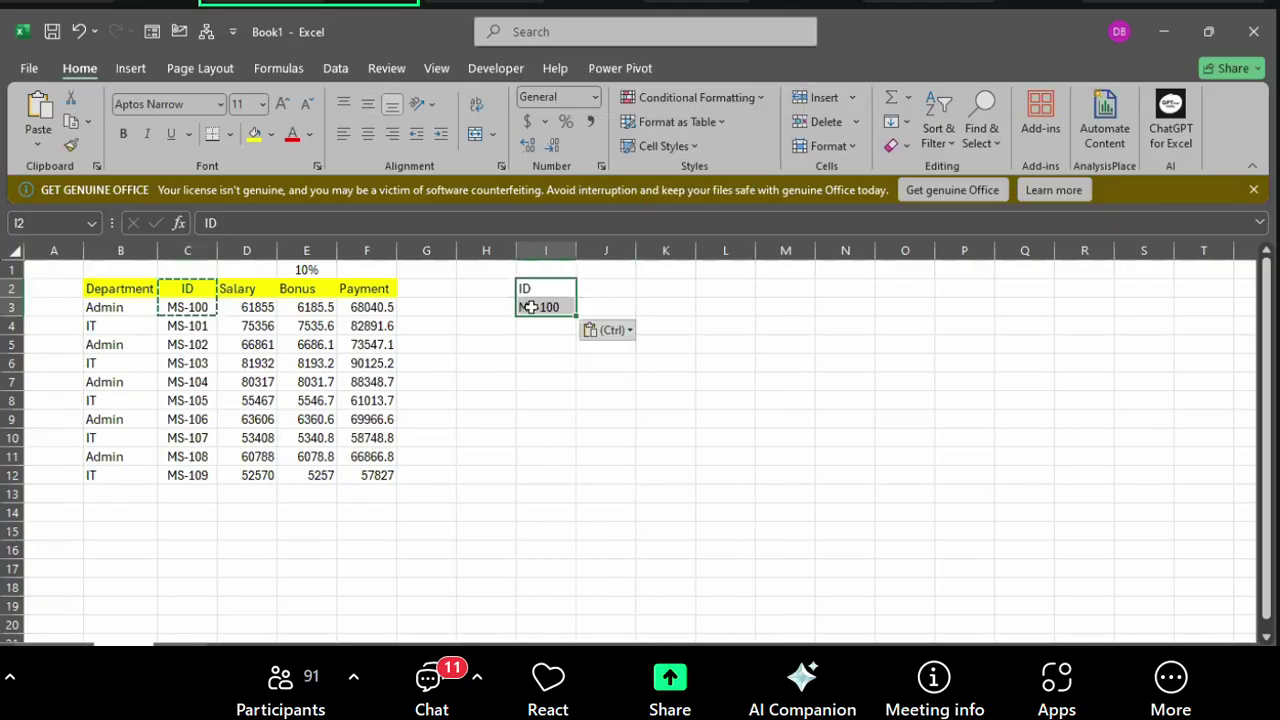
pyautogui.click(367, 133)
pyautogui.click(543, 307)
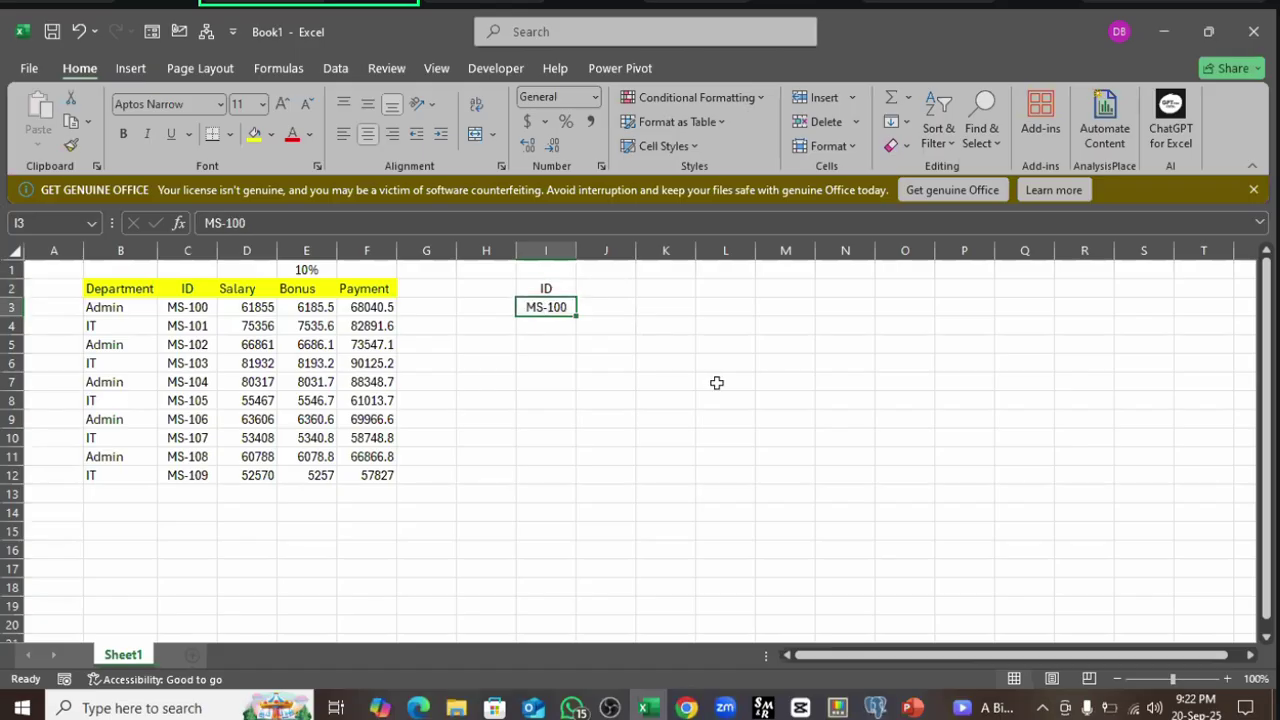
# - Fill the ID header cell I2 with yellow
pyautogui.click(555, 289)
pyautogui.click(255, 137)
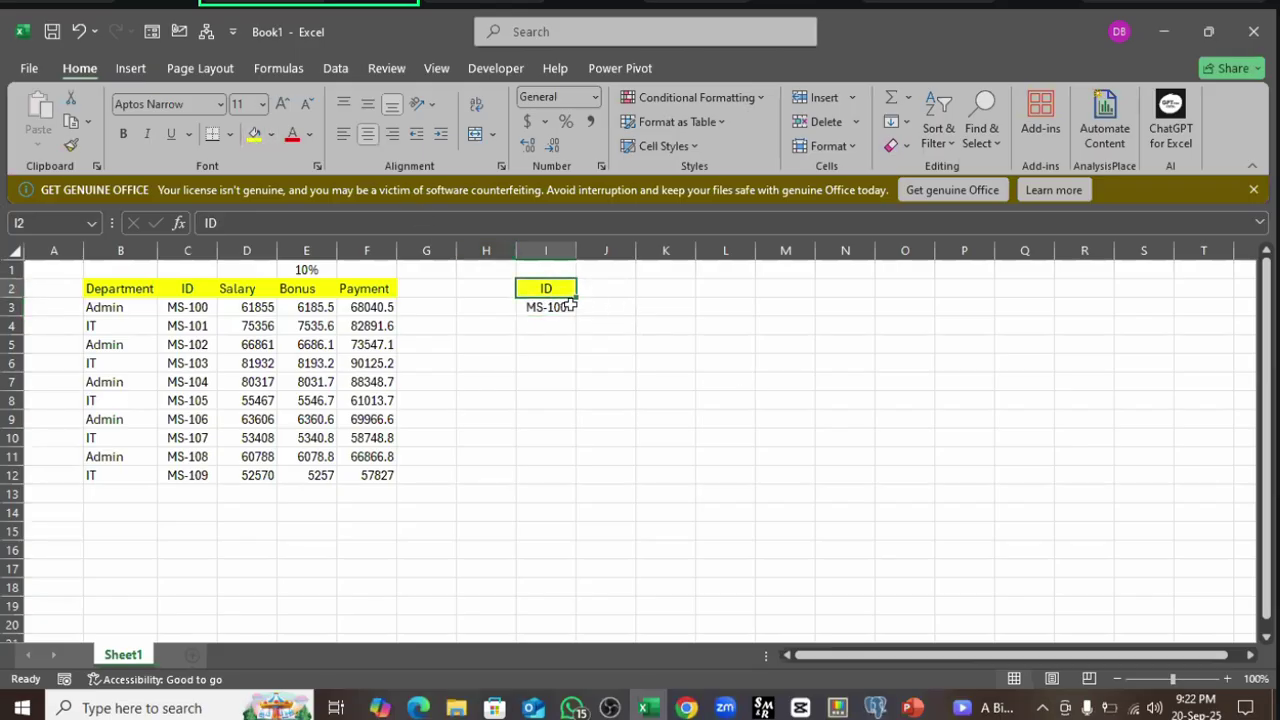
pyautogui.click(552, 307)
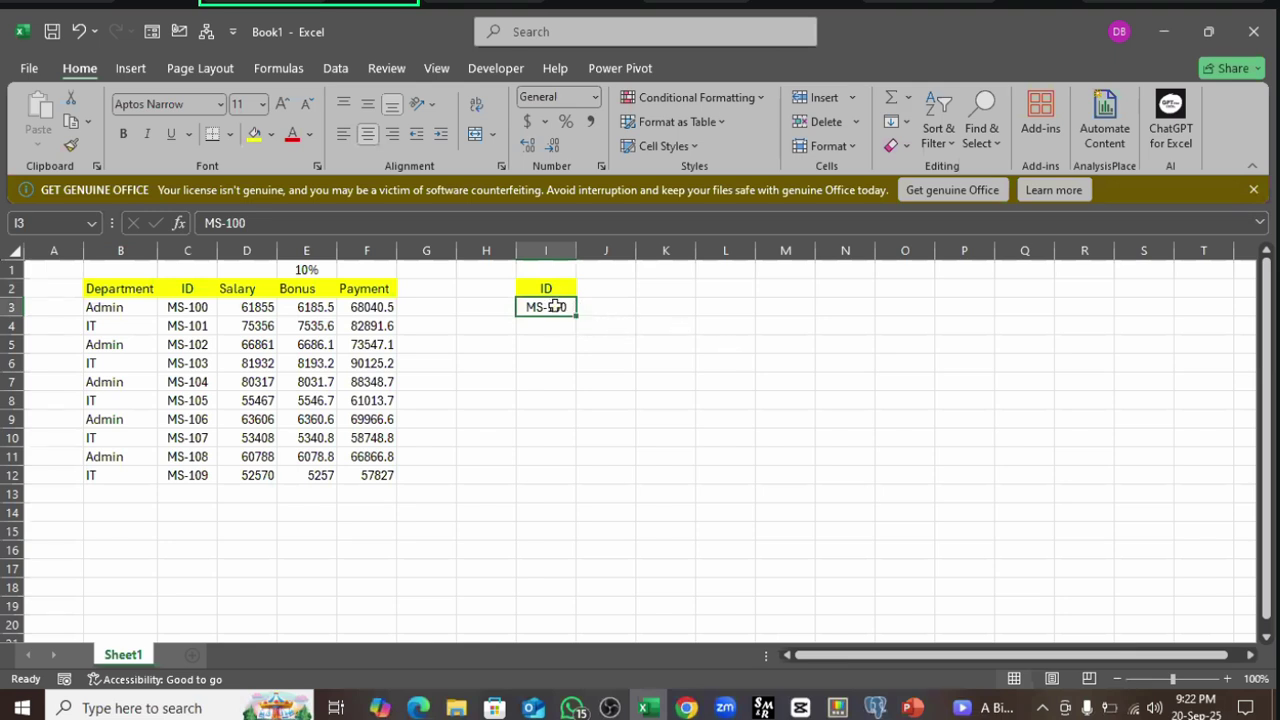
# - Enter the header Bonus in J2 beside the ID header and fill it with yellow
pyautogui.click(603, 308)
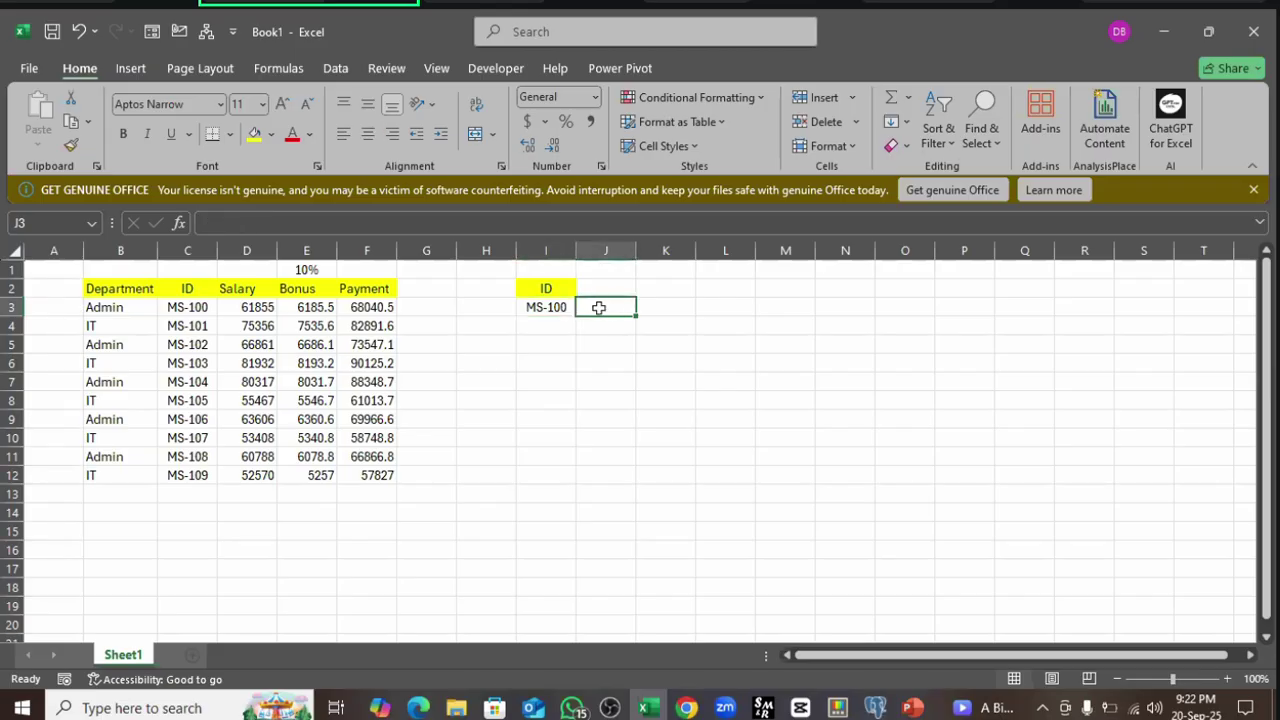
pyautogui.press('Up')
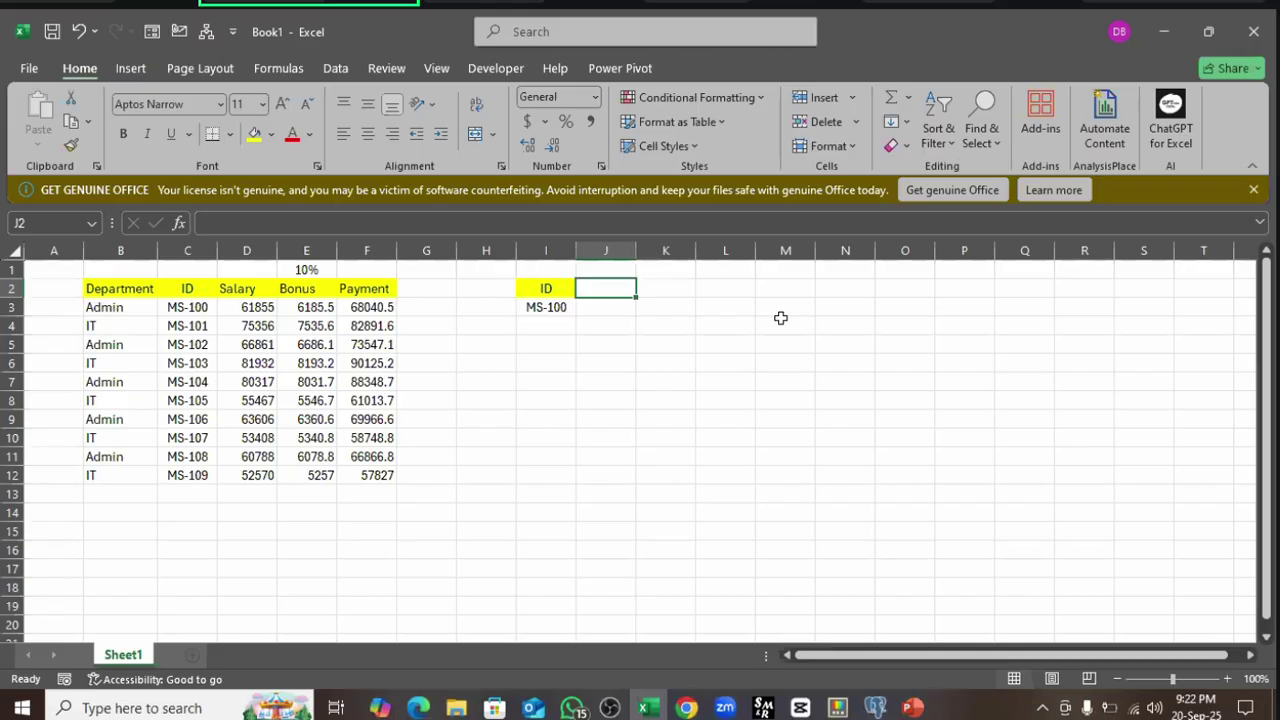
pyautogui.write('B')
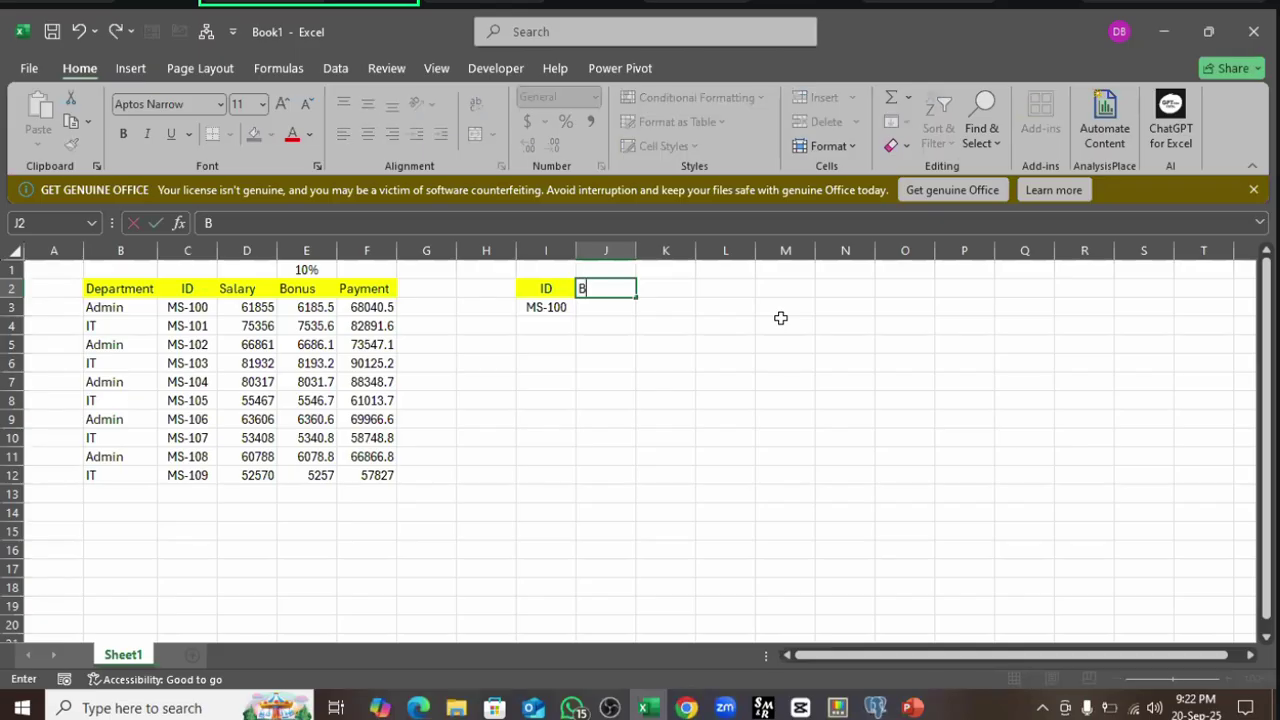
pyautogui.write('onus')
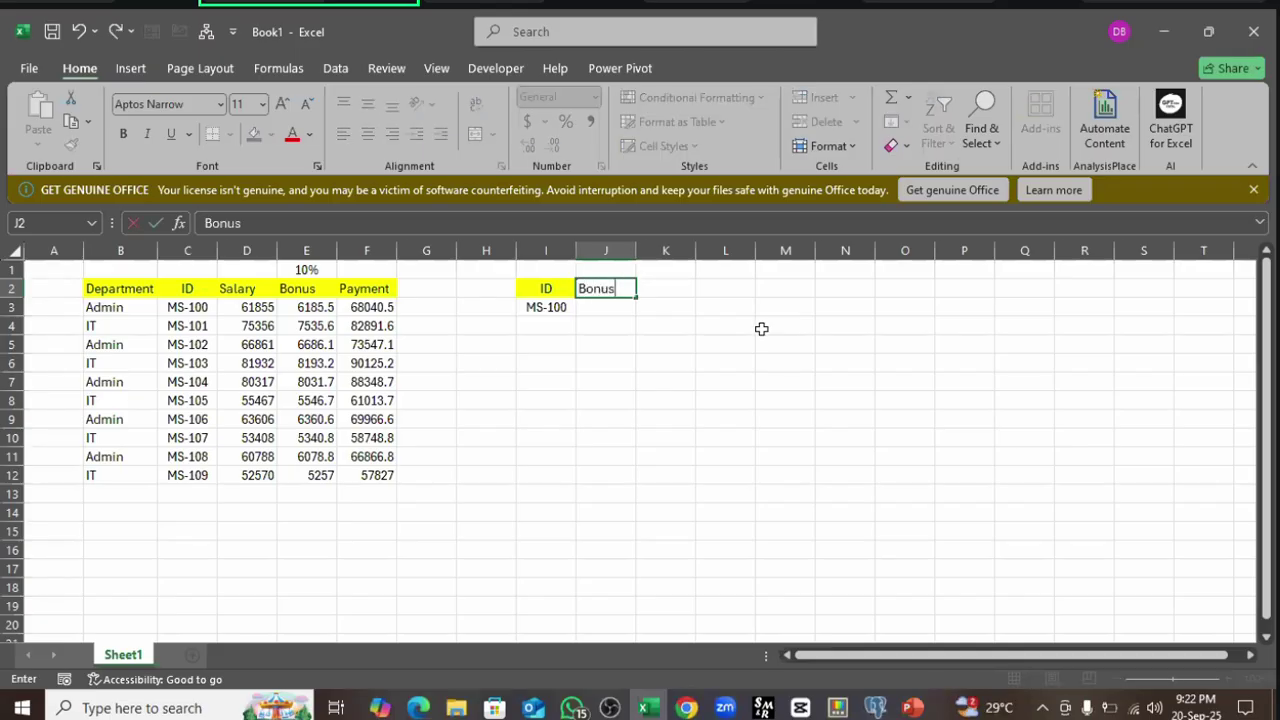
pyautogui.click(750, 398)
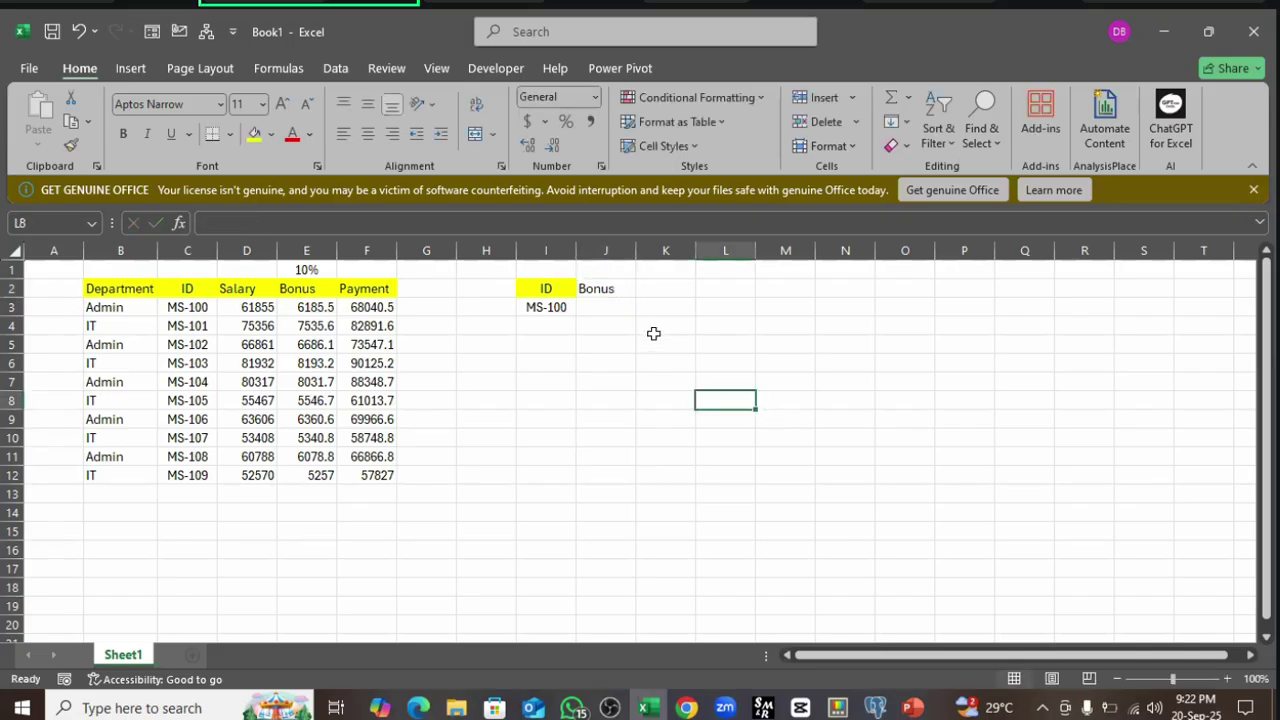
pyautogui.click(594, 292)
pyautogui.press('F4')
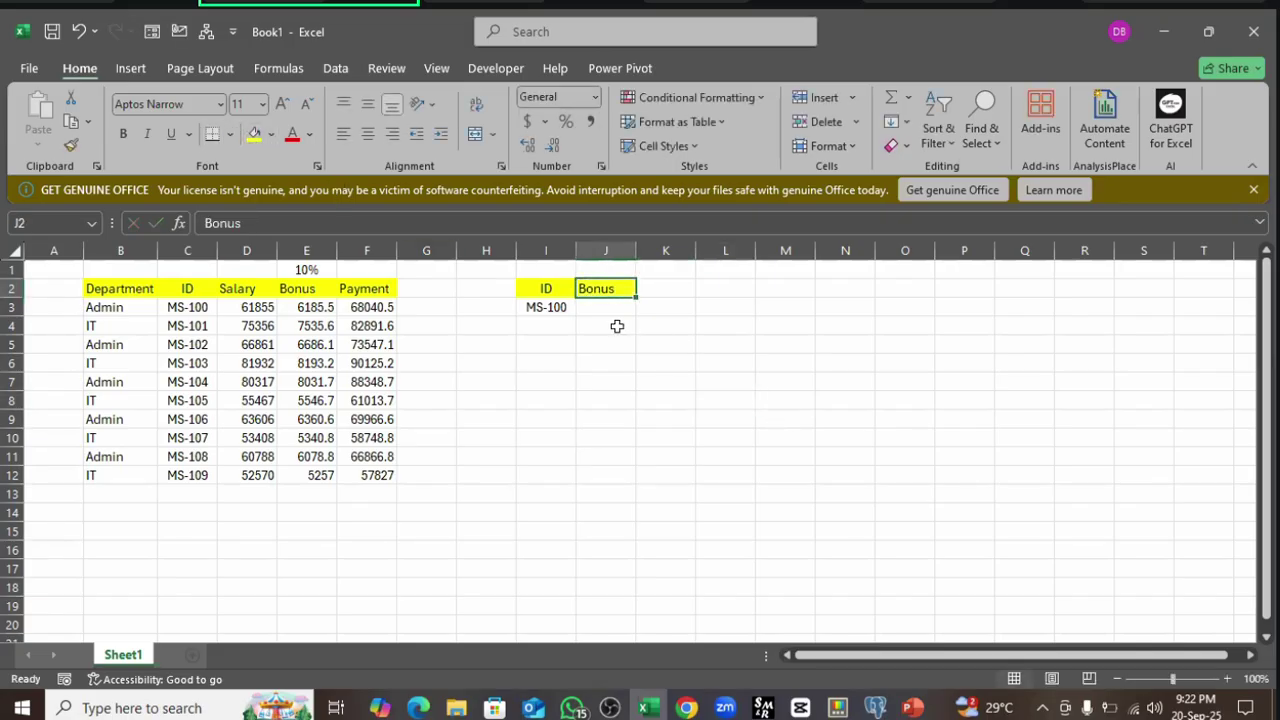
# - Begin an XLOOKUP formula in J3 using I3 as the lookup value
pyautogui.click(597, 309)
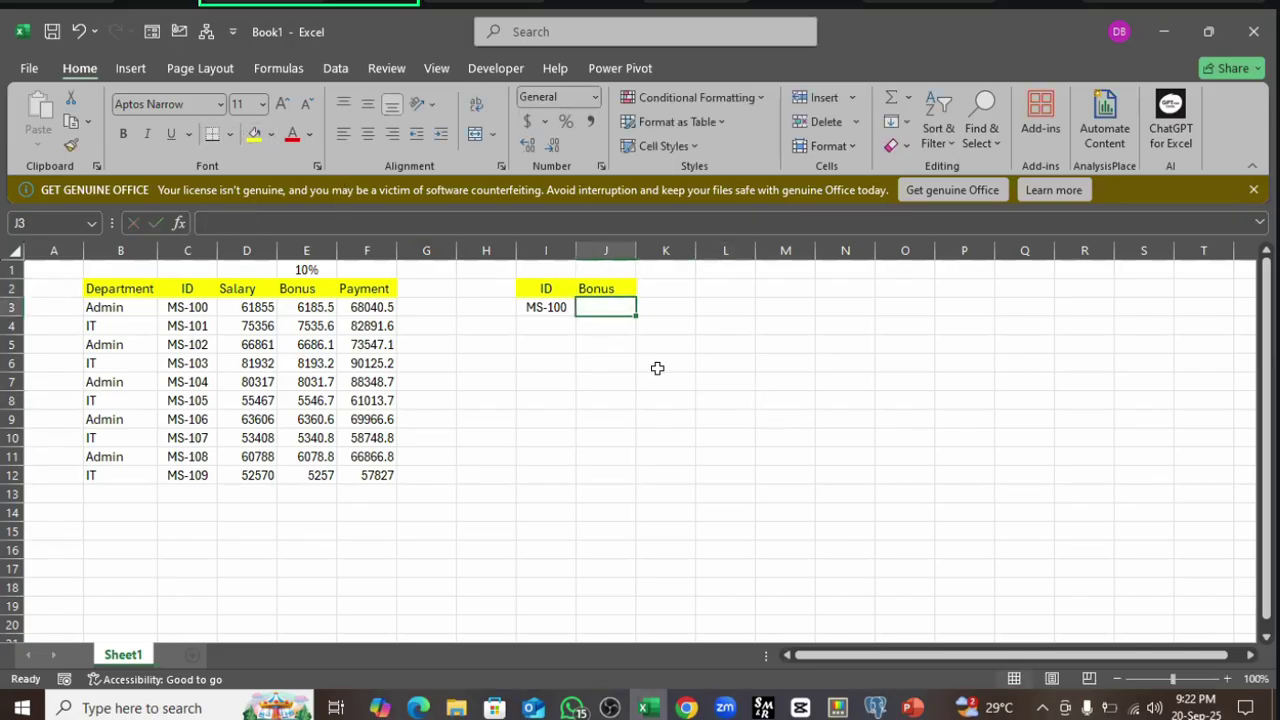
pyautogui.write('=')
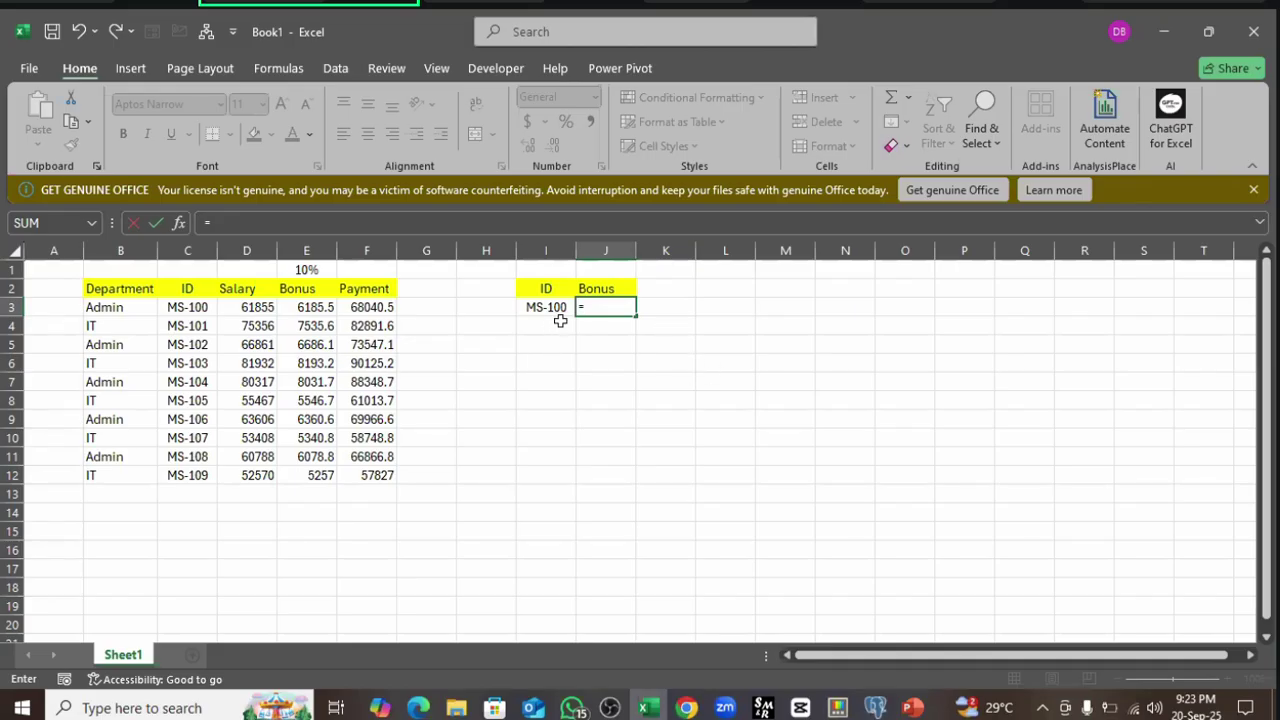
pyautogui.write('xl')
pyautogui.press('Tab')
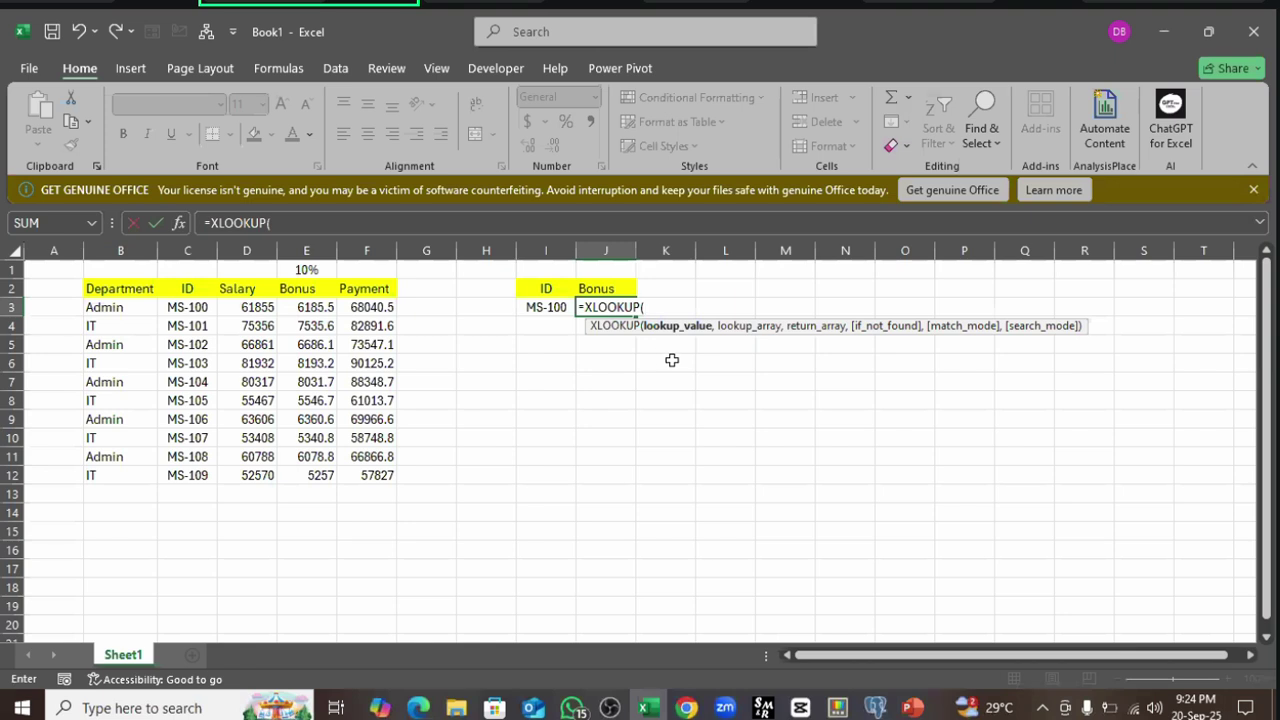
pyautogui.click(538, 307)
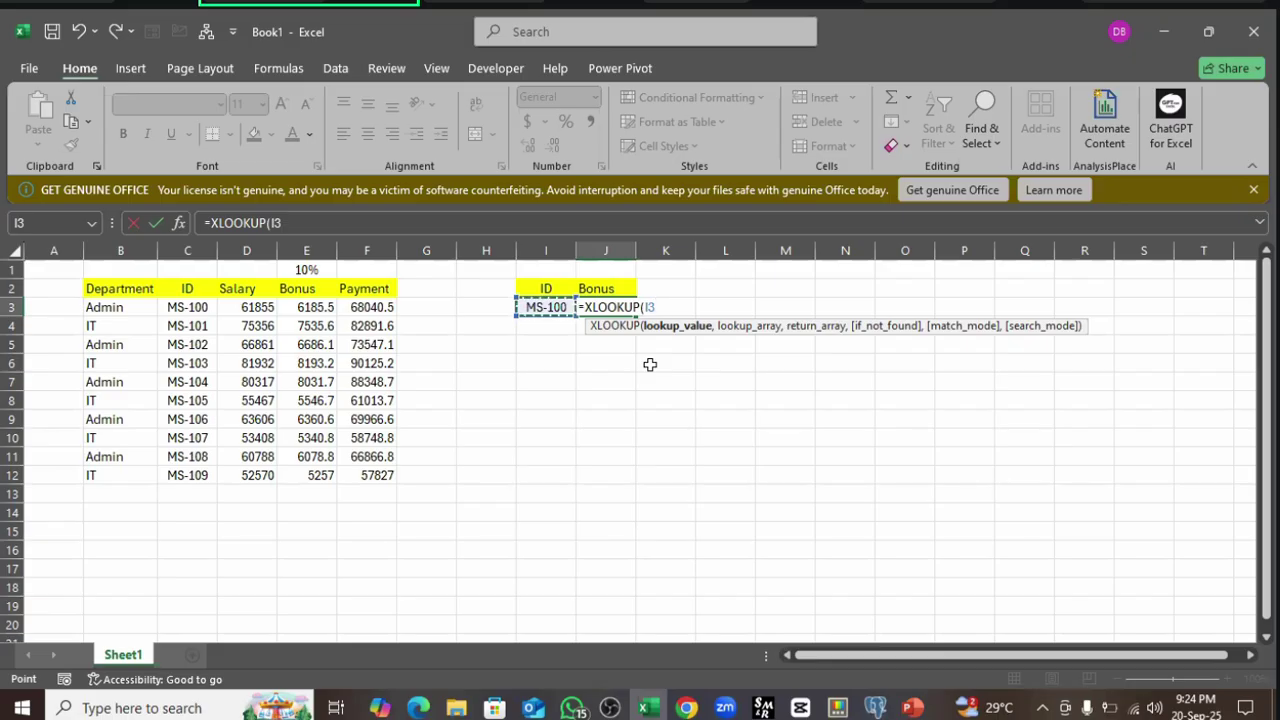
pyautogui.write(',')
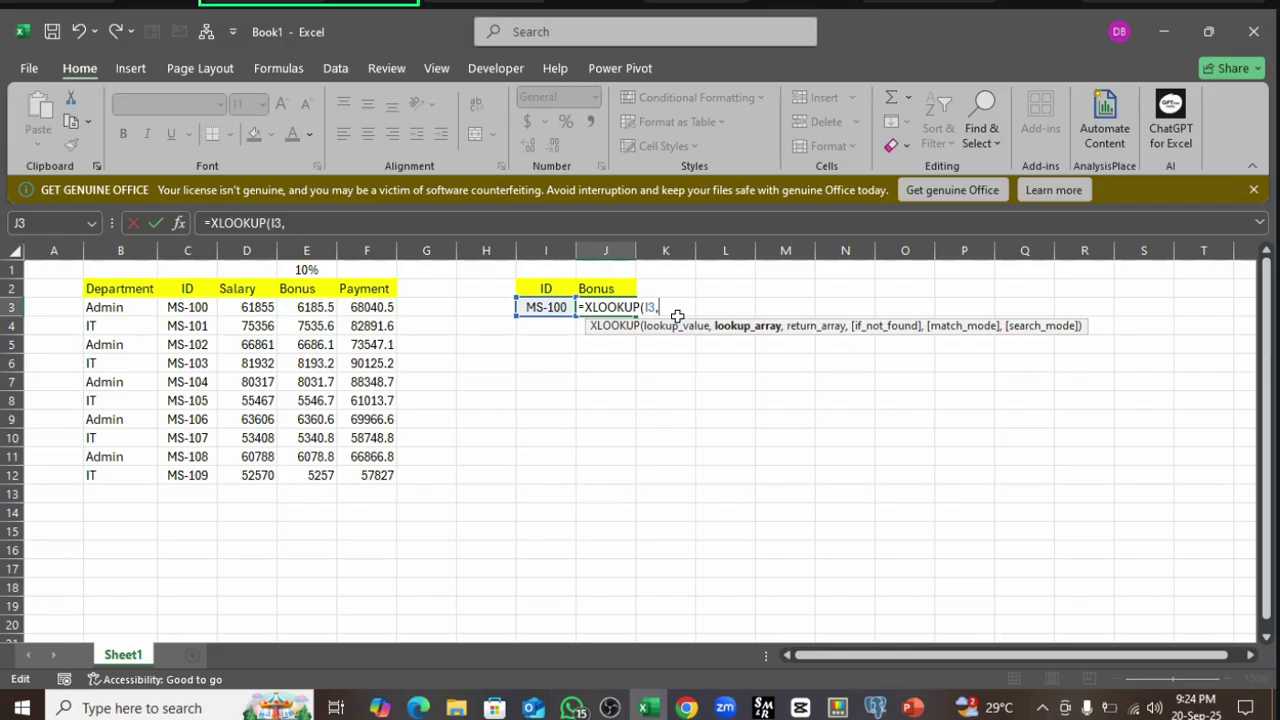
pyautogui.press('XF86AudioRaiseVolume')
pyautogui.press('XF86AudioRaiseVolume')
pyautogui.press('XF86AudioRaiseVolume')
pyautogui.press('XF86AudioRaiseVolume')
pyautogui.press('XF86AudioRaiseVolume')
pyautogui.press('XF86AudioRaiseVolume')
pyautogui.press('XF86AudioRaiseVolume')
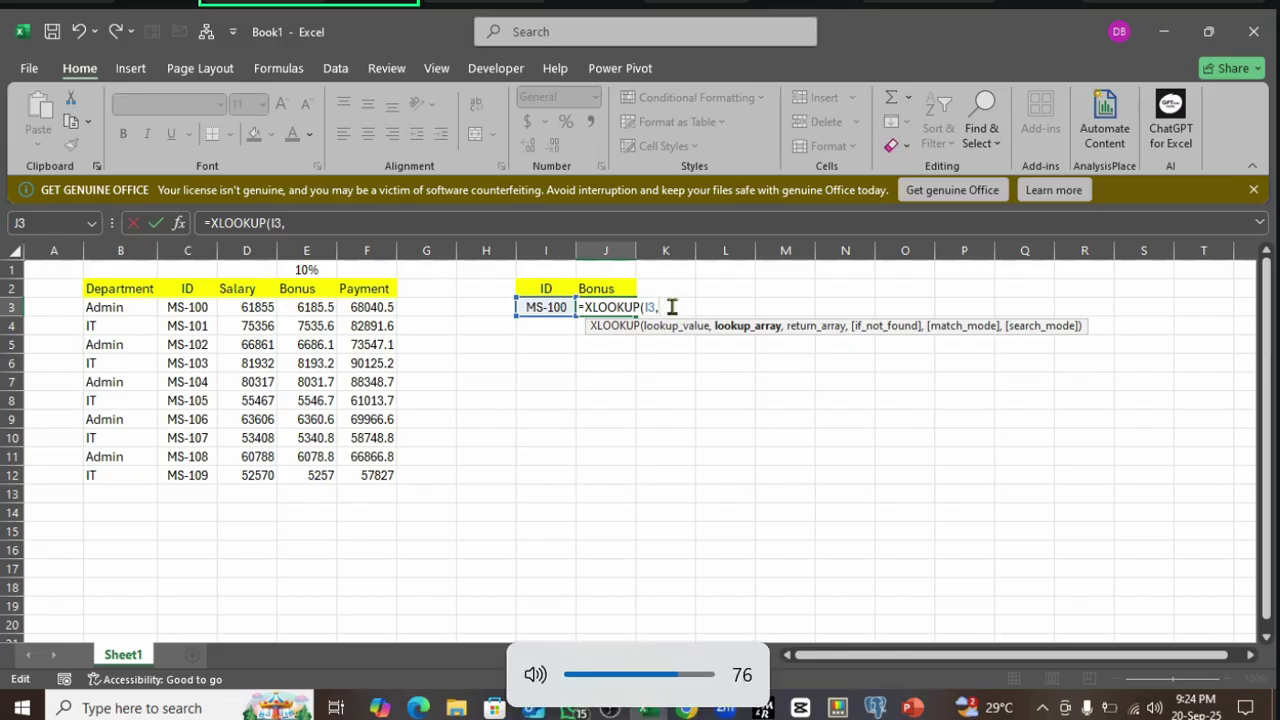
pyautogui.press('XF86AudioRaiseVolume')
pyautogui.press('XF86AudioRaiseVolume')
pyautogui.press('XF86AudioRaiseVolume')
pyautogui.press('XF86AudioRaiseVolume')
pyautogui.press('XF86AudioRaiseVolume')
pyautogui.press('XF86AudioRaiseVolume')
pyautogui.press('XF86AudioRaiseVolume')
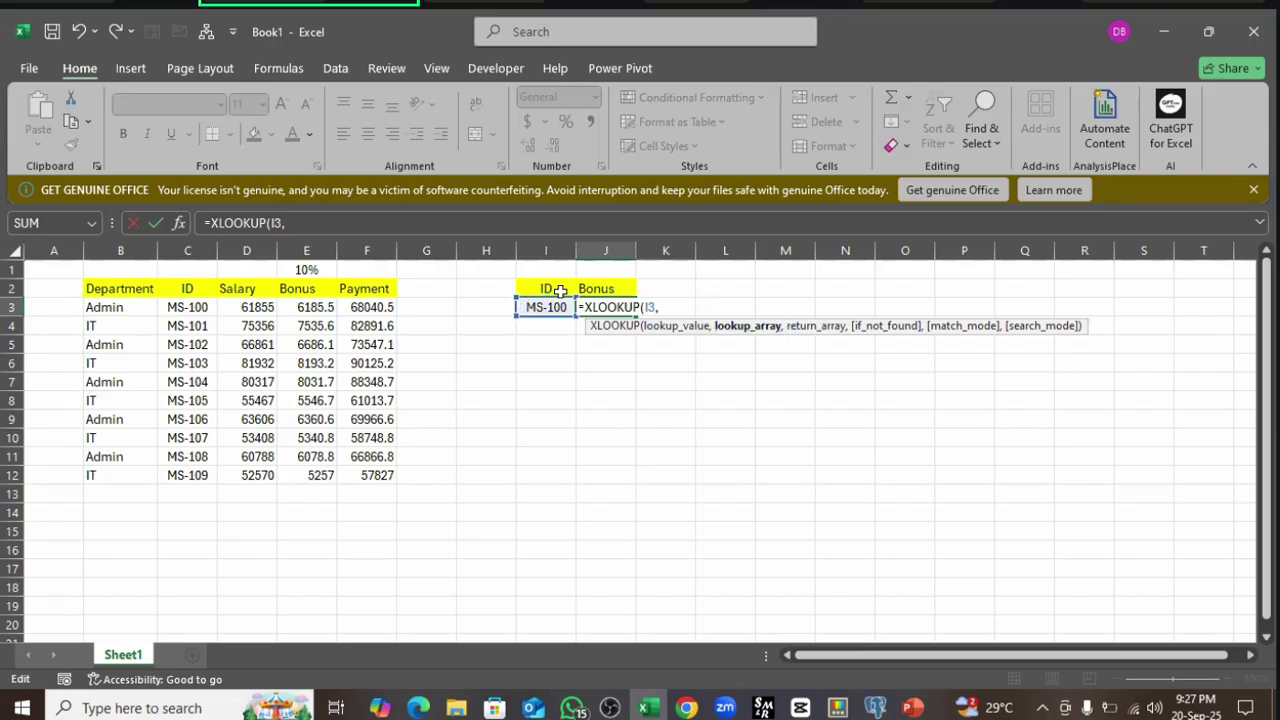
pyautogui.press('XF86AudioLowerVolume')
pyautogui.press('XF86AudioLowerVolume')
pyautogui.press('XF86AudioLowerVolume')
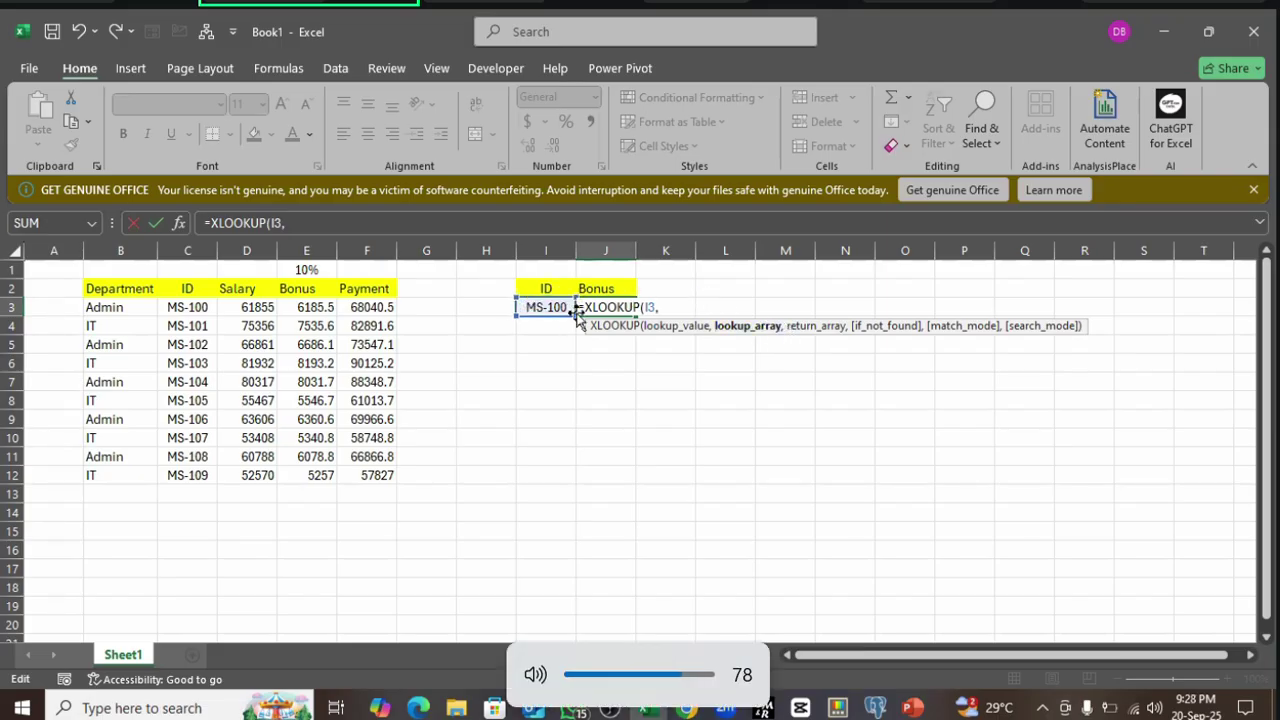
pyautogui.press('XF86AudioLowerVolume')
pyautogui.press('XF86AudioLowerVolume')
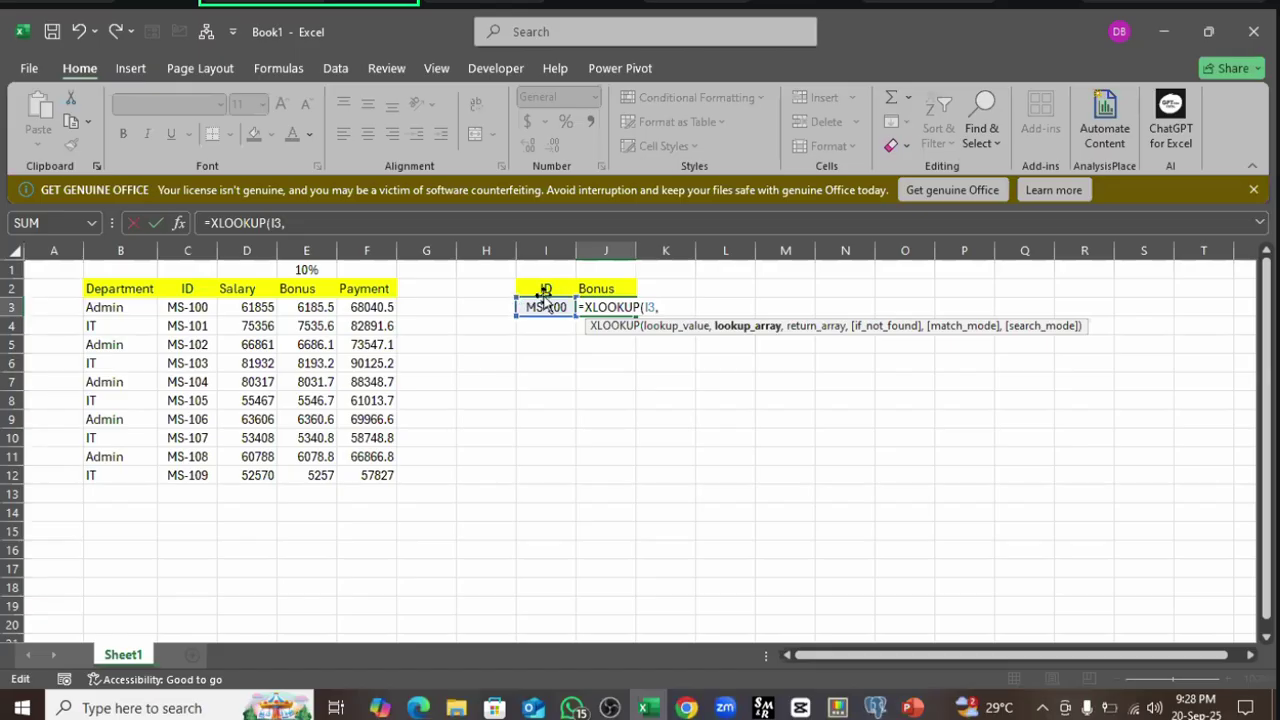
# - Try C3:C12 and C2:C12 as the XLOOKUP lookup array, settling on the whole column C:C
pyautogui.click(185, 251)
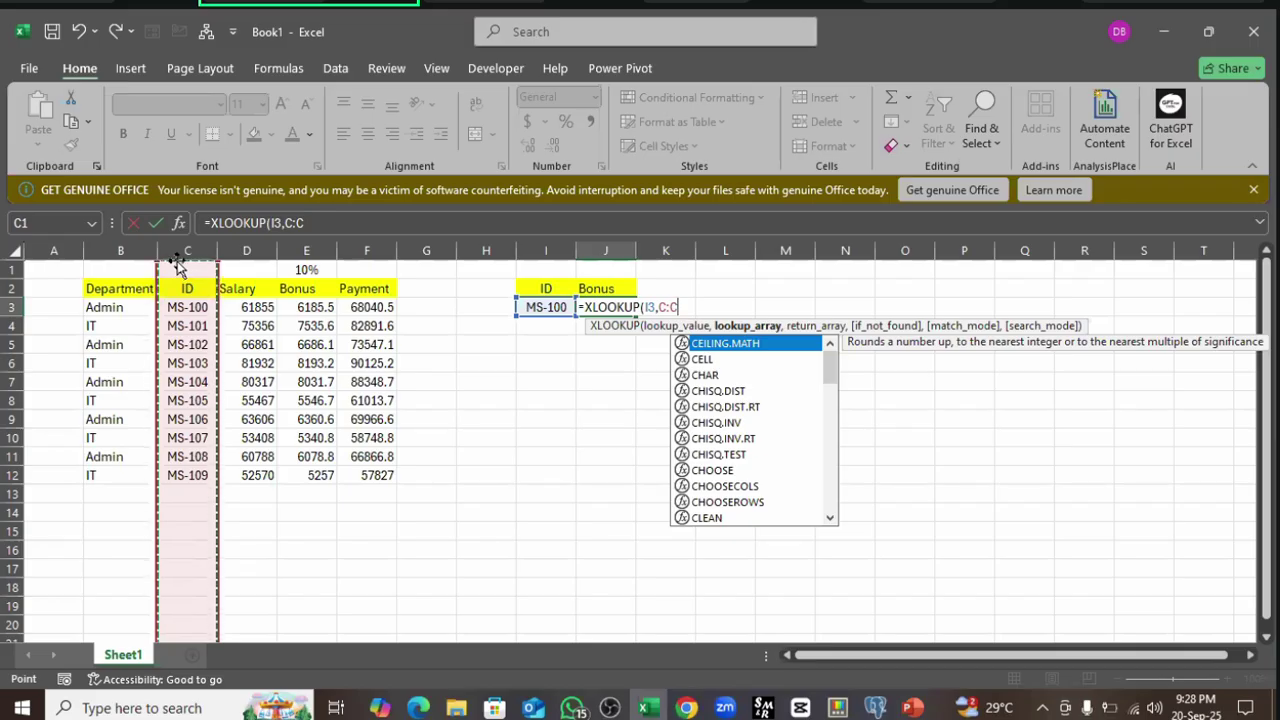
pyautogui.moveTo(187, 307); pyautogui.dragTo(187, 475)
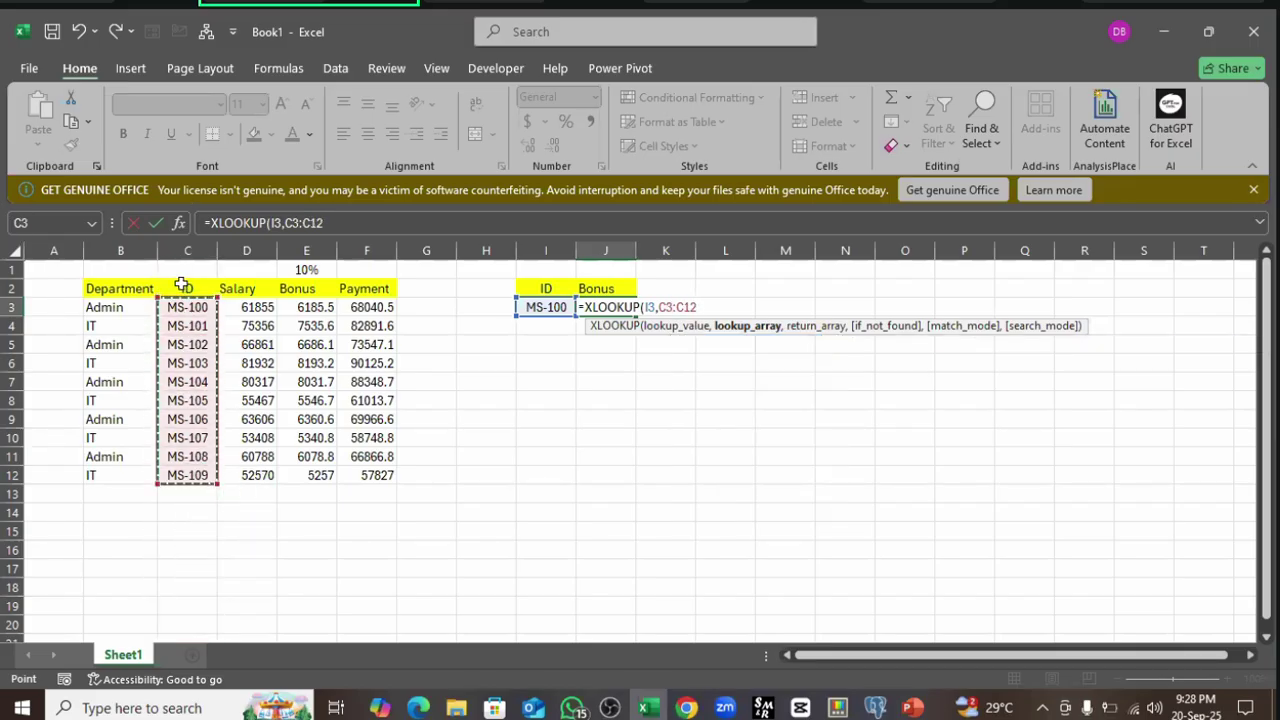
pyautogui.moveTo(182, 287); pyautogui.dragTo(187, 475)
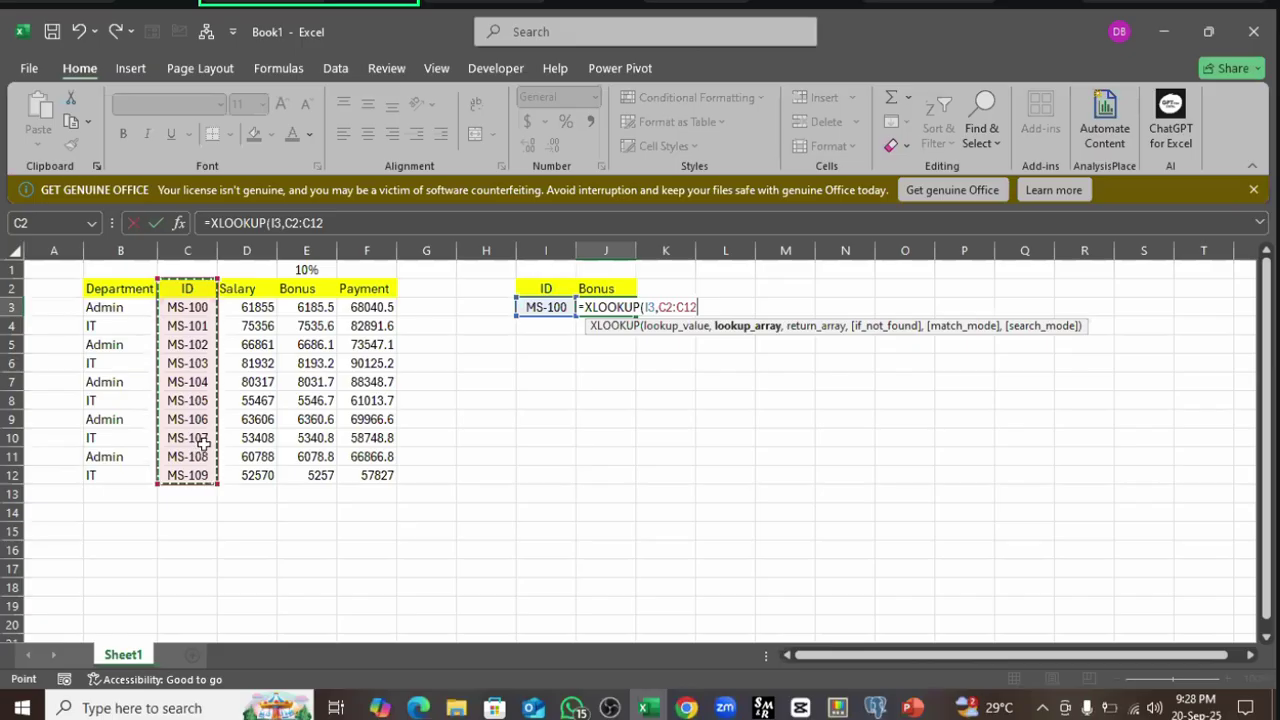
pyautogui.click(184, 250)
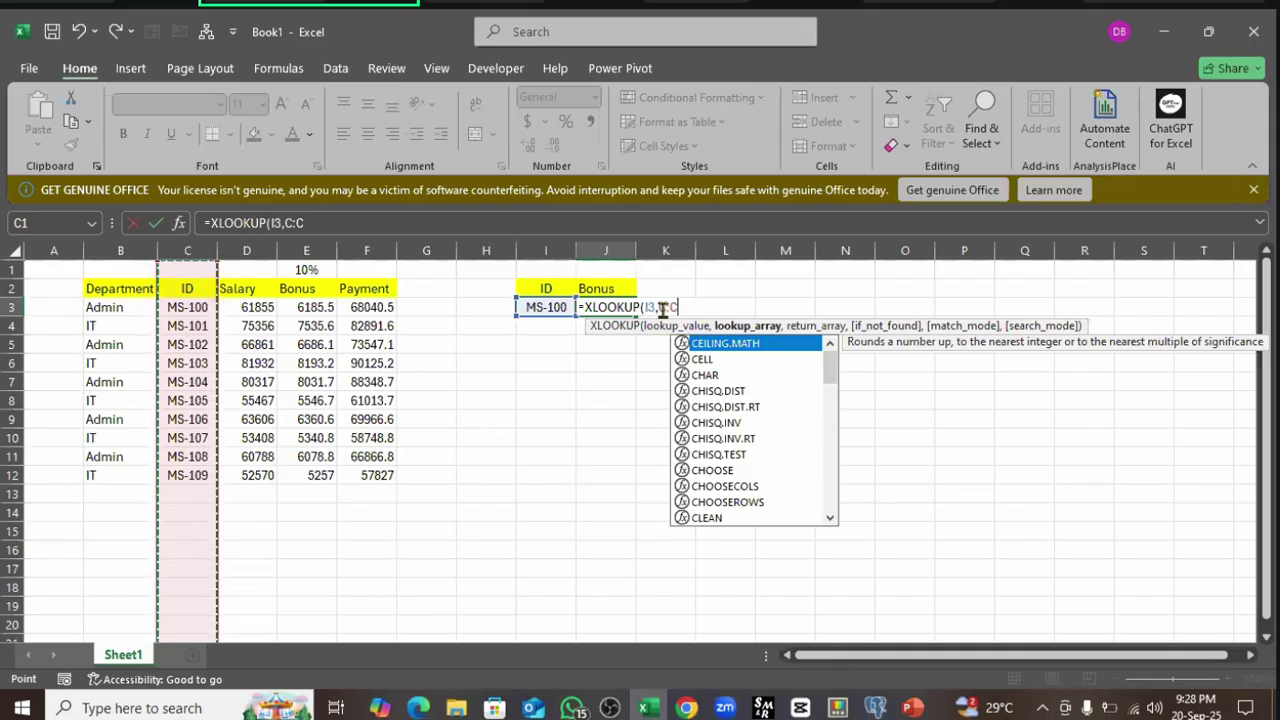
pyautogui.moveTo(660, 309); pyautogui.dragTo(698, 307)
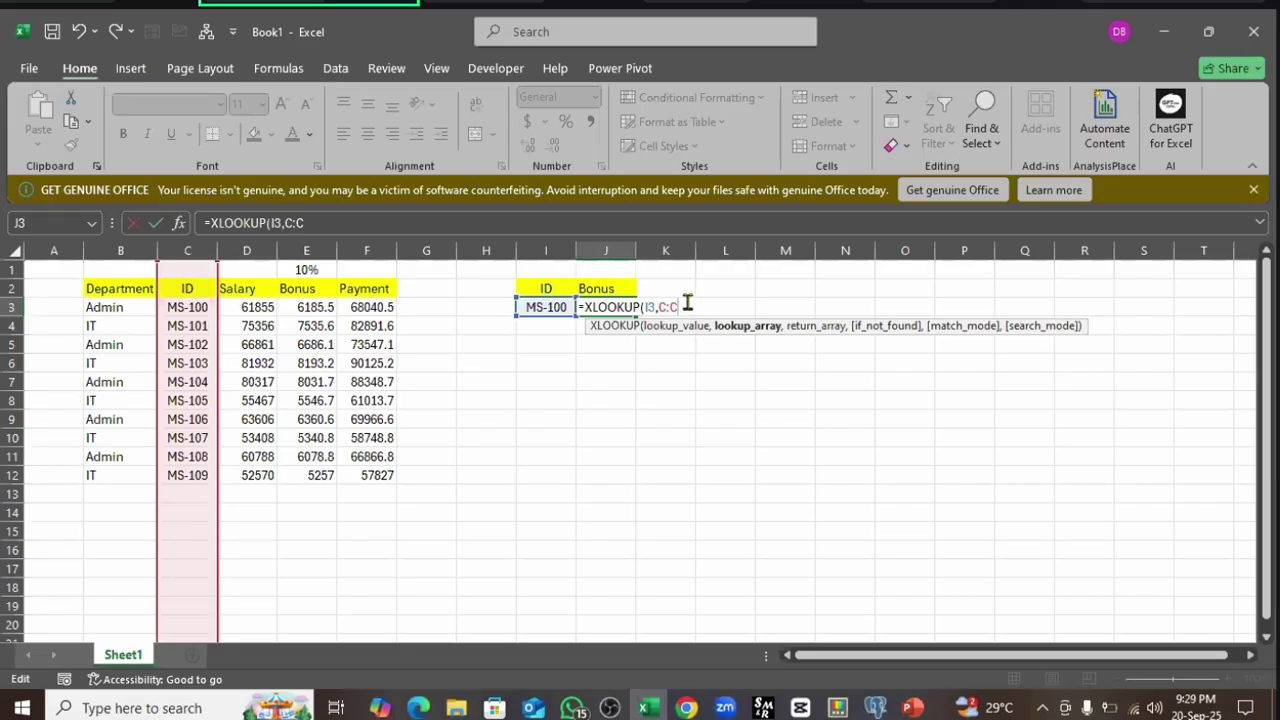
pyautogui.write(',')
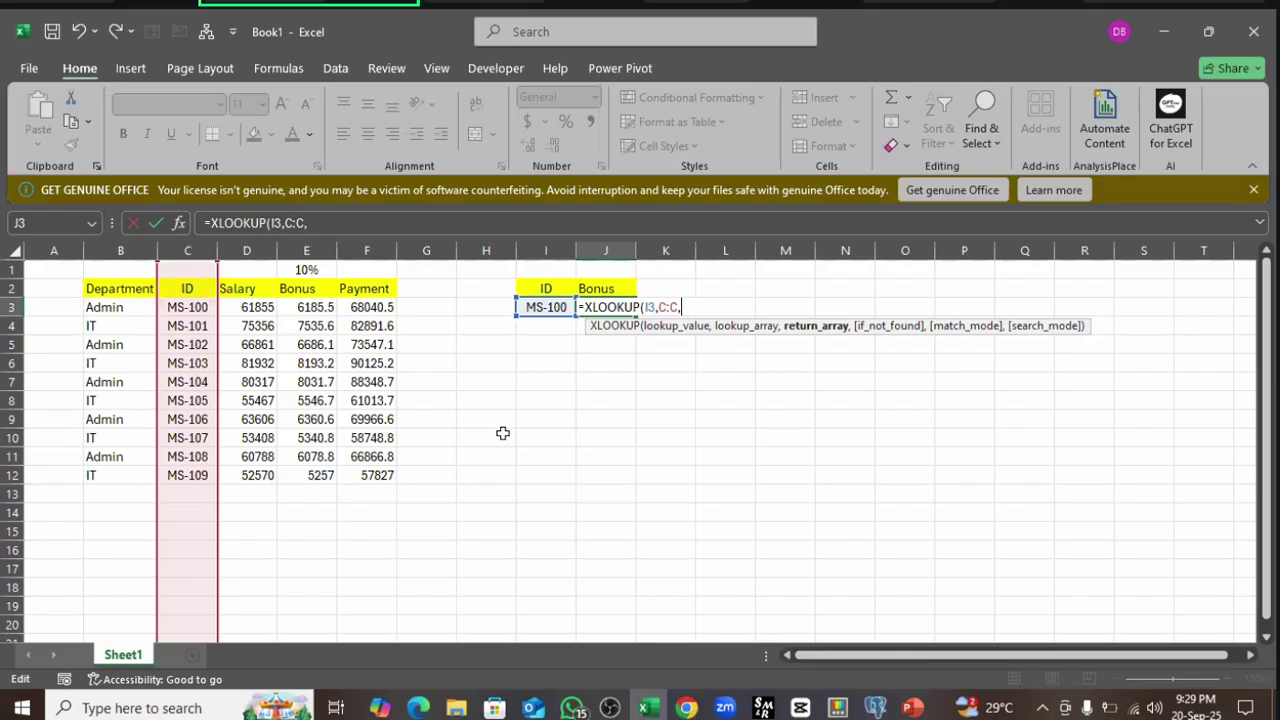
# - Complete the J3 formula as =XLOOKUP(I3,C:C,E:E), with the Bonus column as the return array, and select the cell to review it
pyautogui.click(306, 250)
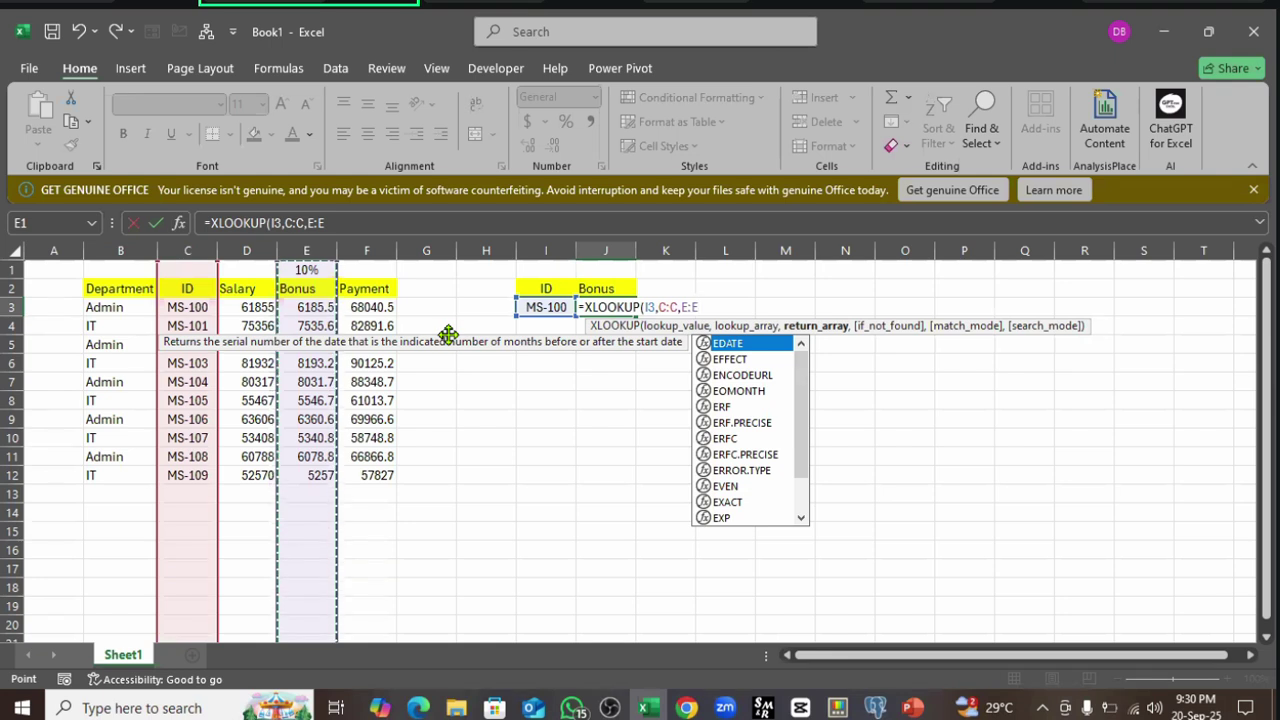
pyautogui.write(')')
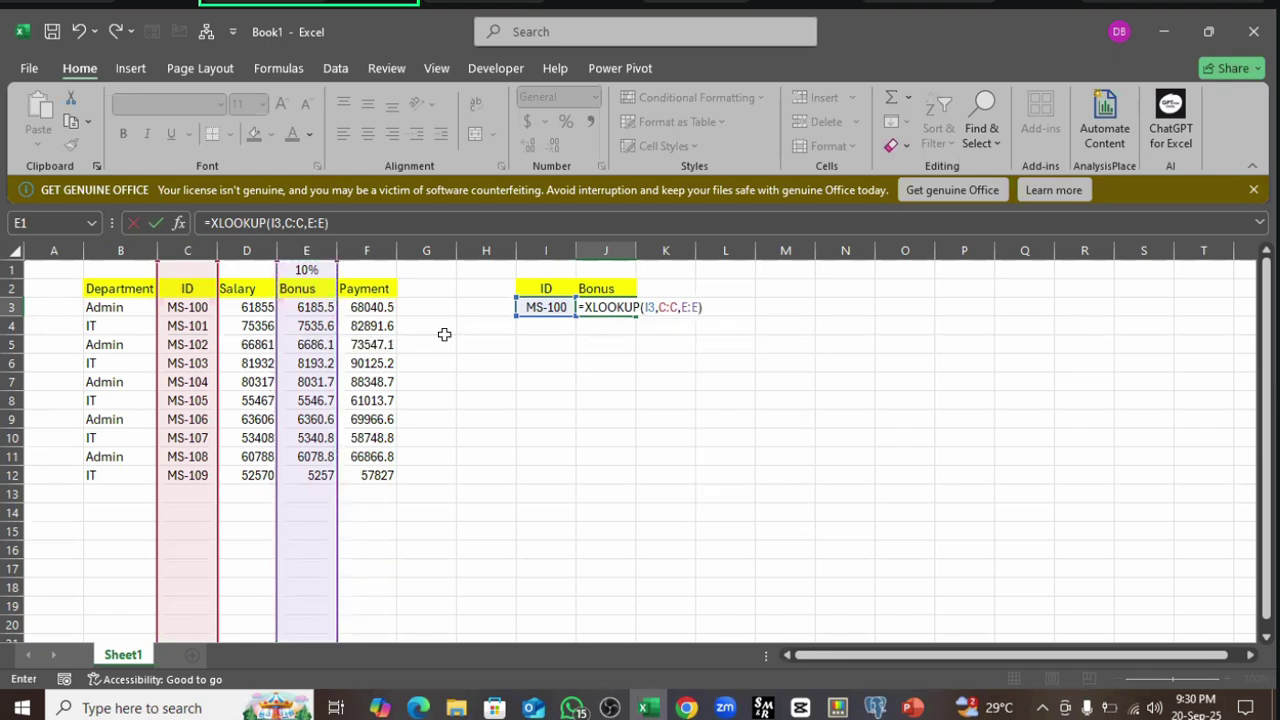
pyautogui.press('Return')
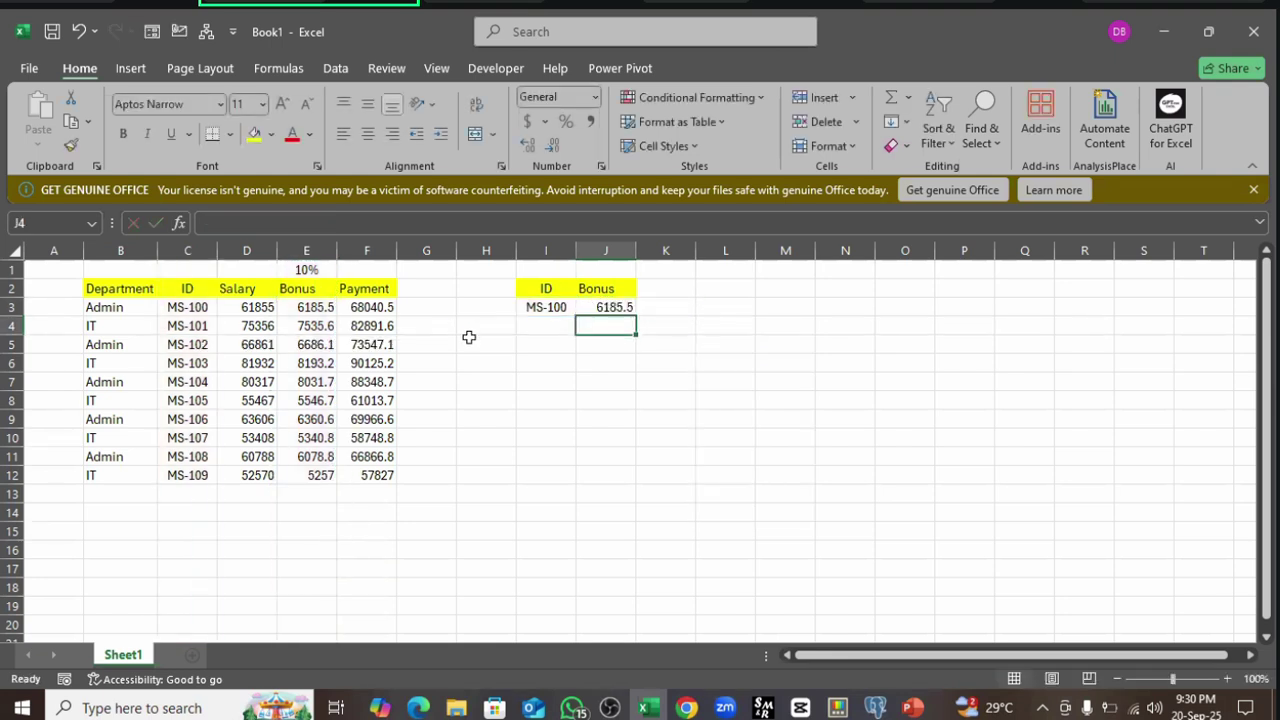
pyautogui.click(618, 304)
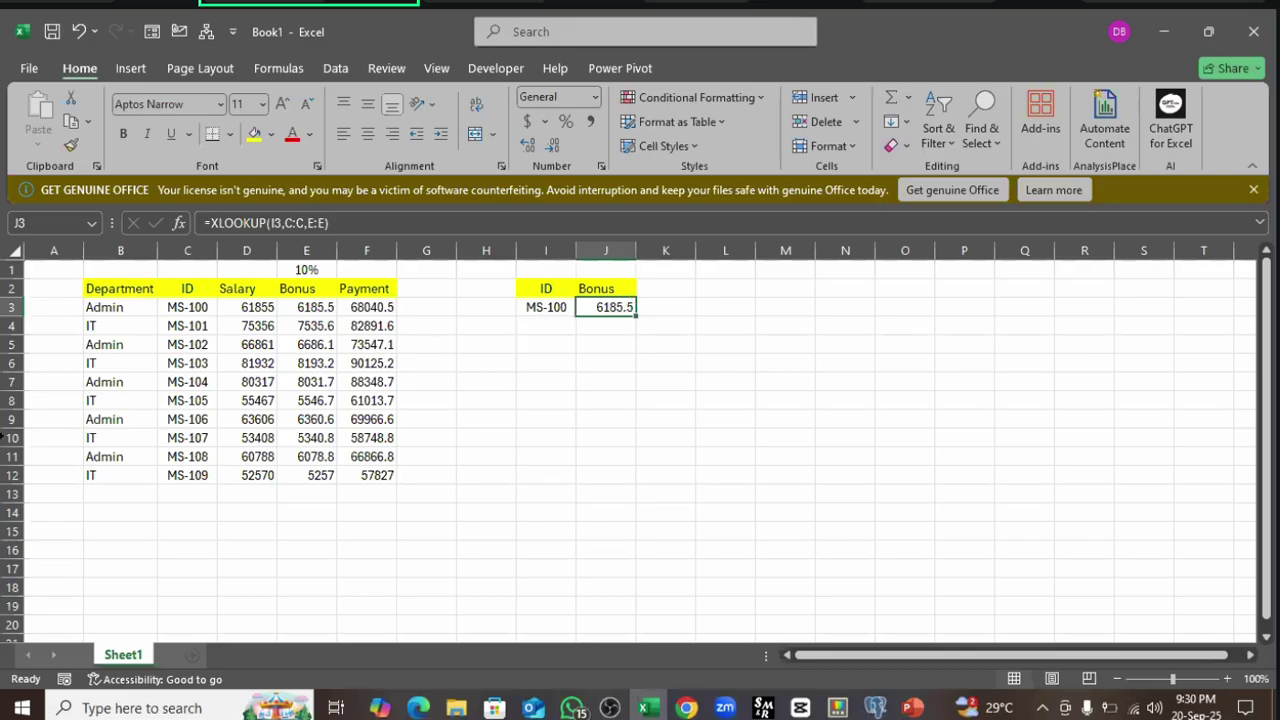
# - Change the lookup ID in I3 to the one listed in C6, removing the extra zero from the entry
pyautogui.click(549, 310)
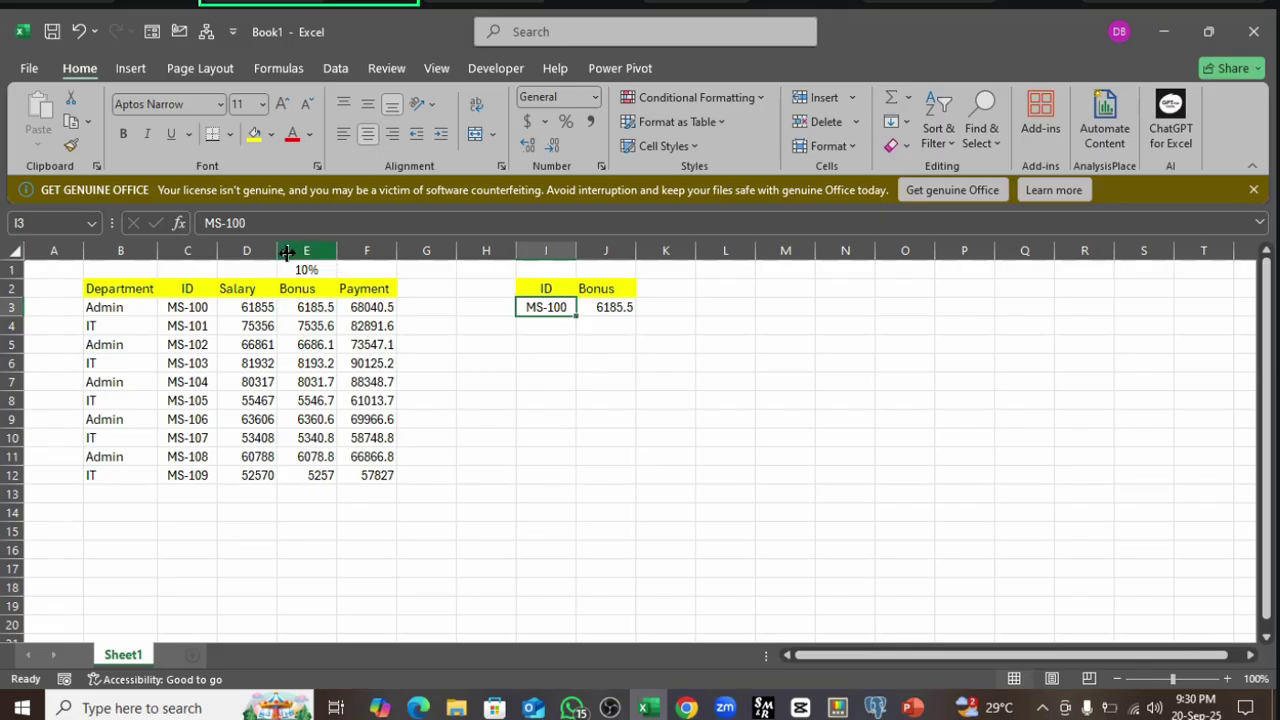
pyautogui.click(272, 224)
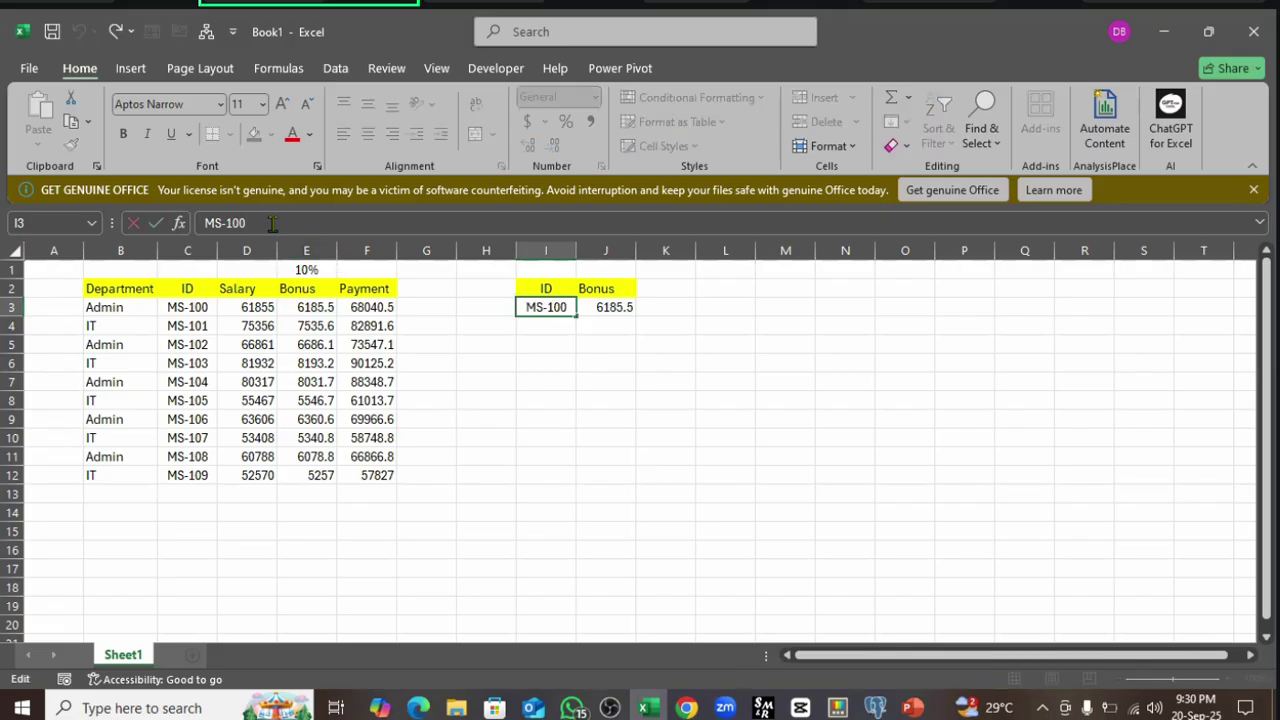
pyautogui.write('3')
pyautogui.press('Return')
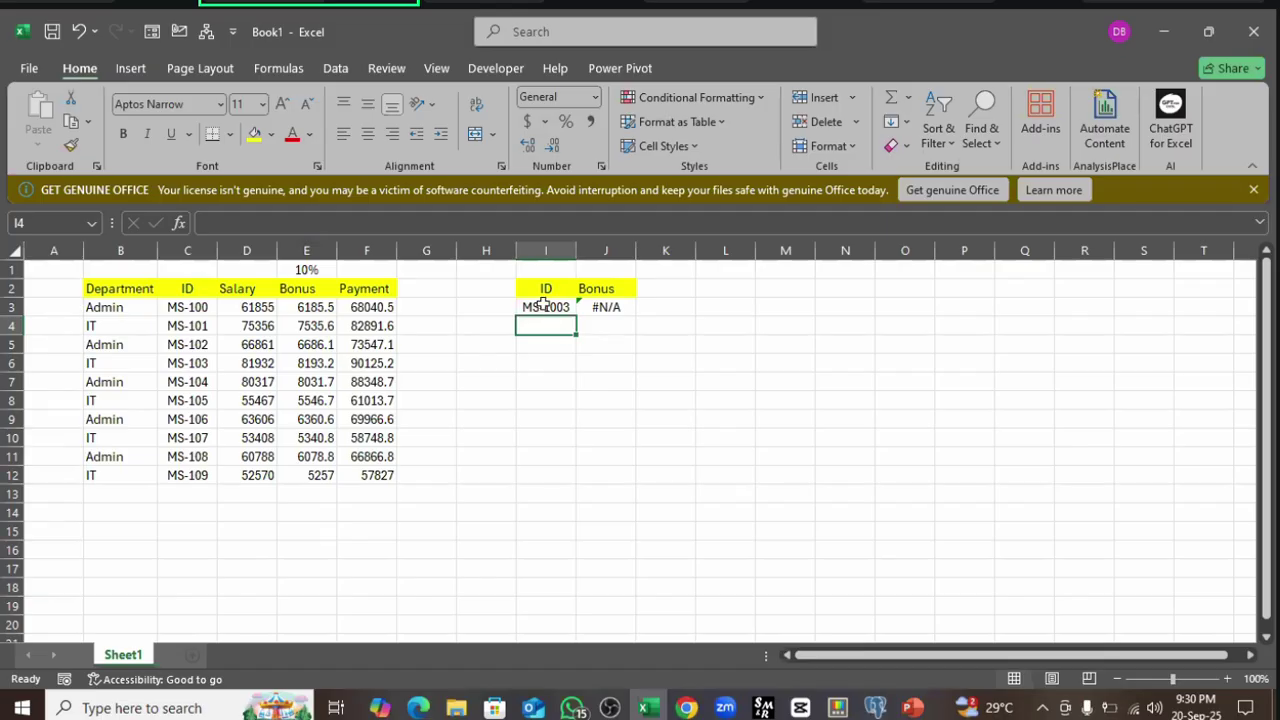
pyautogui.click(543, 305)
pyautogui.click(251, 224)
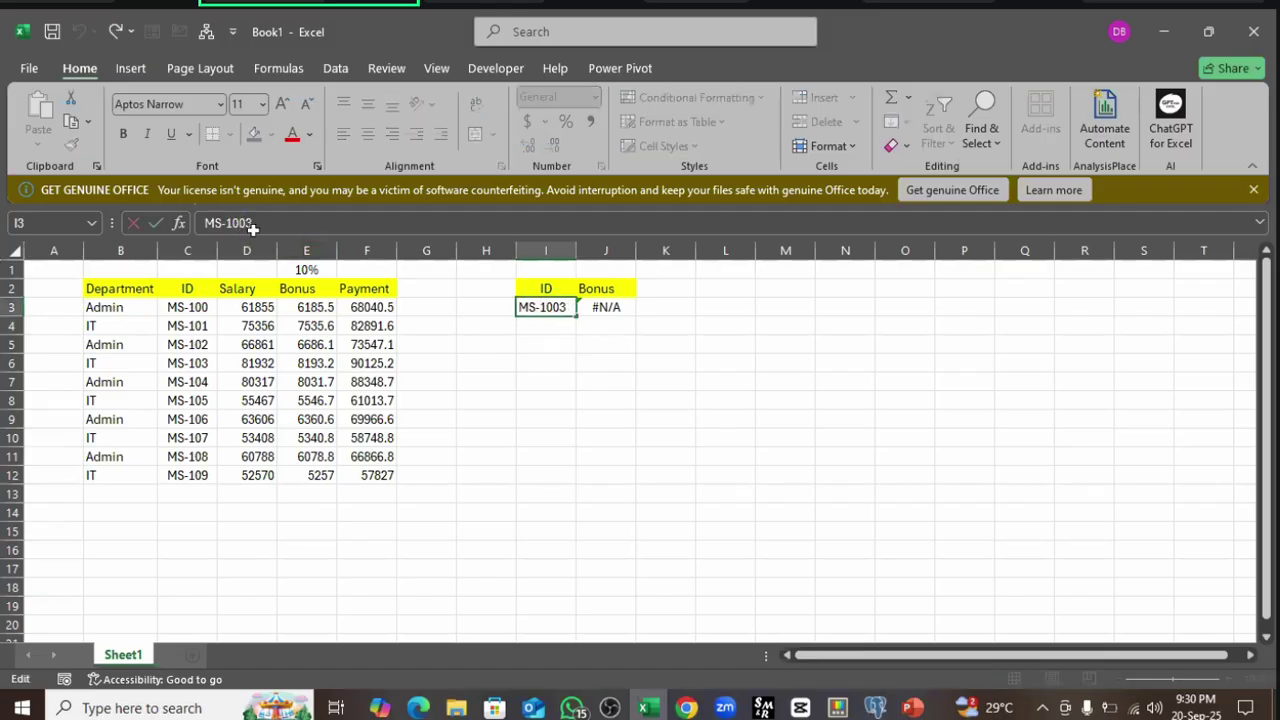
pyautogui.press('BackSpace')
pyautogui.press('Return')
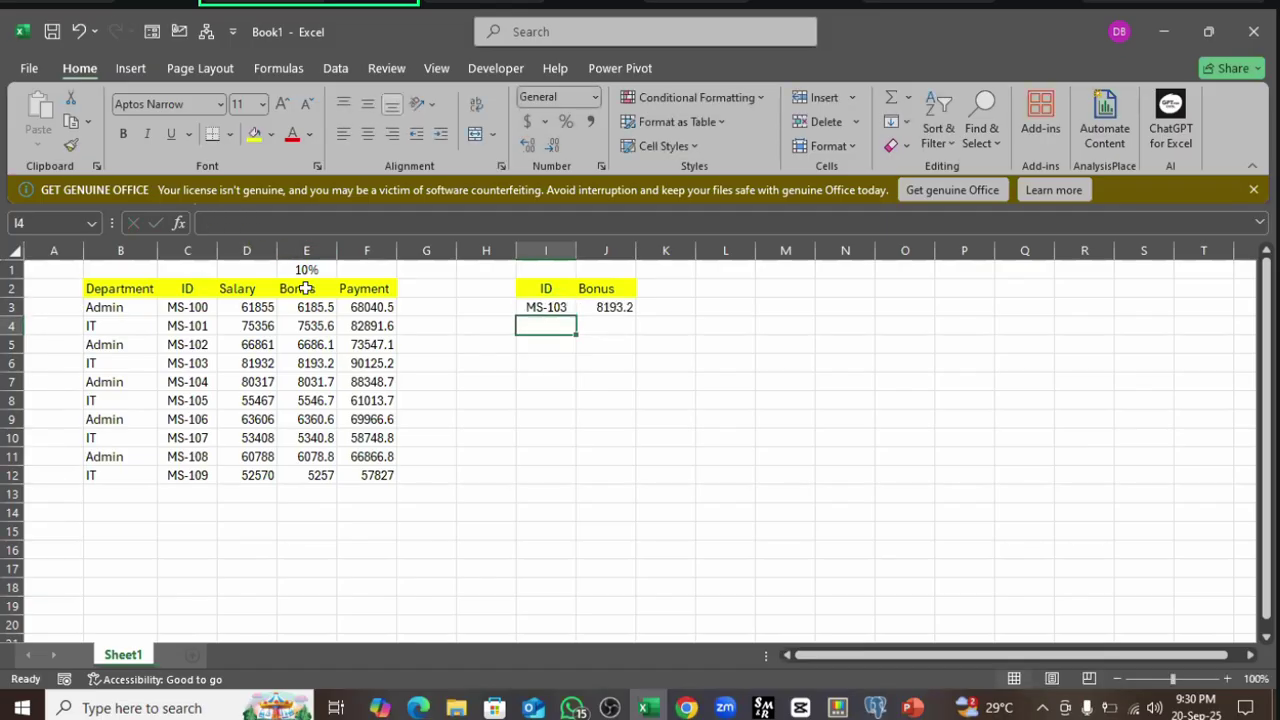
# - Compare the matching ID and bonus in C6:E6 with the lookup result in J3
pyautogui.click(204, 363)
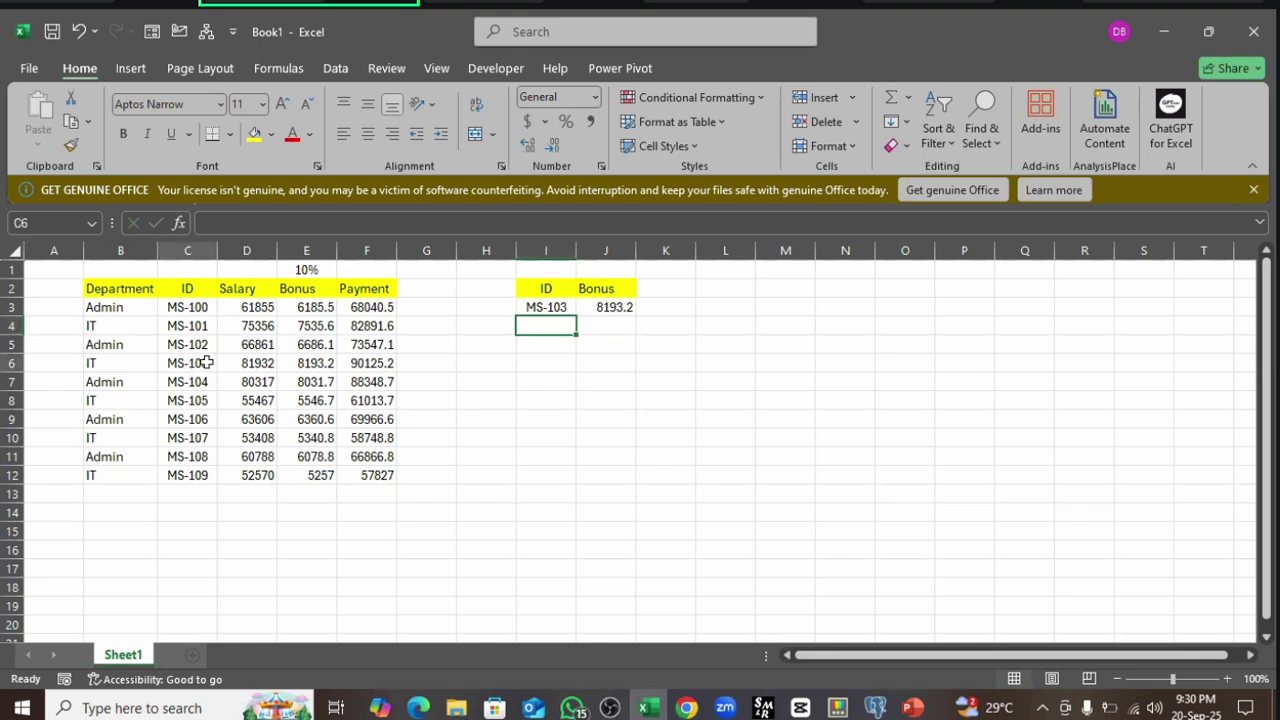
pyautogui.moveTo(204, 363); pyautogui.dragTo(318, 366)
pyautogui.click(320, 366)
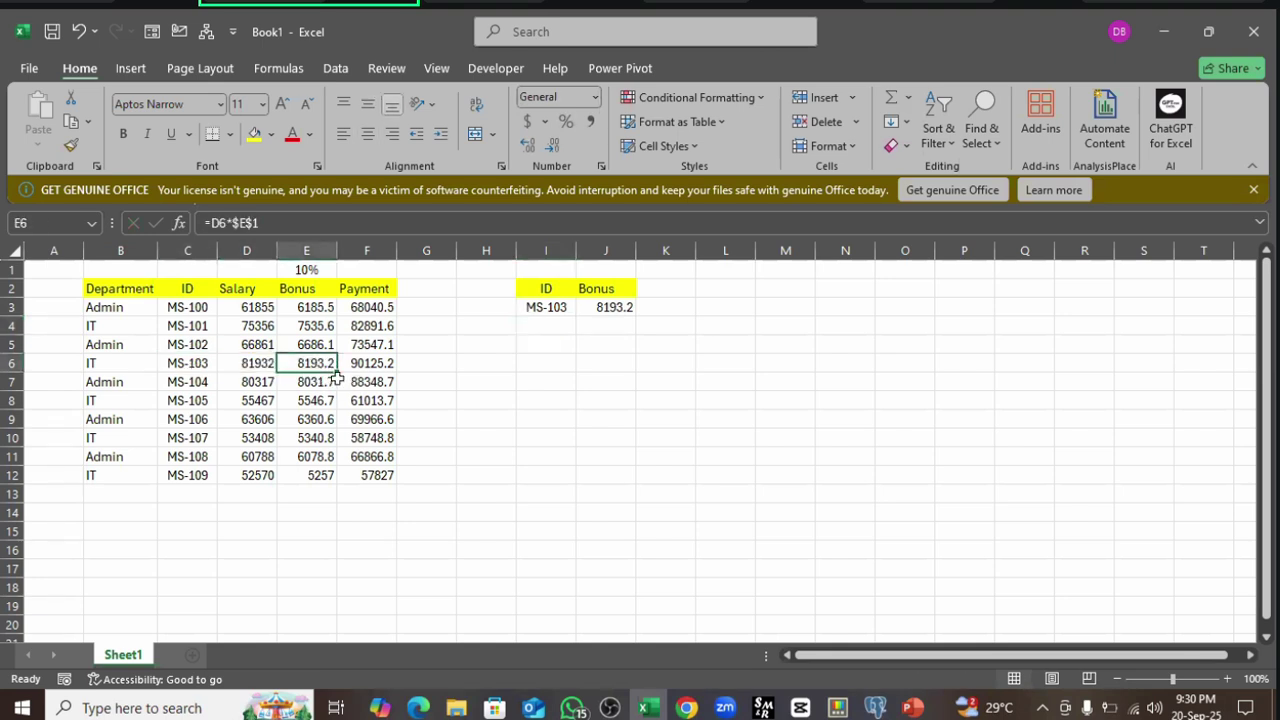
pyautogui.click(628, 307)
pyautogui.press('Up')
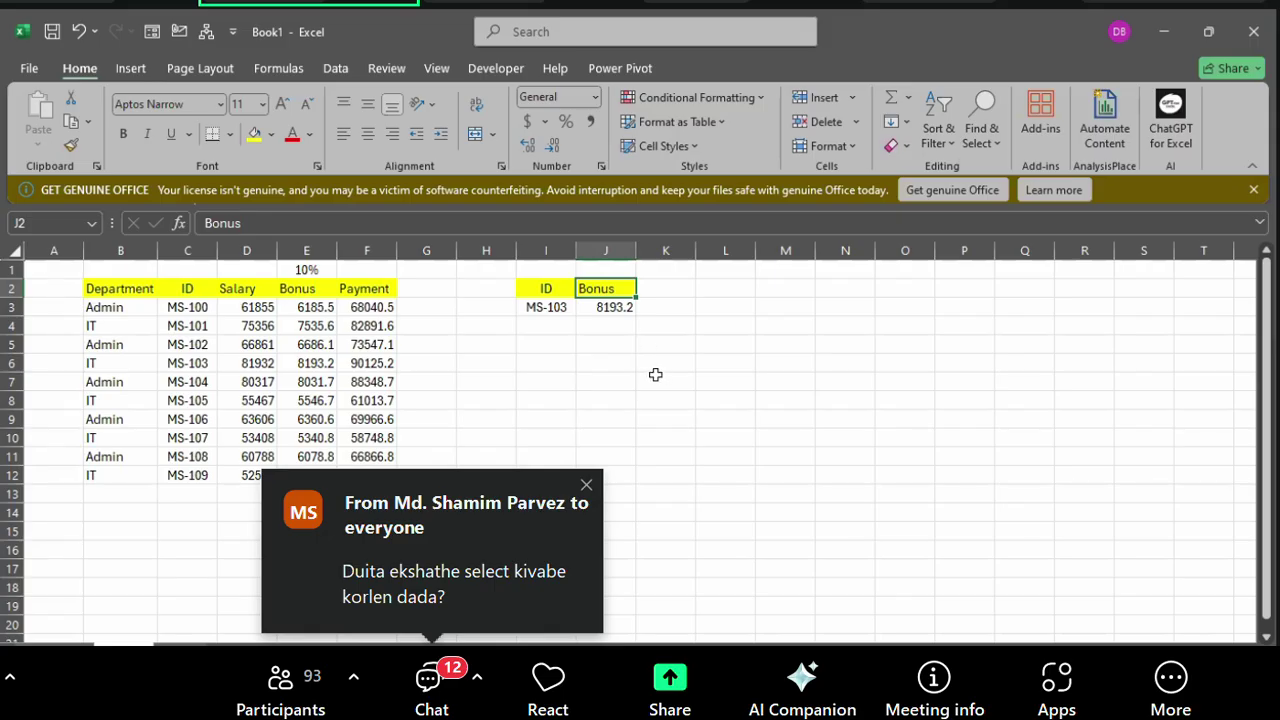
# - Change the XLOOKUP return array in J3 to the Salary column, D:D
pyautogui.click(550, 308)
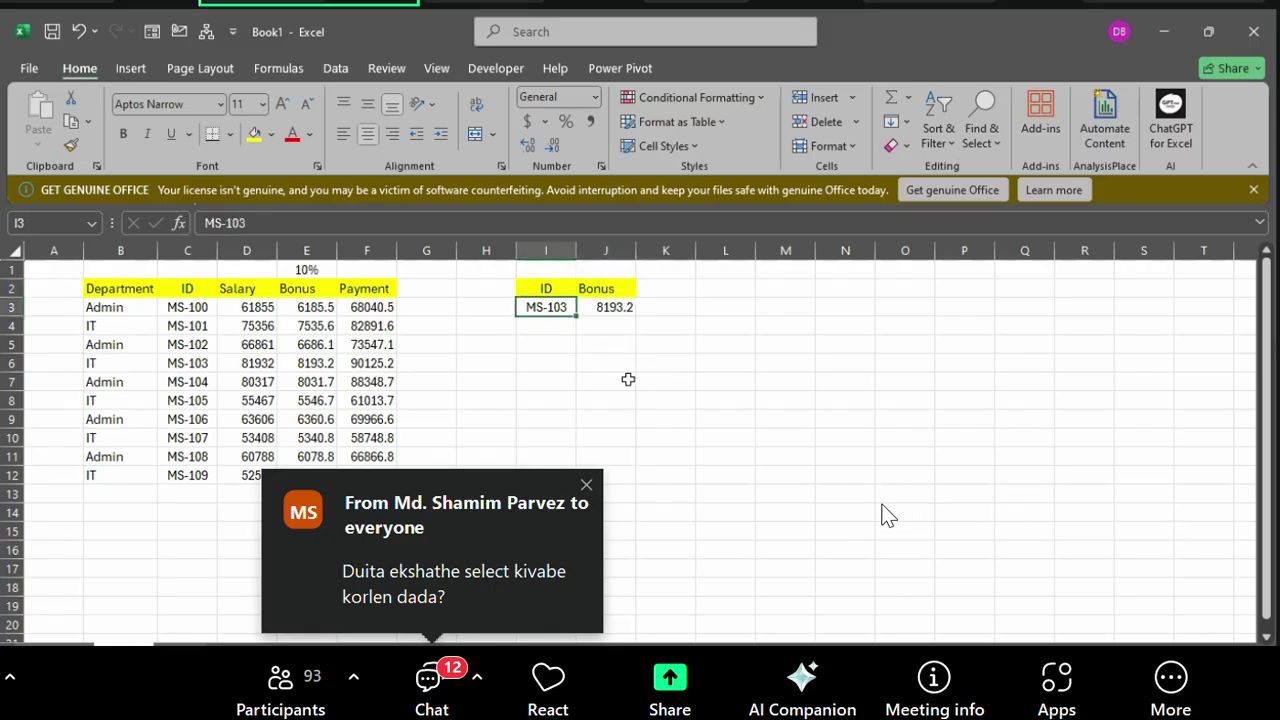
pyautogui.click(606, 308)
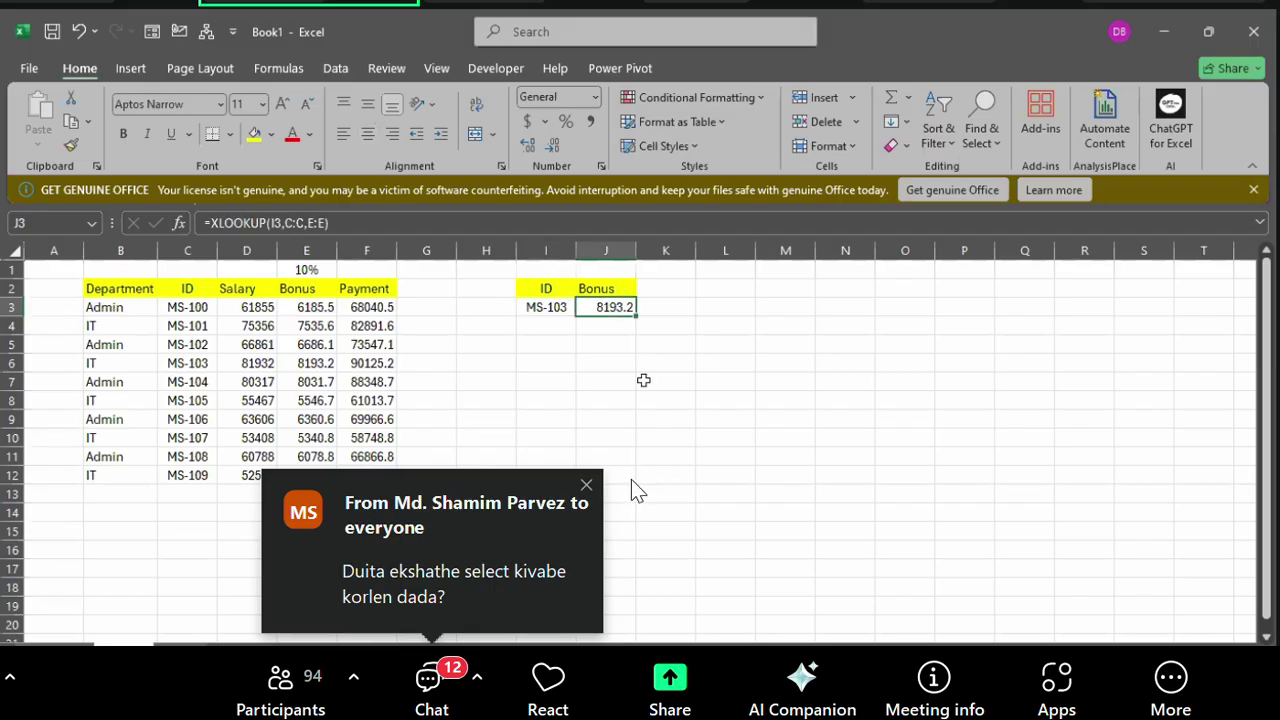
pyautogui.click(587, 485)
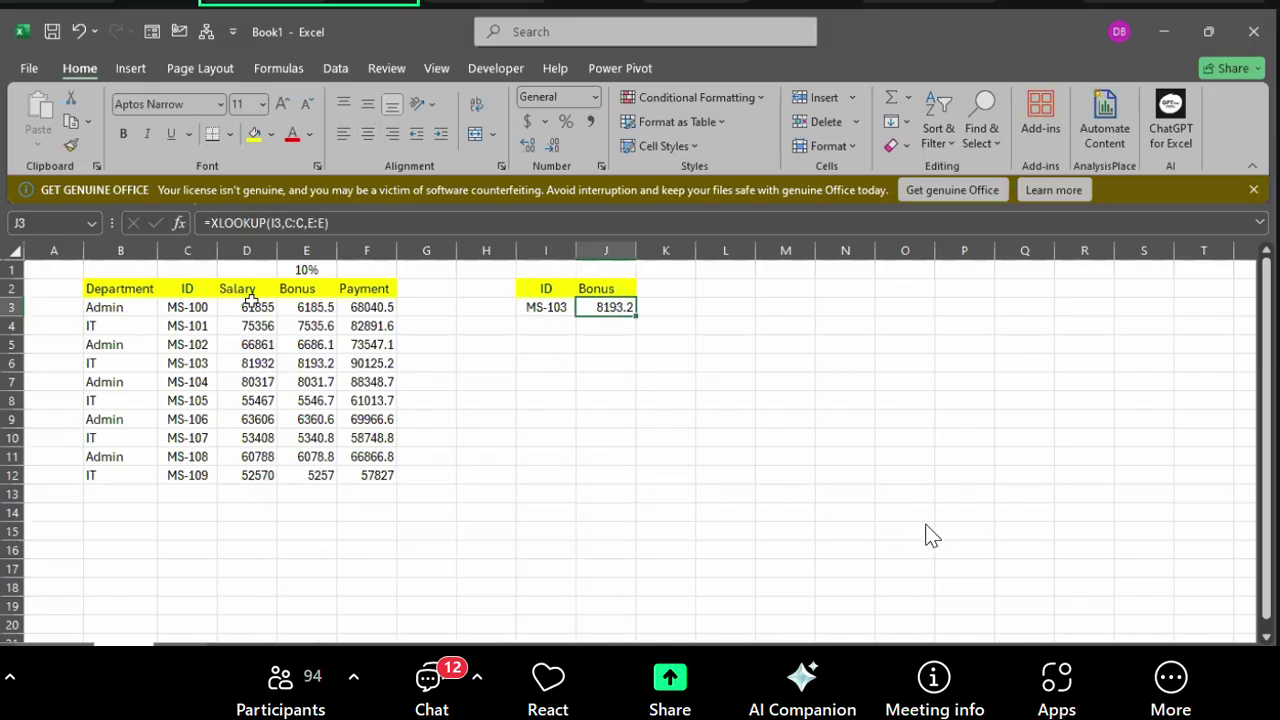
pyautogui.click(245, 289)
pyautogui.click(603, 307)
pyautogui.click(578, 223)
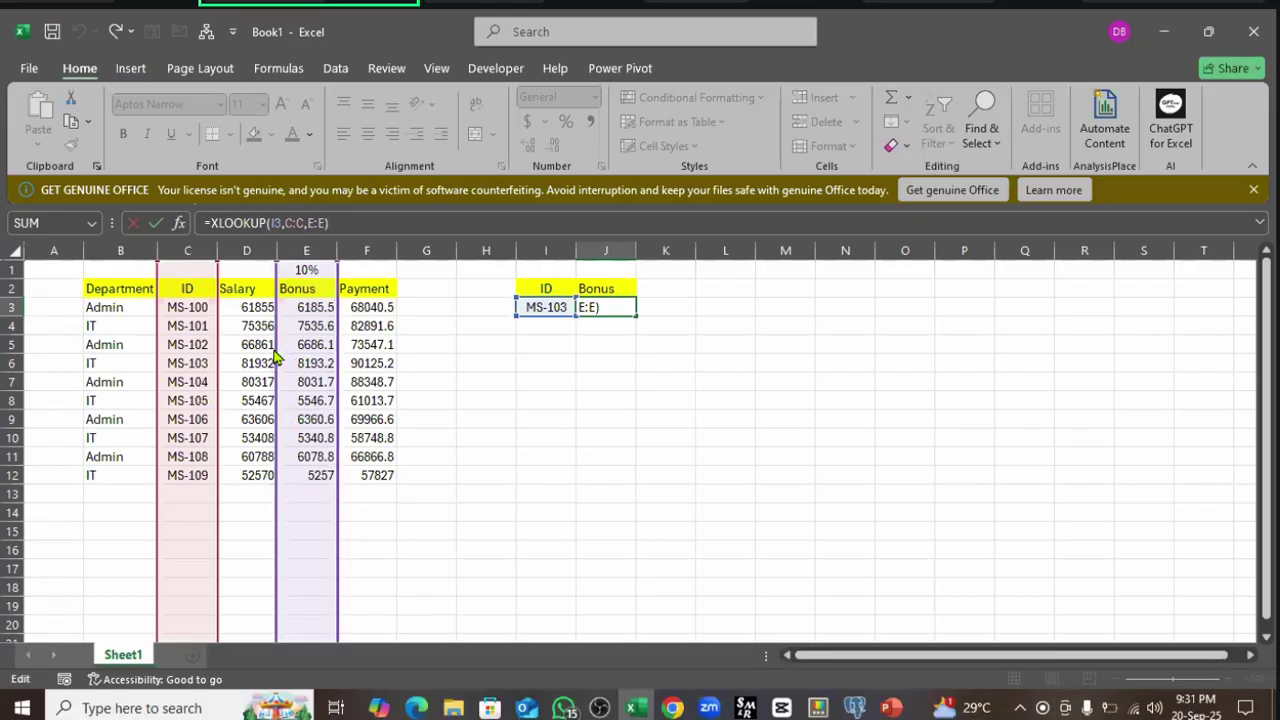
pyautogui.moveTo(282, 349); pyautogui.dragTo(257, 357)
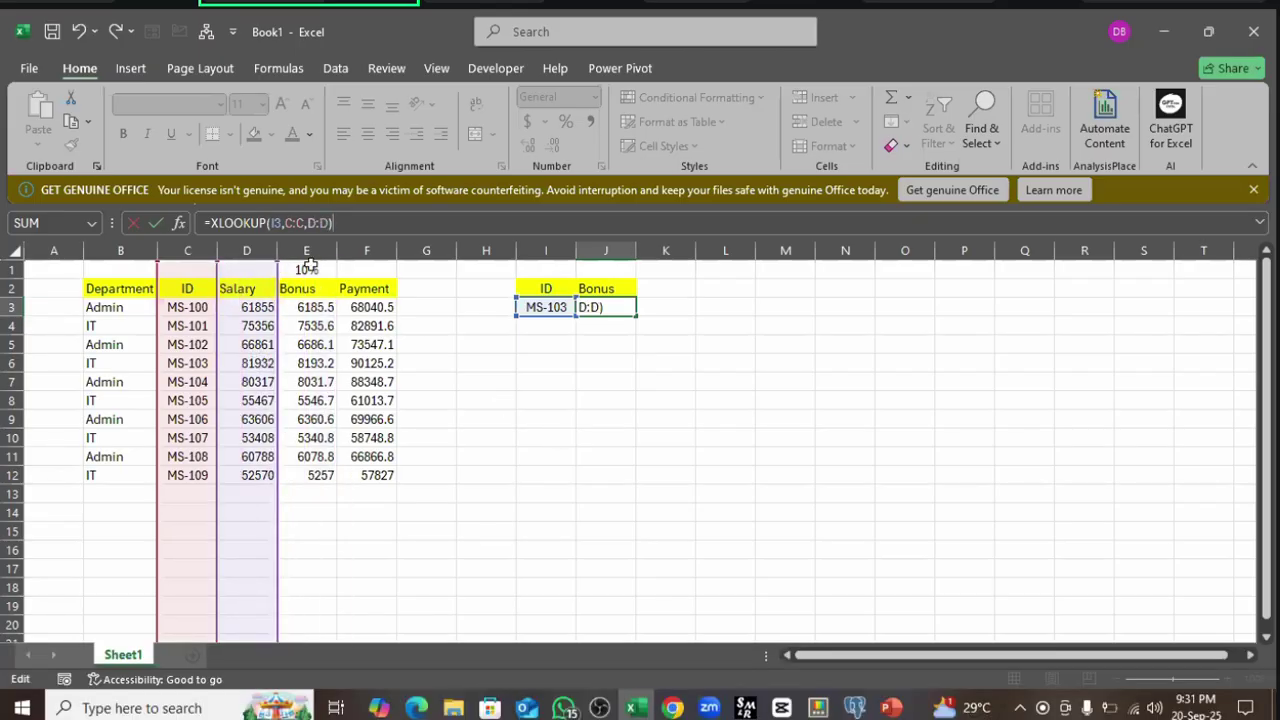
pyautogui.moveTo(280, 344); pyautogui.dragTo(252, 366)
pyautogui.press('Return')
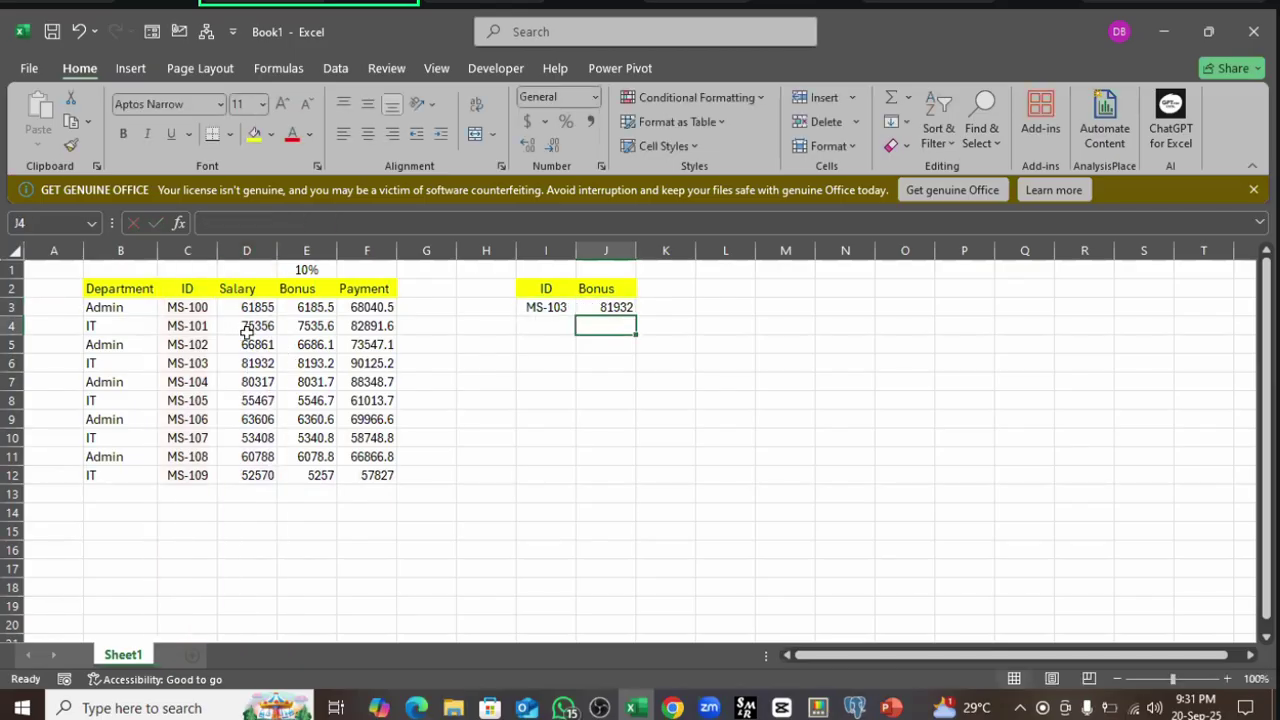
# - Switch the return array of the J3 lookup to the Payment column, F:F
pyautogui.click(548, 307)
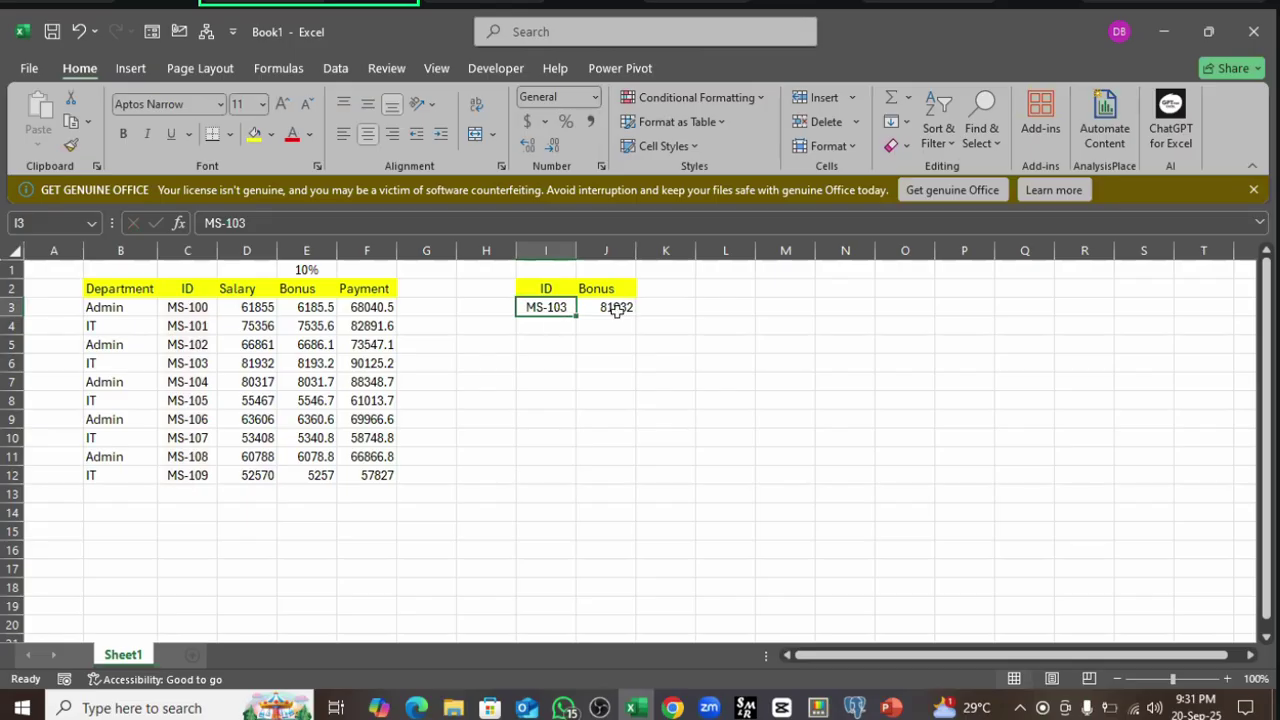
pyautogui.click(612, 307)
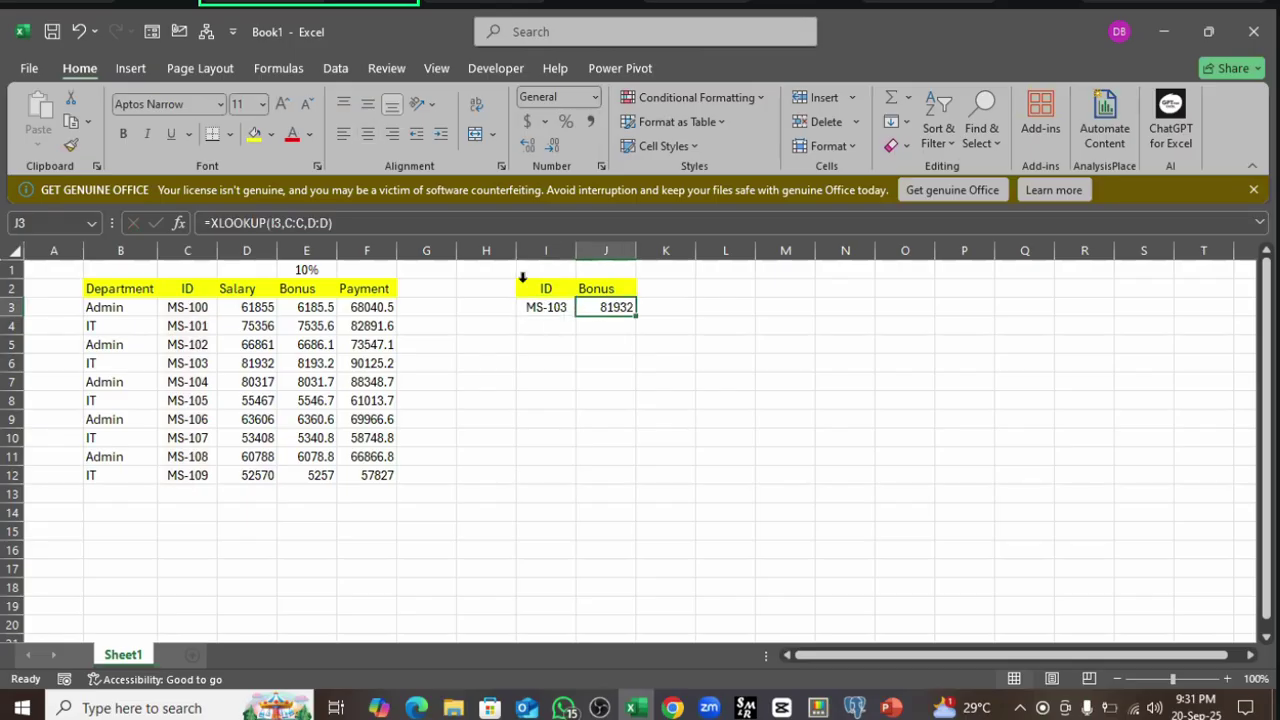
pyautogui.click(361, 223)
pyautogui.moveTo(280, 347); pyautogui.dragTo(367, 338)
pyautogui.press('Return')
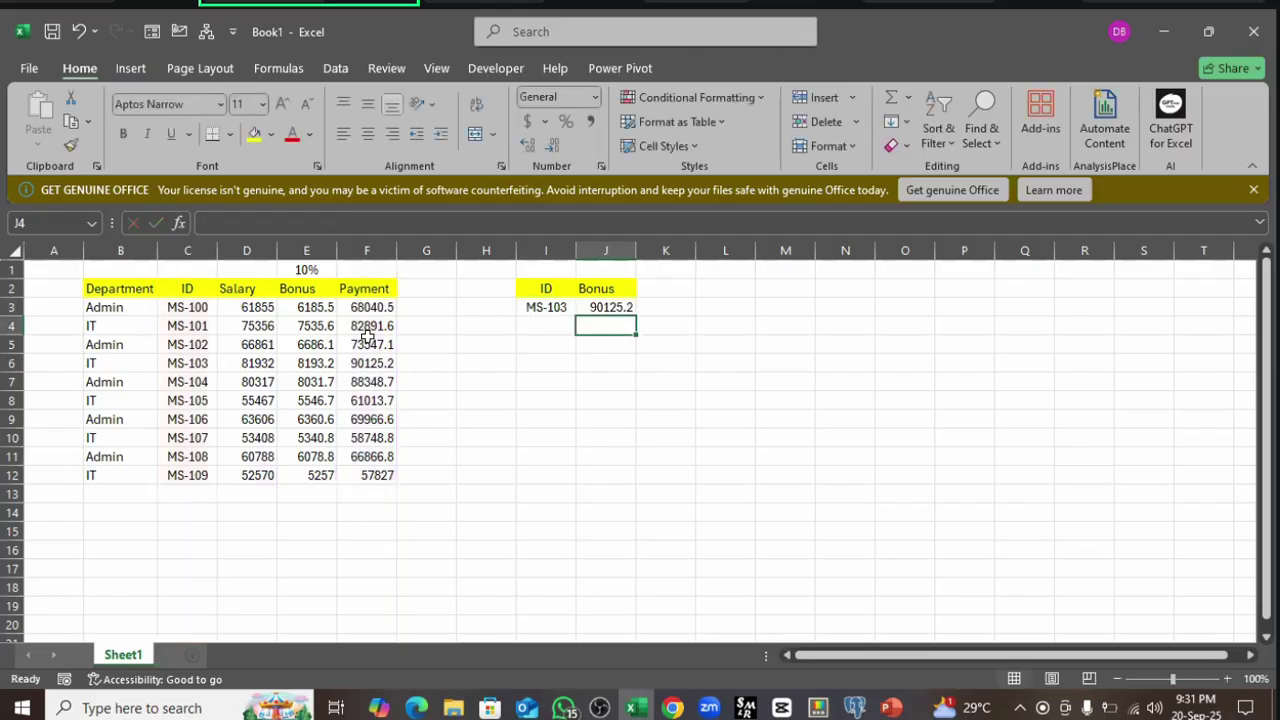
# - Compare the matching record in B6:F6 with the J3 result and inspect the ranges referenced by the formula
pyautogui.click(612, 309)
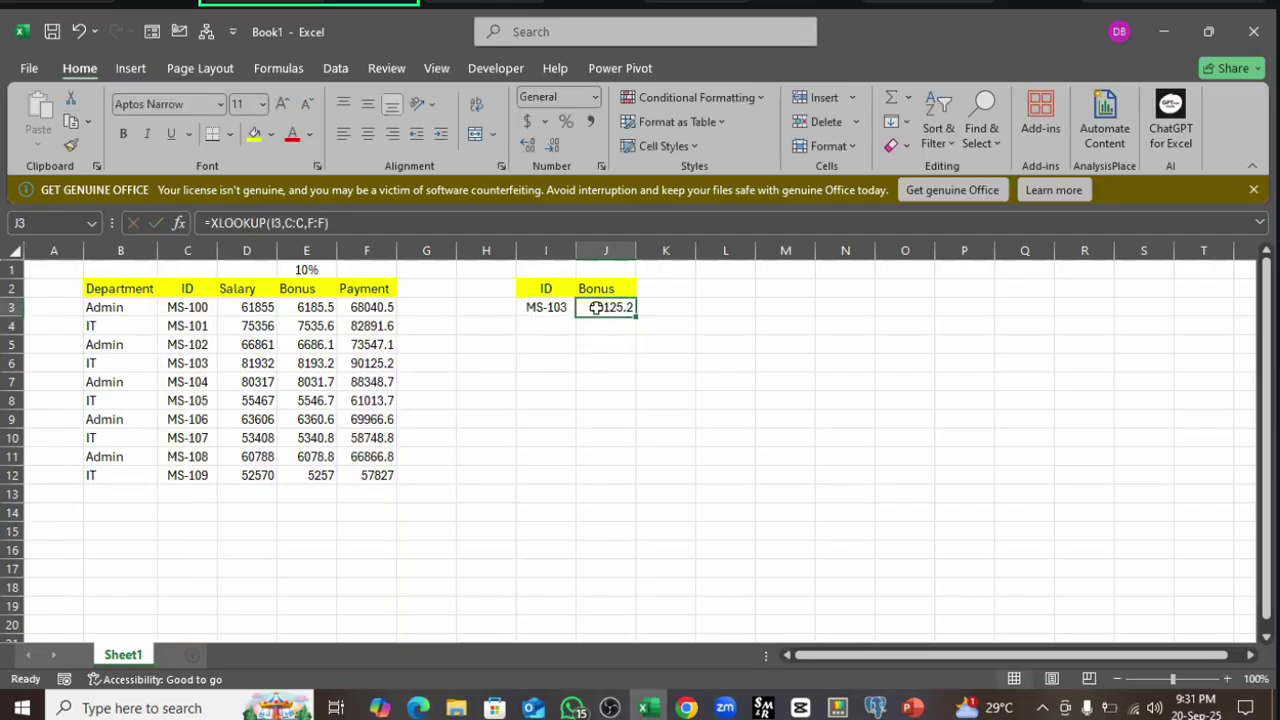
pyautogui.moveTo(366, 367); pyautogui.dragTo(97, 363)
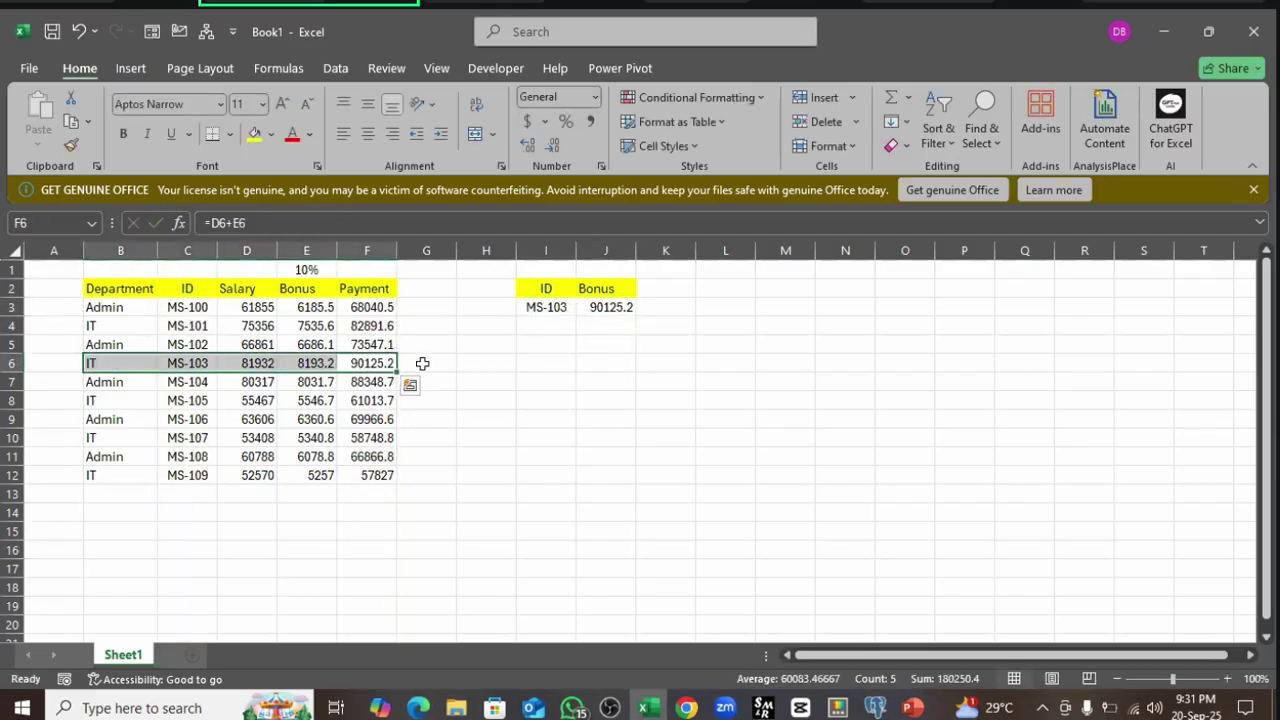
pyautogui.click(381, 364)
pyautogui.click(600, 309)
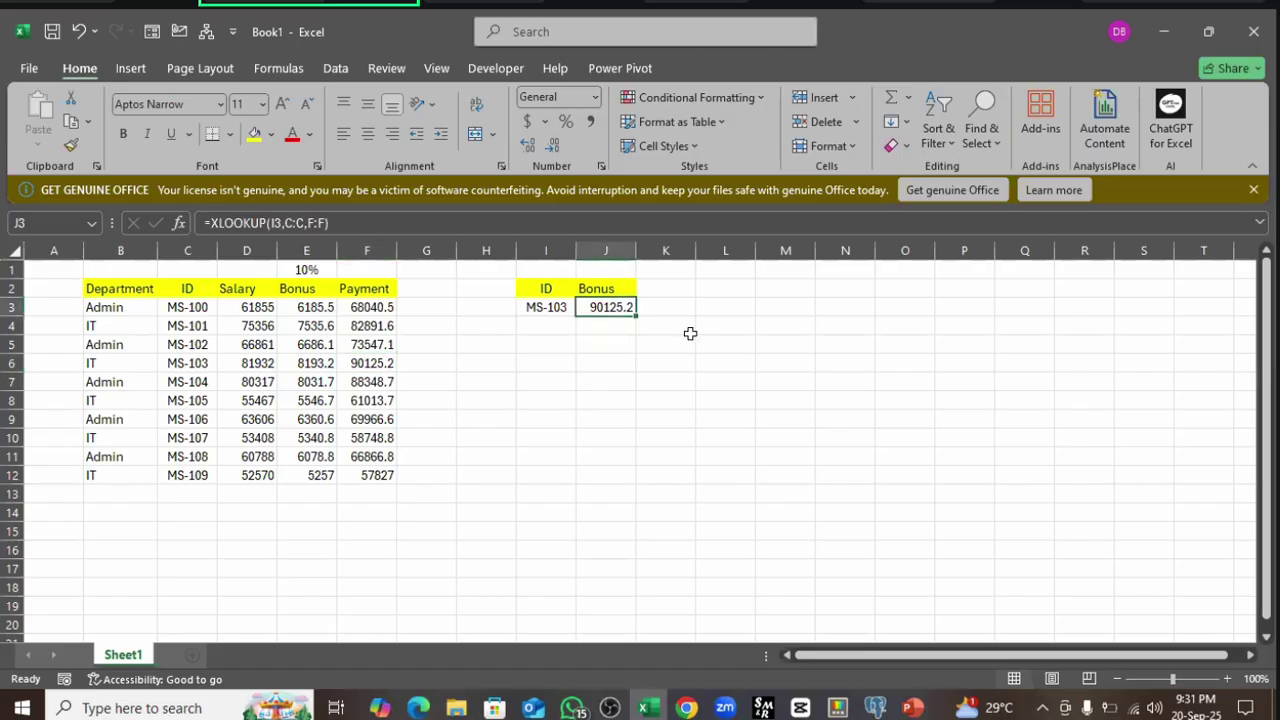
pyautogui.click(496, 222)
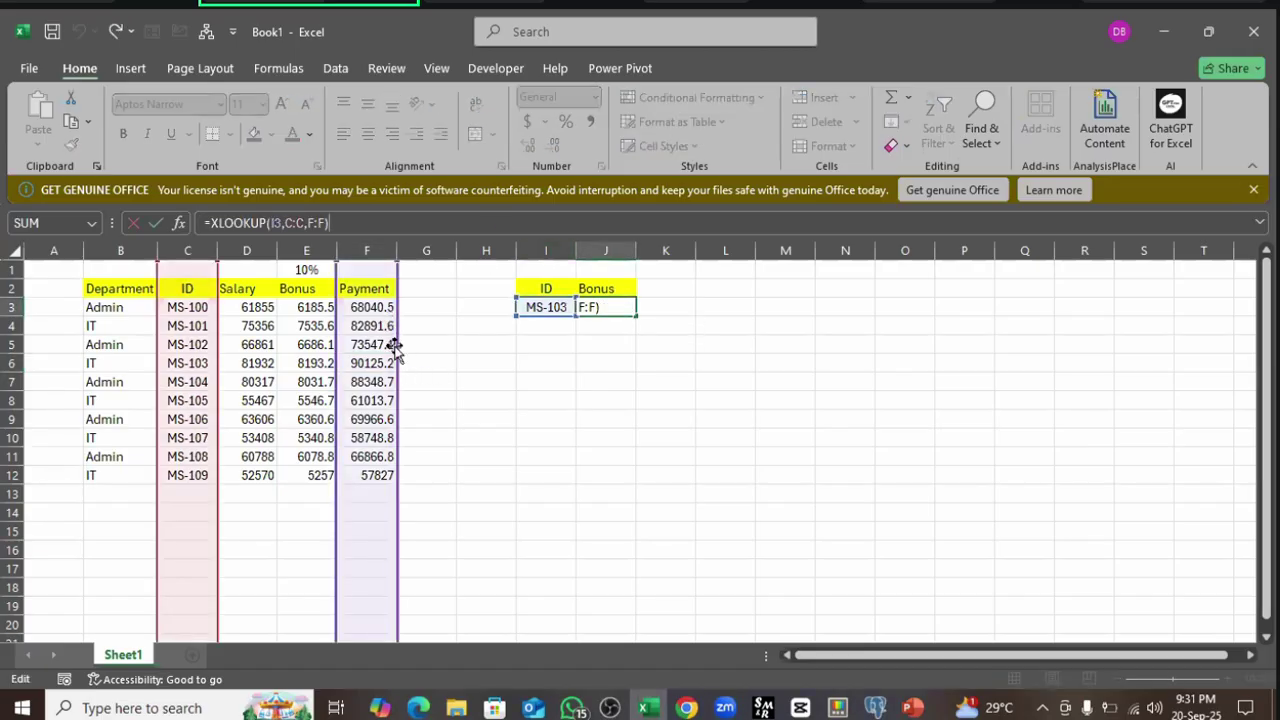
pyautogui.moveTo(396, 343)
pyautogui.mouseDown()
pyautogui.moveTo(407, 354)
pyautogui.moveTo(264, 352)
pyautogui.moveTo(376, 352)
pyautogui.mouseUp()
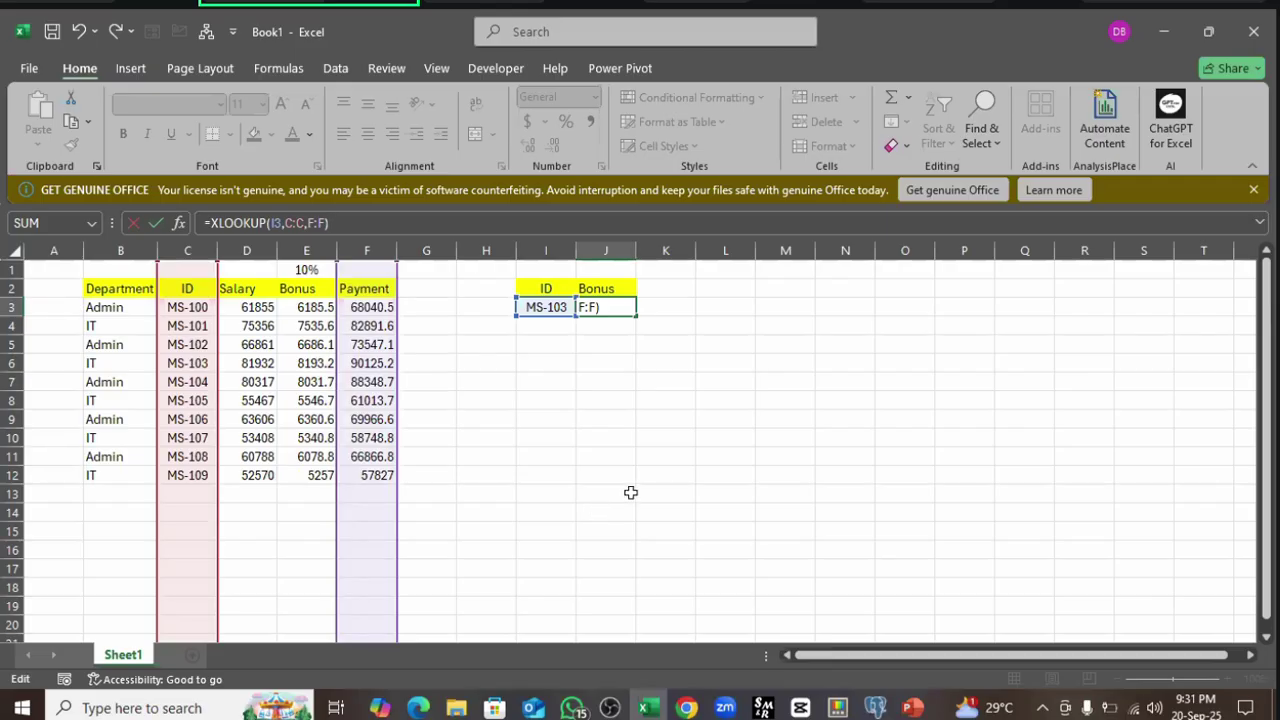
pyautogui.click(612, 404)
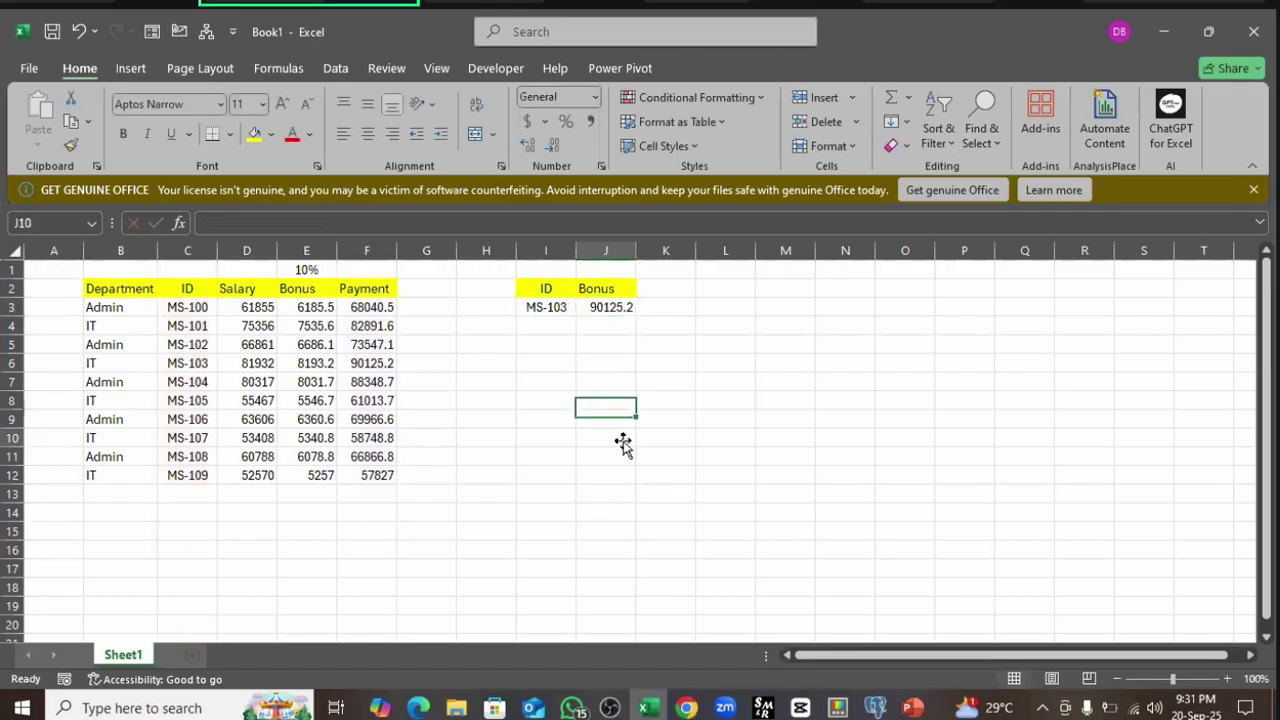
pyautogui.click(614, 434)
# - Review the lookup ID in I3, the source IDs in C3:C12 and the formula in J3
pyautogui.click(550, 306)
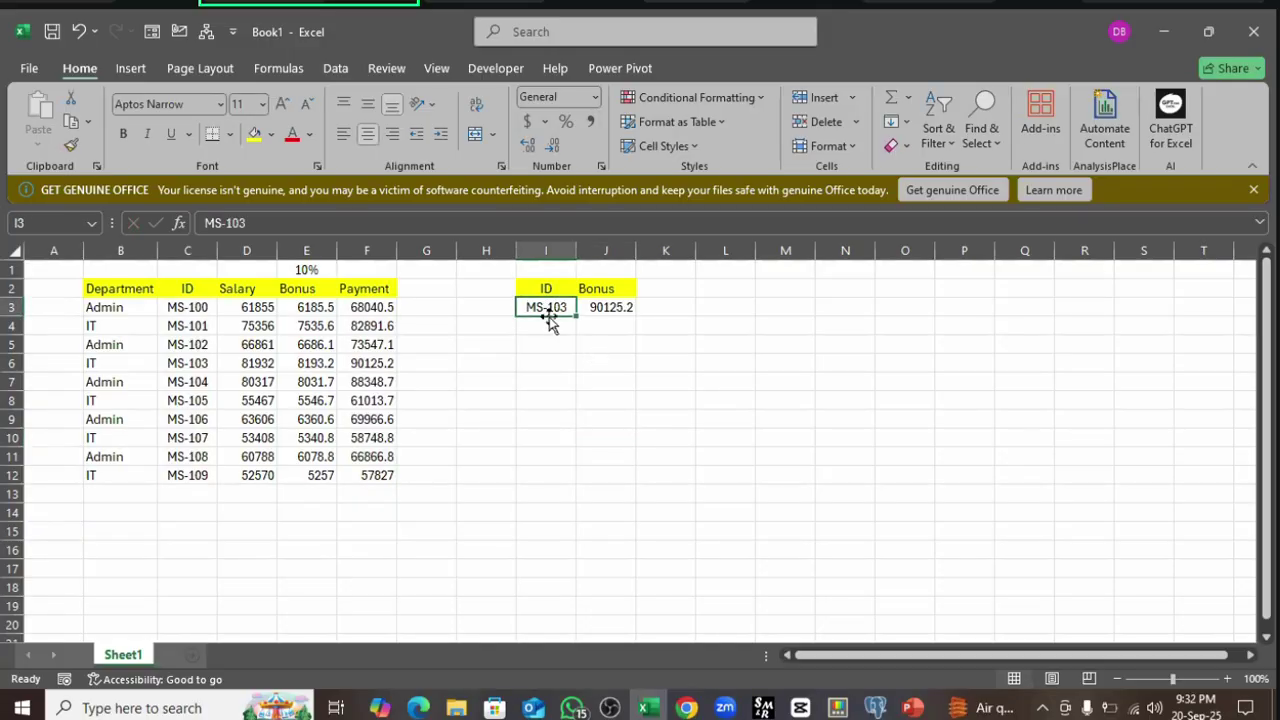
pyautogui.moveTo(180, 310); pyautogui.dragTo(188, 476)
pyautogui.click(606, 307)
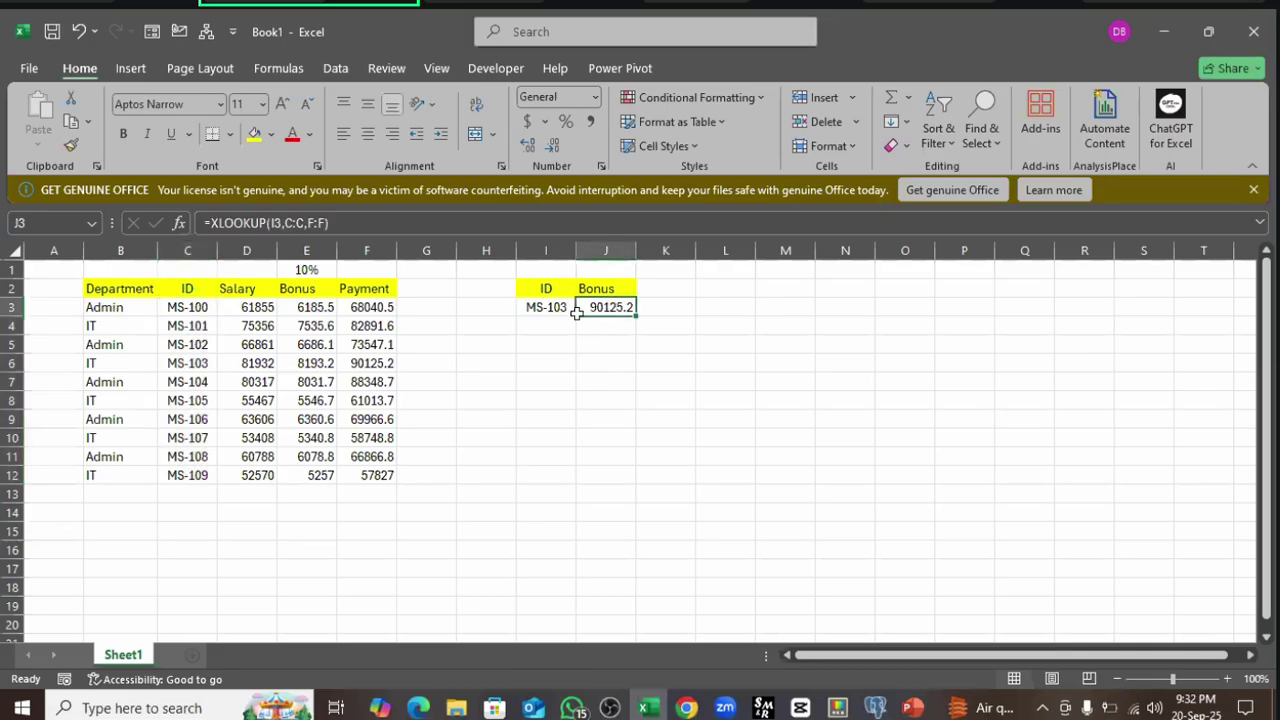
# - Add data validation to I3 that allows a List with the source =$C$3:$C$12
pyautogui.click(562, 307)
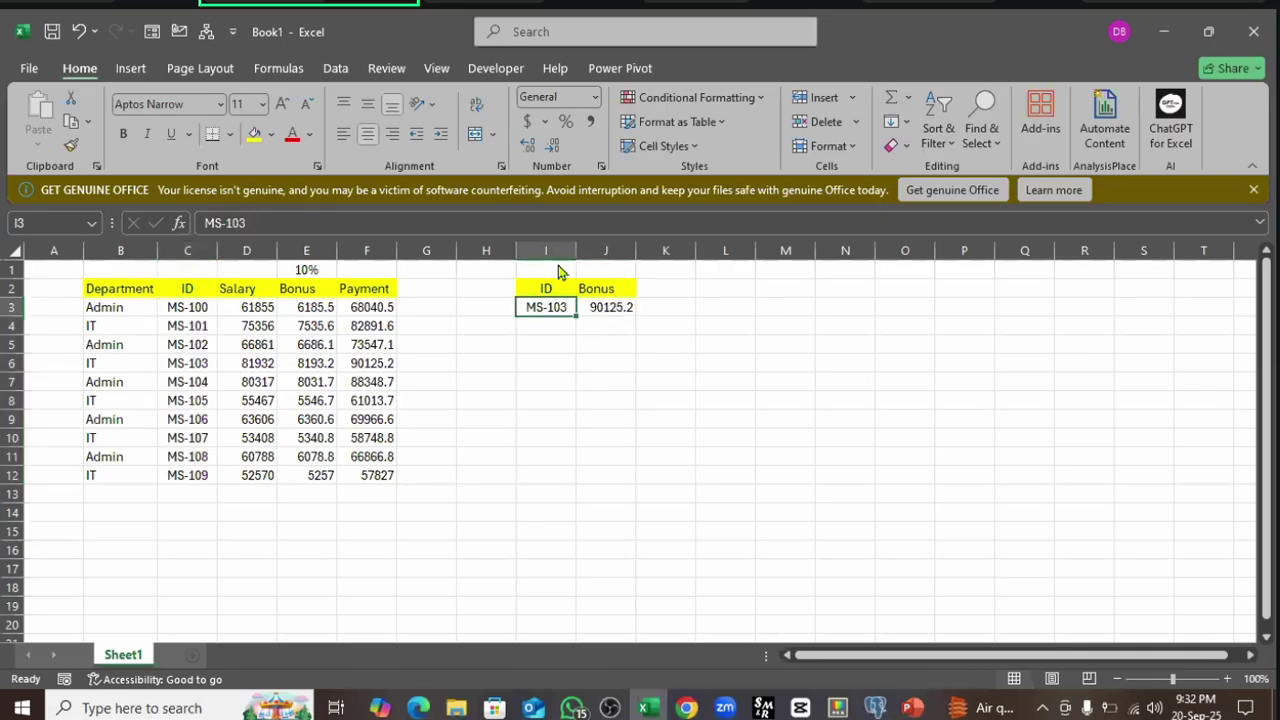
pyautogui.click(338, 72)
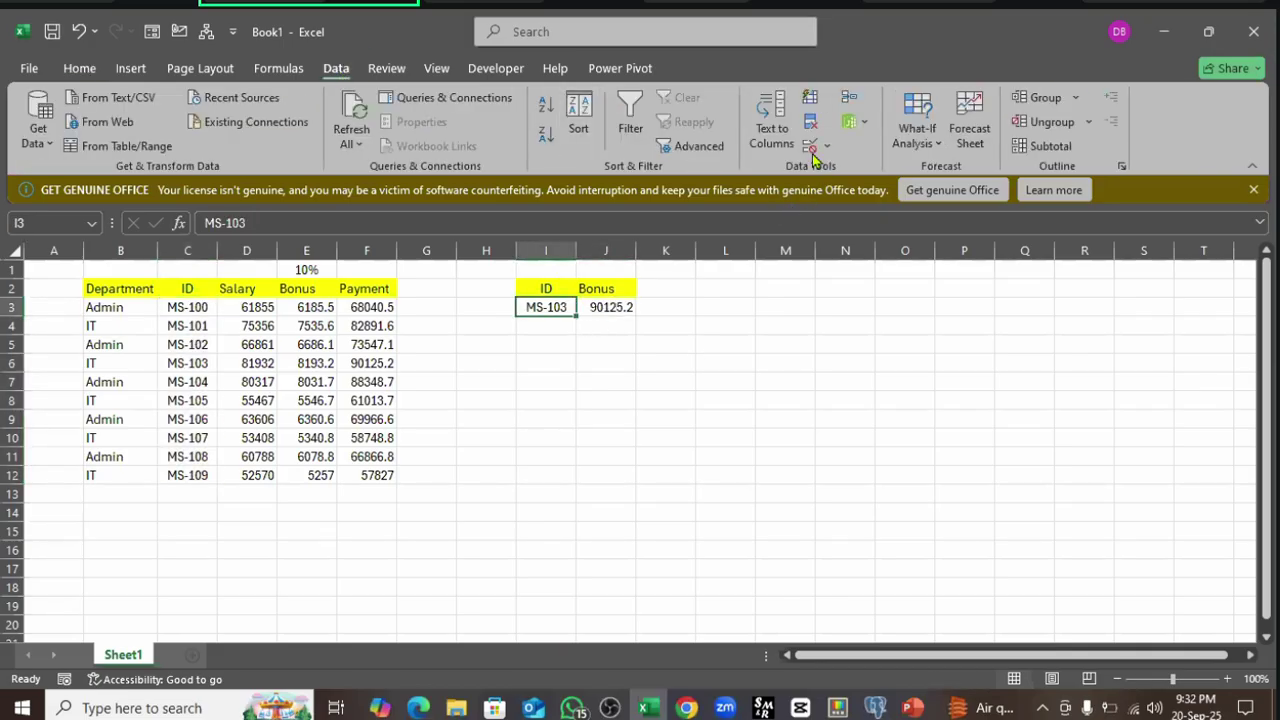
pyautogui.click(811, 148)
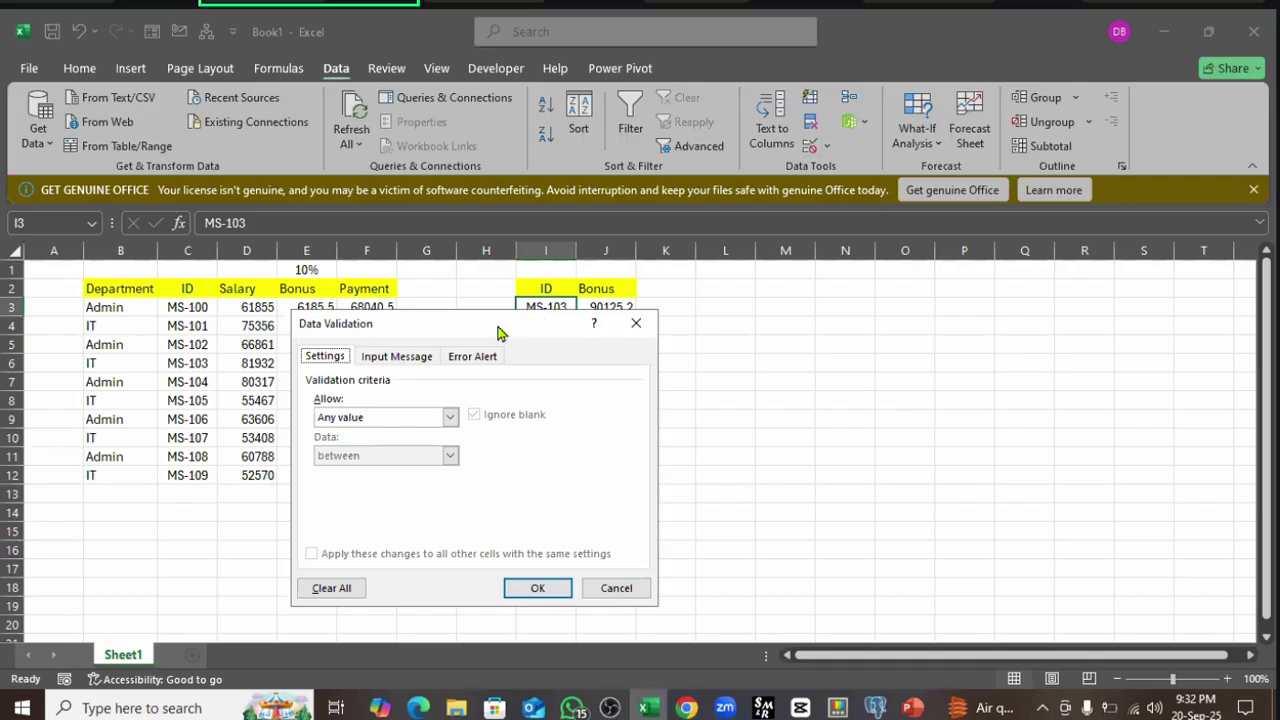
pyautogui.moveTo(519, 333); pyautogui.dragTo(875, 205)
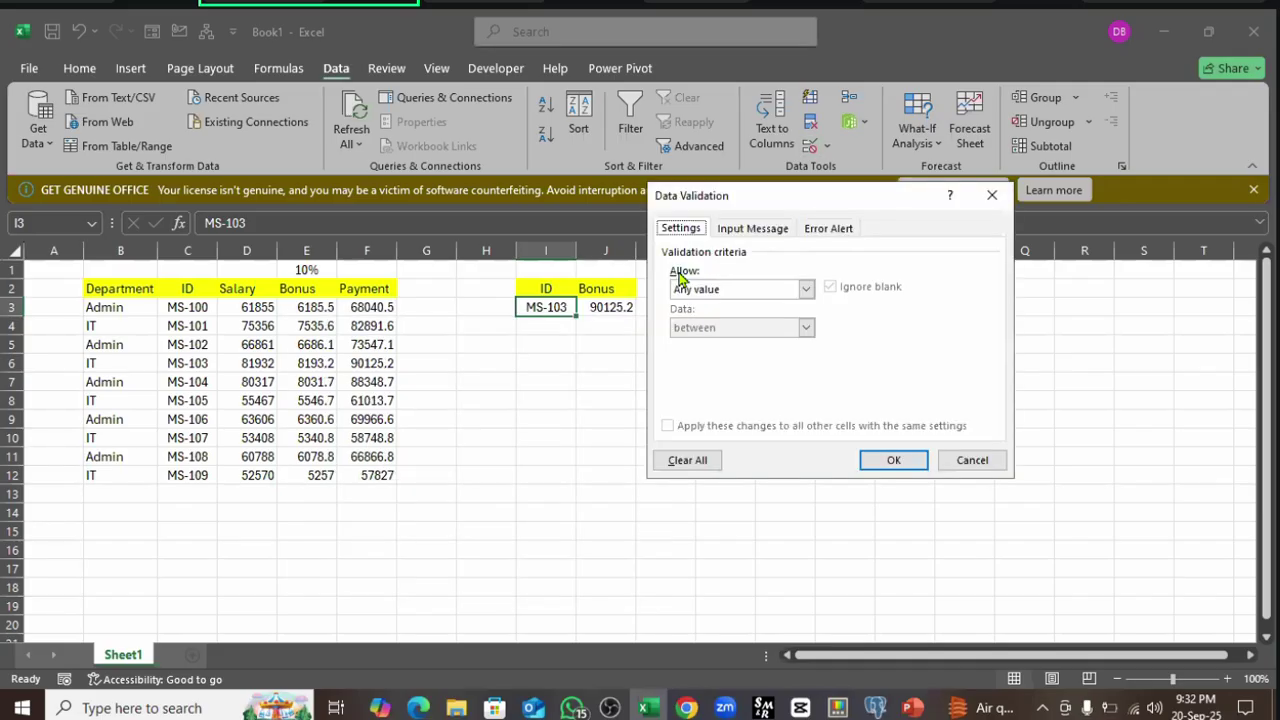
pyautogui.click(741, 292)
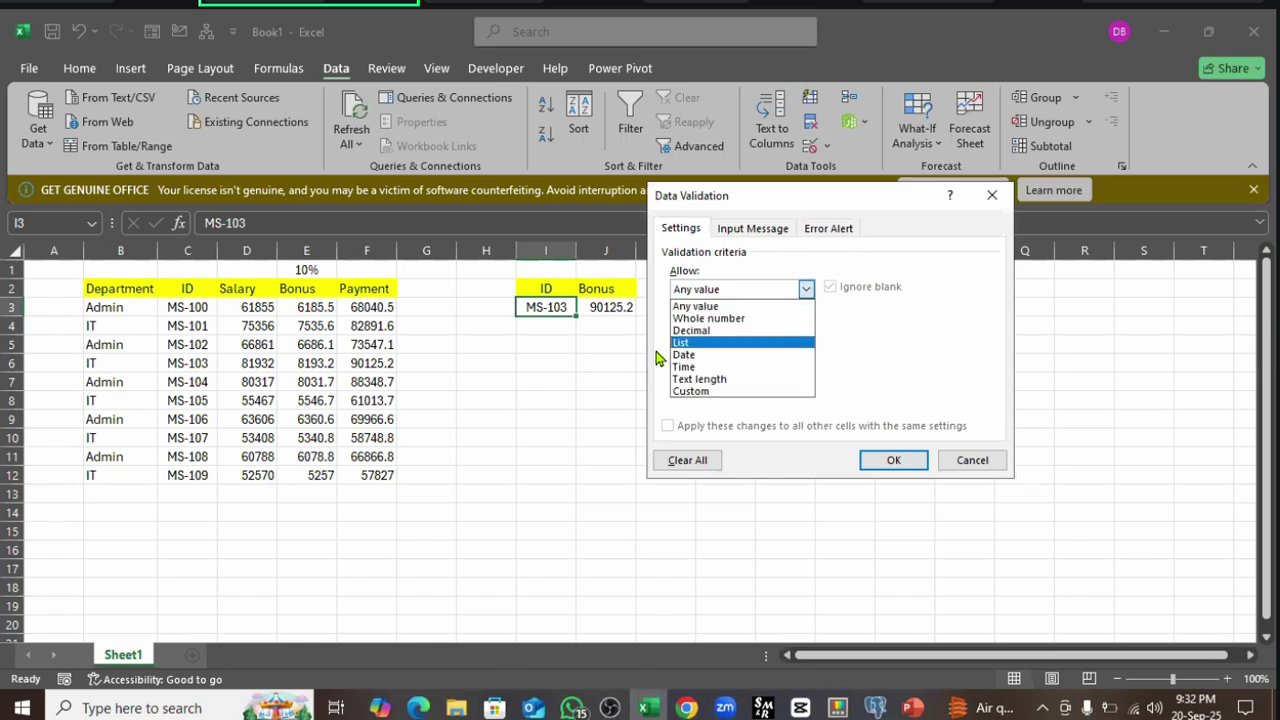
pyautogui.click(690, 342)
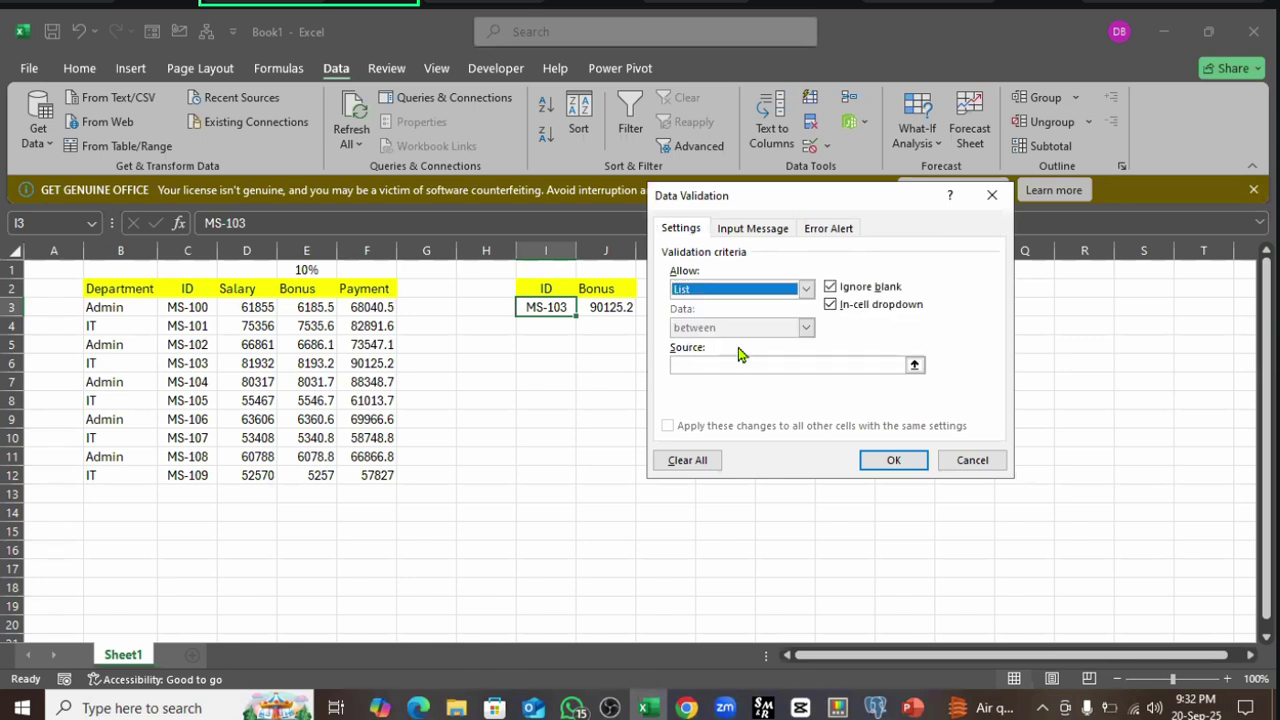
pyautogui.click(710, 366)
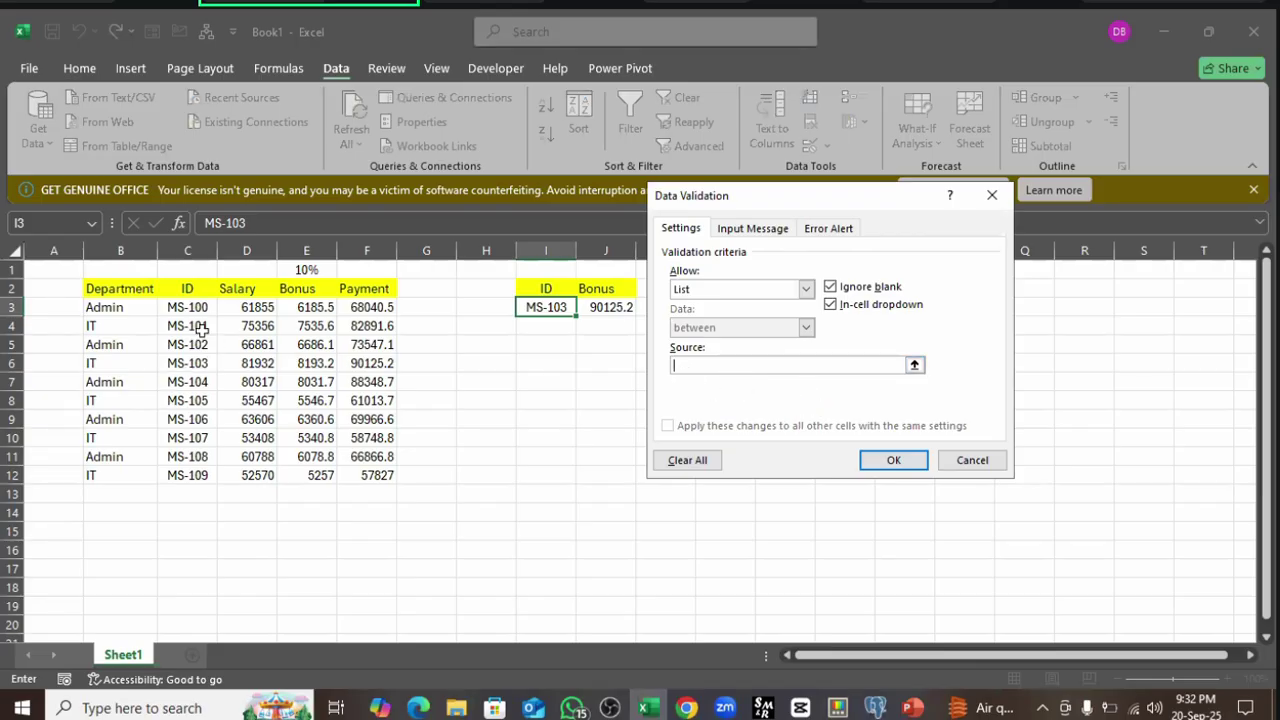
pyautogui.moveTo(189, 307); pyautogui.dragTo(192, 472)
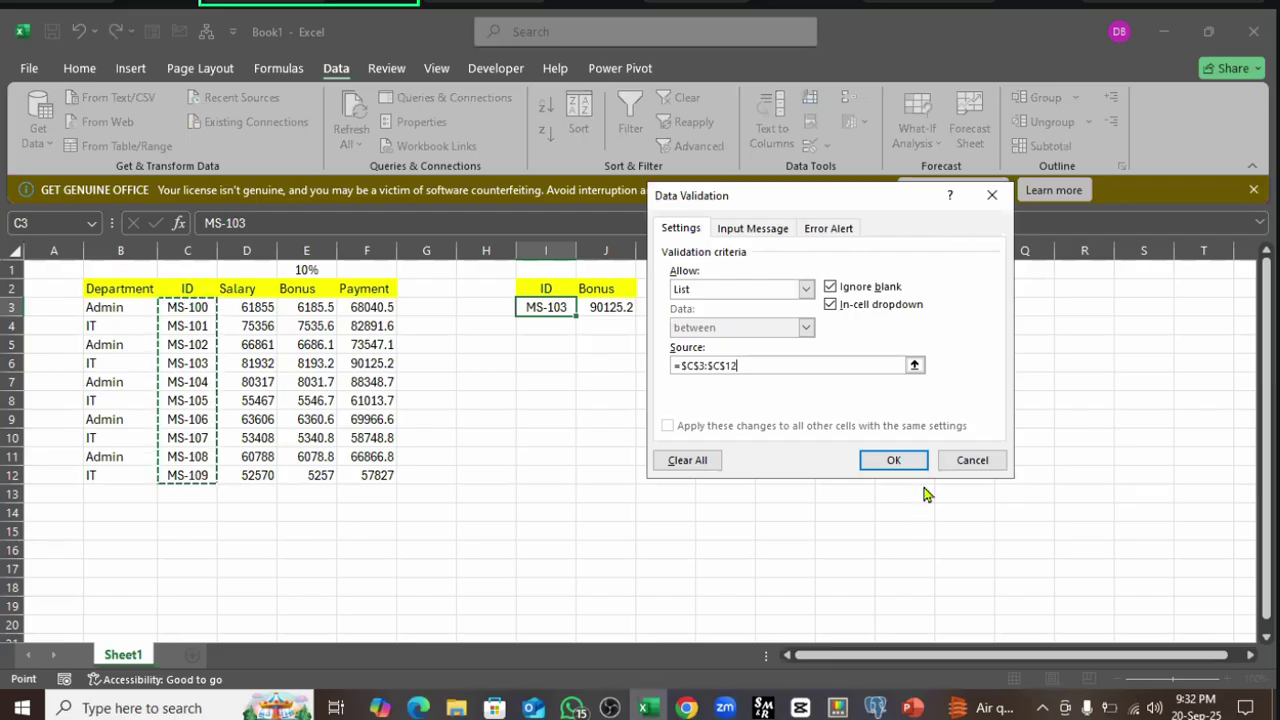
pyautogui.click(895, 462)
pyautogui.click(610, 415)
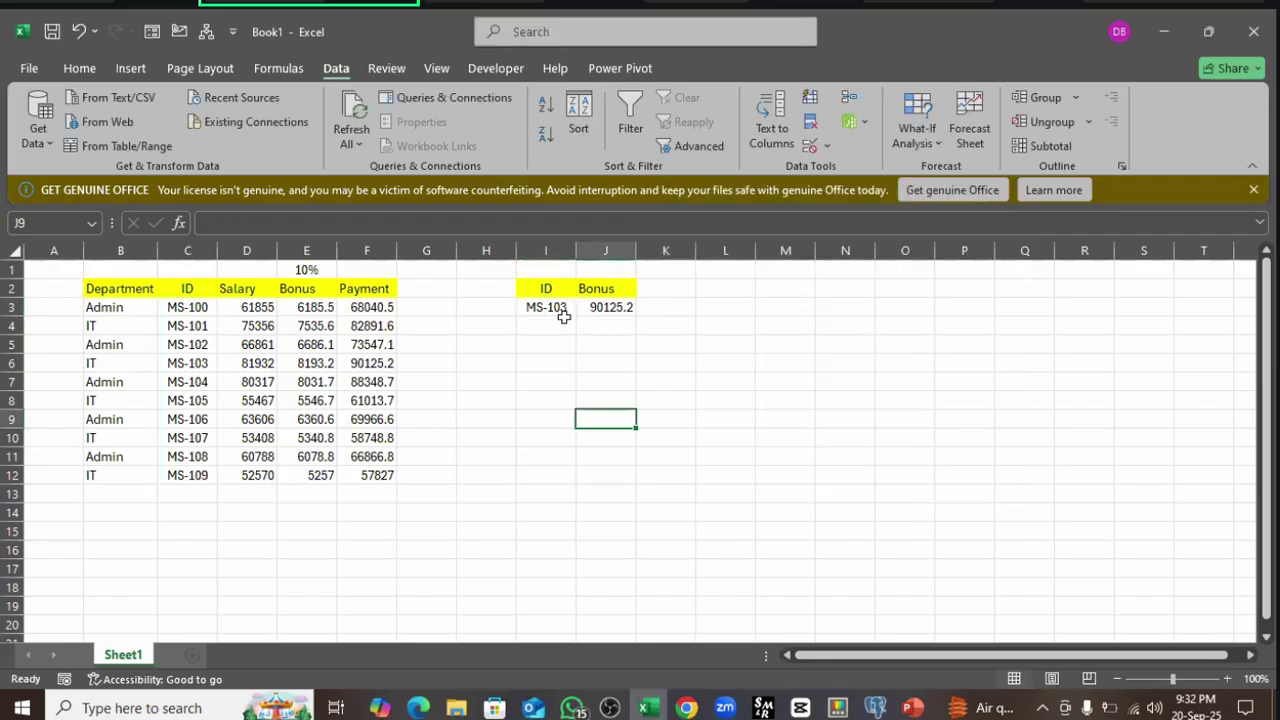
# - Choose the ID listed in C10 from the new drop-down list in I3
pyautogui.click(558, 310)
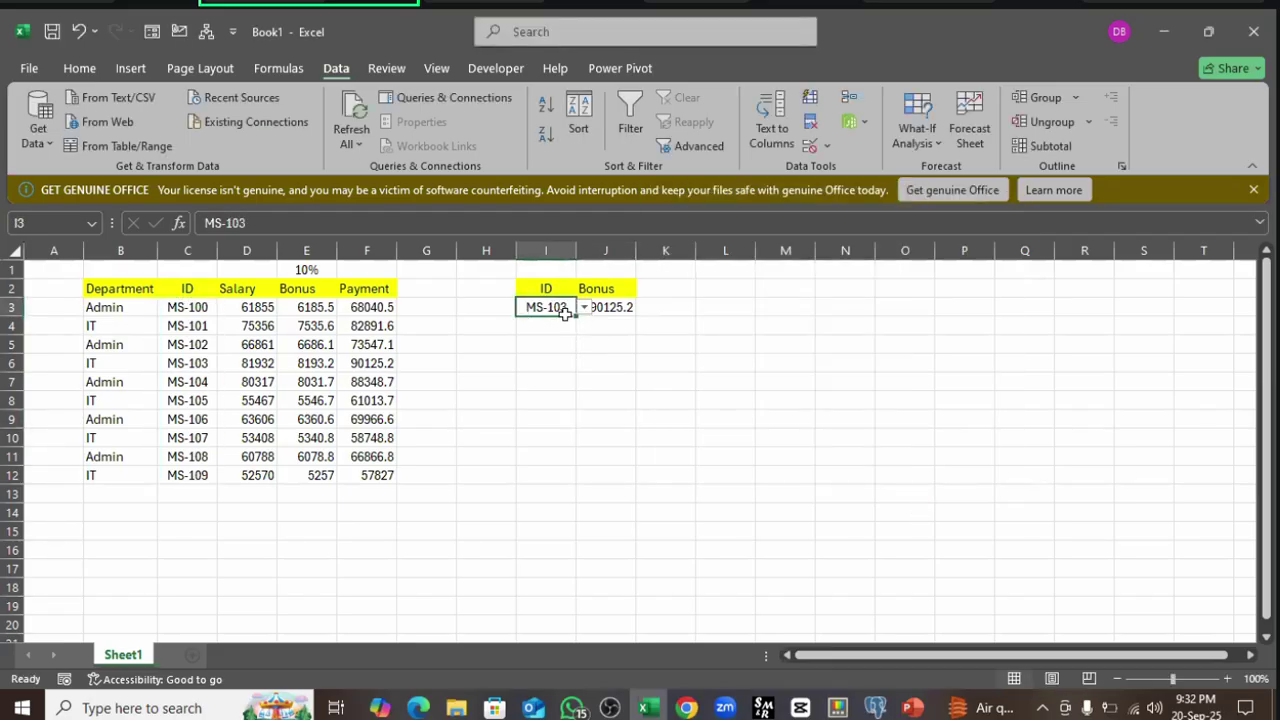
pyautogui.click(585, 310)
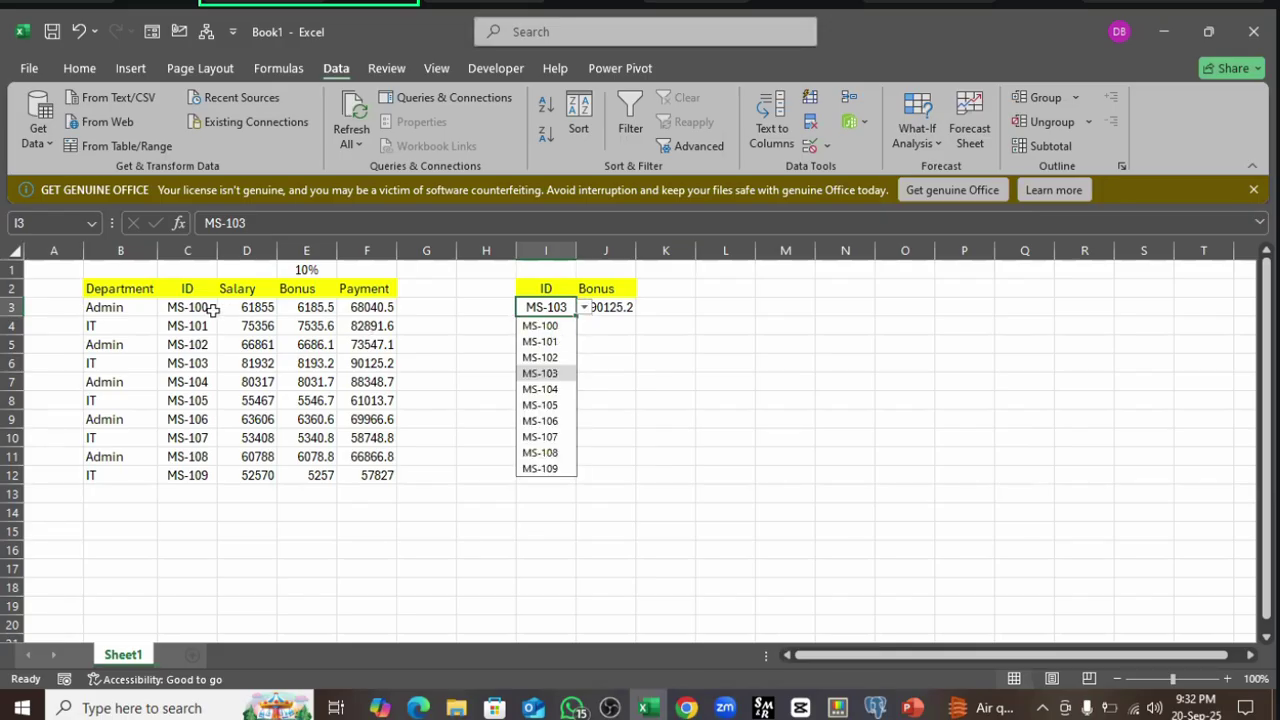
pyautogui.click(541, 434)
# - Set the XLOOKUP return array in J3 back to the Bonus column, E:E
pyautogui.click(620, 307)
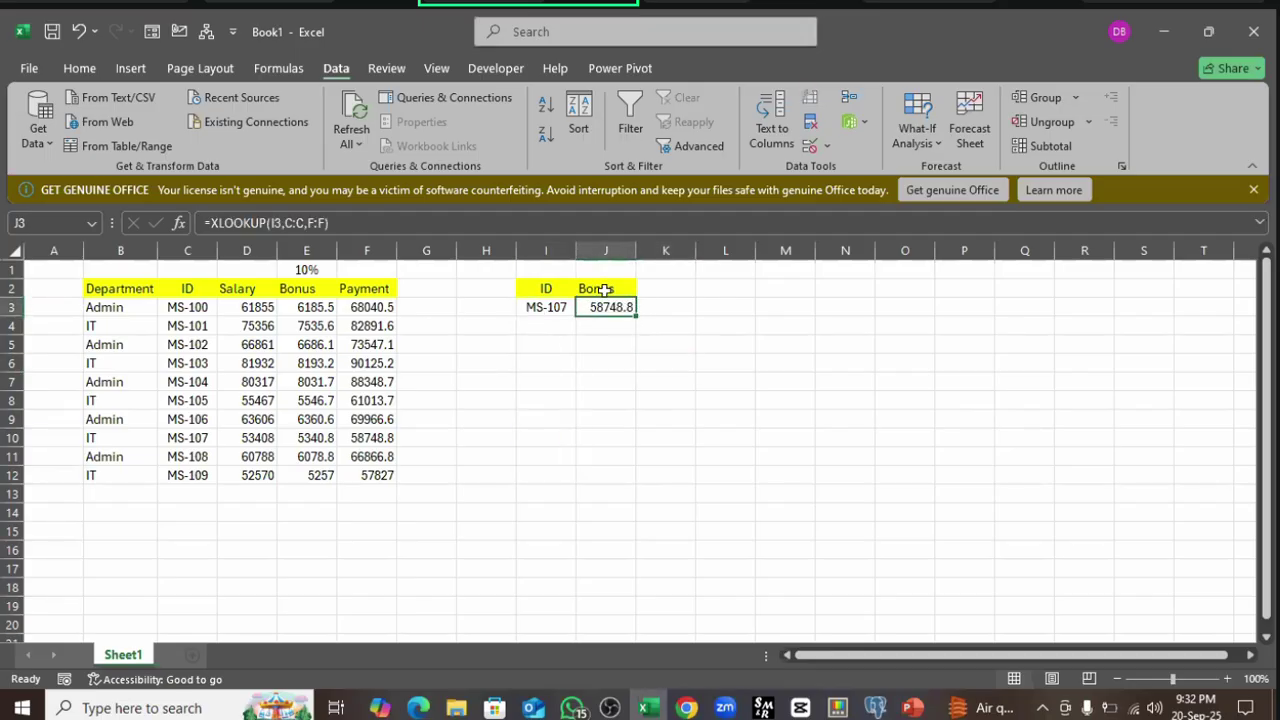
pyautogui.press('F2')
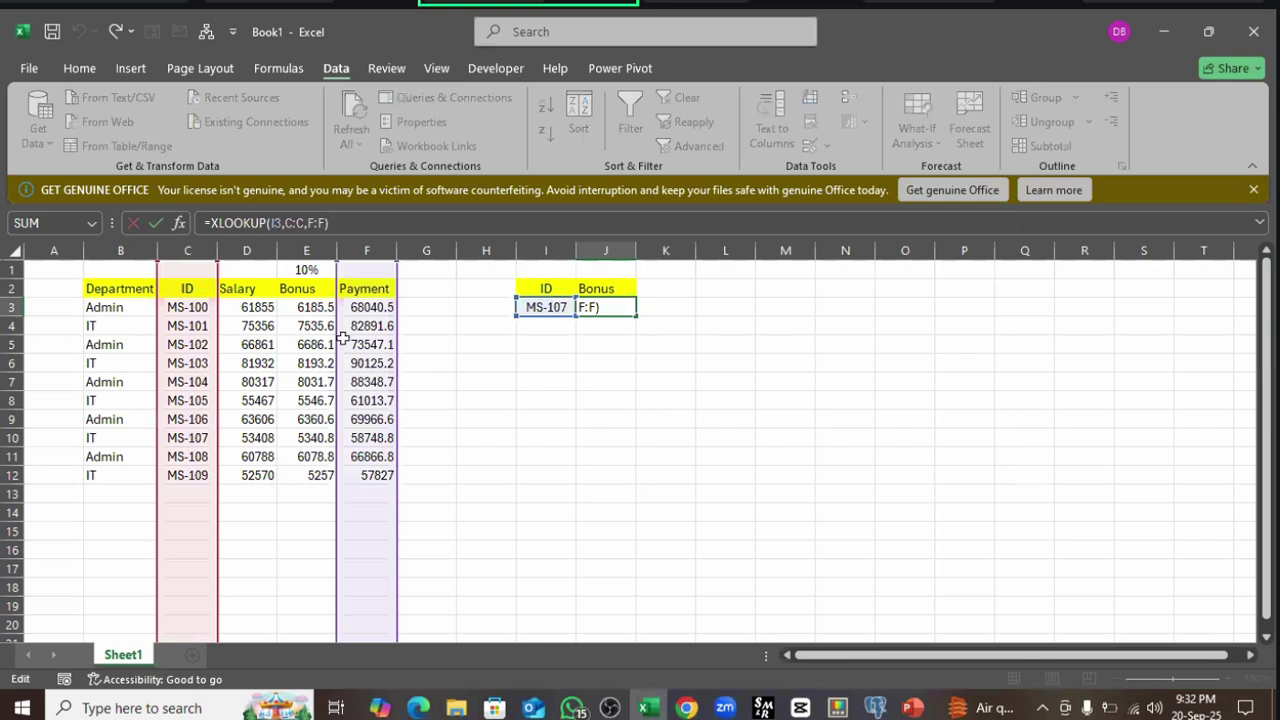
pyautogui.moveTo(330, 345); pyautogui.dragTo(305, 345)
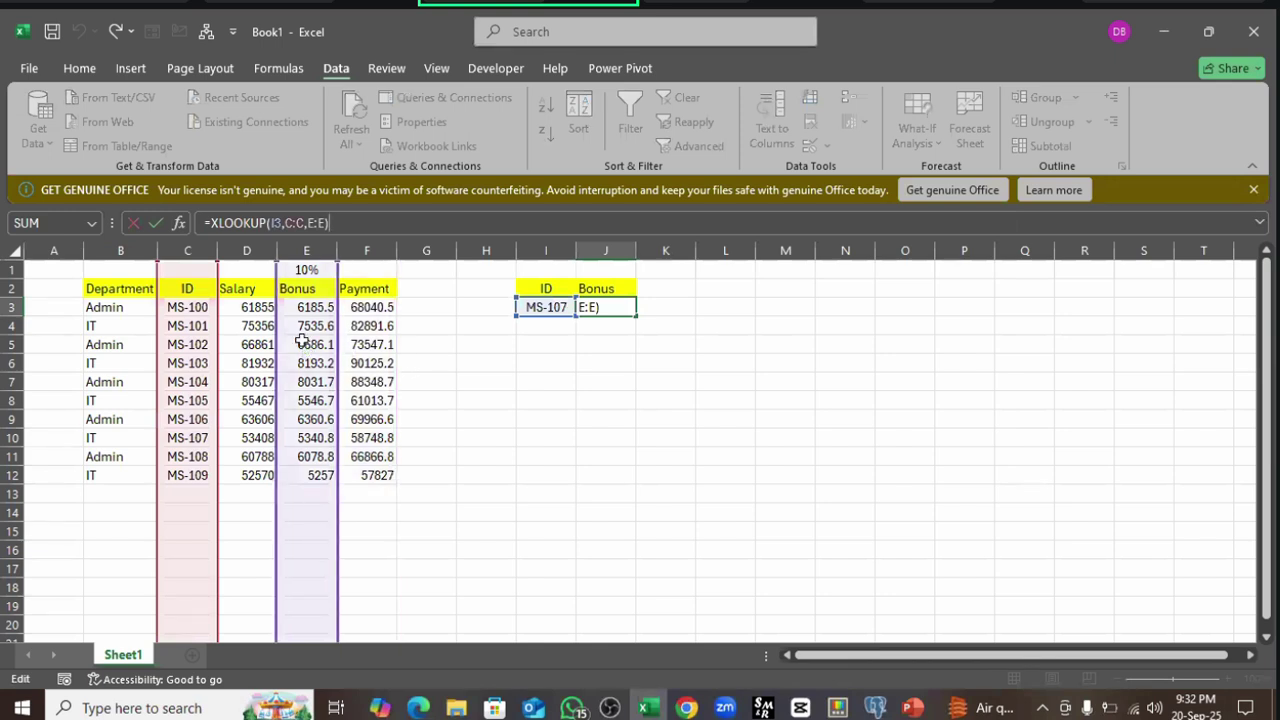
pyautogui.click(555, 363)
# - Select the ID listed in C4 from the I3 drop-down to test the bonus lookup
pyautogui.click(563, 307)
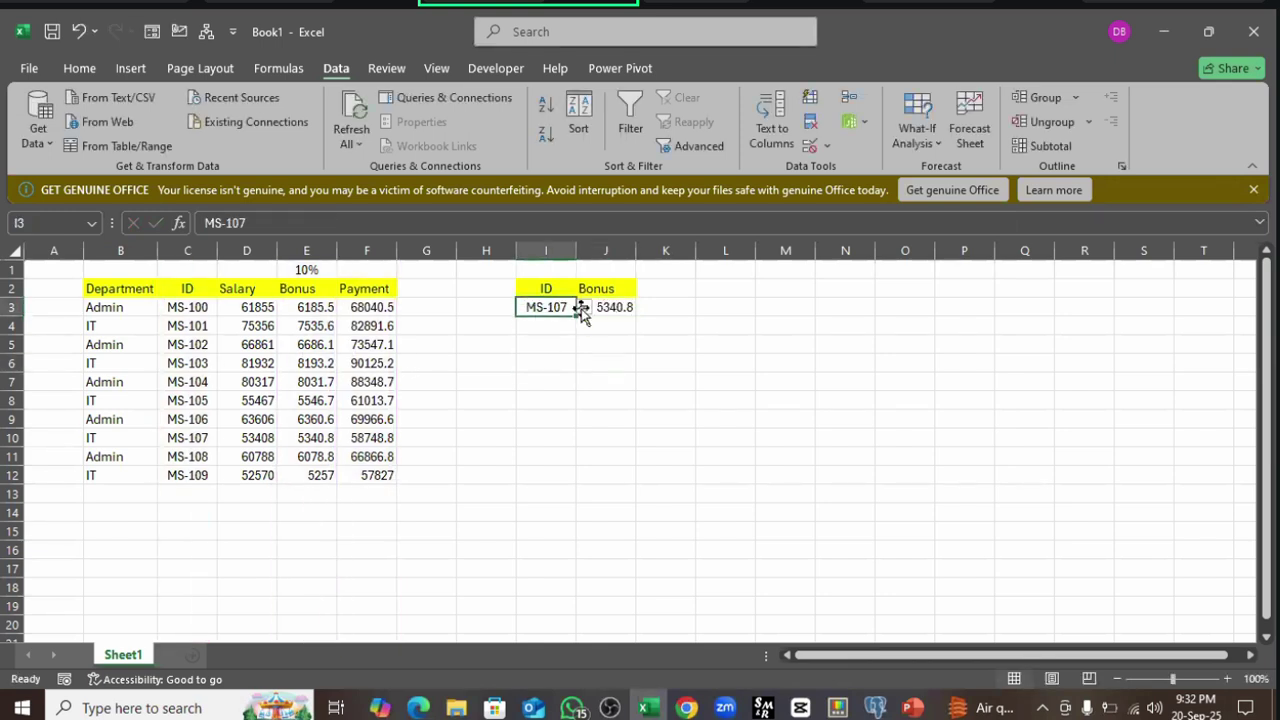
pyautogui.click(584, 307)
pyautogui.click(550, 339)
pyautogui.click(649, 357)
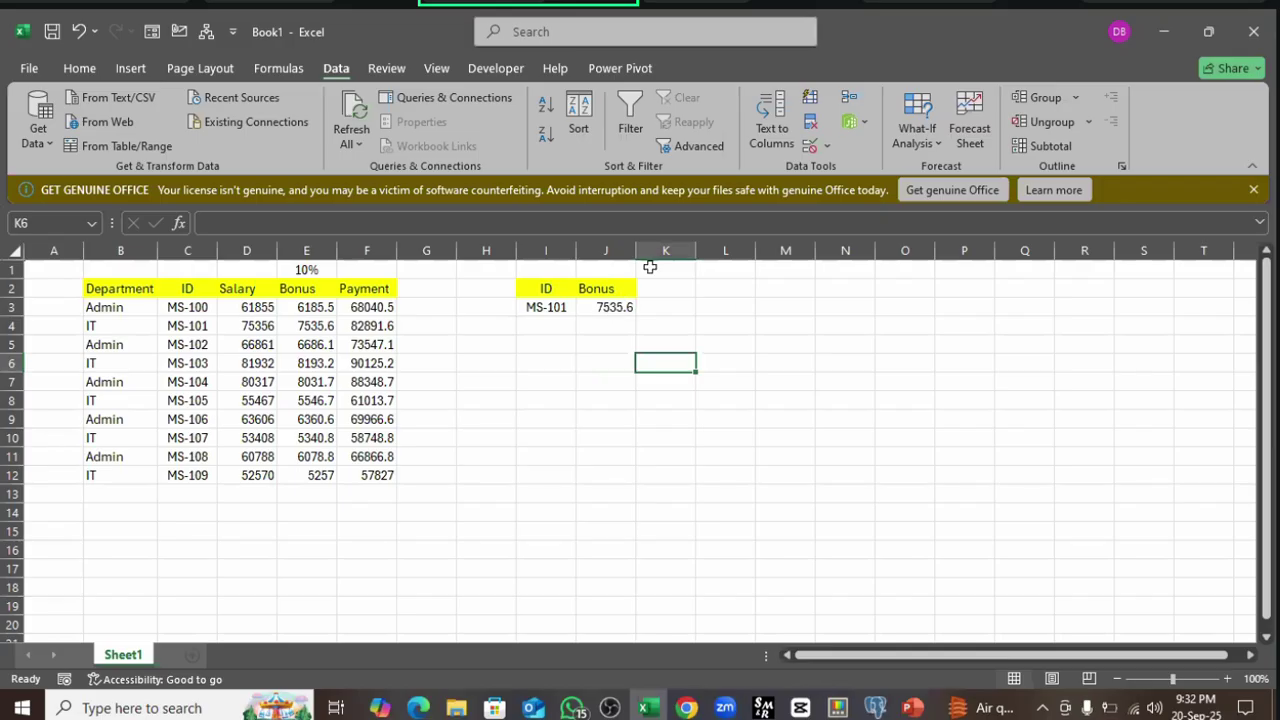
# - Widen column J to about twice its width and center its contents horizontally
pyautogui.moveTo(636, 254); pyautogui.dragTo(694, 254)
pyautogui.click(614, 254)
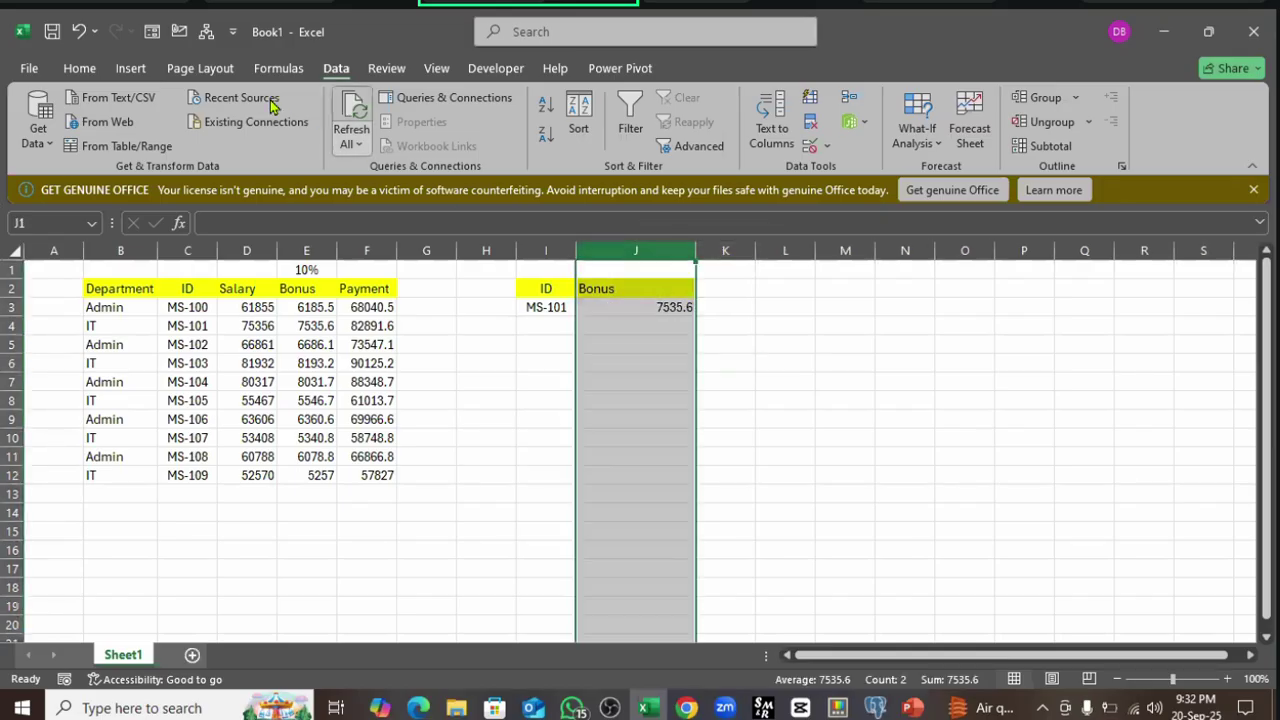
pyautogui.click(79, 68)
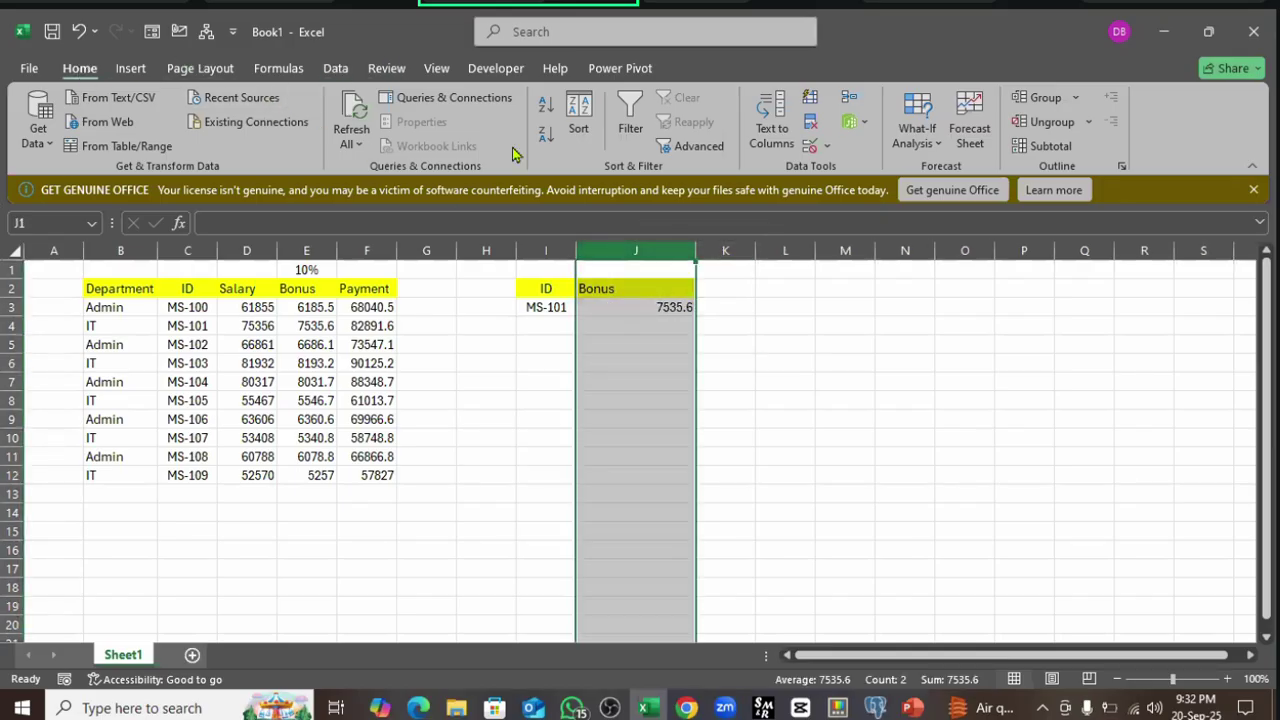
pyautogui.click(368, 133)
pyautogui.click(785, 325)
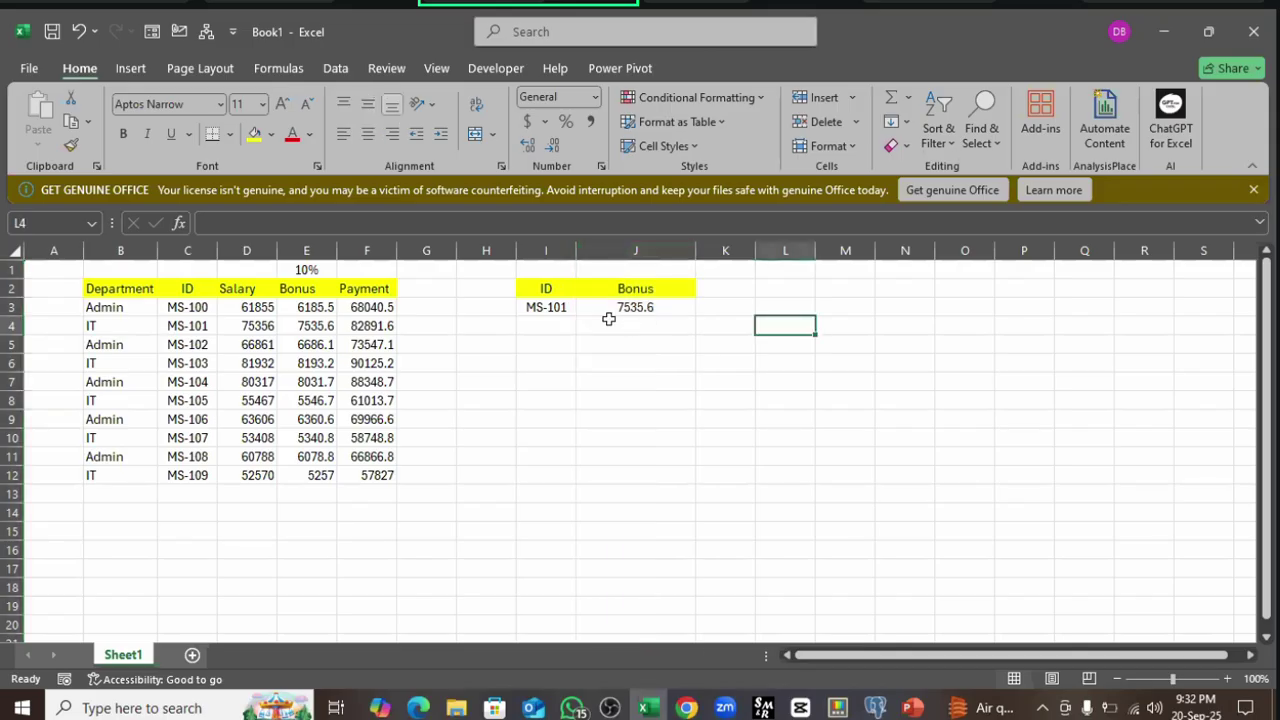
# - Choose the ID listed in C11 from the I3 drop-down list and check the bonus lookup in J3
pyautogui.click(558, 292)
pyautogui.click(566, 309)
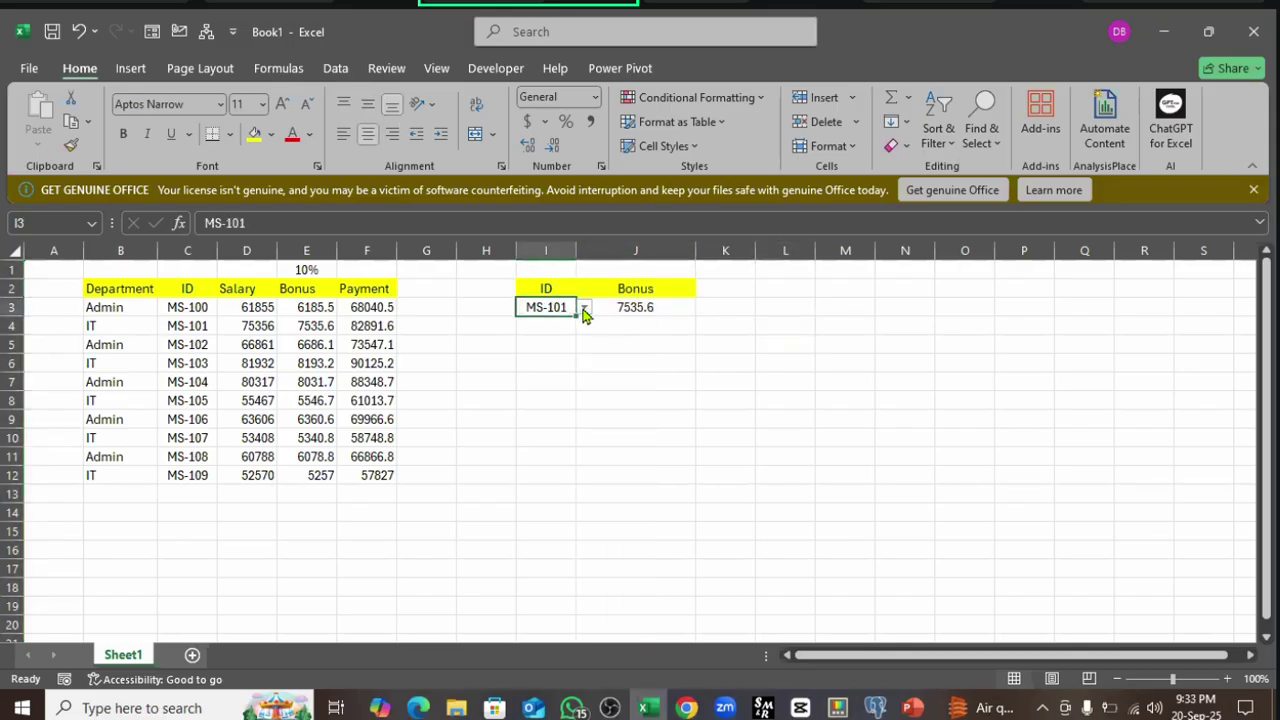
pyautogui.click(584, 308)
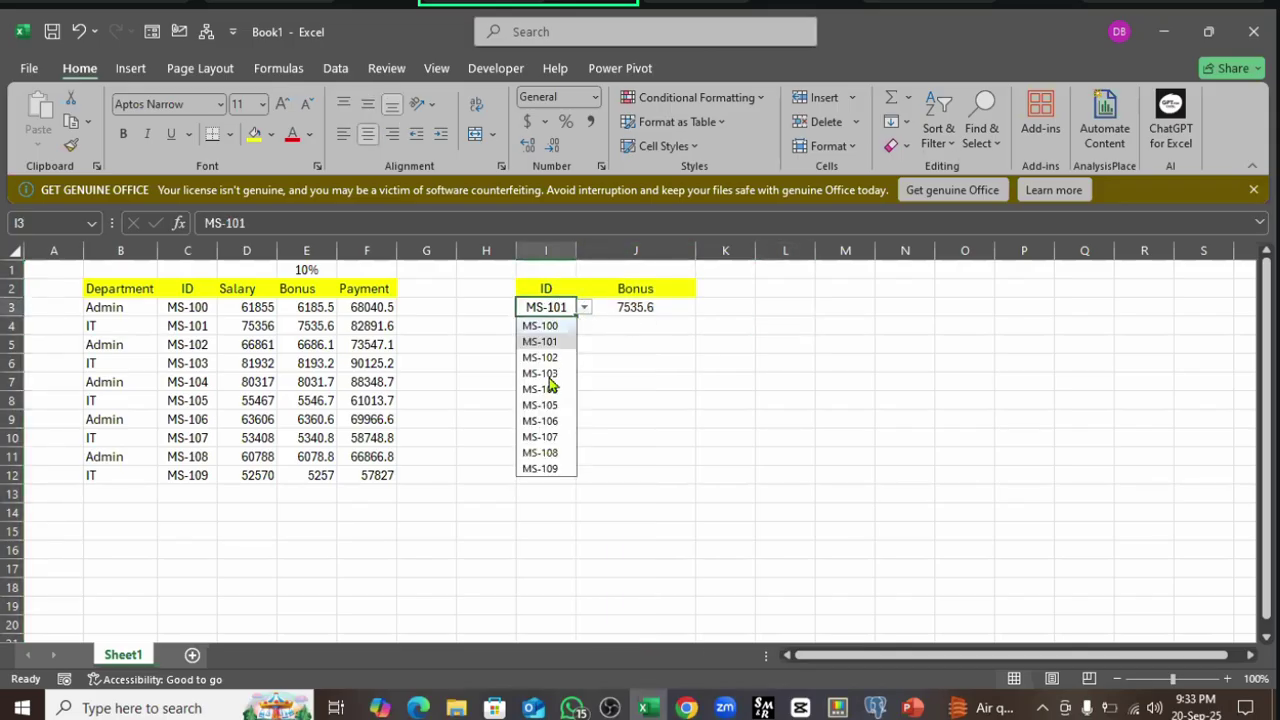
pyautogui.click(549, 455)
pyautogui.click(635, 381)
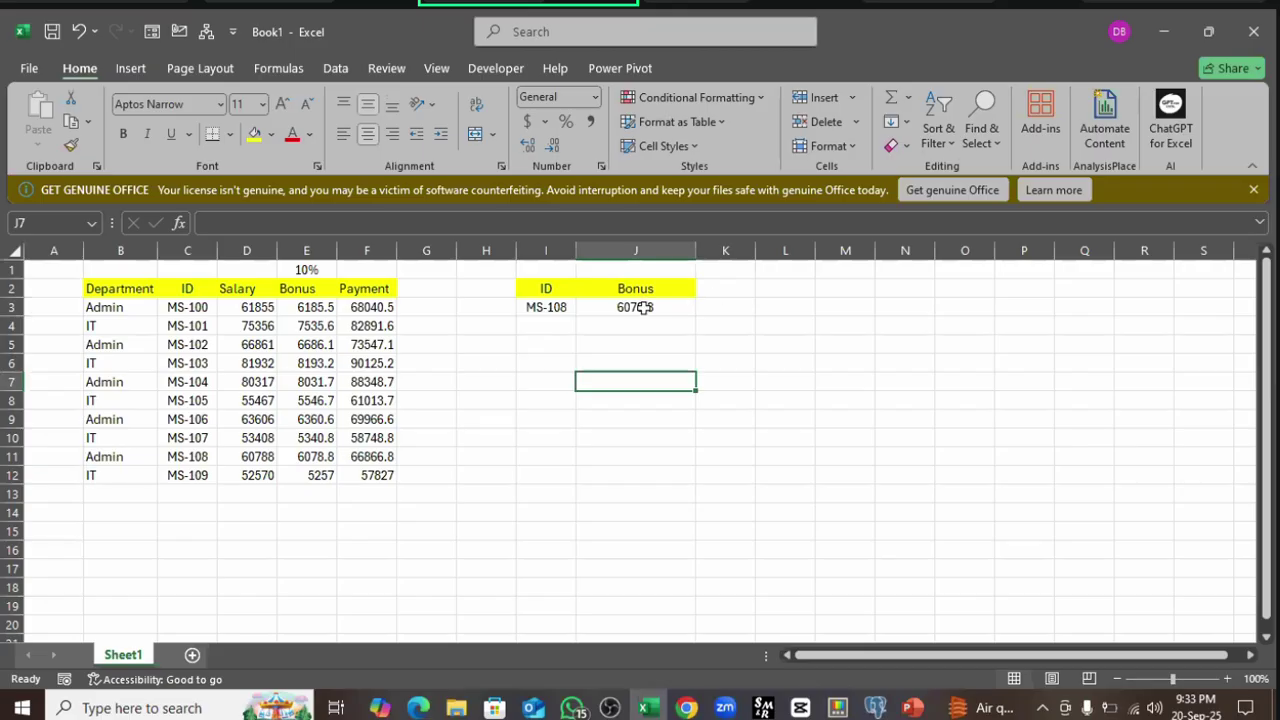
pyautogui.click(640, 307)
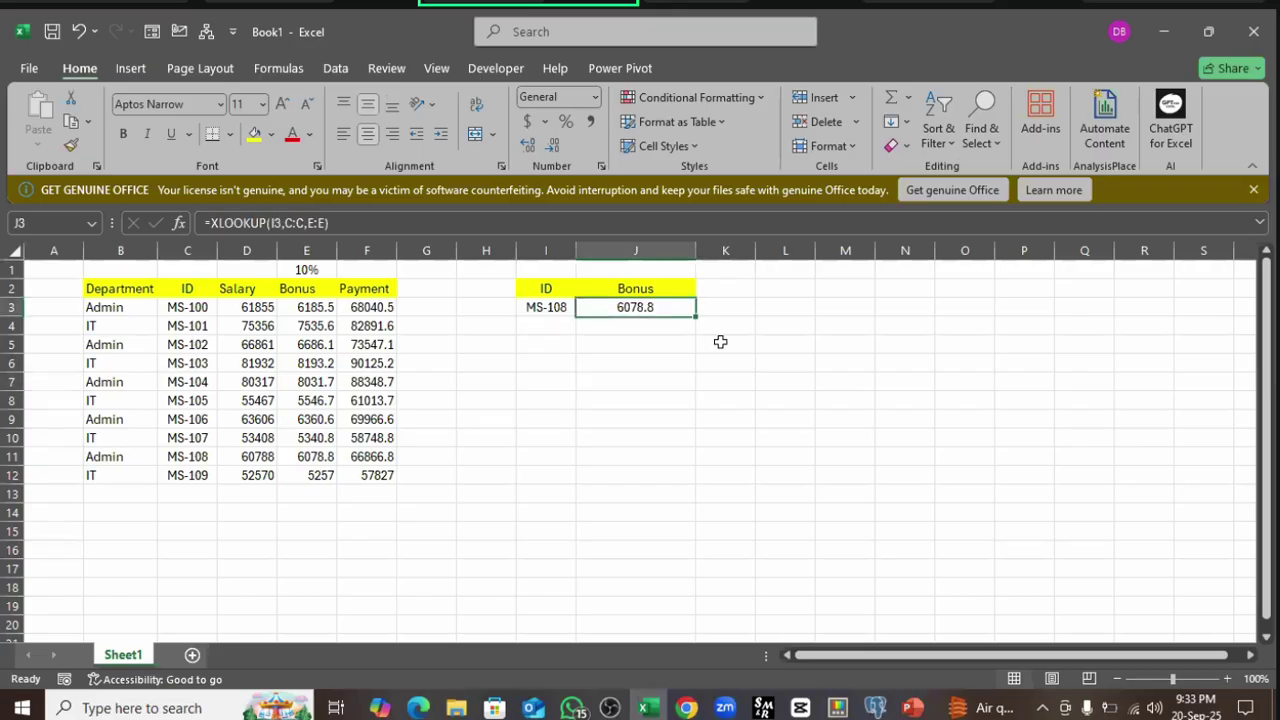
pyautogui.click(555, 308)
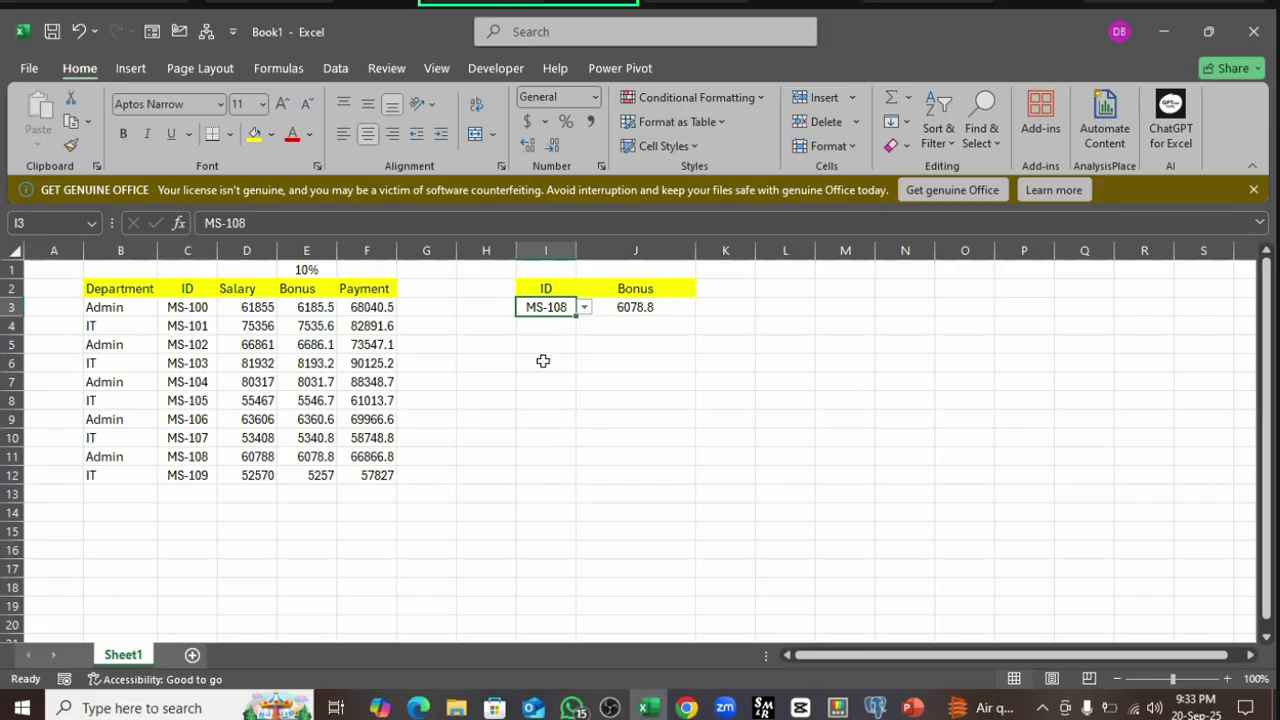
# - Copy the IDs in C4, C7 and C10 and paste them as values into I3:I5
pyautogui.click(187, 325)
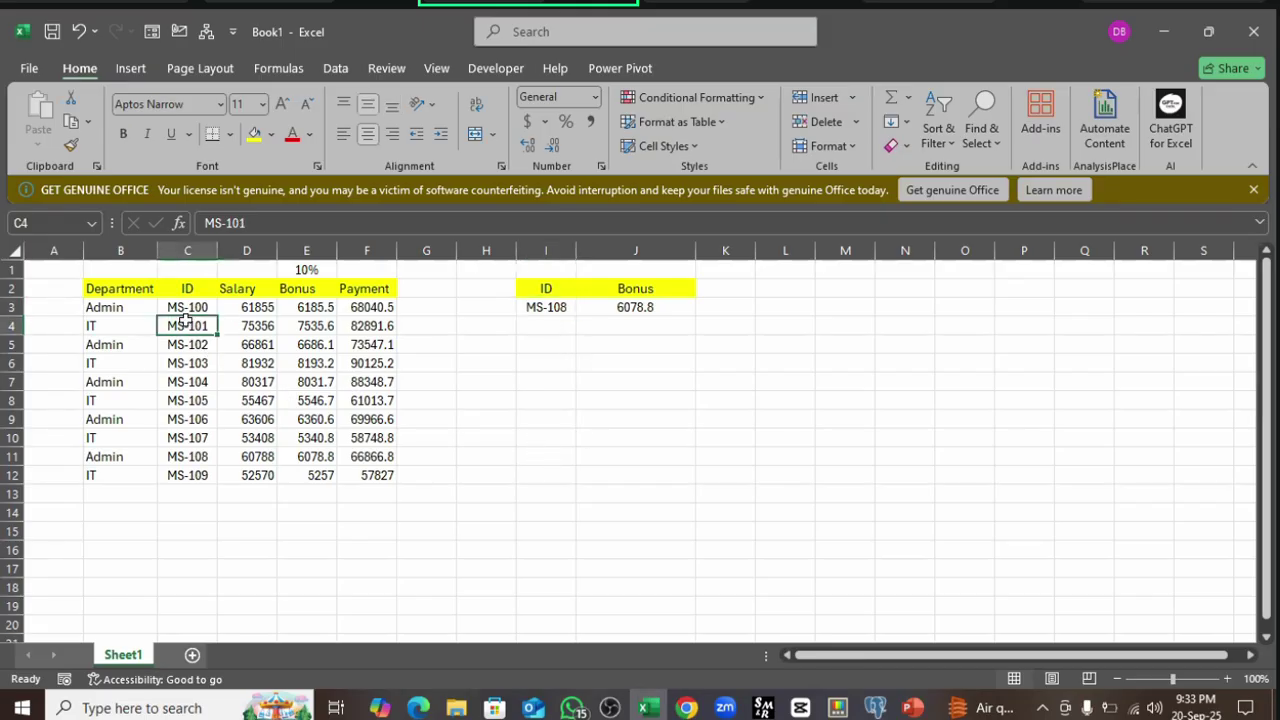
pyautogui.keyDown('ctrl'); pyautogui.click(200, 382); pyautogui.keyUp('ctrl')
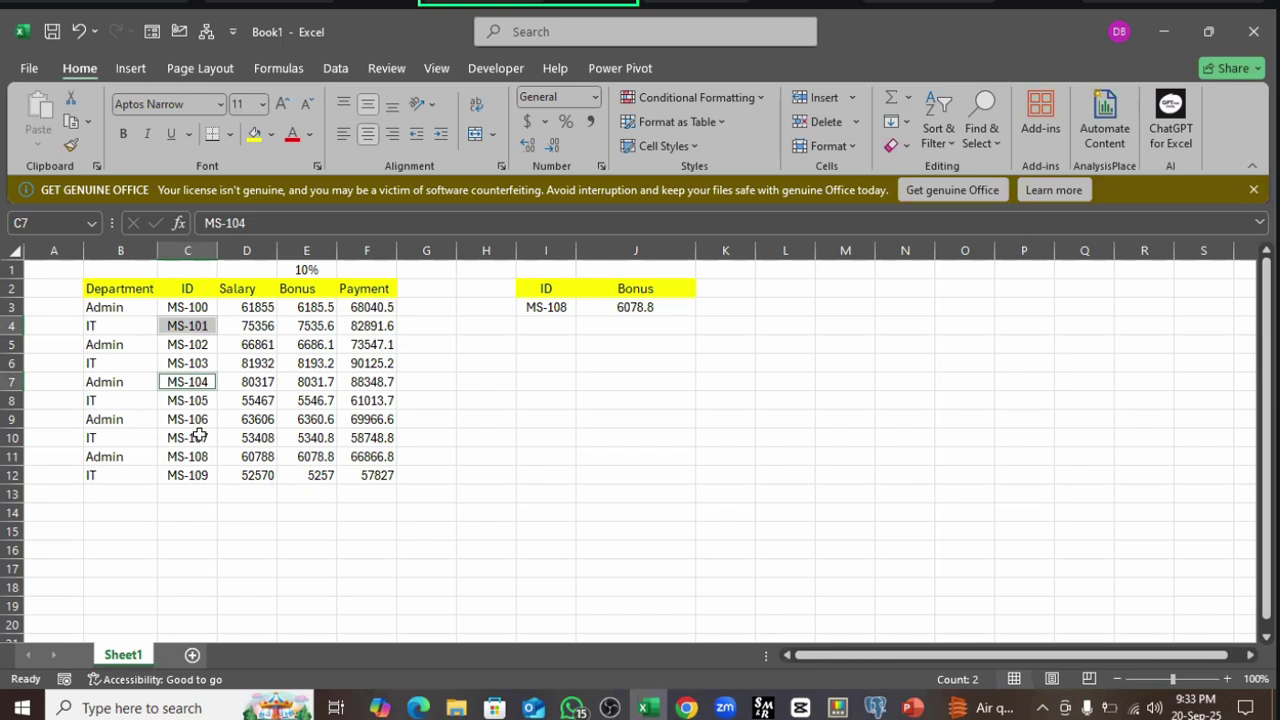
pyautogui.keyDown('ctrl'); pyautogui.click(203, 437); pyautogui.keyUp('ctrl')
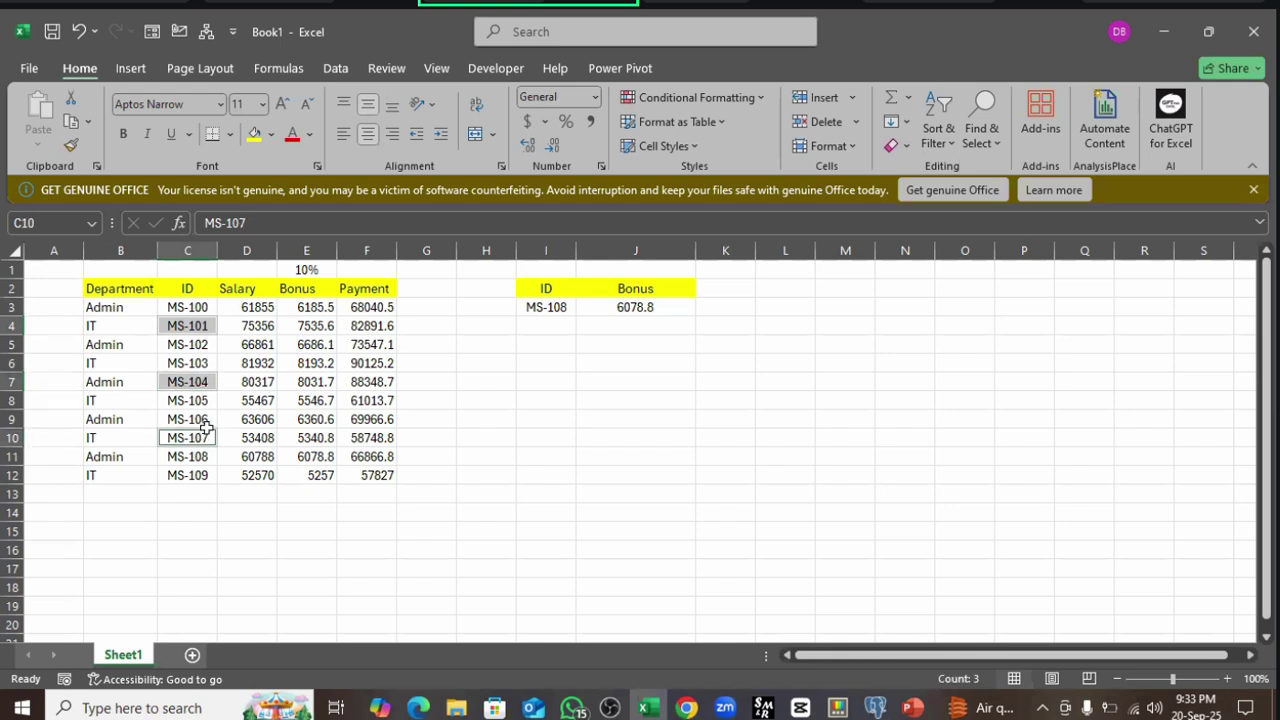
pyautogui.hotkey('ctrl', 'c')
pyautogui.click(545, 308)
pyautogui.rightClick(545, 308)
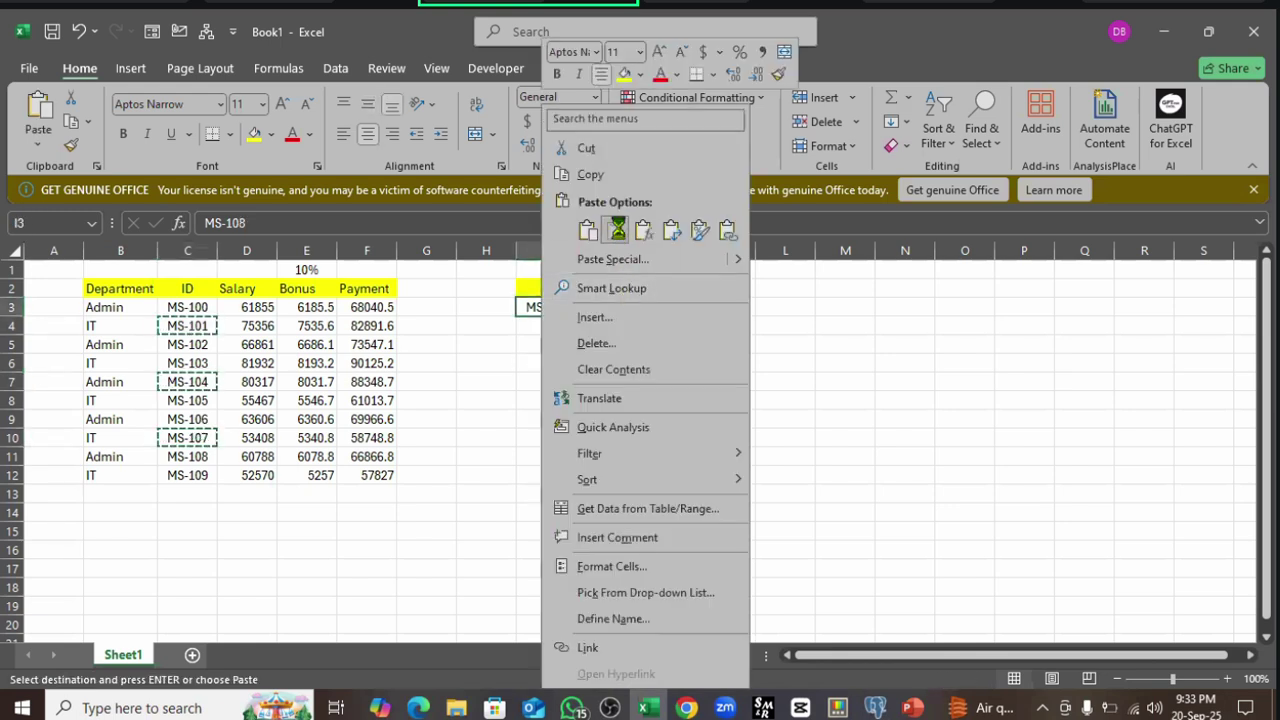
pyautogui.click(618, 230)
pyautogui.click(596, 432)
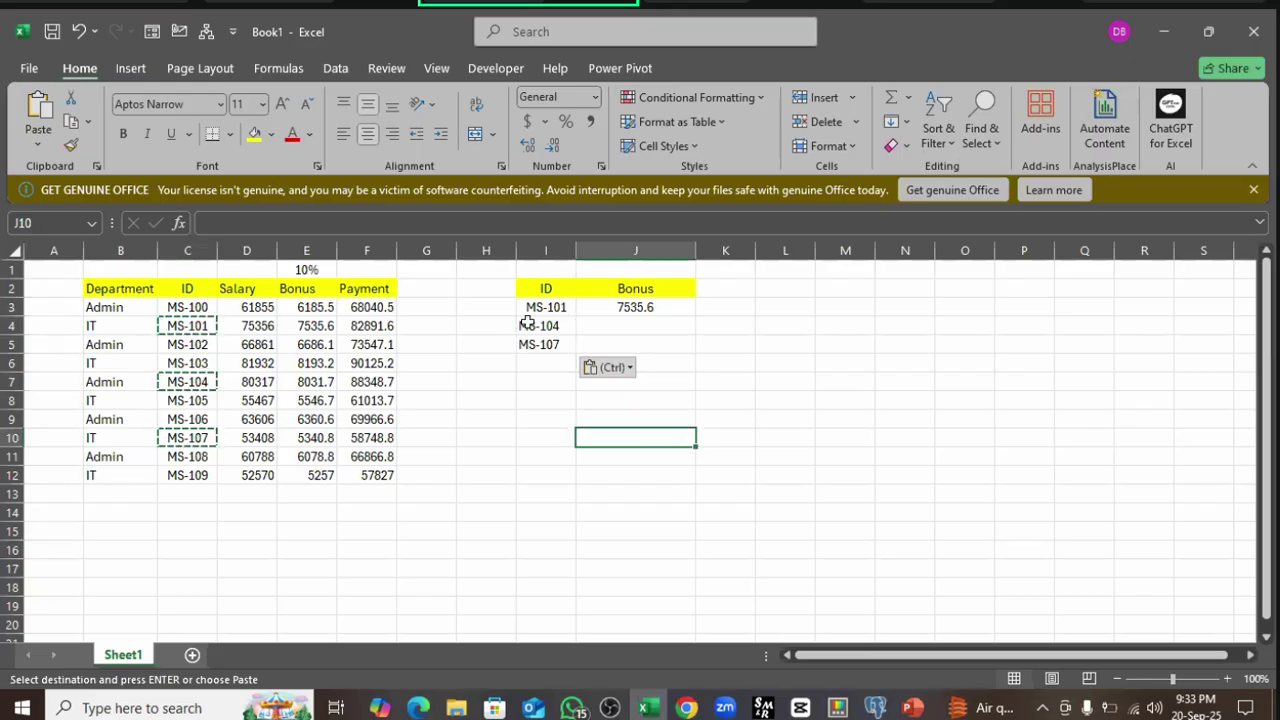
# - Fill the XLOOKUP formula in J3 down to J5 for the pasted IDs
pyautogui.click(552, 307)
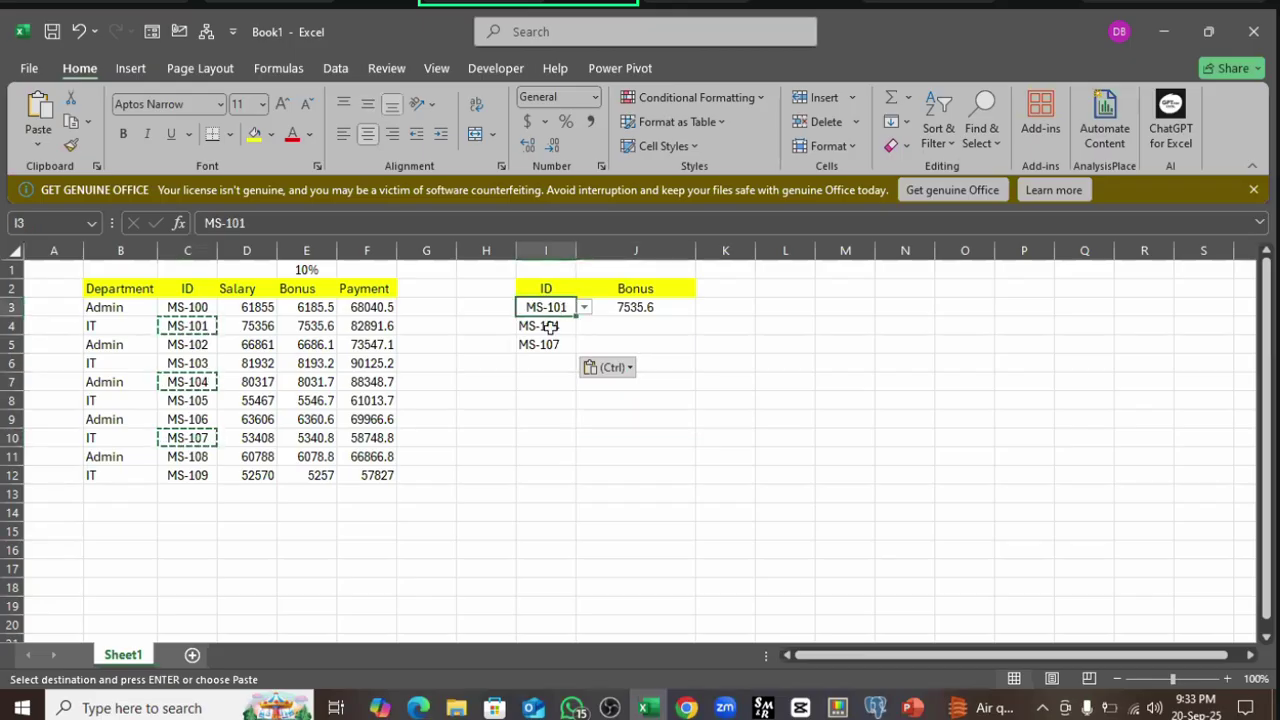
pyautogui.click(551, 327)
pyautogui.click(546, 345)
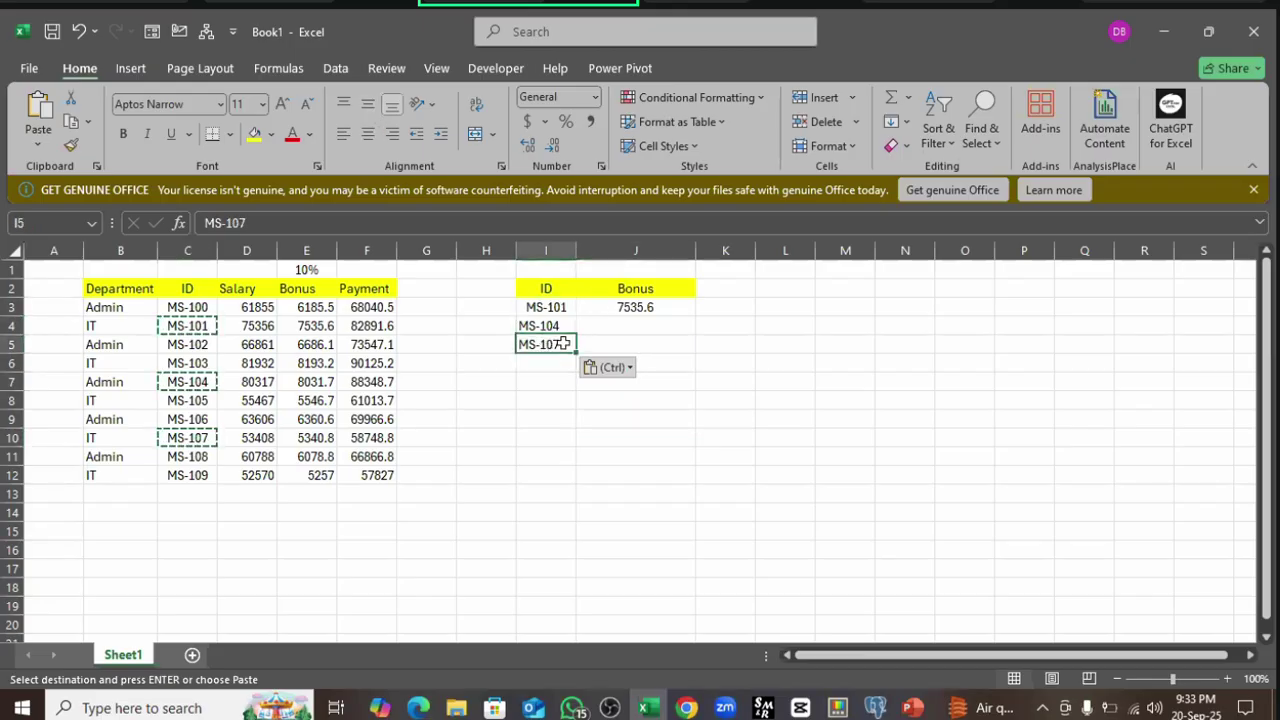
pyautogui.click(652, 307)
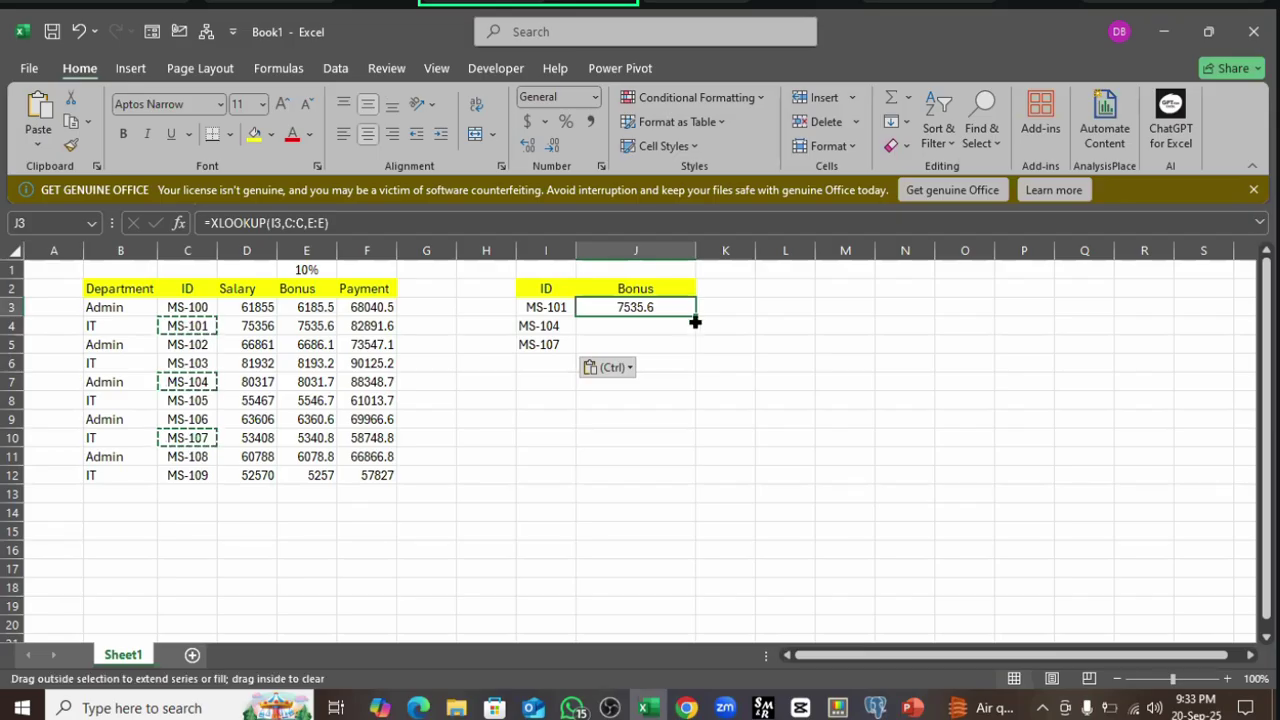
pyautogui.moveTo(695, 322); pyautogui.dragTo(695, 356)
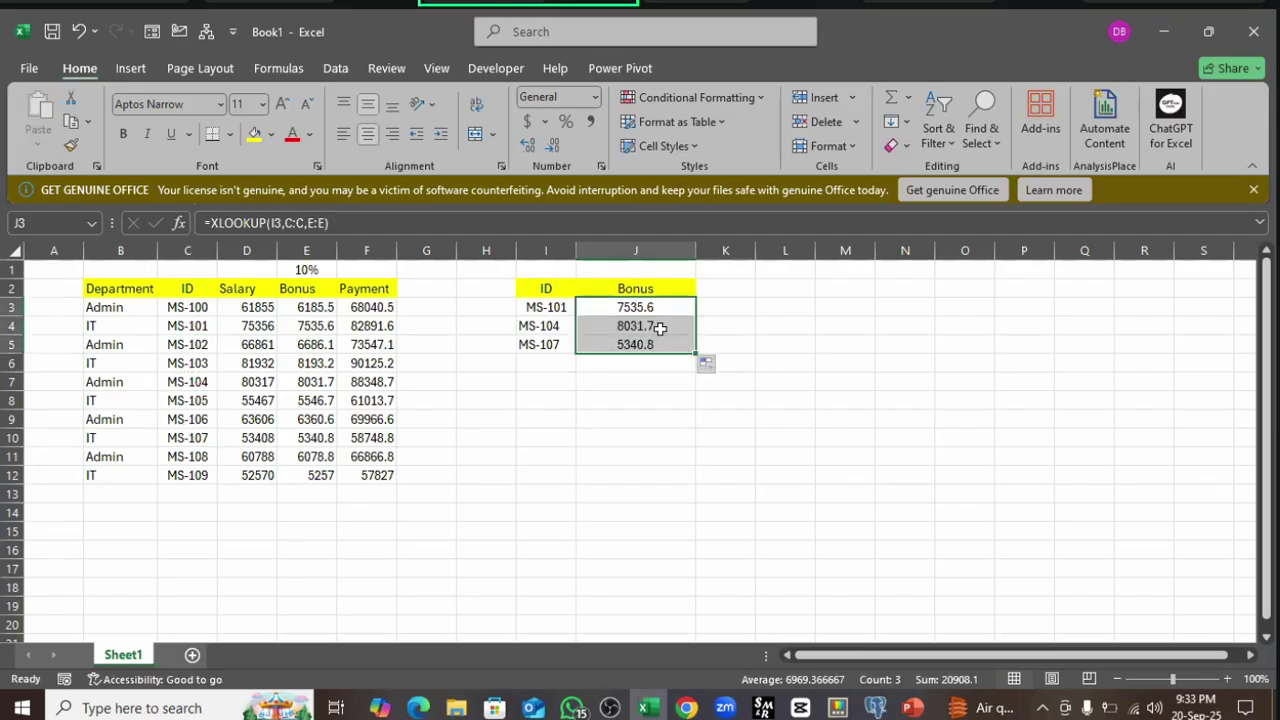
# - Compare the XLOOKUP formulas in J3 and J4 and examine which cells and columns they reference
pyautogui.click(659, 327)
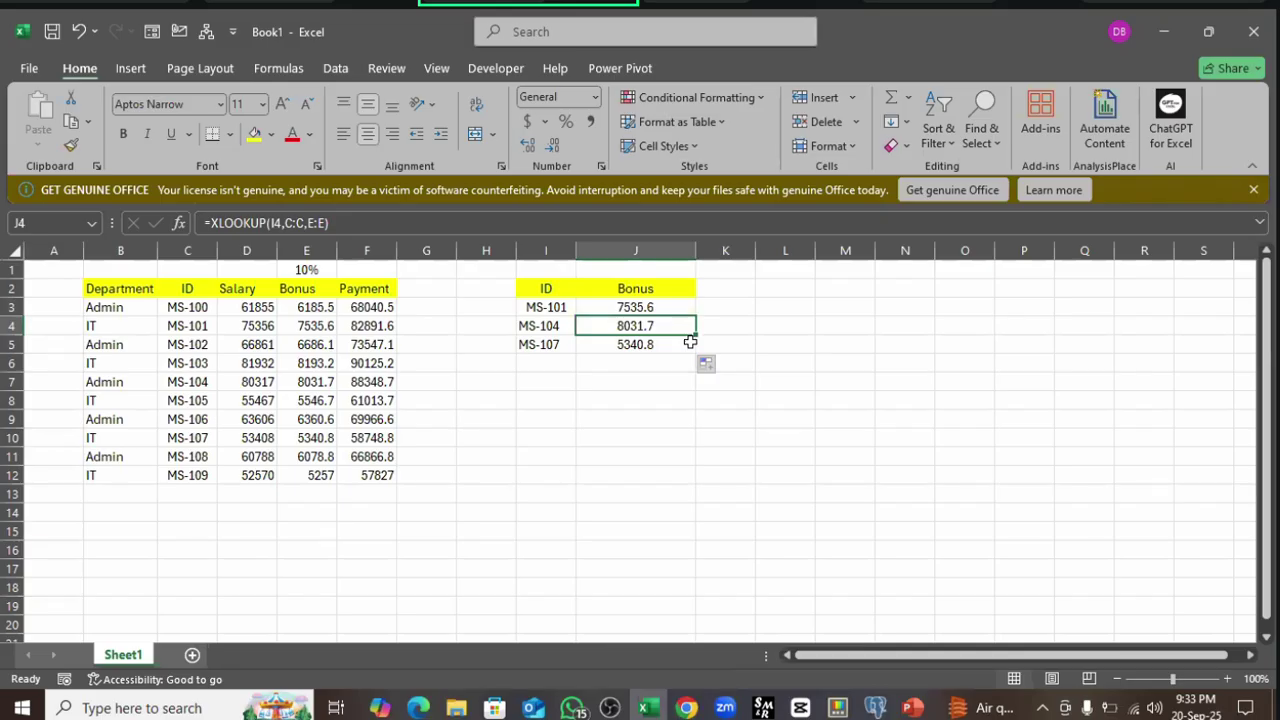
pyautogui.click(650, 307)
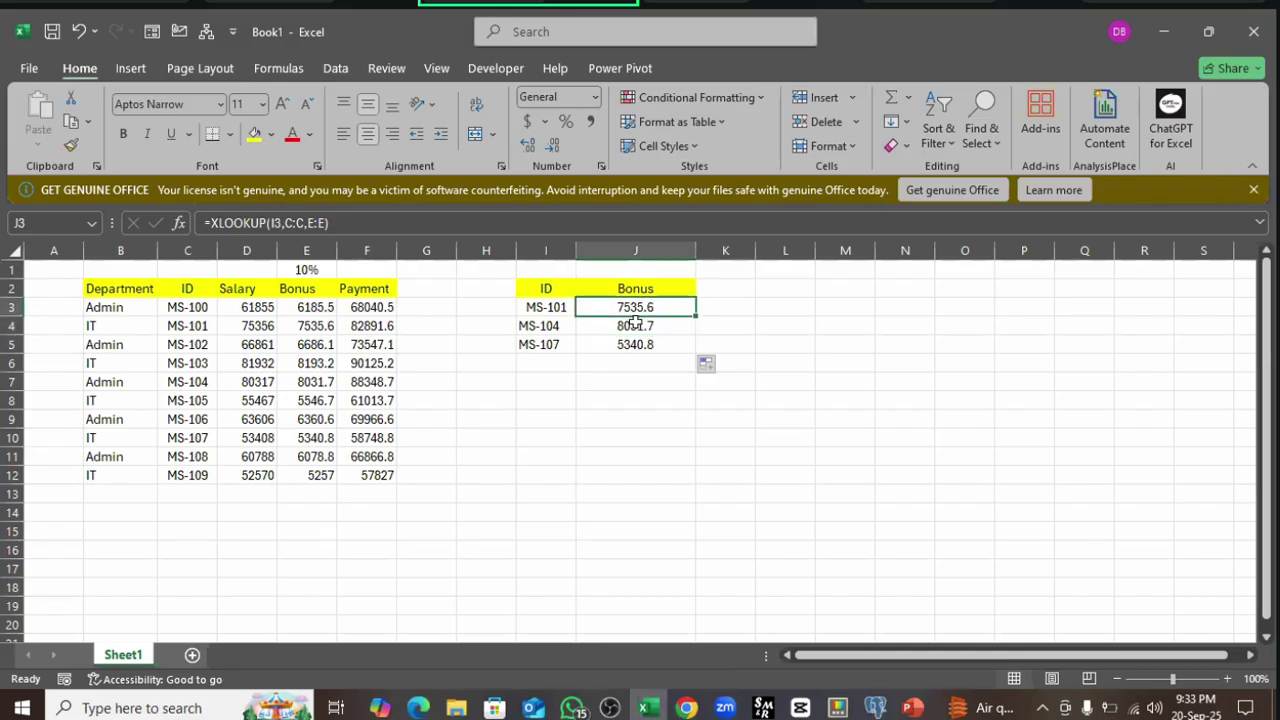
pyautogui.click(636, 325)
pyautogui.click(636, 307)
pyautogui.click(386, 220)
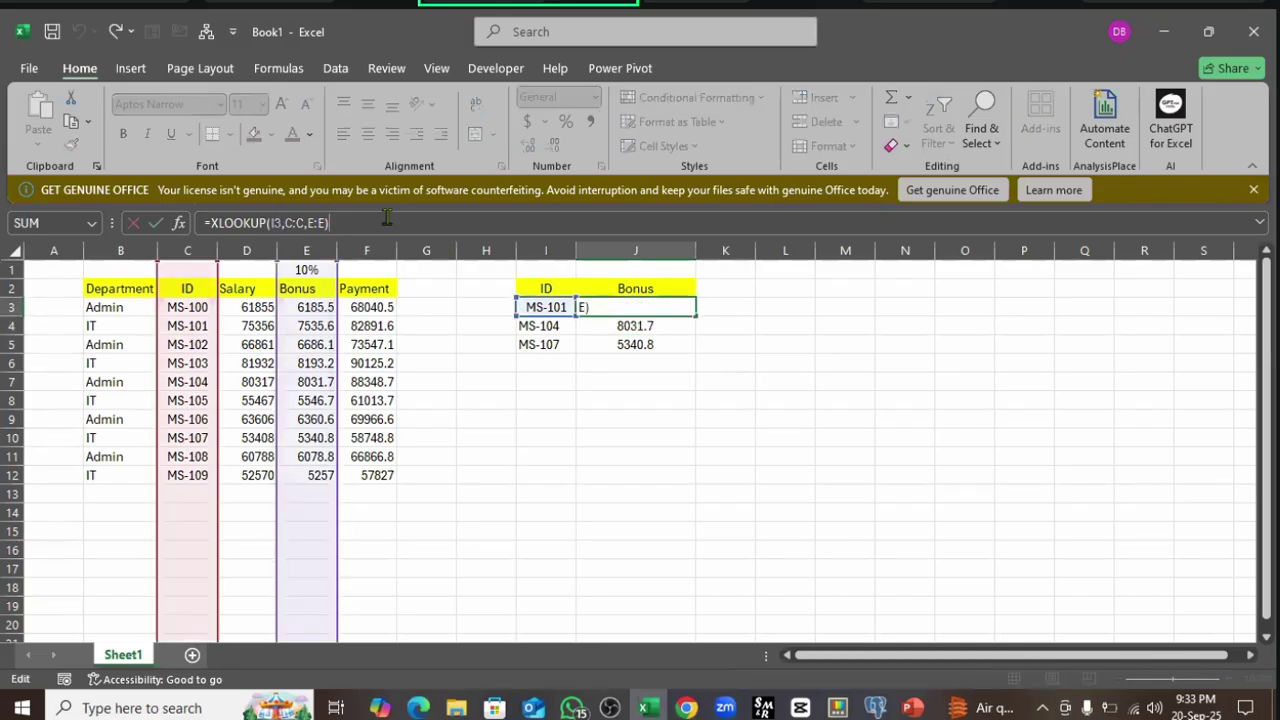
pyautogui.click(613, 410)
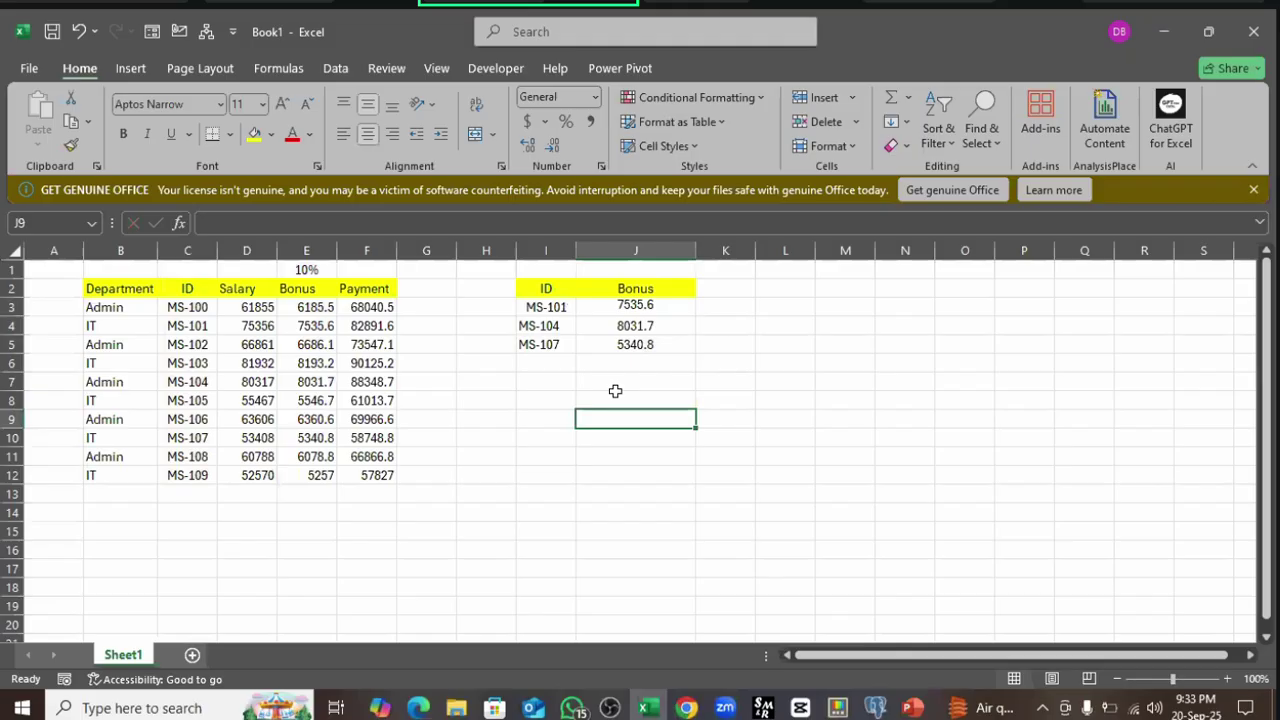
pyautogui.click(634, 311)
pyautogui.click(537, 224)
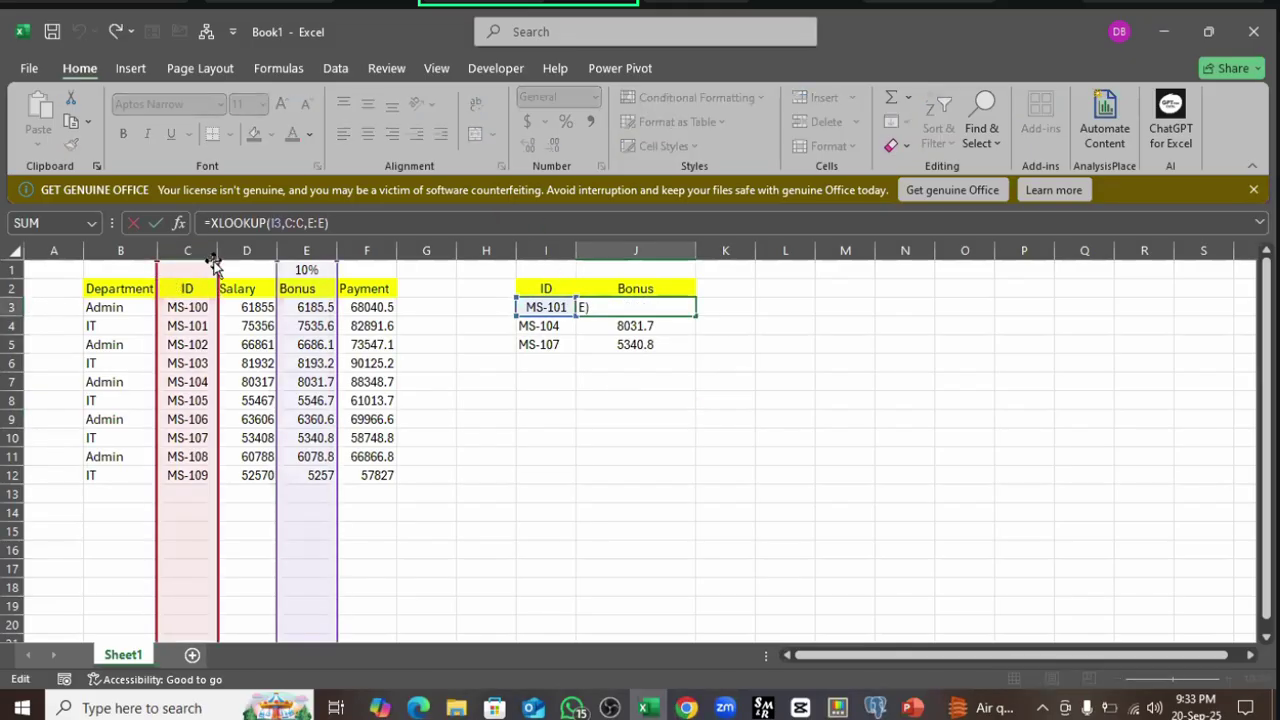
pyautogui.moveTo(213, 265); pyautogui.dragTo(197, 247)
pyautogui.click(196, 247)
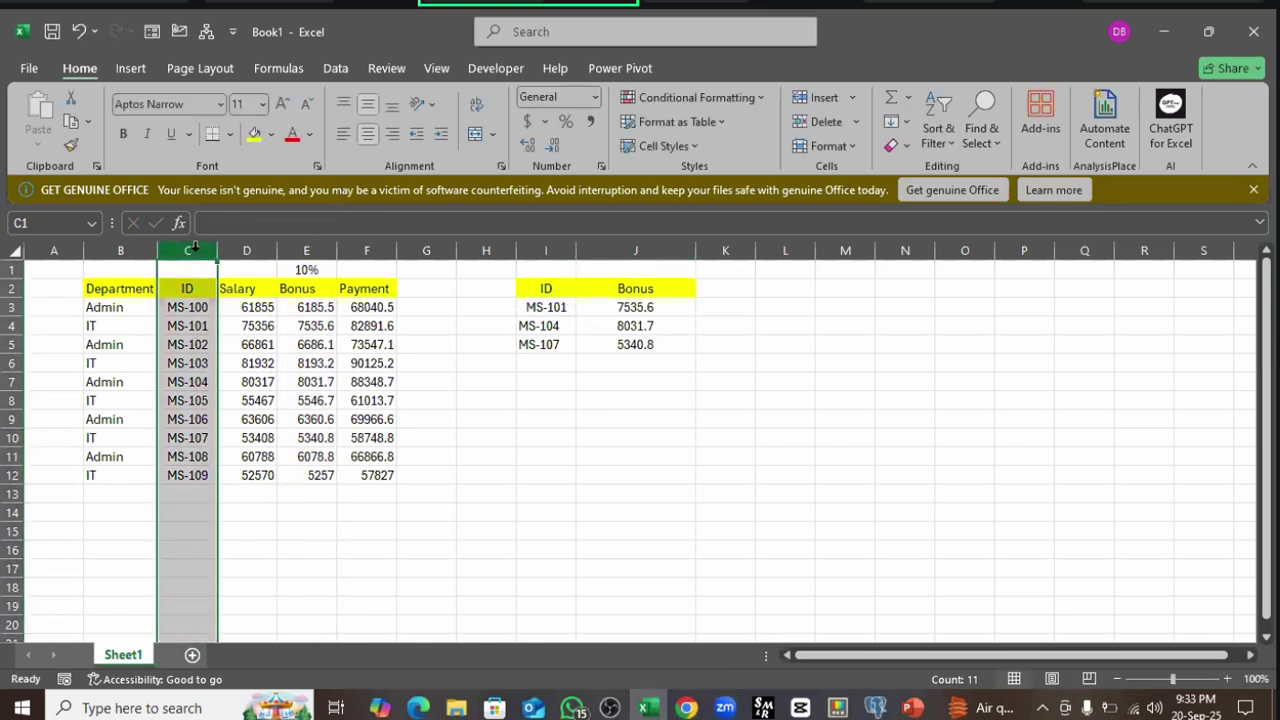
# - Fill the J3 XLOOKUP formula down to J5 again and check the references in J4
pyautogui.click(650, 310)
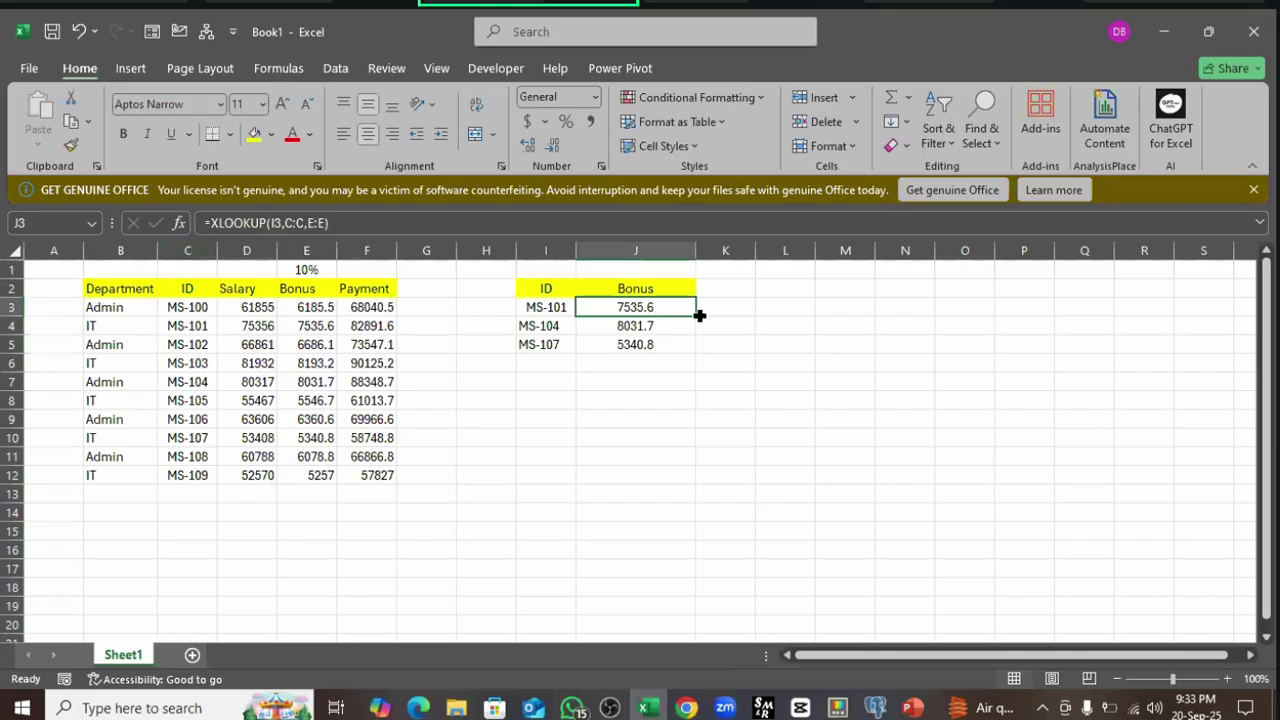
pyautogui.moveTo(698, 315); pyautogui.dragTo(698, 352)
pyautogui.click(635, 326)
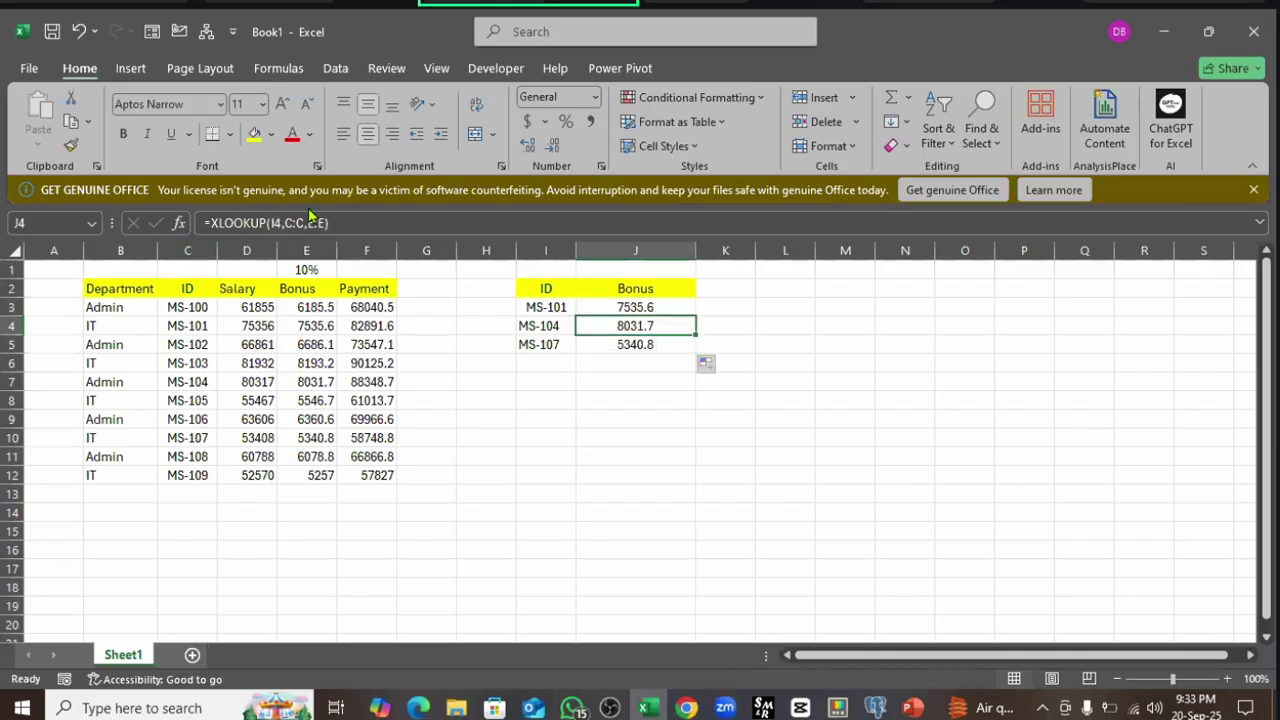
pyautogui.click(360, 224)
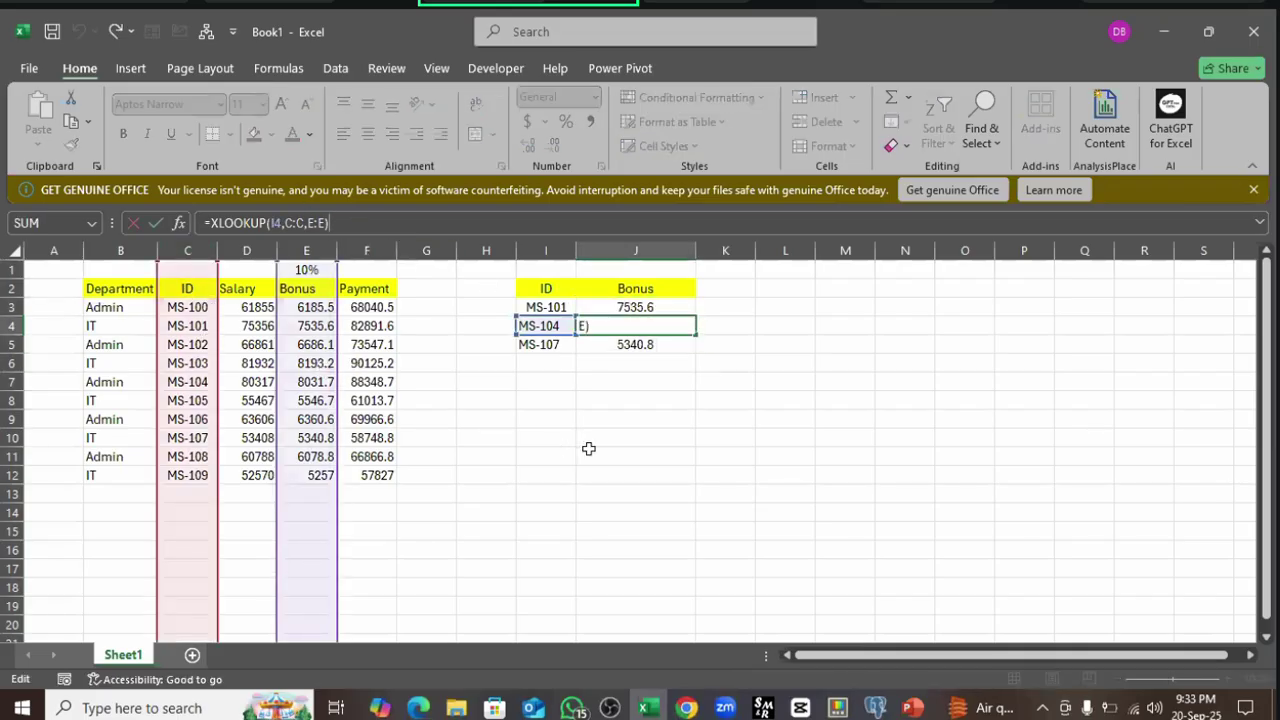
pyautogui.click(620, 454)
# - Copy the Salary, Bonus and Payment headers from D2:F2 into J2:L2
pyautogui.click(630, 292)
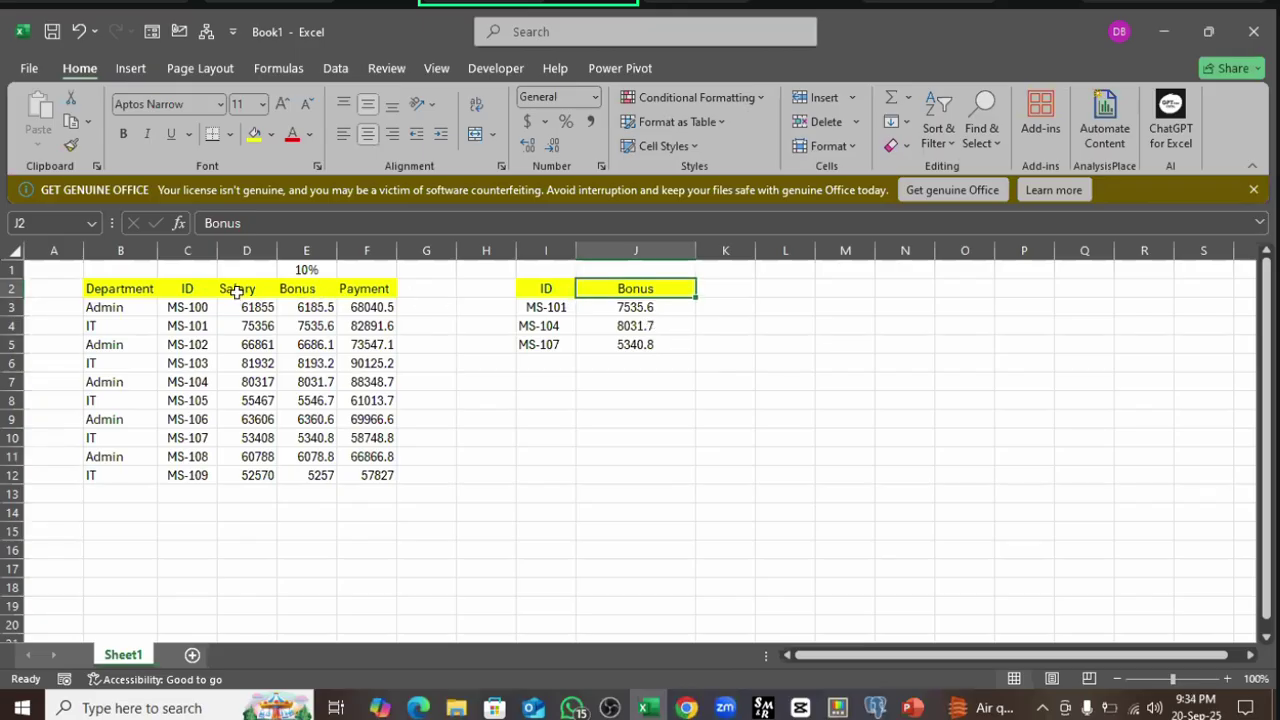
pyautogui.moveTo(237, 292); pyautogui.dragTo(371, 283)
pyautogui.hotkey('ctrl', 'c')
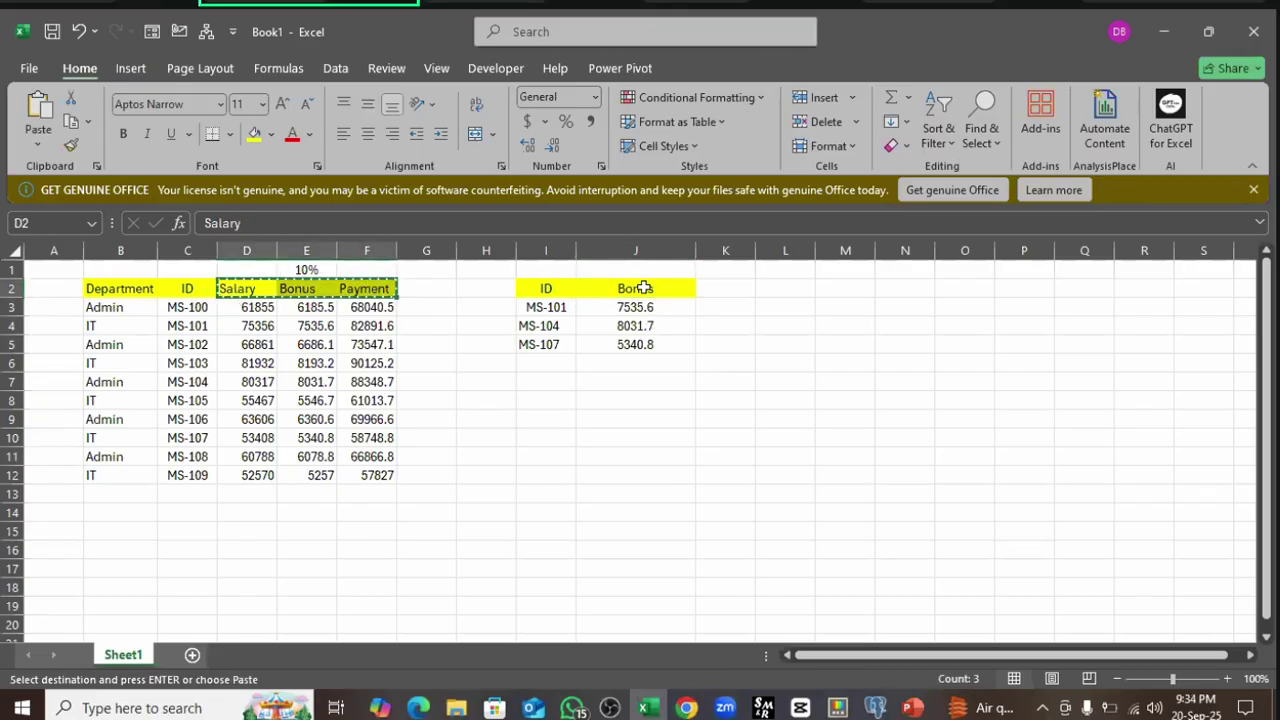
pyautogui.click(643, 288)
pyautogui.hotkey('ctrl', 'v')
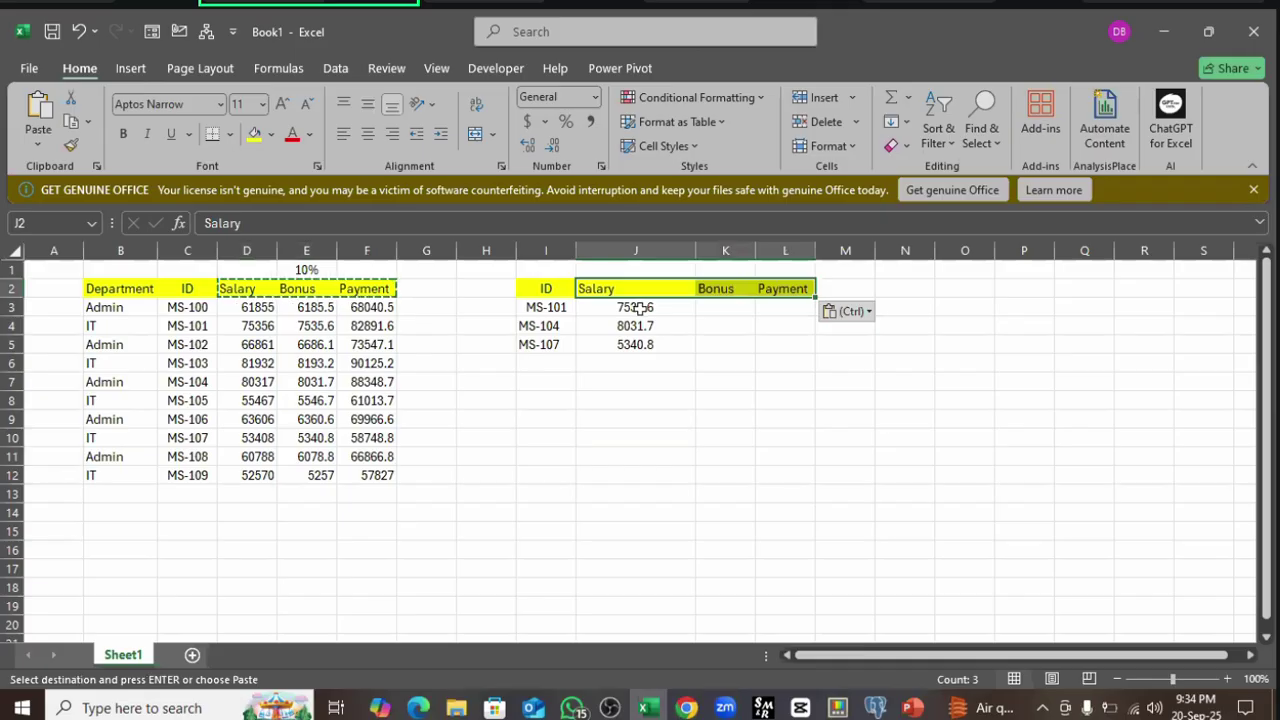
# - Change the return array of the XLOOKUP formula in J3 to the Salary column, D:D
pyautogui.click(640, 308)
pyautogui.click(573, 222)
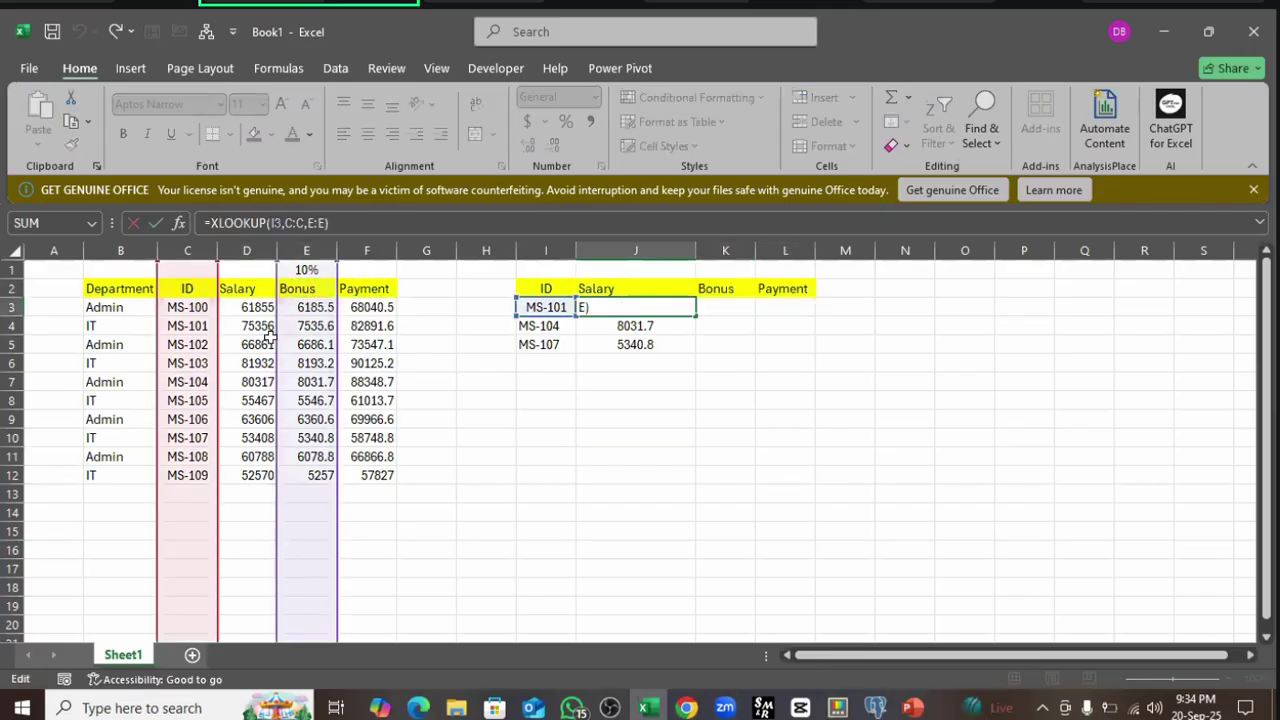
pyautogui.moveTo(277, 338); pyautogui.dragTo(258, 340)
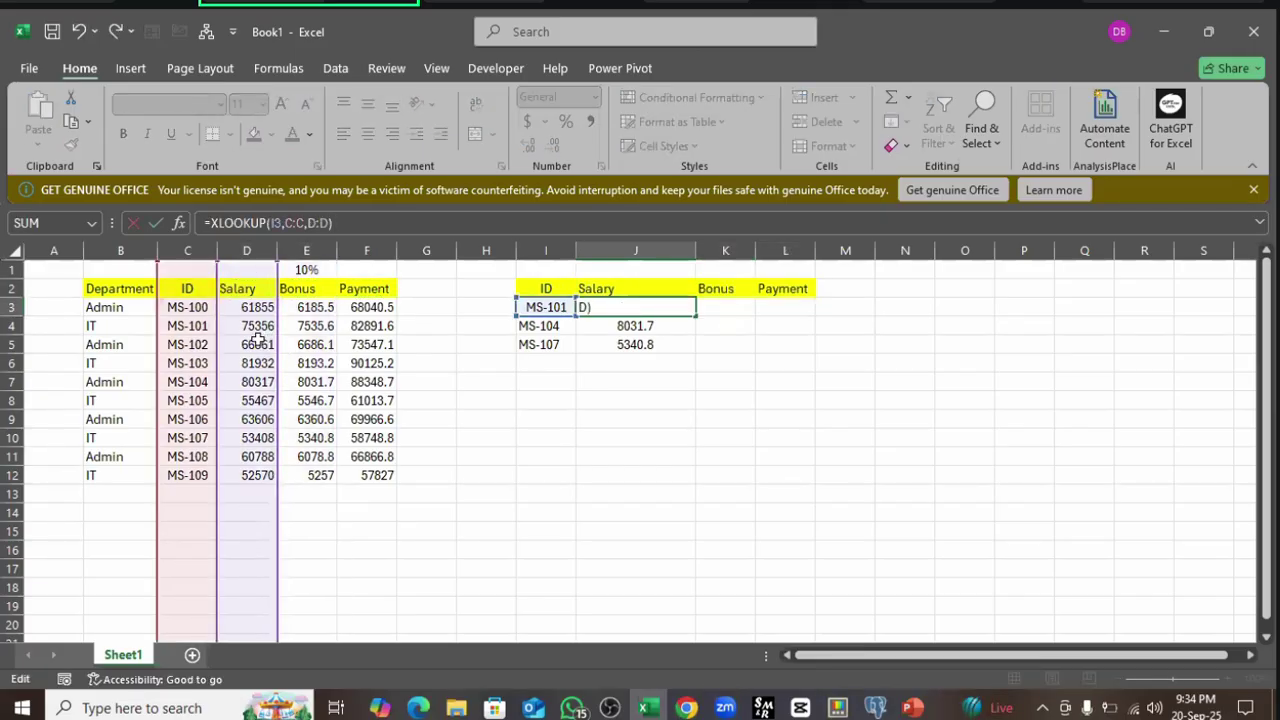
pyautogui.press('Return')
pyautogui.click(566, 401)
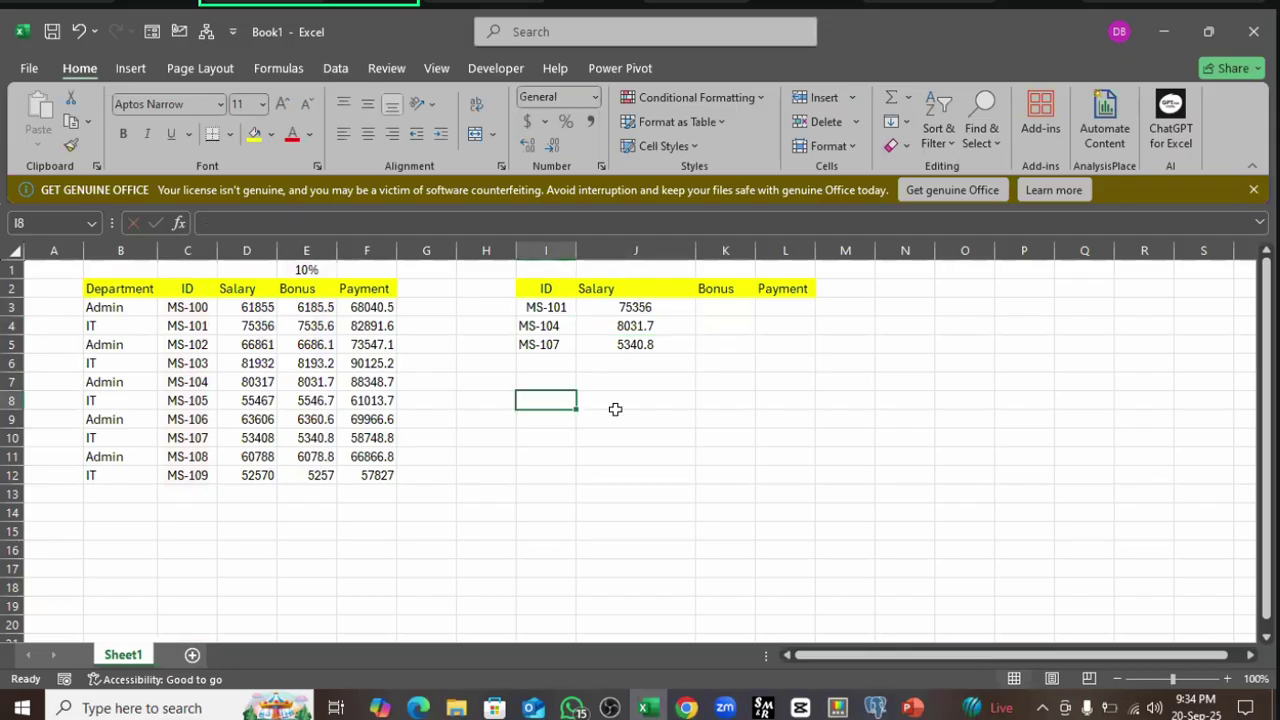
# - Fill the XLOOKUP formulas in J3:J5 across to column L and inspect the formula in K3
pyautogui.click(638, 310)
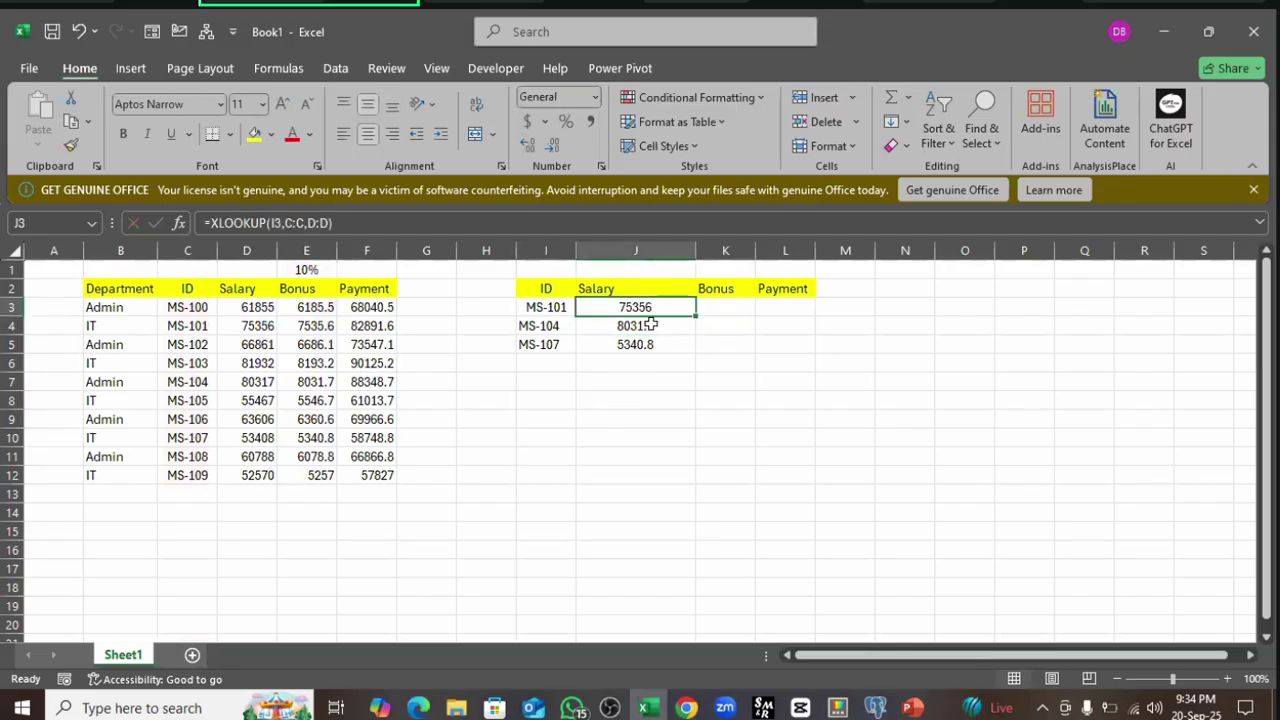
pyautogui.moveTo(654, 318); pyautogui.dragTo(803, 354)
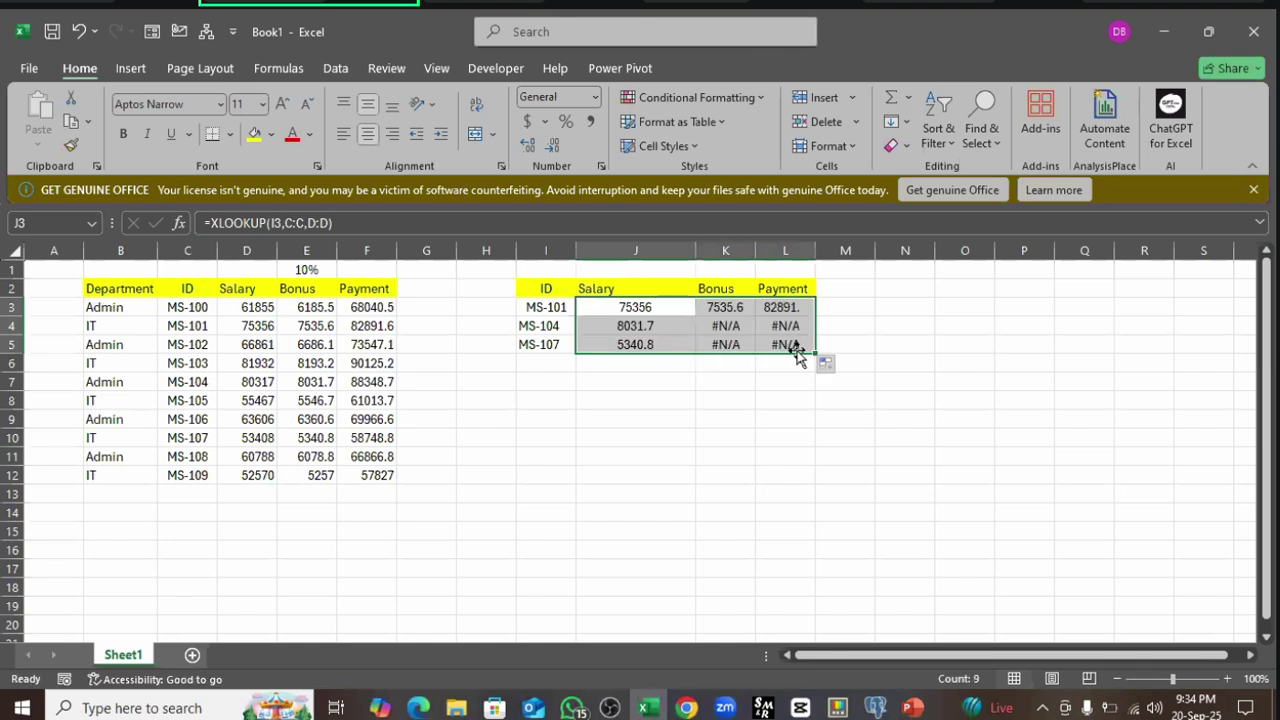
pyautogui.click(713, 310)
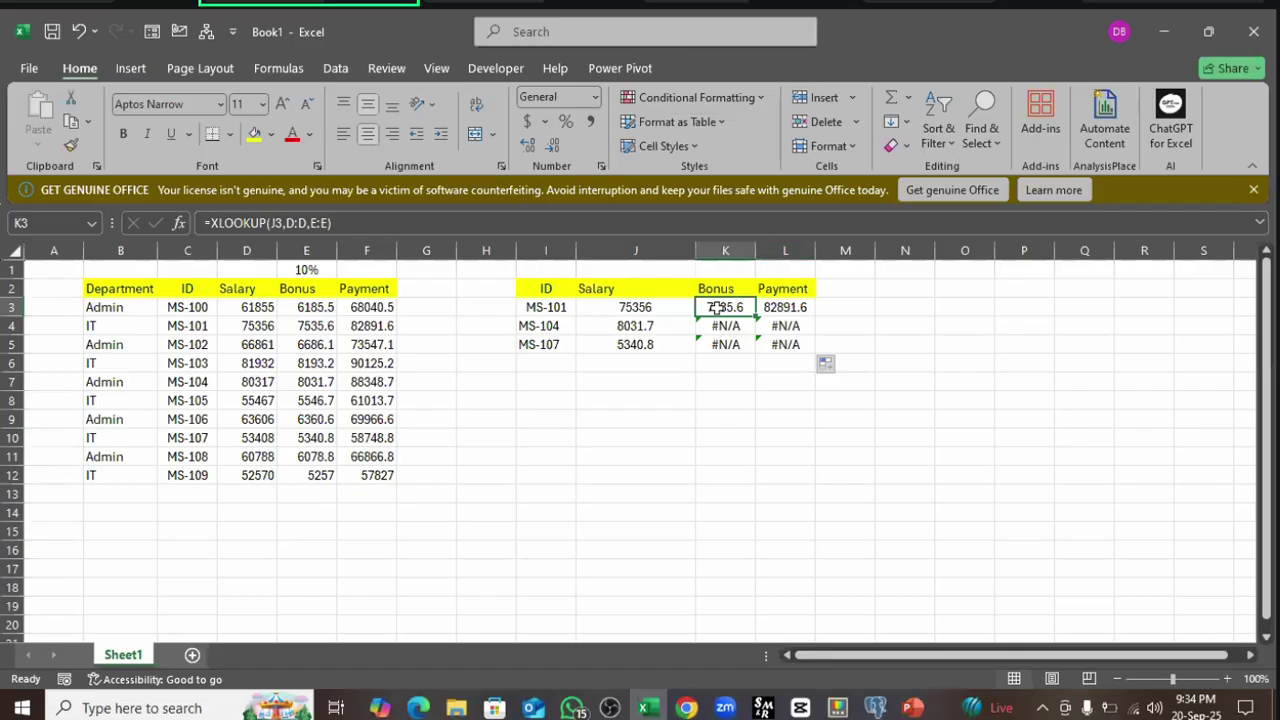
# - Check which cells and columns the XLOOKUP formulas in K3 and L3 refer to
pyautogui.doubleClick(713, 307)
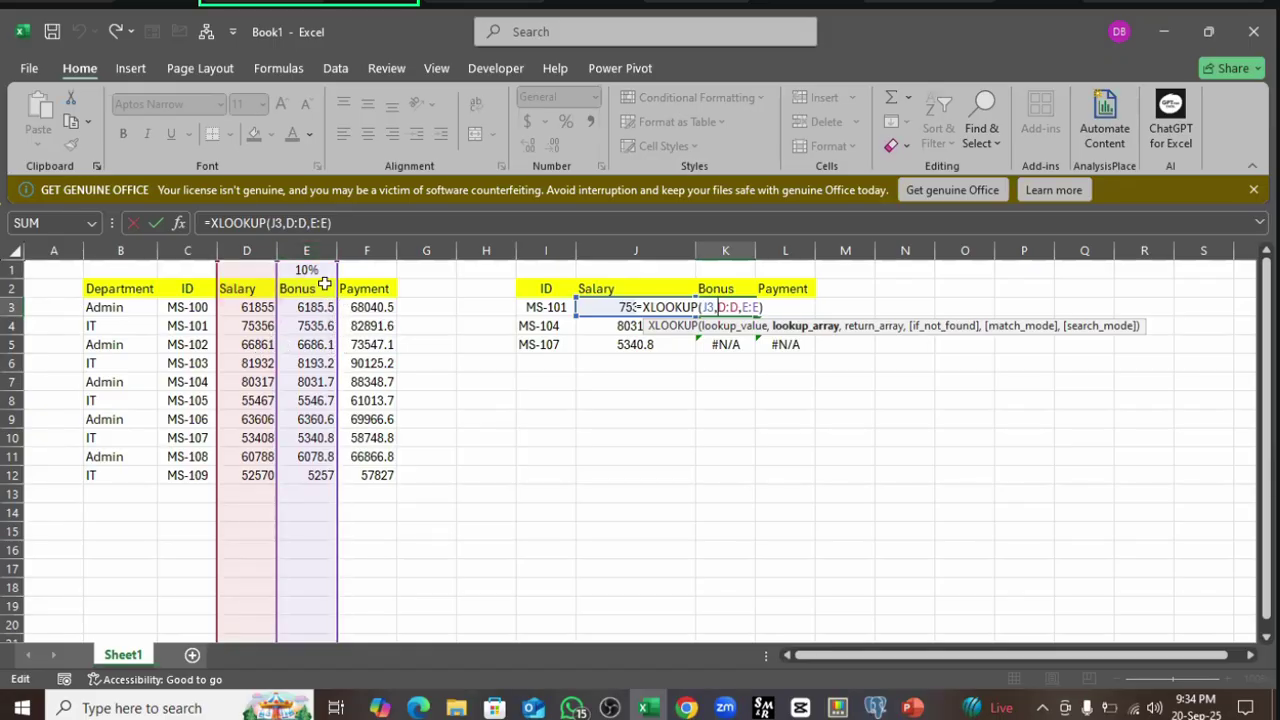
pyautogui.click(614, 416)
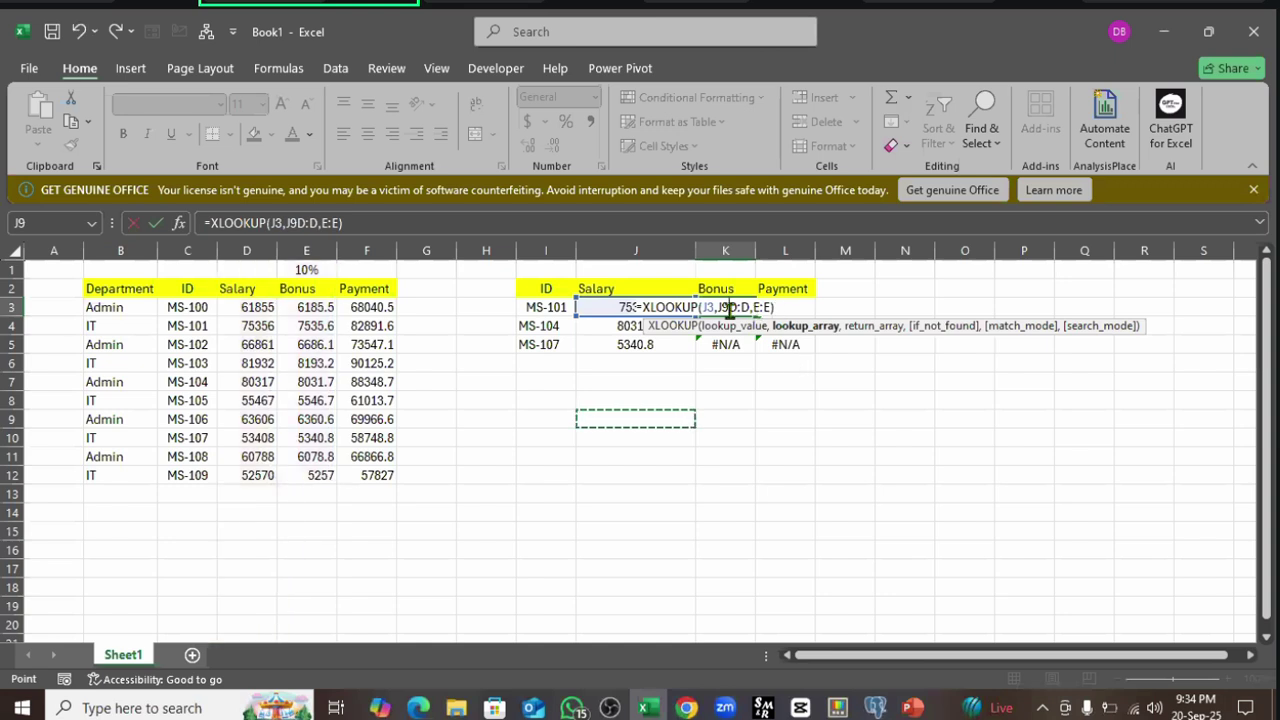
pyautogui.press('BackSpace')
pyautogui.press('BackSpace')
pyautogui.hotkey('ctrl', 'Return')
pyautogui.click(795, 310)
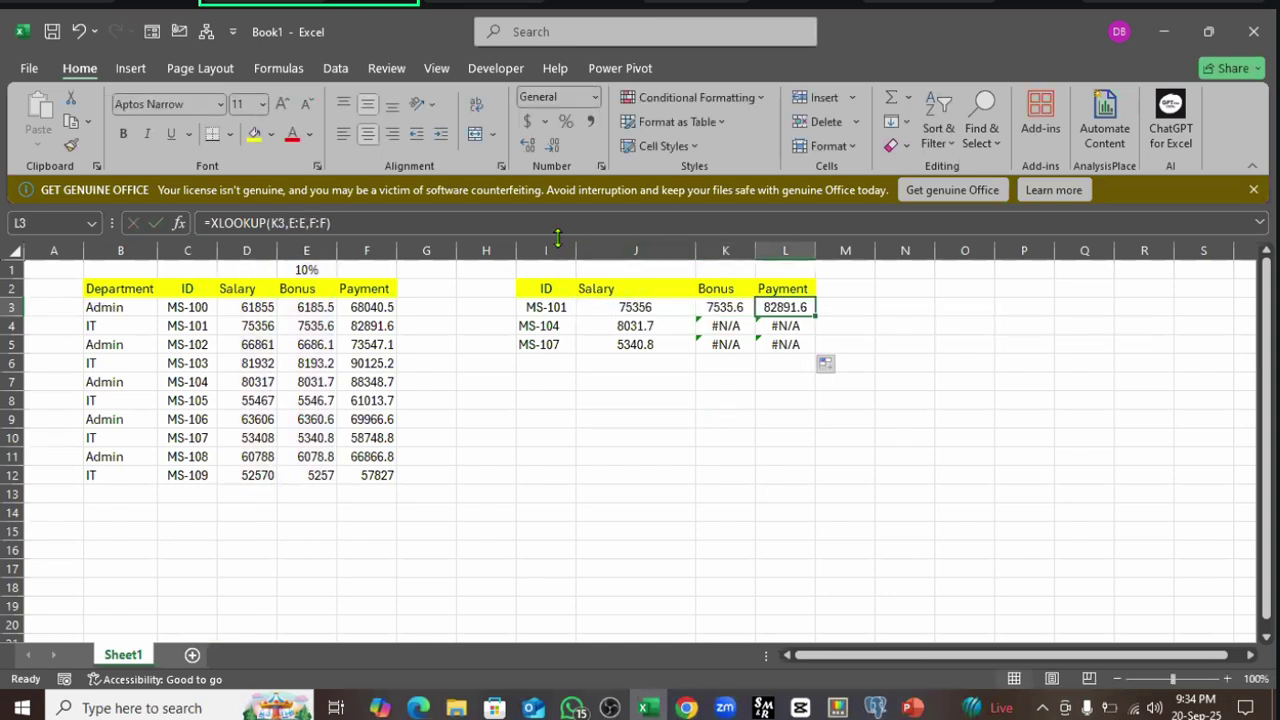
pyautogui.click(558, 231)
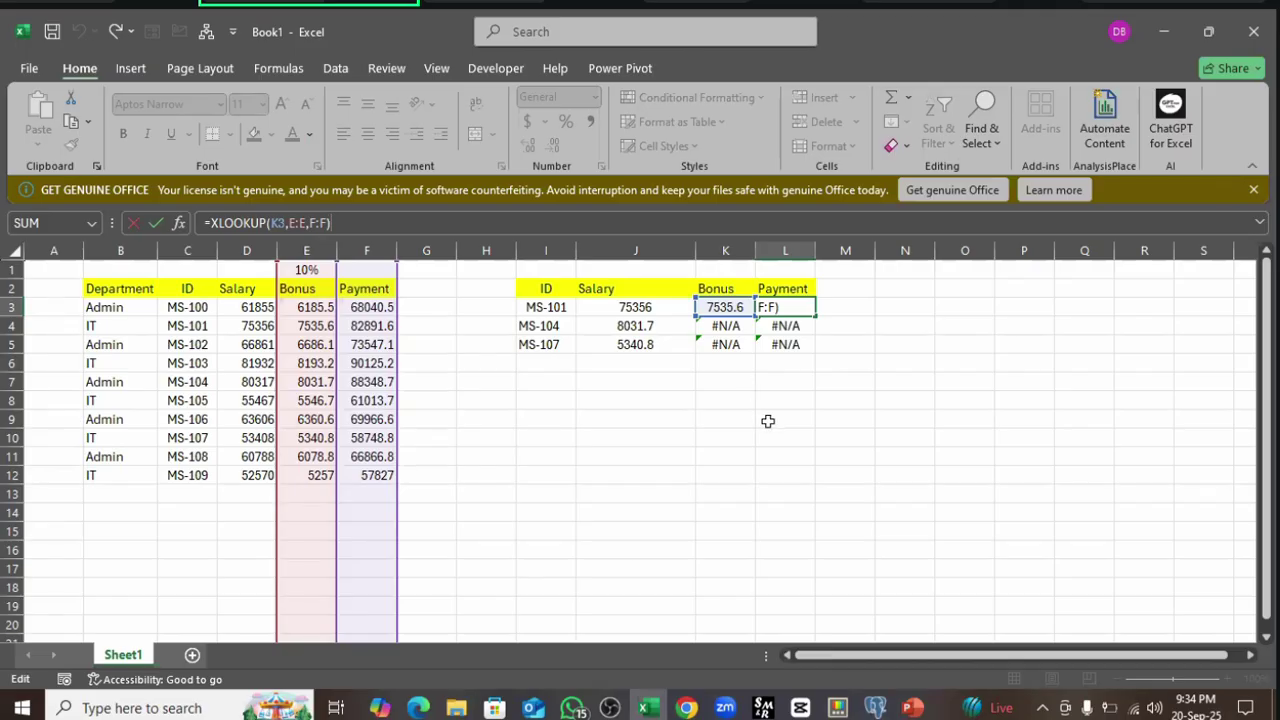
pyautogui.hotkey('ctrl', 'Return')
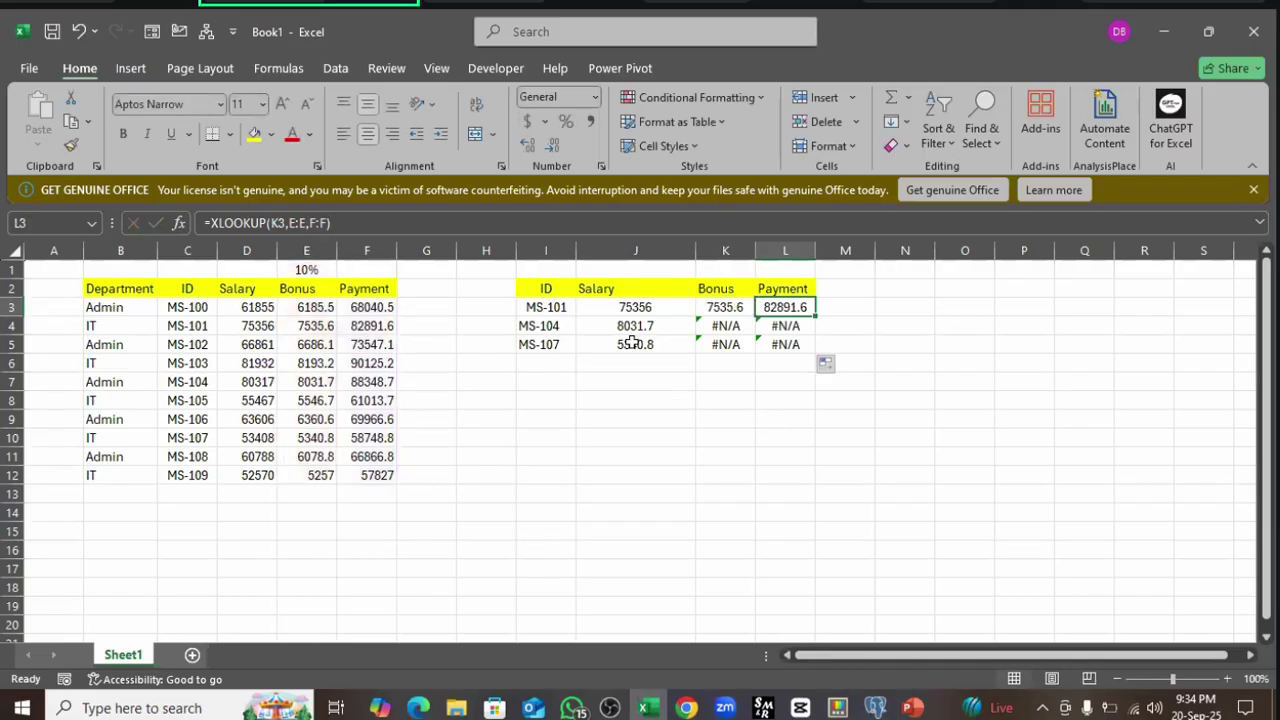
pyautogui.click(625, 310)
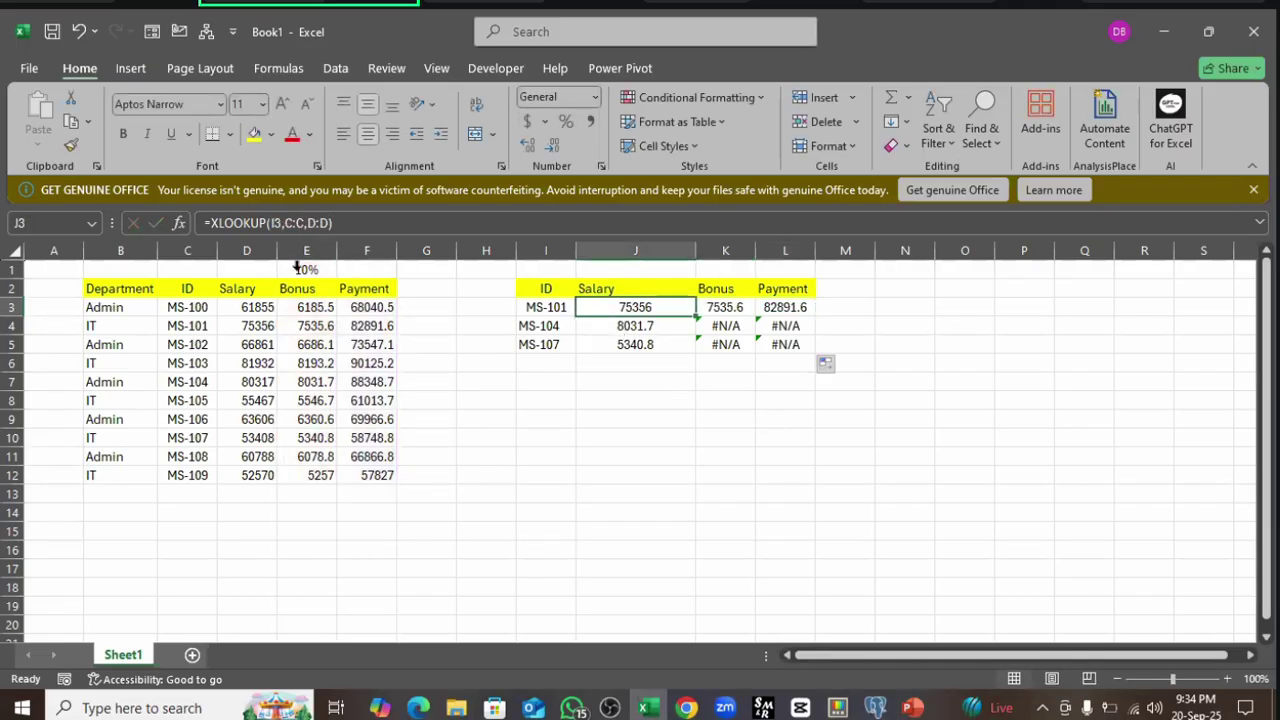
pyautogui.click(302, 228)
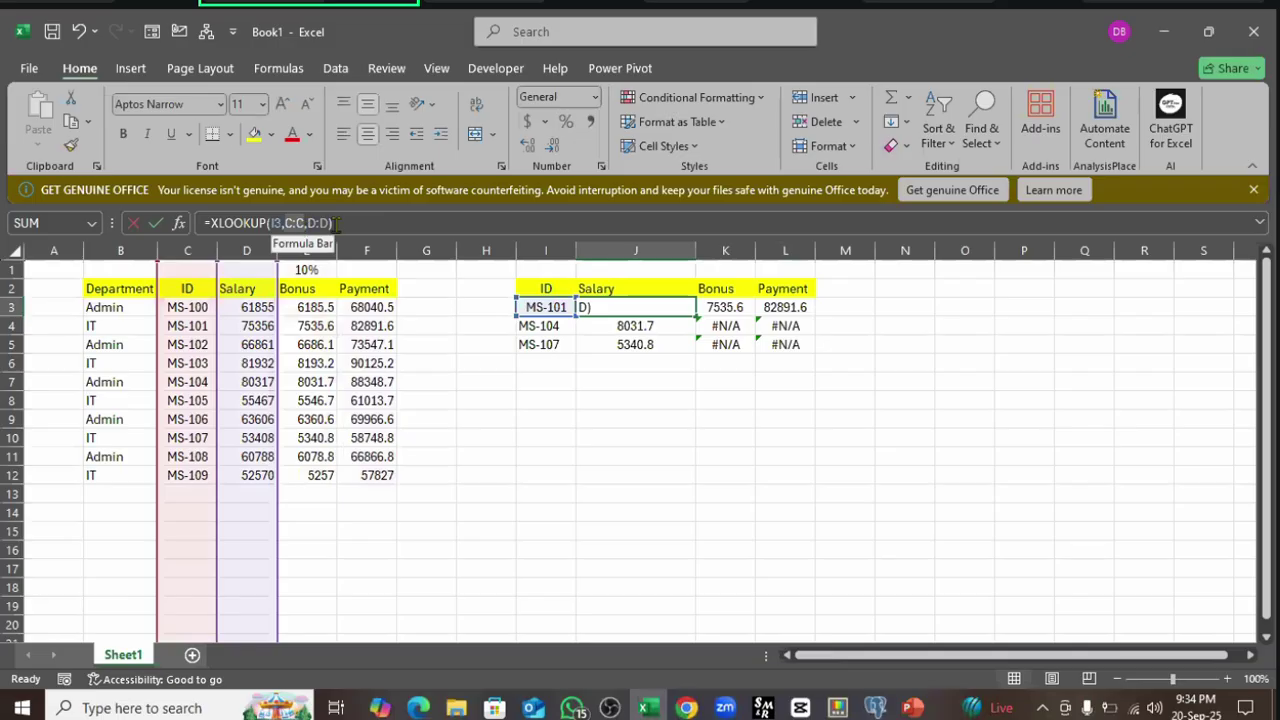
pyautogui.moveTo(337, 223); pyautogui.dragTo(325, 225)
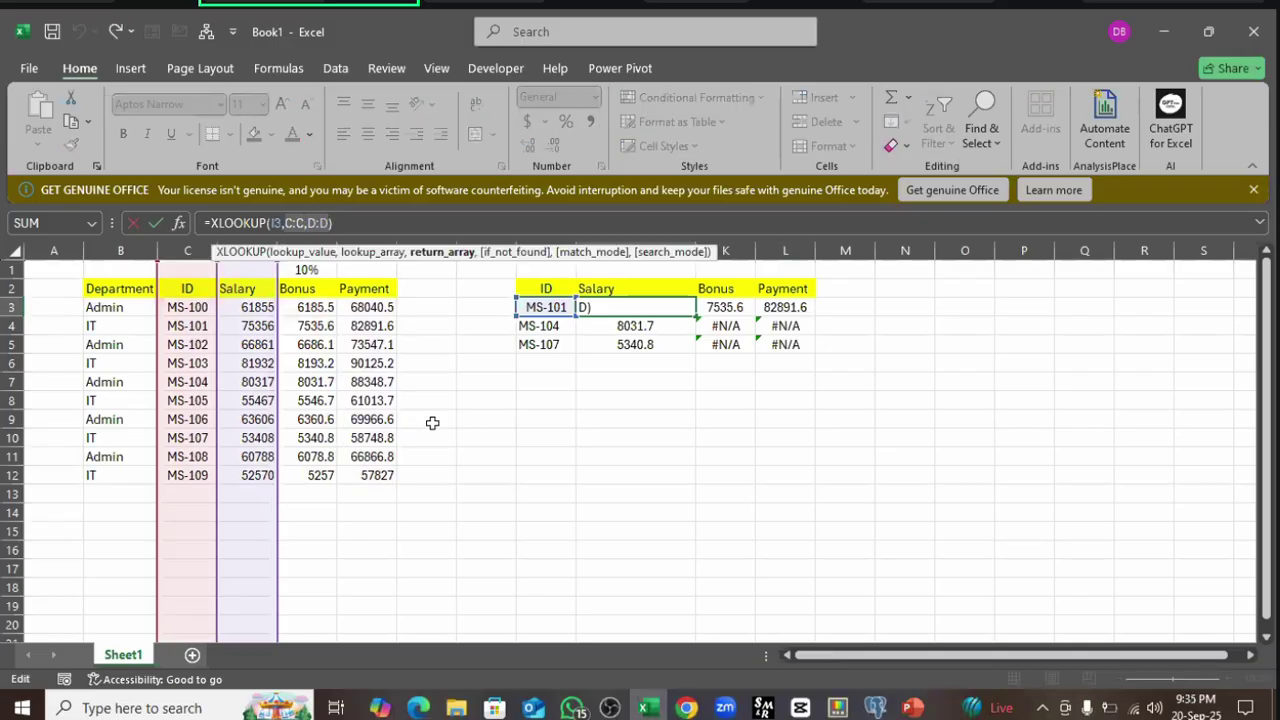
pyautogui.press('F4')
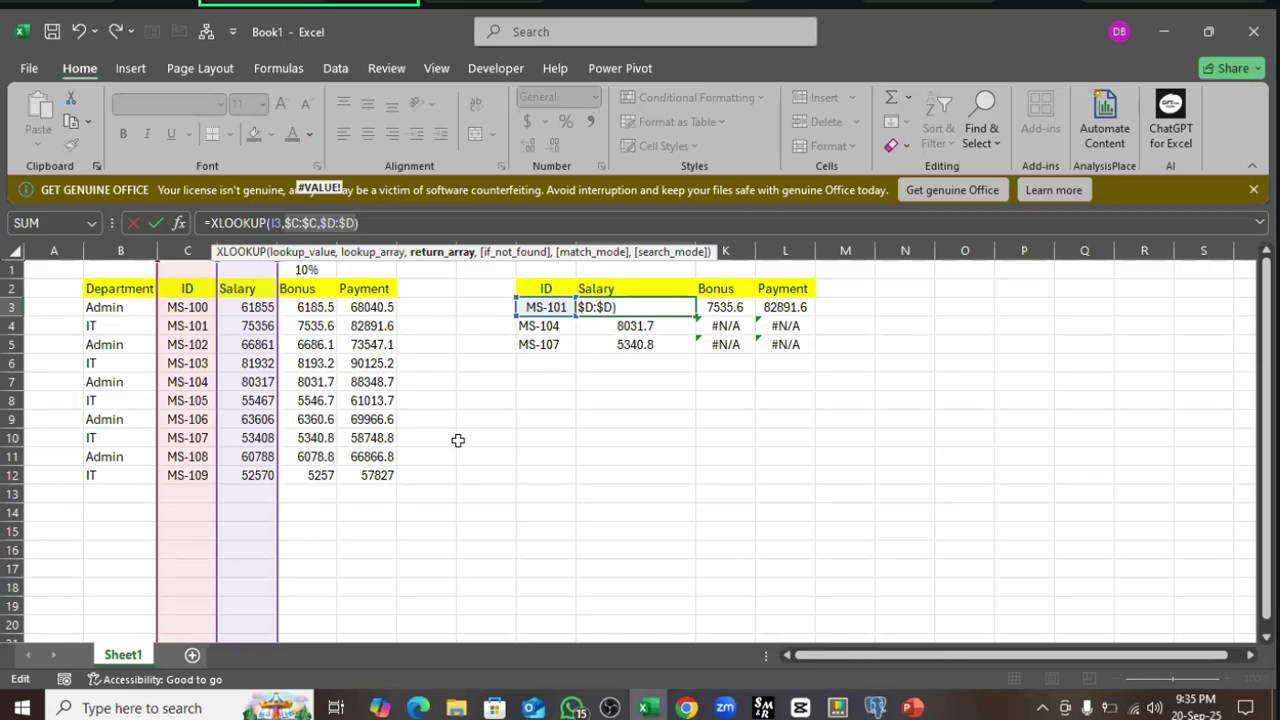
pyautogui.click(721, 507)
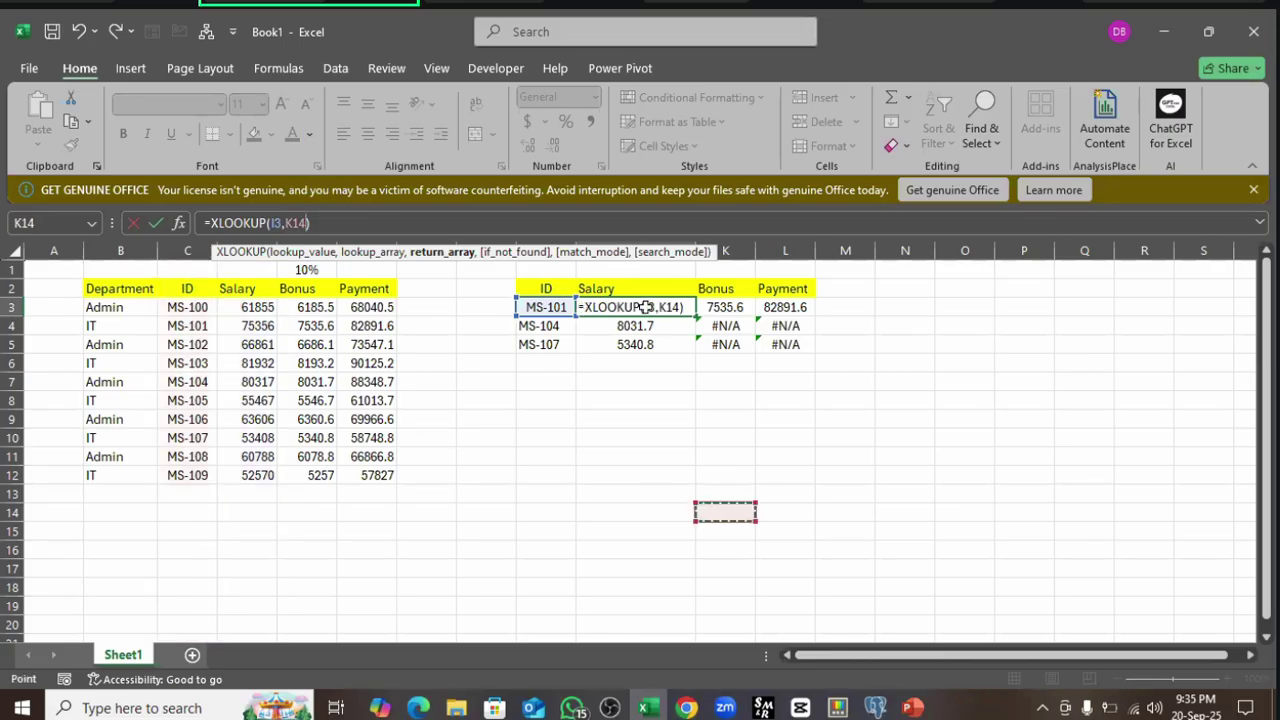
pyautogui.press('Escape')
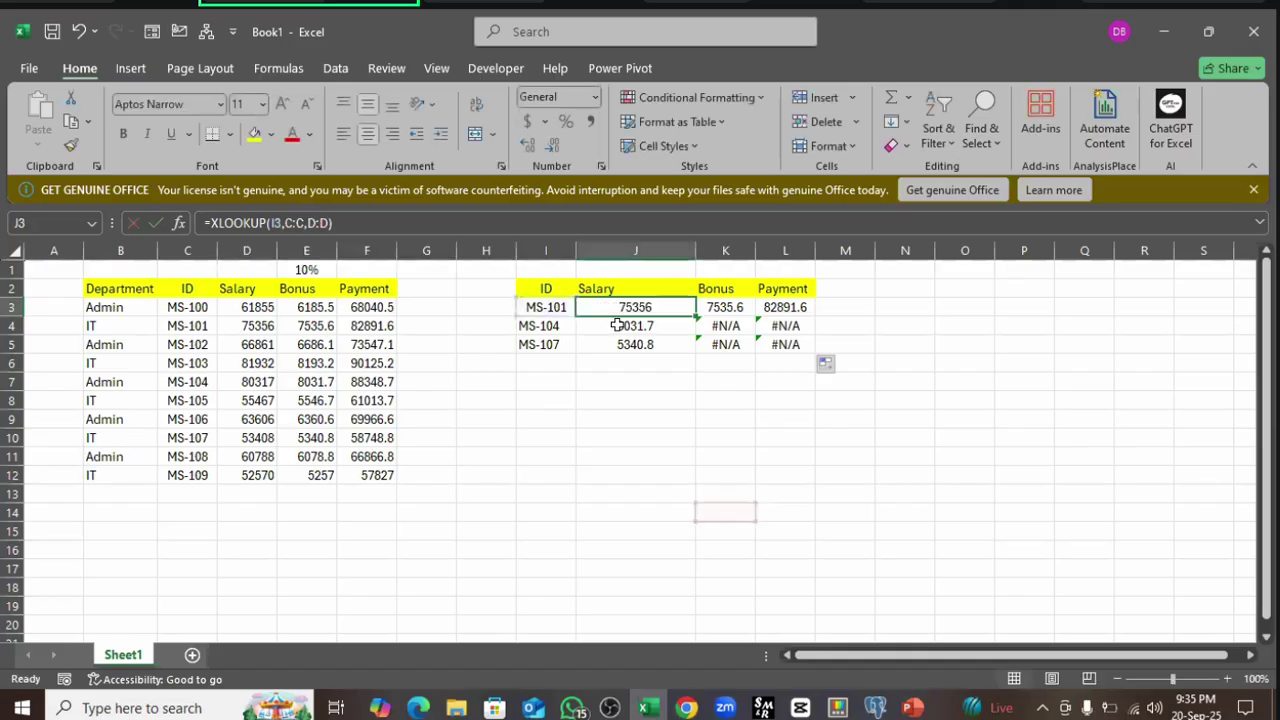
# - Make the lookup and return arrays in the J3 XLOOKUP formula absolute, as $C:$C and $D:$D
pyautogui.click(287, 224)
pyautogui.click(331, 223)
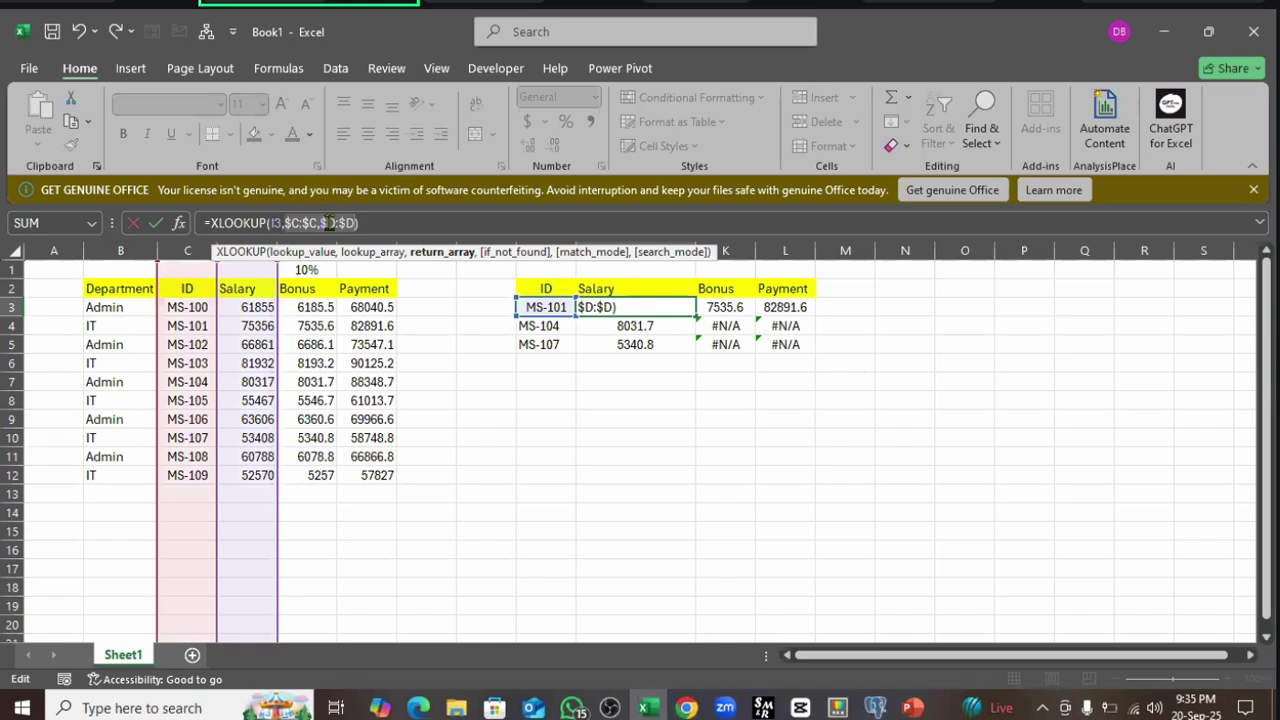
pyautogui.press('Return')
# - Fill the J3 XLOOKUP formula through J3:L5 and inspect the references in K3
pyautogui.click(677, 307)
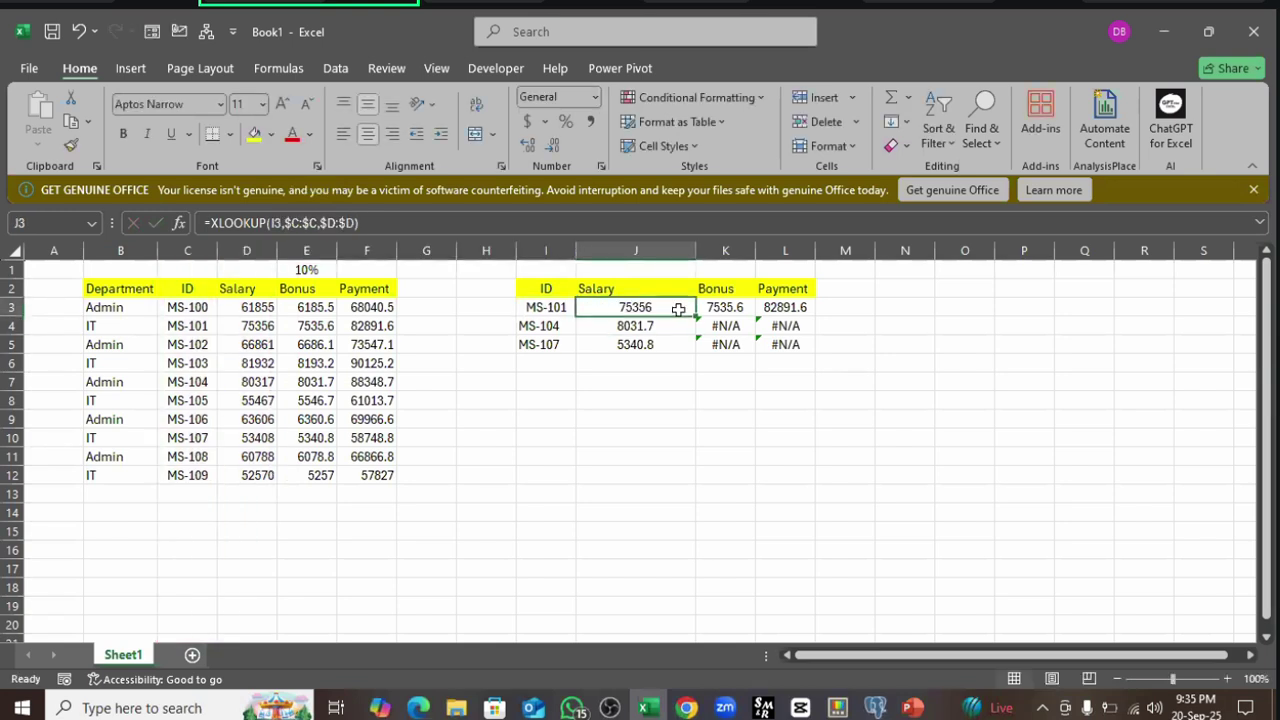
pyautogui.moveTo(695, 316); pyautogui.dragTo(795, 347)
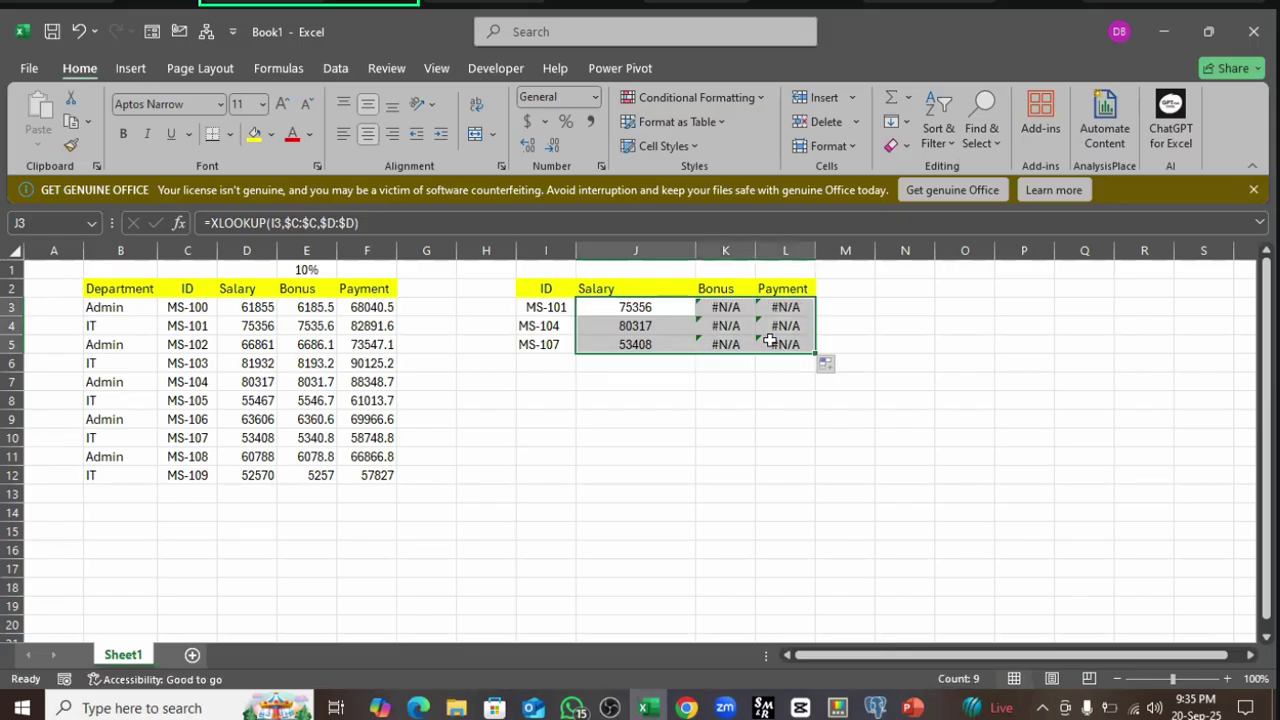
pyautogui.click(736, 312)
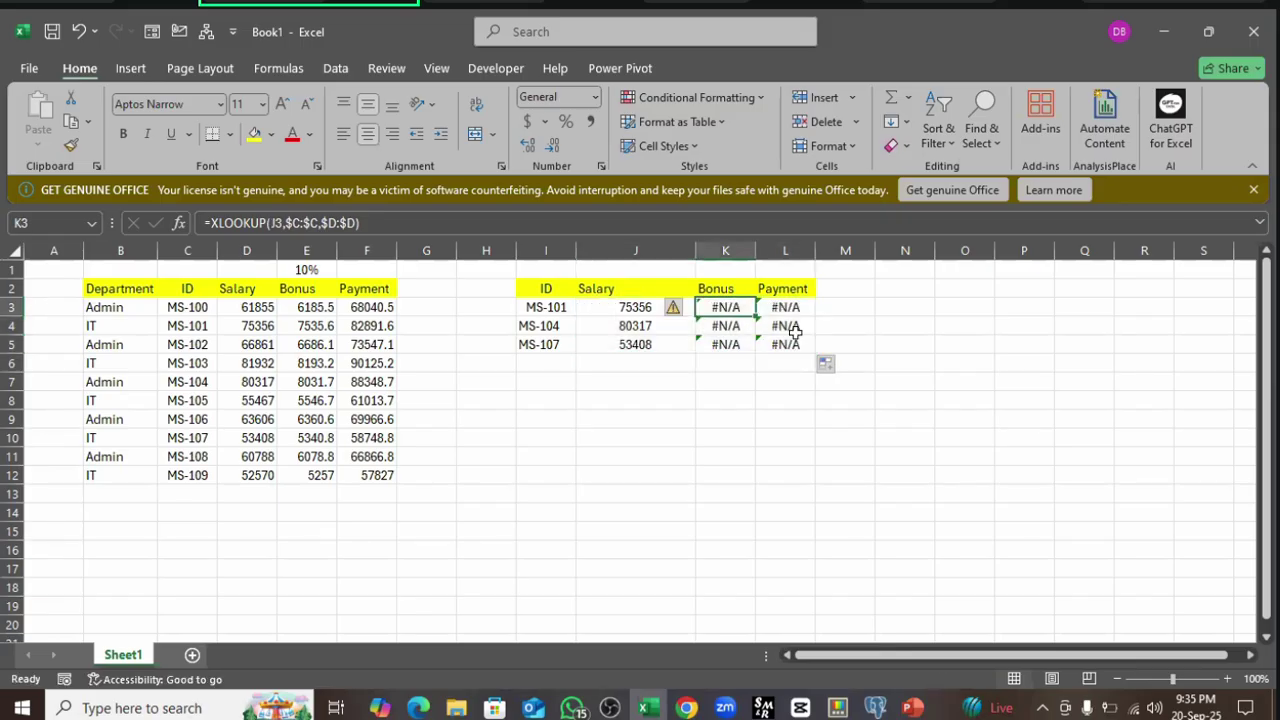
pyautogui.click(566, 221)
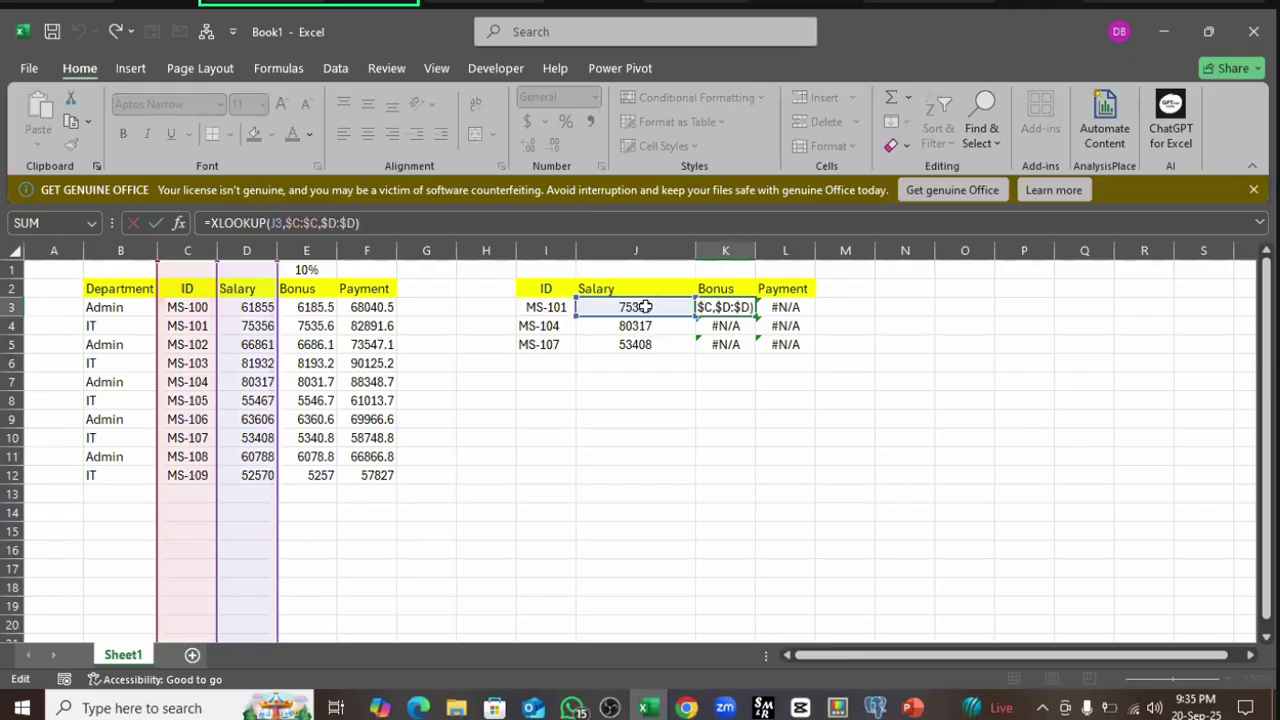
pyautogui.click(662, 450)
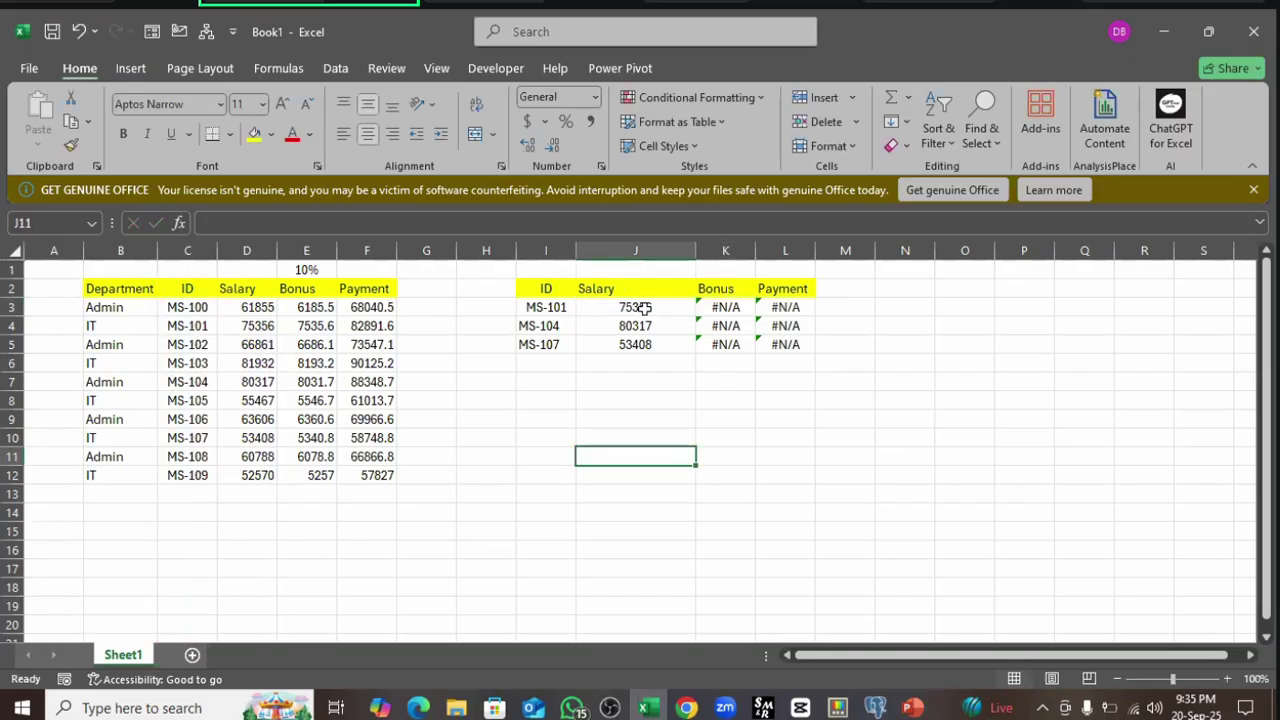
# - Examine the lookup value and the return array of the XLOOKUP formula in J3
pyautogui.click(643, 307)
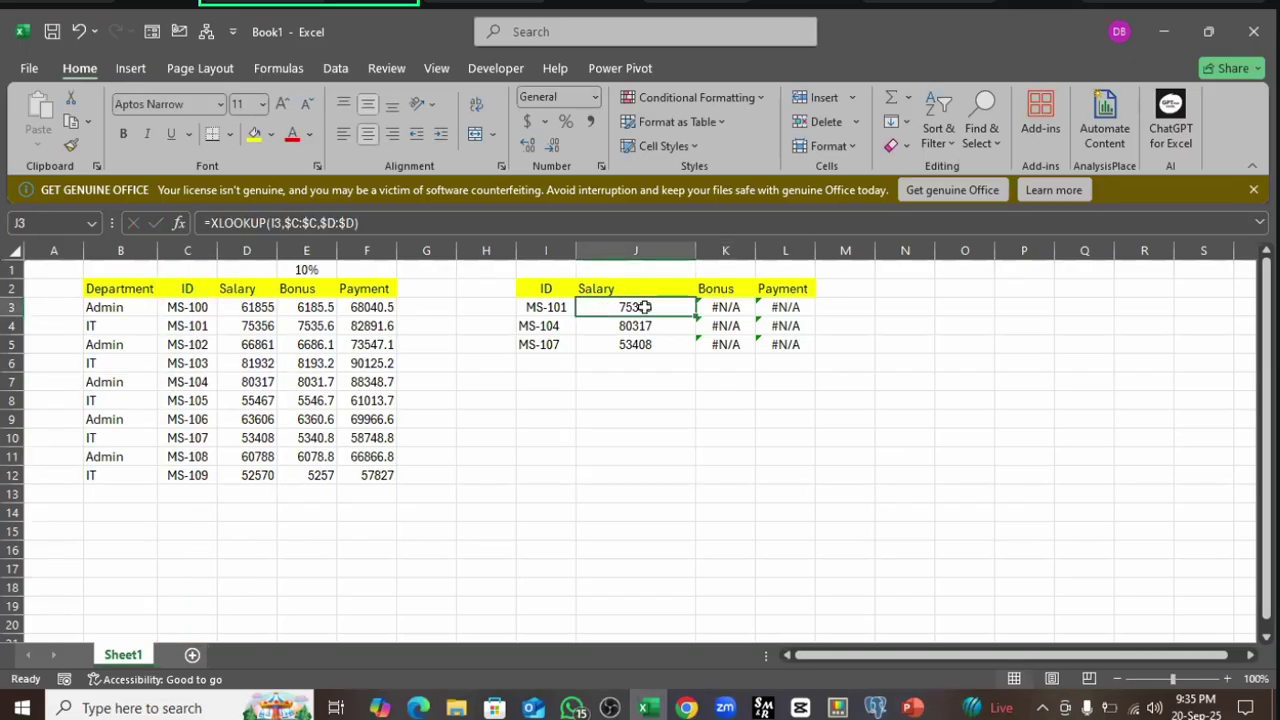
pyautogui.click(282, 222)
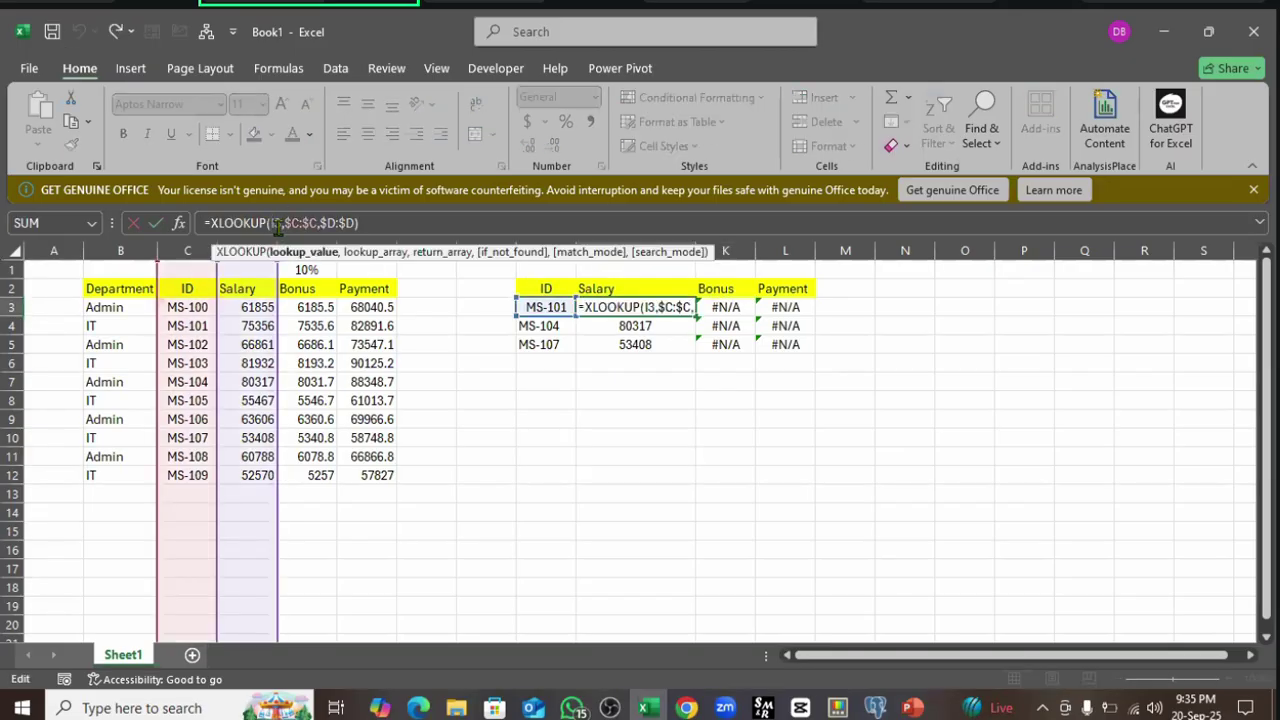
pyautogui.doubleClick(279, 223)
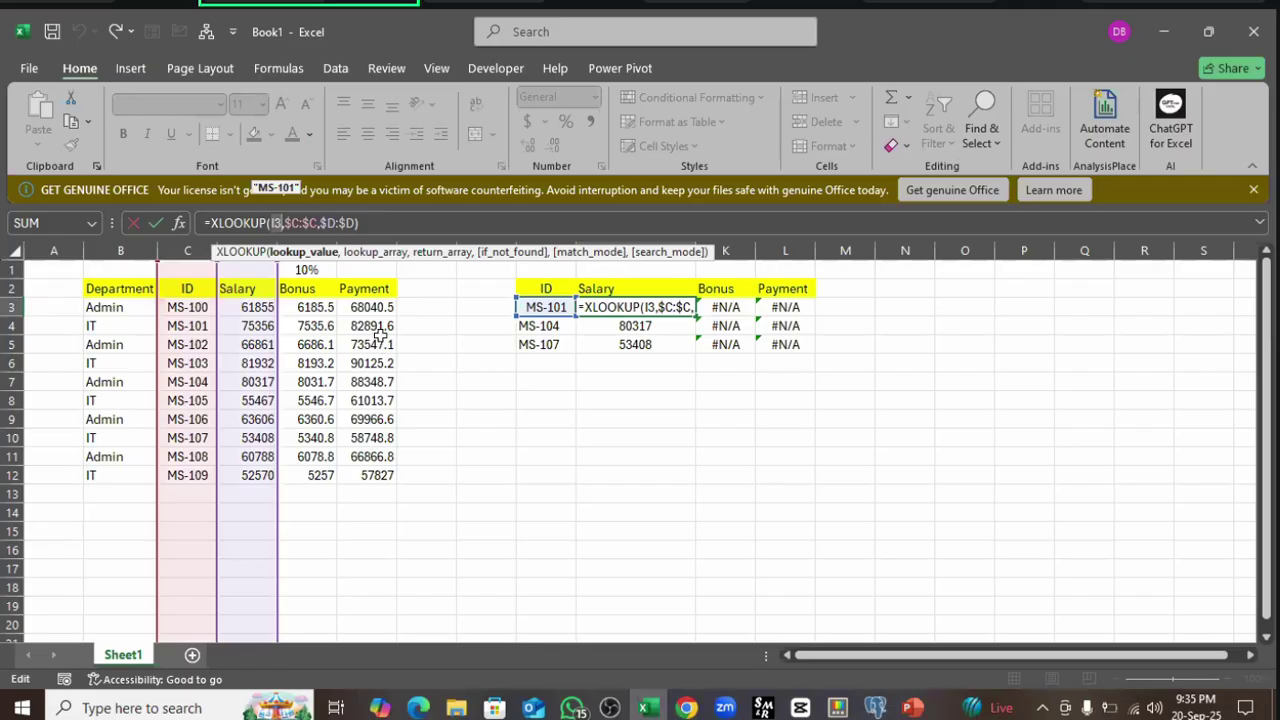
pyautogui.hotkey('ctrl', 'Return')
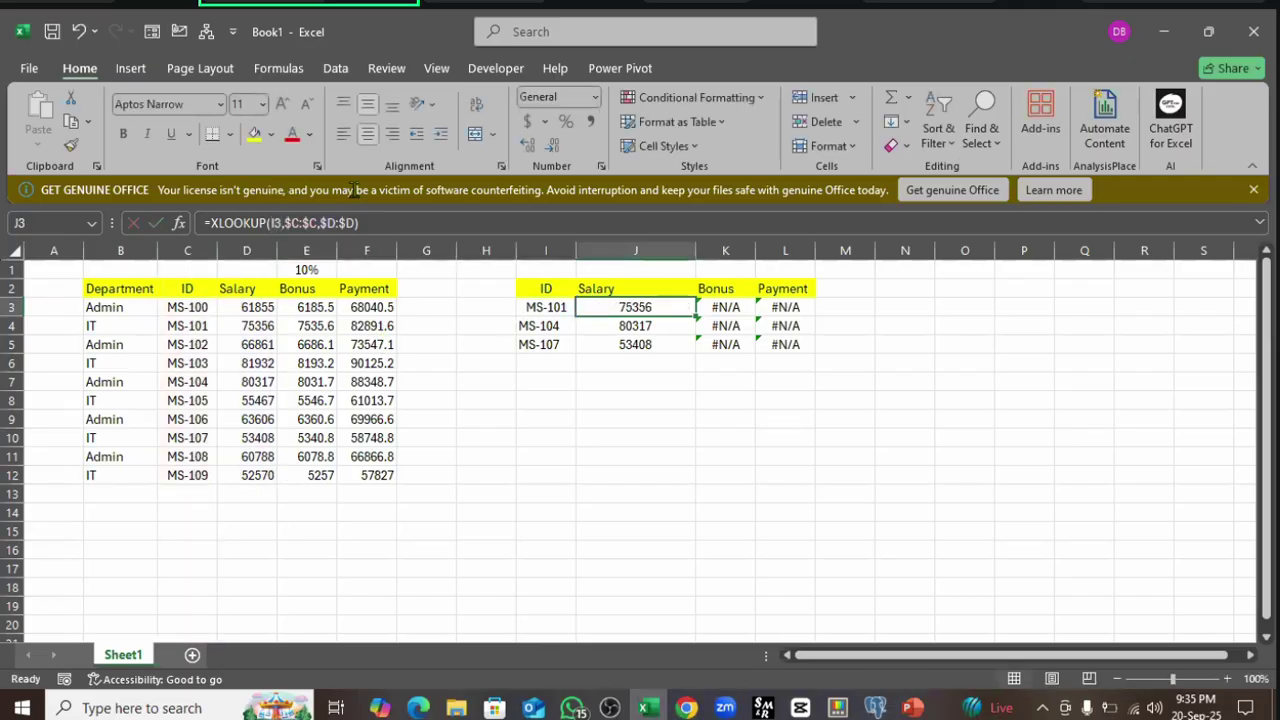
pyautogui.click(363, 223)
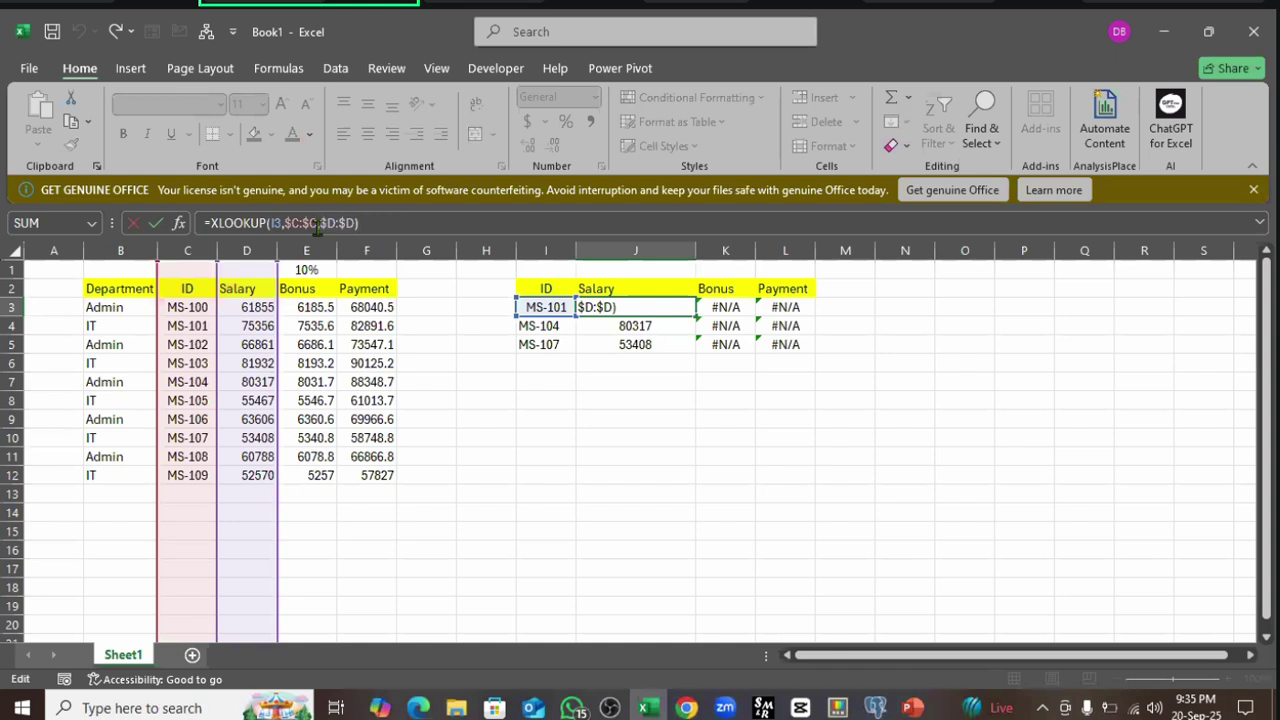
pyautogui.moveTo(321, 223); pyautogui.dragTo(375, 223)
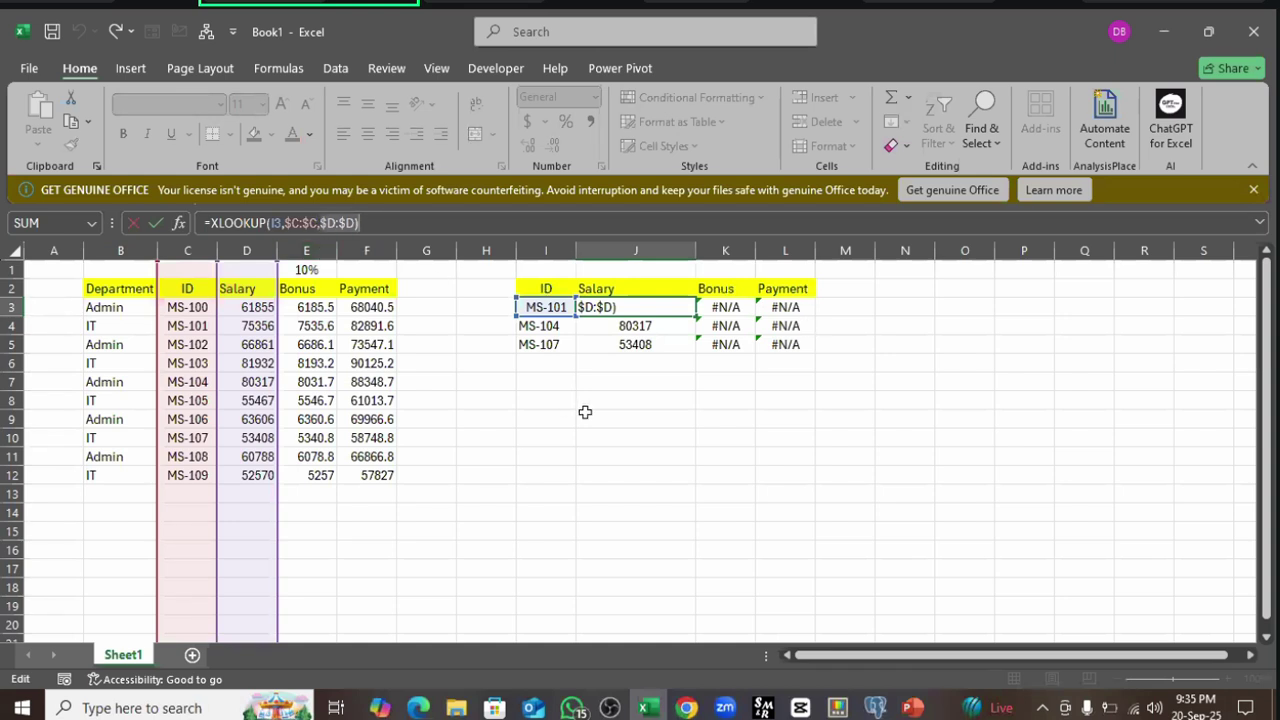
pyautogui.hotkey('ctrl', 'Return')
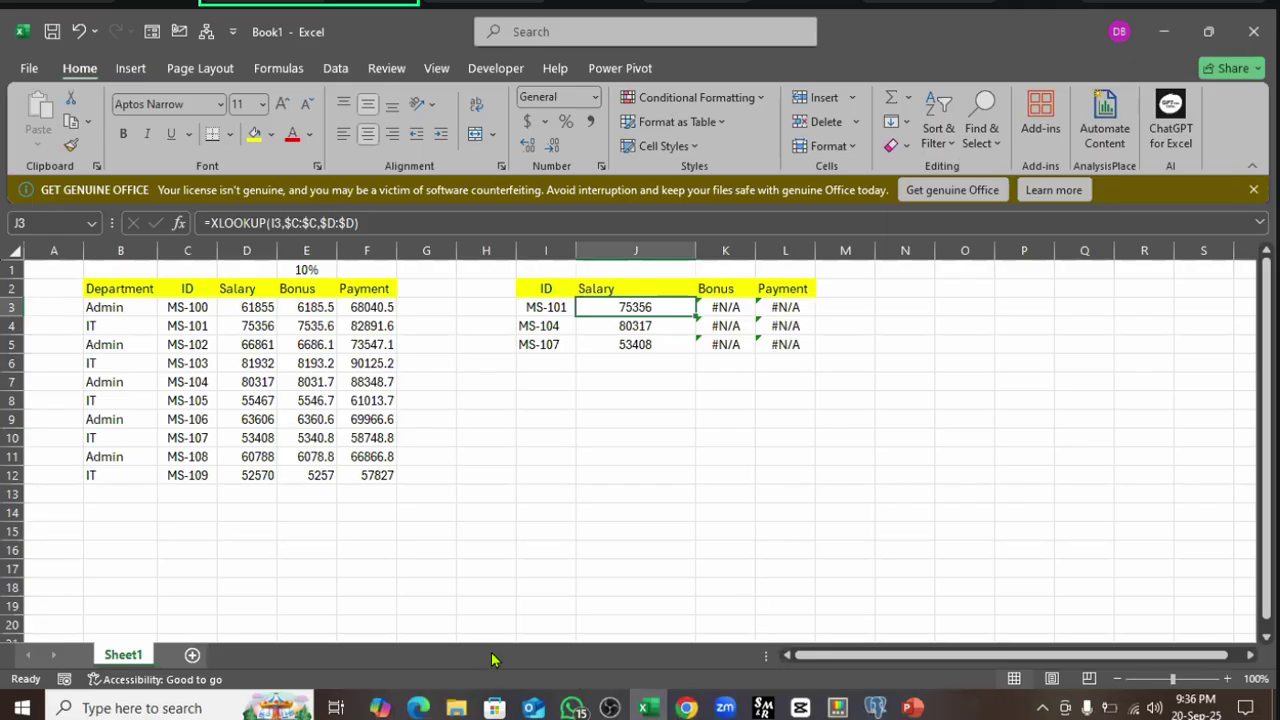
pyautogui.press('XF86AudioRaiseVolume')
pyautogui.press('XF86AudioRaiseVolume')
pyautogui.press('XF86AudioRaiseVolume')
pyautogui.press('XF86AudioRaiseVolume')
pyautogui.press('XF86AudioRaiseVolume')
pyautogui.press('XF86AudioRaiseVolume')
pyautogui.press('XF86AudioRaiseVolume')
pyautogui.press('XF86AudioRaiseVolume')
pyautogui.press('XF86AudioRaiseVolume')
pyautogui.press('XF86AudioRaiseVolume')
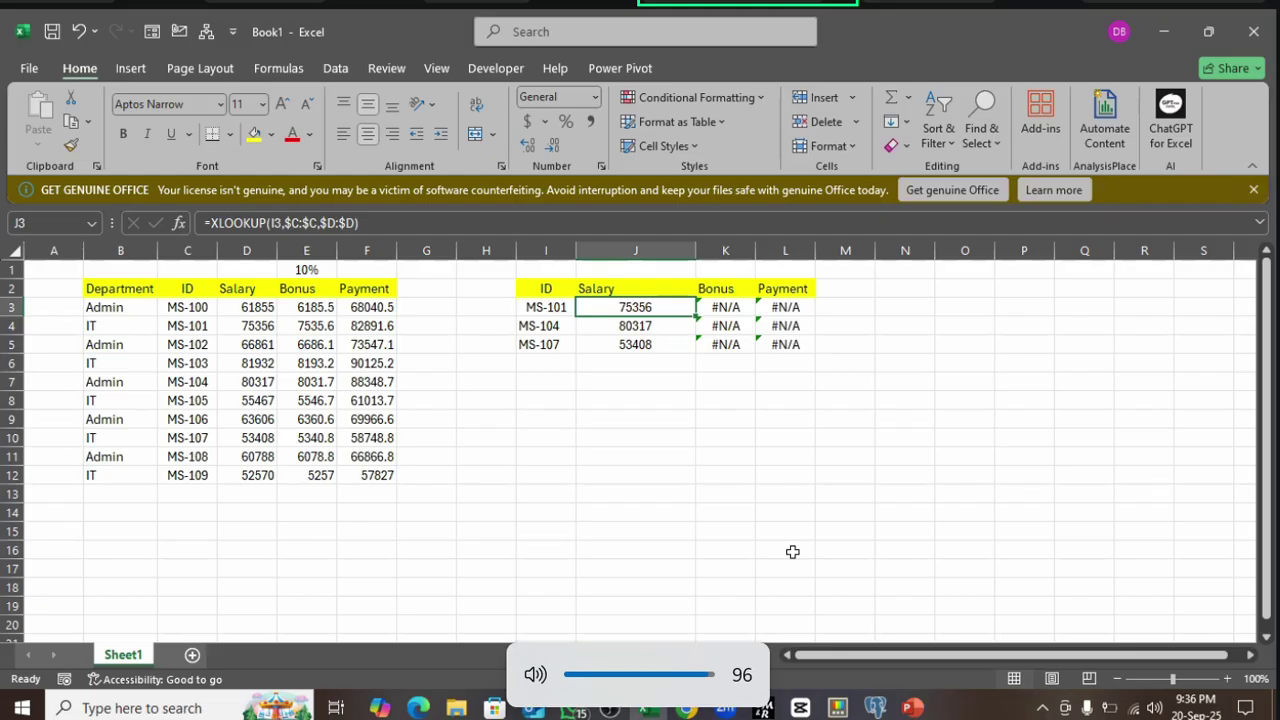
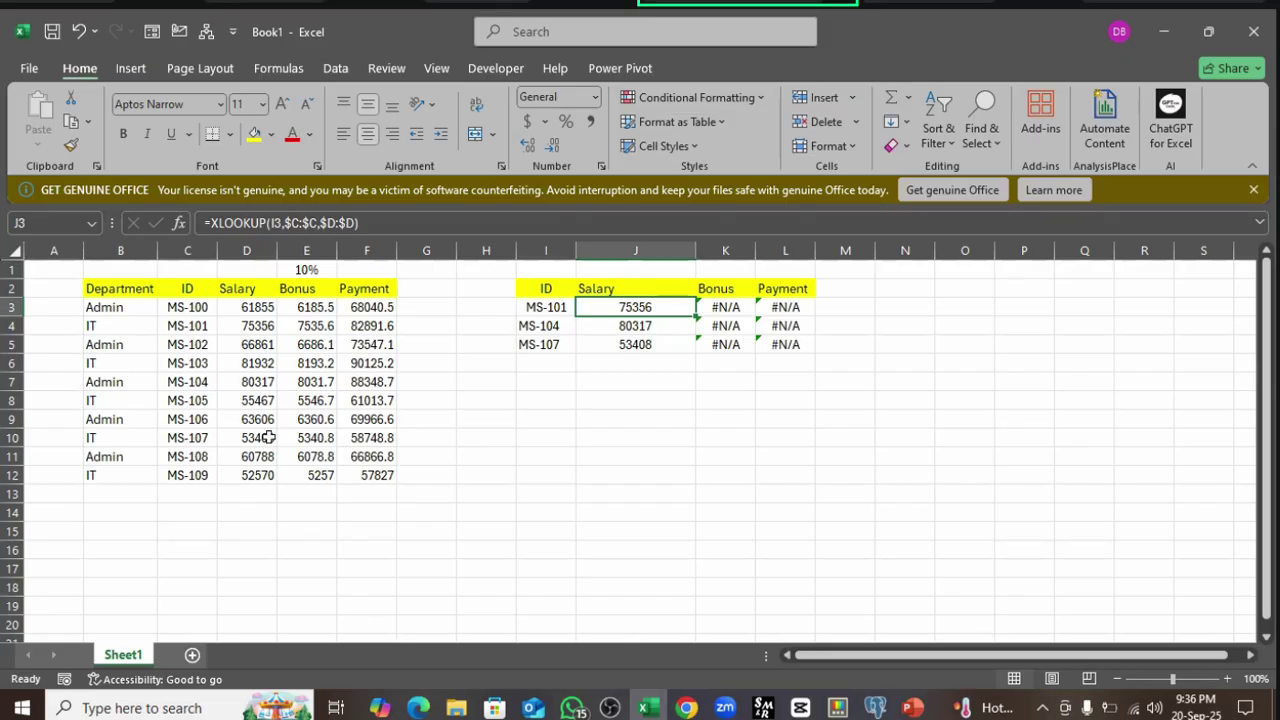
# - Repeat the IDs in front of the Department column by entering =C3 in A3 and filling it down to A12
pyautogui.click(188, 308)
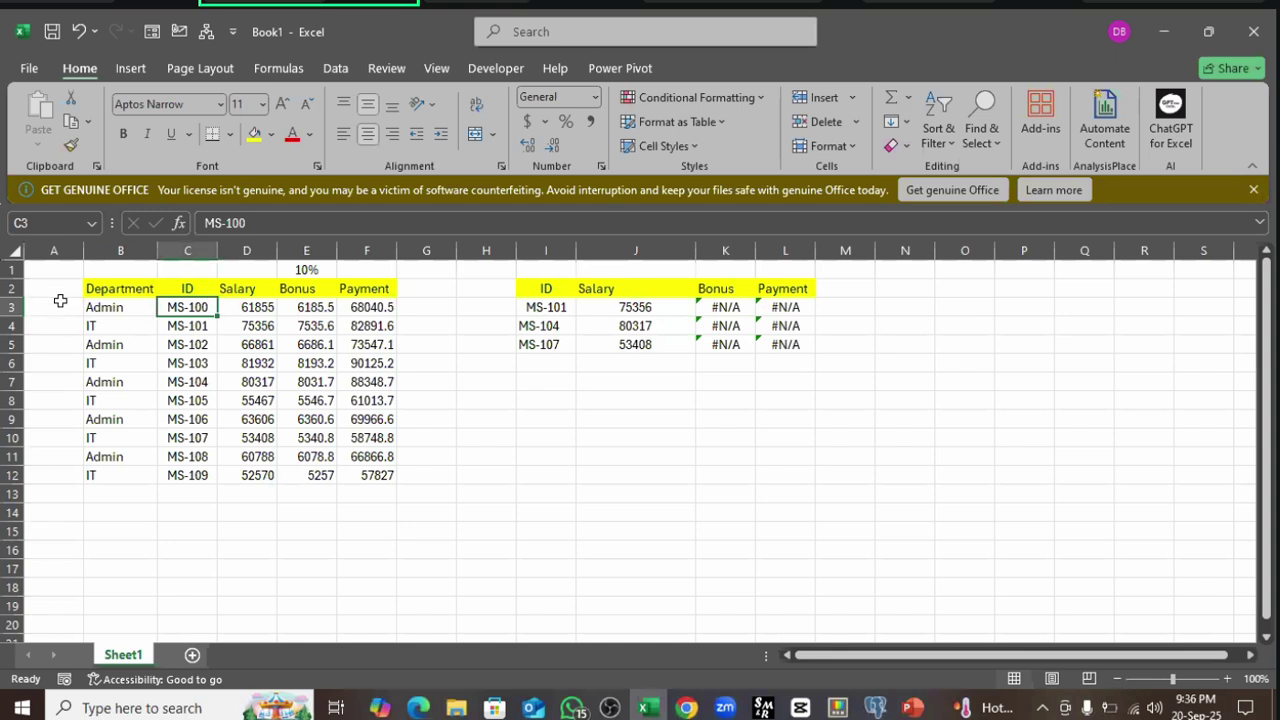
pyautogui.click(62, 302)
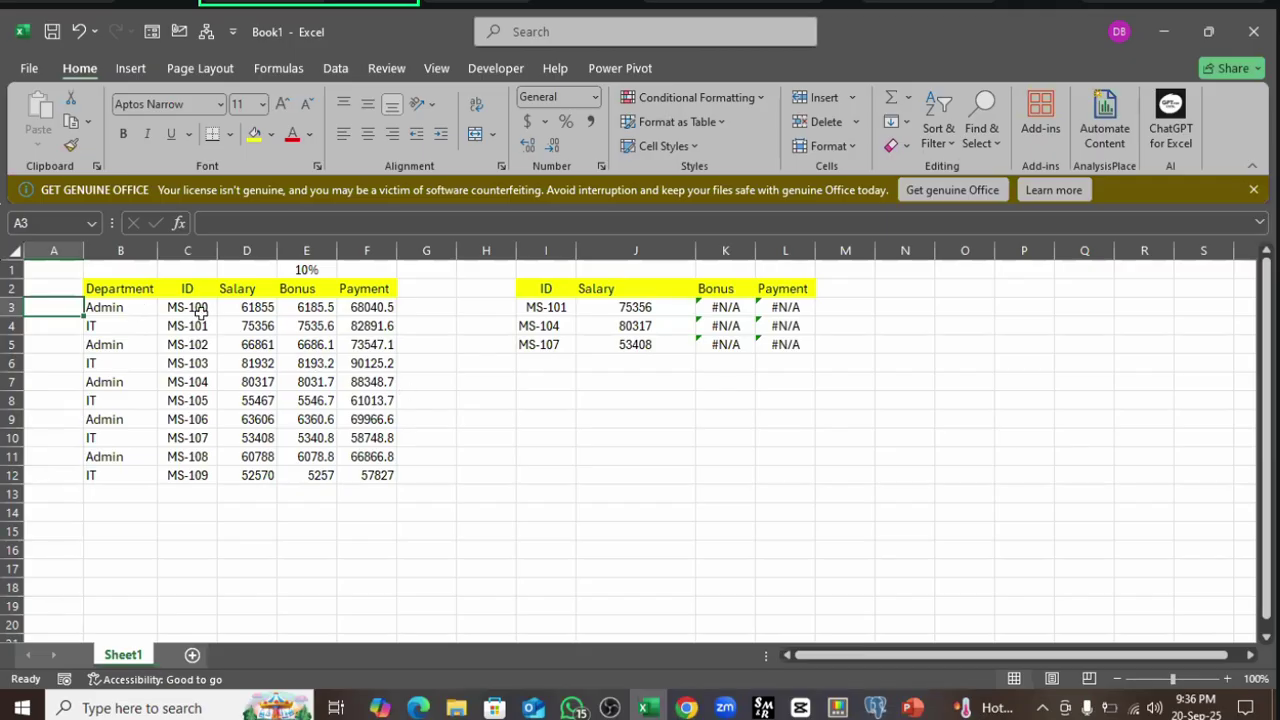
pyautogui.moveTo(195, 310); pyautogui.dragTo(196, 328)
pyautogui.click(58, 309)
pyautogui.write('=')
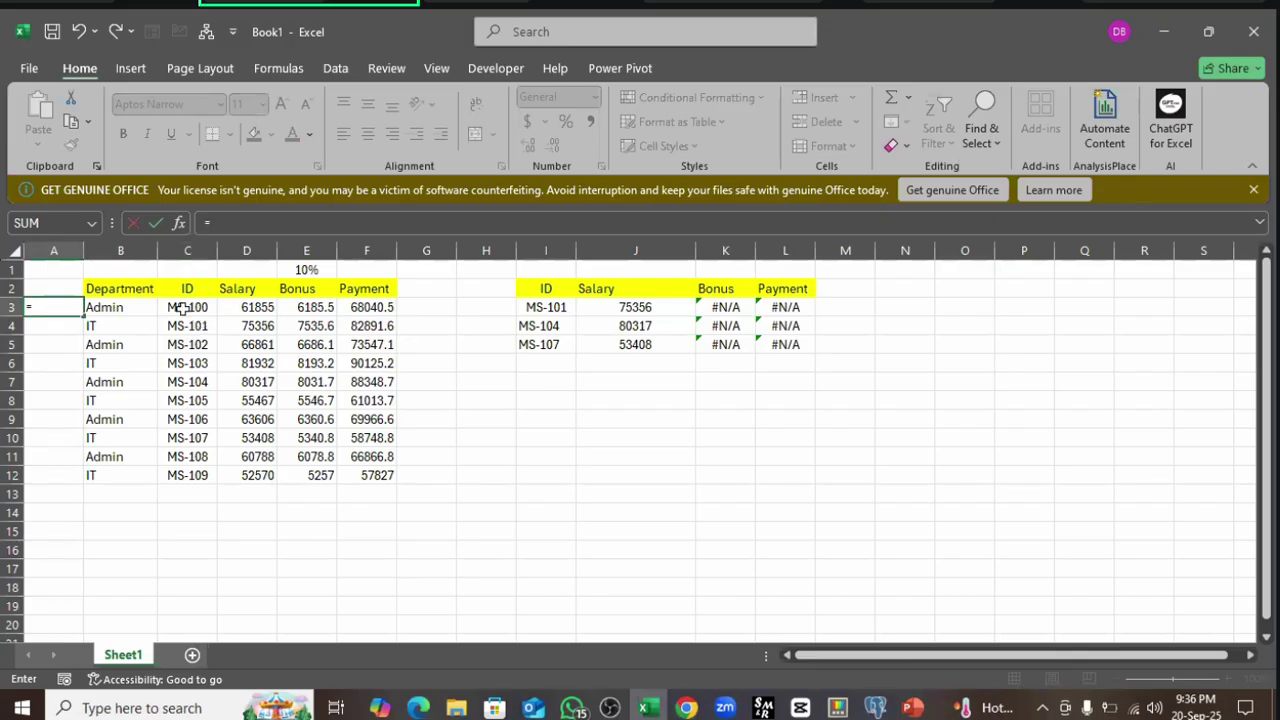
pyautogui.click(182, 309)
pyautogui.press('Return')
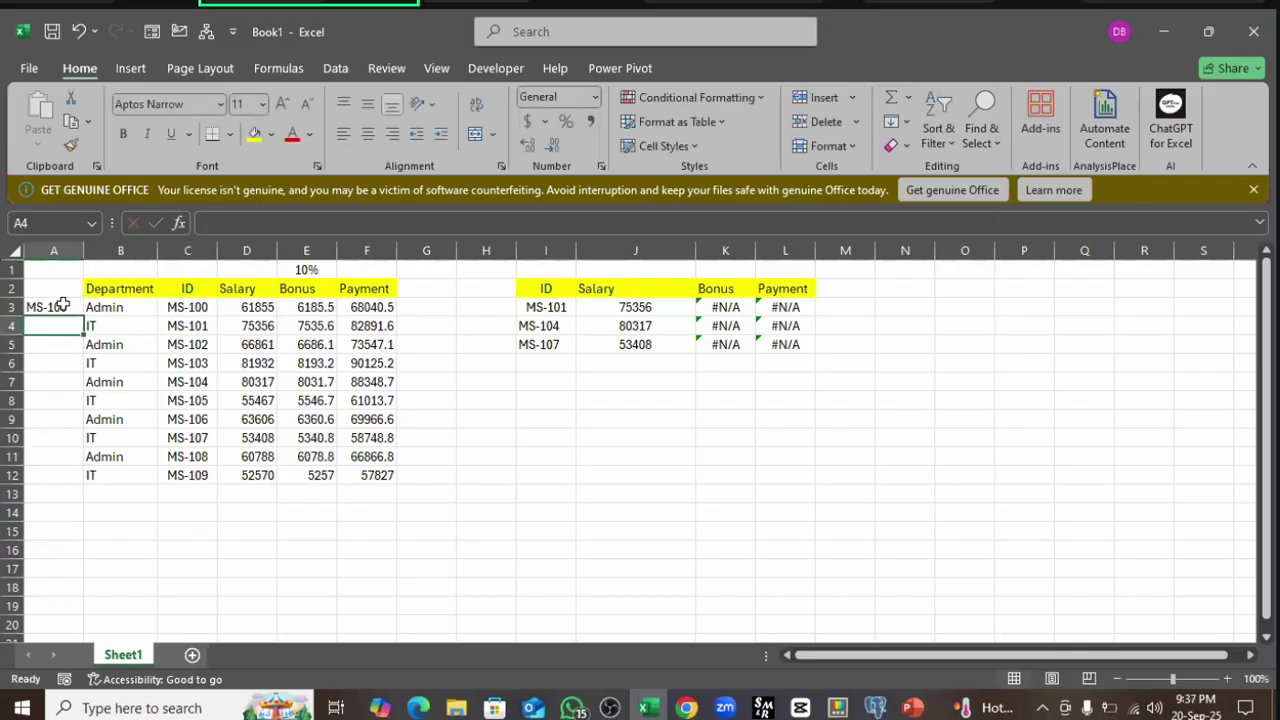
pyautogui.click(60, 307)
pyautogui.moveTo(85, 316); pyautogui.dragTo(93, 482)
# - Compare the source data in columns A:F with the lookup results in I3:L5
pyautogui.click(199, 311)
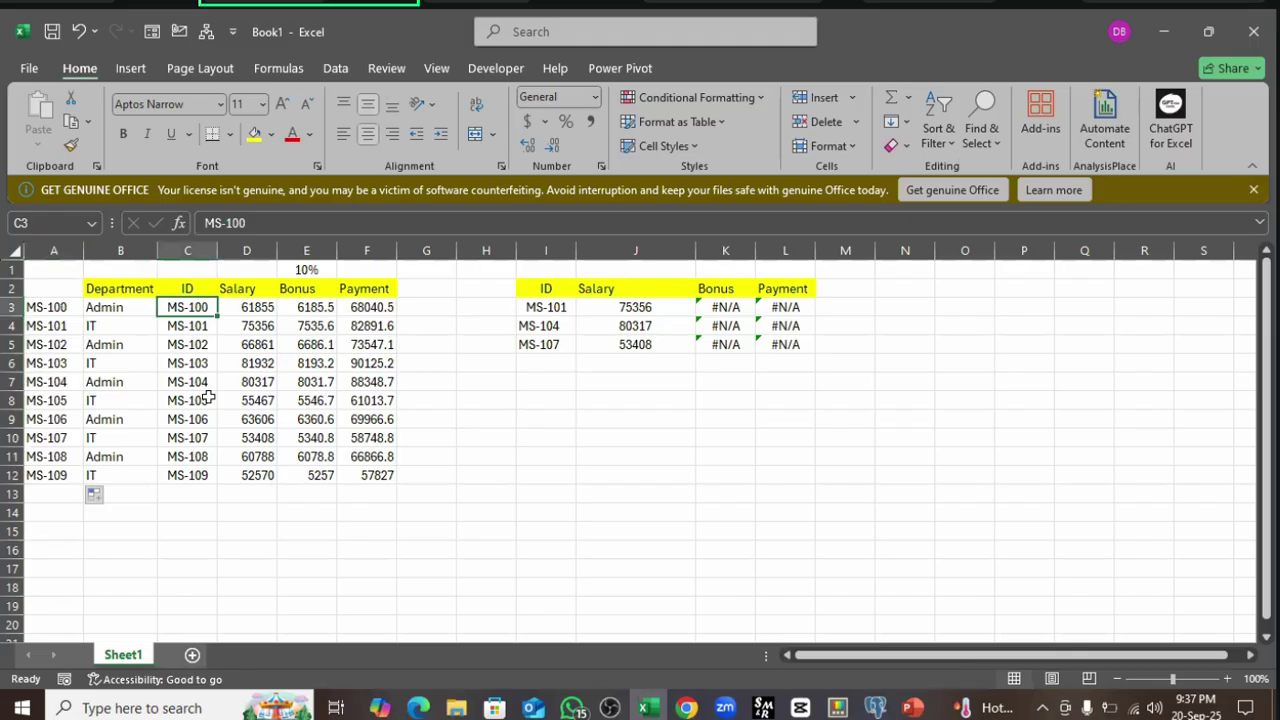
pyautogui.click(630, 307)
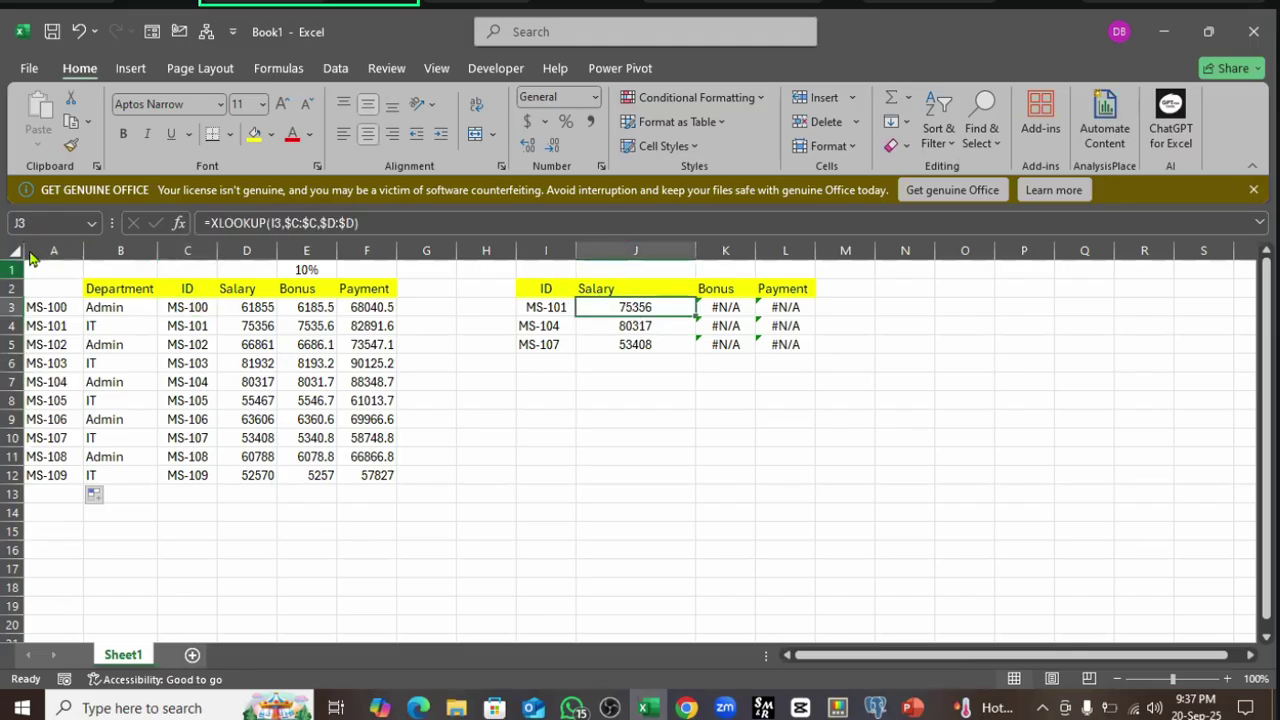
pyautogui.moveTo(48, 250); pyautogui.dragTo(354, 270)
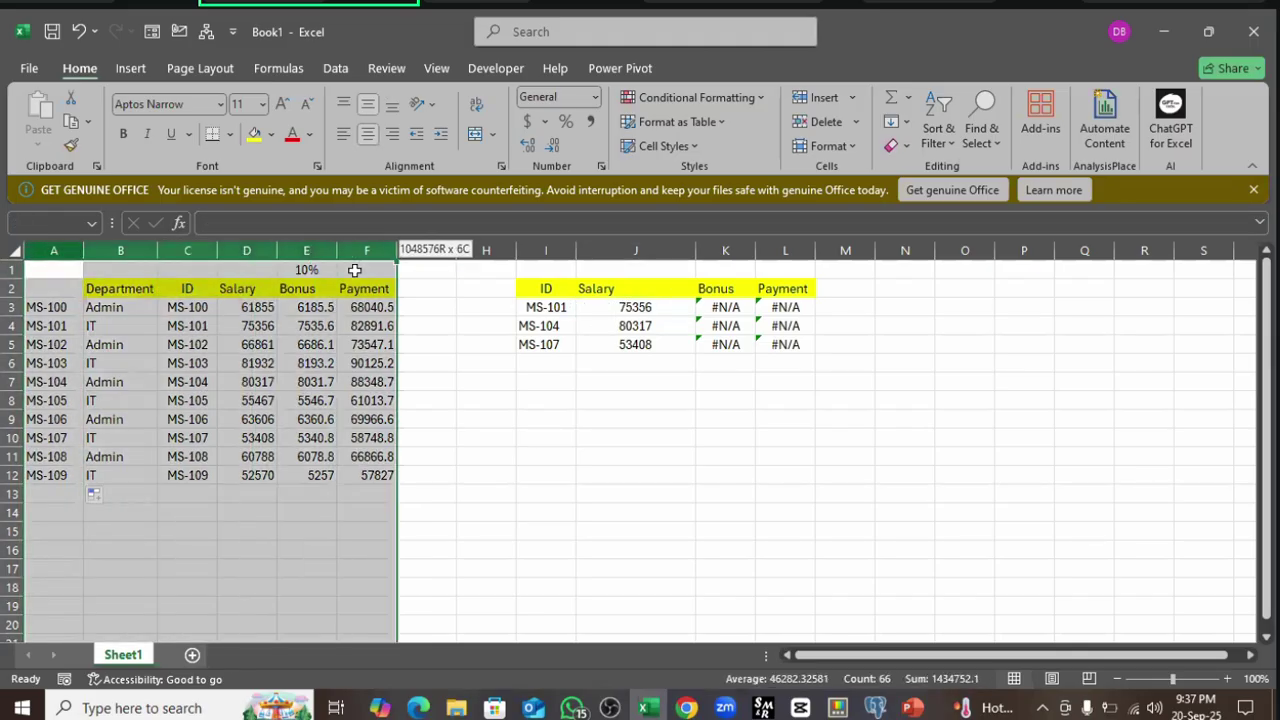
pyautogui.moveTo(49, 251); pyautogui.dragTo(372, 257)
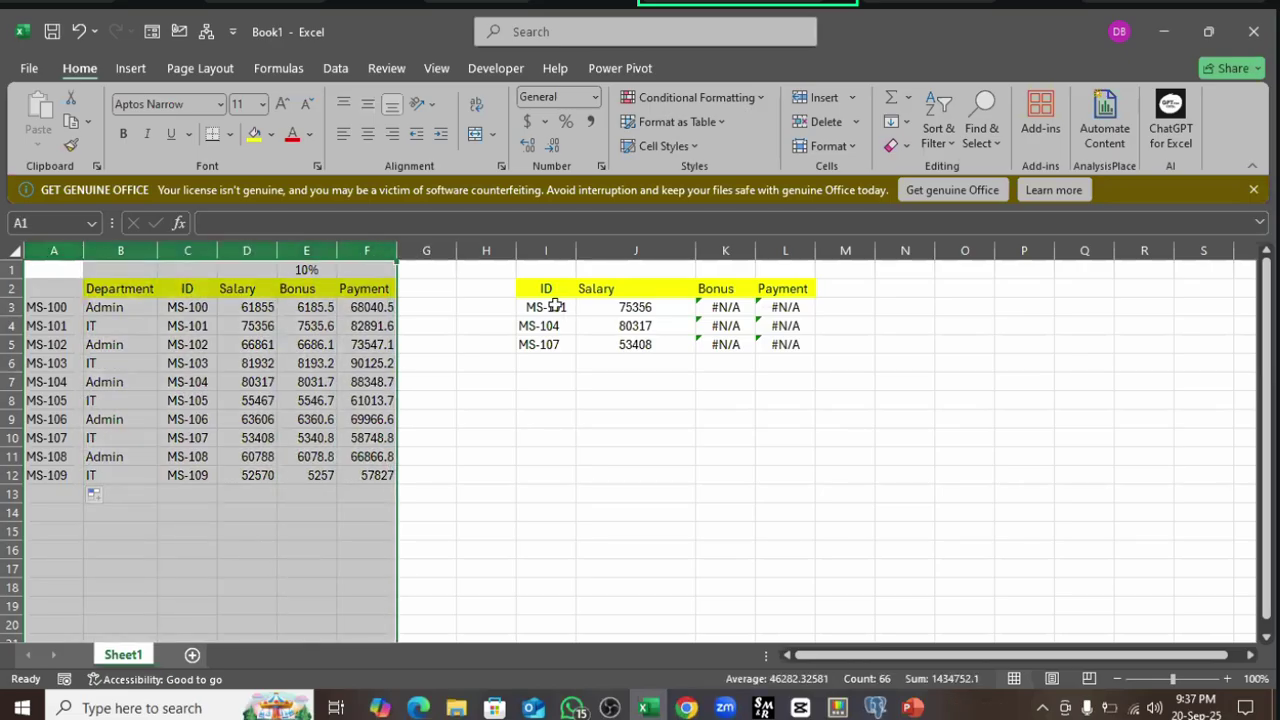
pyautogui.moveTo(555, 307); pyautogui.dragTo(795, 345)
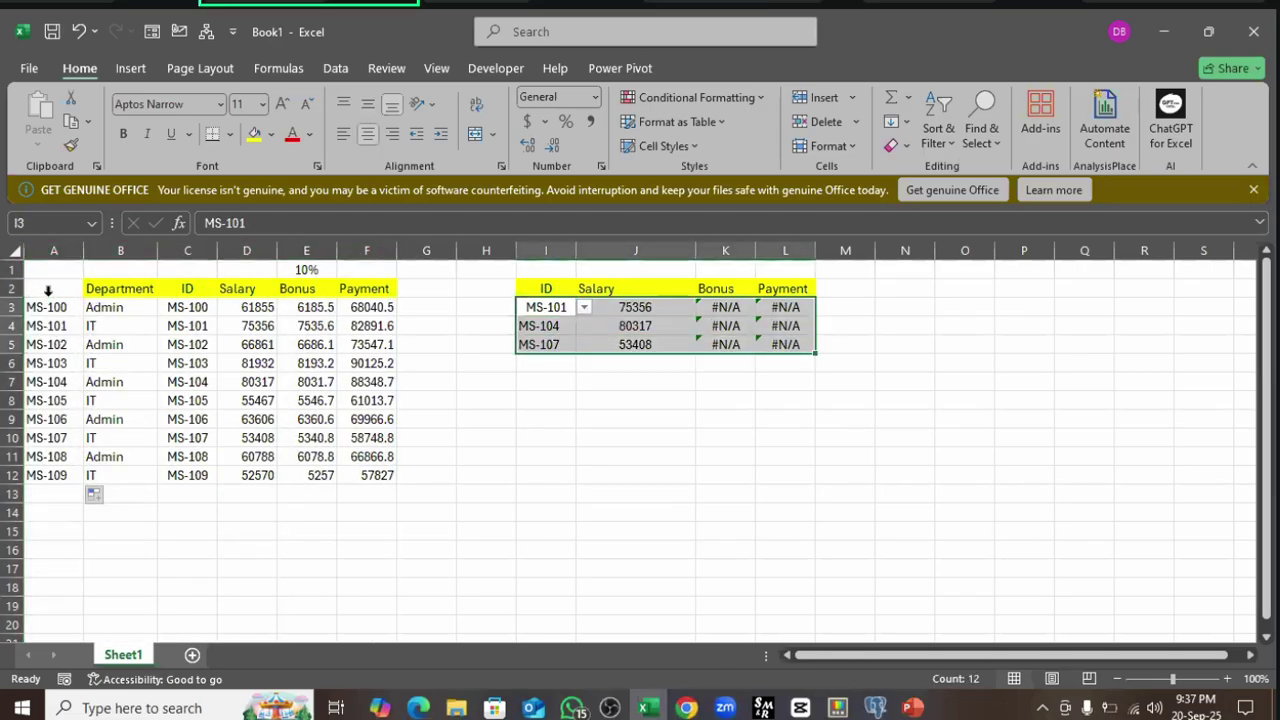
# - Undo the entry and fill of the repeated IDs in column A
pyautogui.click(49, 253)
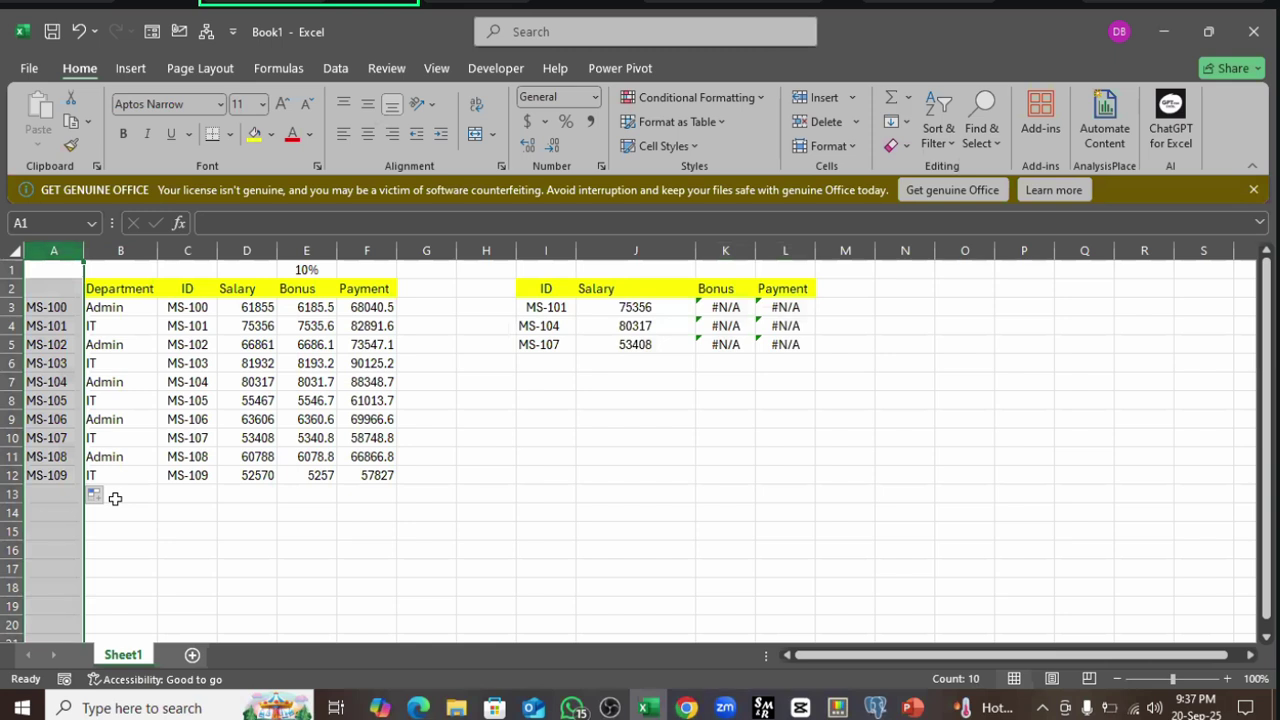
pyautogui.click(79, 32)
pyautogui.click(79, 32)
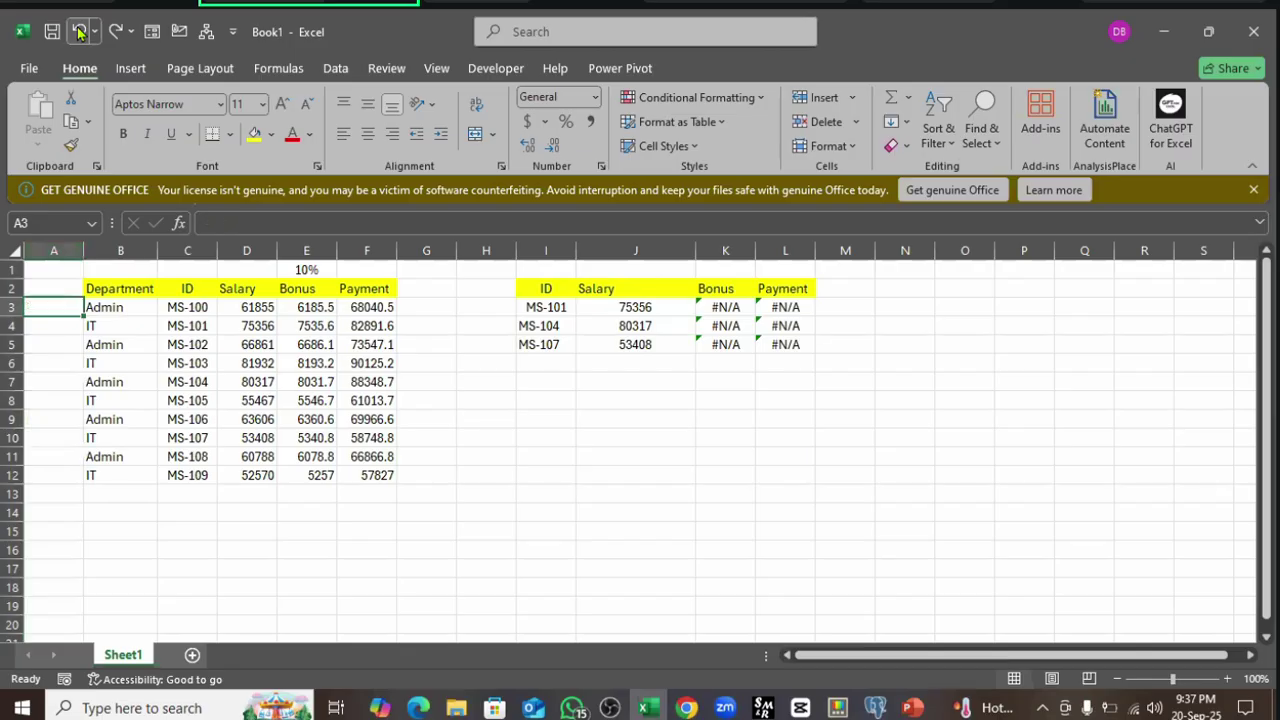
# - Compare the XLOOKUP formulas in J3 and K3 and examine which cells K3 refers to
pyautogui.click(660, 312)
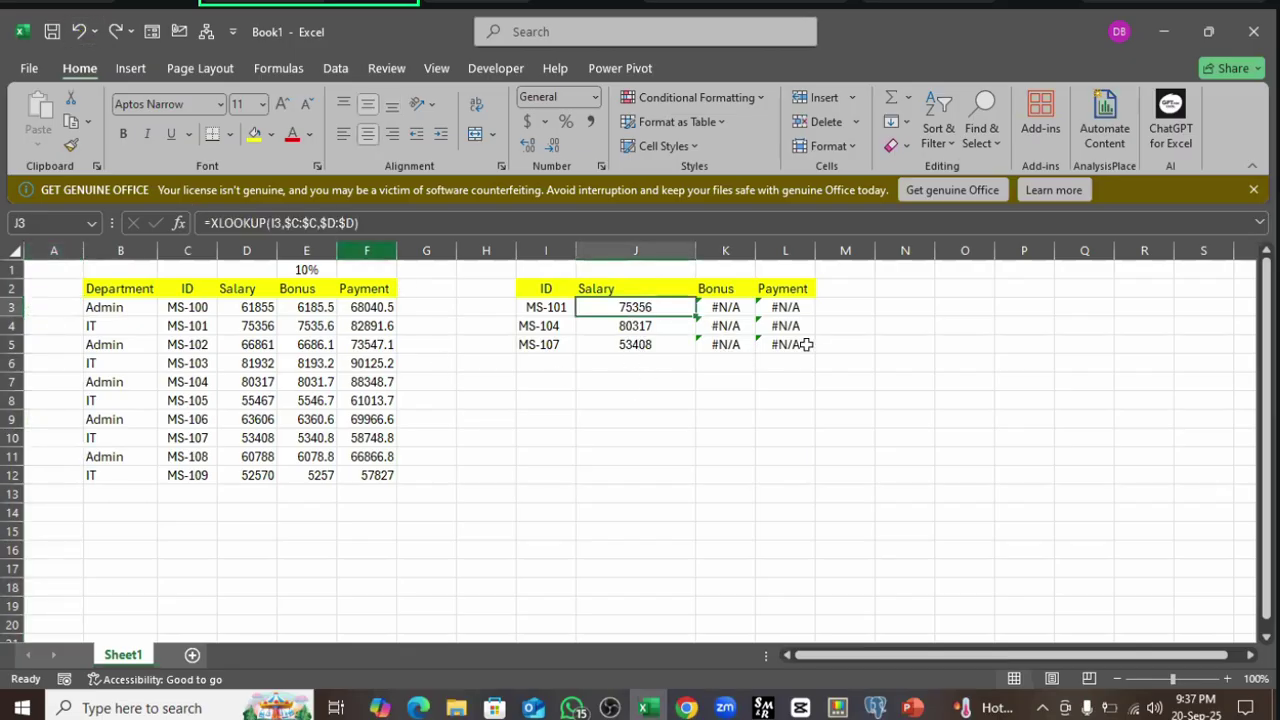
pyautogui.click(716, 310)
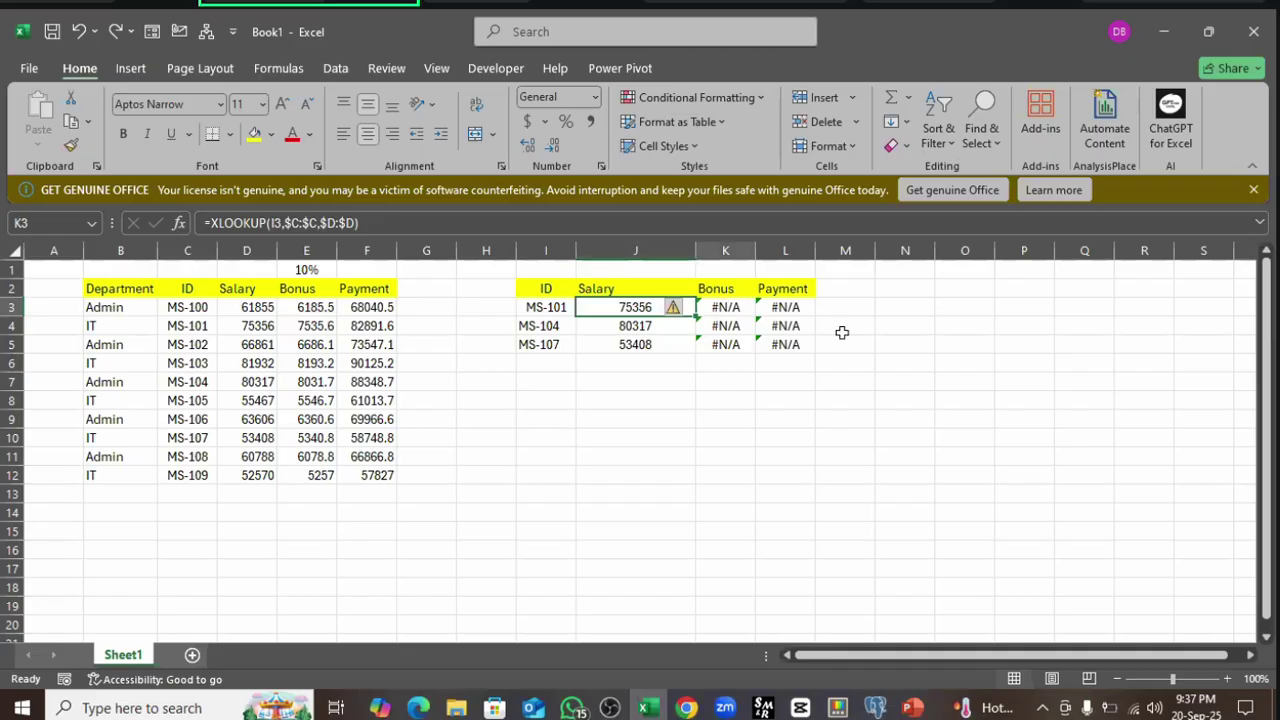
pyautogui.click(410, 224)
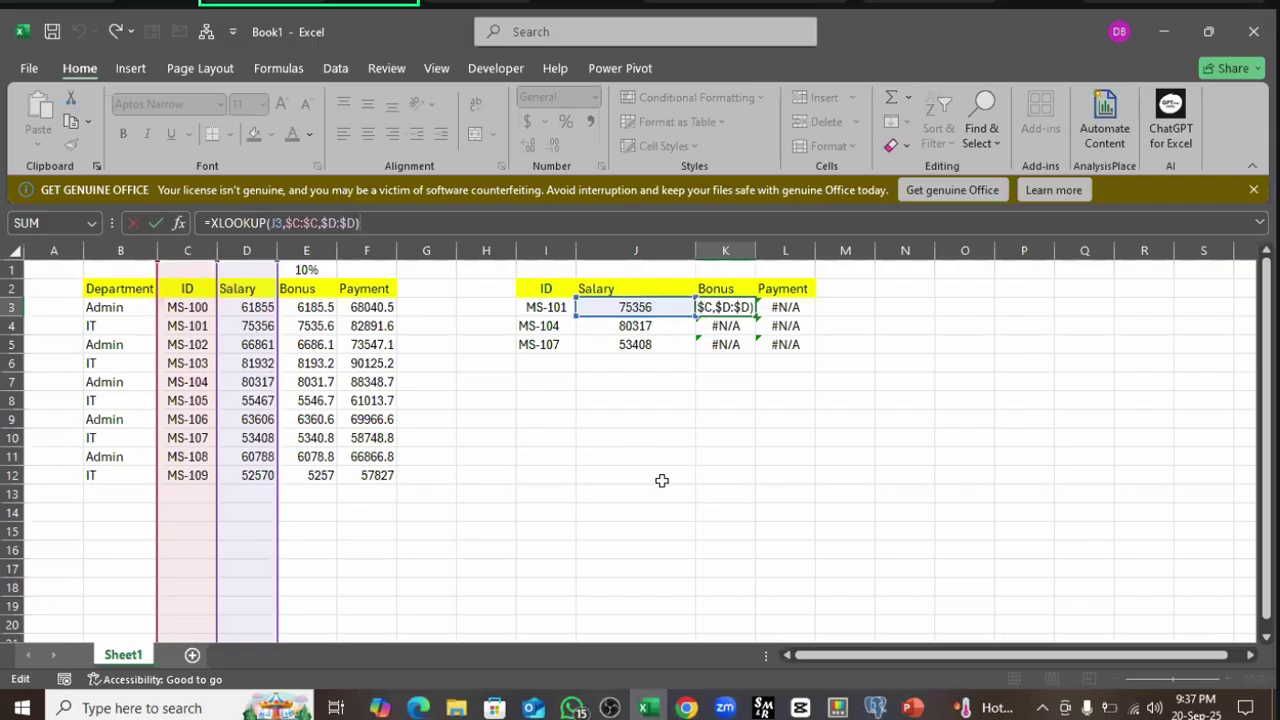
pyautogui.hotkey('ctrl', 'Return')
# - Lock only the column of the lookup value in the J3 XLOOKUP formula, making it $I3
pyautogui.click(627, 307)
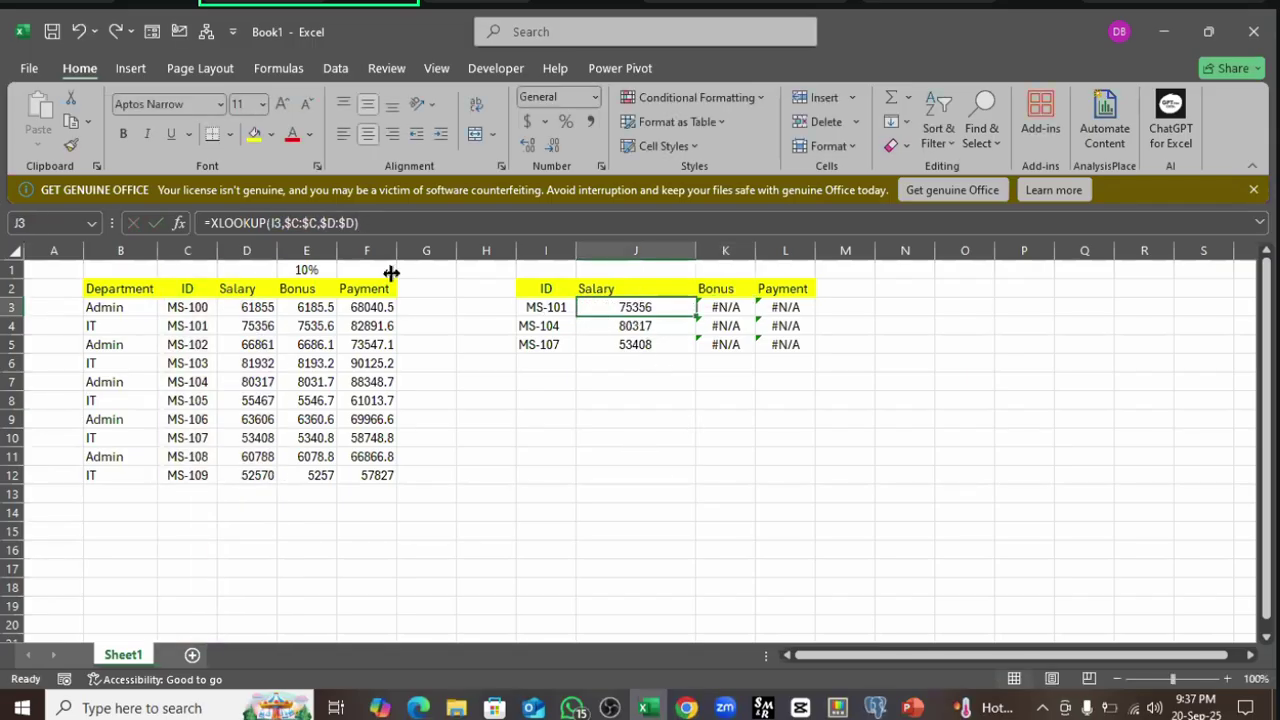
pyautogui.click(286, 223)
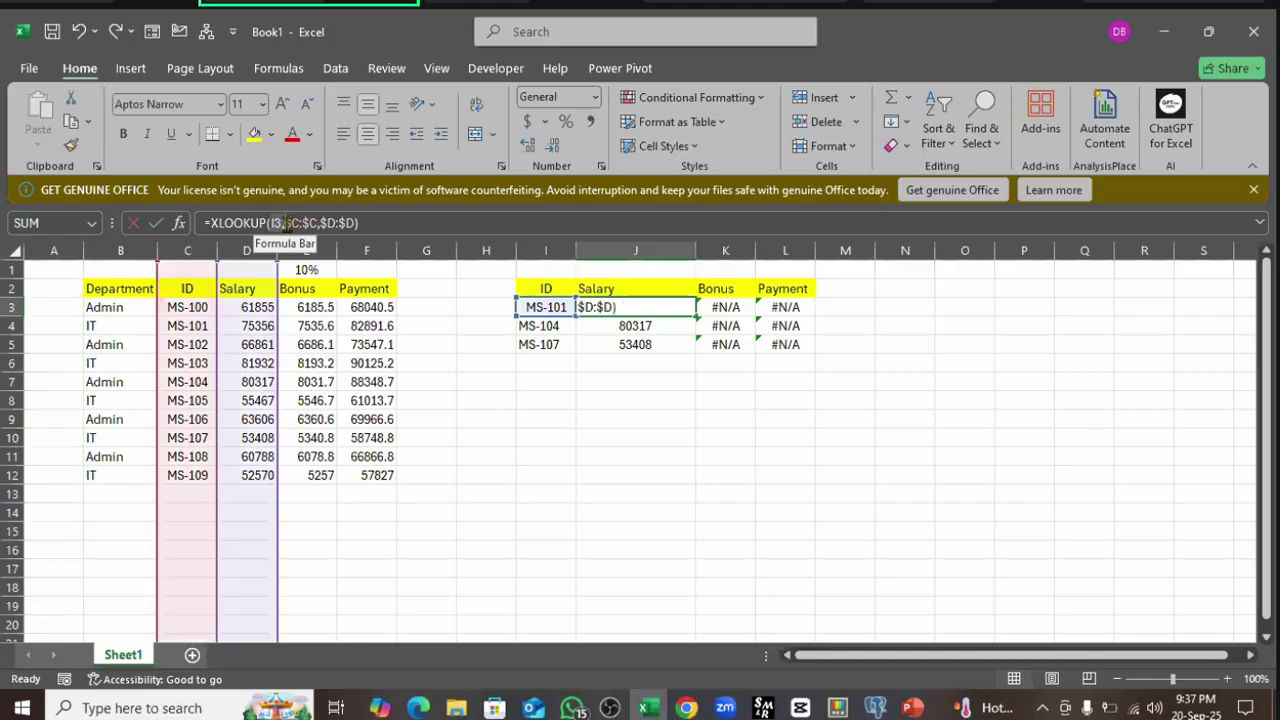
pyautogui.doubleClick(281, 223)
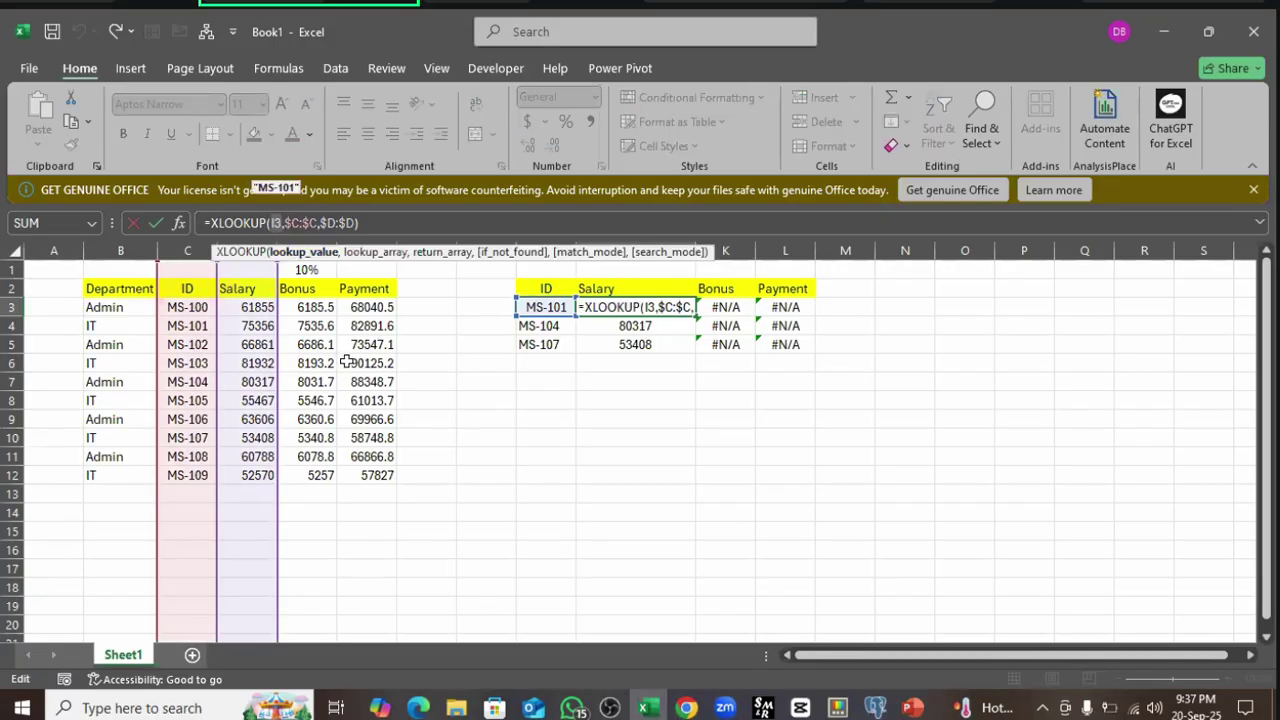
pyautogui.press('F4')
pyautogui.press('F4')
pyautogui.press('F4')
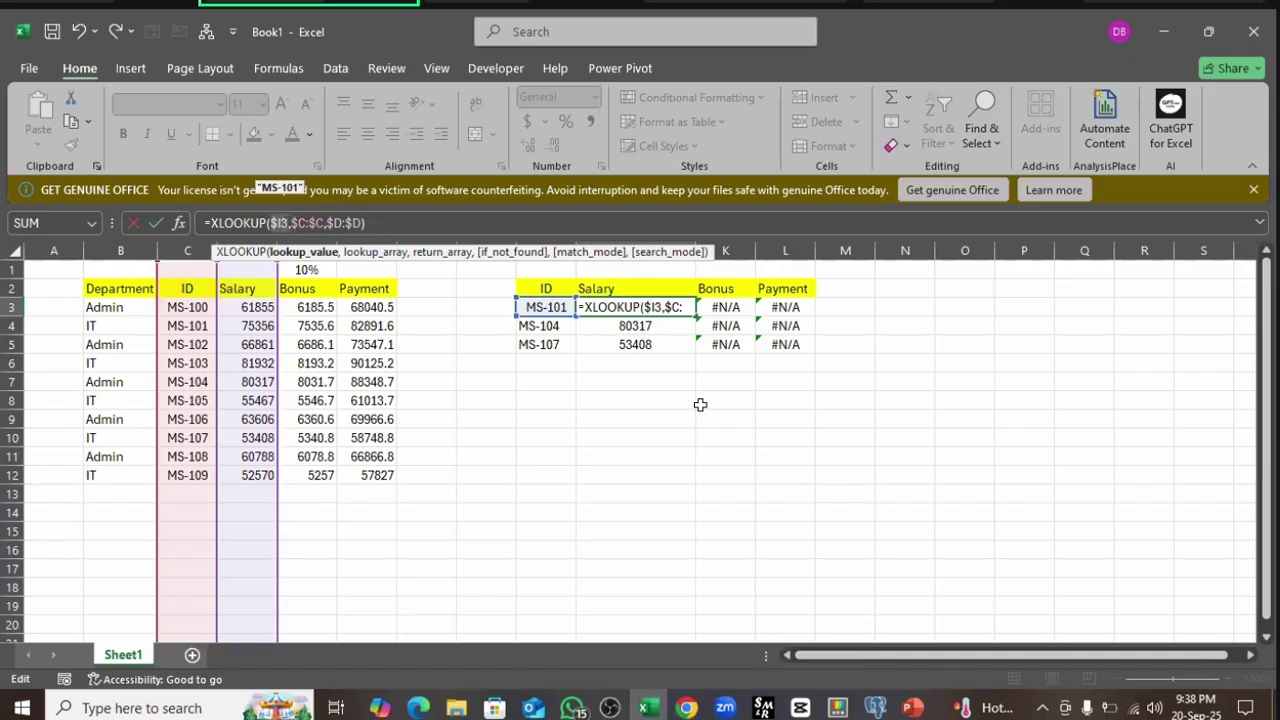
pyautogui.press('Return')
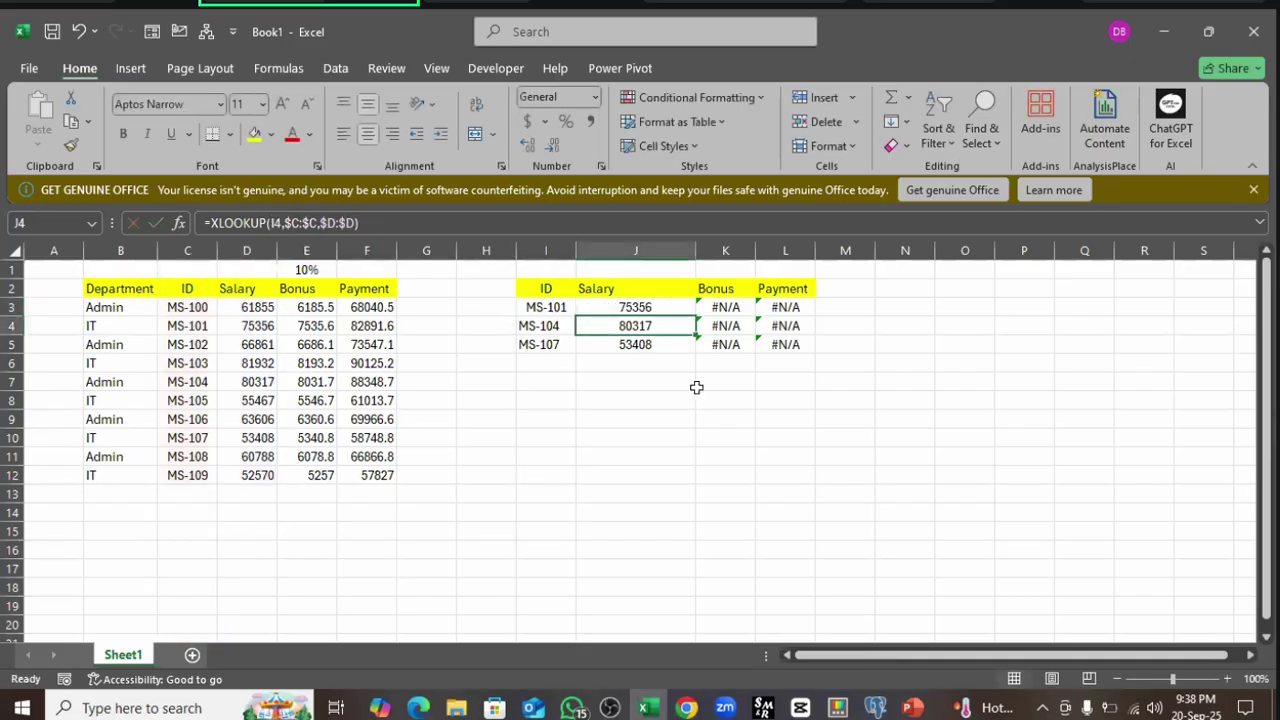
# - Fill the J3 formula down to J4 and inspect the lookup reference in J4
pyautogui.click(552, 313)
pyautogui.moveTo(552, 313); pyautogui.dragTo(552, 350)
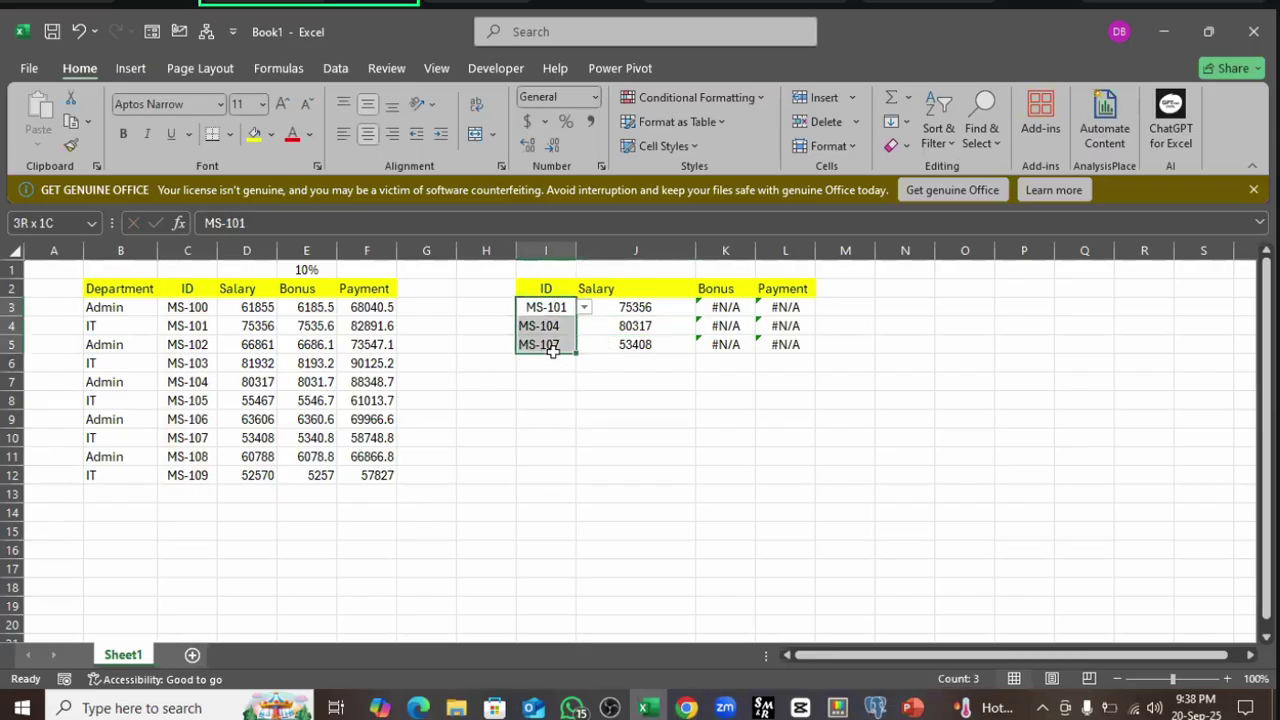
pyautogui.click(634, 307)
pyautogui.moveTo(694, 327); pyautogui.dragTo(693, 338)
pyautogui.click(617, 329)
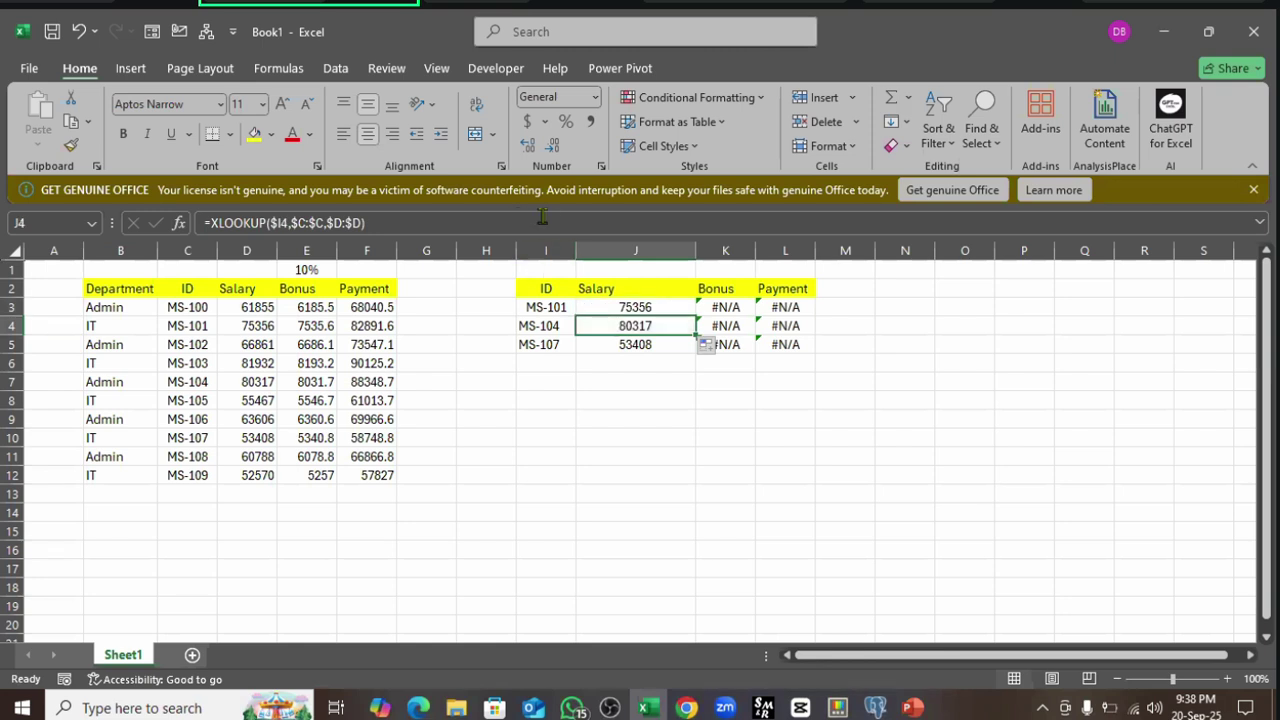
pyautogui.click(547, 220)
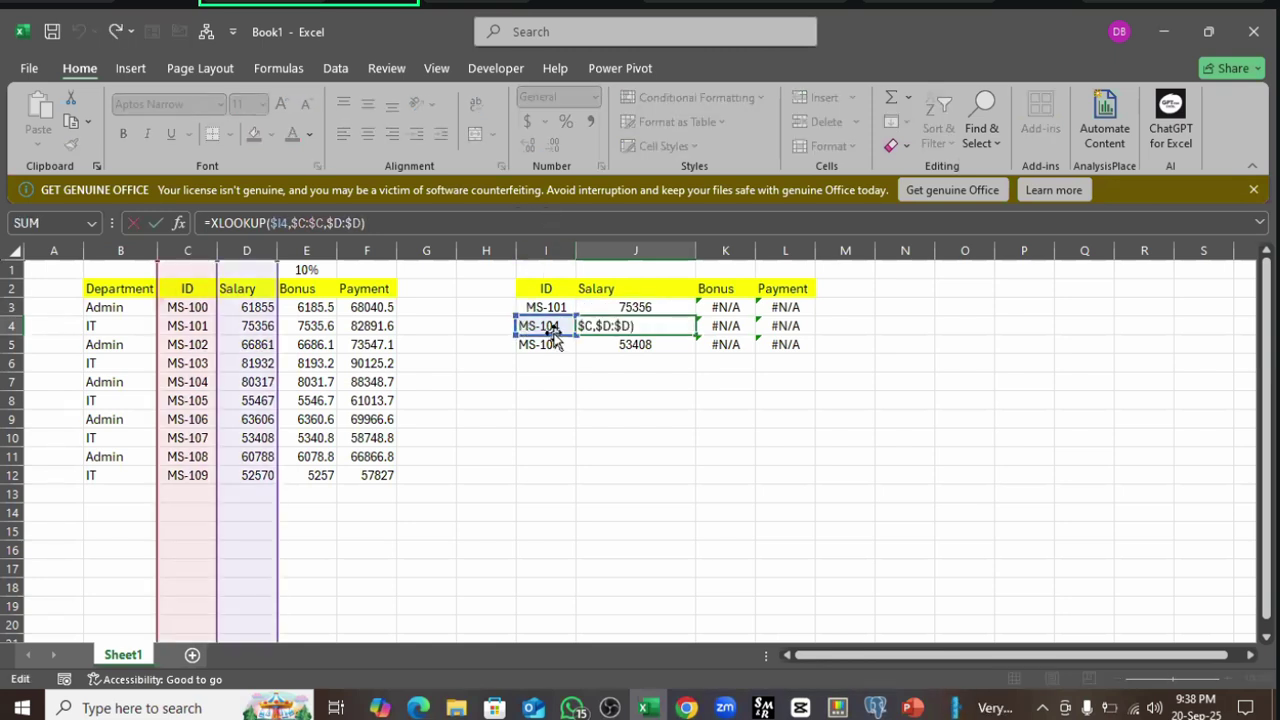
pyautogui.click(640, 415)
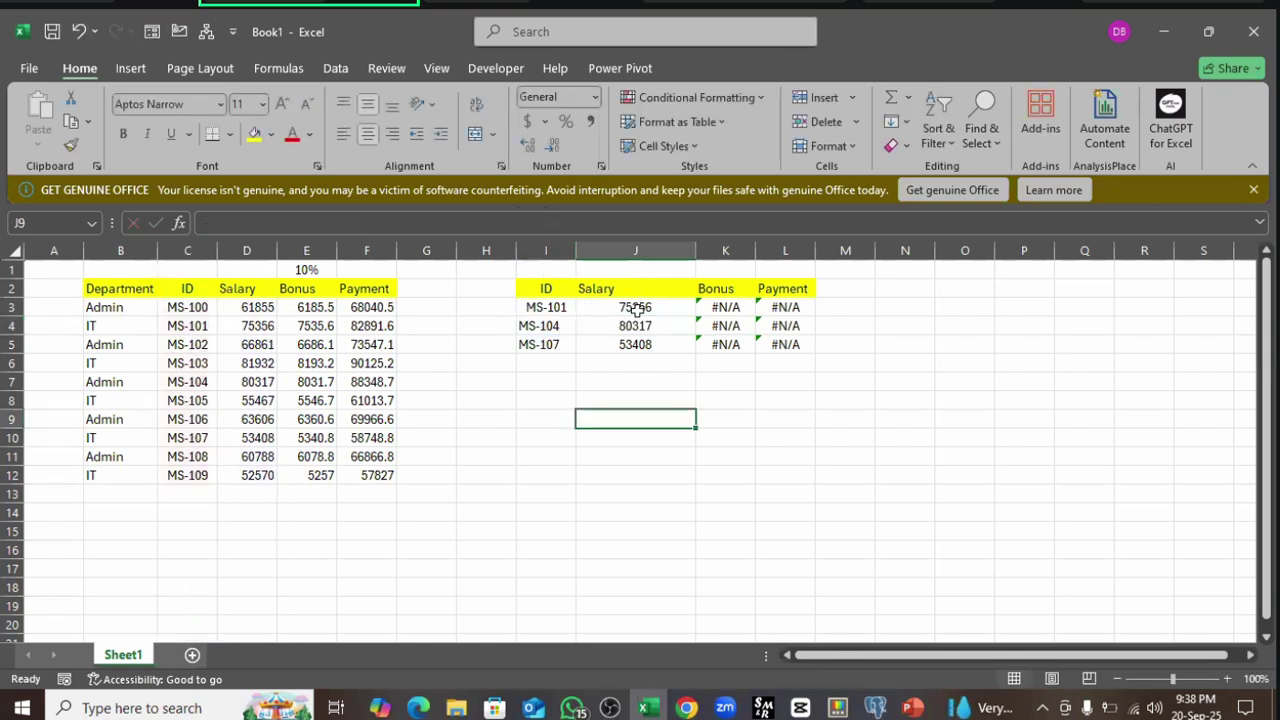
# - Fill the J3 formula across to L3 and check the formulas in the Bonus and Payment cells
pyautogui.click(637, 310)
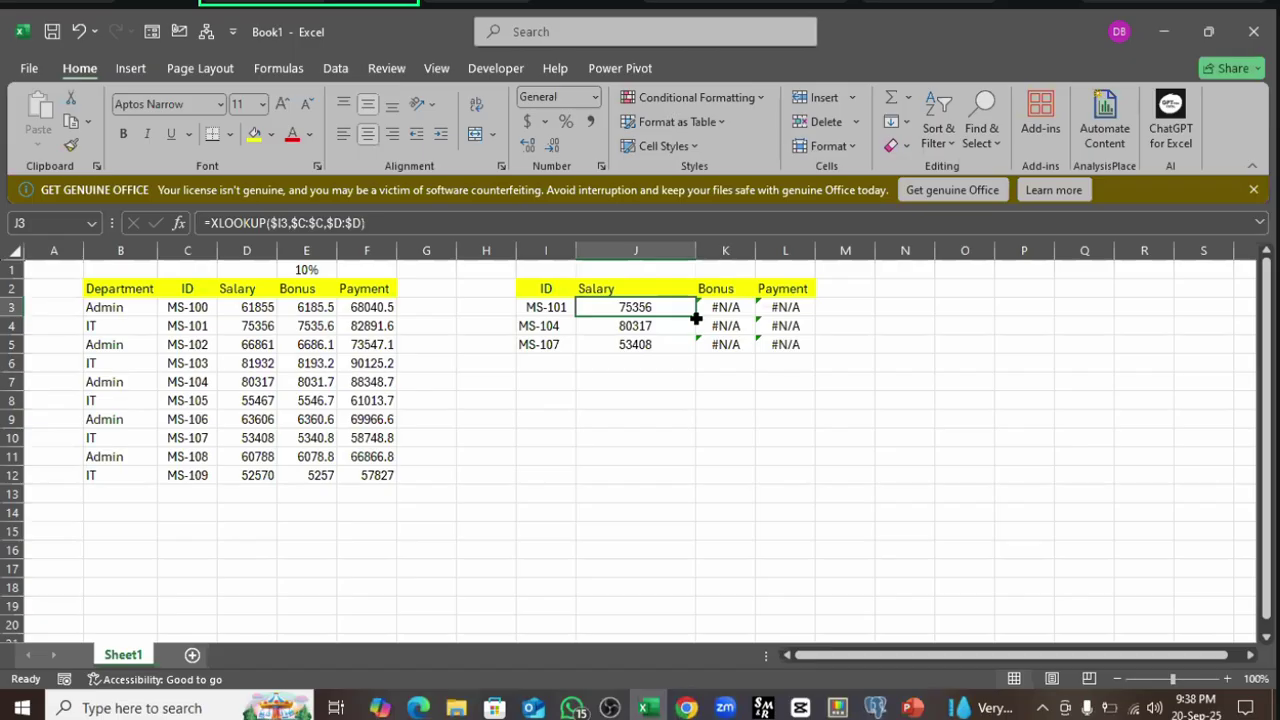
pyautogui.moveTo(696, 318); pyautogui.dragTo(812, 314)
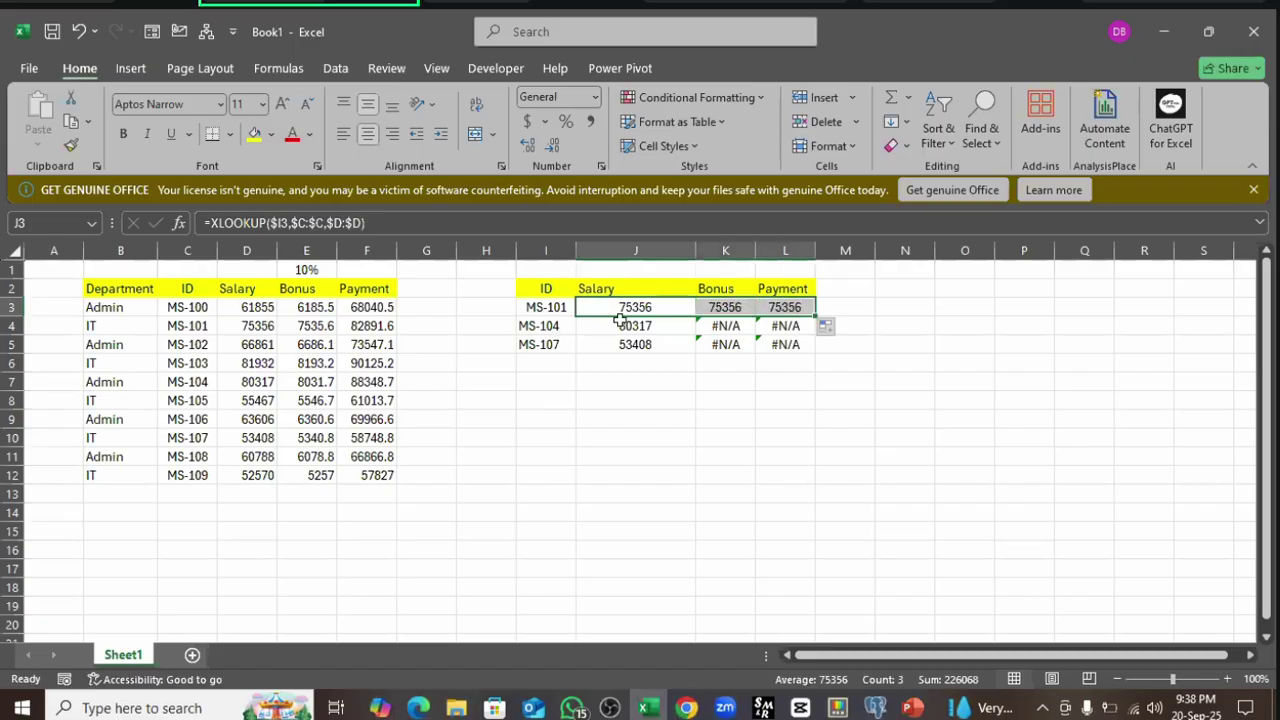
pyautogui.click(716, 310)
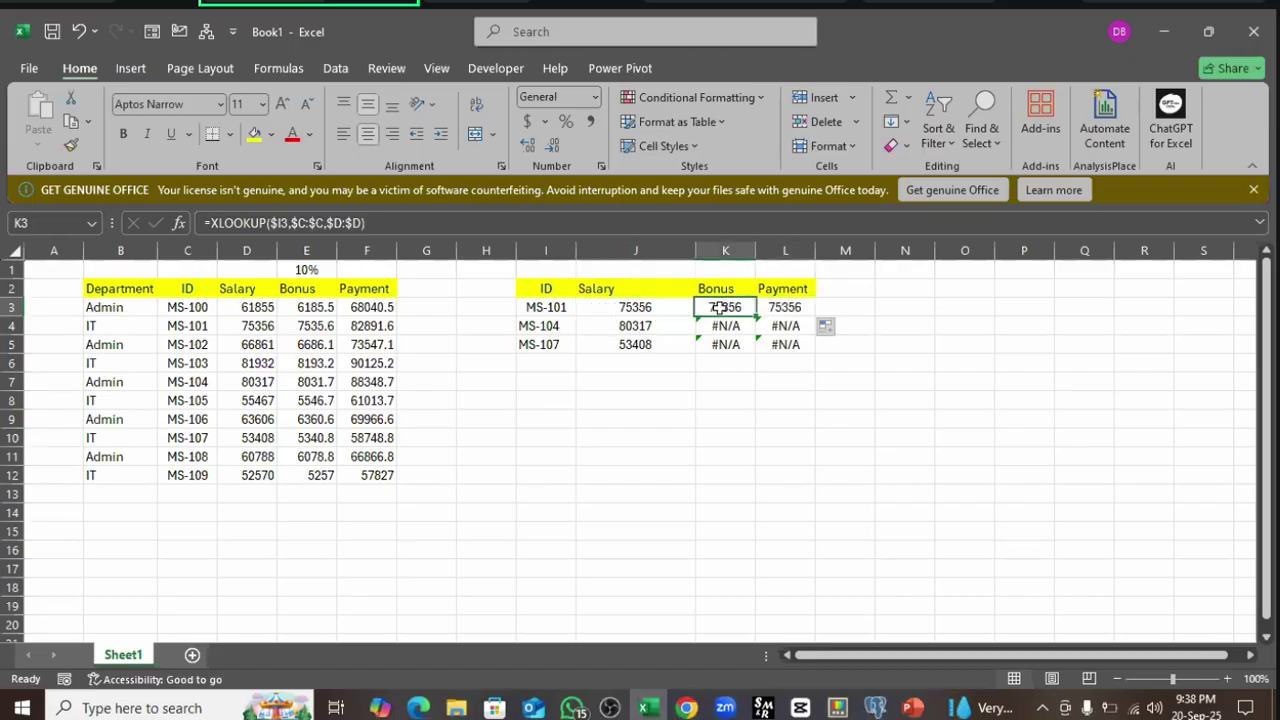
pyautogui.click(773, 311)
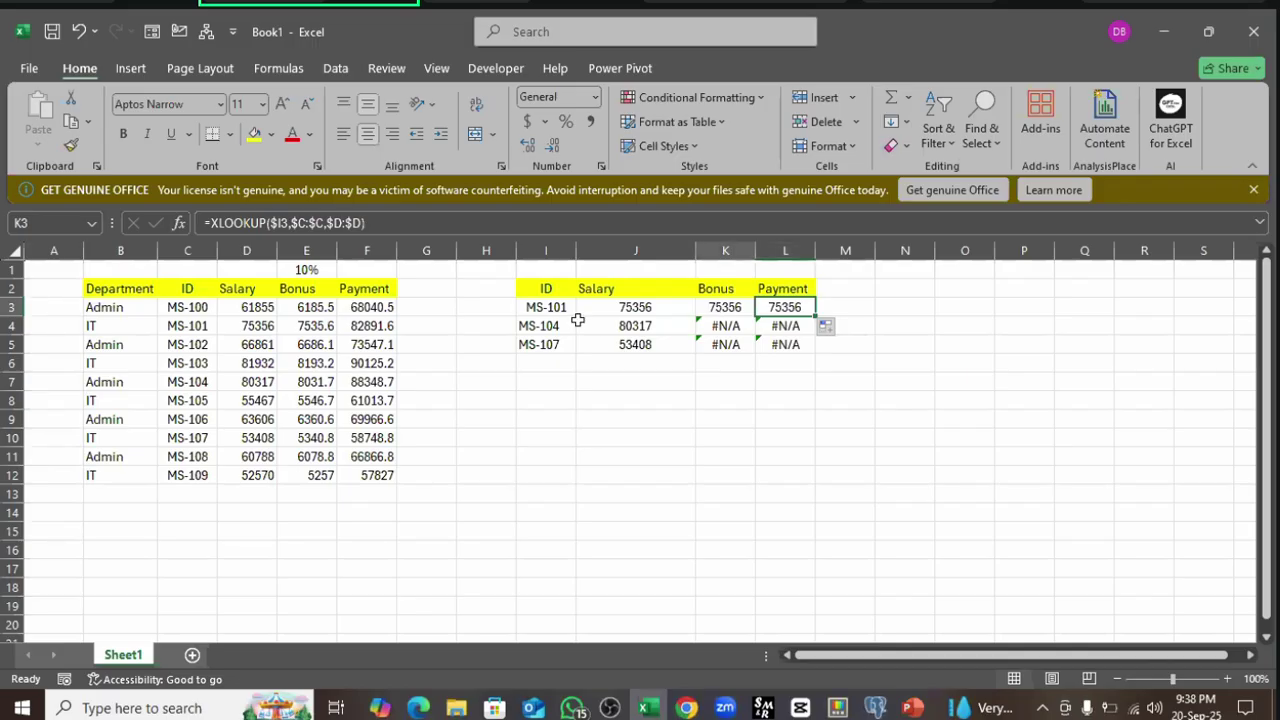
pyautogui.moveTo(620, 310); pyautogui.dragTo(780, 313)
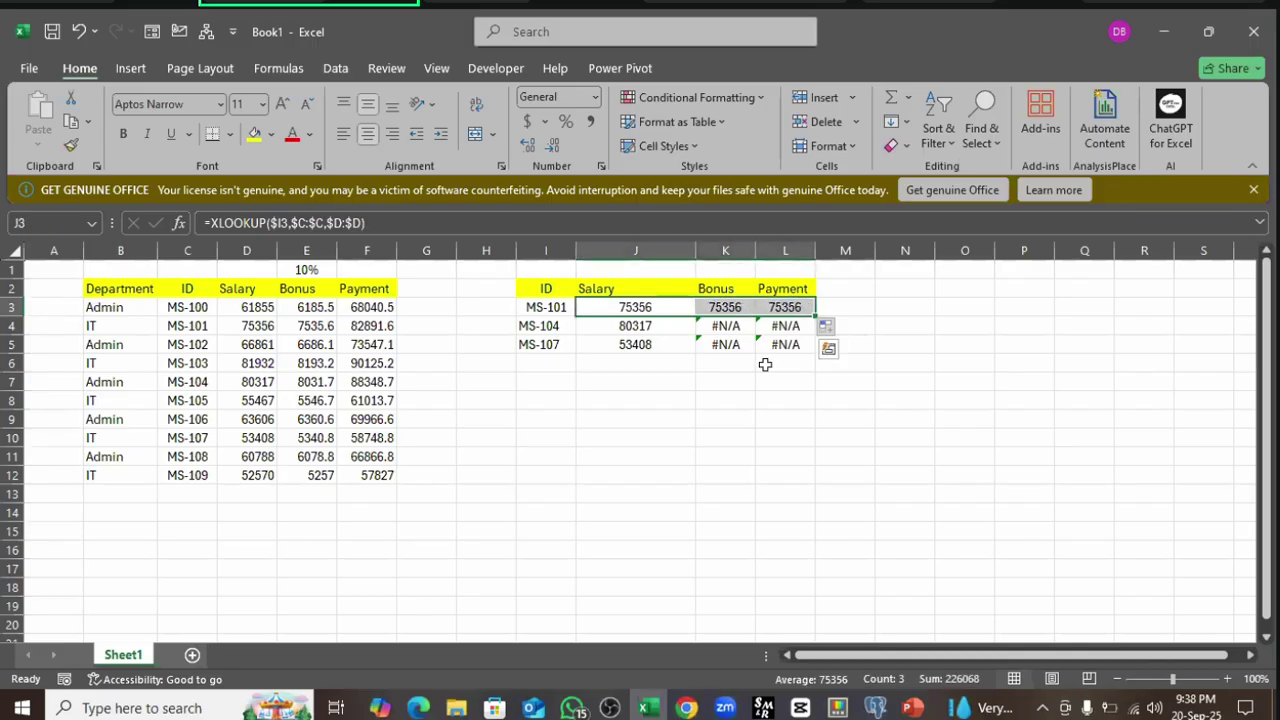
pyautogui.click(727, 309)
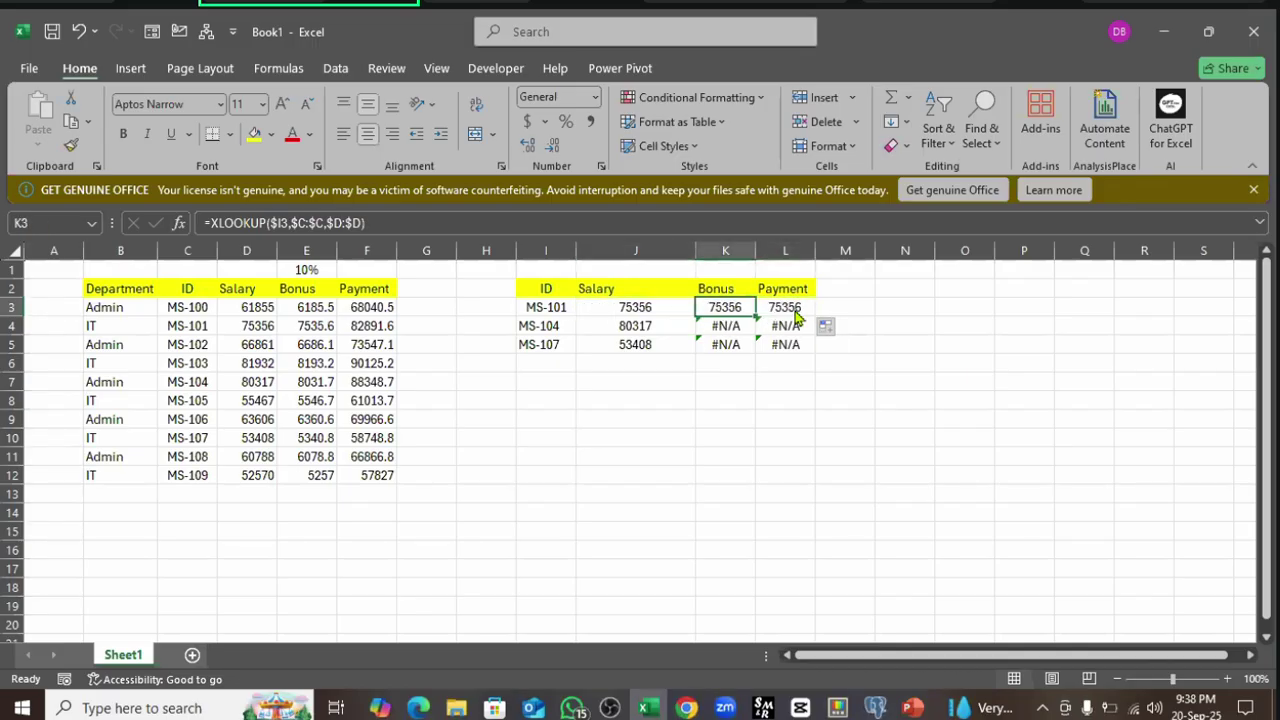
# - Make the return array in the J3 XLOOKUP formula relative as D:D and review the formula's references
pyautogui.click(618, 310)
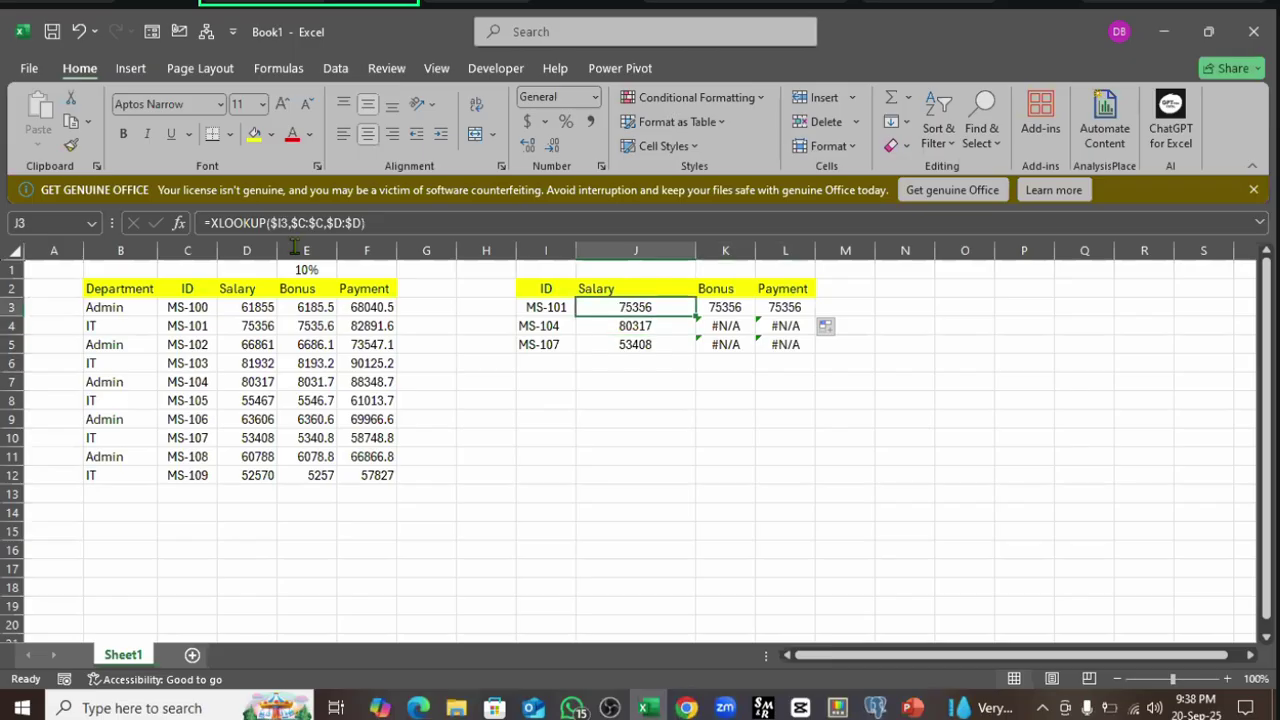
pyautogui.click(330, 224)
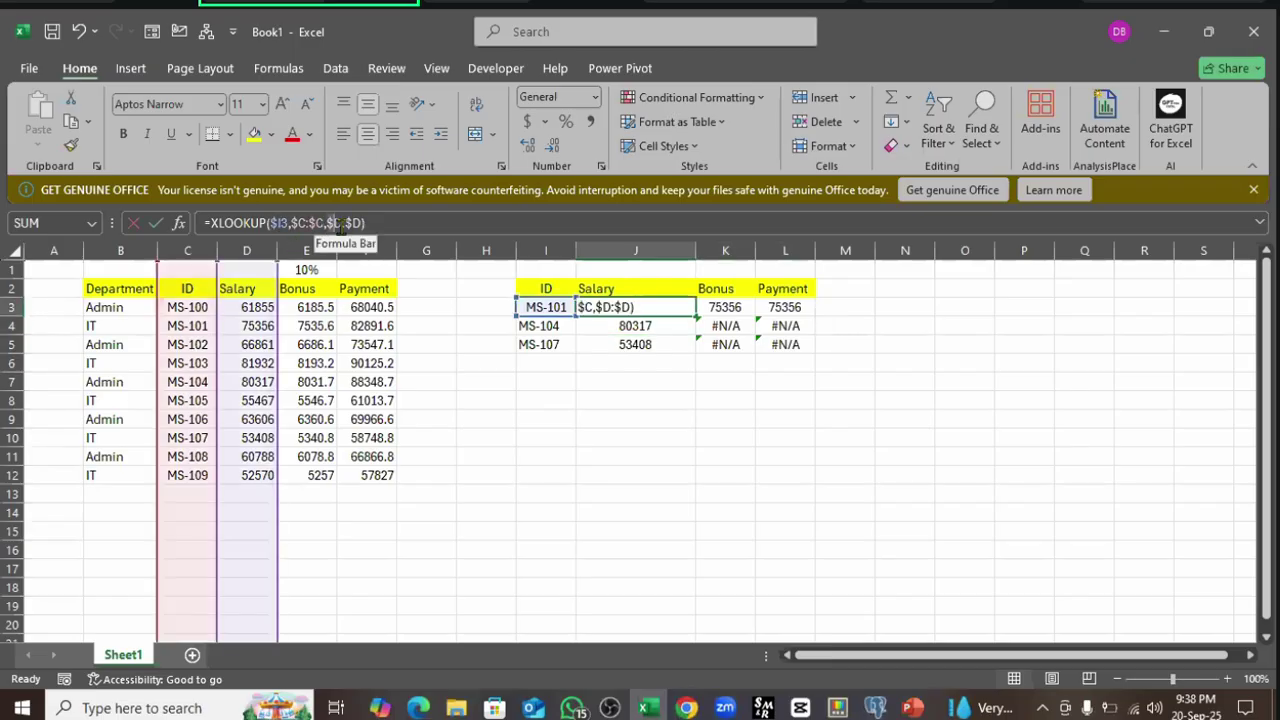
pyautogui.click(358, 224)
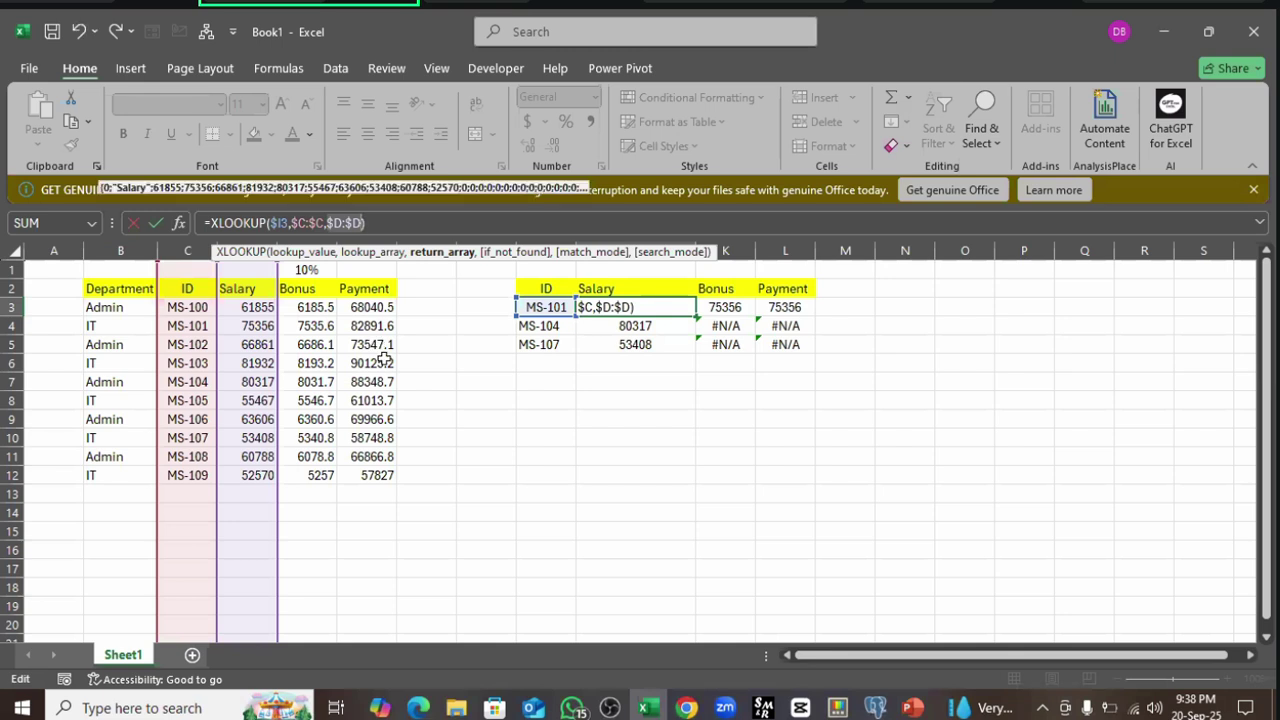
pyautogui.press('F4')
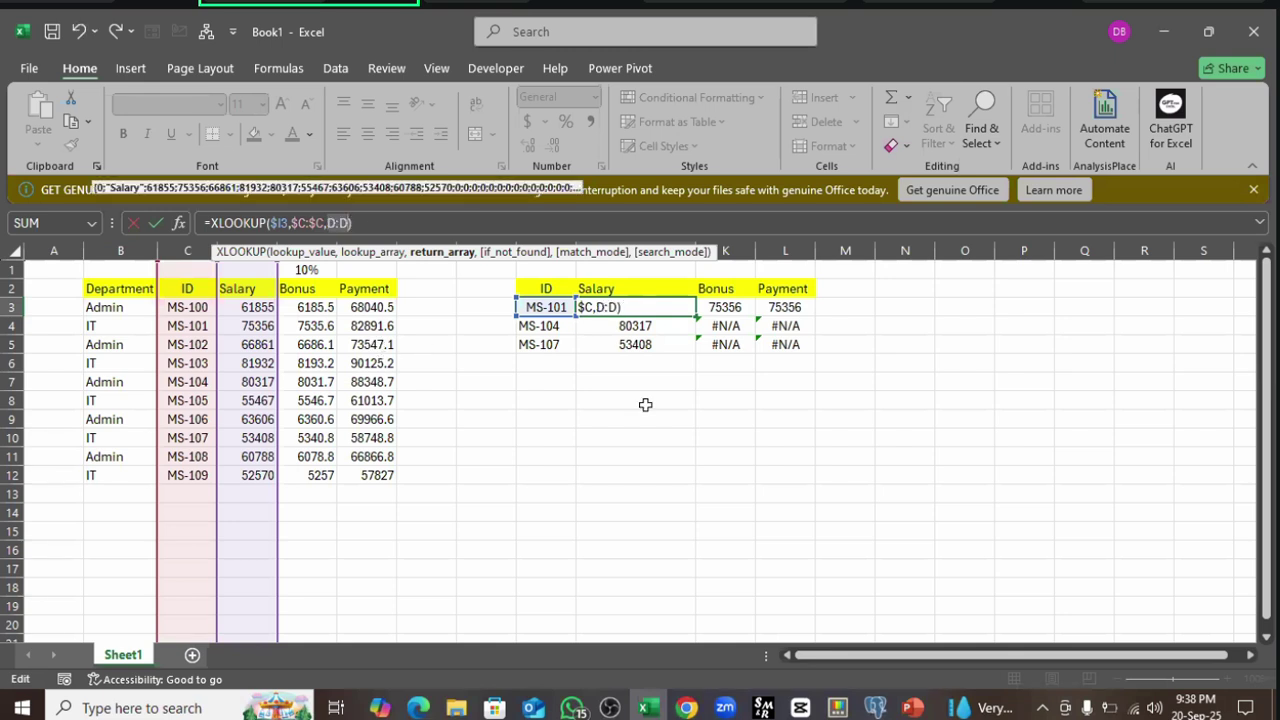
pyautogui.press('Return')
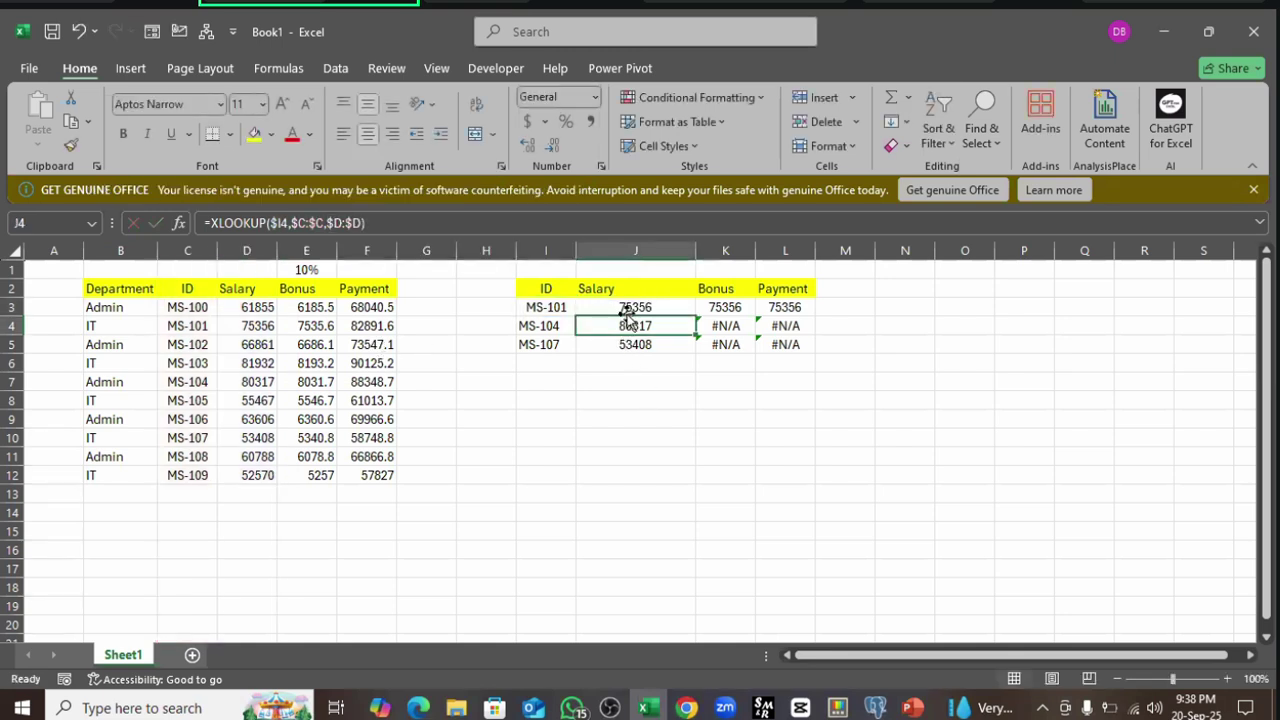
pyautogui.click(622, 305)
pyautogui.press('F2')
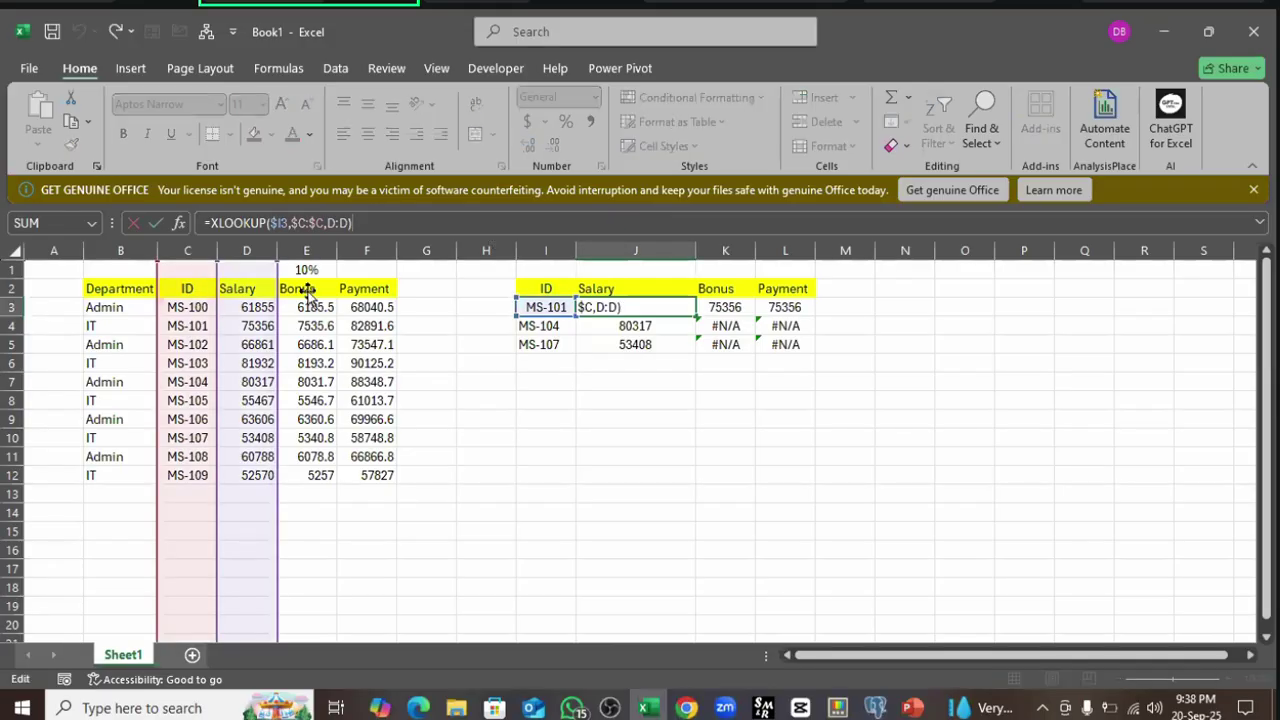
pyautogui.click(749, 543)
# - Fill the J3 formula across to K3 and check the return column in the Bonus formula
pyautogui.click(629, 310)
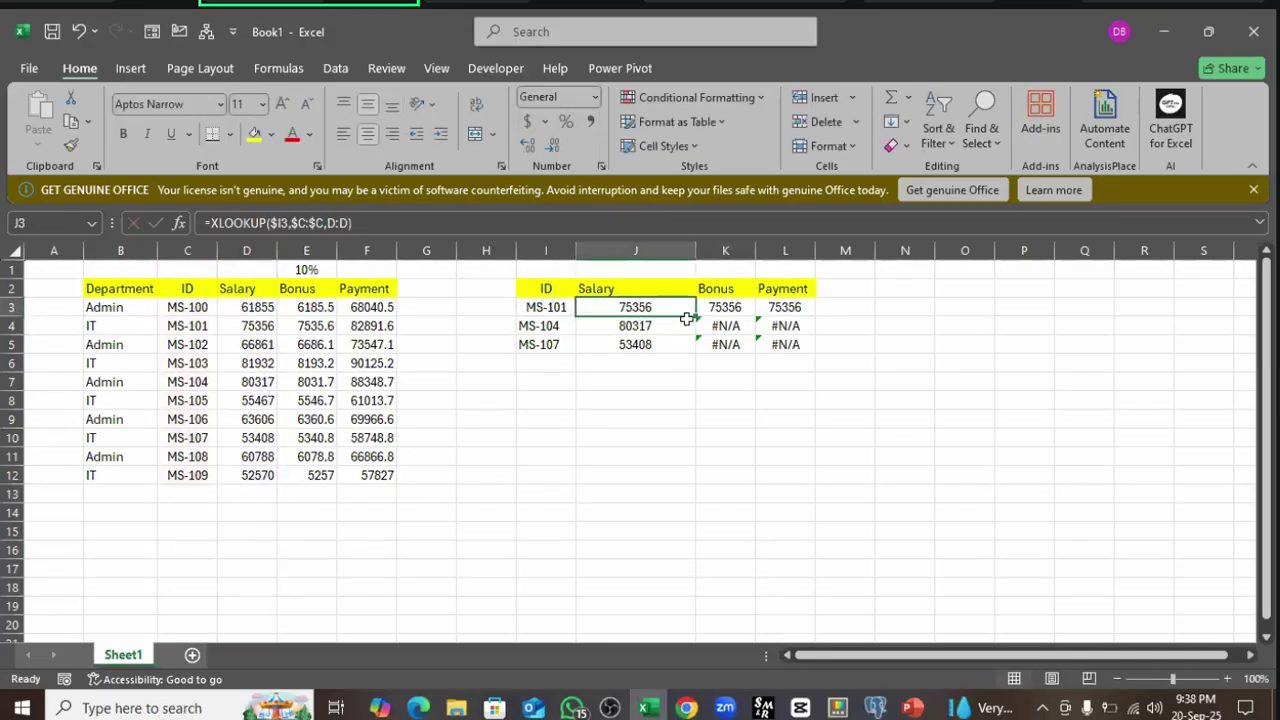
pyautogui.moveTo(695, 316); pyautogui.dragTo(744, 318)
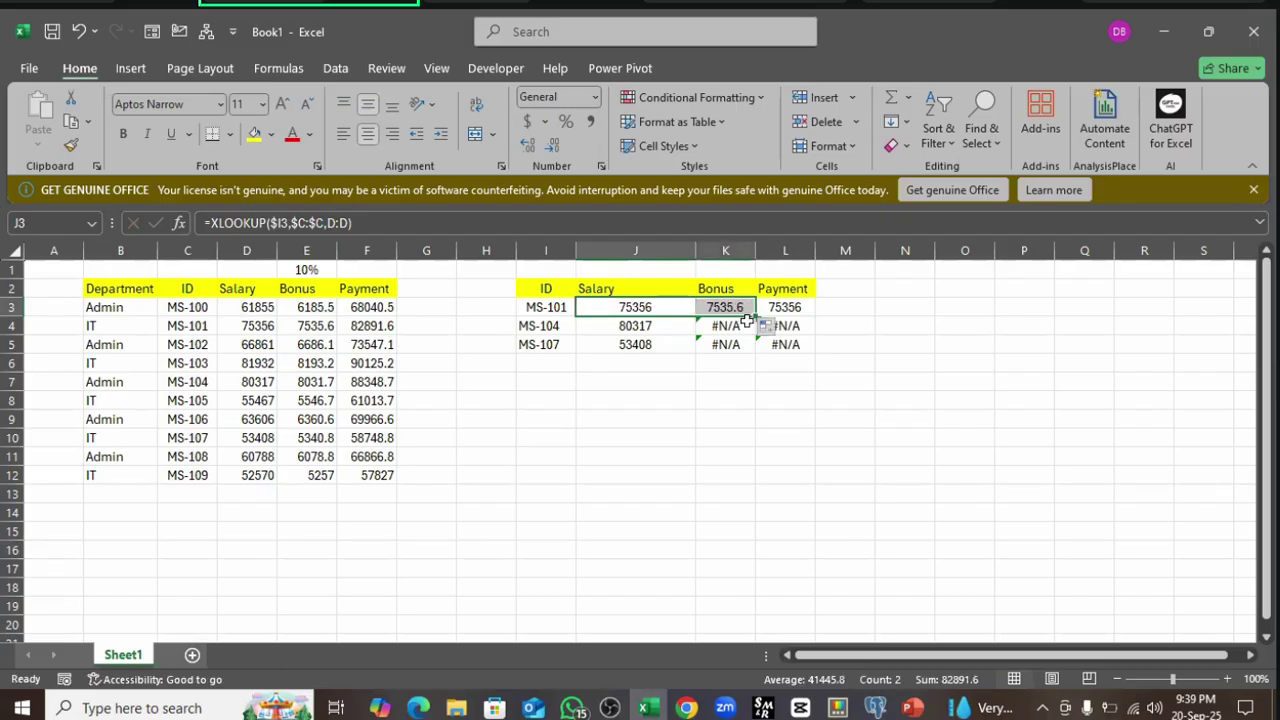
pyautogui.click(729, 307)
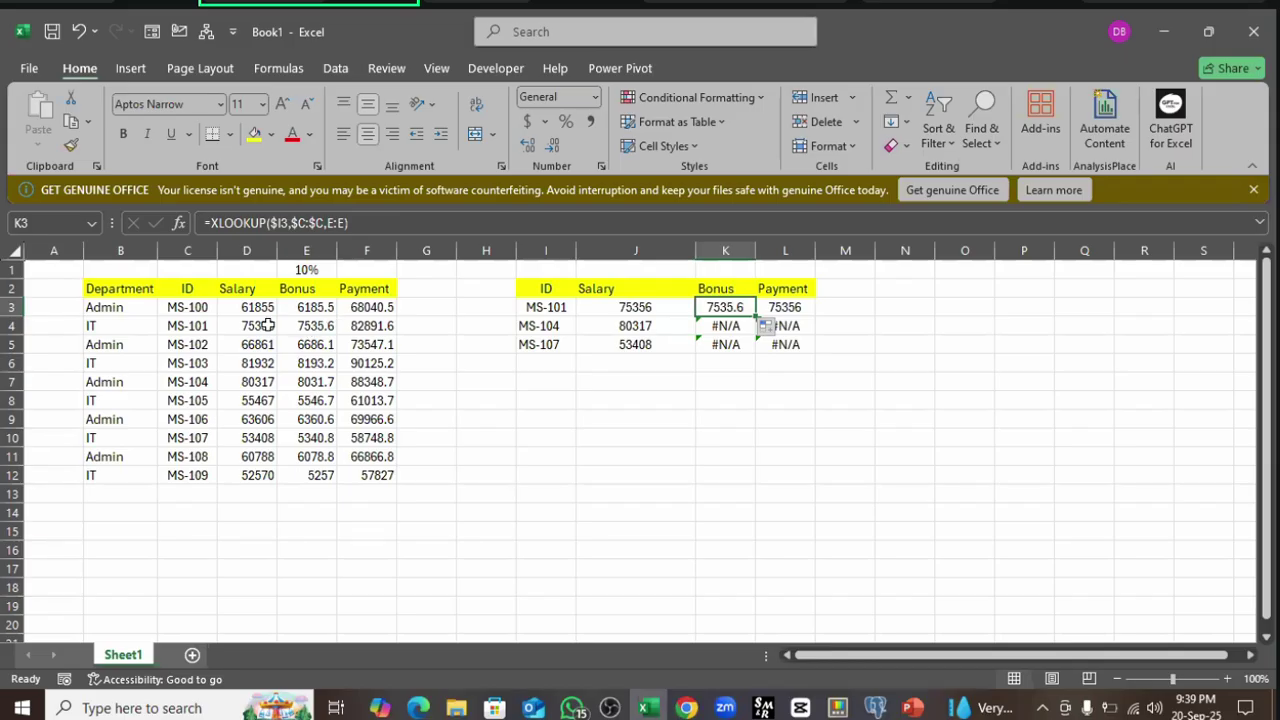
# - Examine which ranges the Bonus lookup formula in K3 refers to
pyautogui.click(249, 250)
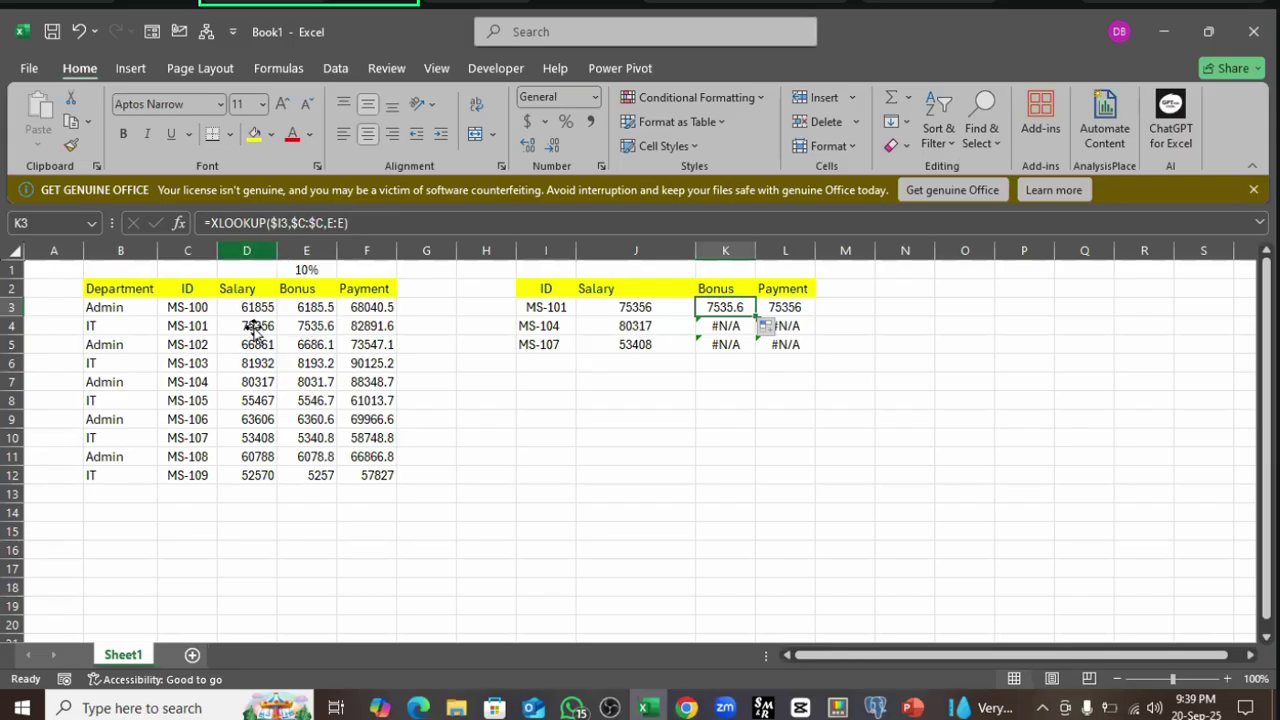
pyautogui.click(722, 308)
pyautogui.click(437, 223)
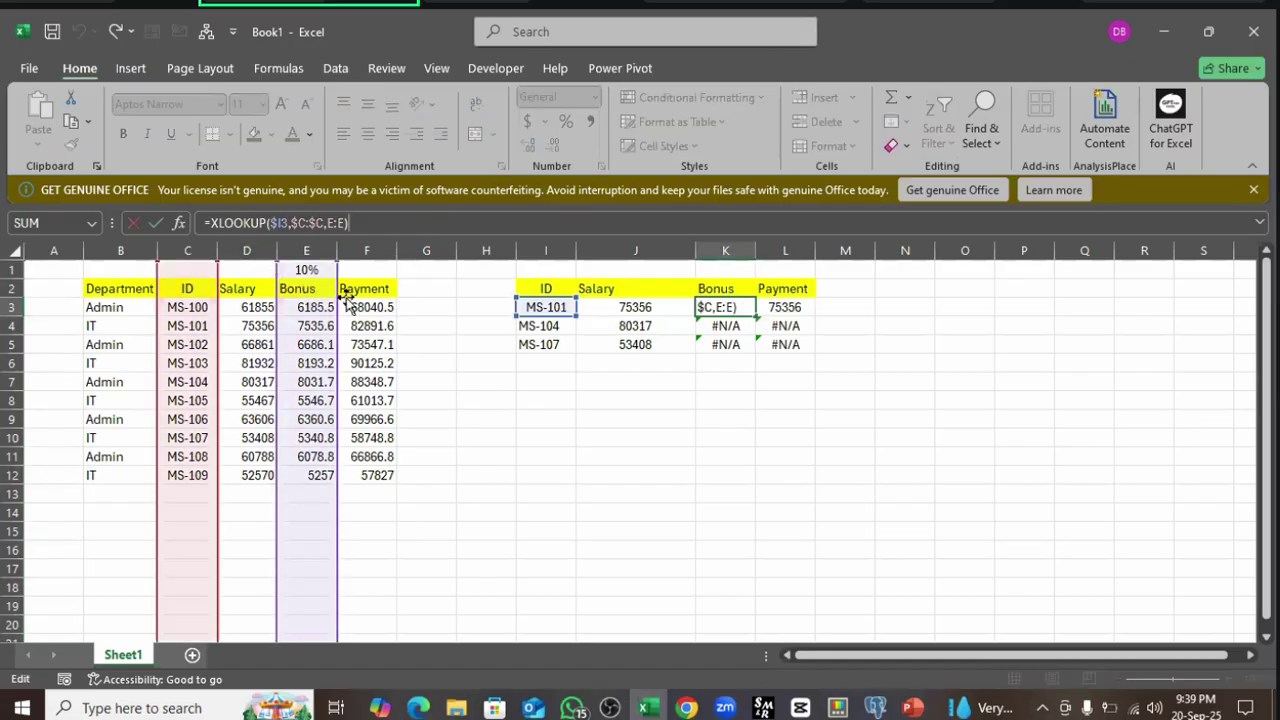
pyautogui.click(614, 398)
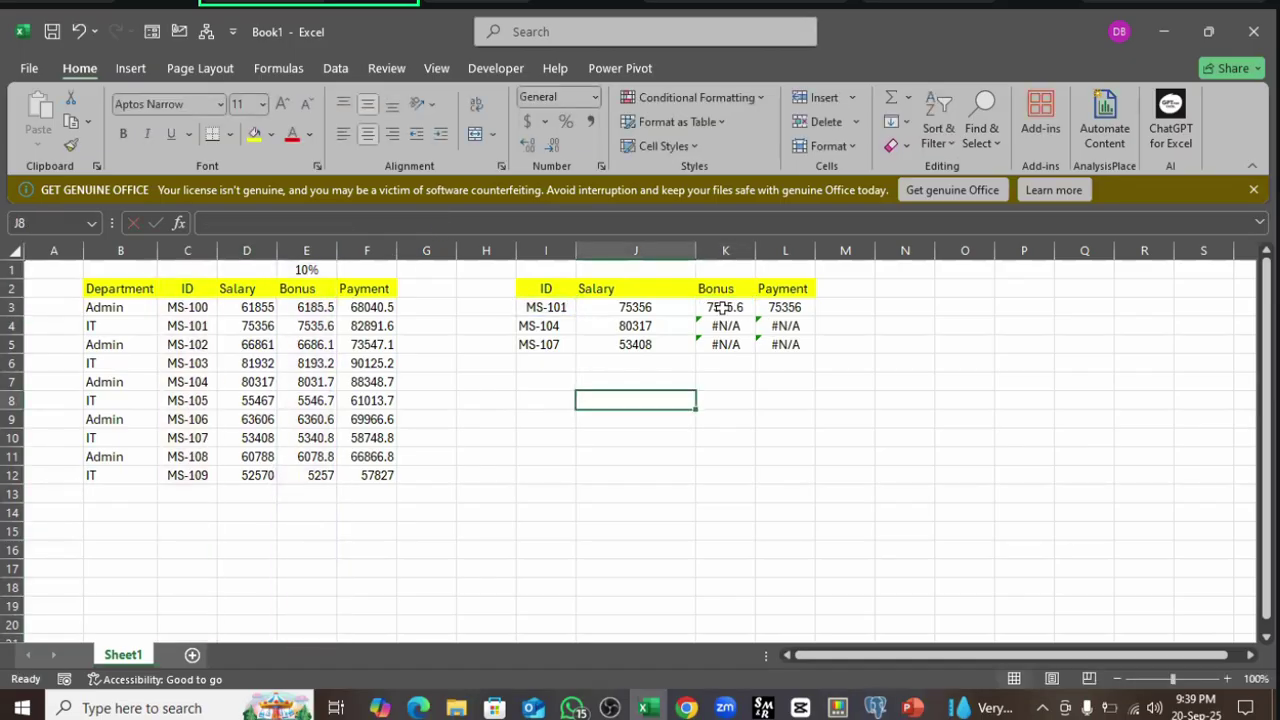
# - Fill the Bonus lookup formula from K3 across to the Payment cell L3 and check its referenced columns
pyautogui.click(726, 310)
pyautogui.moveTo(755, 316); pyautogui.dragTo(800, 312)
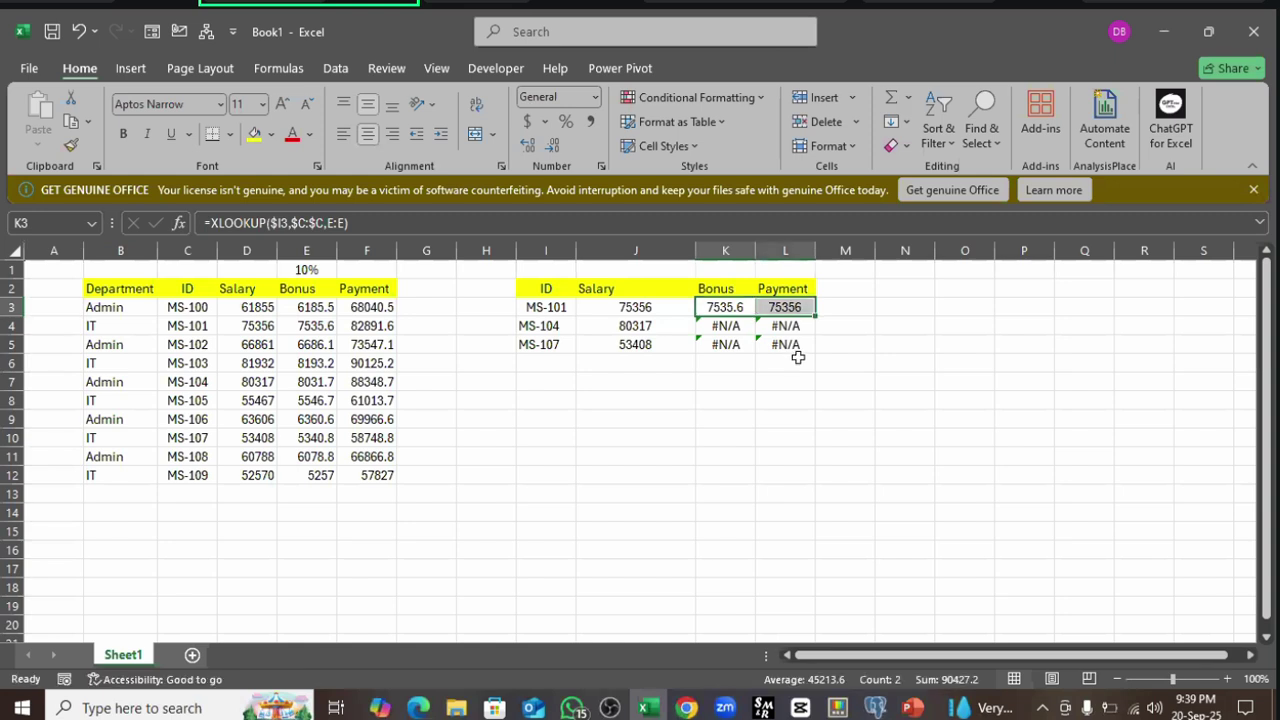
pyautogui.click(790, 307)
pyautogui.click(493, 222)
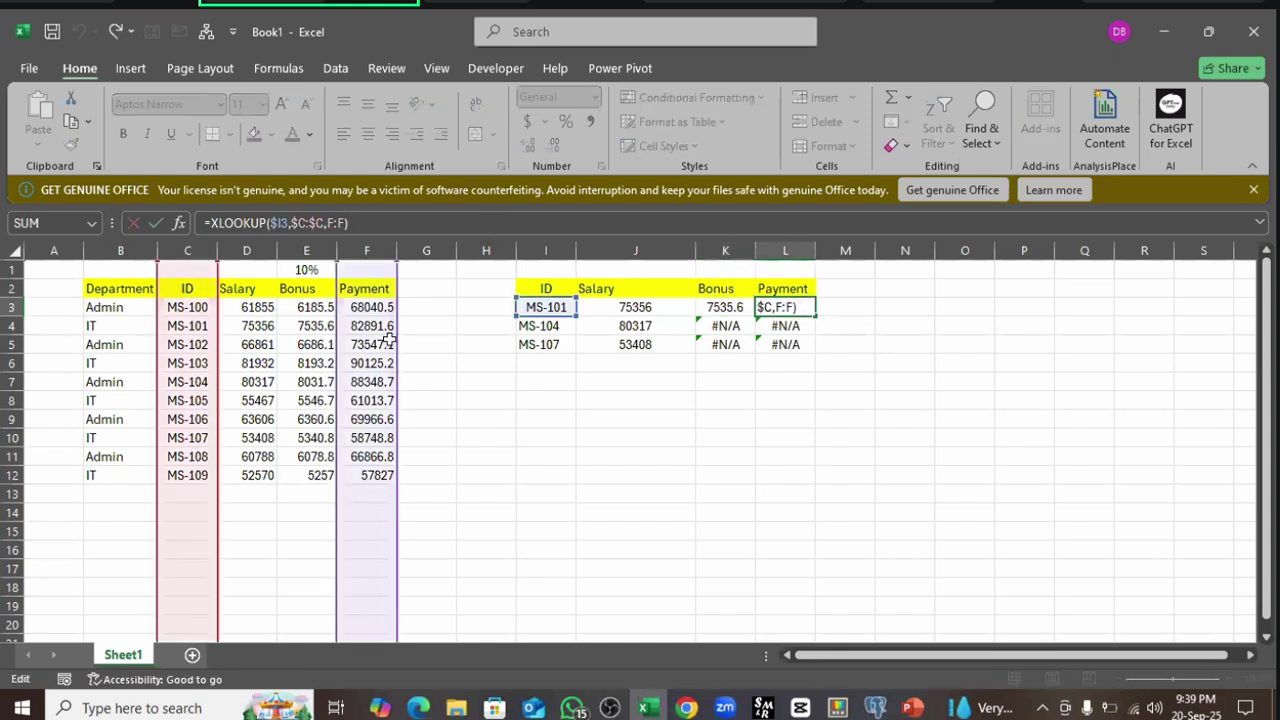
# - Fill the Salary lookup formula from J3 across and down so the lookup table is populated through L5
pyautogui.click(640, 309)
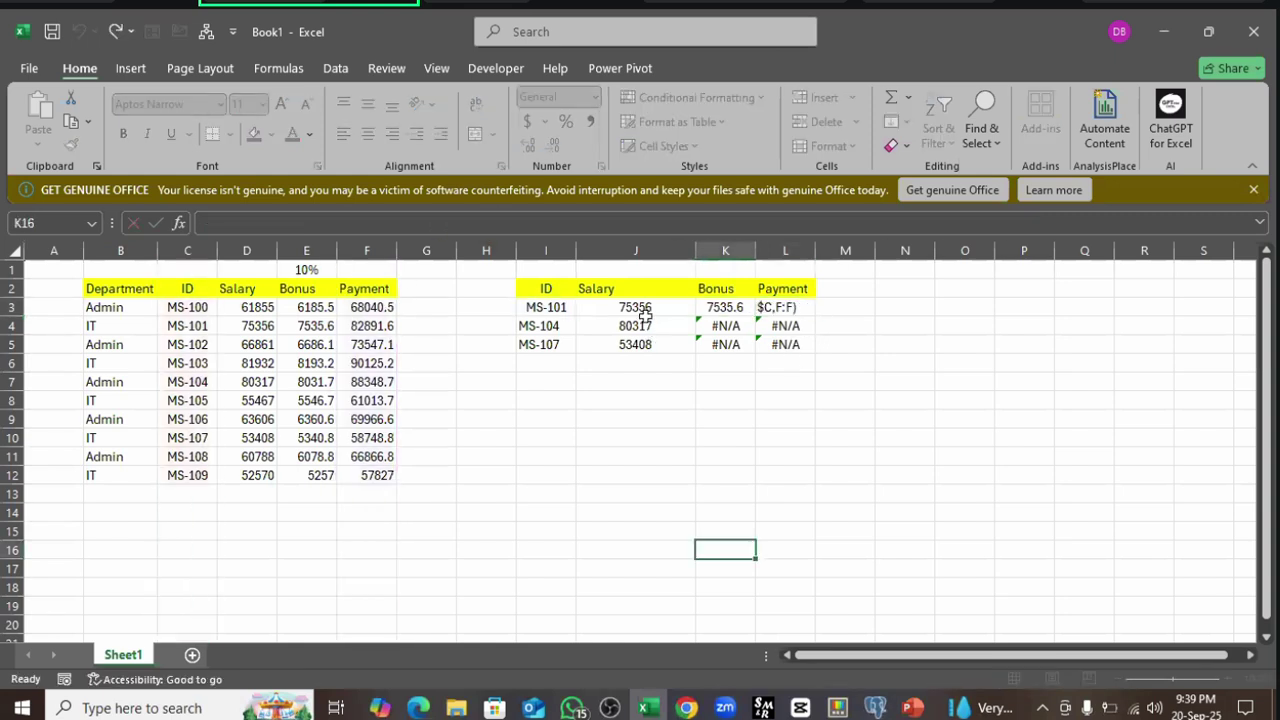
pyautogui.moveTo(694, 320); pyautogui.dragTo(810, 356)
pyautogui.moveTo(635, 307); pyautogui.dragTo(789, 344)
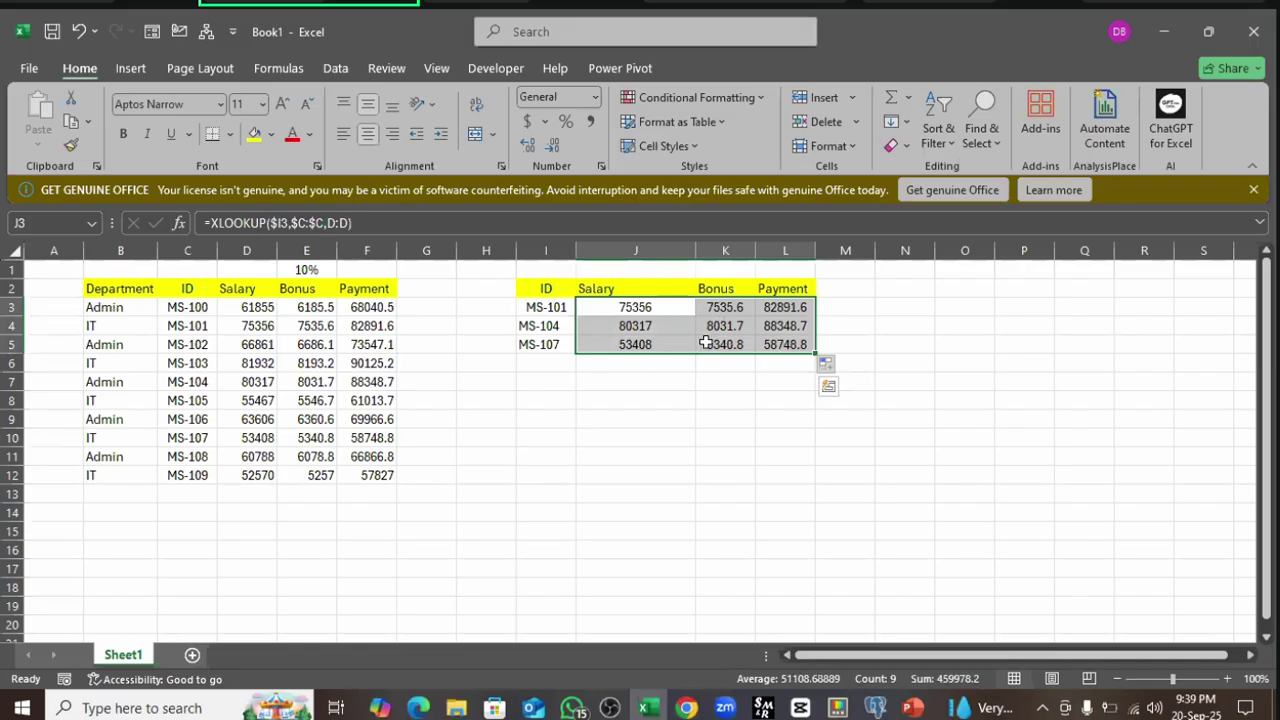
pyautogui.click(635, 307)
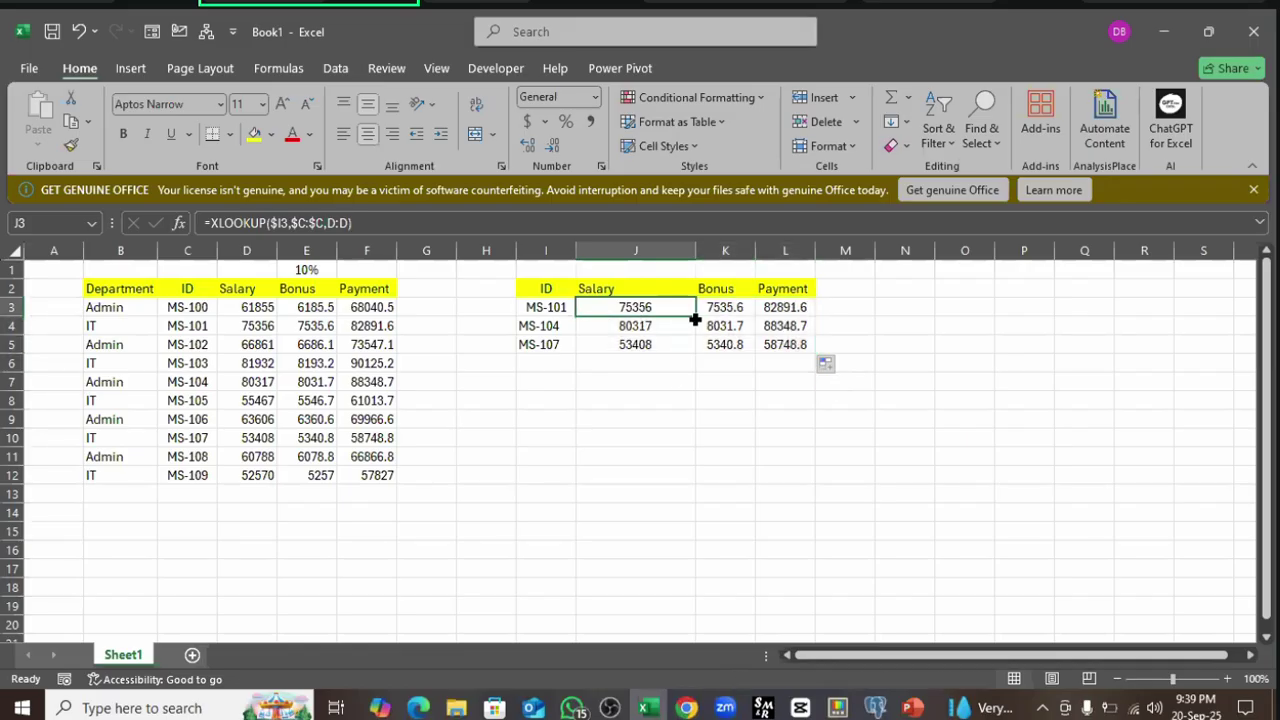
pyautogui.moveTo(695, 319); pyautogui.dragTo(800, 314)
pyautogui.click(645, 420)
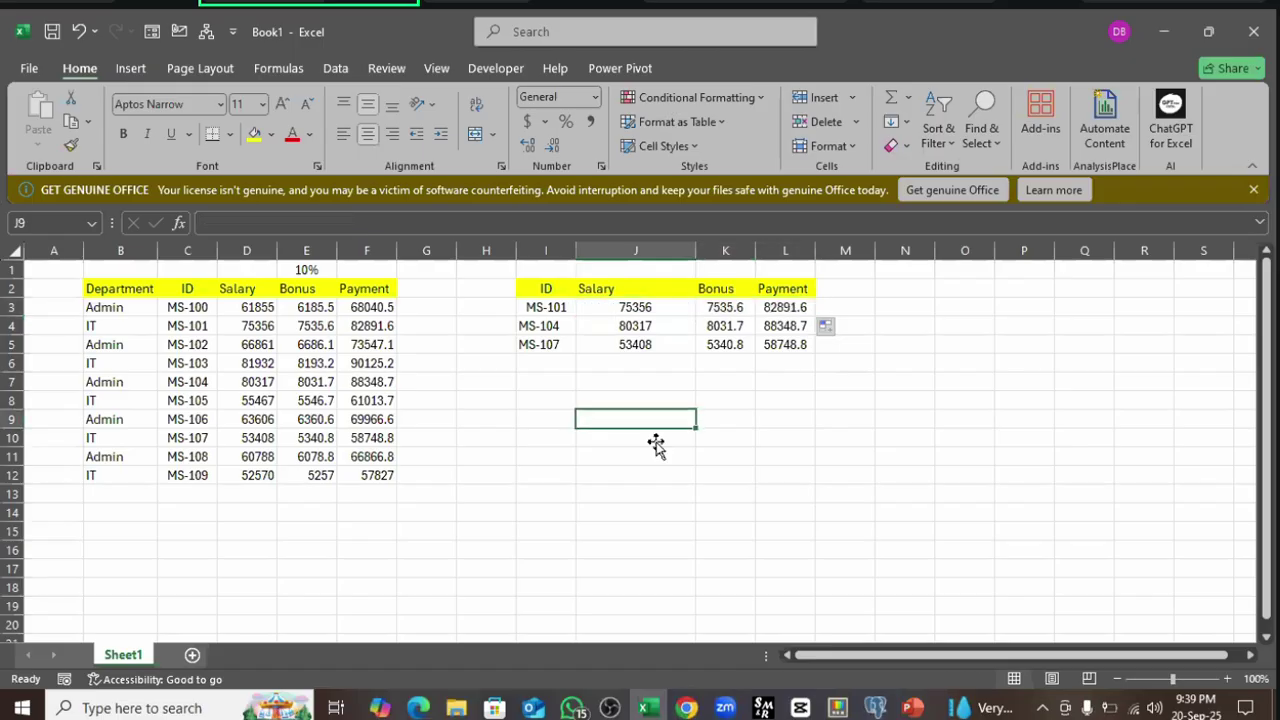
# - Duplicate the lookup table I2:L5 with its headers, placing the copy at cell I8
pyautogui.moveTo(543, 290); pyautogui.dragTo(783, 346)
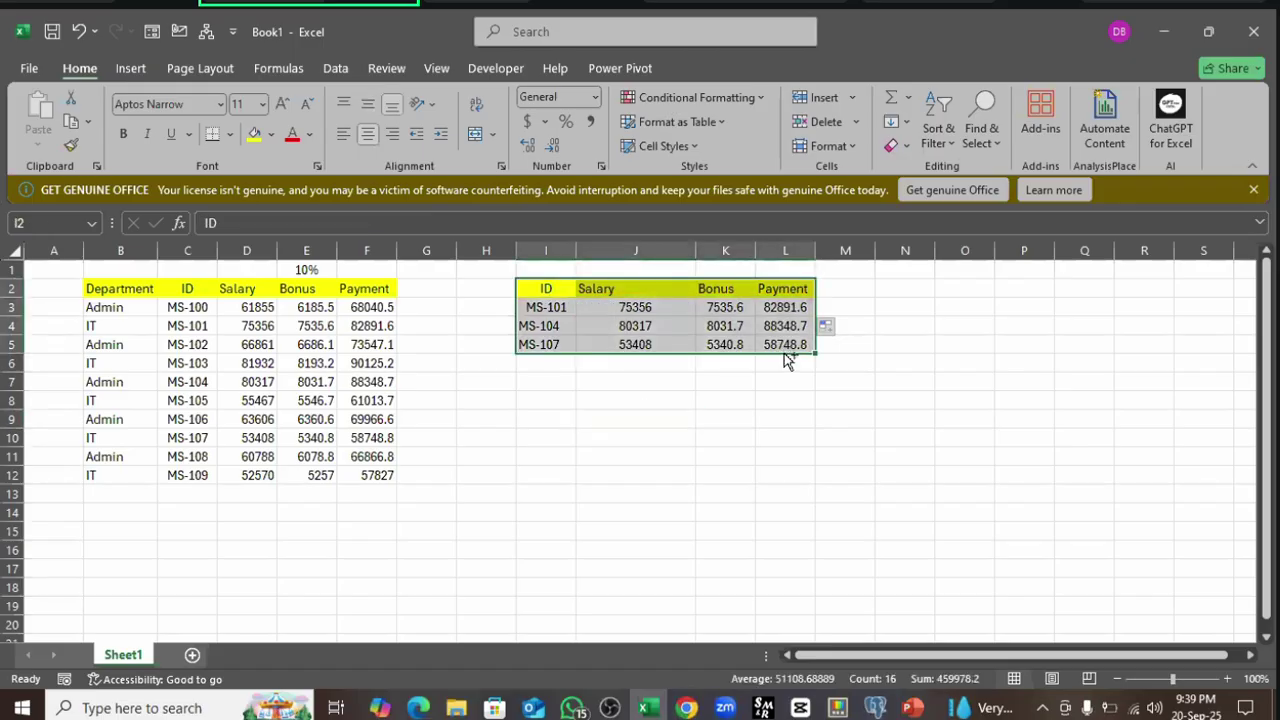
pyautogui.hotkey('ctrl', 'c')
pyautogui.click(540, 398)
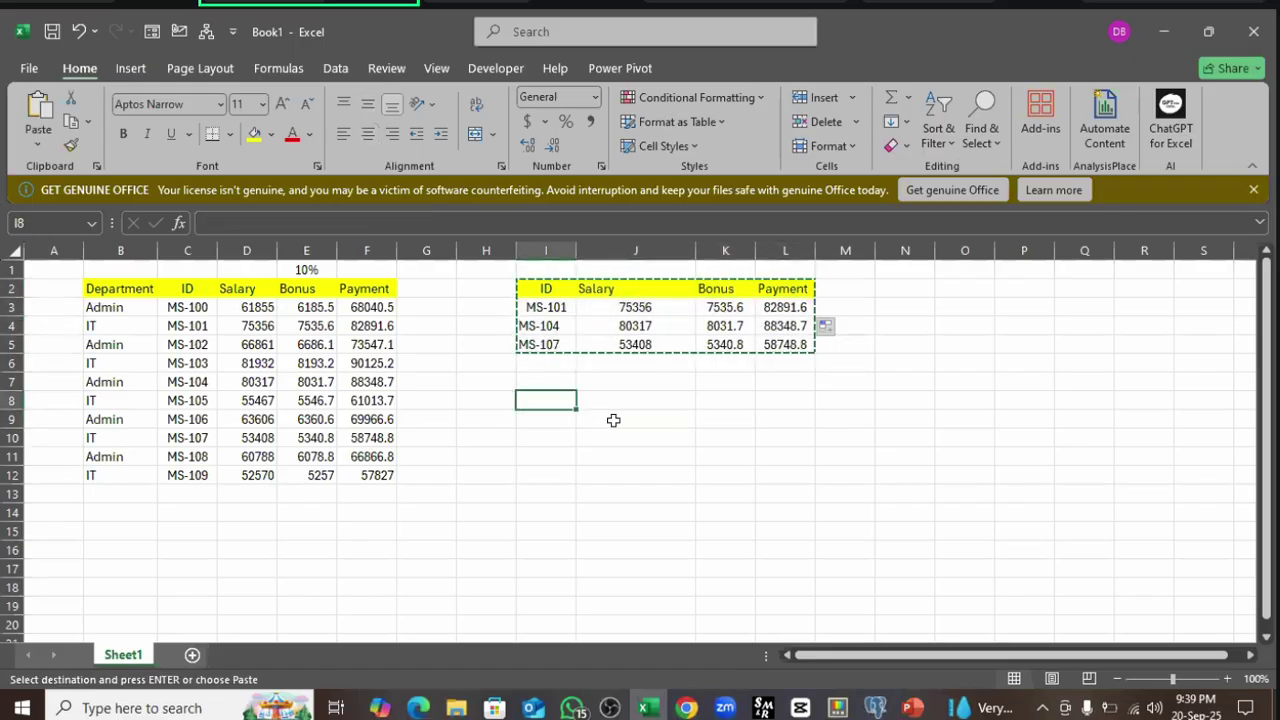
pyautogui.hotkey('ctrl', 'v')
pyautogui.click(616, 474)
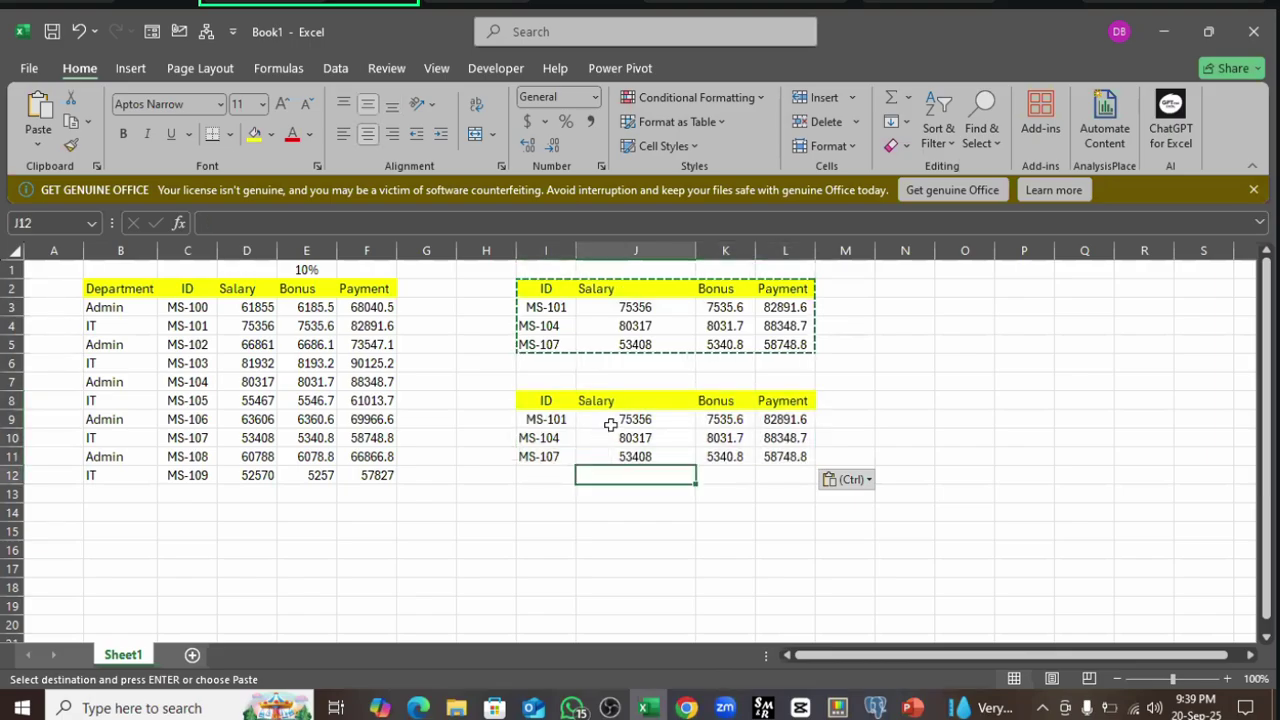
# - Clear the Salary, Bonus and Payment results in J9:L11 of the copied table, keeping its headers and IDs
pyautogui.moveTo(610, 425); pyautogui.dragTo(765, 452)
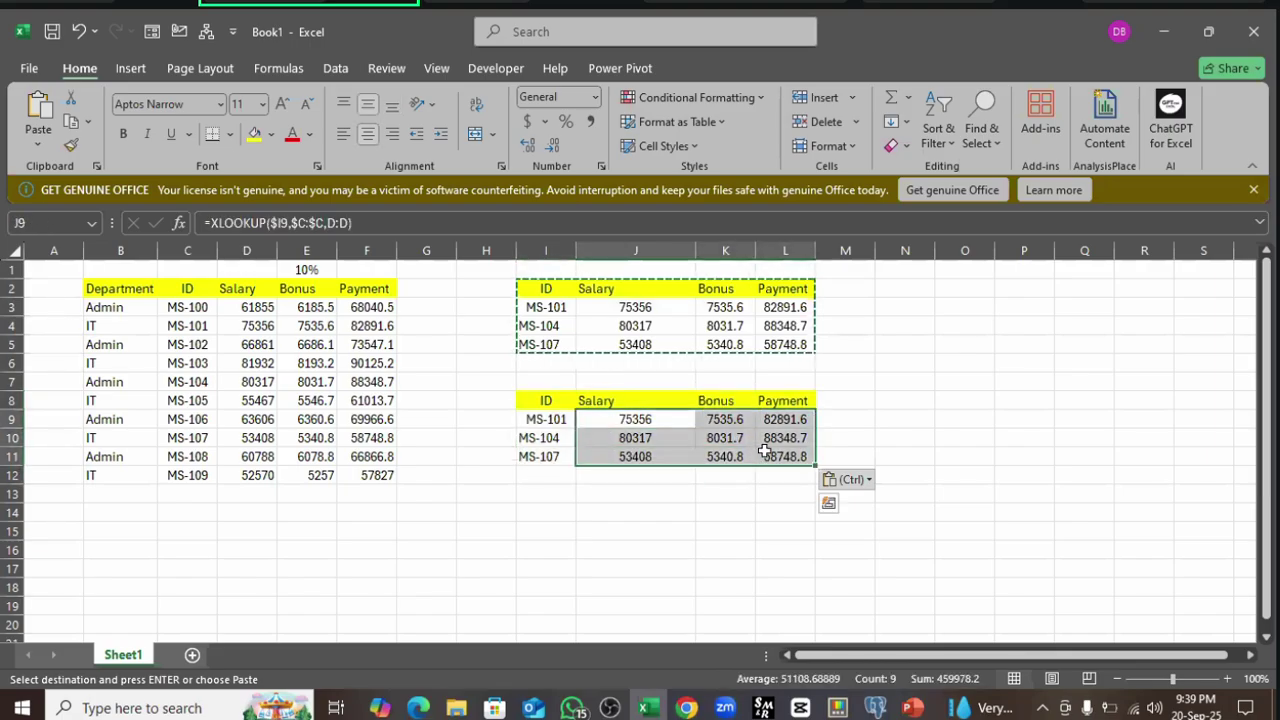
pyautogui.press('Delete')
pyautogui.click(660, 527)
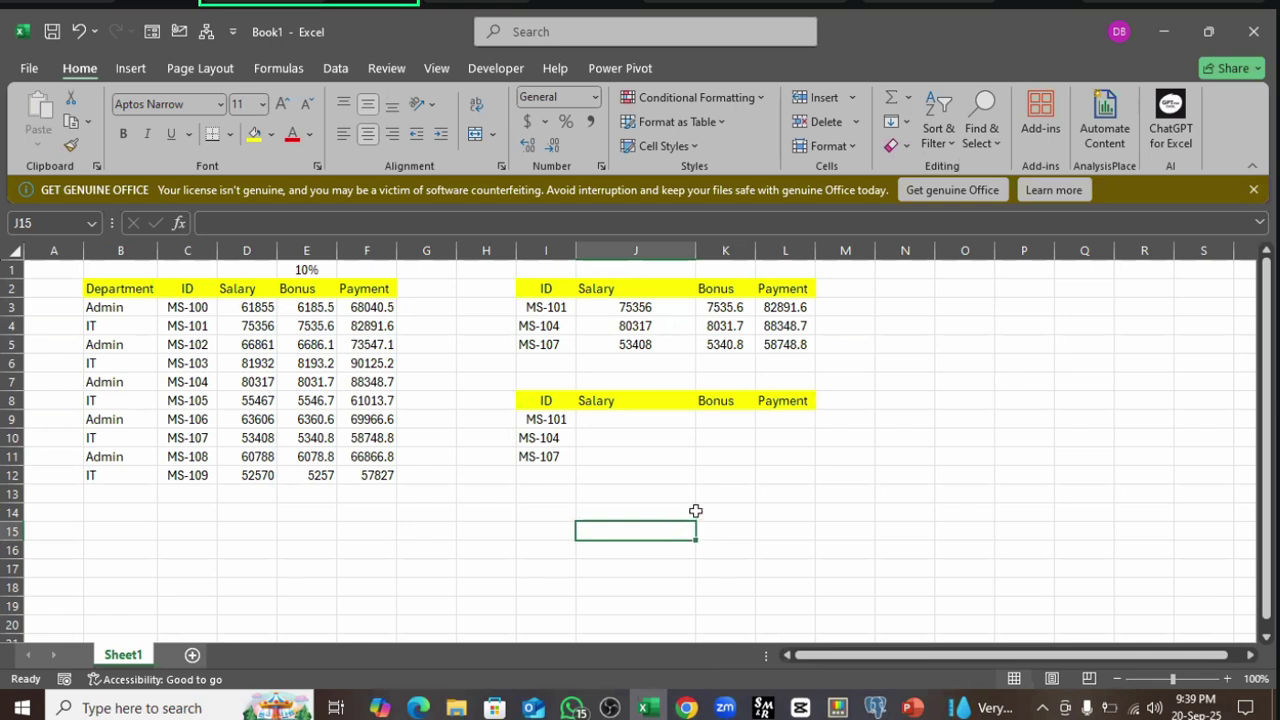
# - Review the separate Bonus, Payment and Salary lookup formulas in row 3 and lower the system volume to 82
pyautogui.press('Up')
pyautogui.press('Up')
pyautogui.press('Up')
pyautogui.press('Up')
pyautogui.press('Up')
pyautogui.press('Up')
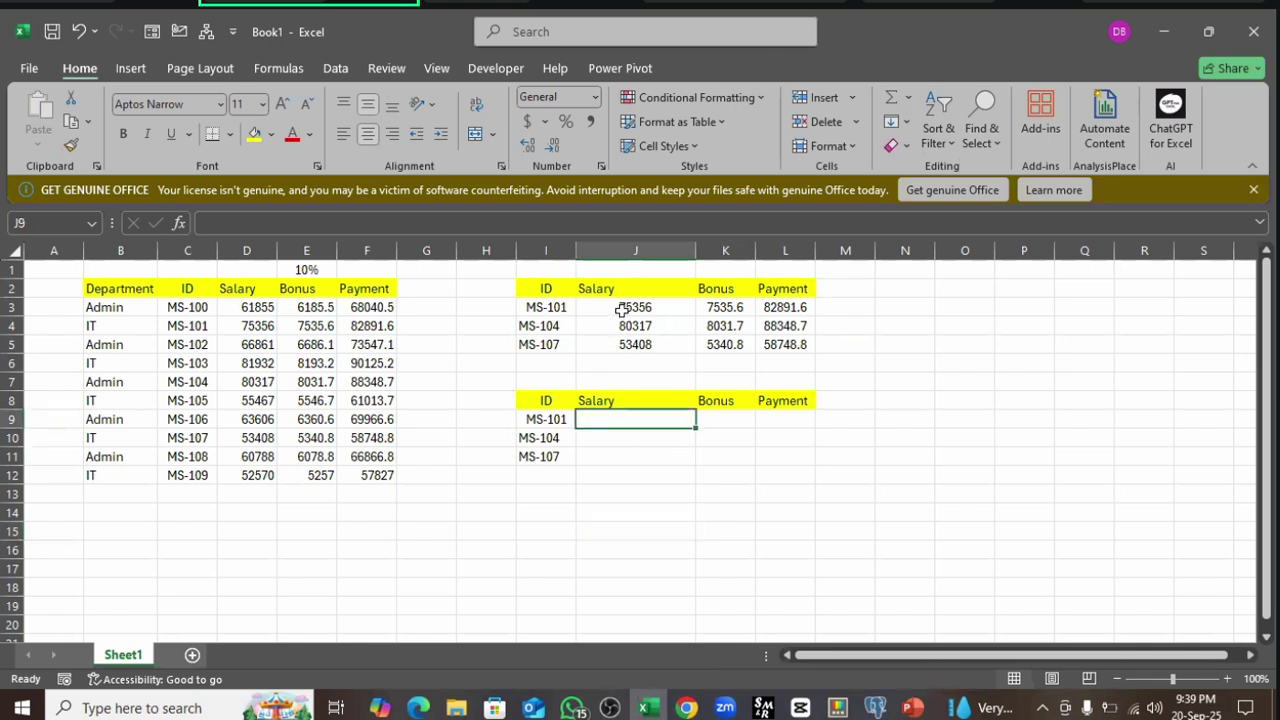
pyautogui.click(720, 307)
pyautogui.press('XF86AudioLowerVolume')
pyautogui.press('XF86AudioLowerVolume')
pyautogui.press('XF86AudioLowerVolume')
pyautogui.press('XF86AudioLowerVolume')
pyautogui.press('XF86AudioLowerVolume')
pyautogui.press('XF86AudioLowerVolume')
pyautogui.press('XF86AudioLowerVolume')
pyautogui.press('XF86AudioLowerVolume')
pyautogui.press('XF86AudioLowerVolume')
pyautogui.press('XF86AudioLowerVolume')
pyautogui.press('XF86AudioLowerVolume')
pyautogui.click(786, 306)
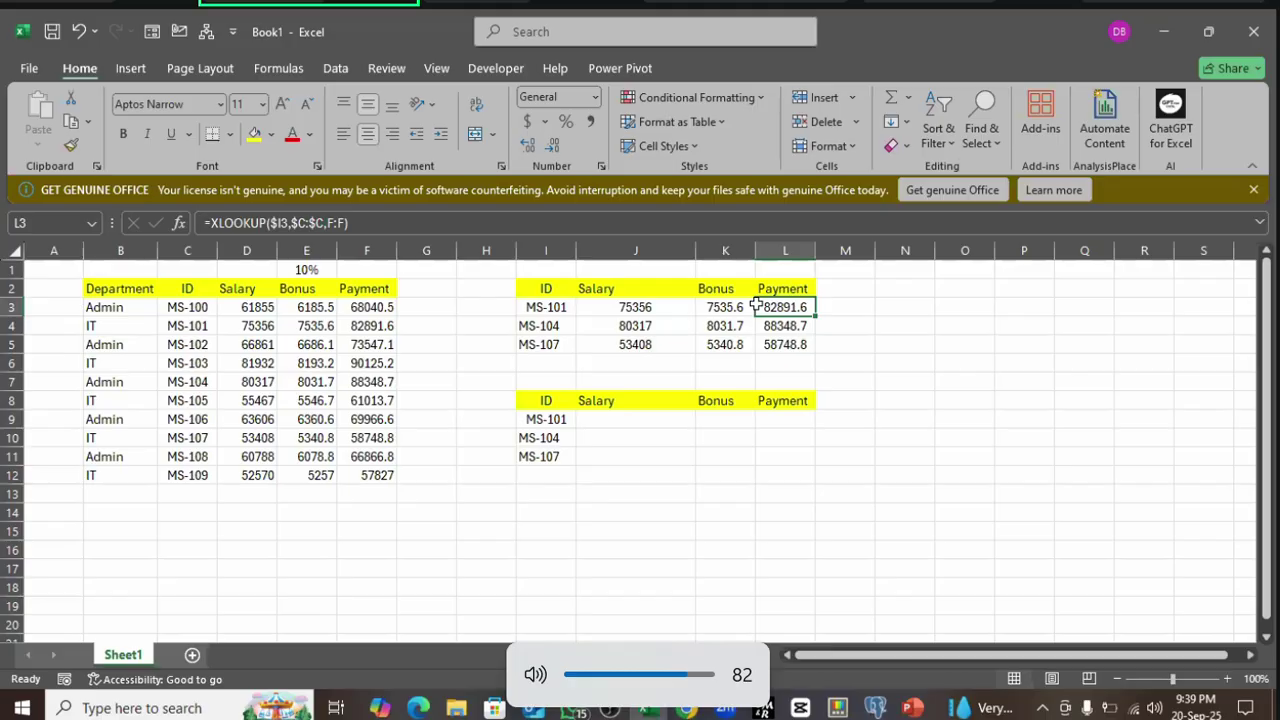
pyautogui.click(636, 308)
# - Adjust the system volume to 56
pyautogui.press('XF86AudioLowerVolume')
pyautogui.press('XF86AudioLowerVolume')
pyautogui.press('XF86AudioLowerVolume')
pyautogui.press('XF86AudioLowerVolume')
pyautogui.press('XF86AudioLowerVolume')
pyautogui.press('XF86AudioLowerVolume')
pyautogui.press('XF86AudioLowerVolume')
pyautogui.press('XF86AudioLowerVolume')
pyautogui.press('XF86AudioLowerVolume')
pyautogui.press('XF86AudioLowerVolume')
pyautogui.press('XF86AudioLowerVolume')
pyautogui.press('XF86AudioLowerVolume')
pyautogui.press('XF86AudioLowerVolume')
pyautogui.press('XF86AudioLowerVolume')
pyautogui.press('XF86AudioLowerVolume')
pyautogui.press('XF86AudioRaiseVolume')
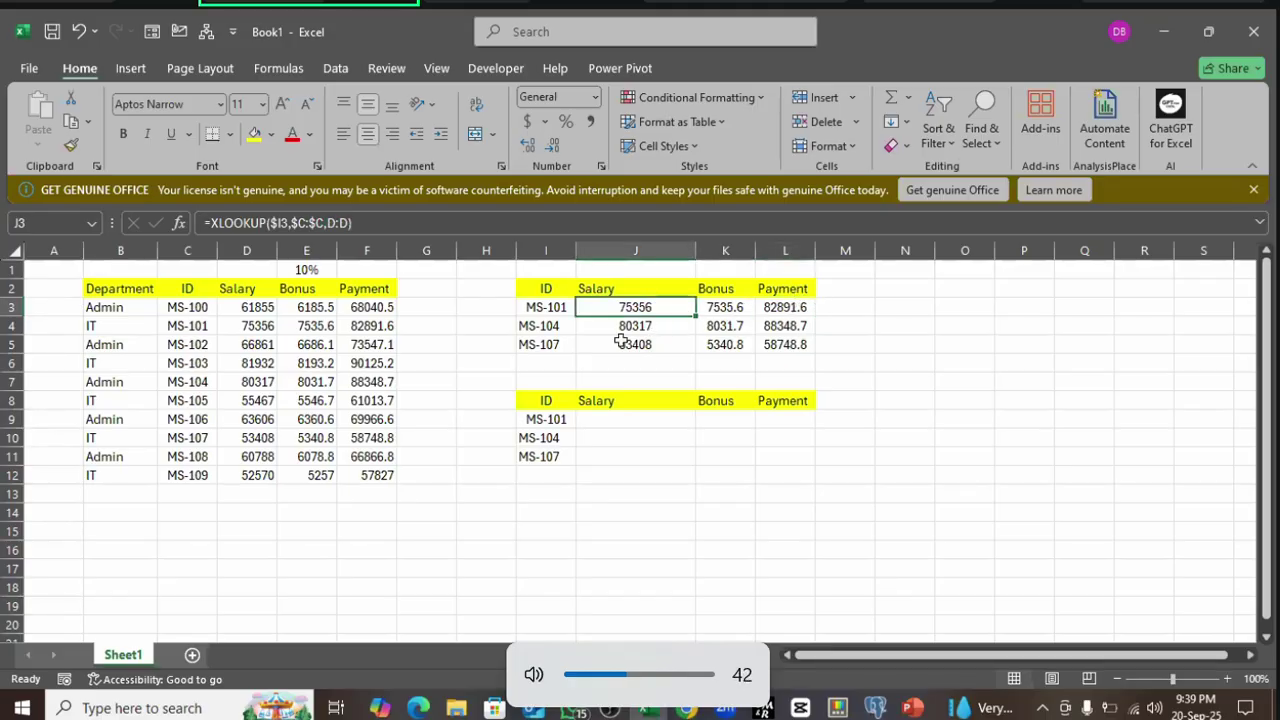
pyautogui.press('XF86AudioRaiseVolume')
pyautogui.press('XF86AudioRaiseVolume')
pyautogui.press('XF86AudioRaiseVolume')
pyautogui.press('XF86AudioRaiseVolume')
pyautogui.press('XF86AudioRaiseVolume')
pyautogui.press('XF86AudioRaiseVolume')
pyautogui.press('XF86AudioRaiseVolume')
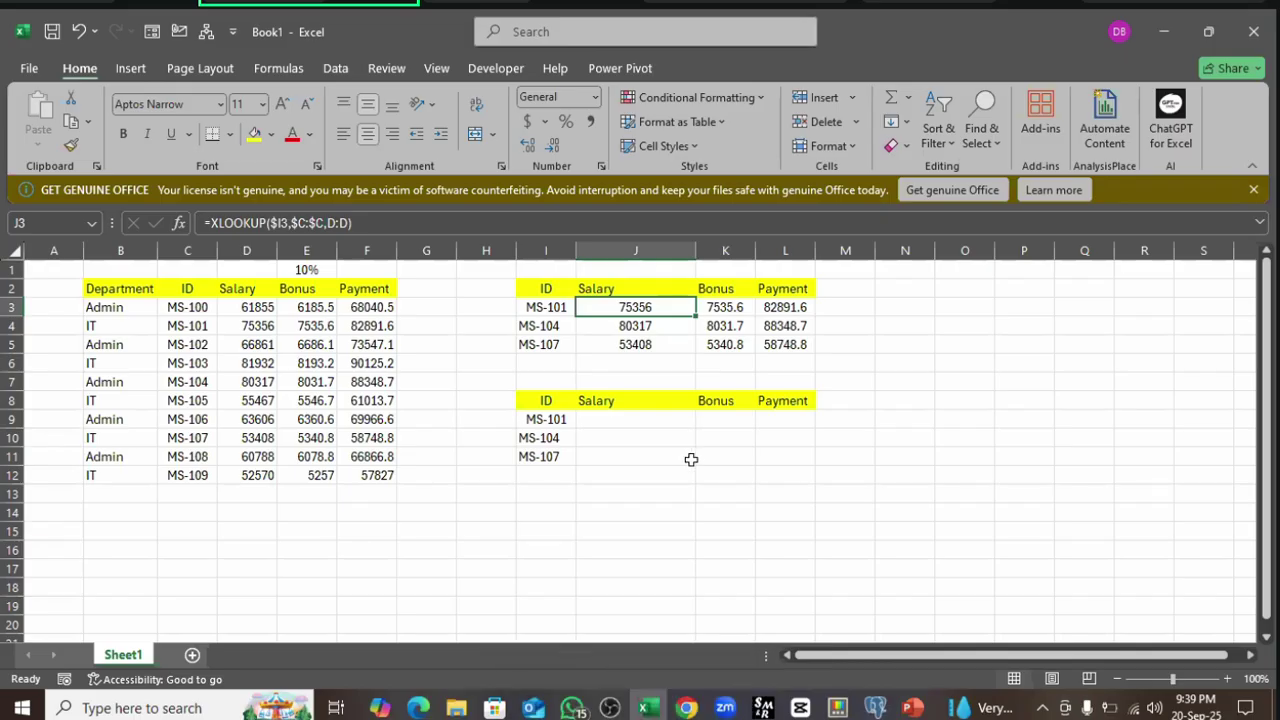
pyautogui.press('XF86AudioLowerVolume')
# - Begin an XLOOKUP formula in the copied table's first Salary cell J9, using the ID in I9 as lookup value
pyautogui.press('Down')
pyautogui.press('Down')
pyautogui.press('Down')
pyautogui.press('Down')
pyautogui.press('Down')
pyautogui.press('Down')
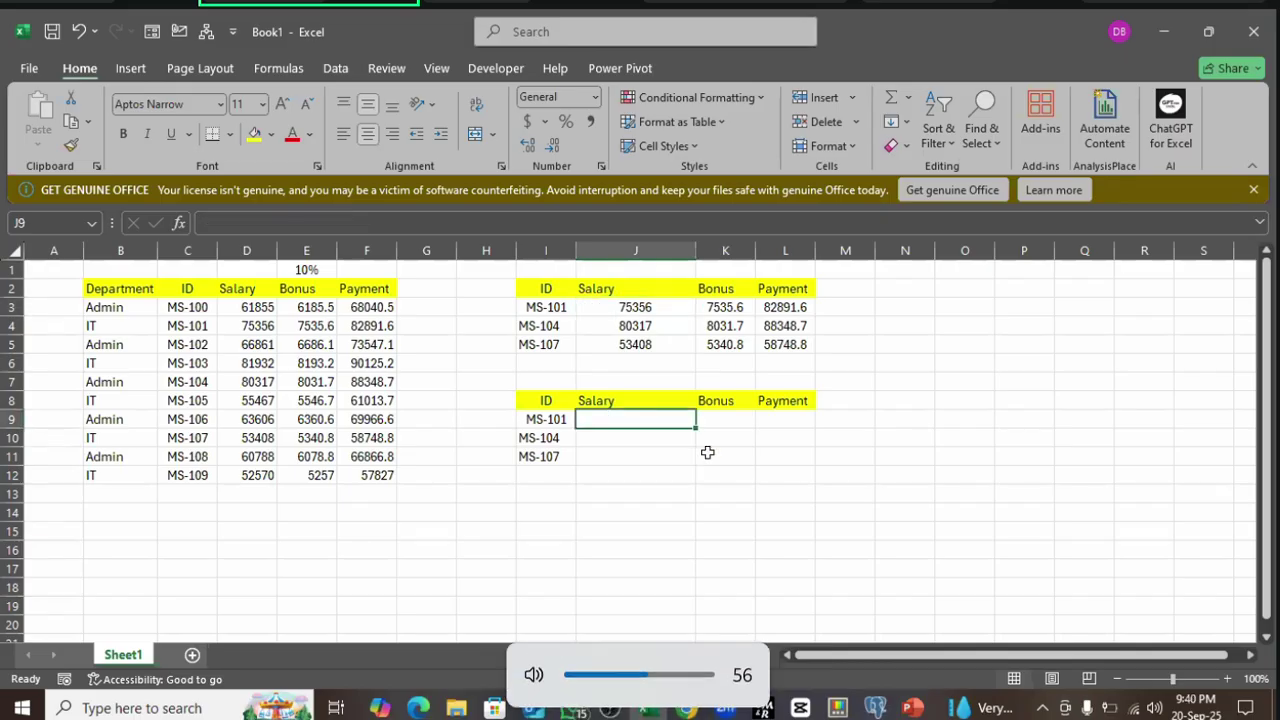
pyautogui.write('=x;')
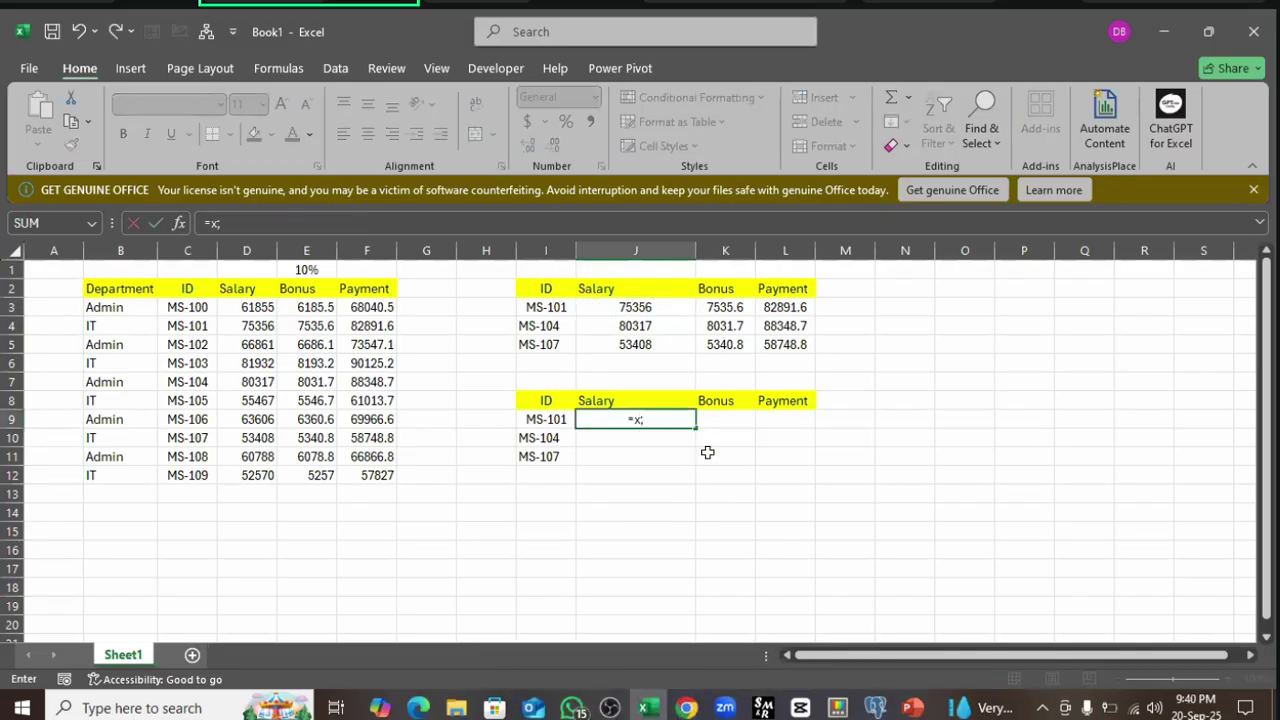
pyautogui.press('BackSpace')
pyautogui.write('l')
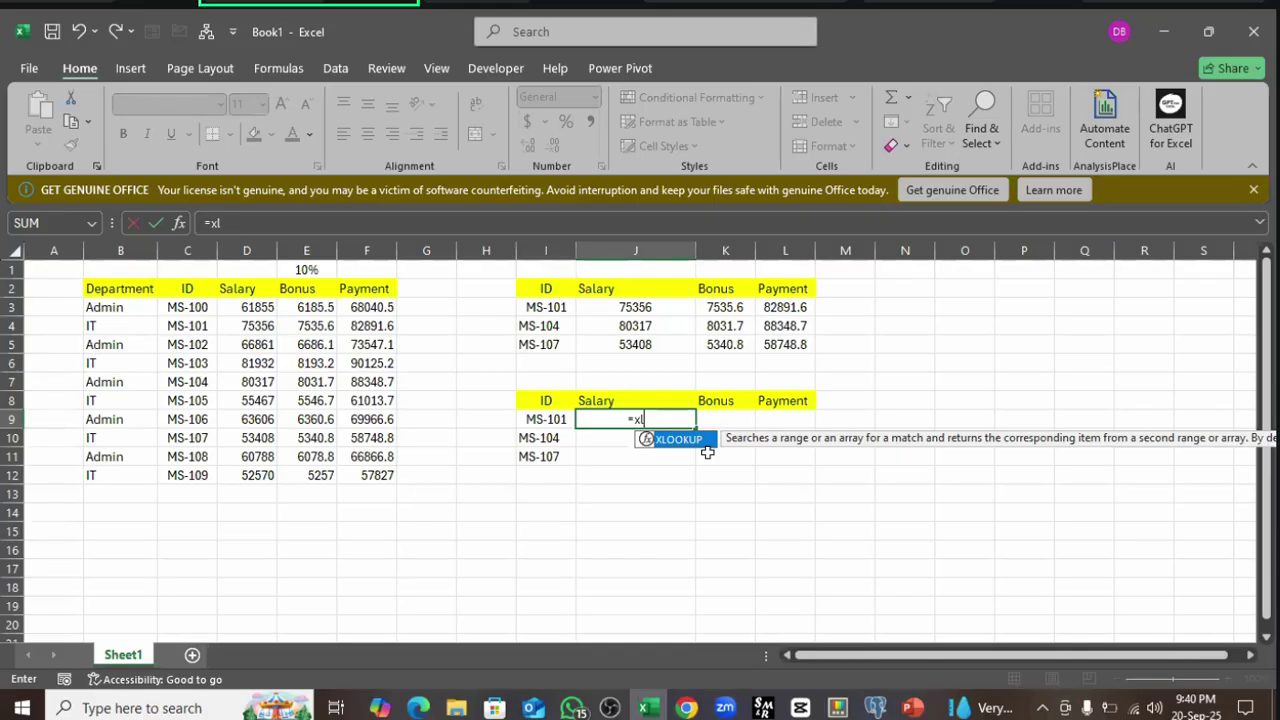
pyautogui.press('Tab')
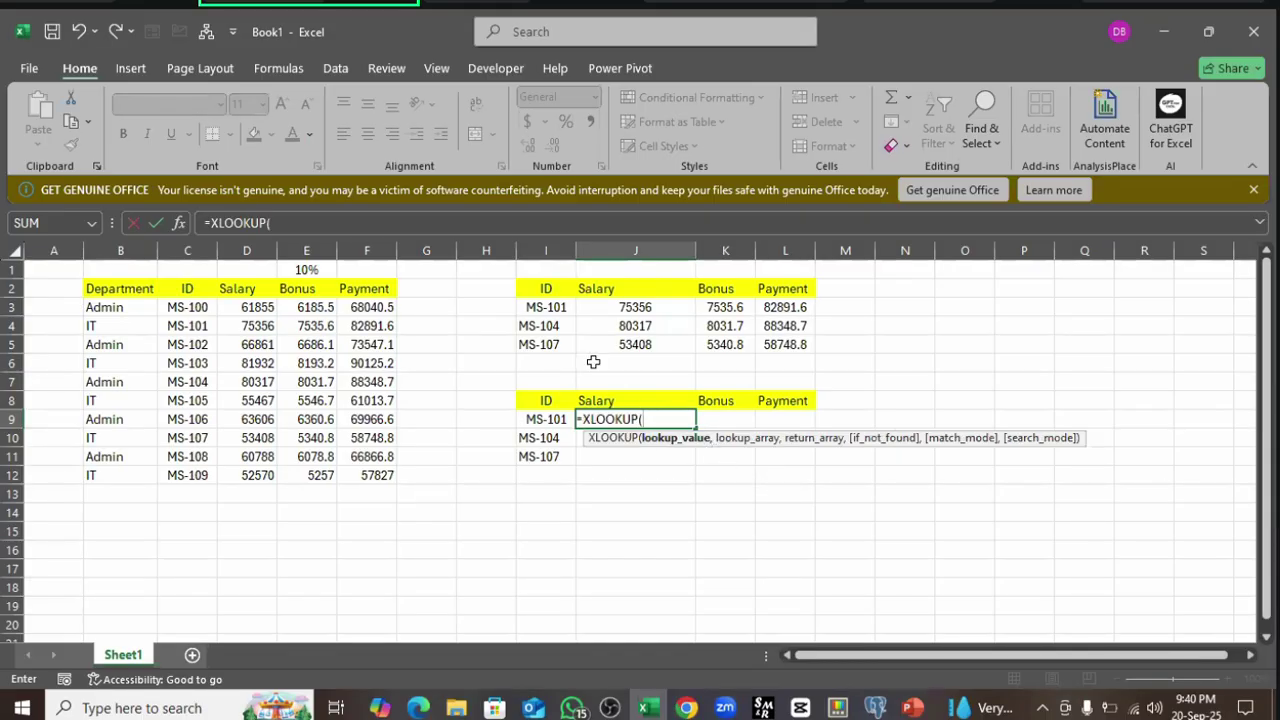
pyautogui.click(530, 420)
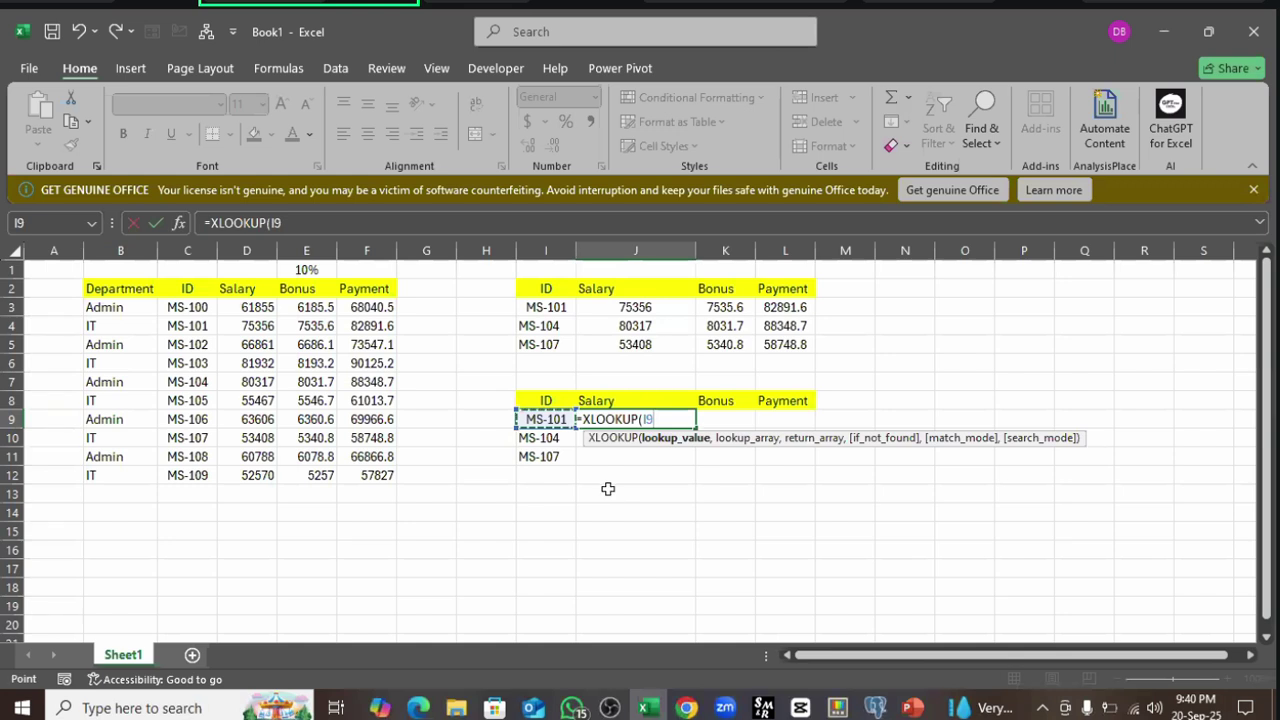
# - Complete the J9 formula as =XLOOKUP(I9,C:C,D:F) to return salary, bonus and payment together
pyautogui.write(',,')
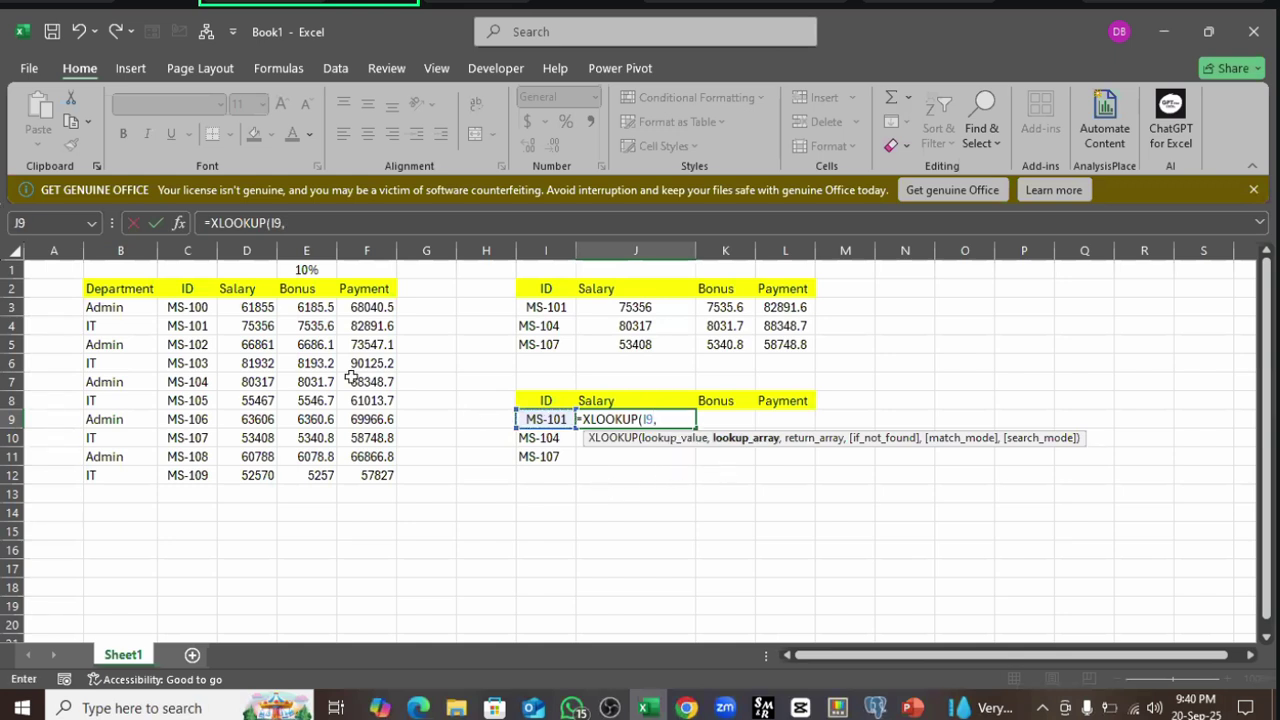
pyautogui.click(176, 250)
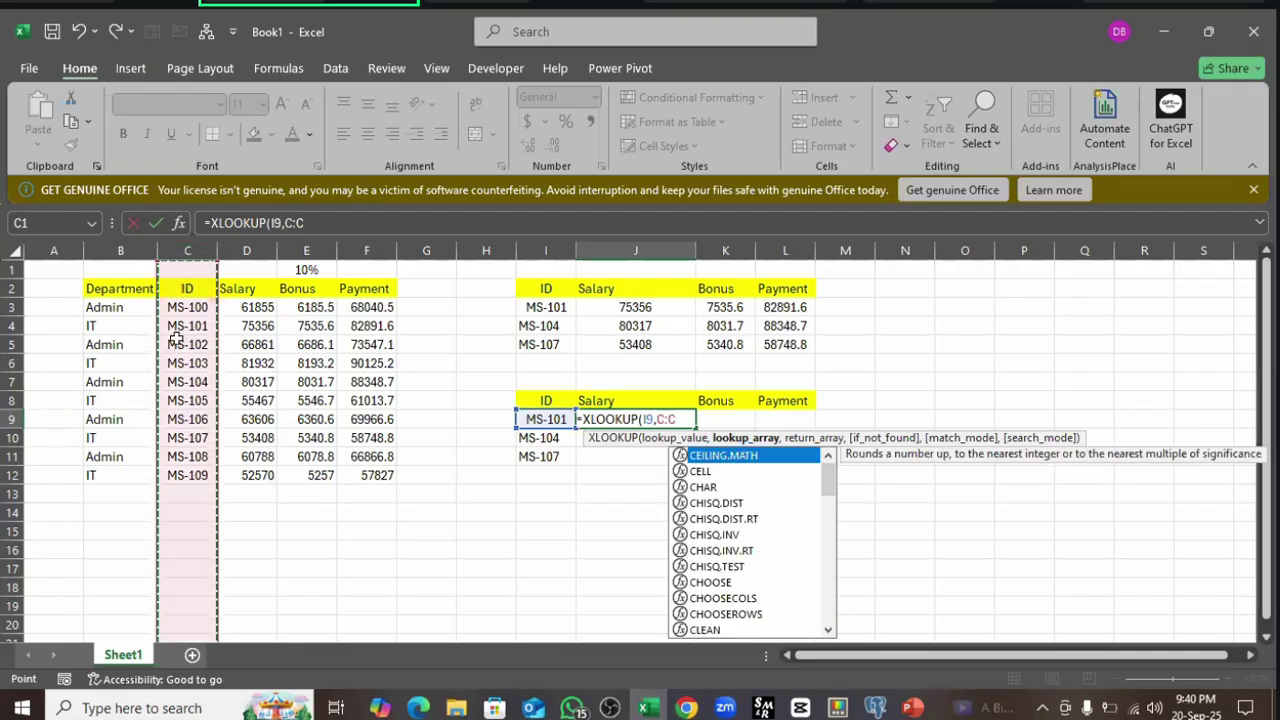
pyautogui.write(',,')
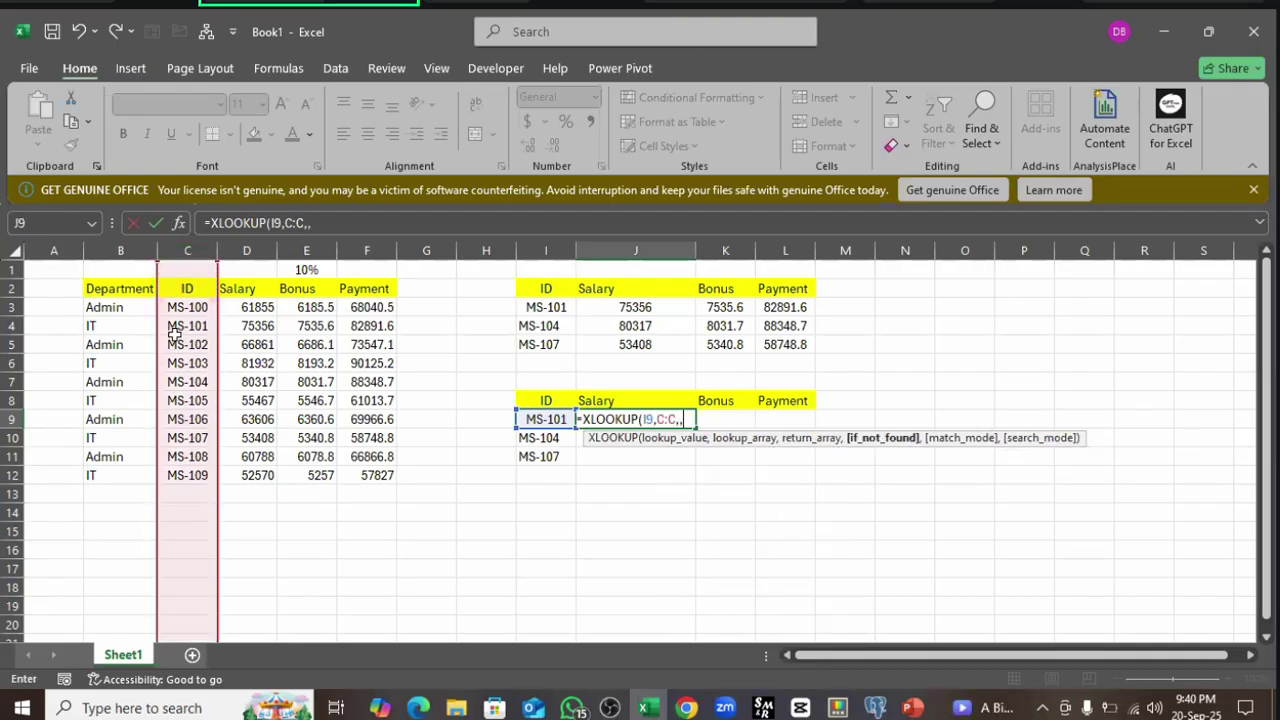
pyautogui.press('BackSpace')
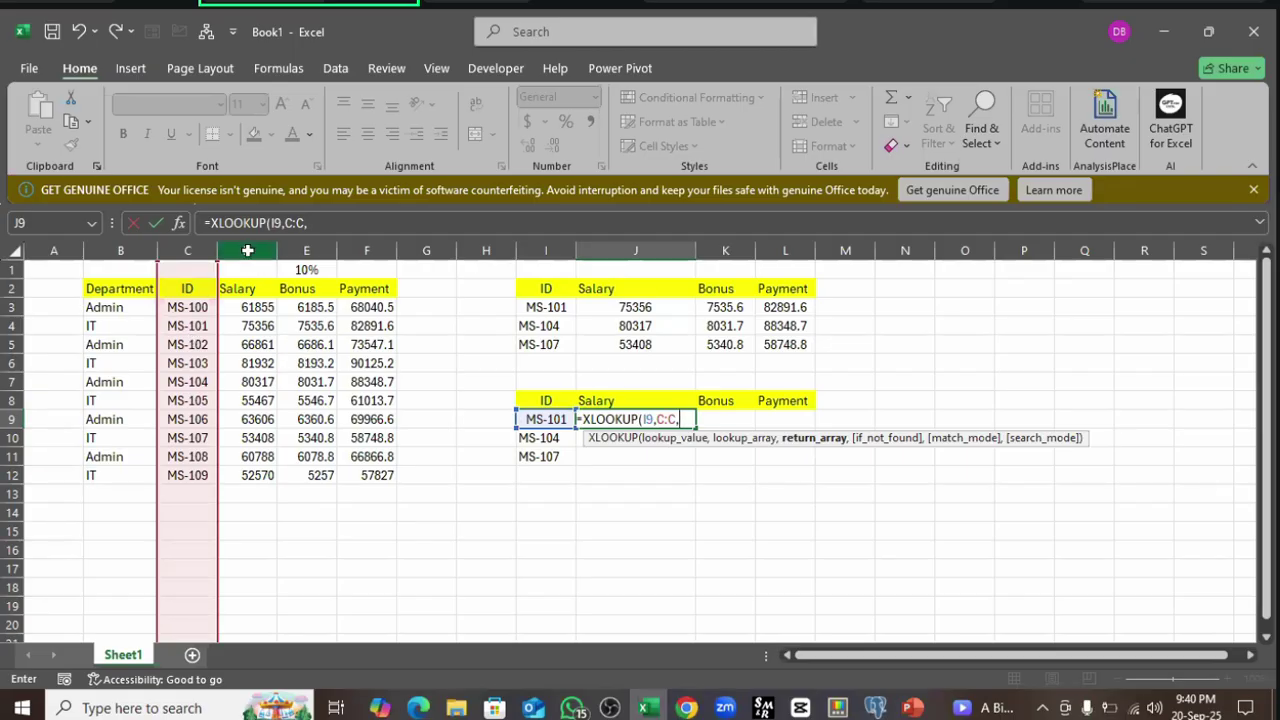
pyautogui.moveTo(247, 250); pyautogui.dragTo(386, 307)
pyautogui.press('Return')
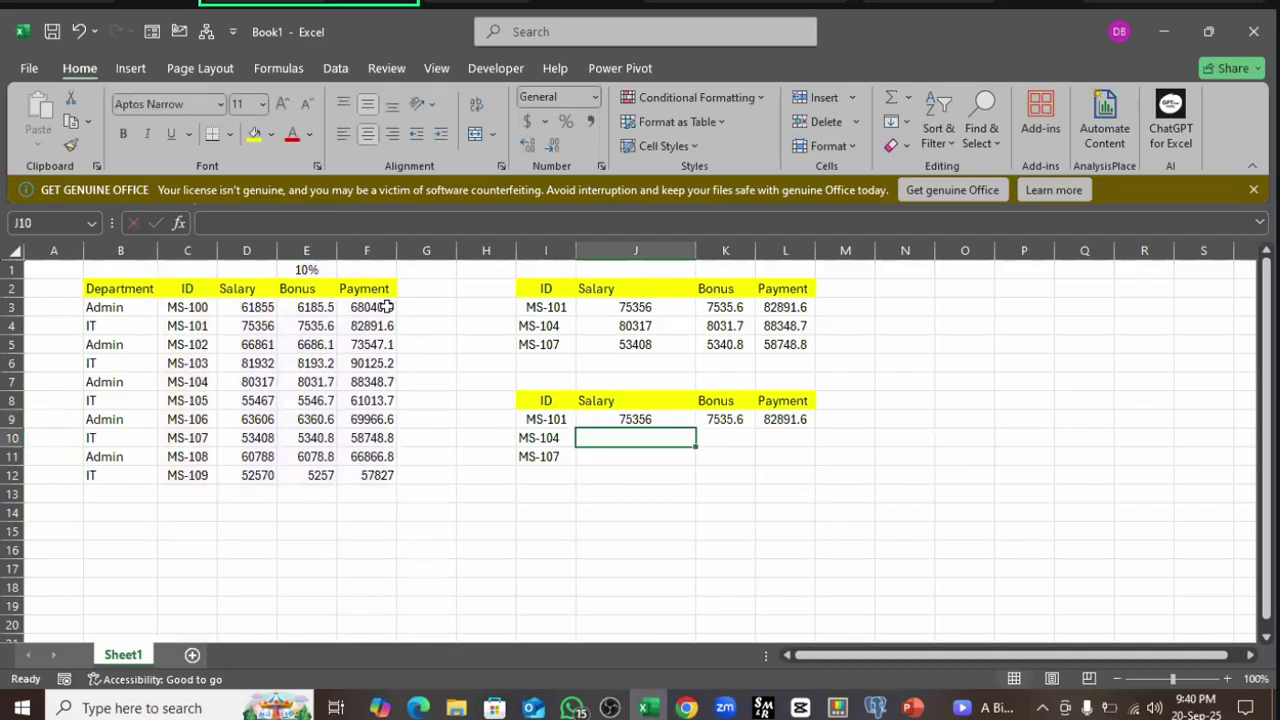
# - Inspect the spilled XLOOKUP results in J9:L9 and compare the formula shown for the first and last cells
pyautogui.click(625, 420)
pyautogui.moveTo(697, 416); pyautogui.dragTo(780, 418)
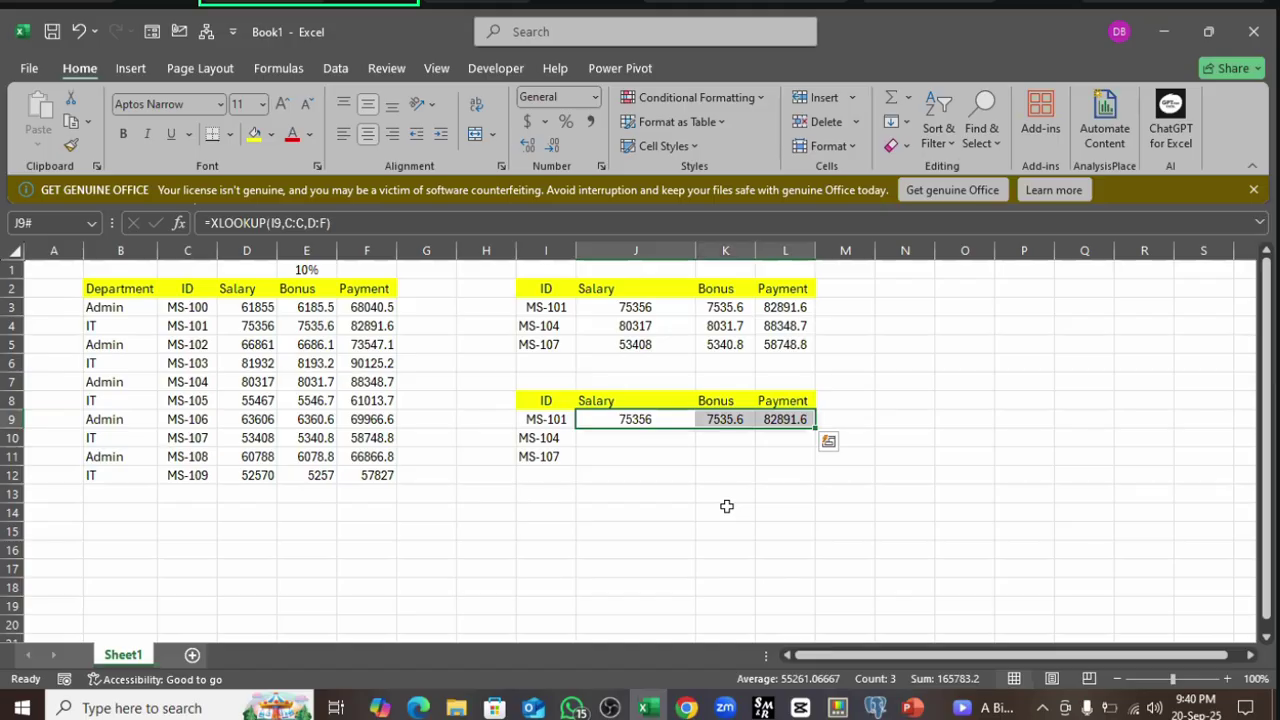
pyautogui.click(780, 420)
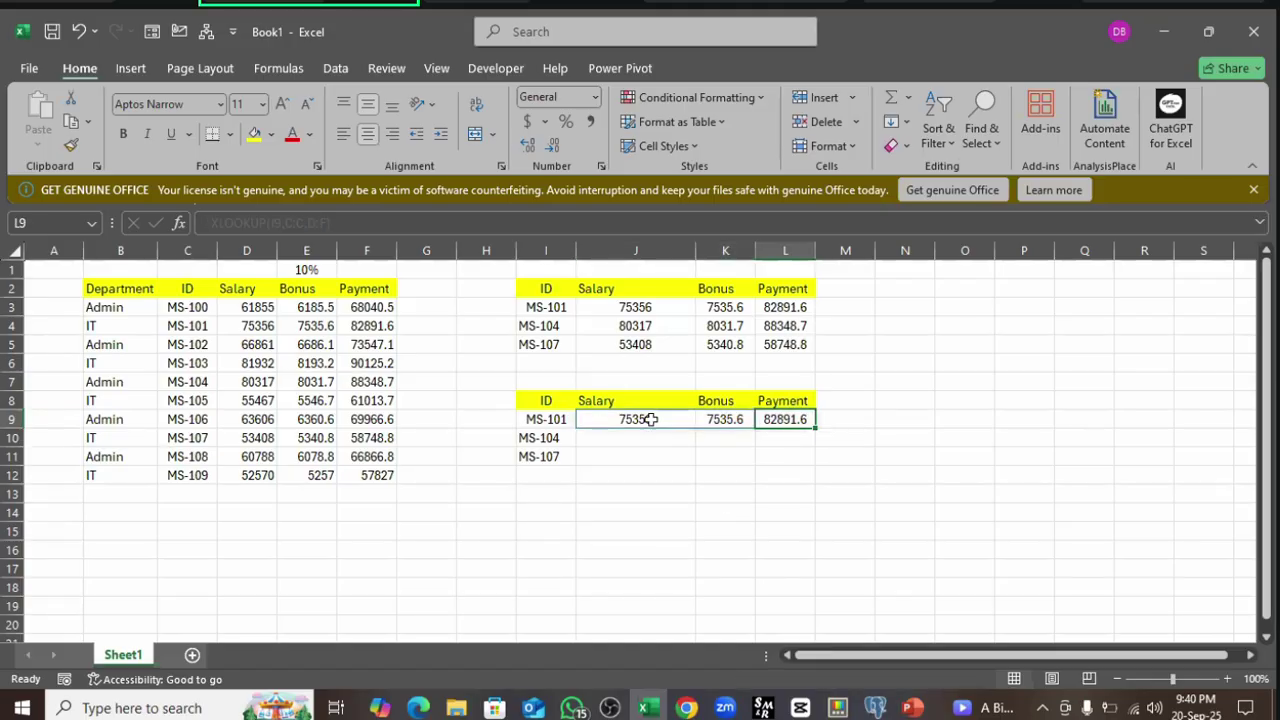
pyautogui.click(650, 420)
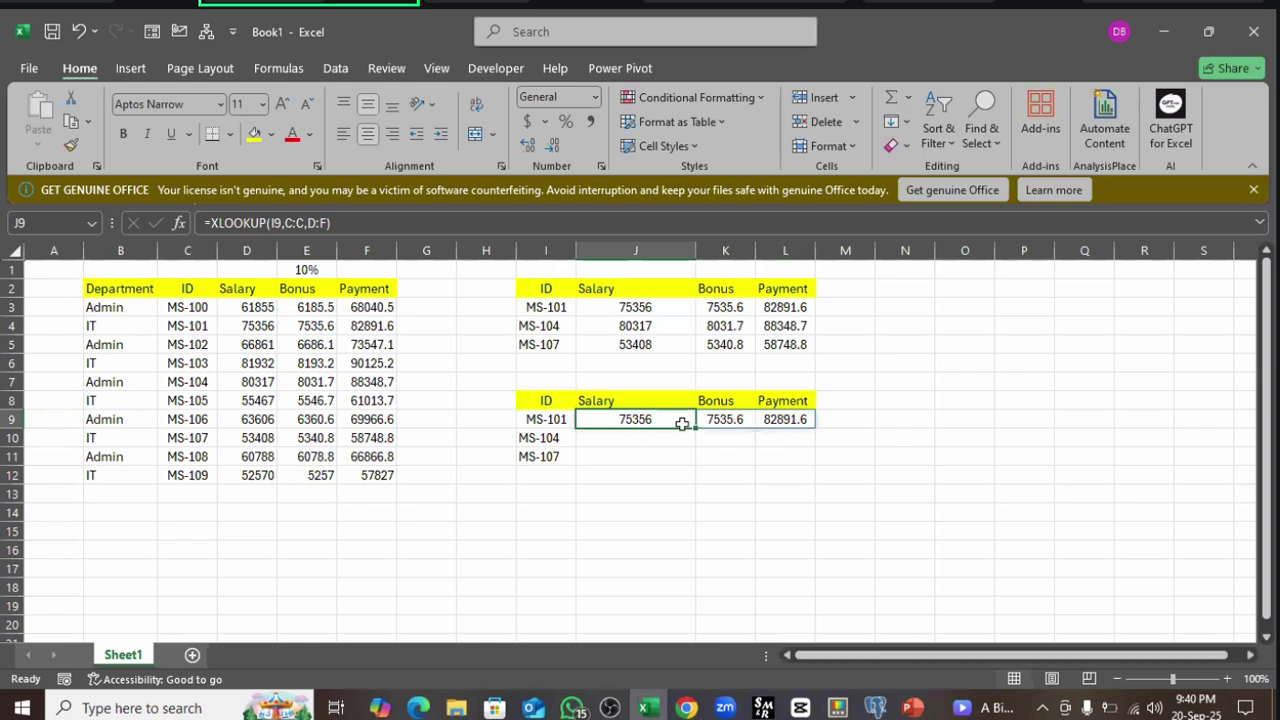
pyautogui.click(795, 419)
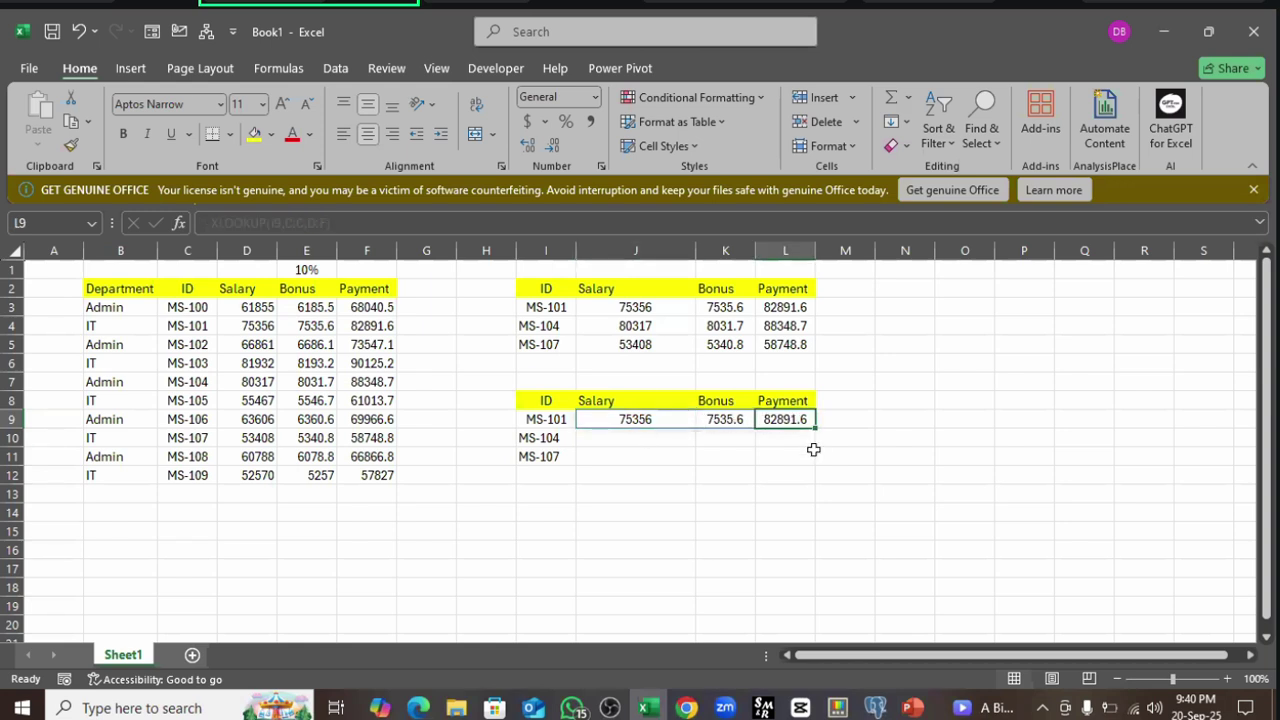
# - Fill the XLOOKUP formula from J9 down to J11 and check the Payment results for the other two IDs
pyautogui.click(655, 420)
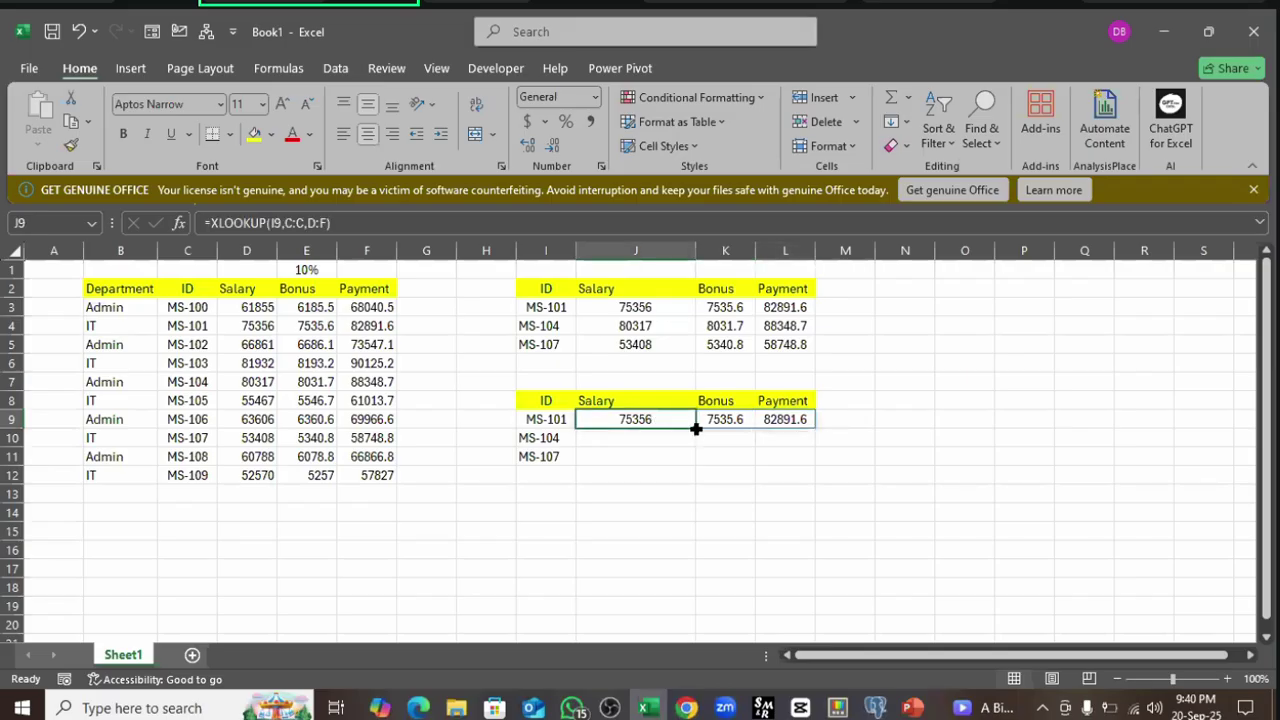
pyautogui.moveTo(697, 428); pyautogui.dragTo(701, 465)
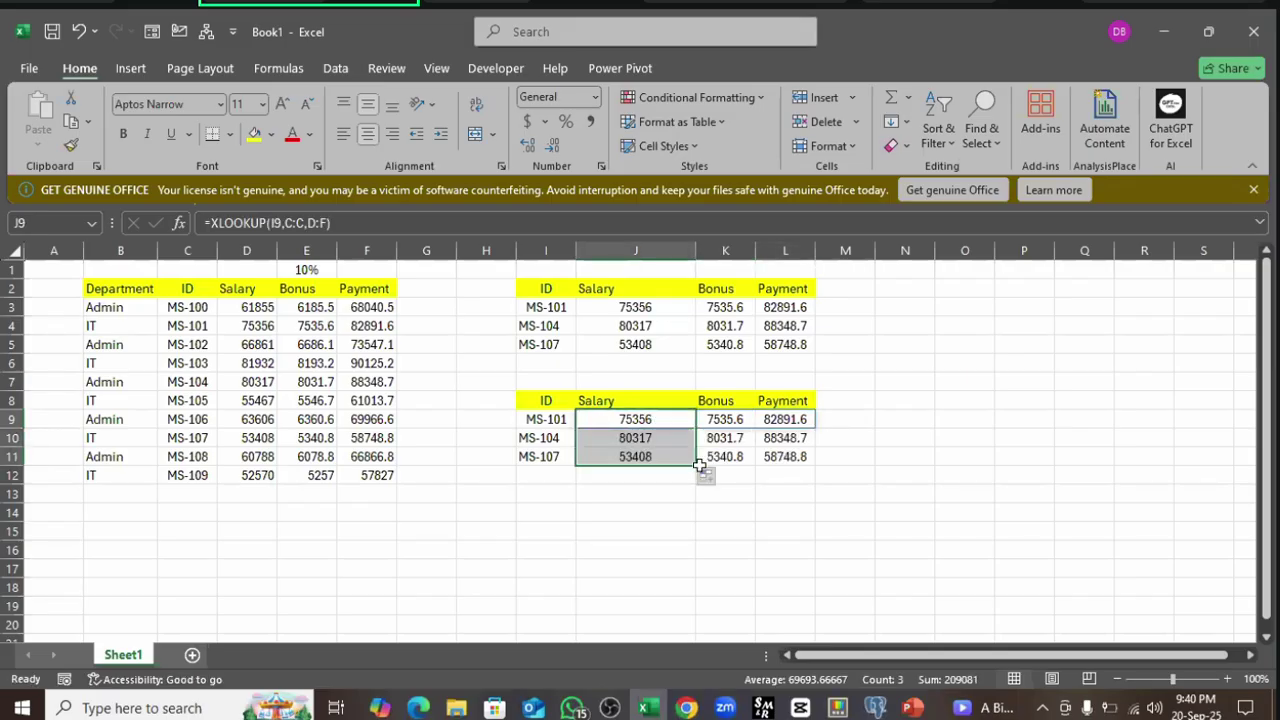
pyautogui.click(789, 438)
pyautogui.click(782, 456)
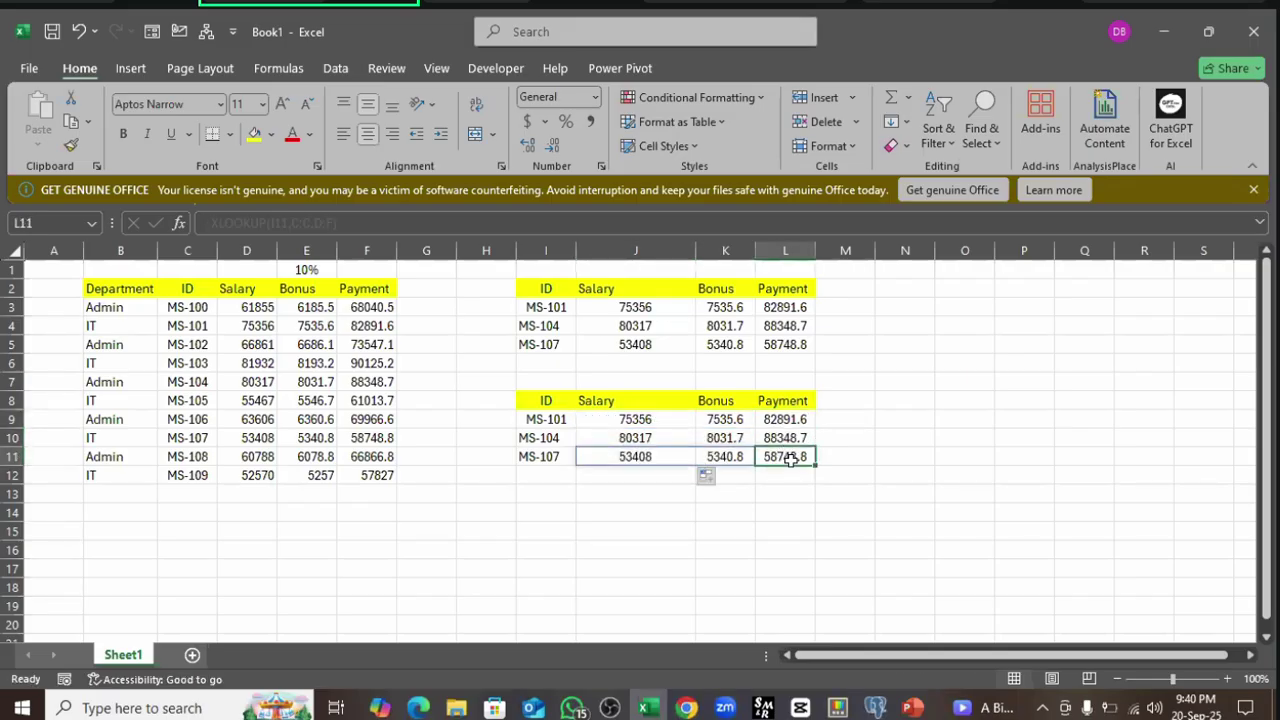
# - Examine the spilled Bonus cell K9, the source columns D:F and the bonus and payment formulas in E3 and F3
pyautogui.click(718, 420)
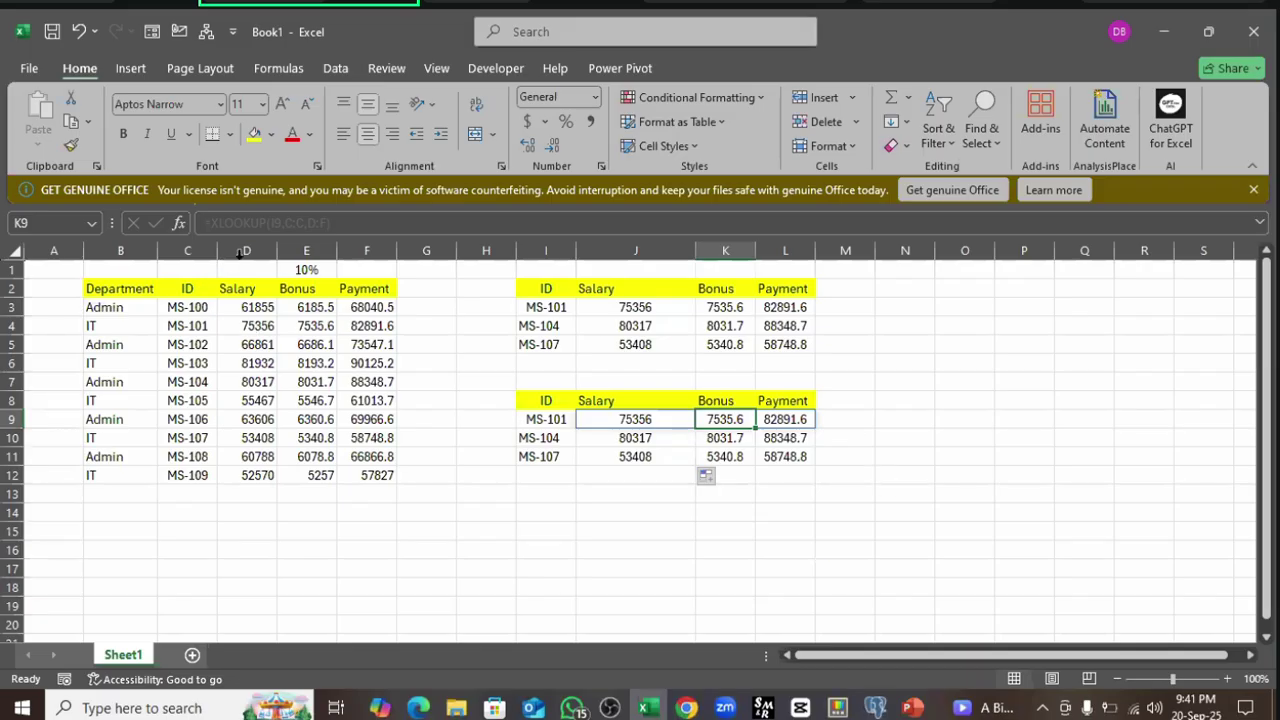
pyautogui.moveTo(327, 257); pyautogui.dragTo(370, 256)
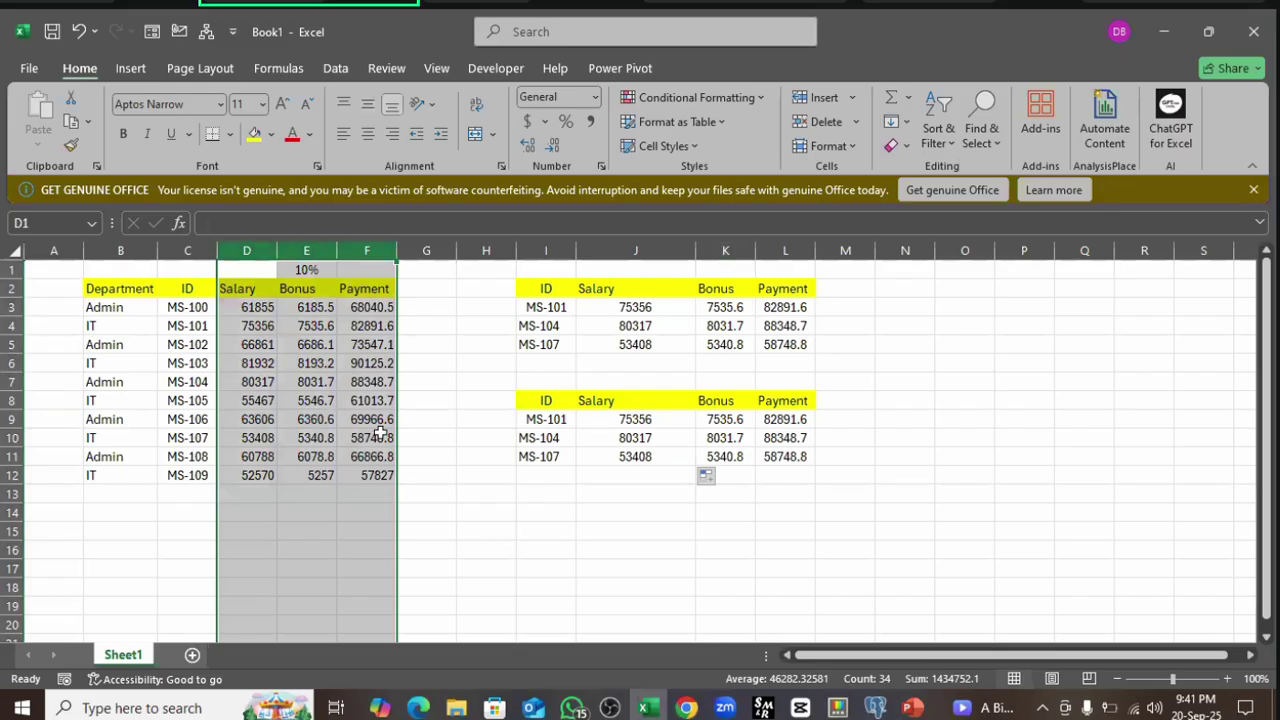
pyautogui.click(310, 307)
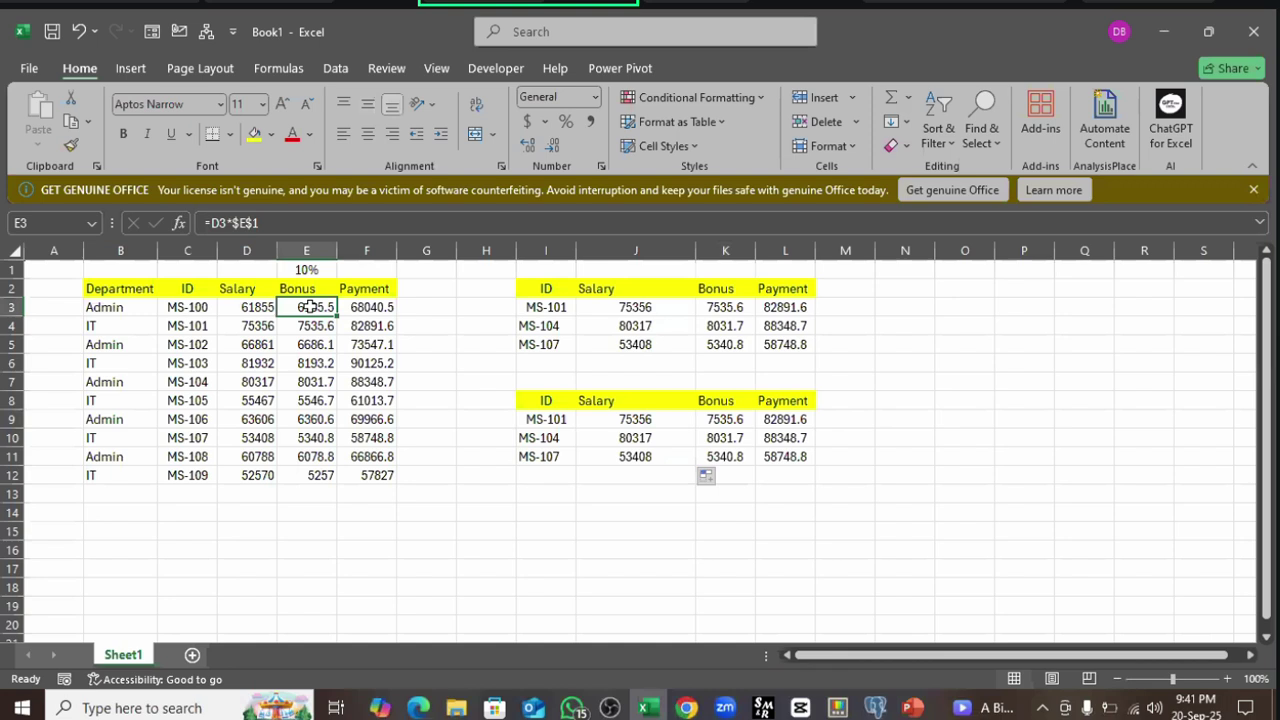
pyautogui.click(365, 312)
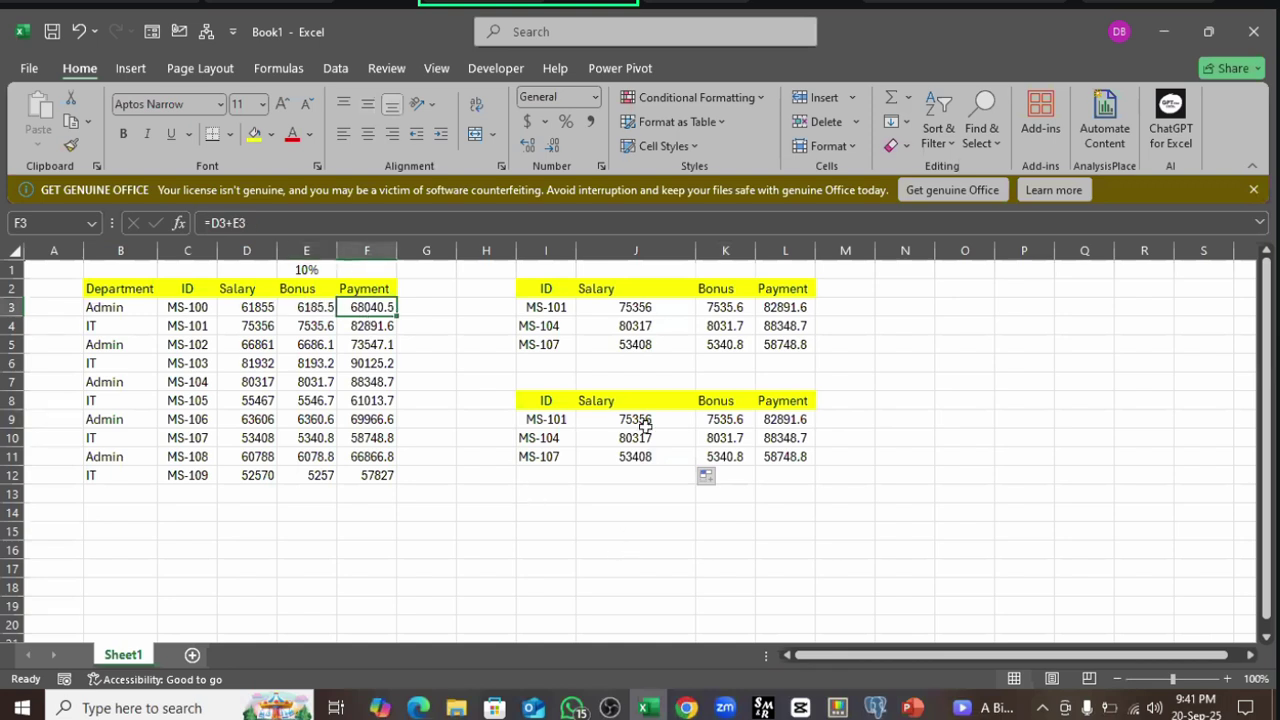
pyautogui.moveTo(262, 250); pyautogui.dragTo(389, 264)
# - Compare the XLOOKUP formulas in J9 and J10 with the lookup ID in I9 and the spilled results
pyautogui.click(530, 420)
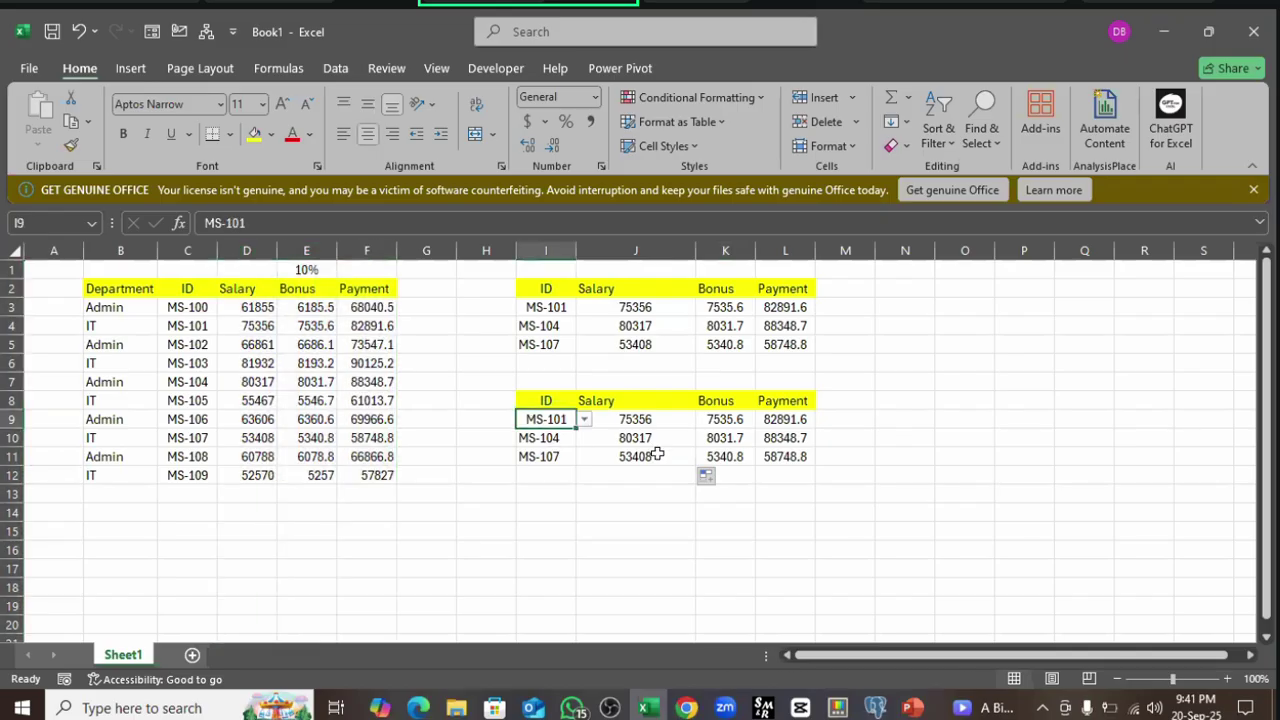
pyautogui.moveTo(640, 420); pyautogui.dragTo(760, 450)
pyautogui.click(634, 438)
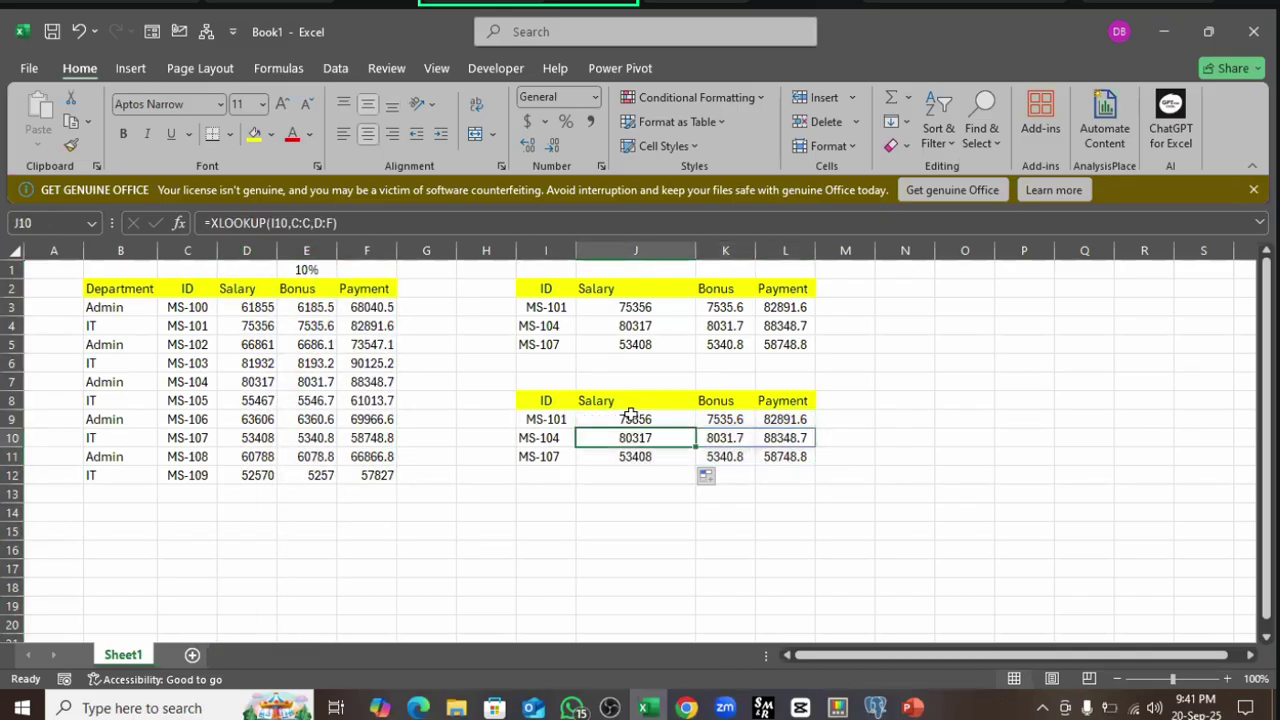
pyautogui.click(631, 417)
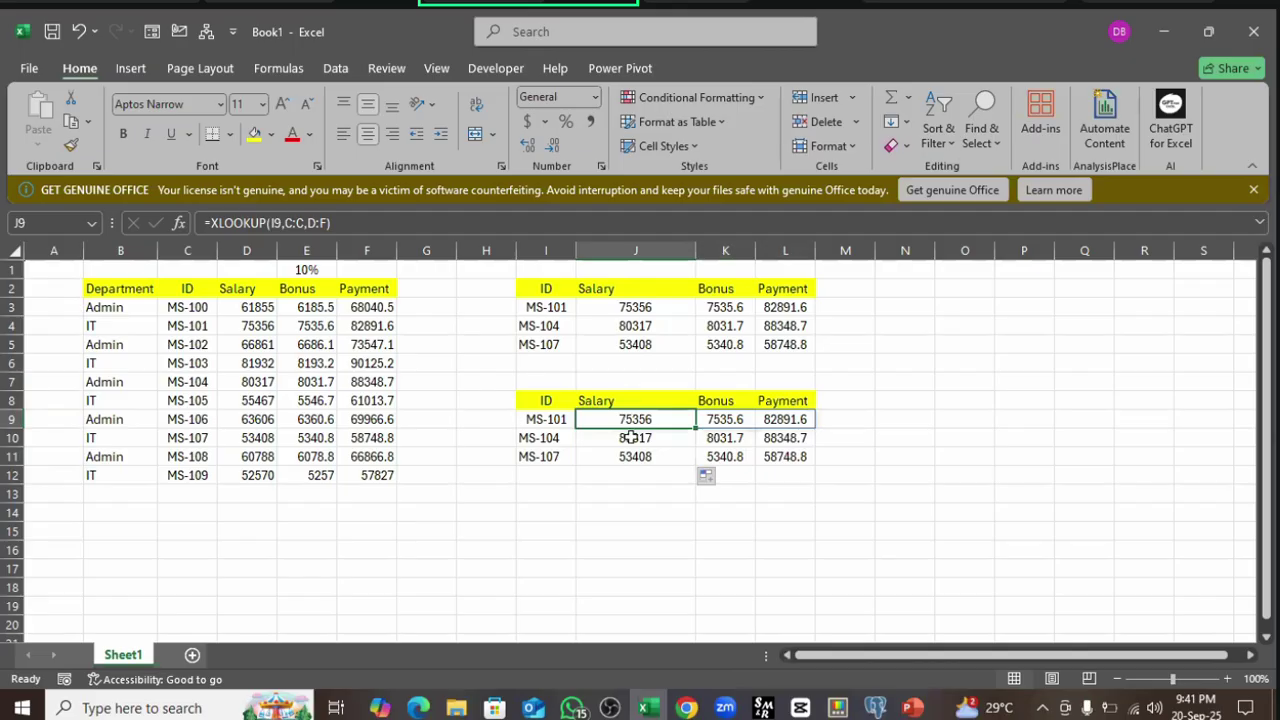
pyautogui.click(631, 437)
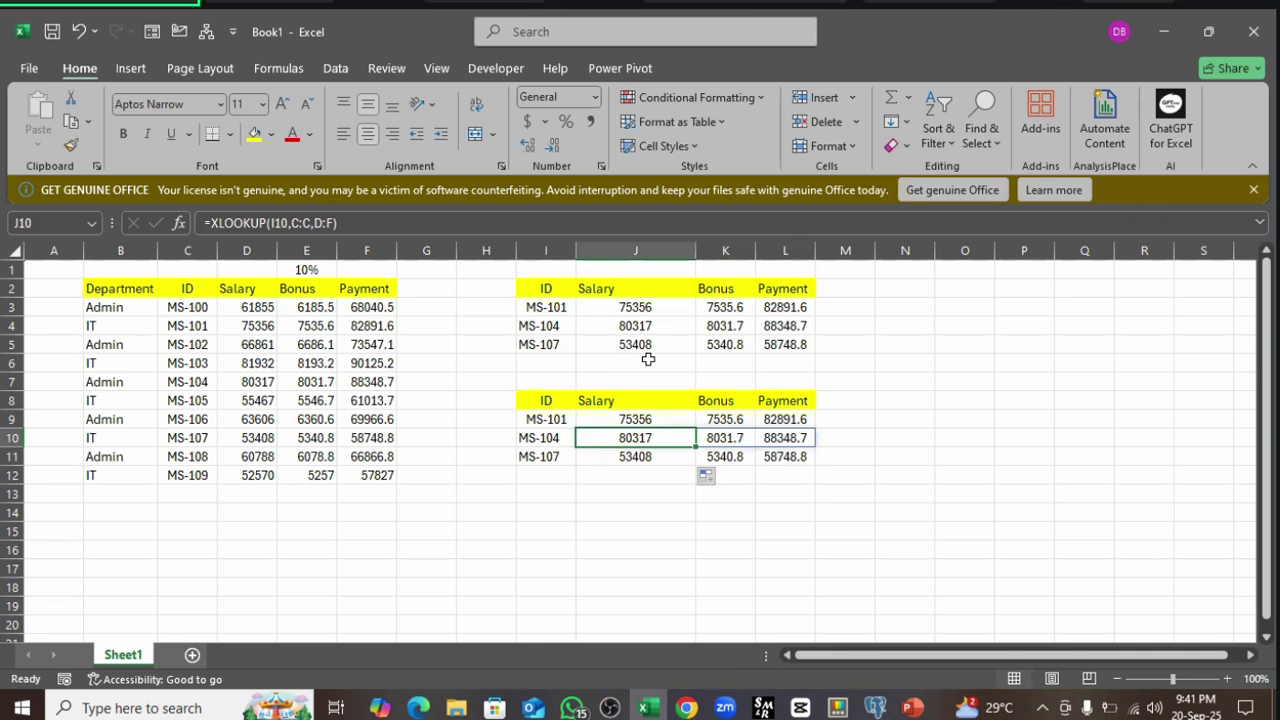
# - Lower the system volume
pyautogui.press('XF86AudioLowerVolume')
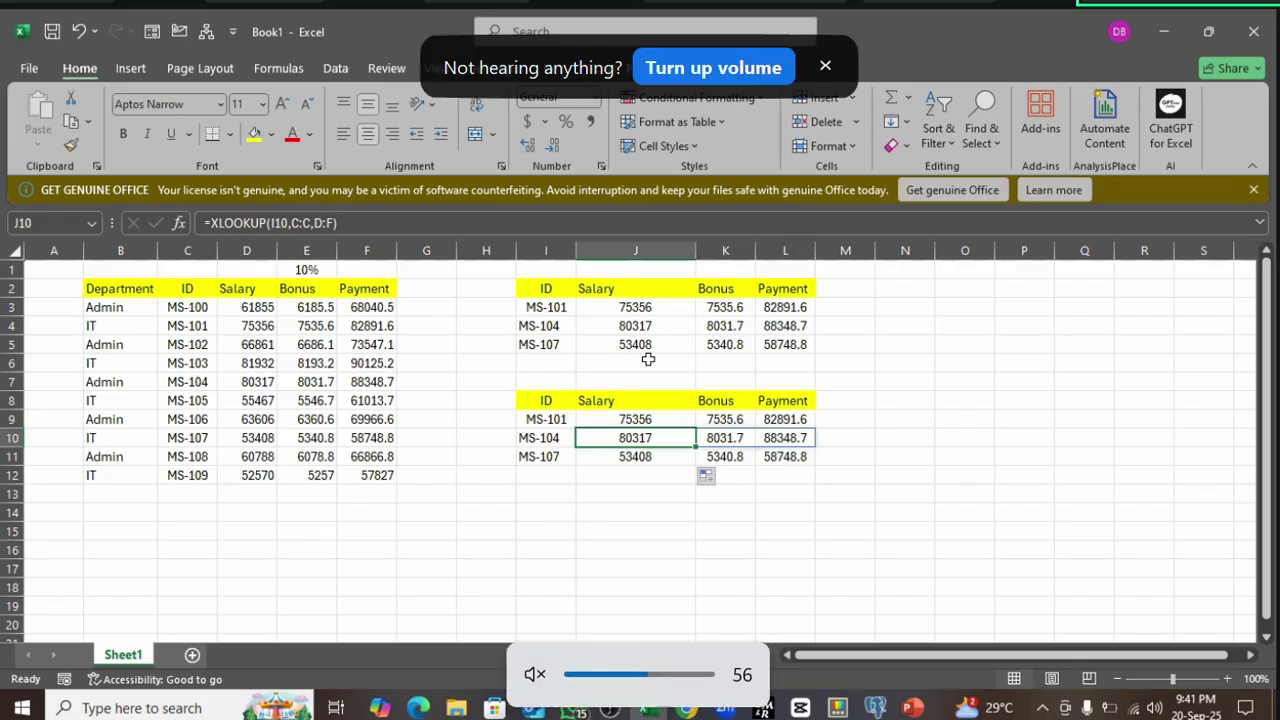
pyautogui.press('XF86AudioLowerVolume')
pyautogui.press('XF86AudioLowerVolume')
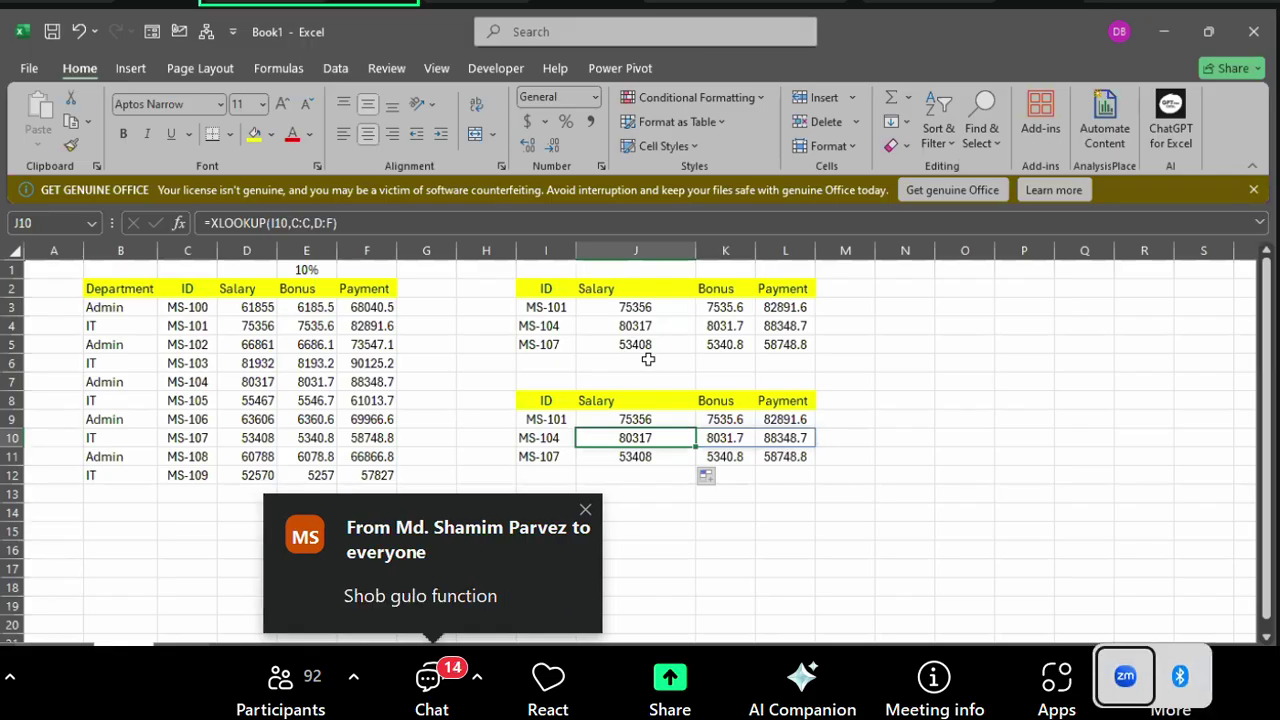
# - Open the list of Bluetooth devices in Windows Settings
pyautogui.rightClick(1181, 682)
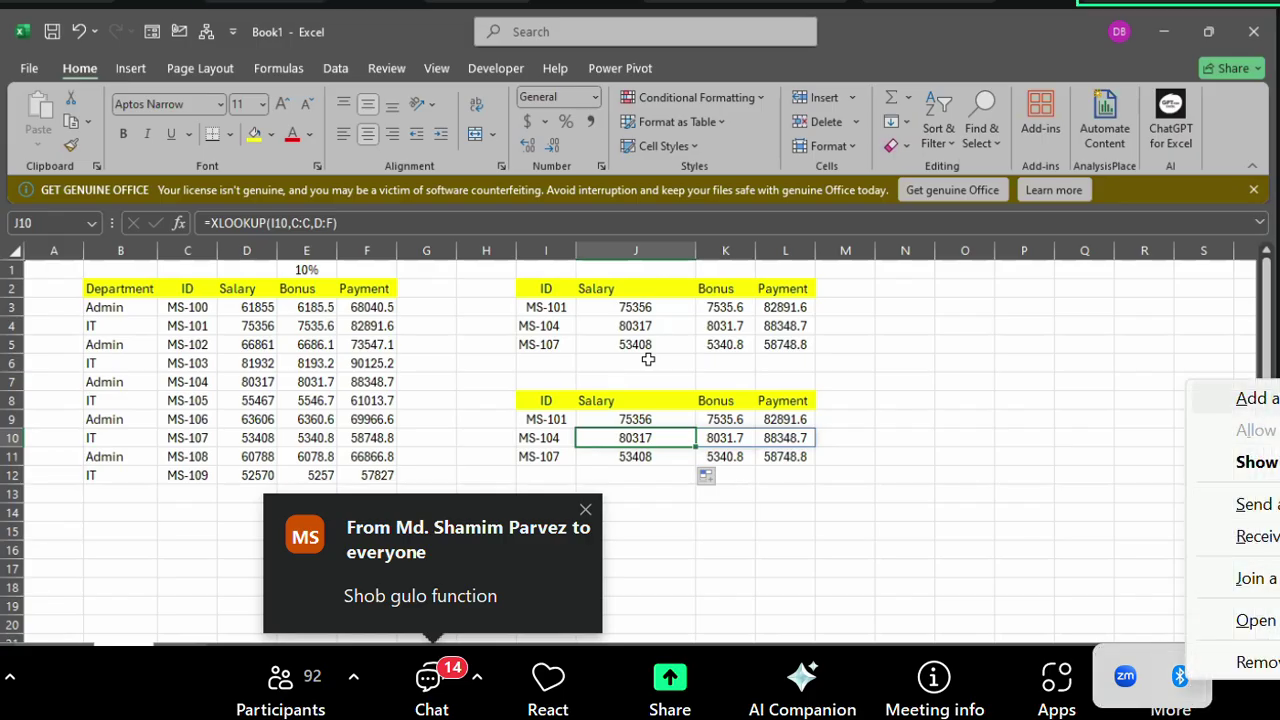
pyautogui.click(1255, 398)
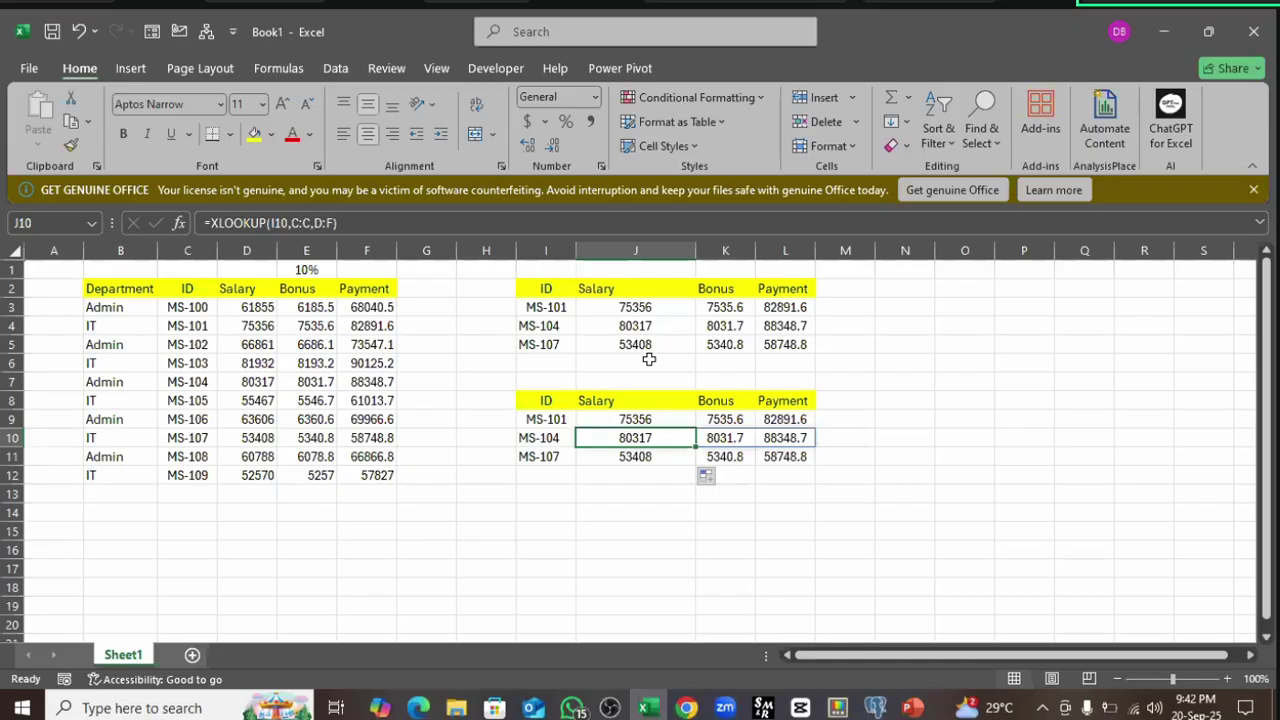
pyautogui.click(649, 419)
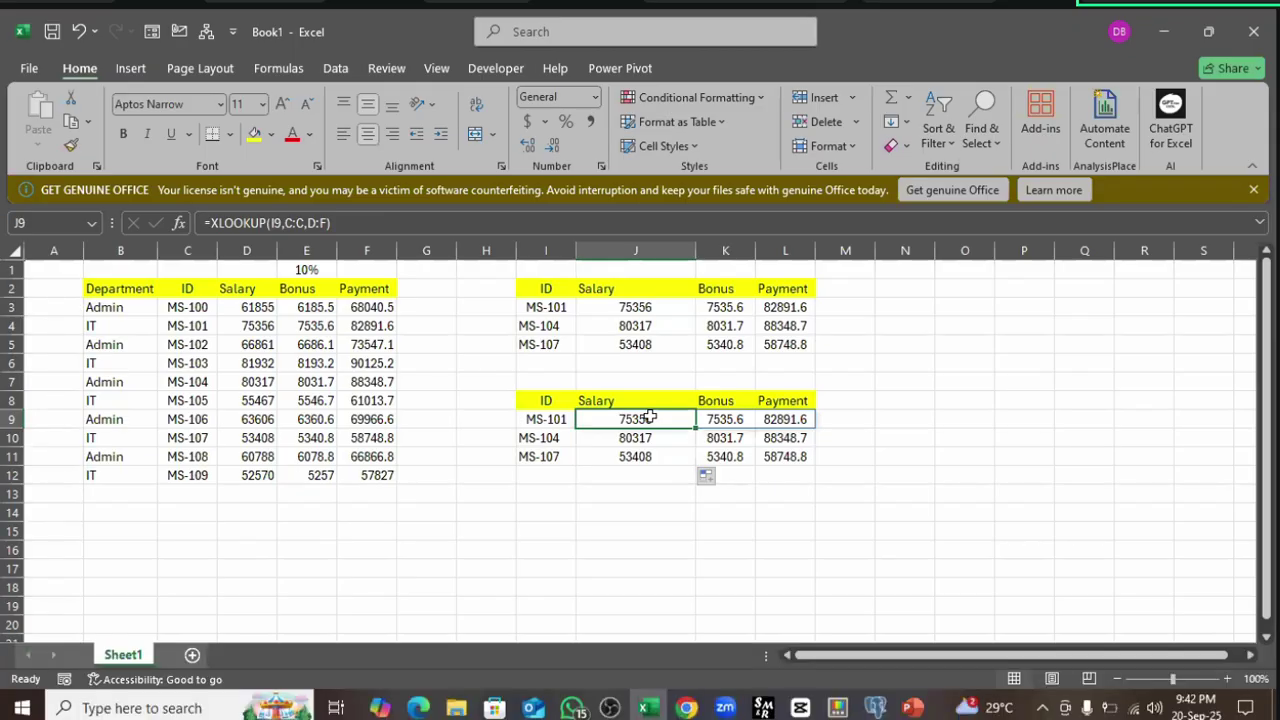
pyautogui.click(1151, 708)
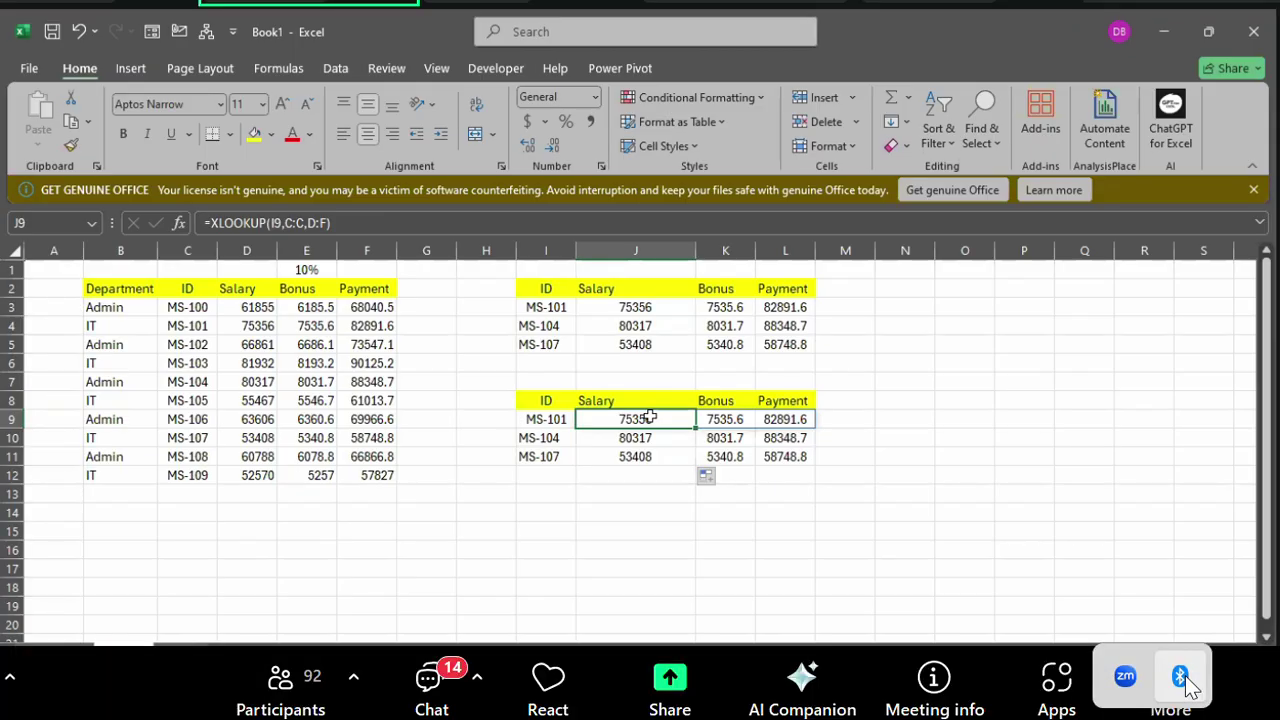
pyautogui.rightClick(1181, 676)
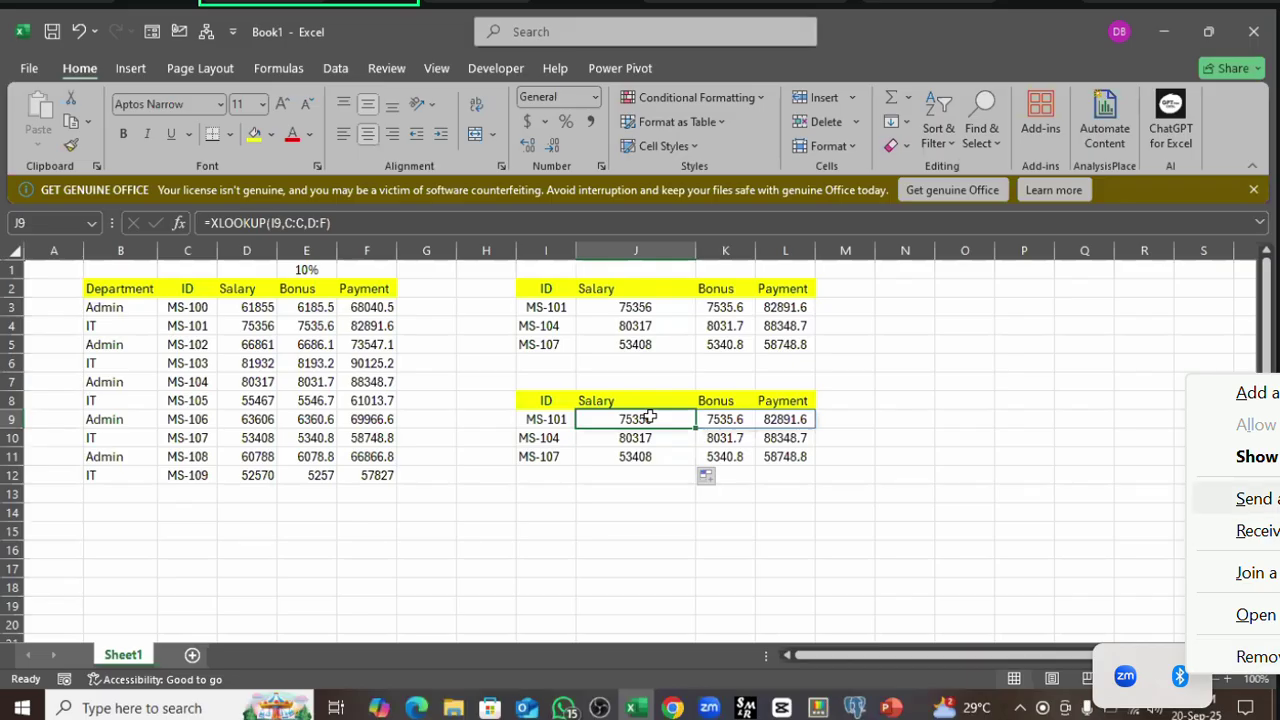
pyautogui.click(1257, 456)
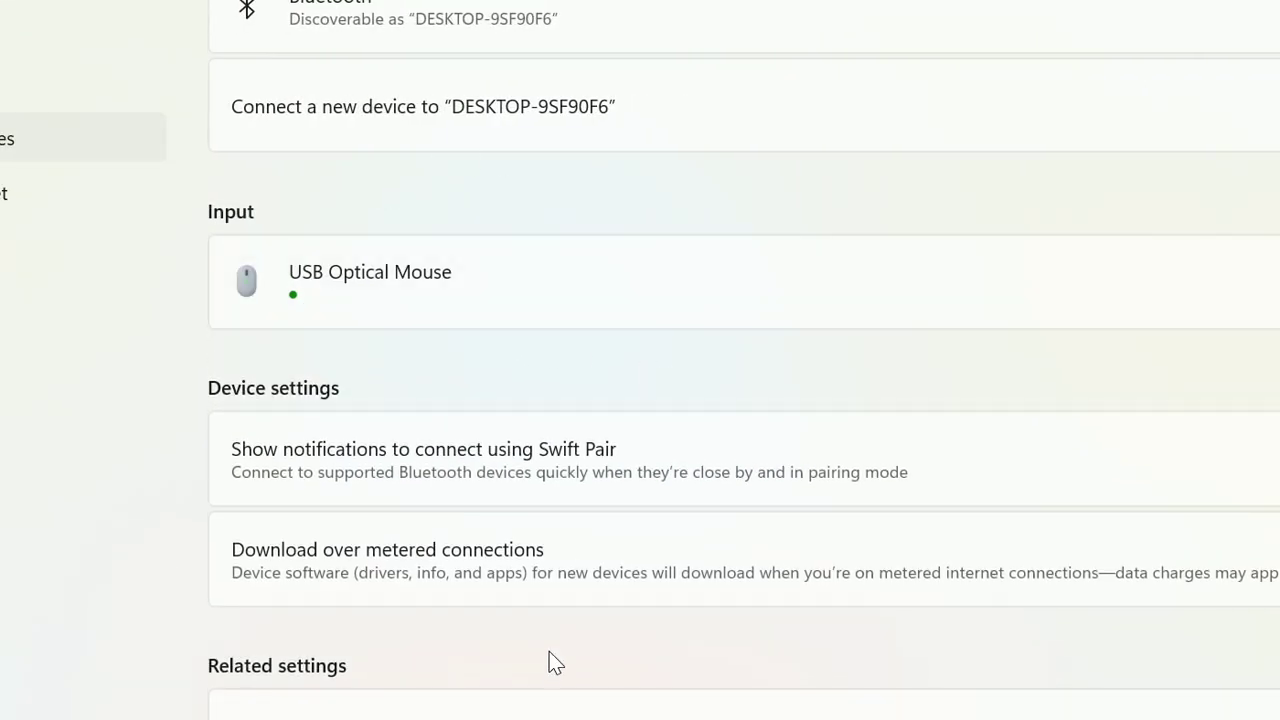
# - Add the oraimo Necklace Lite as a Bluetooth audio device and close the pairing dialog
pyautogui.scroll(-5, 848, 431)
pyautogui.scroll(6, 600, 470)
pyautogui.click(1206, 120)
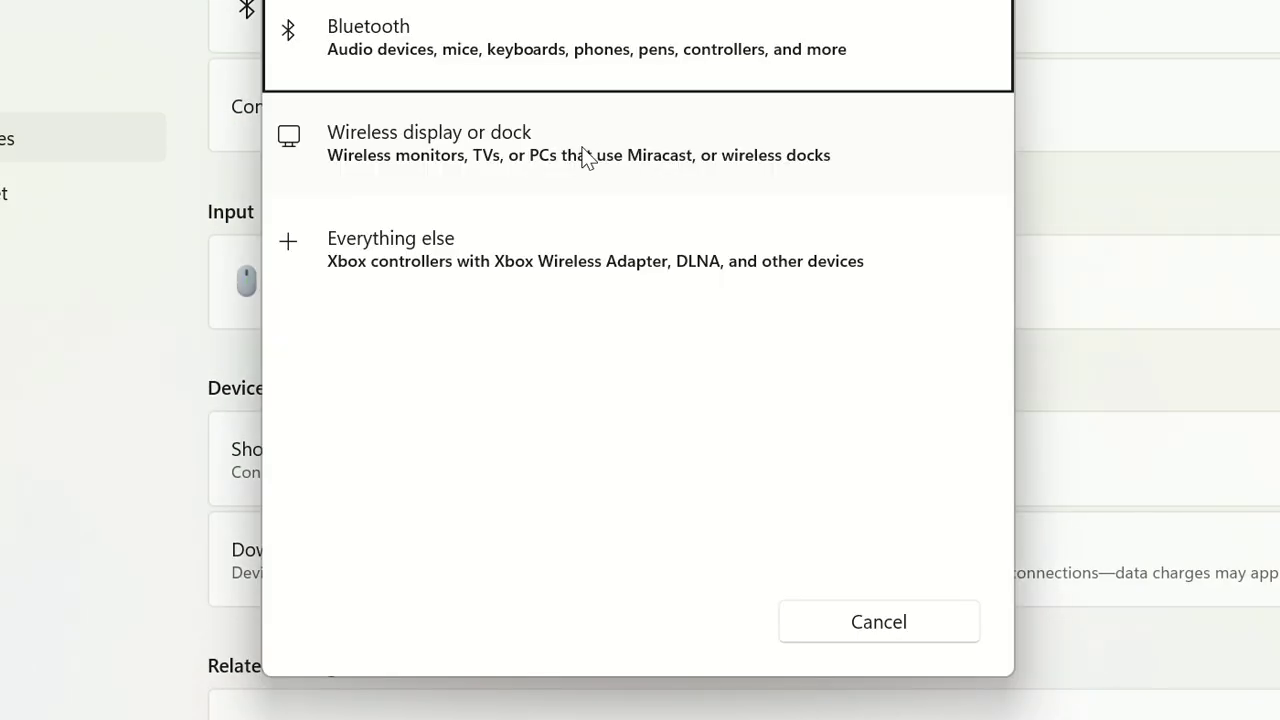
pyautogui.click(375, 33)
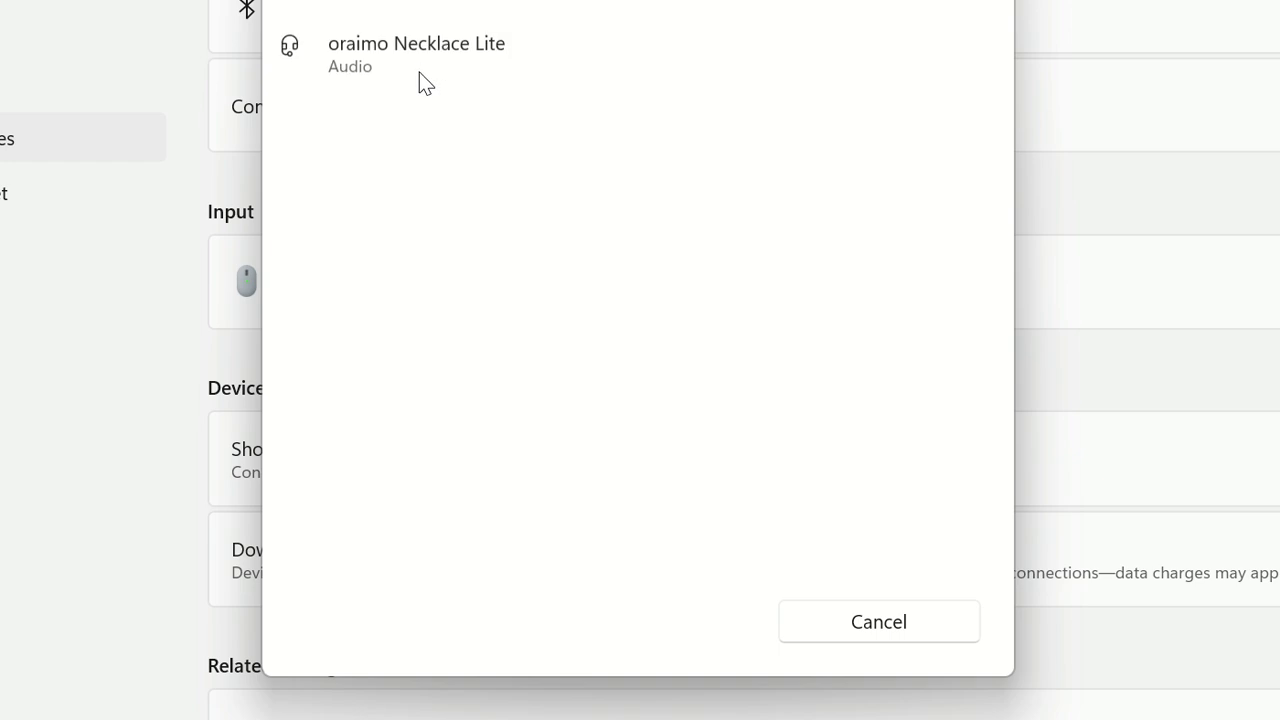
pyautogui.click(370, 62)
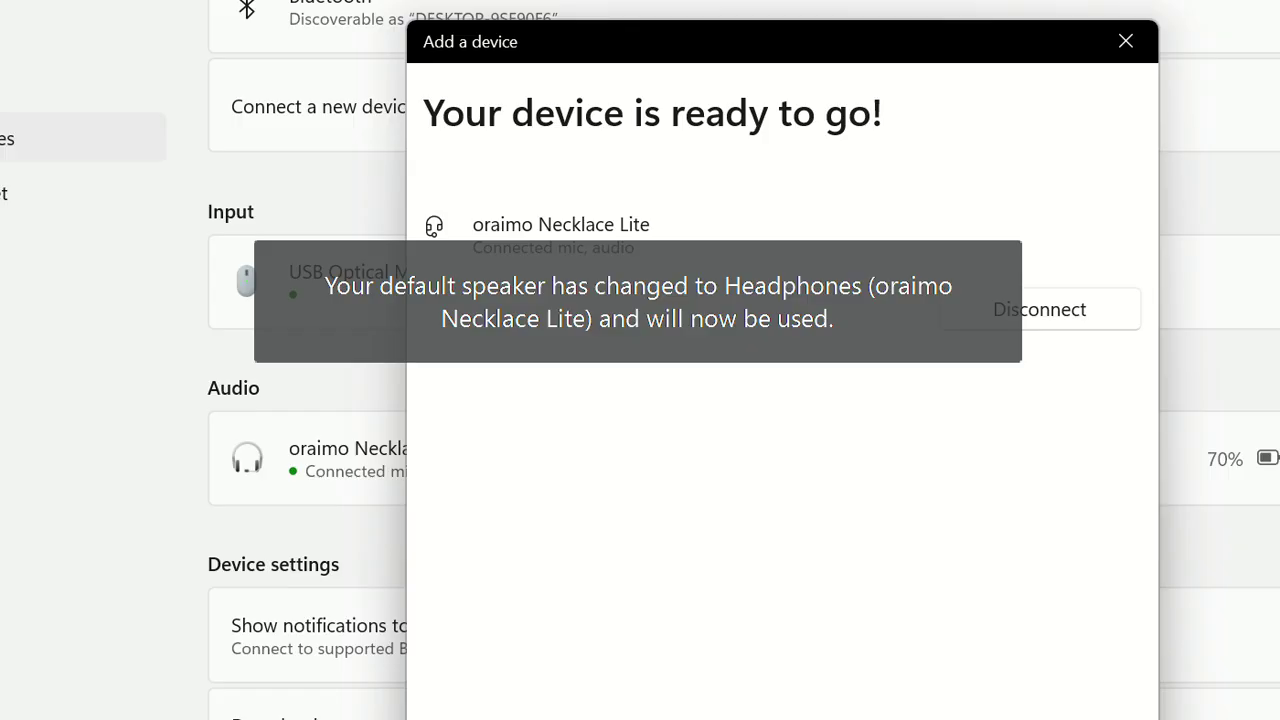
pyautogui.click(1118, 52)
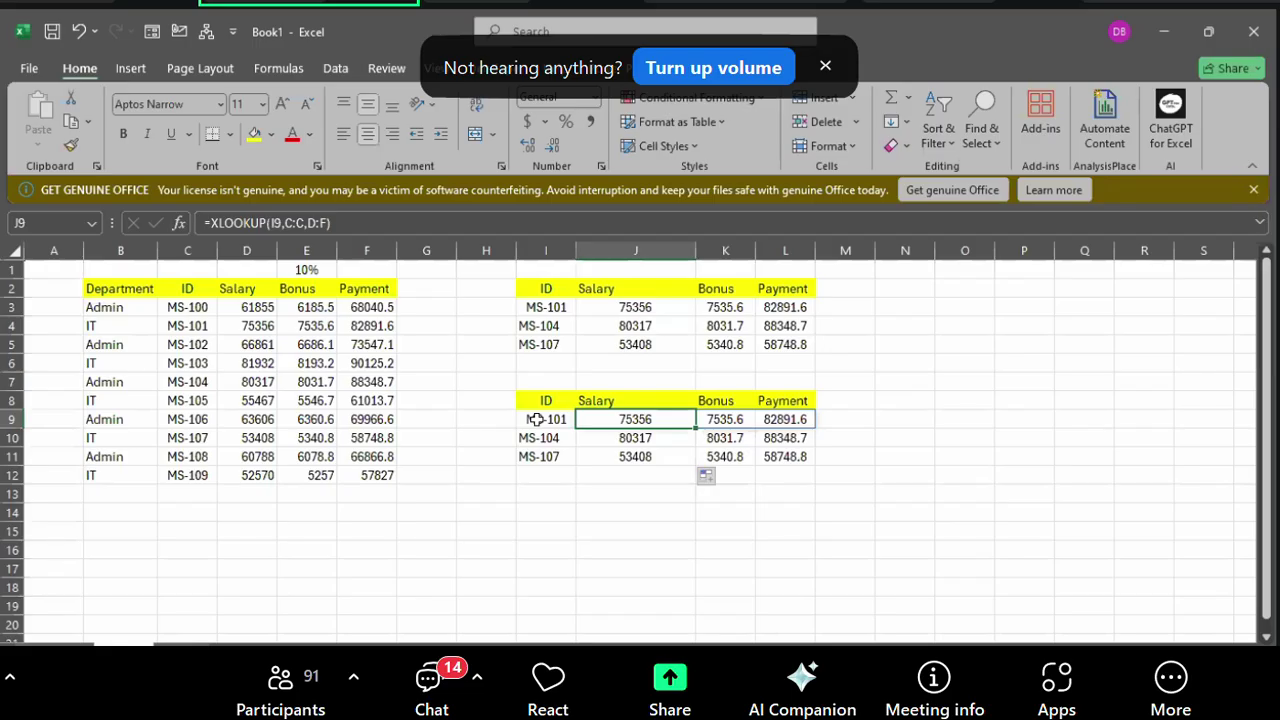
# - Dismiss the meeting's low-audio notice, raise the system volume to 80, and review the IDs in I9:I11
pyautogui.moveTo(536, 419); pyautogui.dragTo(543, 458)
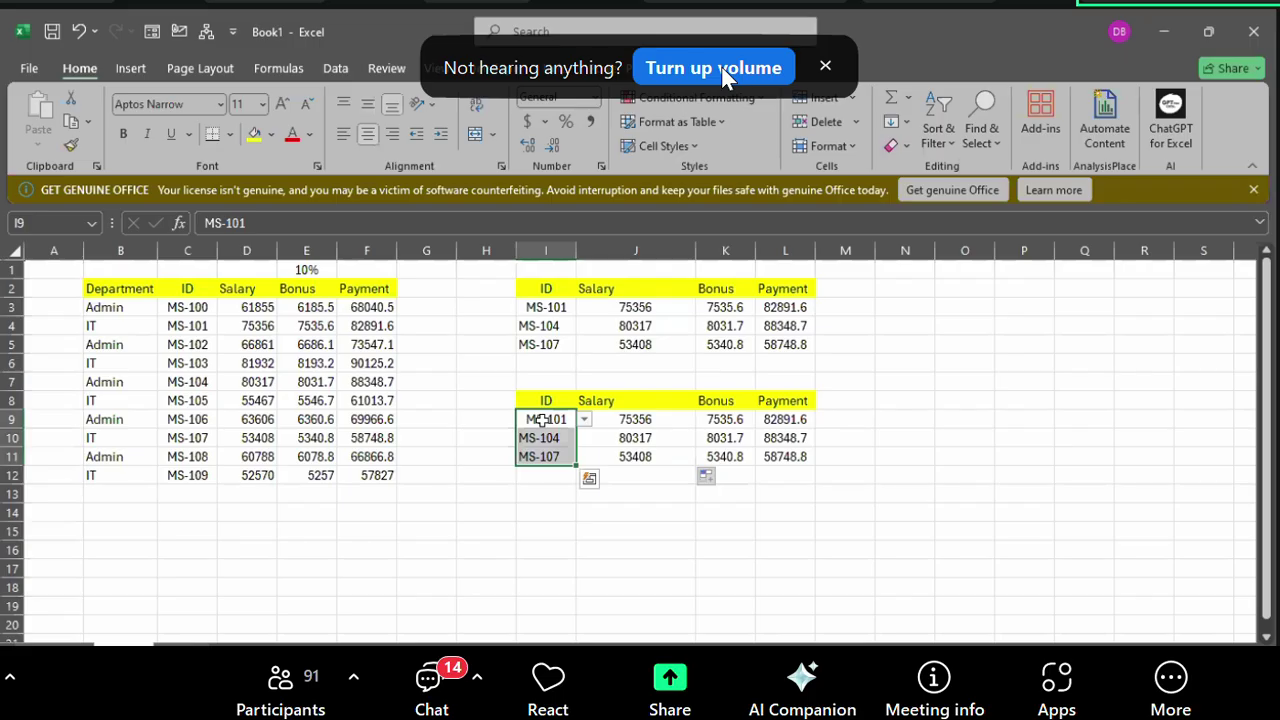
pyautogui.click(826, 66)
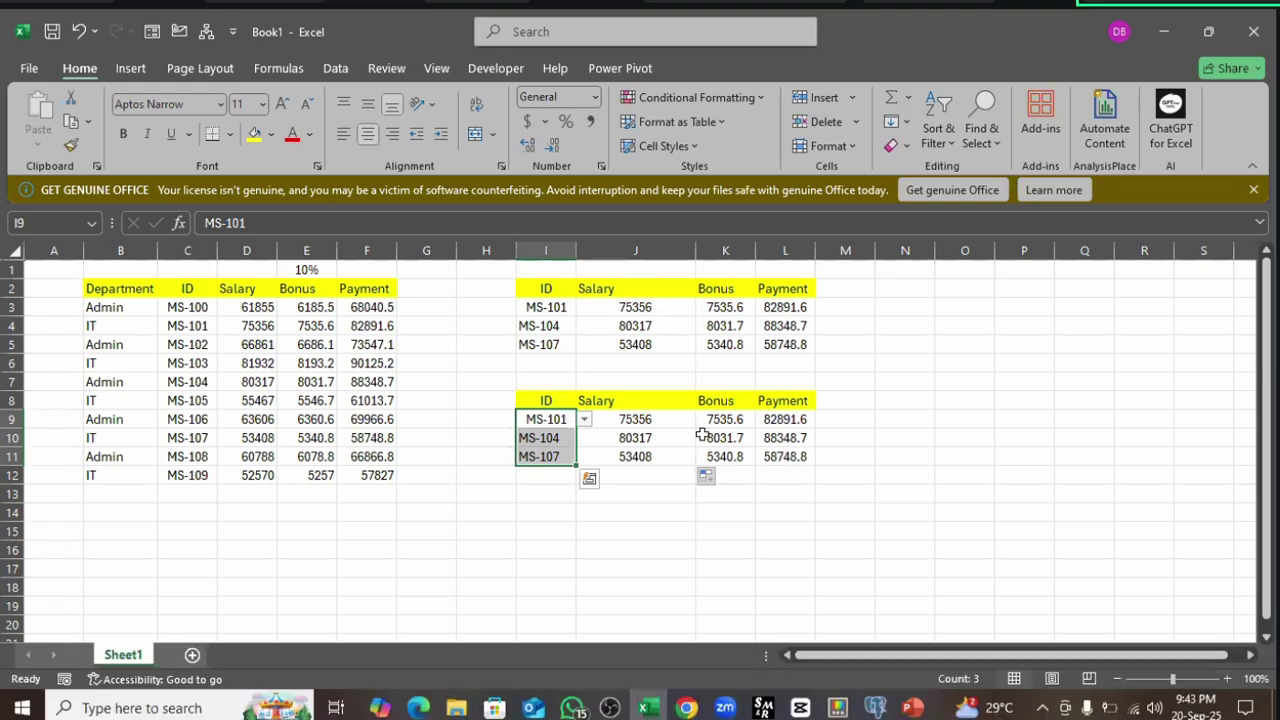
pyautogui.press('XF86AudioLowerVolume')
pyautogui.press('XF86AudioLowerVolume')
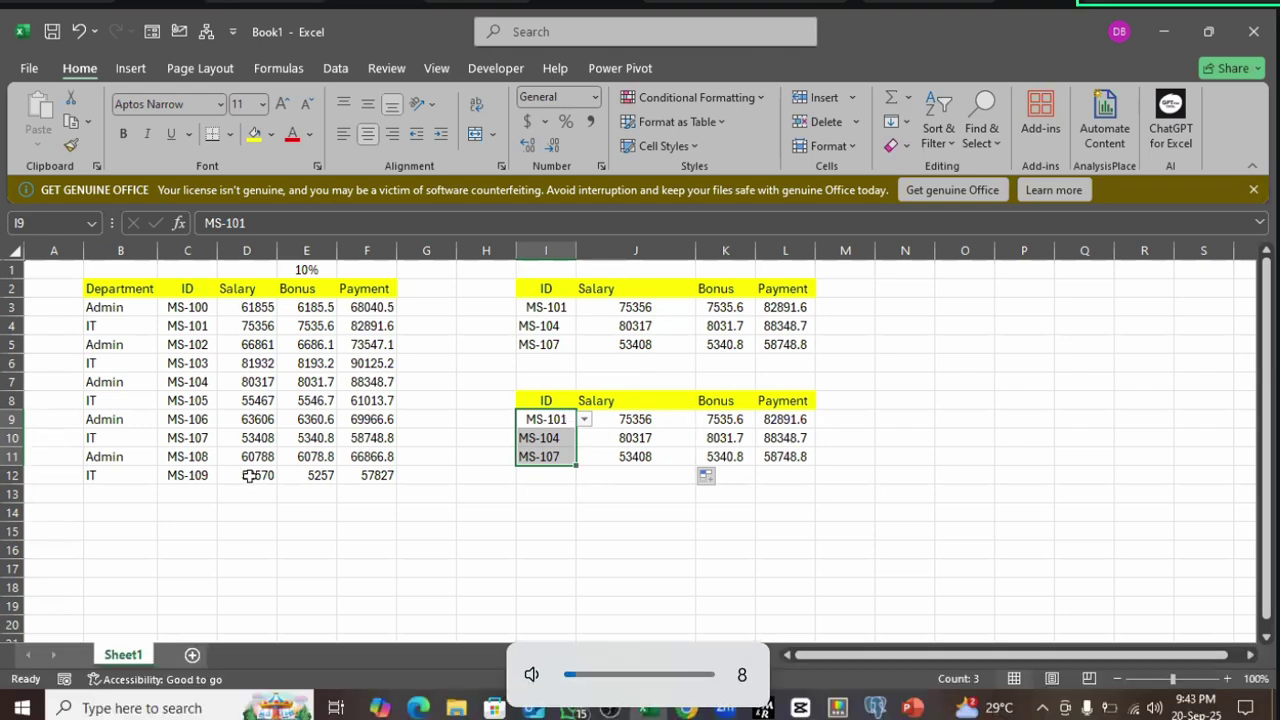
pyautogui.press('XF86AudioRaiseVolume')
pyautogui.press('XF86AudioRaiseVolume')
pyautogui.press('XF86AudioRaiseVolume')
pyautogui.press('XF86AudioRaiseVolume')
pyautogui.press('XF86AudioRaiseVolume')
pyautogui.press('XF86AudioRaiseVolume')
pyautogui.press('XF86AudioRaiseVolume')
pyautogui.press('XF86AudioRaiseVolume')
pyautogui.press('XF86AudioRaiseVolume')
pyautogui.press('XF86AudioRaiseVolume')
pyautogui.press('XF86AudioRaiseVolume')
pyautogui.press('XF86AudioRaiseVolume')
pyautogui.press('XF86AudioRaiseVolume')
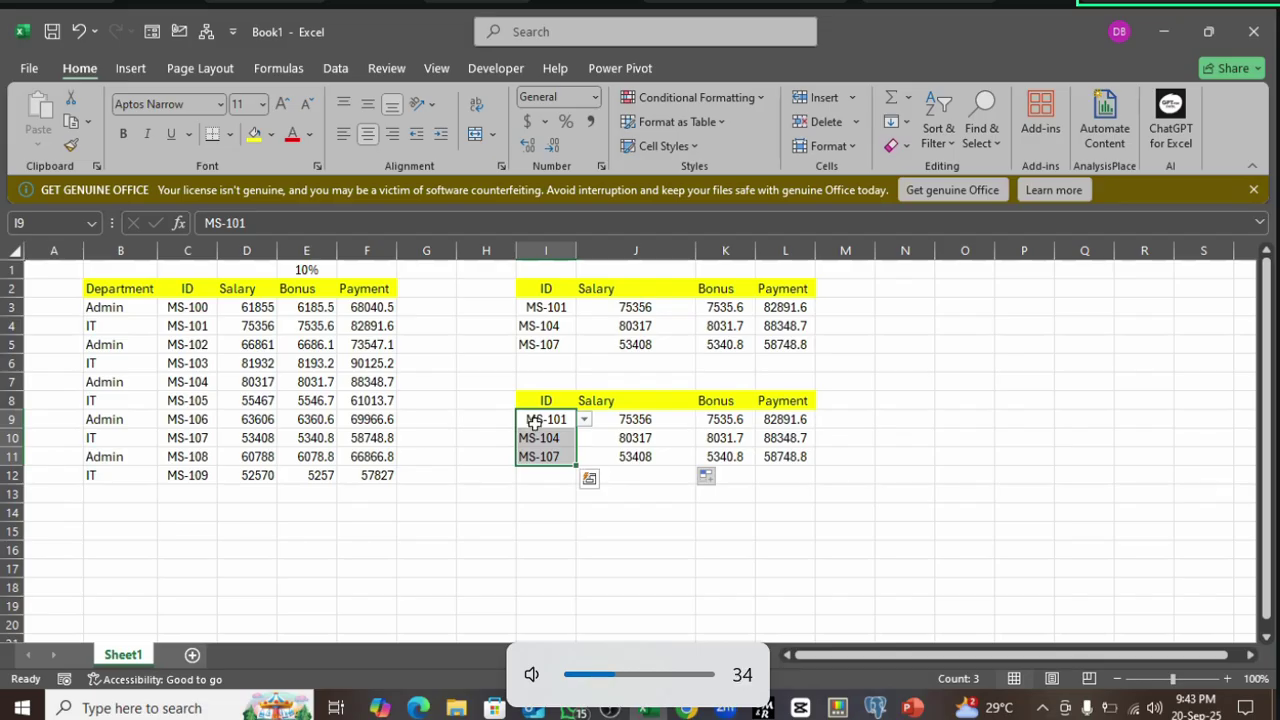
pyautogui.press('XF86AudioRaiseVolume')
pyautogui.press('XF86AudioRaiseVolume')
pyautogui.press('XF86AudioRaiseVolume')
pyautogui.press('XF86AudioRaiseVolume')
pyautogui.press('XF86AudioRaiseVolume')
pyautogui.press('XF86AudioRaiseVolume')
pyautogui.press('XF86AudioRaiseVolume')
pyautogui.press('XF86AudioRaiseVolume')
pyautogui.press('XF86AudioRaiseVolume')
pyautogui.press('XF86AudioRaiseVolume')
pyautogui.press('XF86AudioRaiseVolume')
pyautogui.press('XF86AudioRaiseVolume')
pyautogui.press('XF86AudioRaiseVolume')
pyautogui.press('XF86AudioRaiseVolume')
pyautogui.click(537, 421)
pyautogui.press('XF86AudioRaiseVolume')
pyautogui.press('XF86AudioRaiseVolume')
pyautogui.press('XF86AudioRaiseVolume')
pyautogui.press('XF86AudioRaiseVolume')
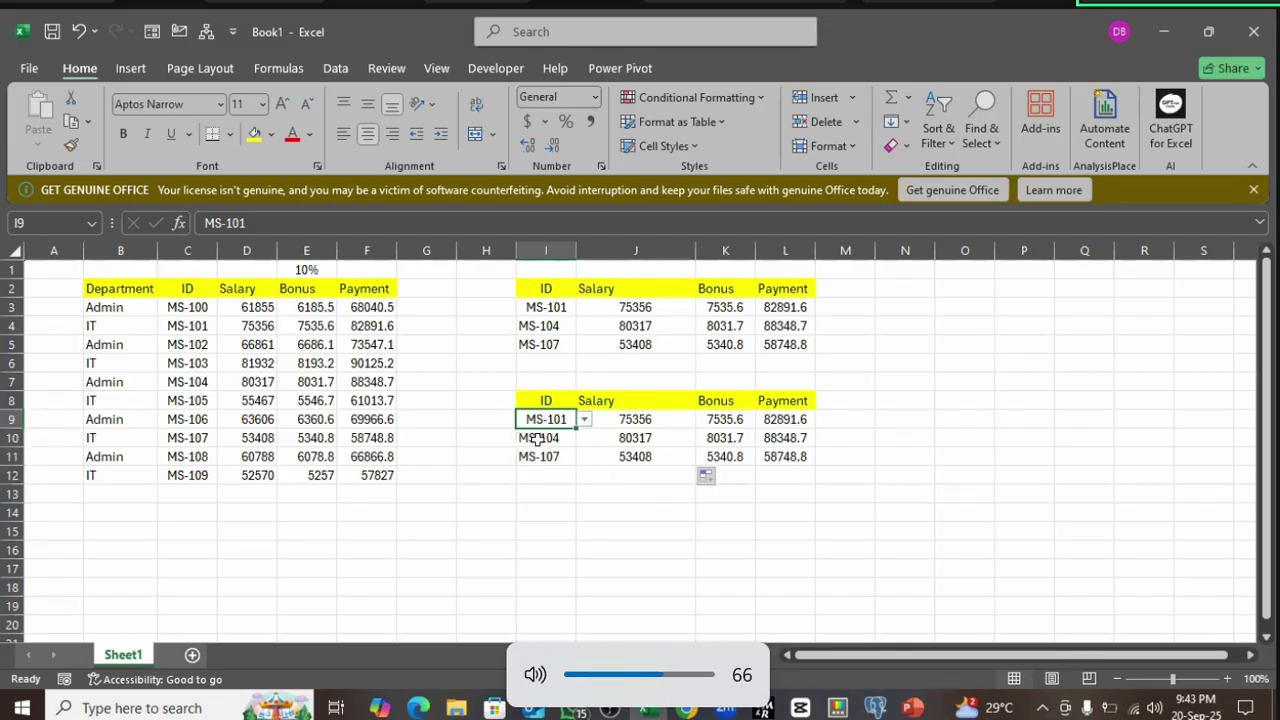
pyautogui.click(541, 440)
pyautogui.click(542, 457)
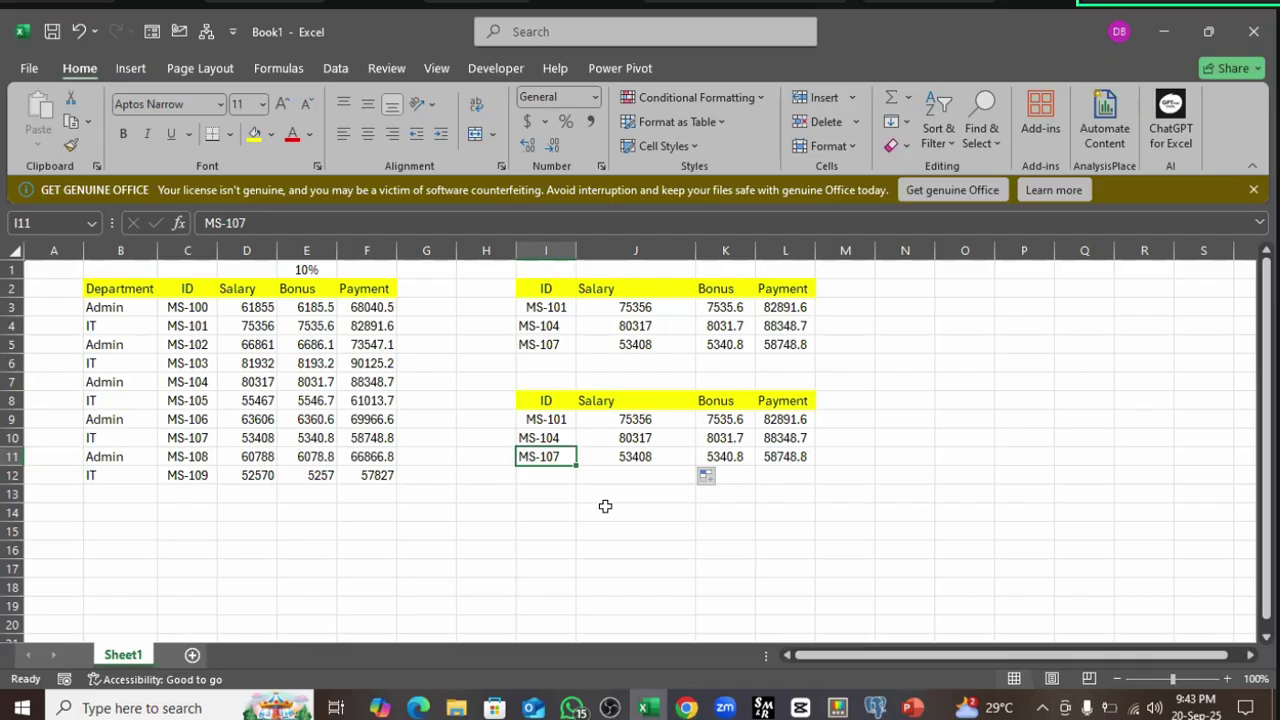
pyautogui.press('XF86AudioRaiseVolume')
pyautogui.press('XF86AudioRaiseVolume')
pyautogui.press('XF86AudioRaiseVolume')
pyautogui.press('XF86AudioRaiseVolume')
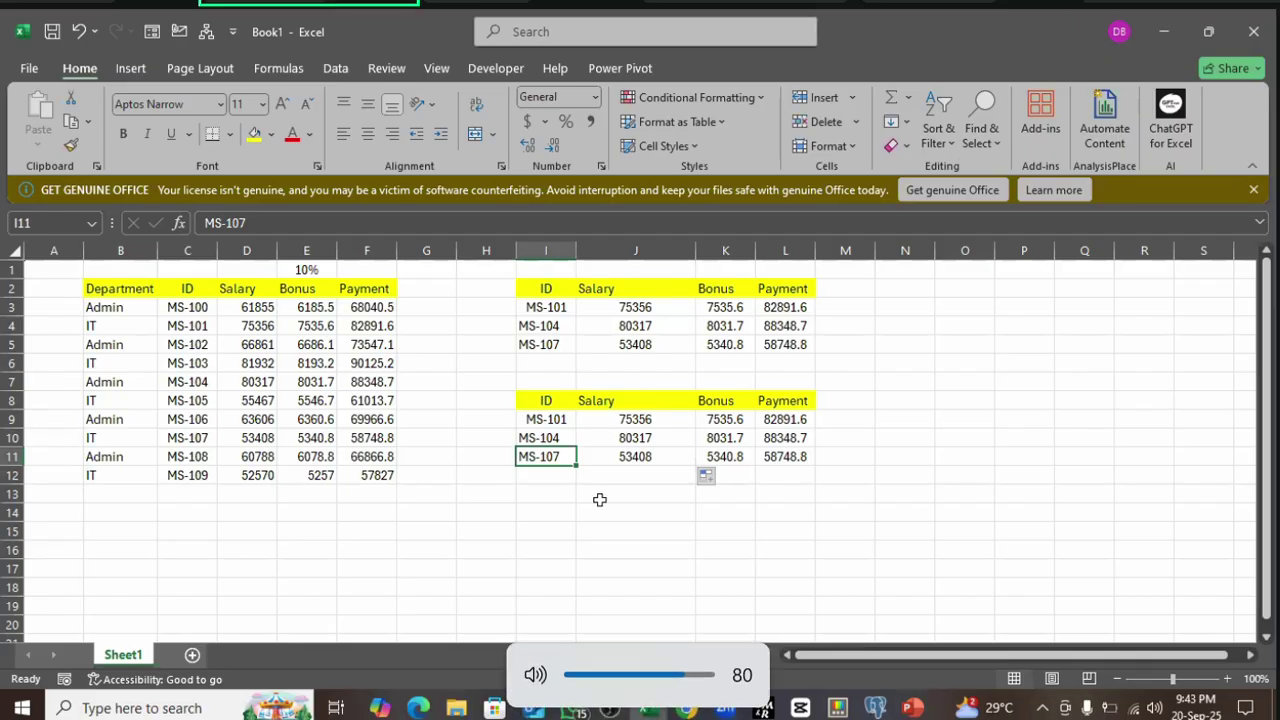
# - Examine the source table's ID list in C3:C12, including individual entries such as MS-101, MS-103 and MS-105
pyautogui.moveTo(203, 309); pyautogui.dragTo(200, 477)
pyautogui.press('XF86AudioRaiseVolume')
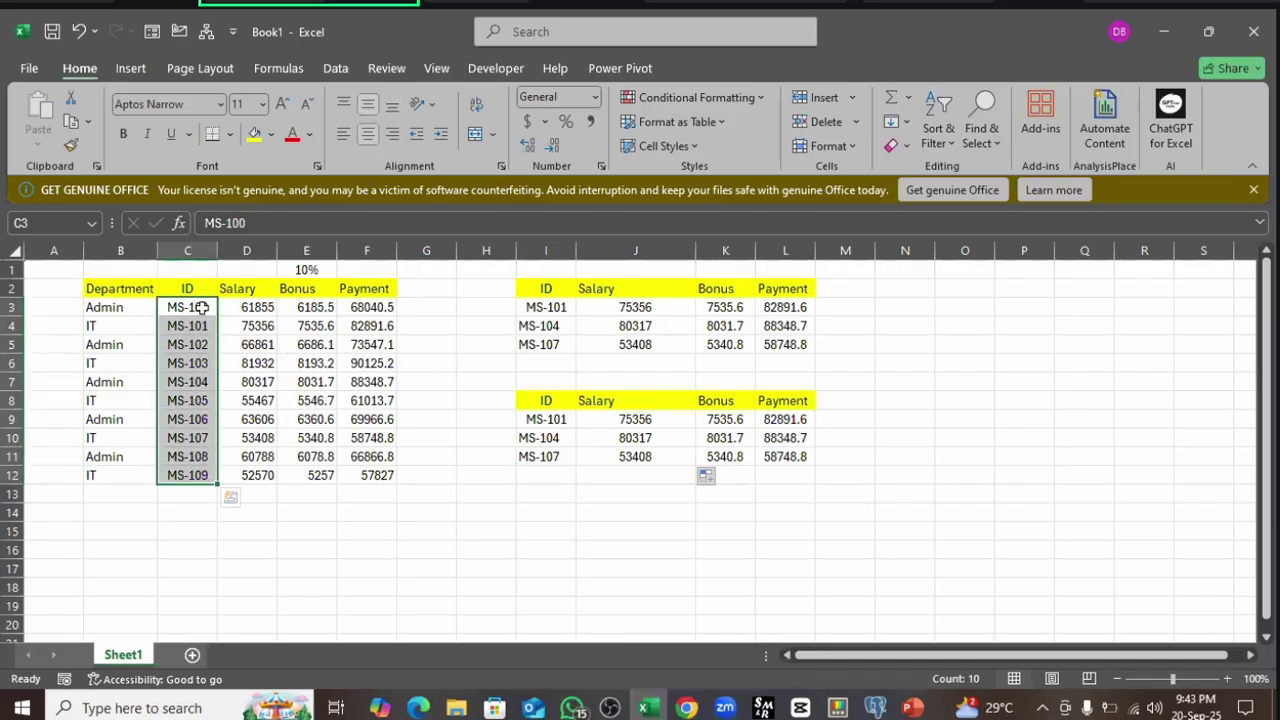
pyautogui.moveTo(197, 309); pyautogui.dragTo(203, 475)
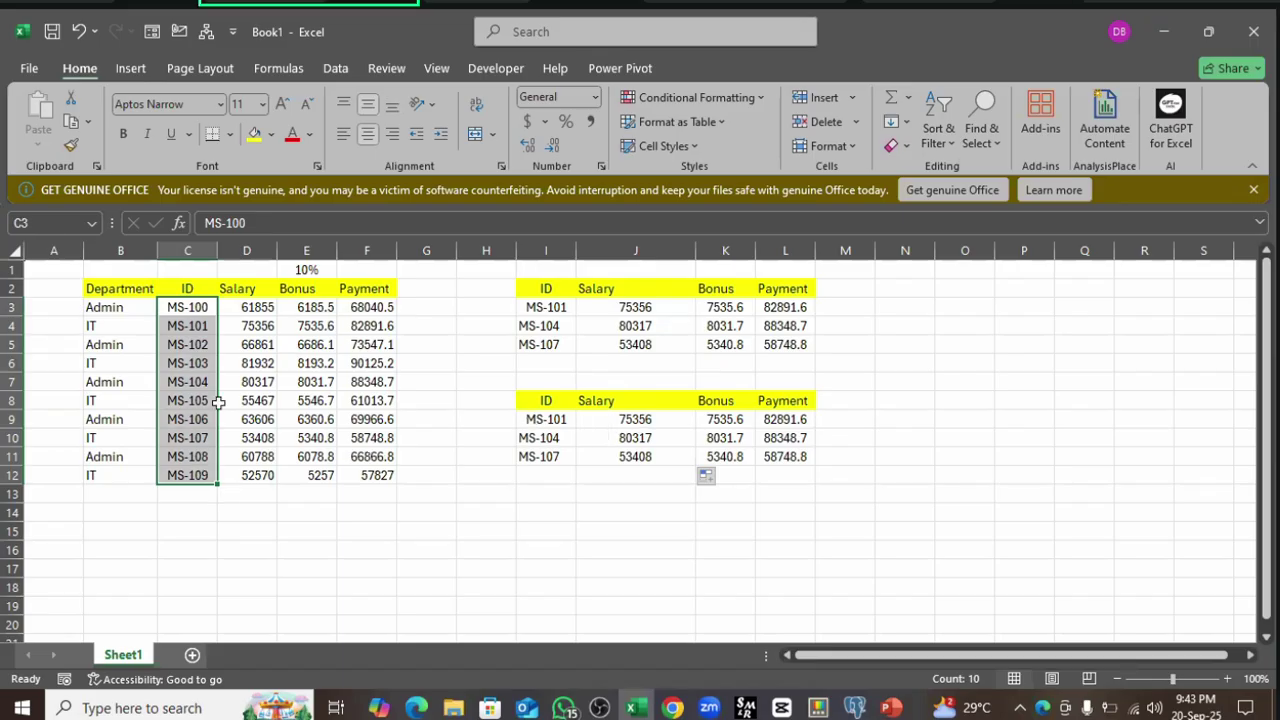
pyautogui.moveTo(194, 307); pyautogui.dragTo(200, 477)
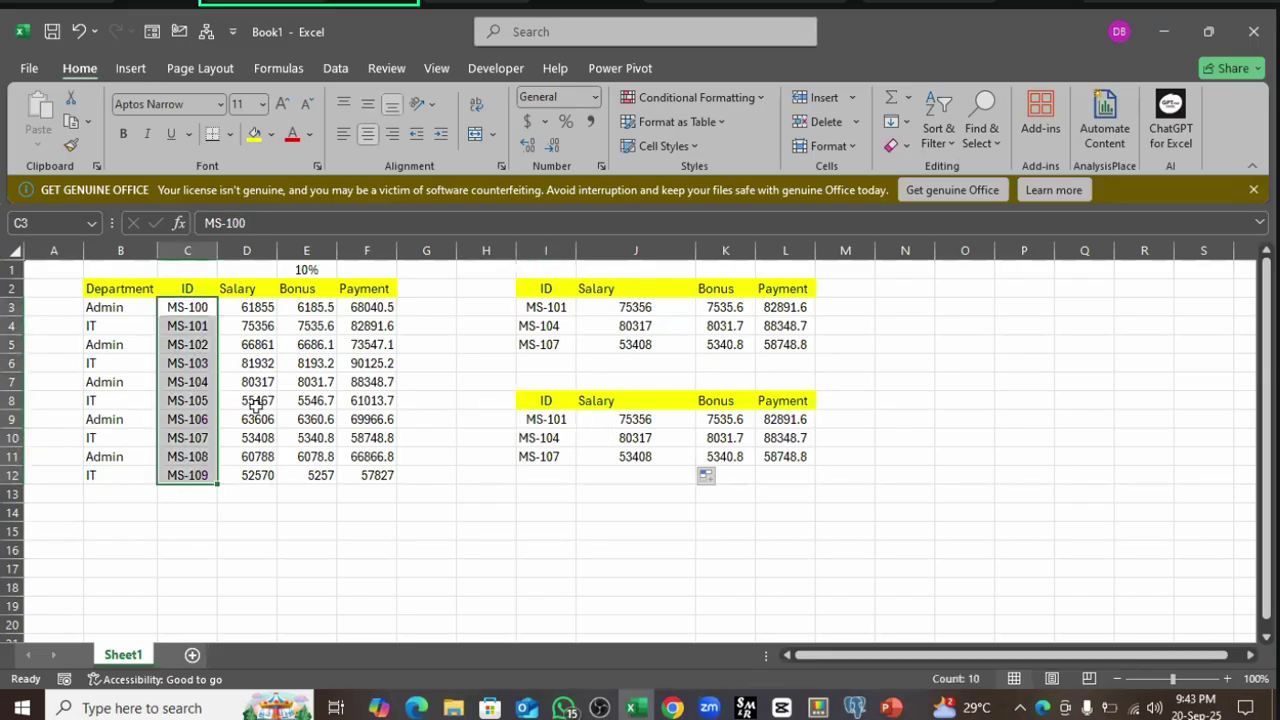
pyautogui.click(180, 328)
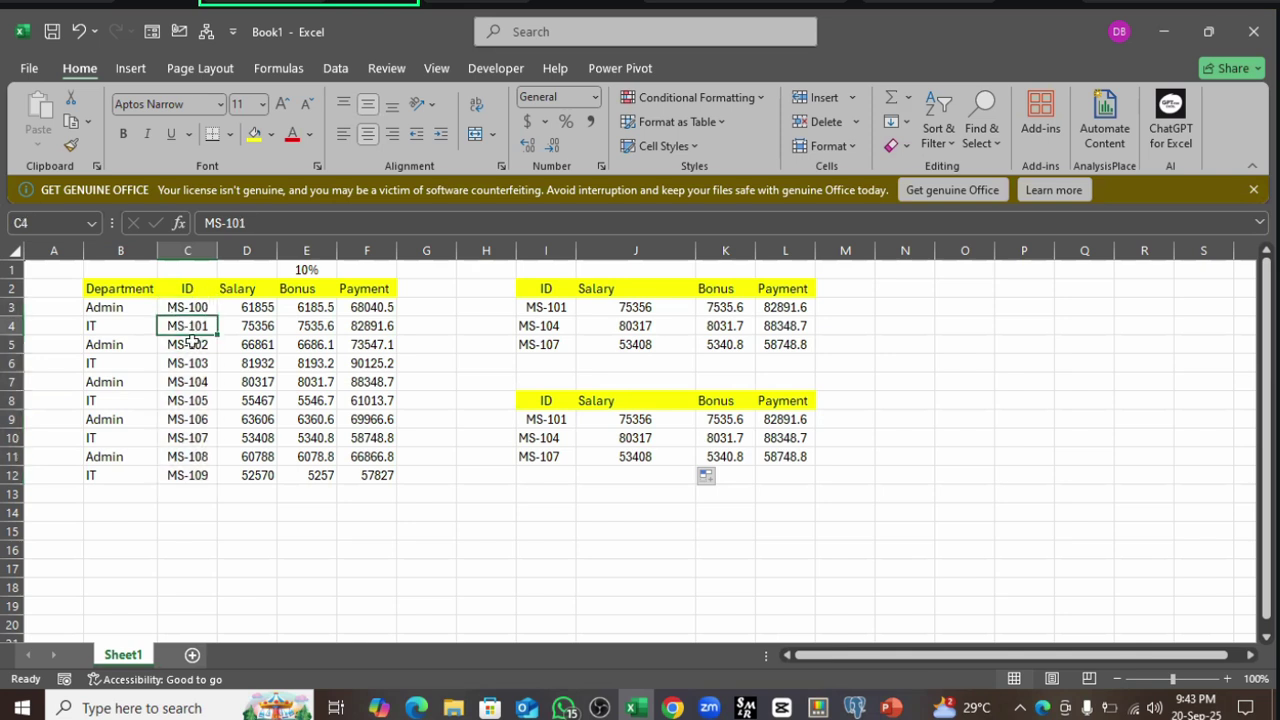
pyautogui.press('Down')
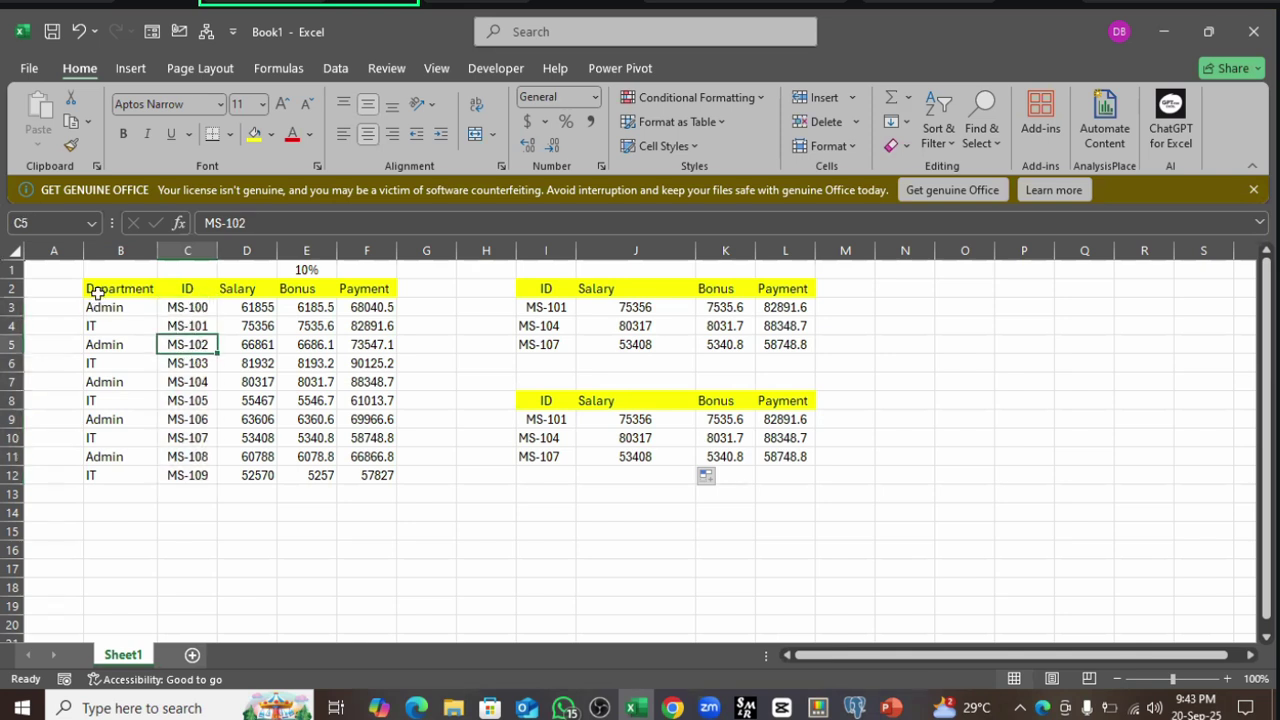
pyautogui.click(193, 364)
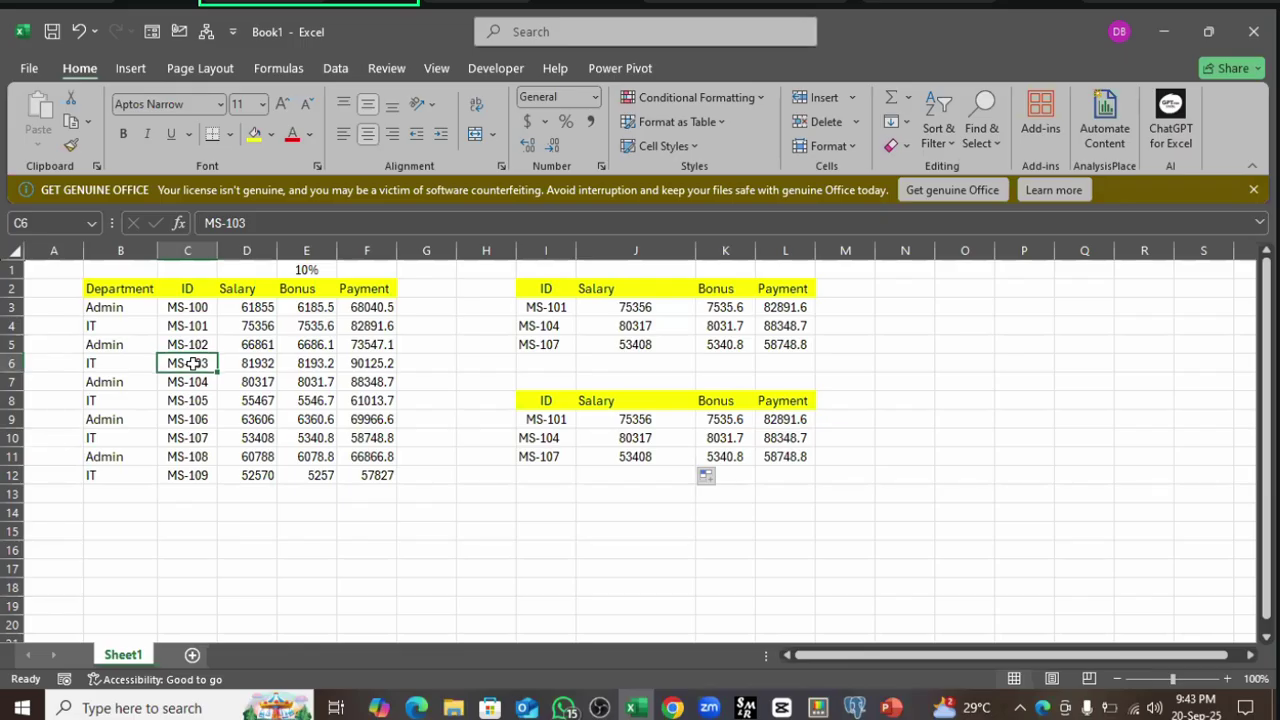
pyautogui.click(193, 404)
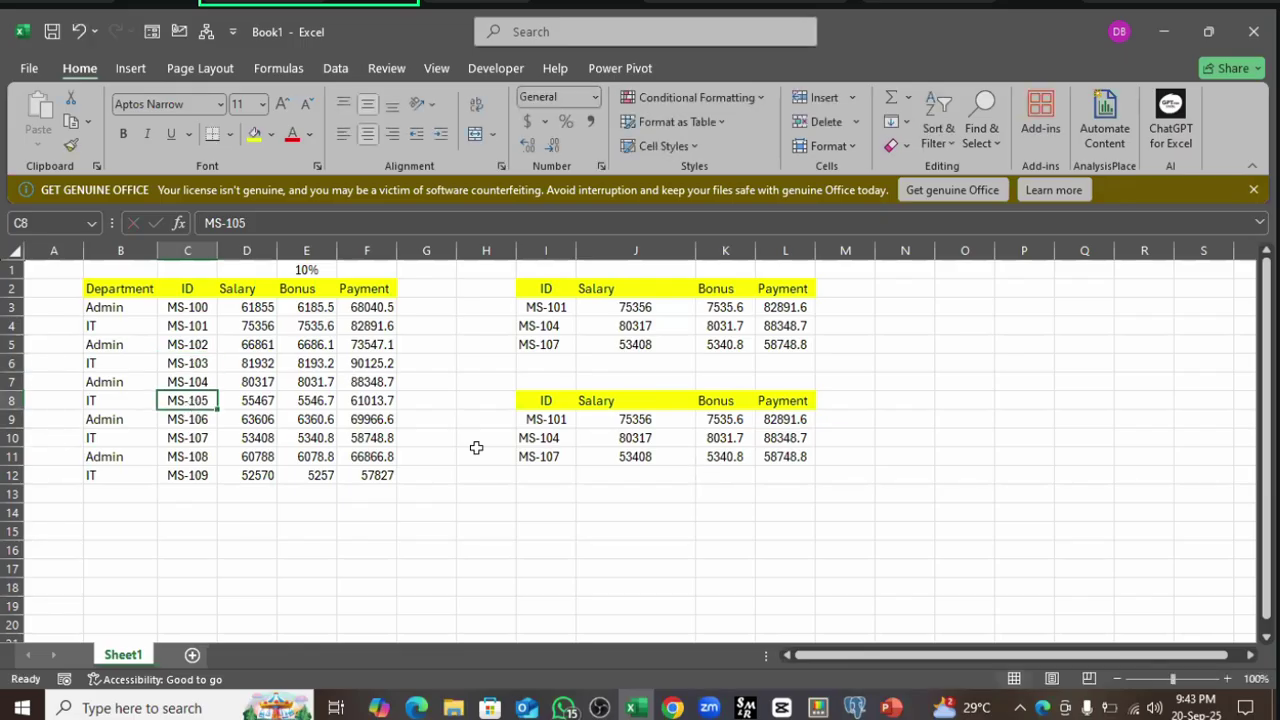
pyautogui.click(178, 367)
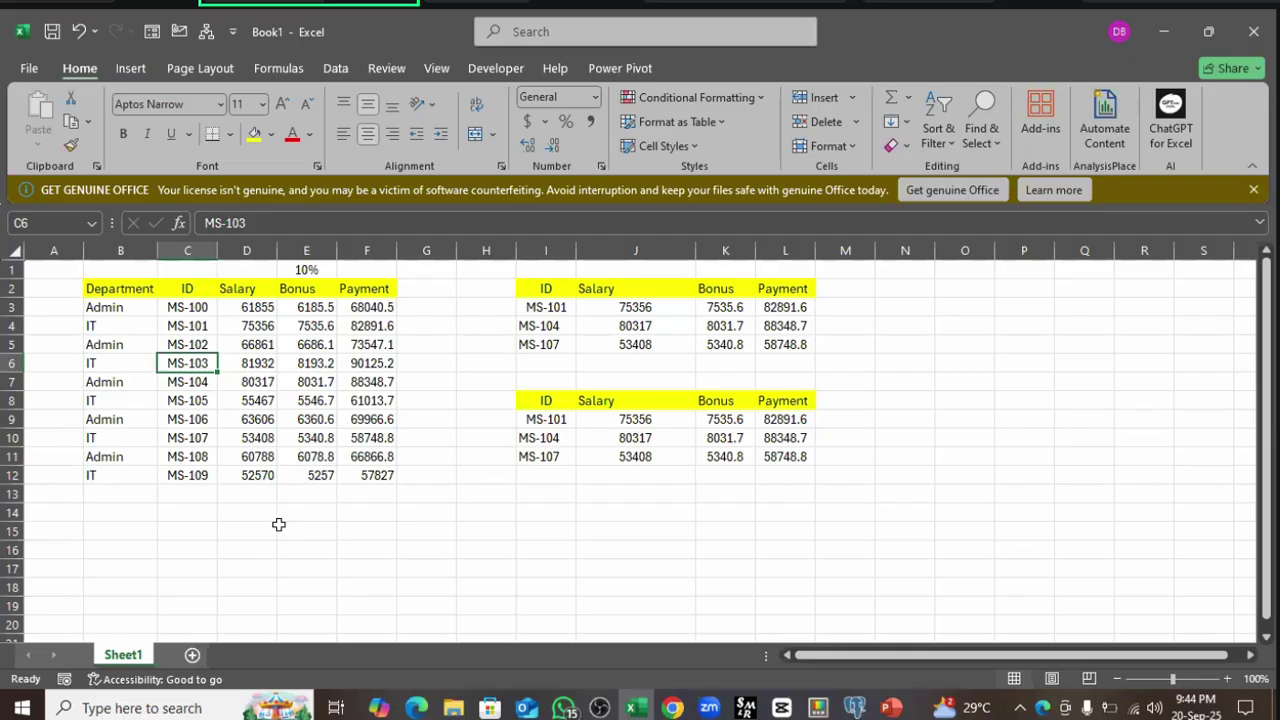
pyautogui.click(192, 510)
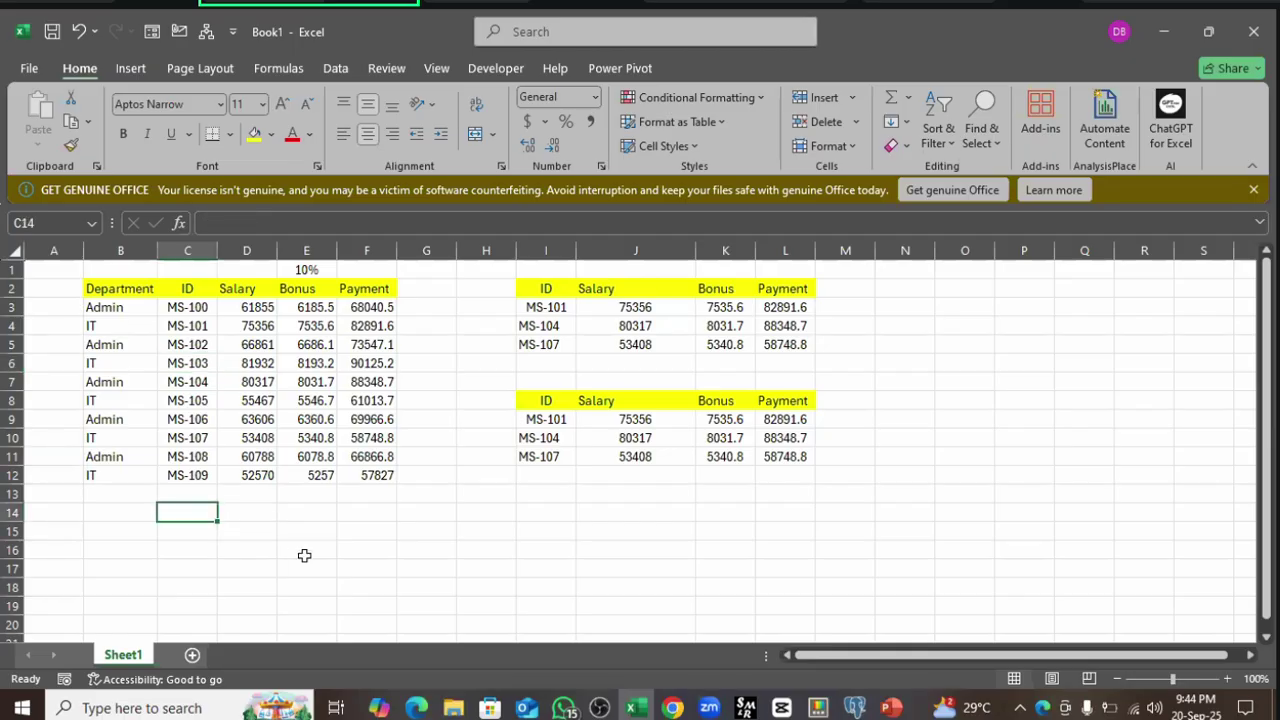
pyautogui.write('=')
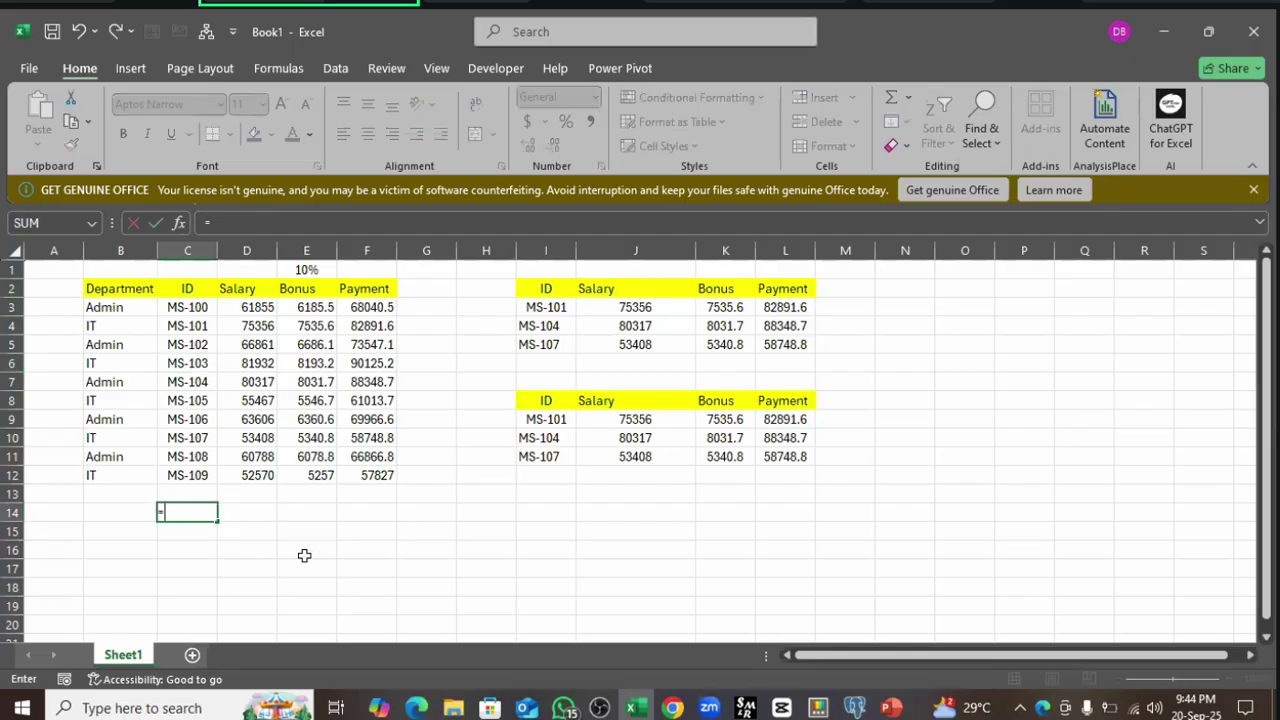
pyautogui.press('Escape')
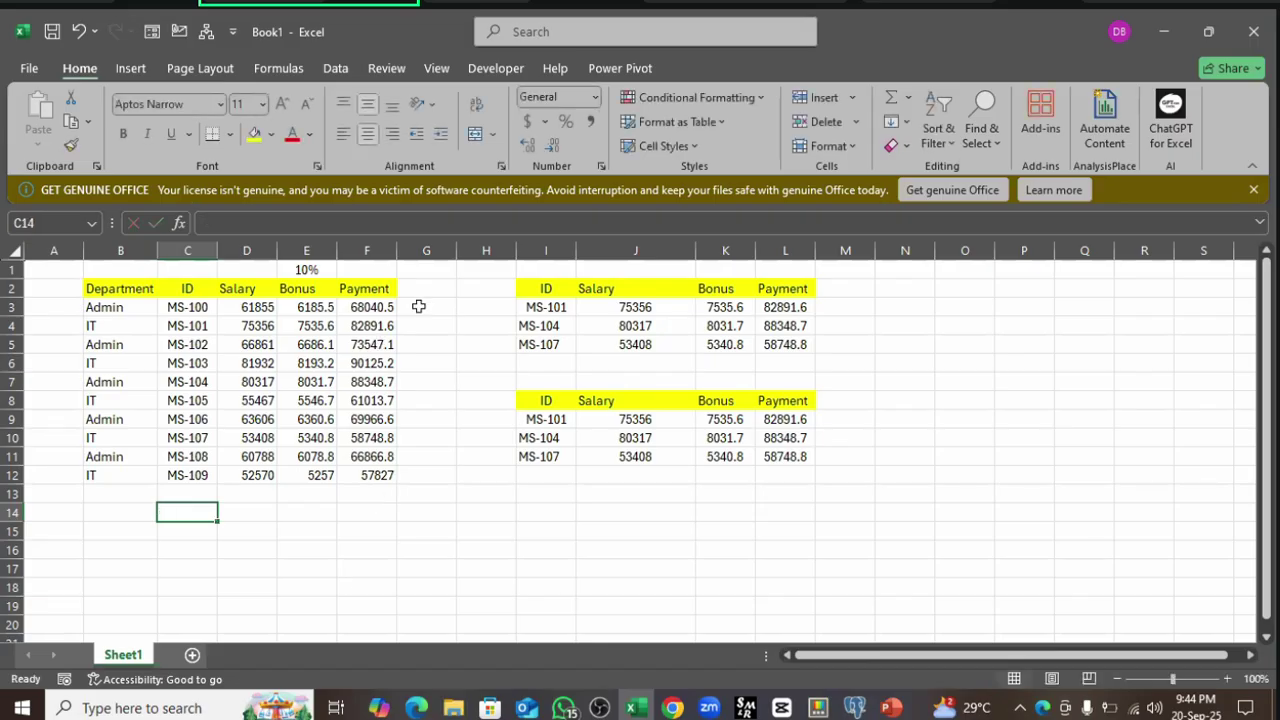
# - Enter =VALUE(C3:C12) in G3 to try converting the source table's whole ID list to numbers
pyautogui.click(426, 307)
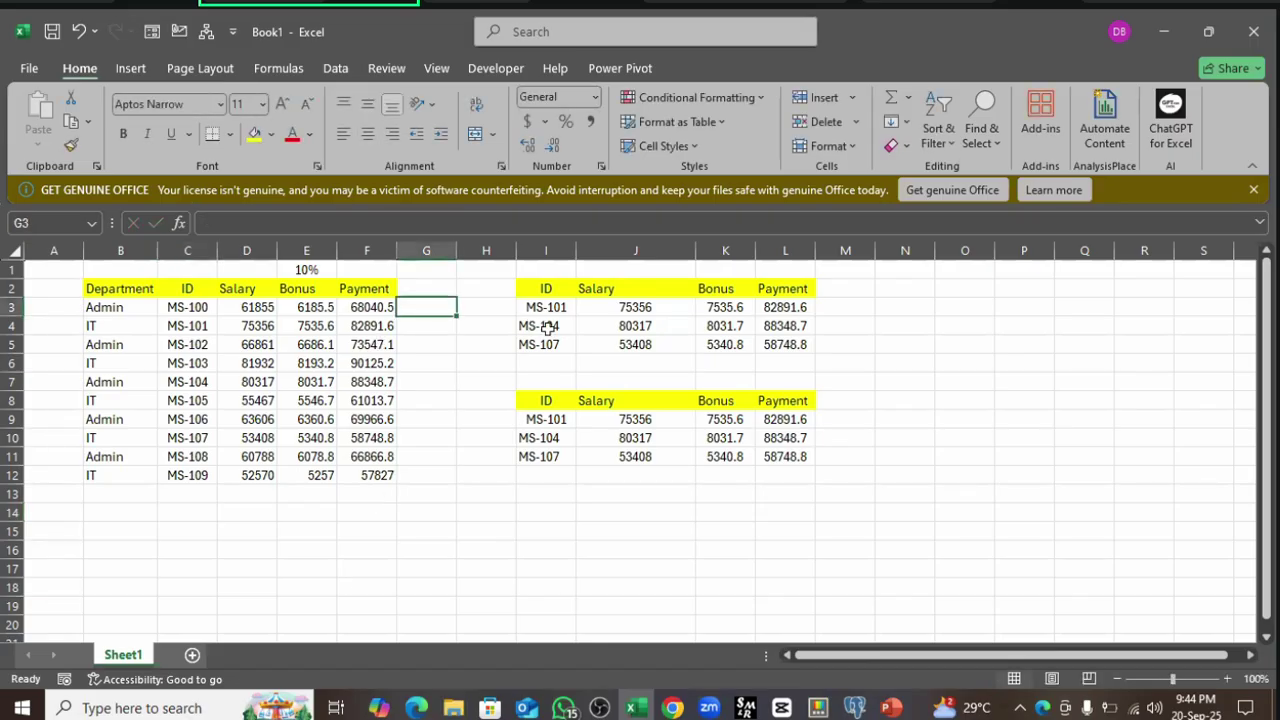
pyautogui.write('=vl')
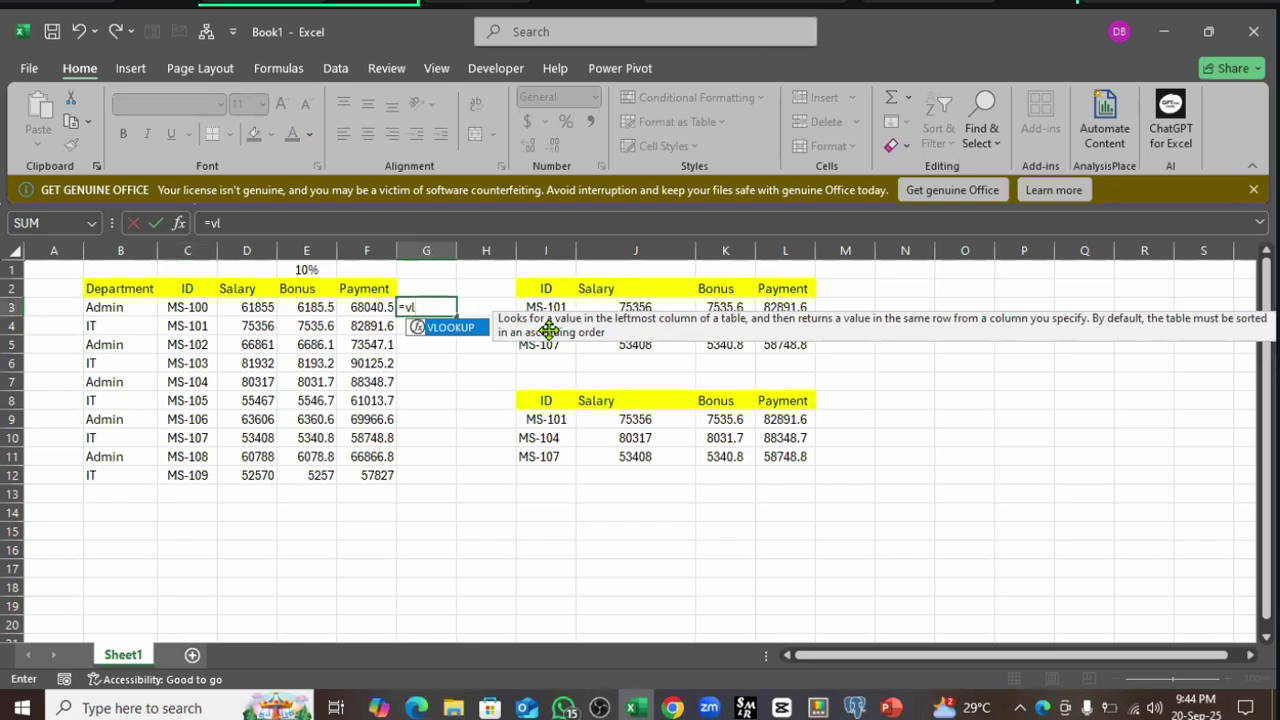
pyautogui.press('BackSpace')
pyautogui.write('al')
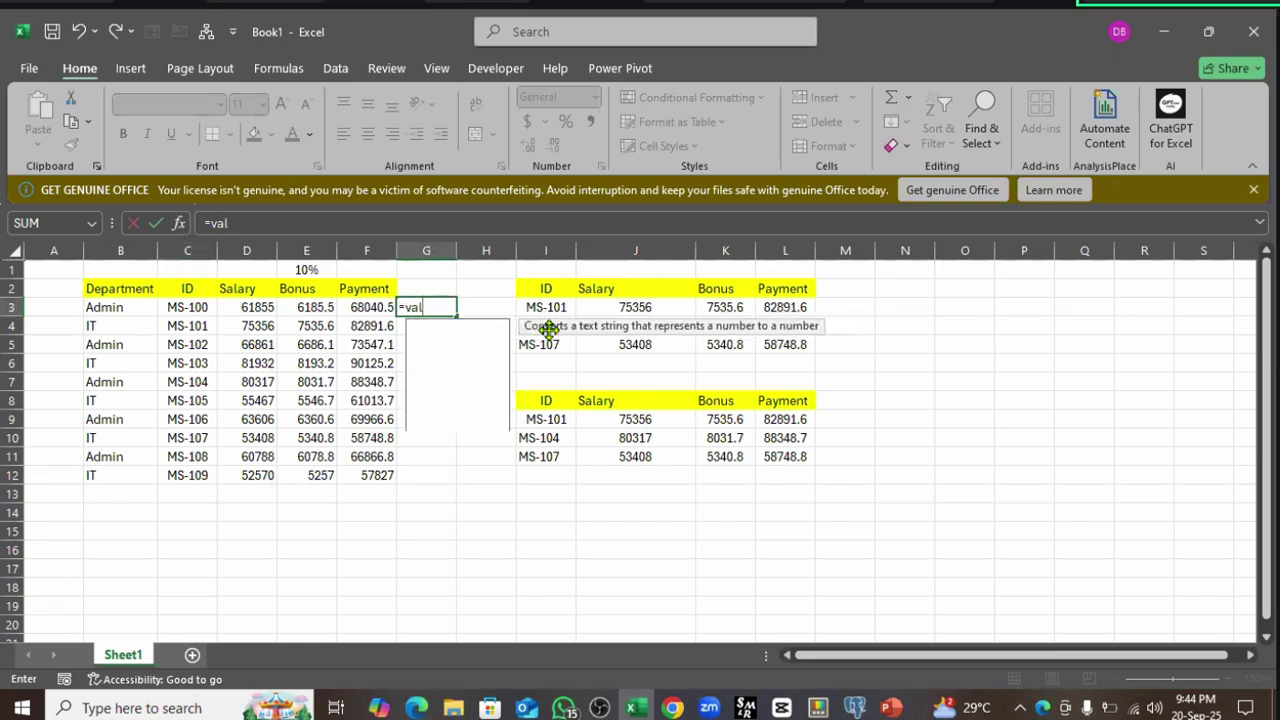
pyautogui.press('BackSpace')
pyautogui.press('Tab')
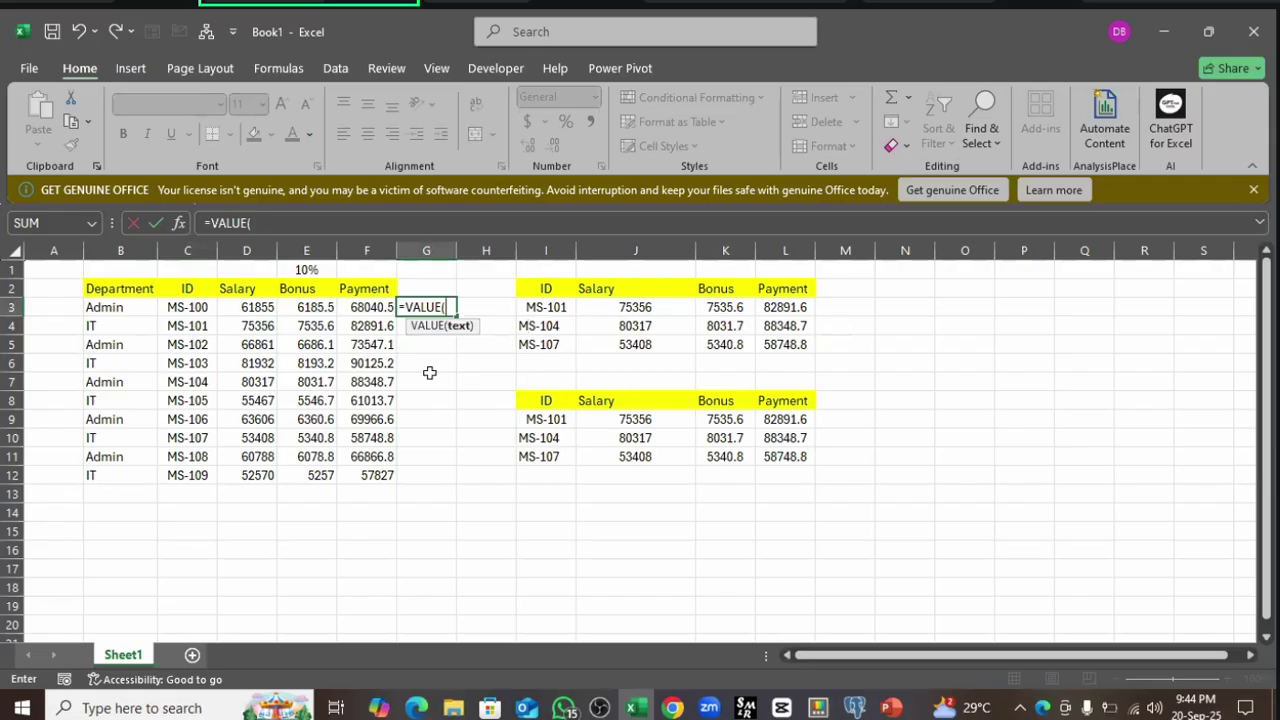
pyautogui.moveTo(186, 307); pyautogui.dragTo(195, 485)
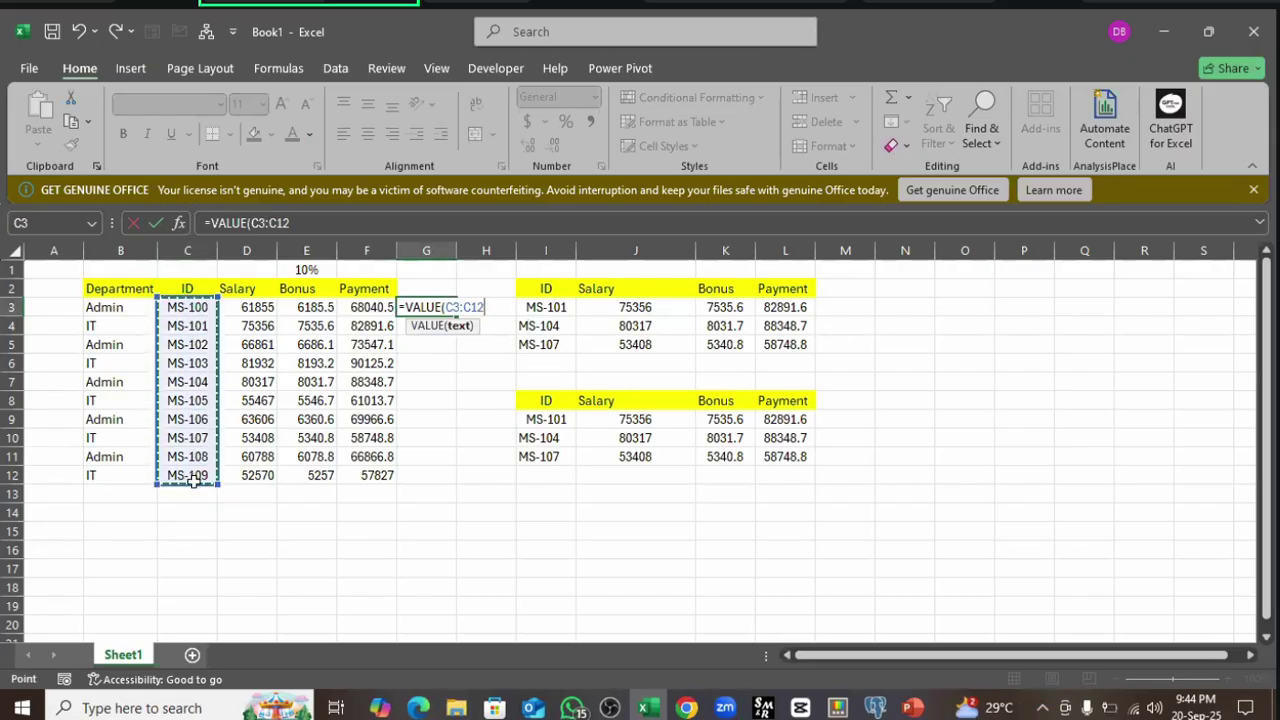
pyautogui.press('Return')
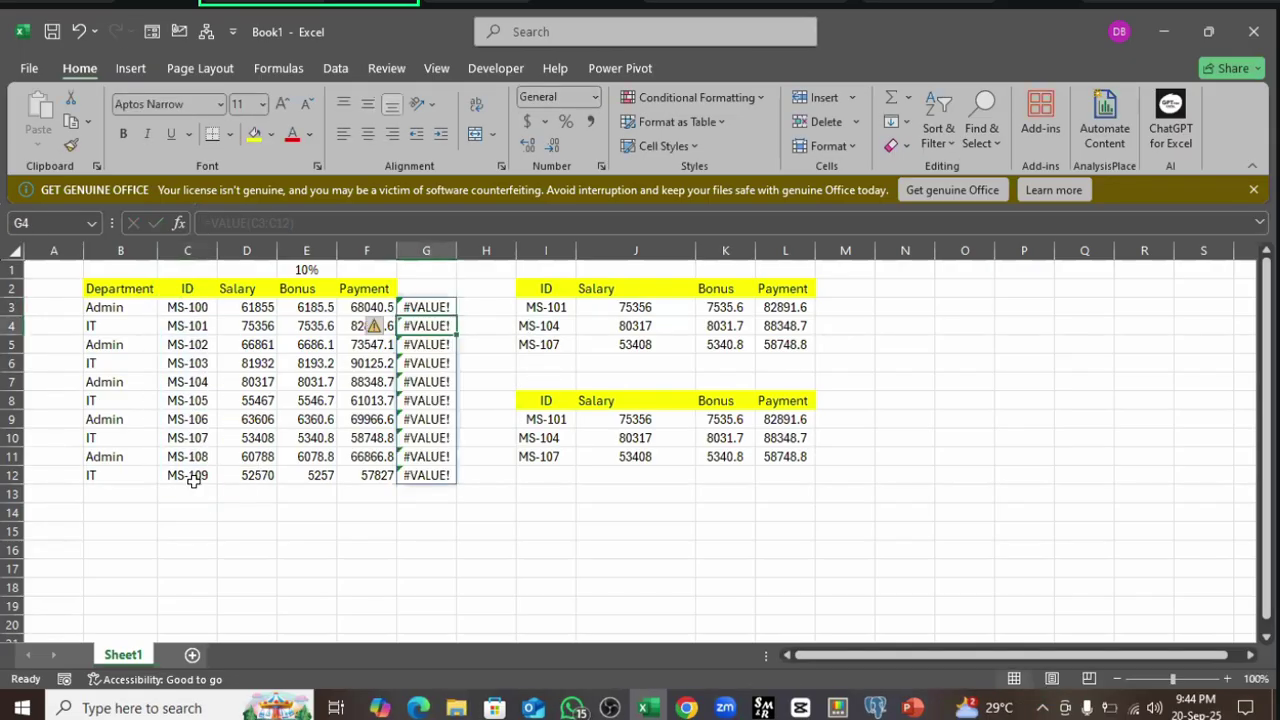
# - Replace the VALUE formula in G3 with =VALUE(C3) to try converting only the first source ID
pyautogui.click(428, 306)
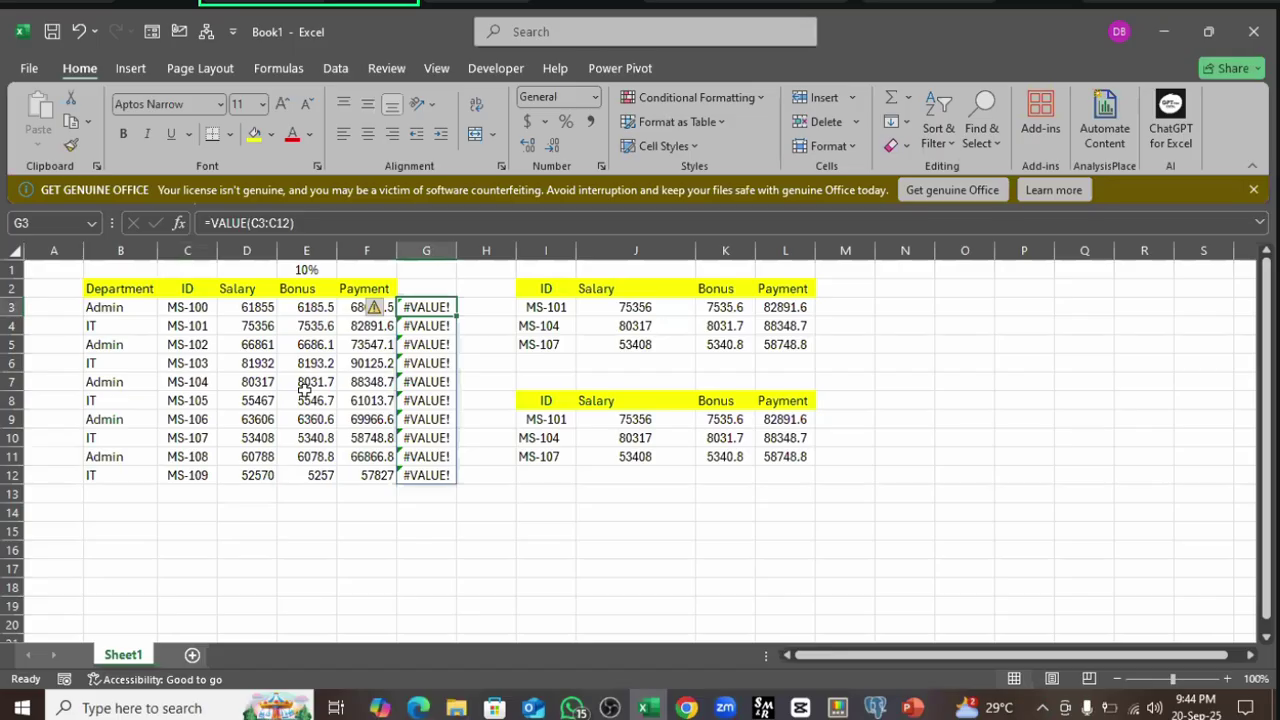
pyautogui.press('Delete')
pyautogui.write('=')
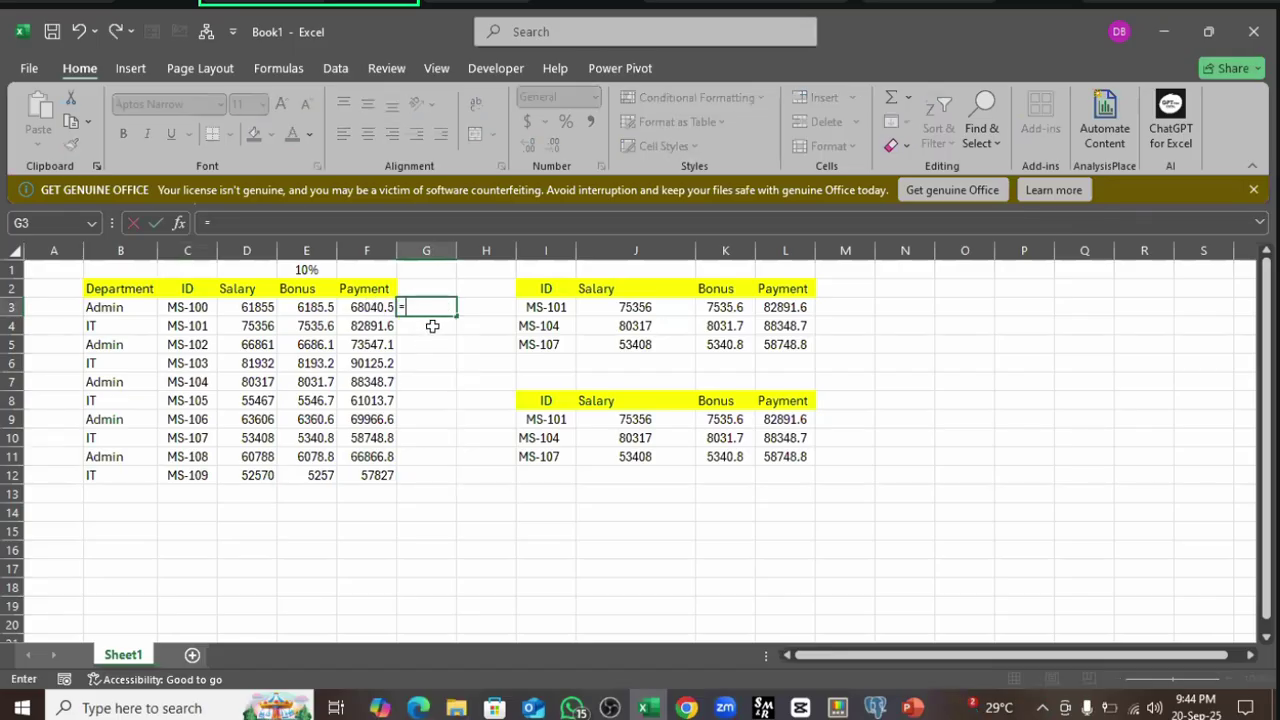
pyautogui.write('vl')
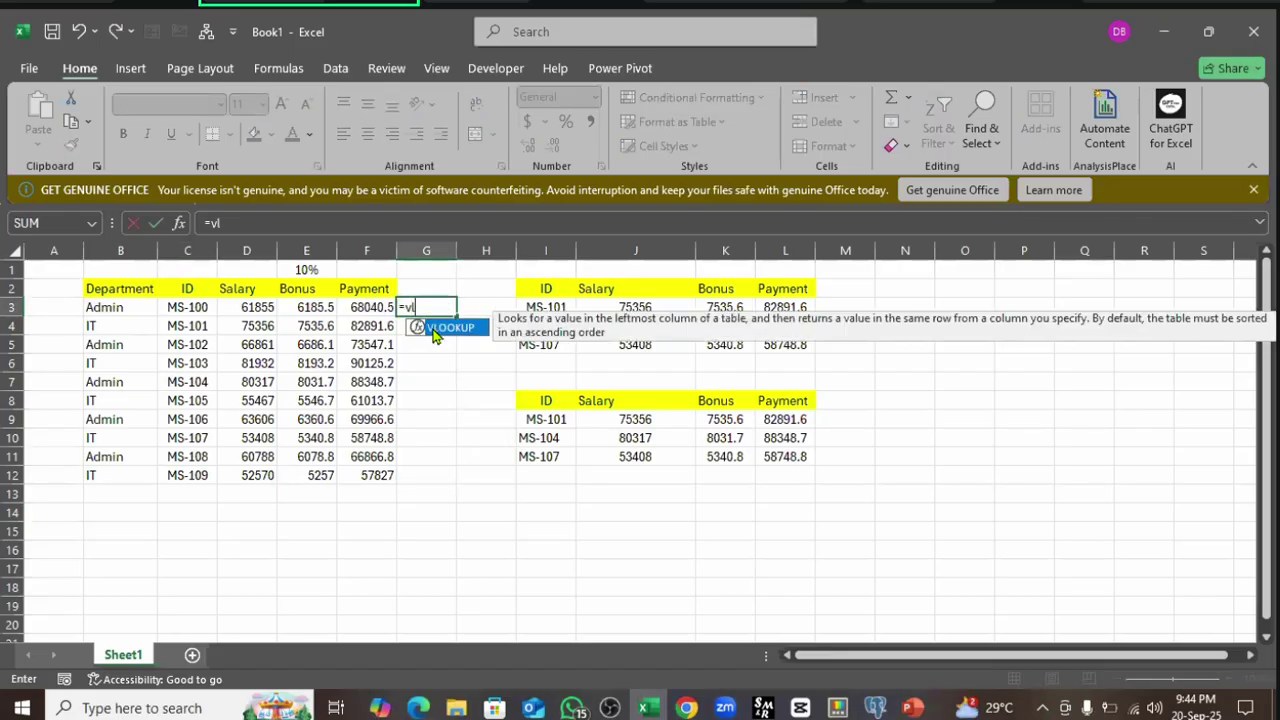
pyautogui.press('BackSpace')
pyautogui.write('a')
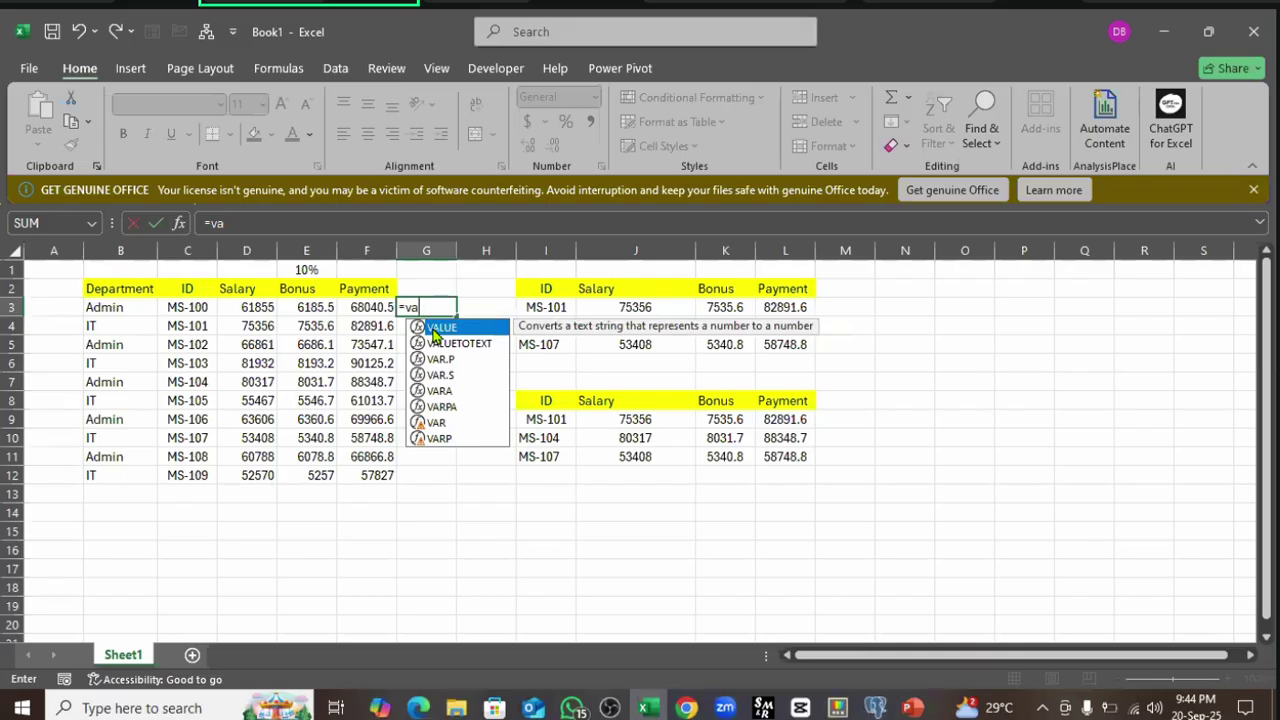
pyautogui.doubleClick(436, 329)
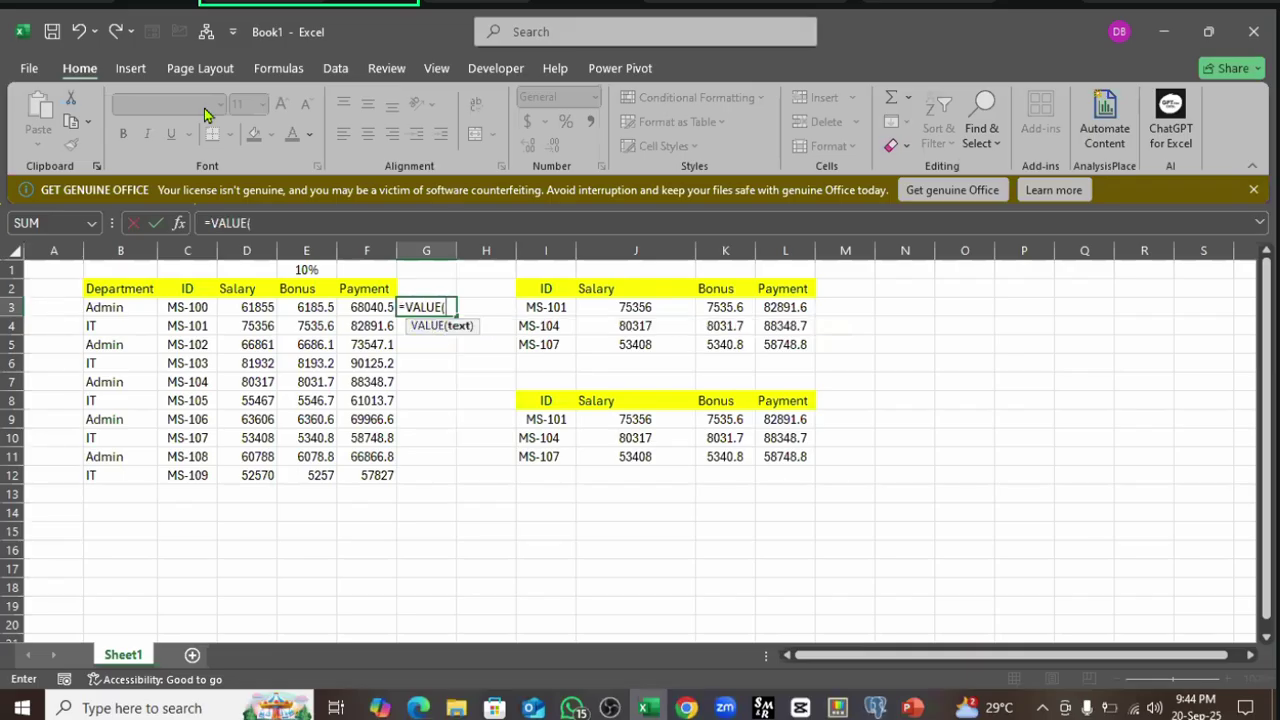
pyautogui.click(184, 303)
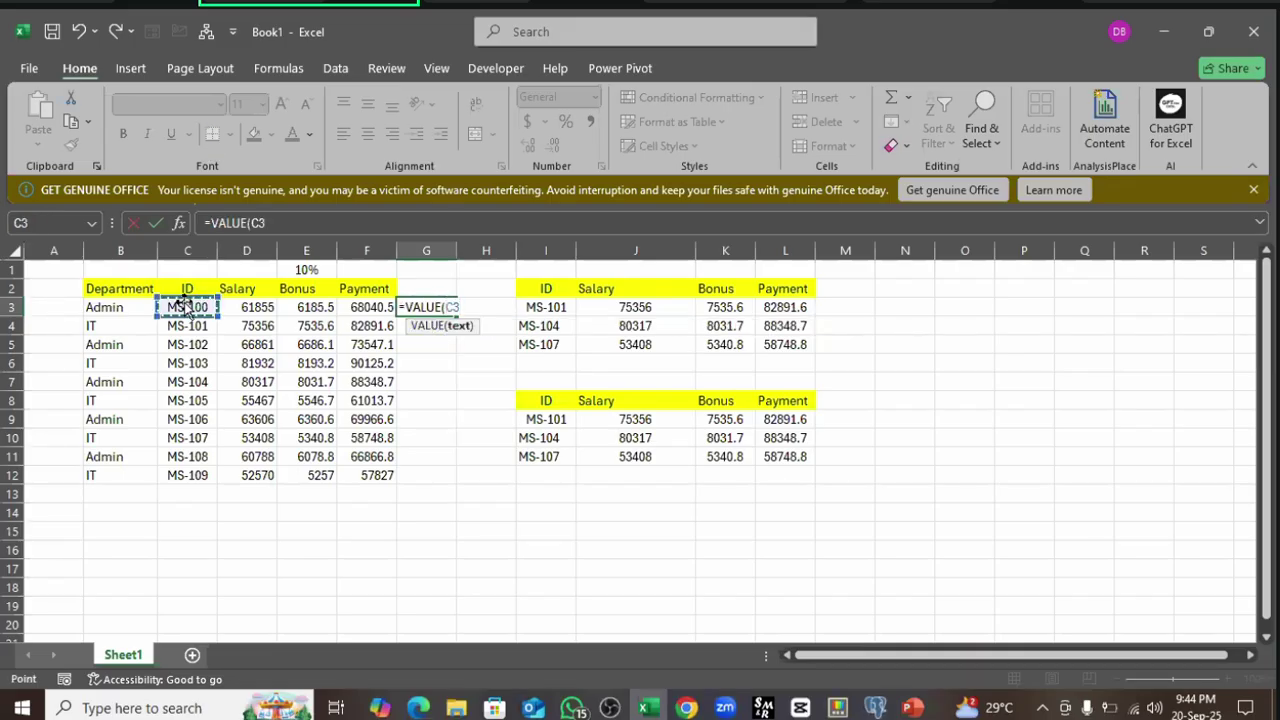
pyautogui.press('Return')
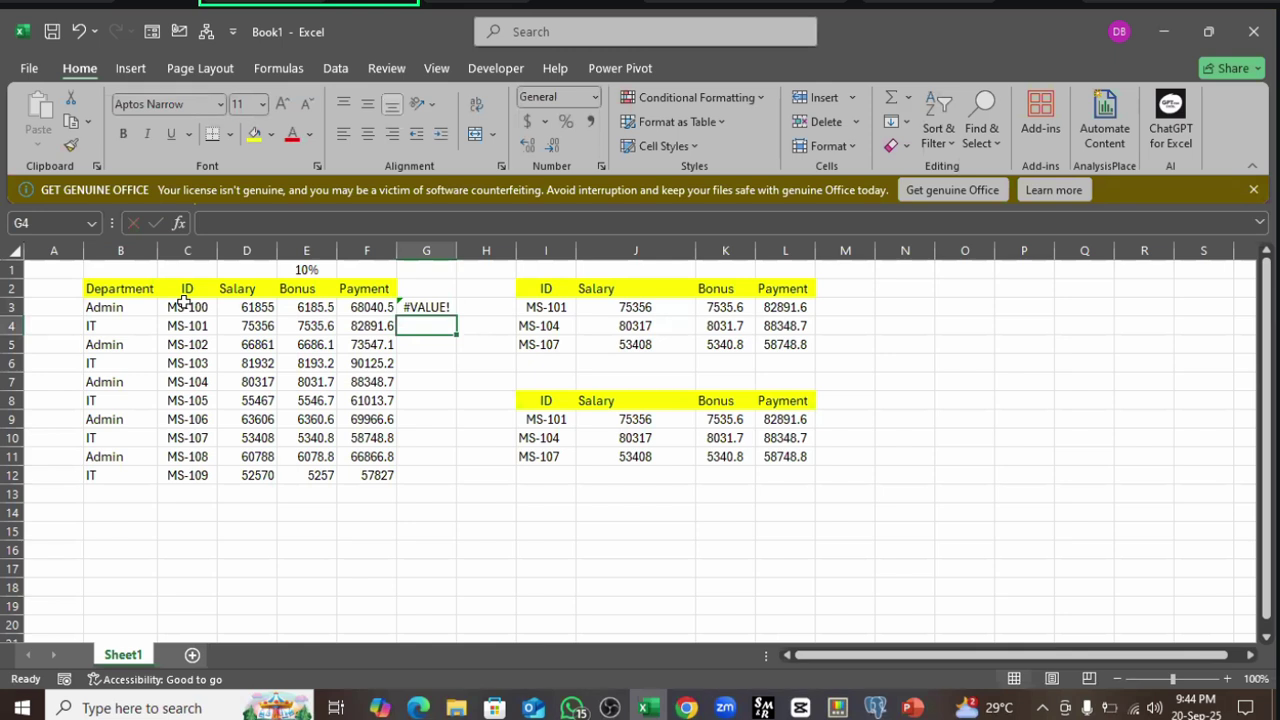
# - Widen column G beside the source table
pyautogui.press('Up')
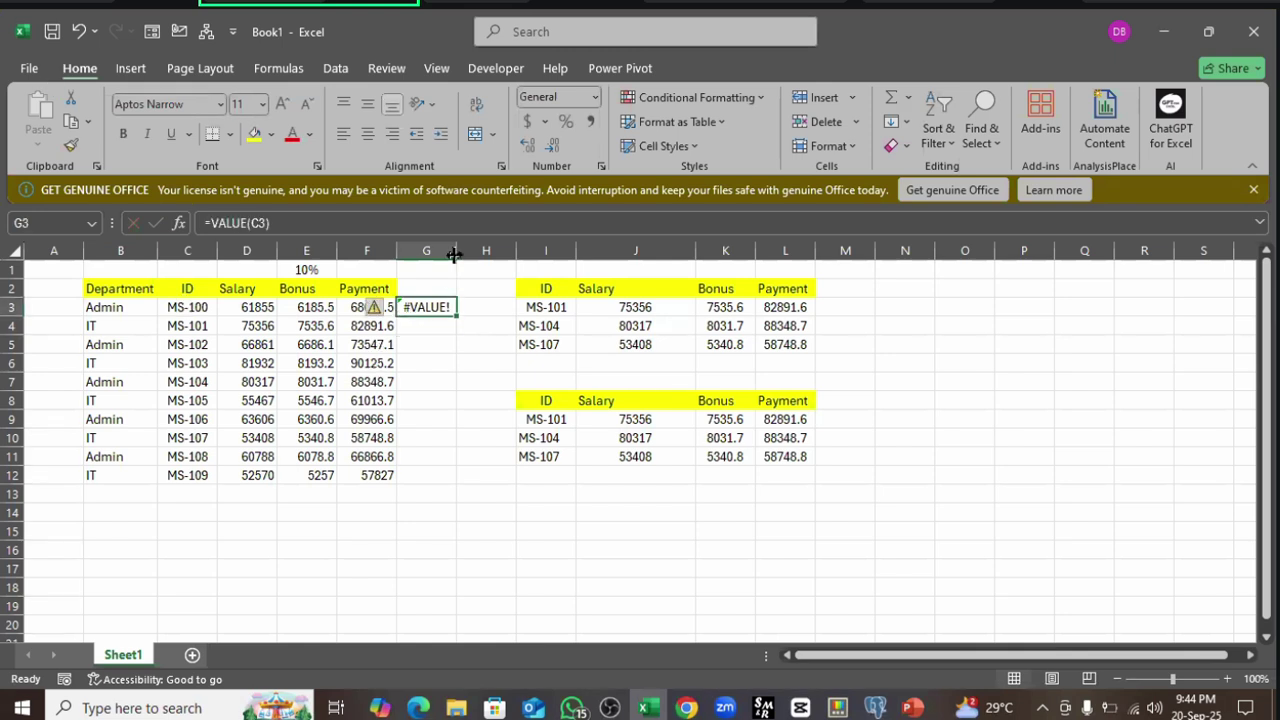
pyautogui.click(453, 252)
pyautogui.moveTo(452, 252); pyautogui.dragTo(500, 252)
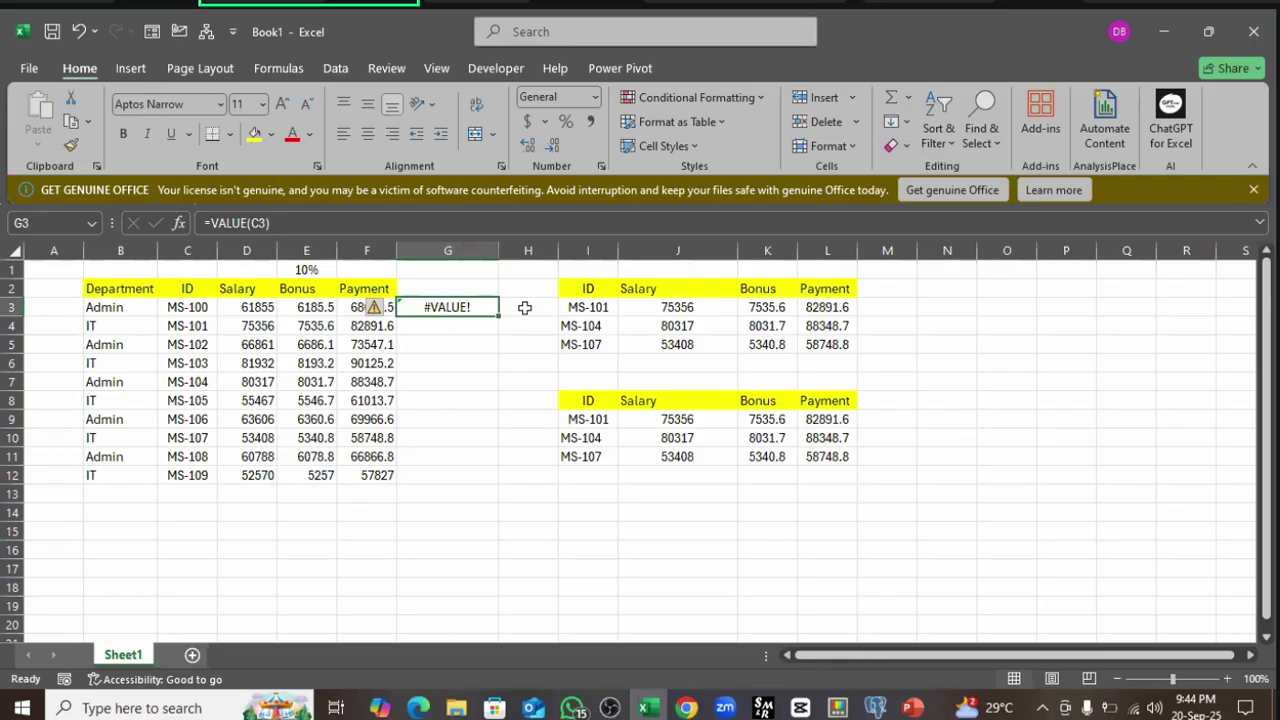
# - Check the source ID in C3 against the VALUE formula in G3, and clear that formula
pyautogui.click(192, 308)
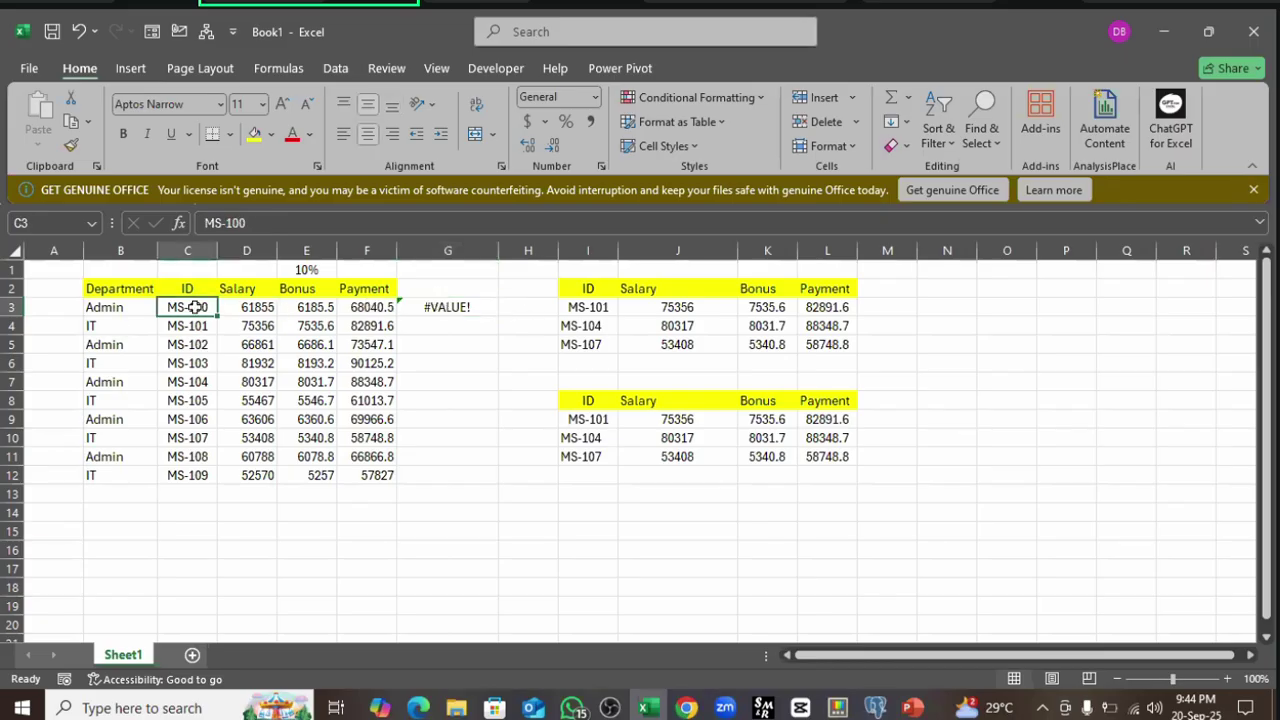
pyautogui.click(466, 308)
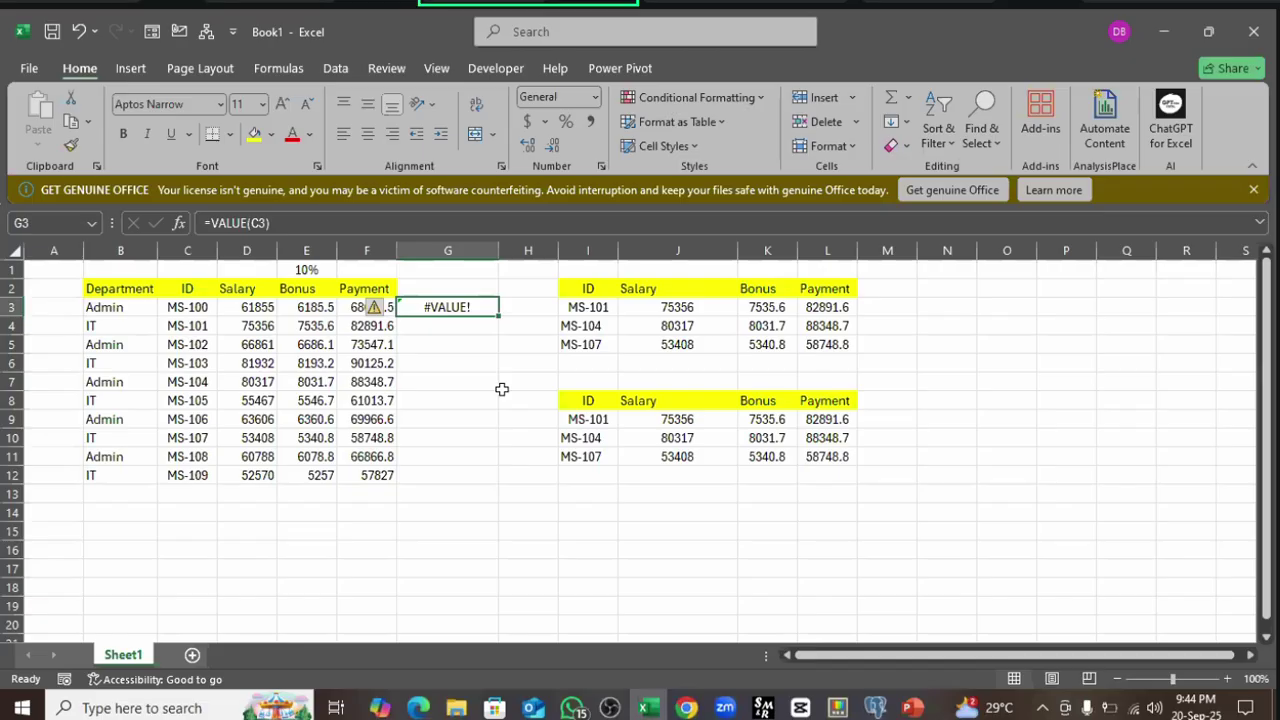
pyautogui.press('Delete')
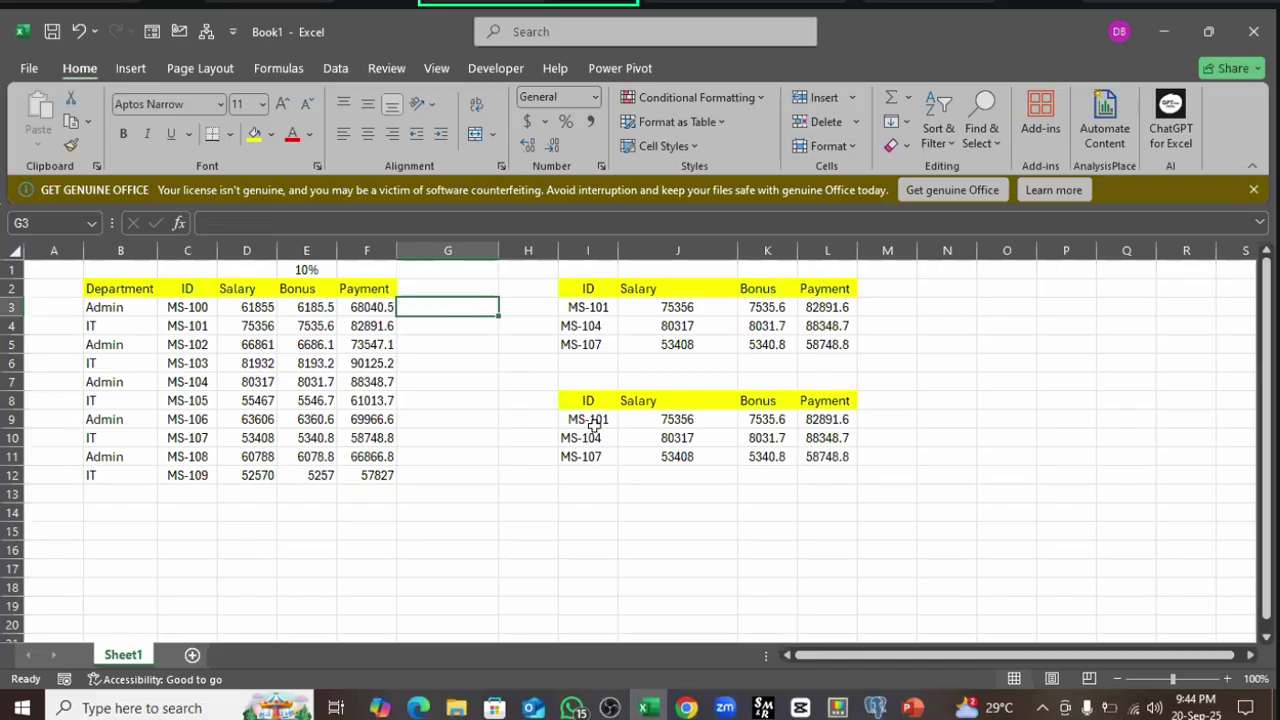
# - Examine the spilling XLOOKUP formula in J9 and highlight its lookup value I9, leaving the formula unedited
pyautogui.click(594, 424)
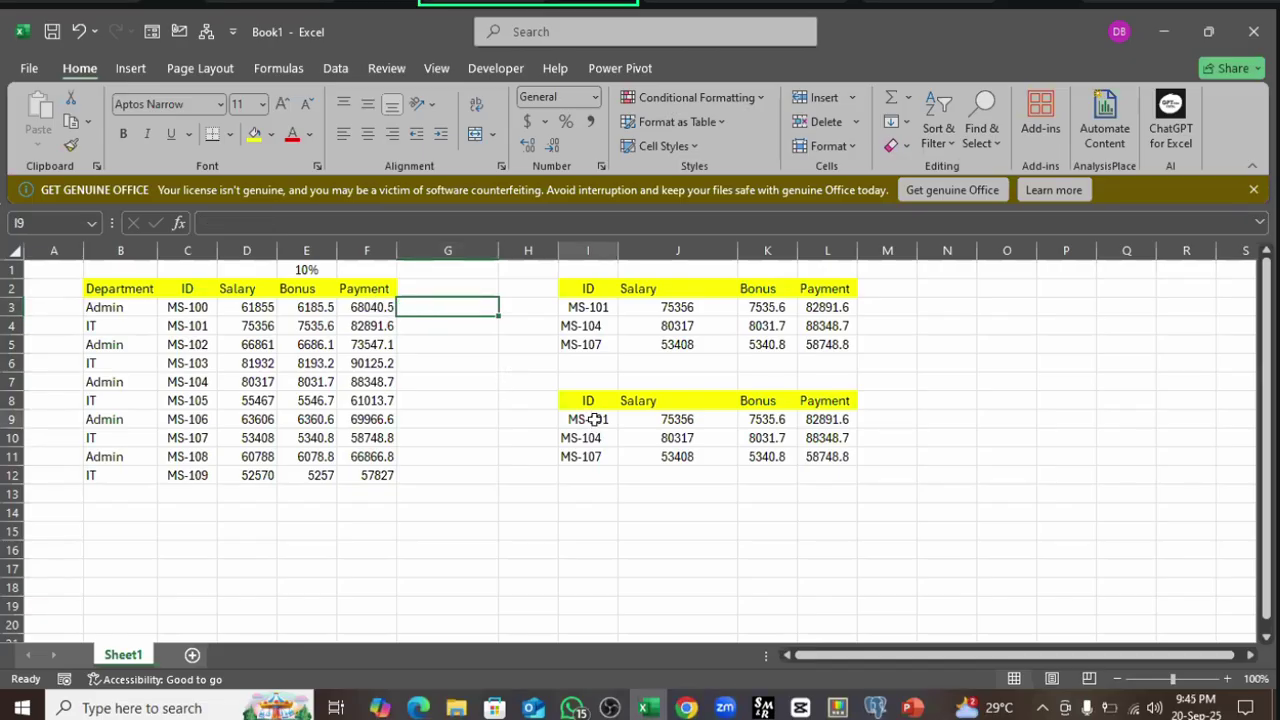
pyautogui.click(680, 420)
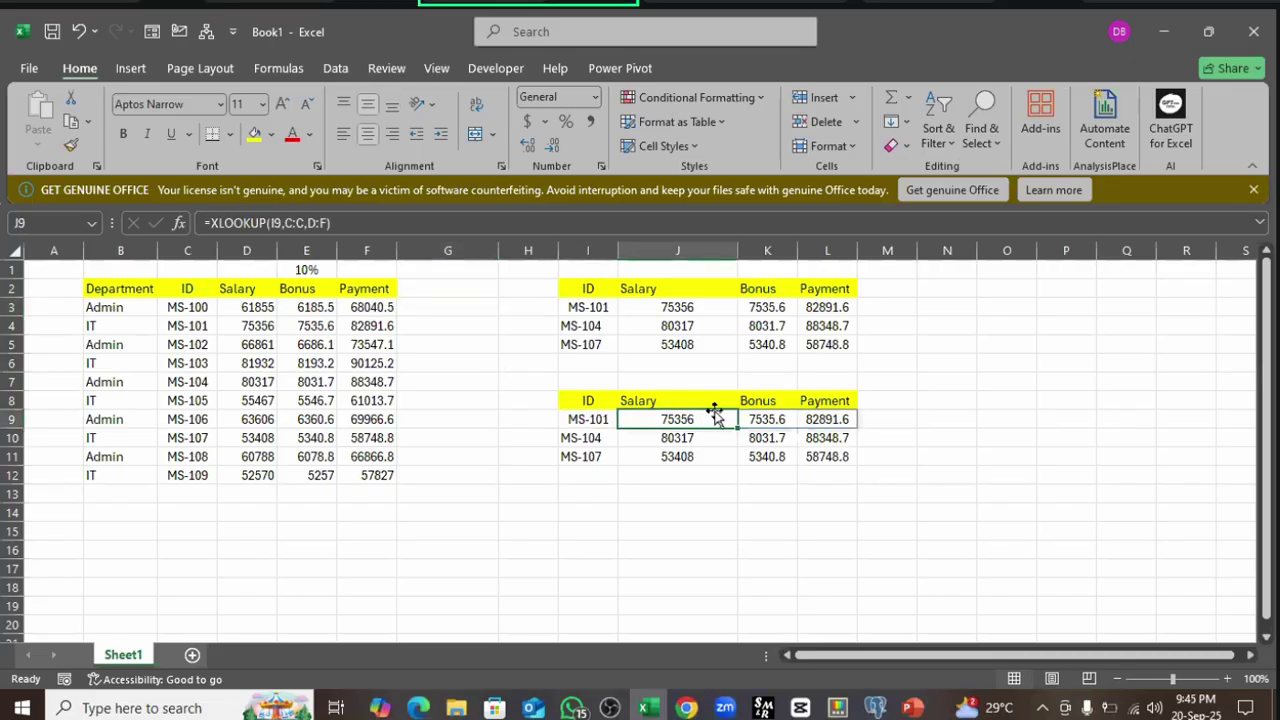
pyautogui.click(271, 224)
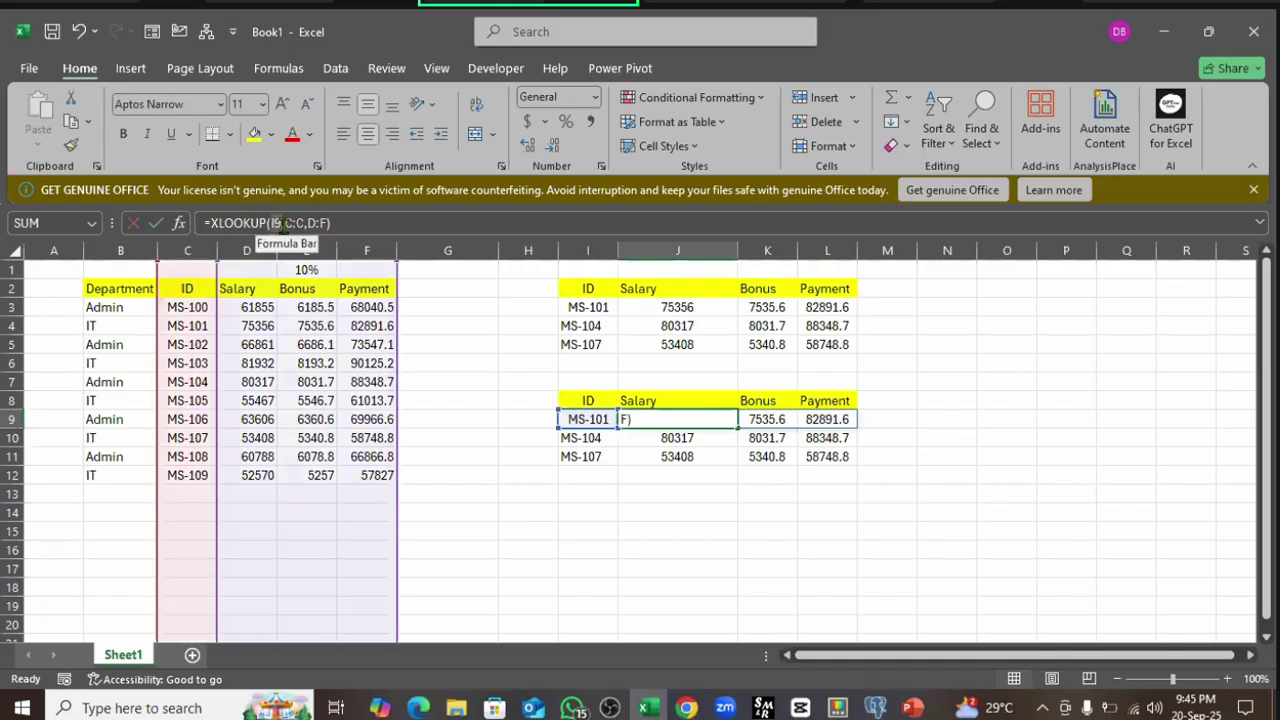
pyautogui.moveTo(284, 225); pyautogui.dragTo(283, 225)
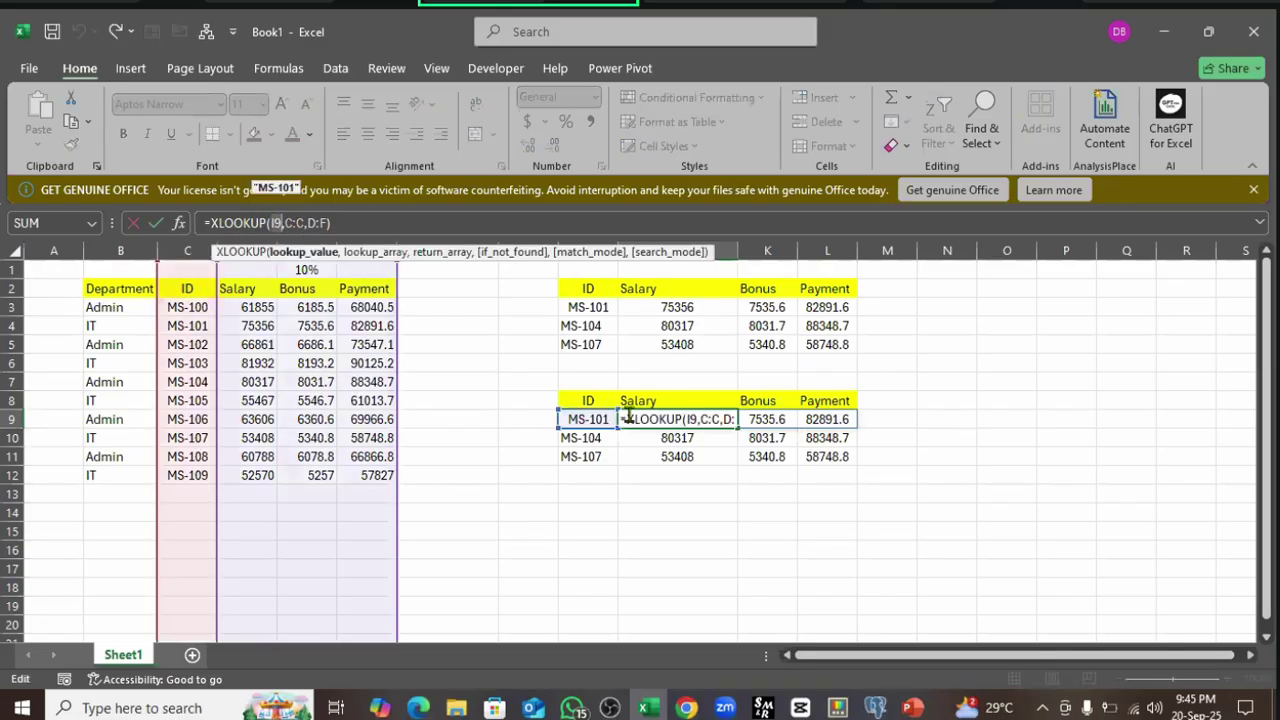
pyautogui.press('Escape')
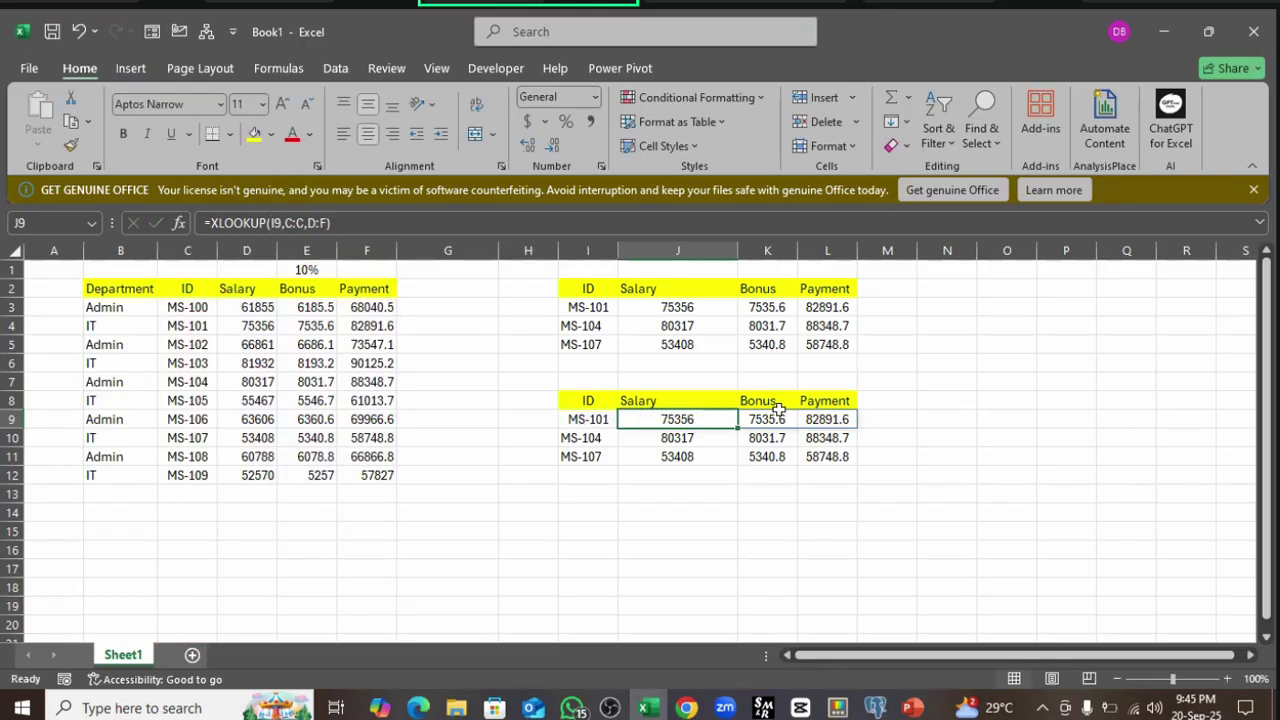
# - Compare the source IDs in C3:C12, especially MS-100 and MS-101, with the lookup ID in I9 and the formula in J9
pyautogui.doubleClick(191, 307)
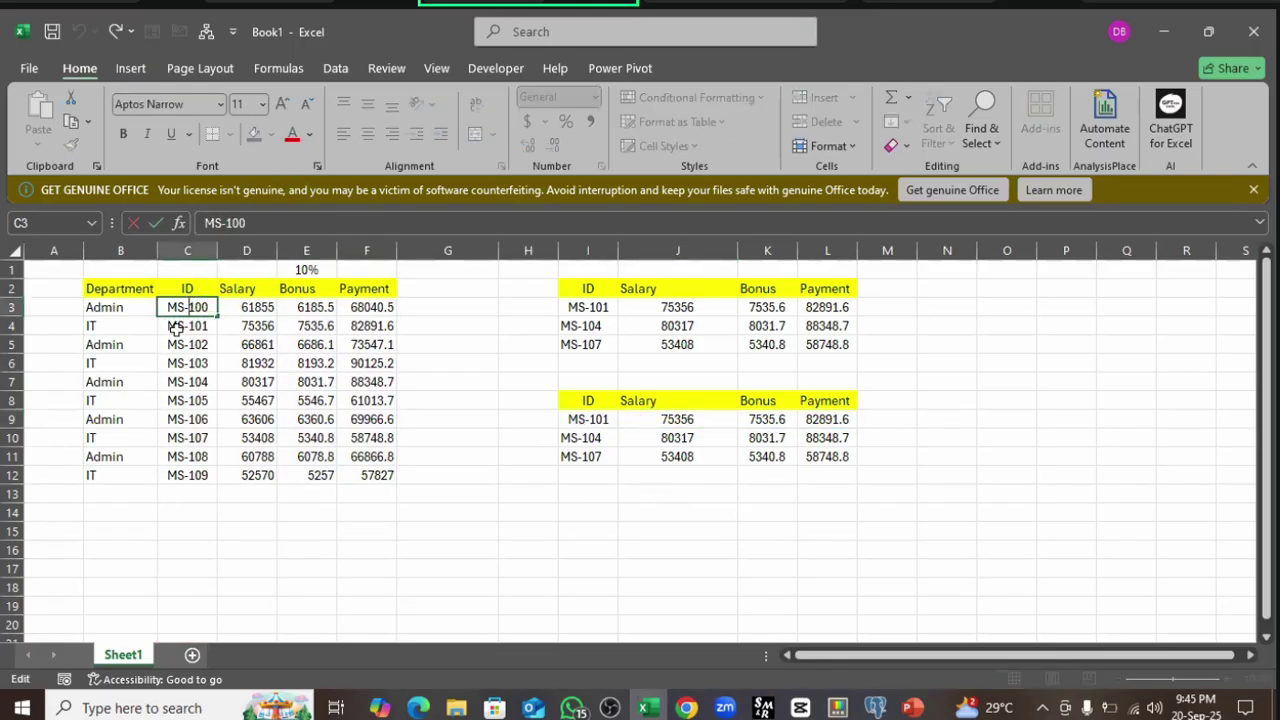
pyautogui.press('Escape')
pyautogui.press('Down')
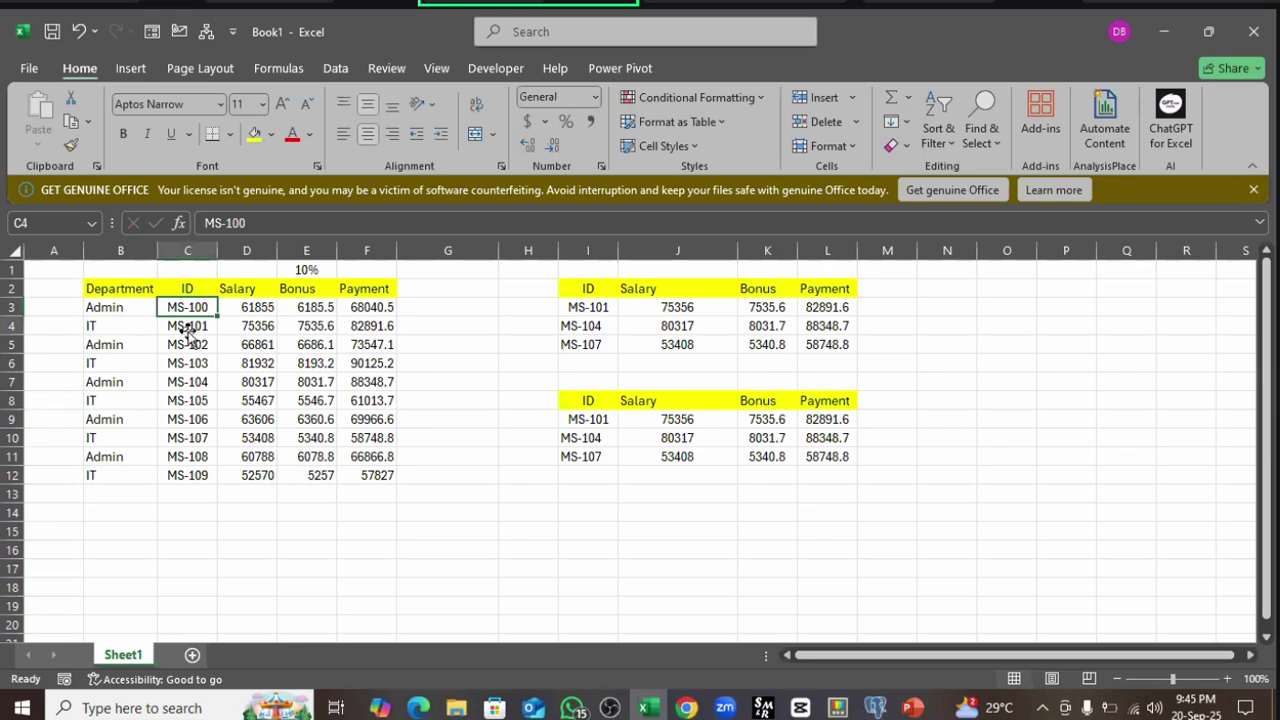
pyautogui.press('Up')
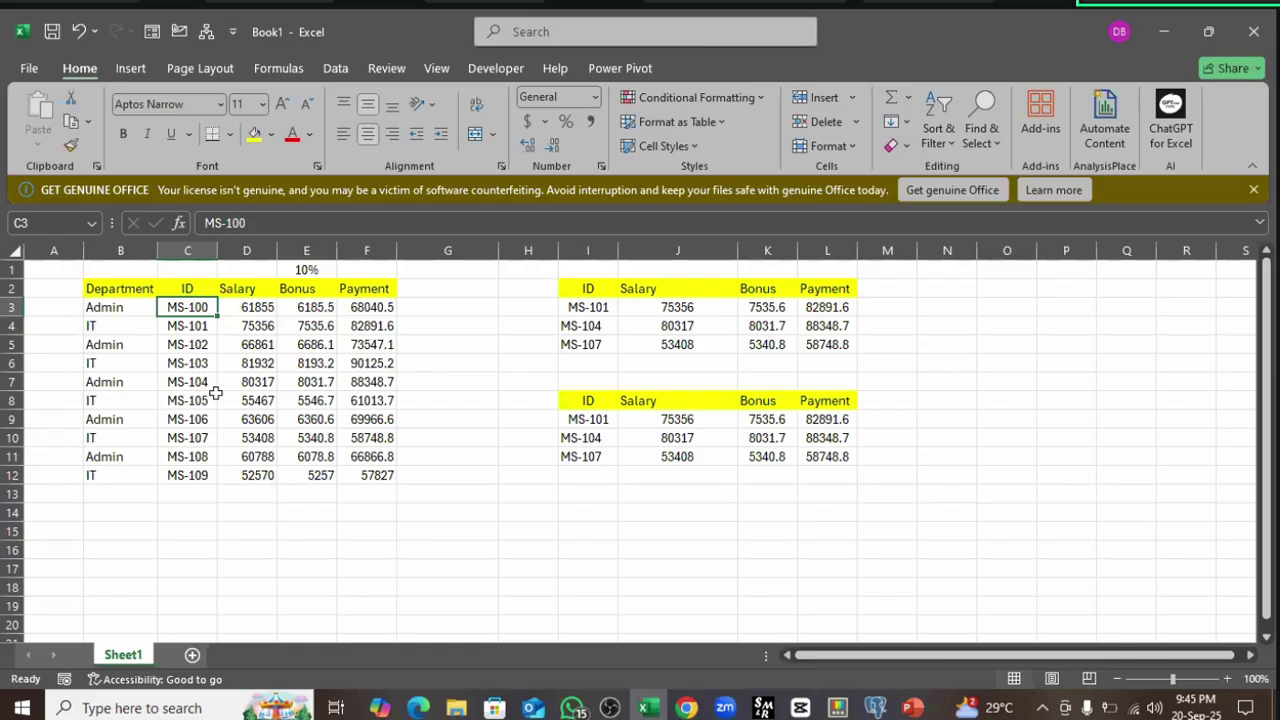
pyautogui.click(585, 420)
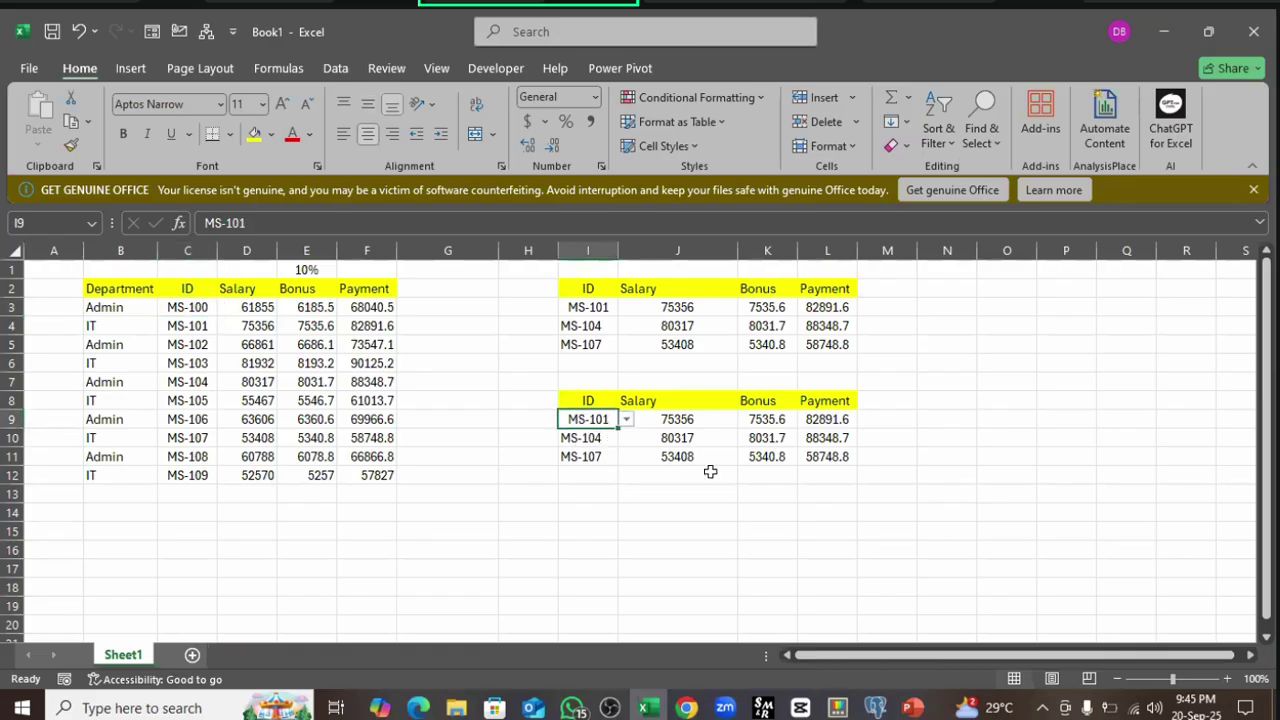
pyautogui.click(677, 419)
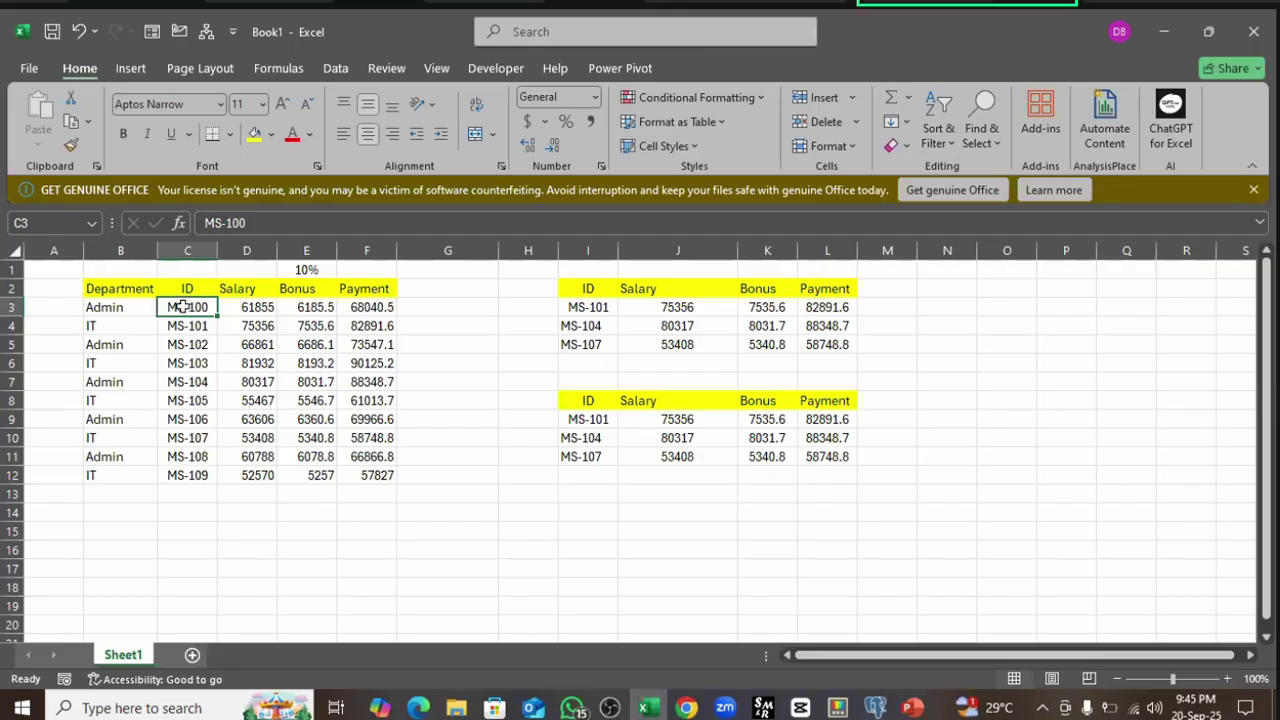
pyautogui.moveTo(178, 307); pyautogui.dragTo(182, 325)
pyautogui.moveTo(193, 456)
pyautogui.mouseDown()
pyautogui.moveTo(188, 474)
pyautogui.moveTo(181, 311)
pyautogui.moveTo(178, 472)
pyautogui.mouseUp()
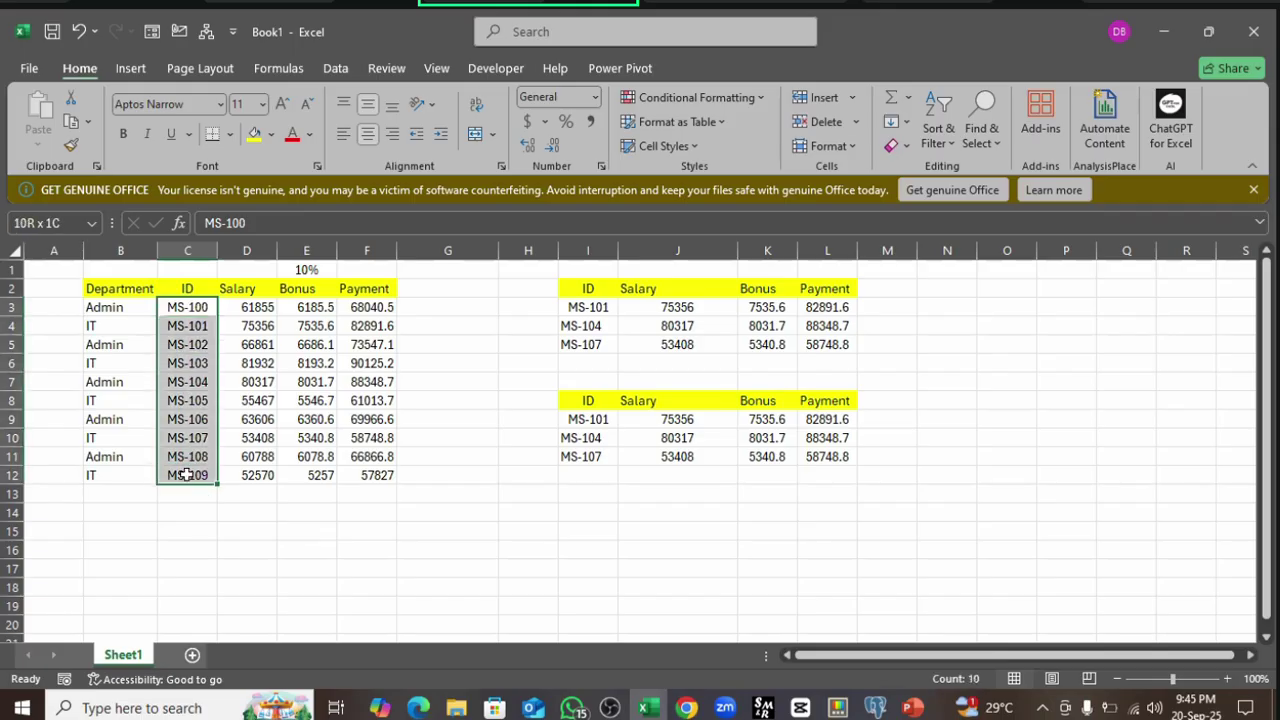
pyautogui.click(183, 305)
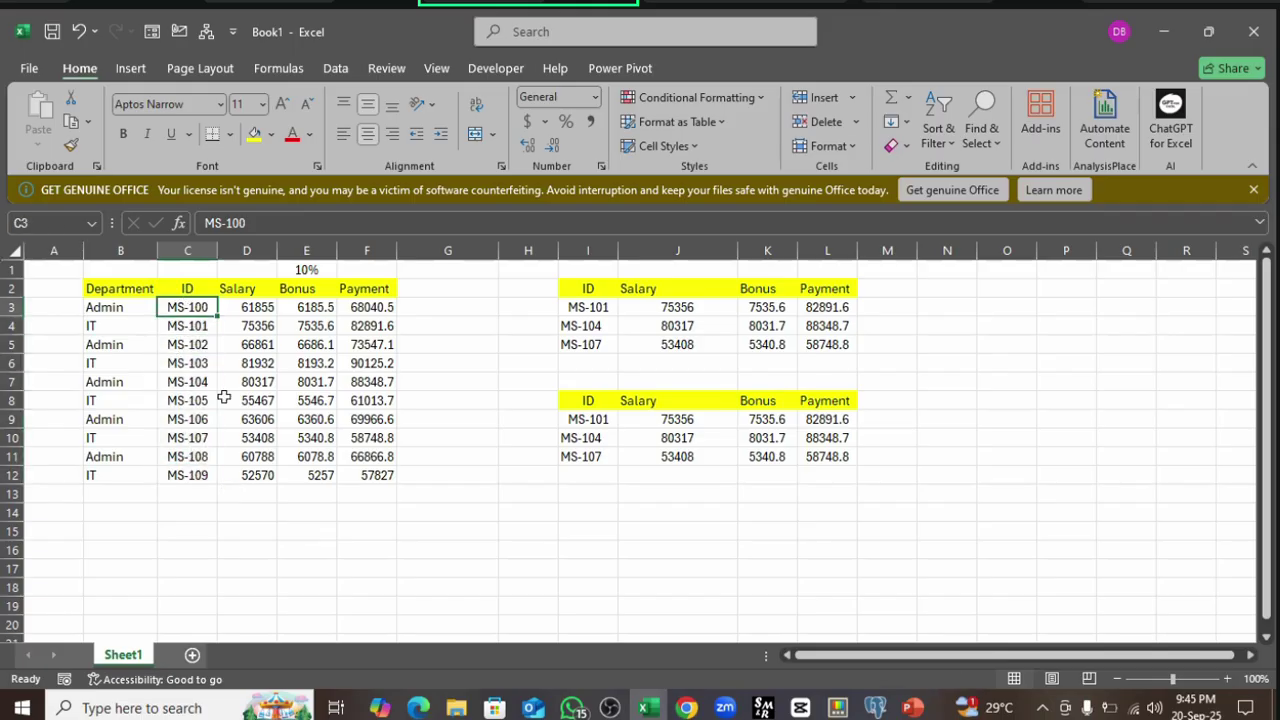
pyautogui.click(178, 326)
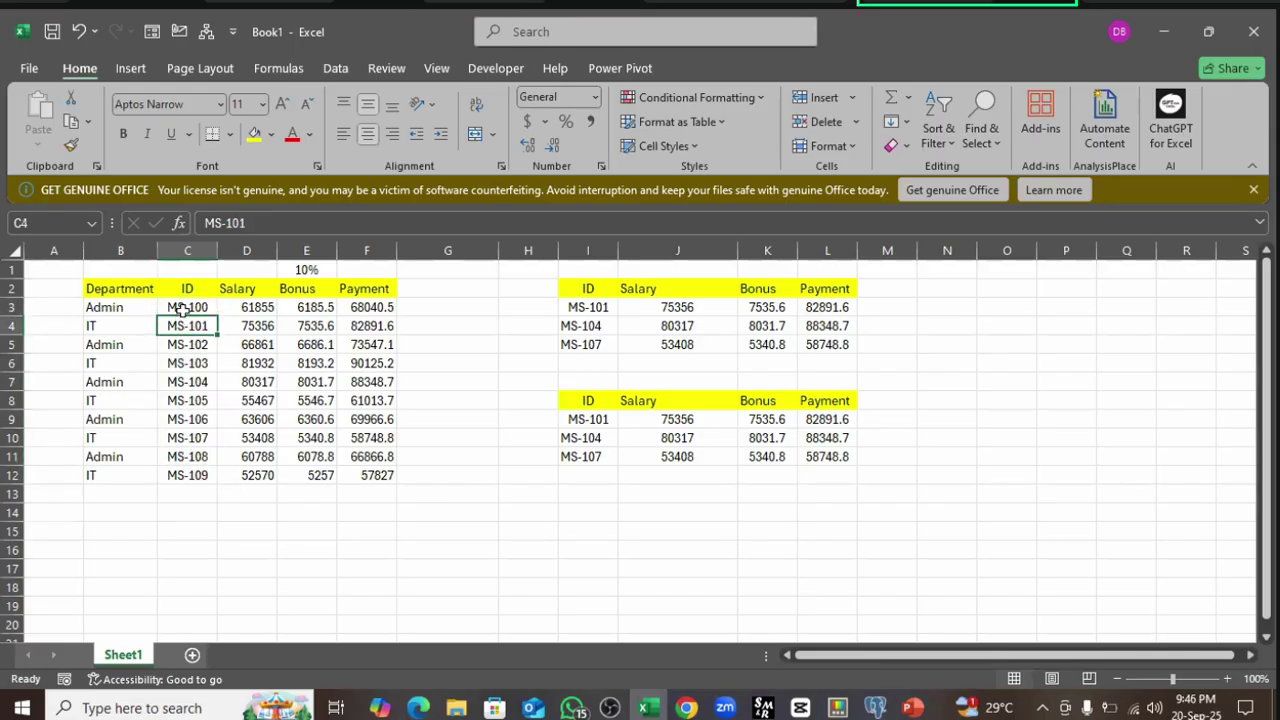
pyautogui.click(177, 309)
pyautogui.click(182, 330)
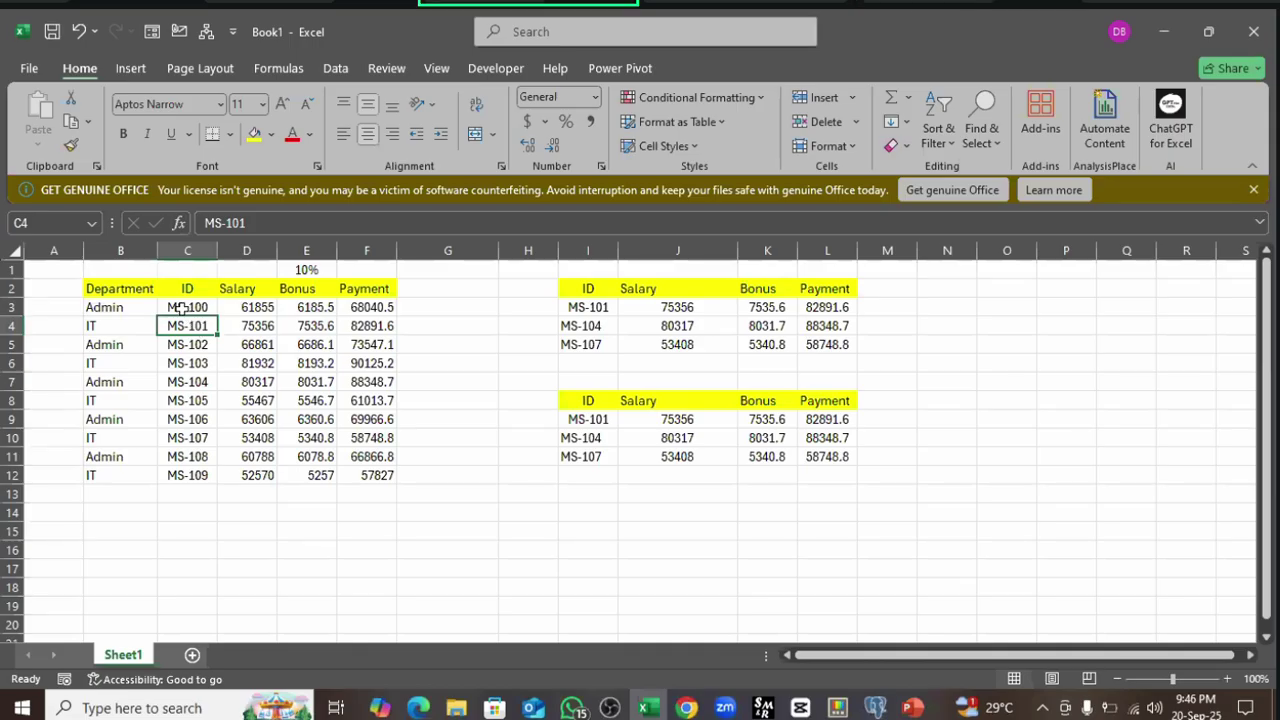
# - Copy the source IDs from C3:C12 into A3:A12
pyautogui.click(179, 309)
pyautogui.click(199, 330)
pyautogui.click(177, 308)
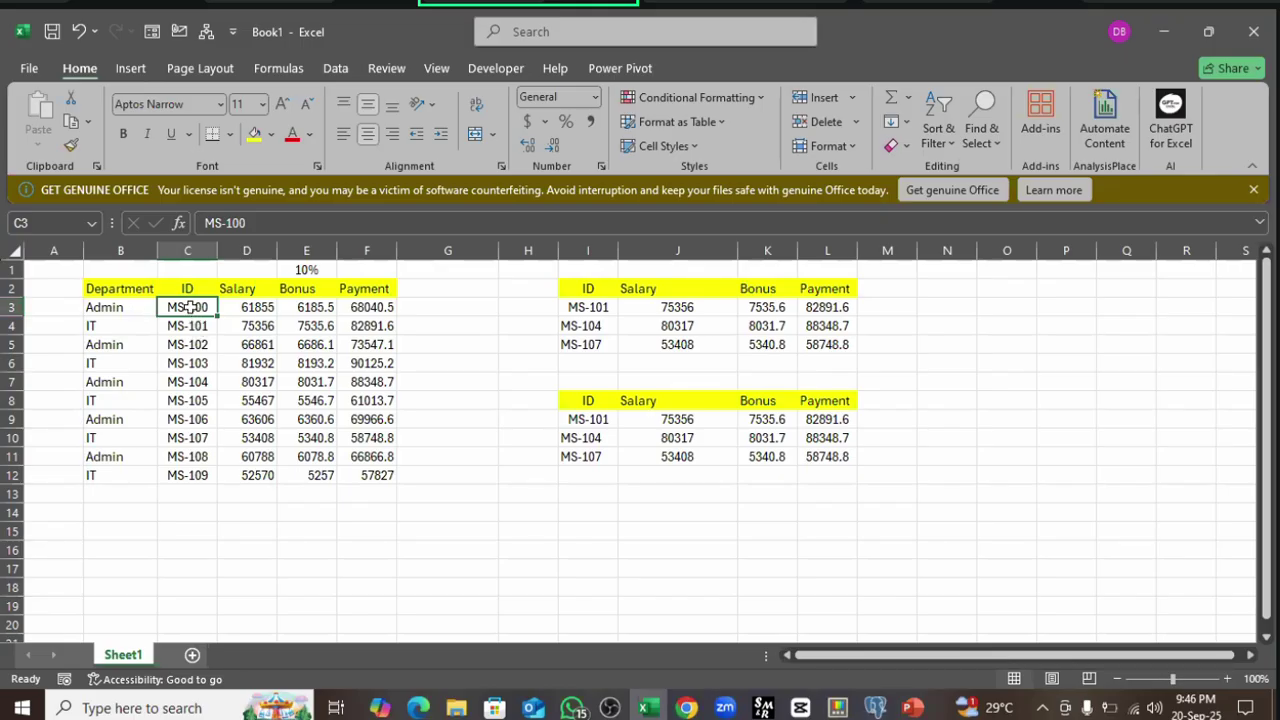
pyautogui.hotkey('ctrl', 'c')
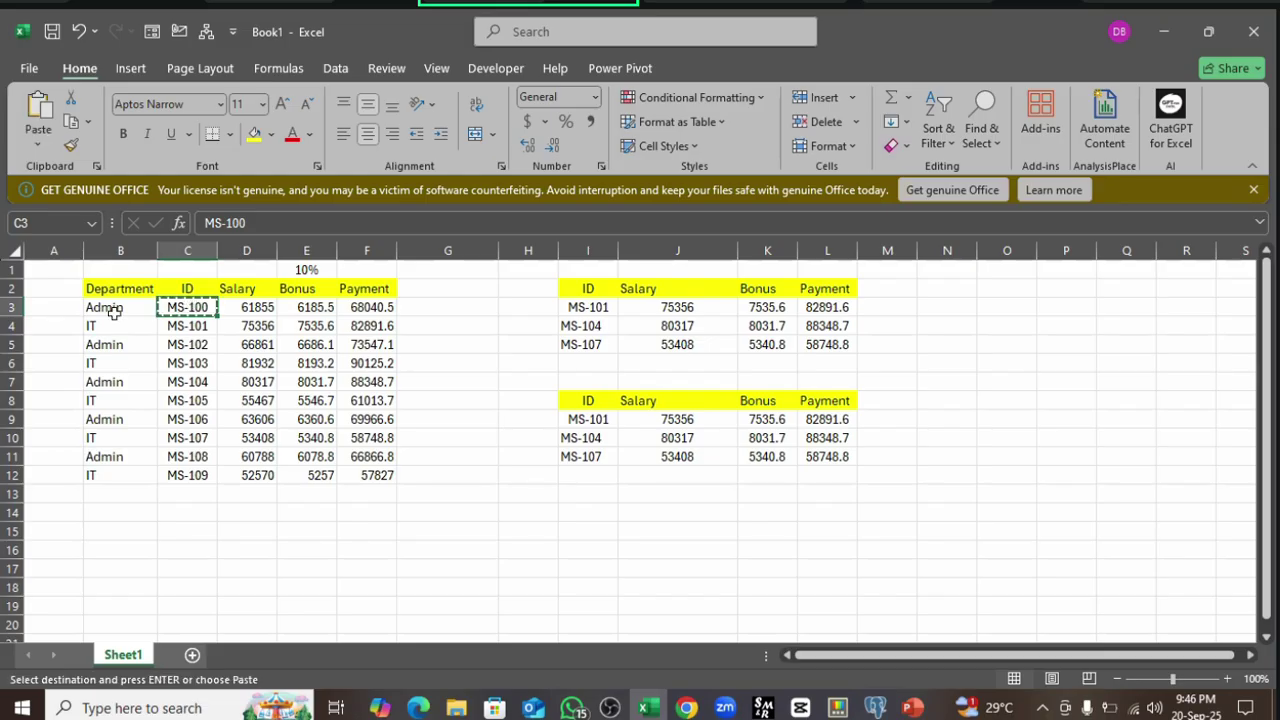
pyautogui.keyDown('shift'); pyautogui.click(190, 438); pyautogui.keyUp('shift')
pyautogui.hotkey('ctrl', 'c')
pyautogui.keyDown('shift'); pyautogui.click(192, 476); pyautogui.keyUp('shift')
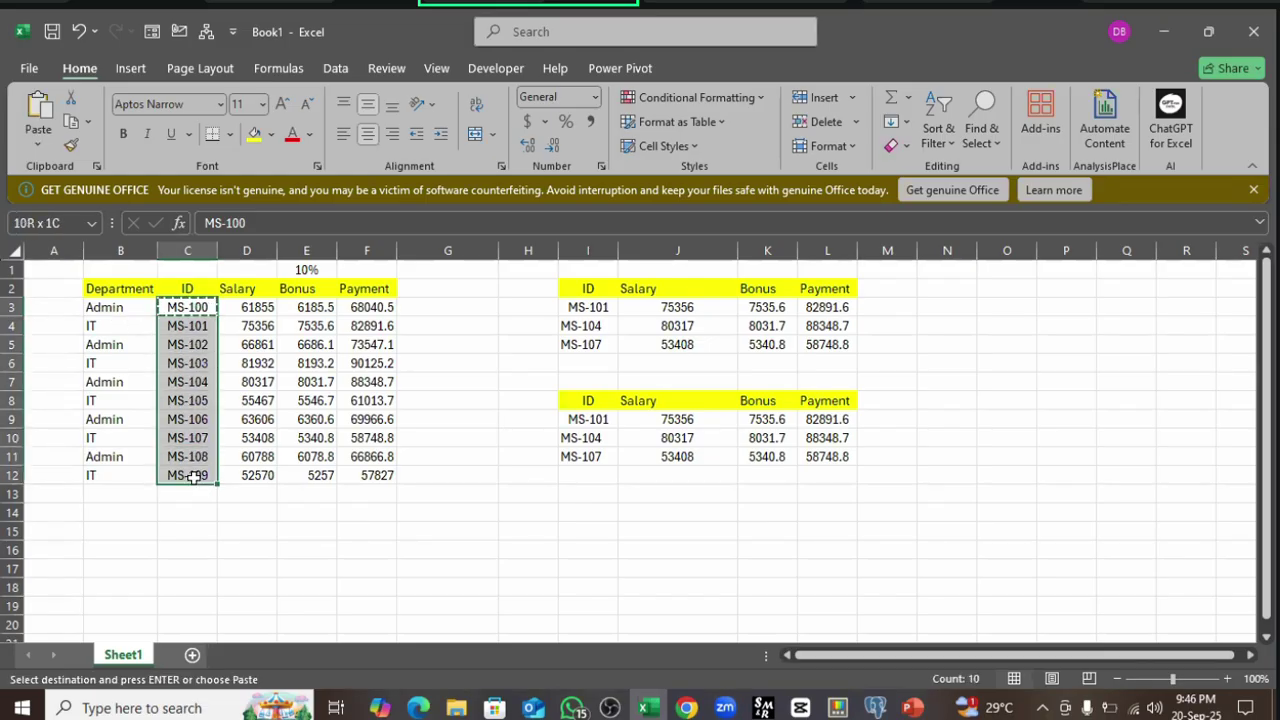
pyautogui.hotkey('ctrl', 'c')
pyautogui.click(64, 308)
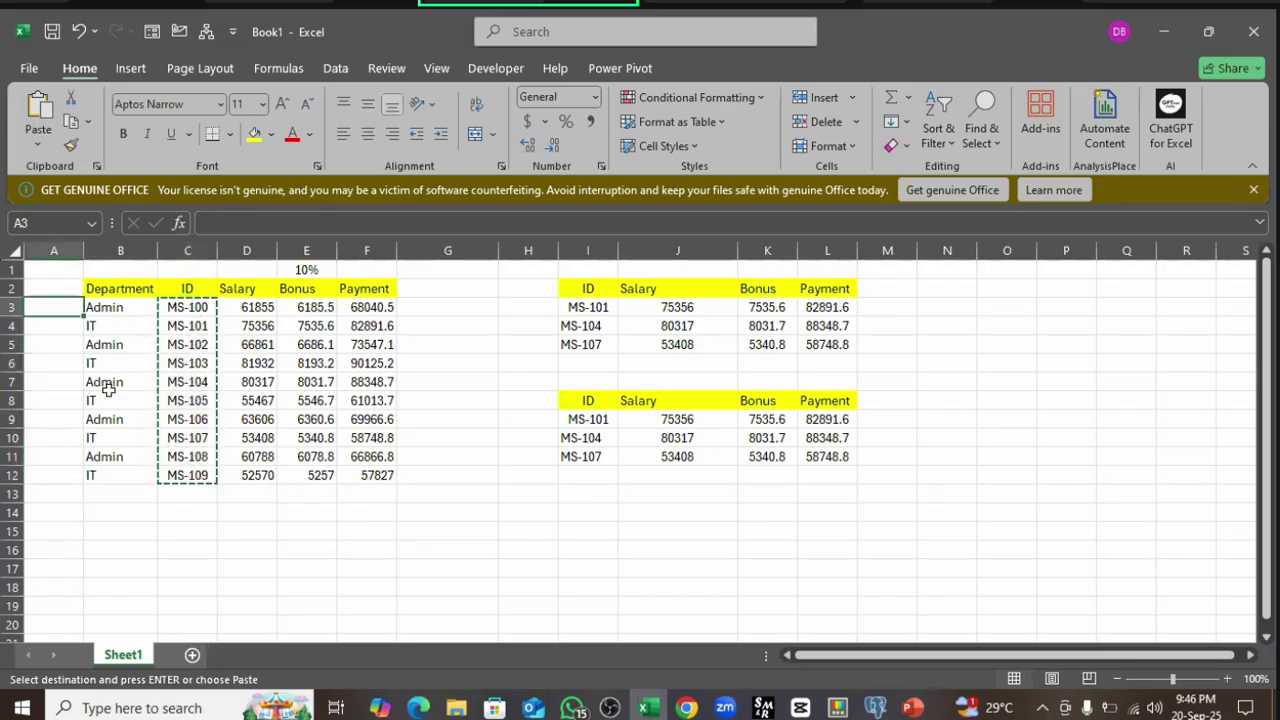
pyautogui.hotkey('ctrl', 'v')
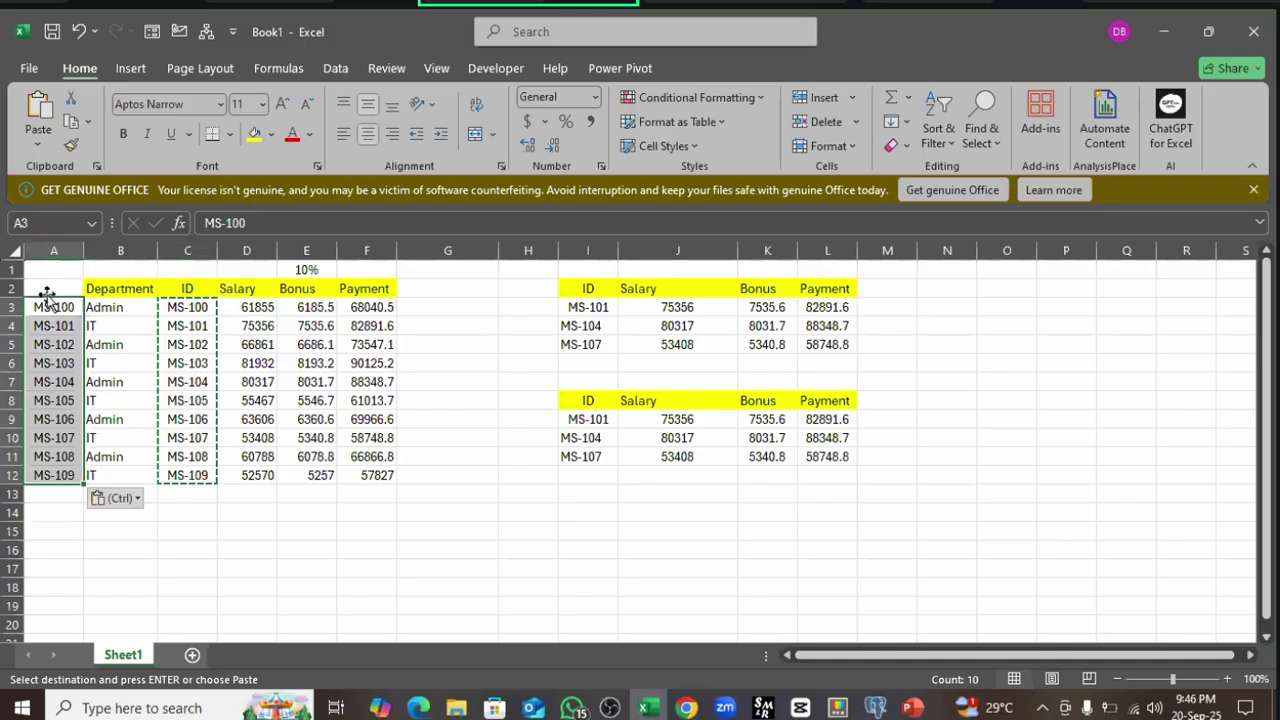
# - Replace the ID in C3 with the formula =A3 and fill it down through C12
pyautogui.click(168, 308)
pyautogui.write('=')
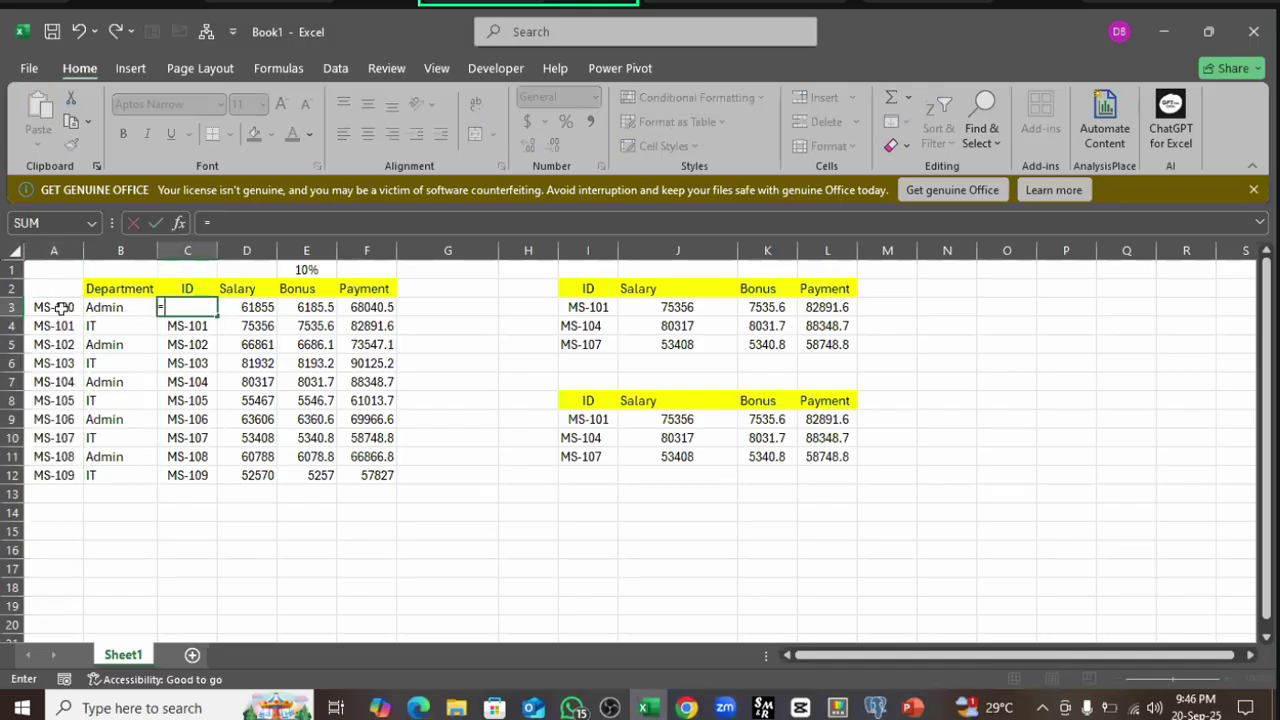
pyautogui.click(55, 307)
pyautogui.press('Return')
pyautogui.click(168, 307)
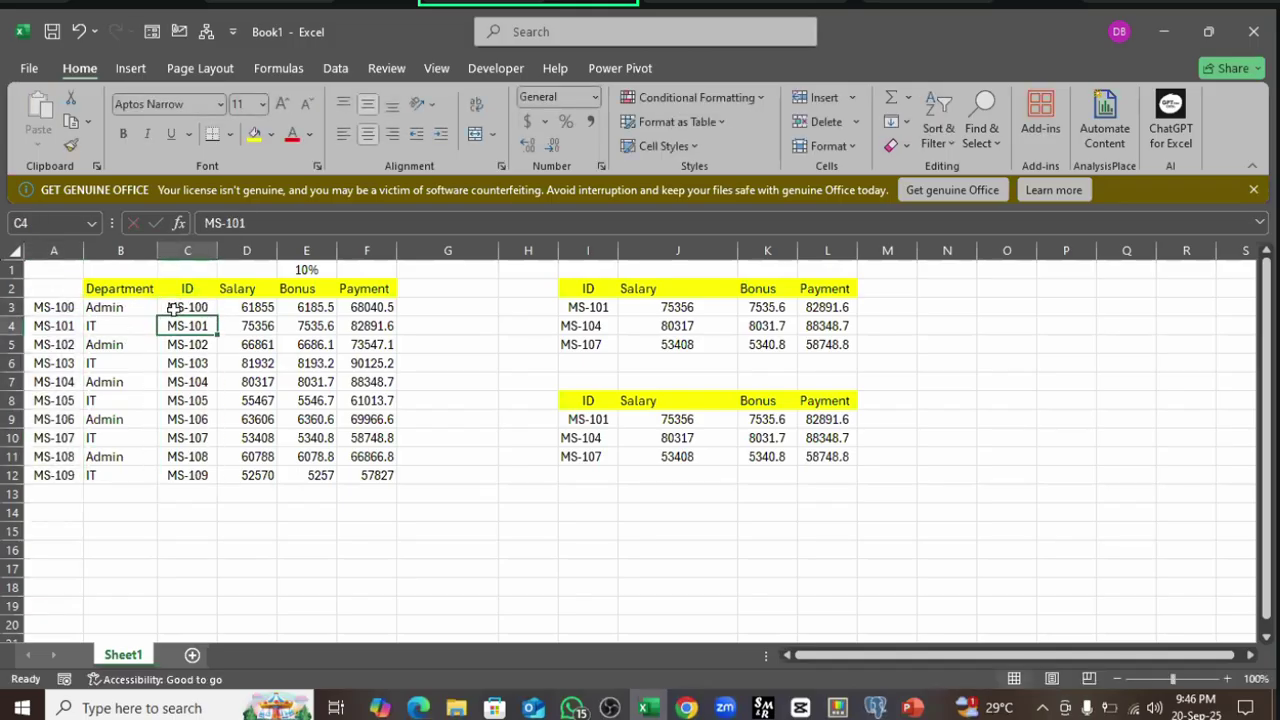
pyautogui.moveTo(217, 316); pyautogui.dragTo(222, 480)
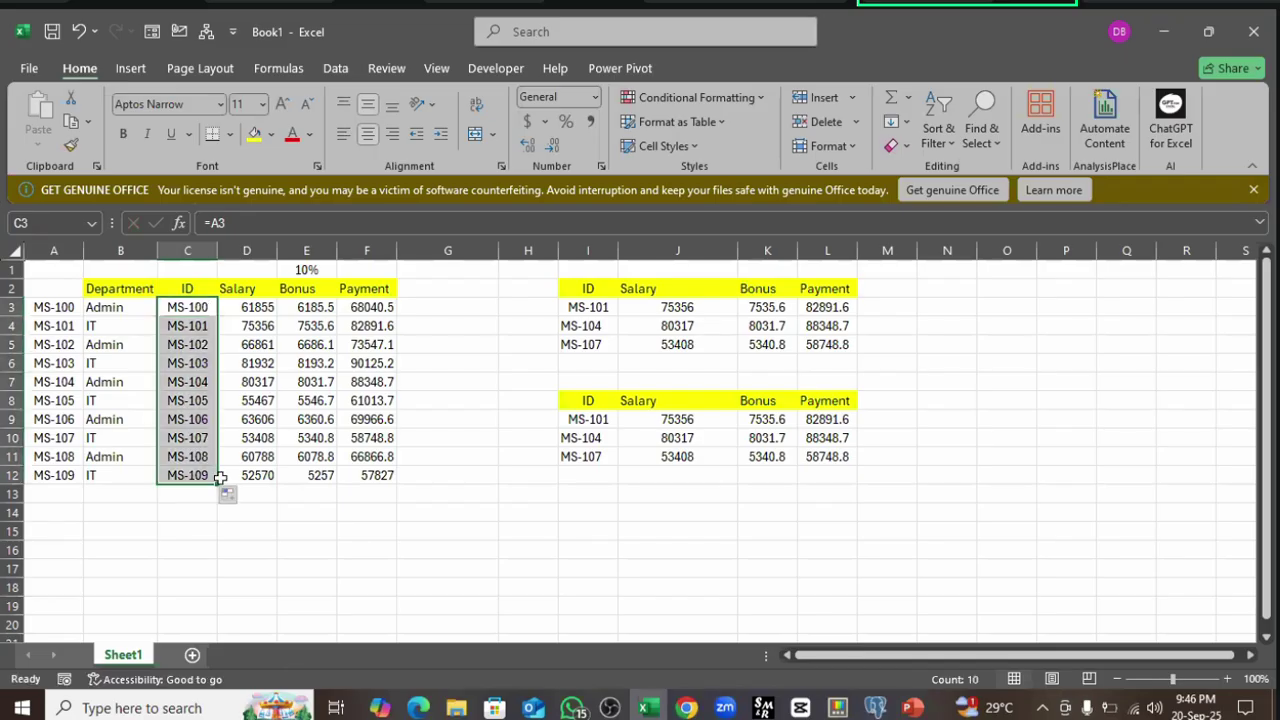
# - Check the lookup ID in I9 and the ranges used by the XLOOKUP formula in J9, leaving the formula unedited
pyautogui.click(168, 357)
pyautogui.click(594, 438)
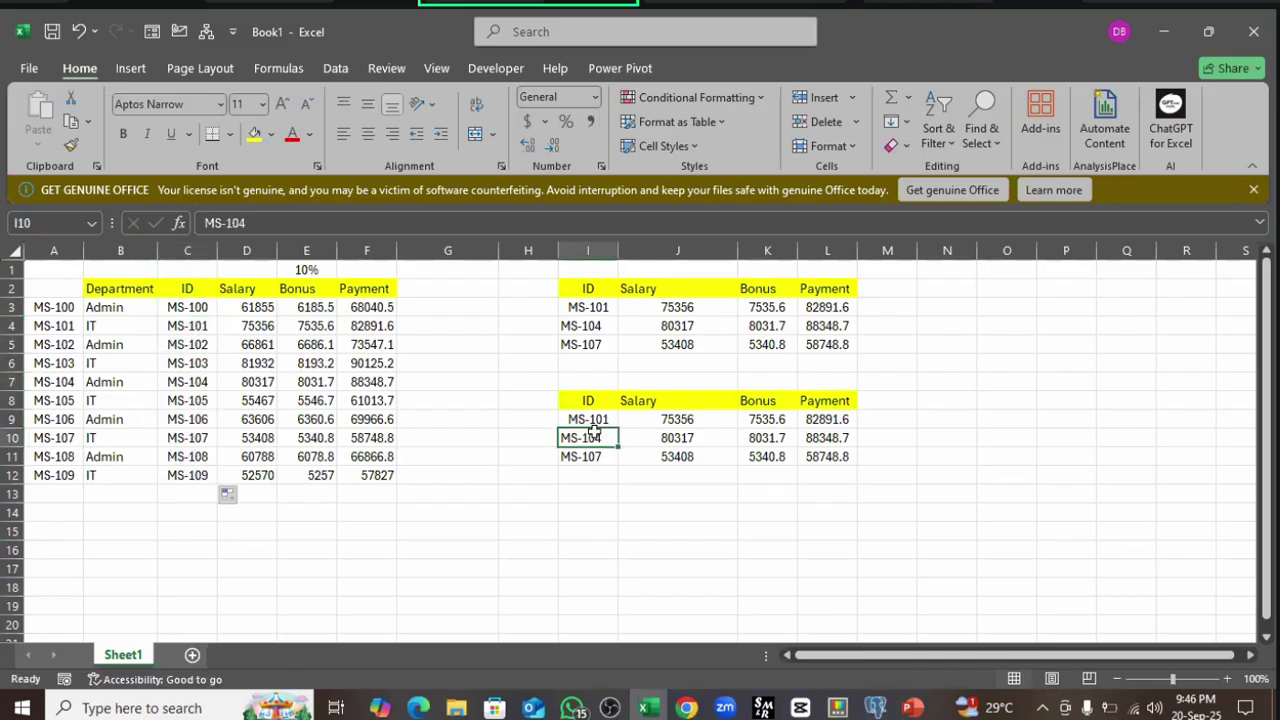
pyautogui.click(594, 419)
pyautogui.press('Right')
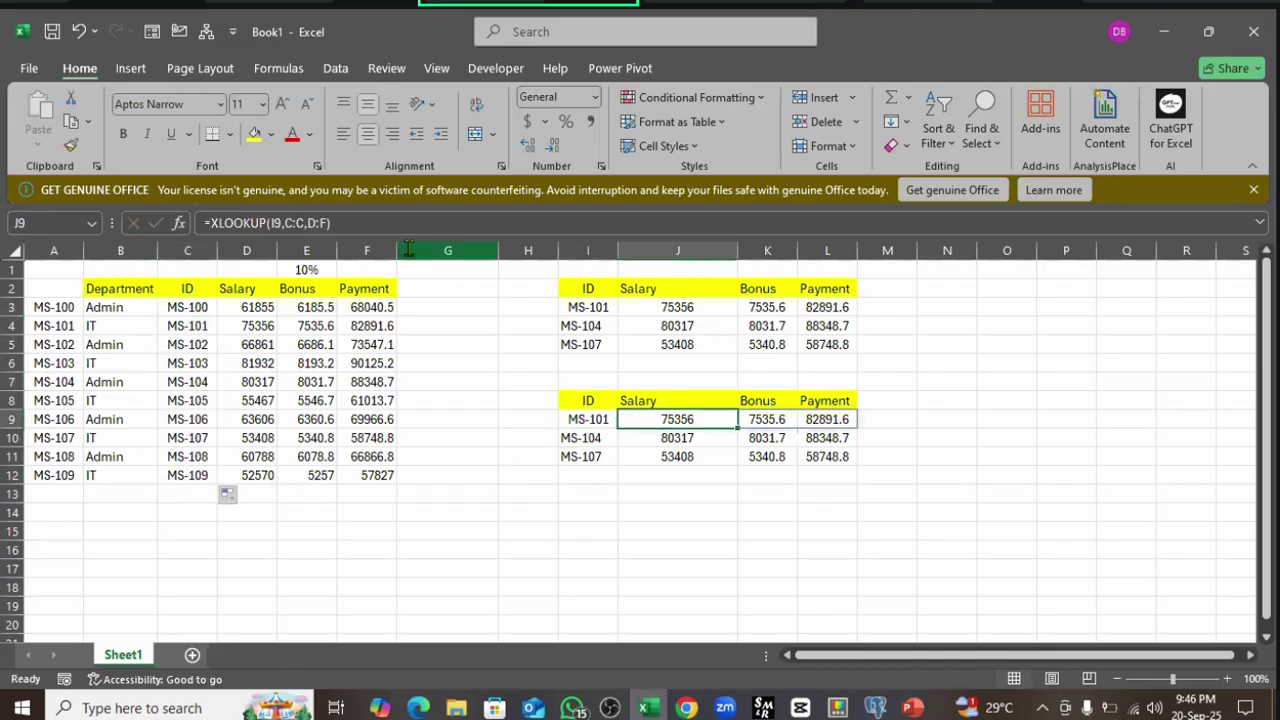
pyautogui.click(406, 223)
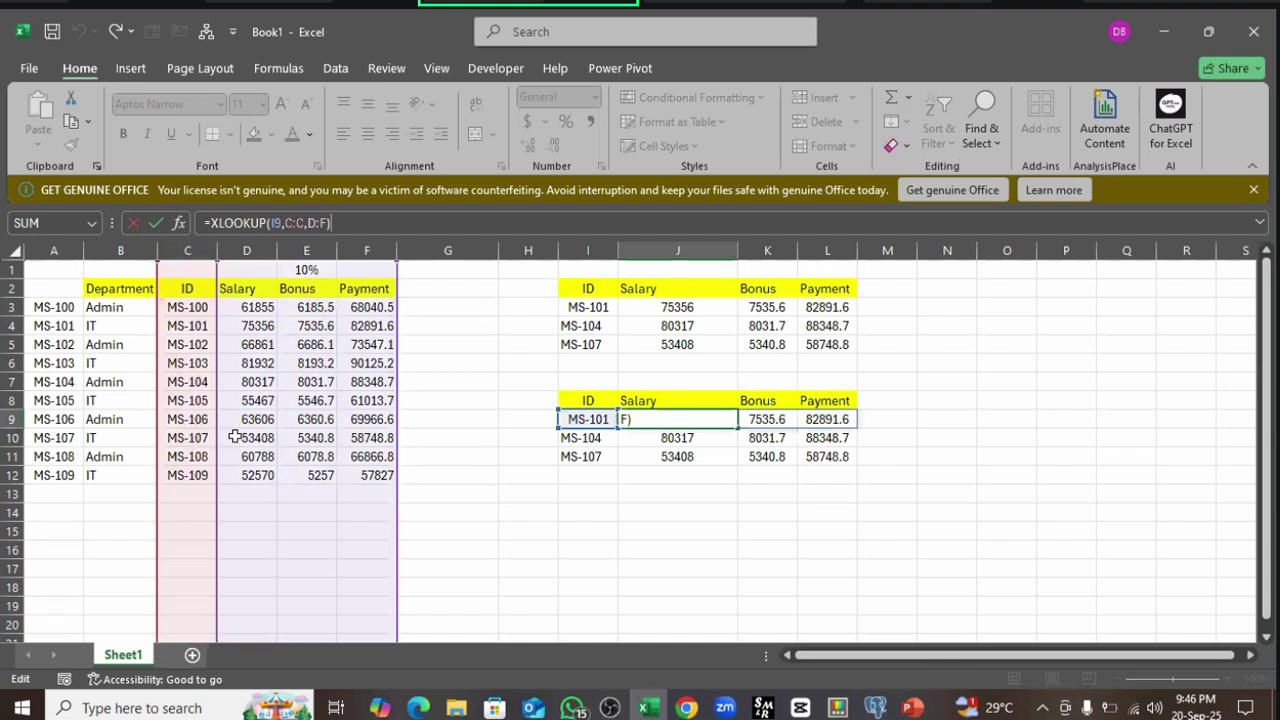
pyautogui.hotkey('ctrl', 'Return')
# - Examine the cell references behind the source IDs in C3:C7, leaving them unedited, and dismiss the chat notification
pyautogui.click(177, 308)
pyautogui.click(180, 362)
pyautogui.click(177, 326)
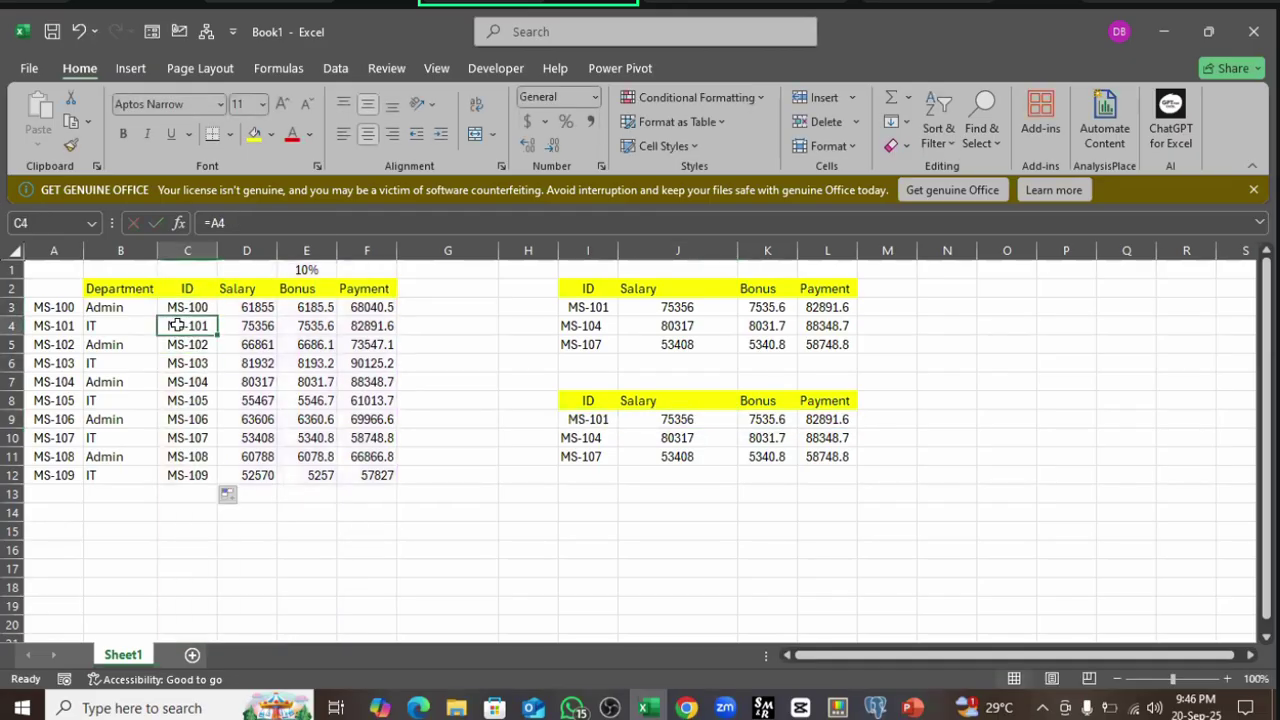
pyautogui.click(180, 305)
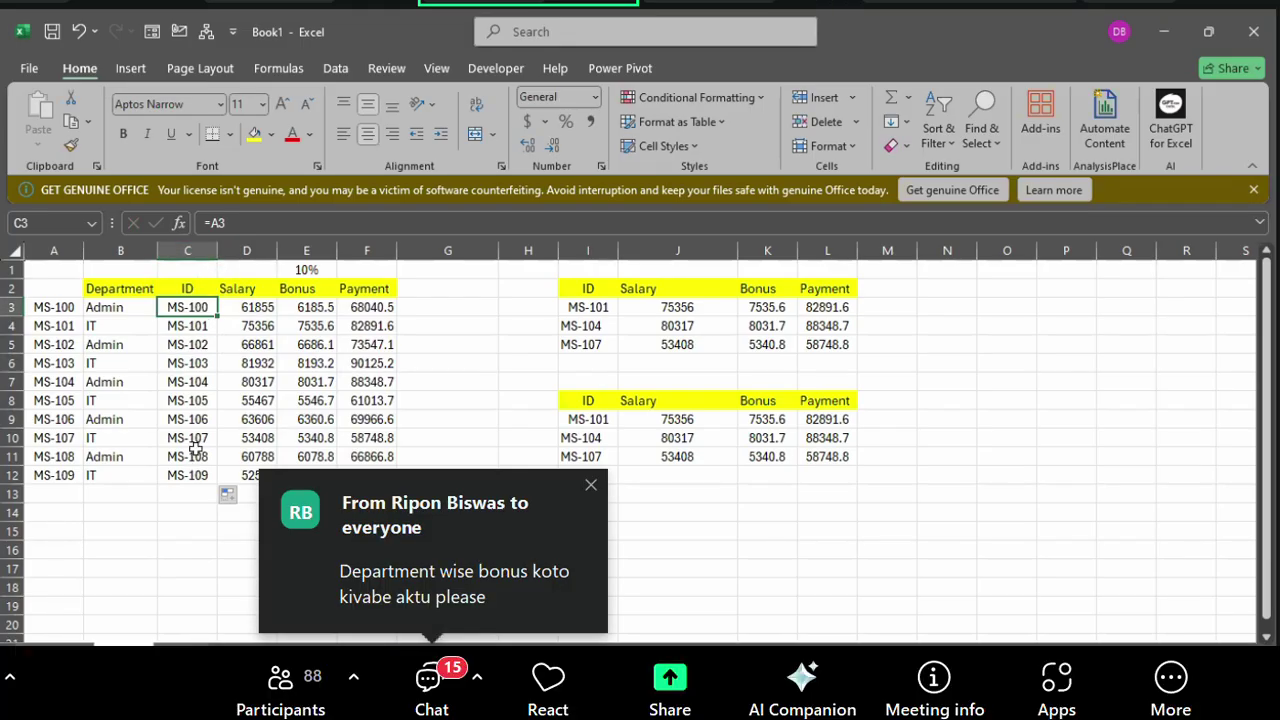
pyautogui.doubleClick(187, 327)
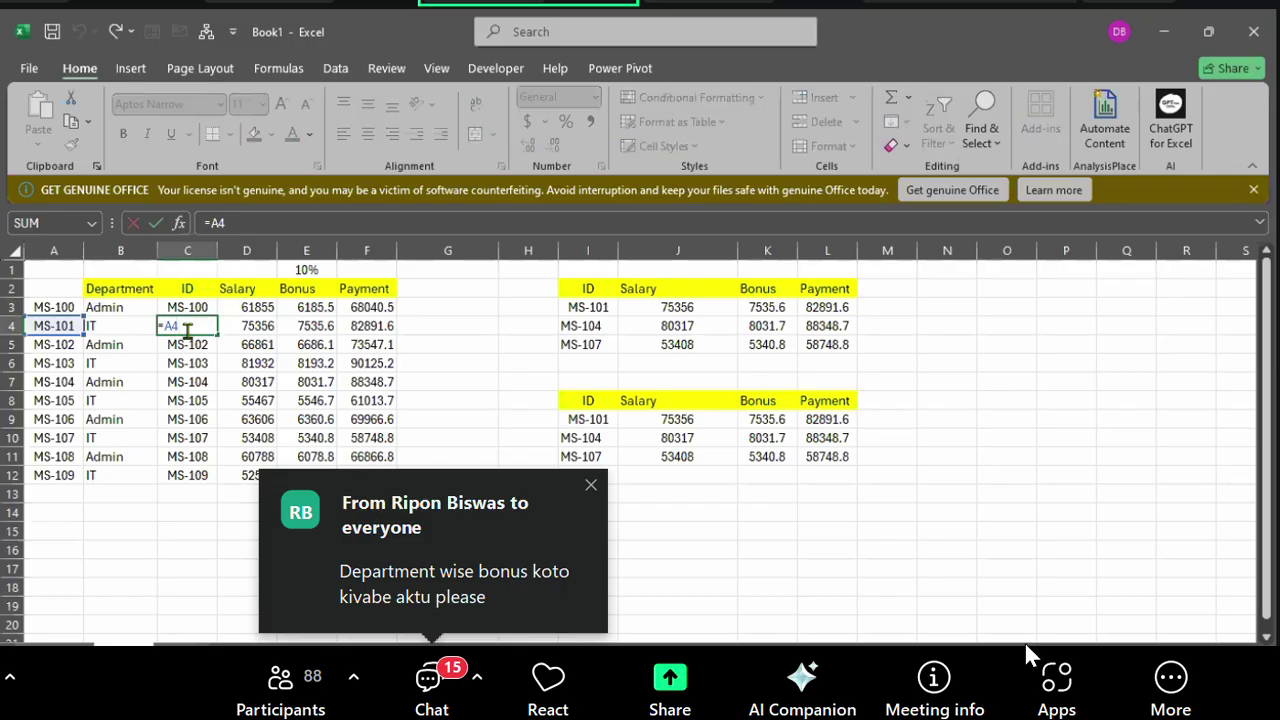
pyautogui.press('Escape')
pyautogui.click(592, 488)
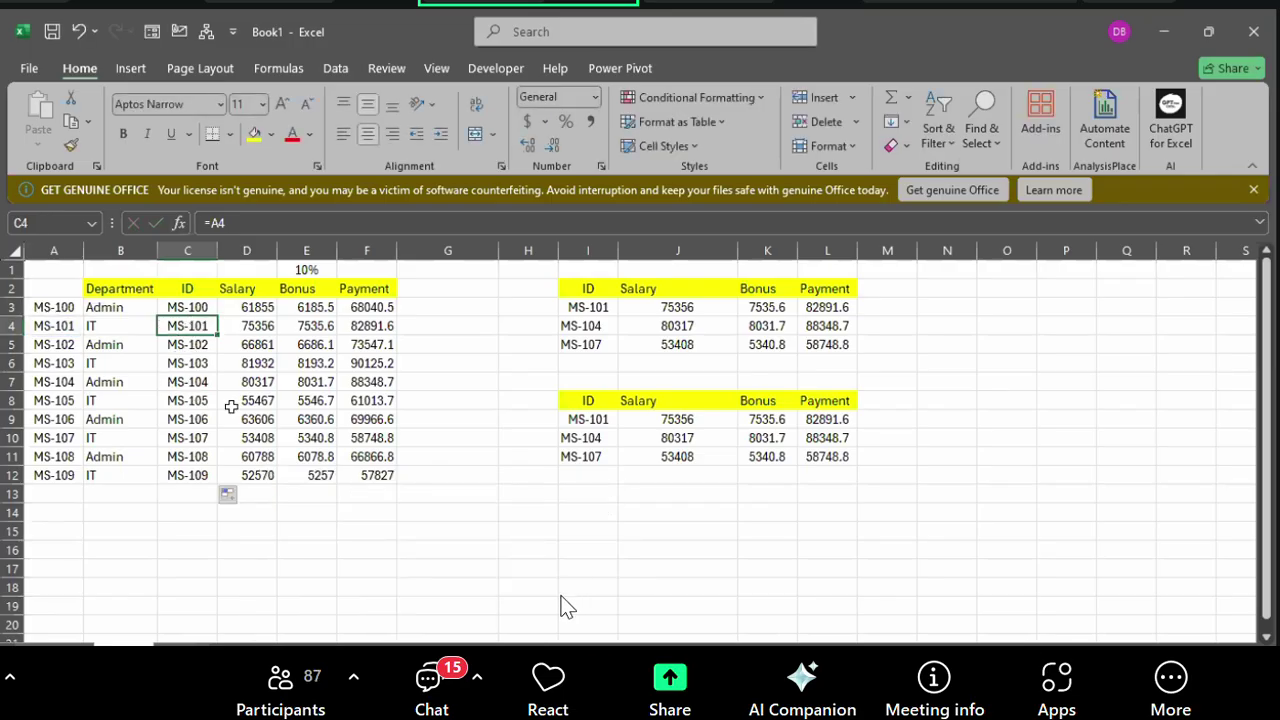
pyautogui.press('Down')
pyautogui.press('Down')
pyautogui.press('Down')
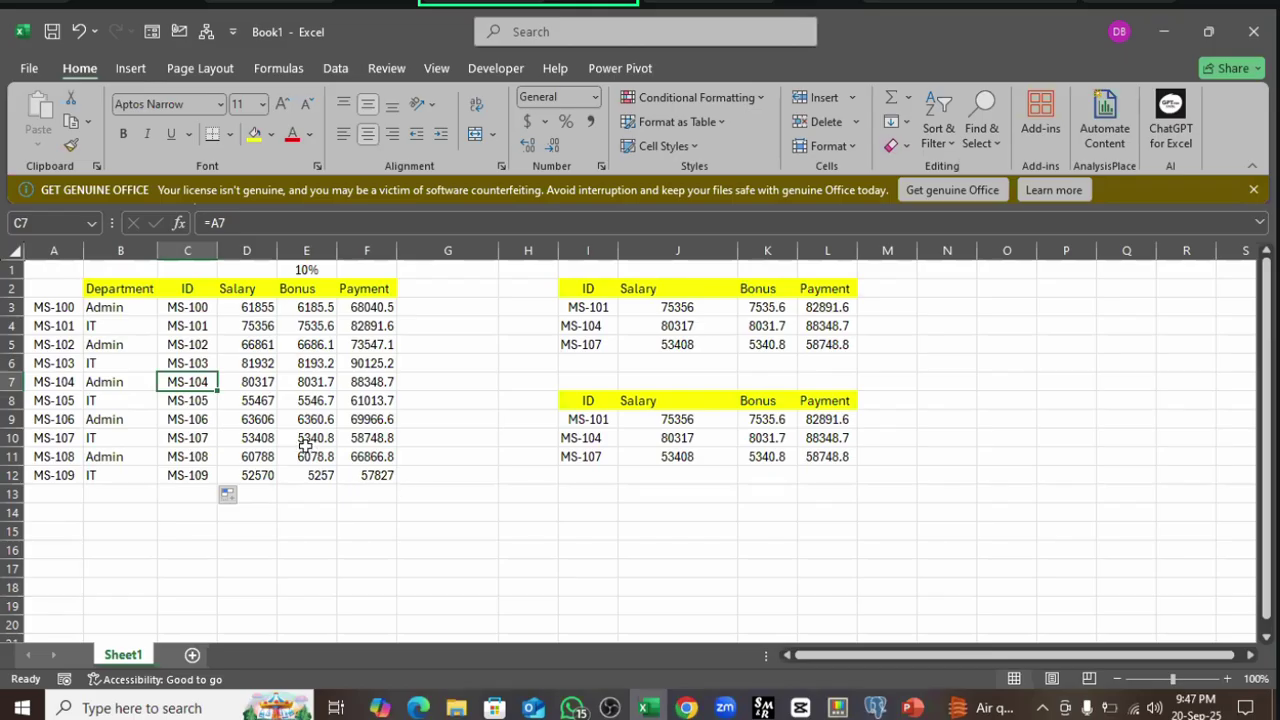
# - Try pasting the IDs from C3:C12 as values starting at G4, and undo the paste
pyautogui.click(194, 308)
pyautogui.moveTo(187, 308); pyautogui.dragTo(187, 475)
pyautogui.click(180, 363)
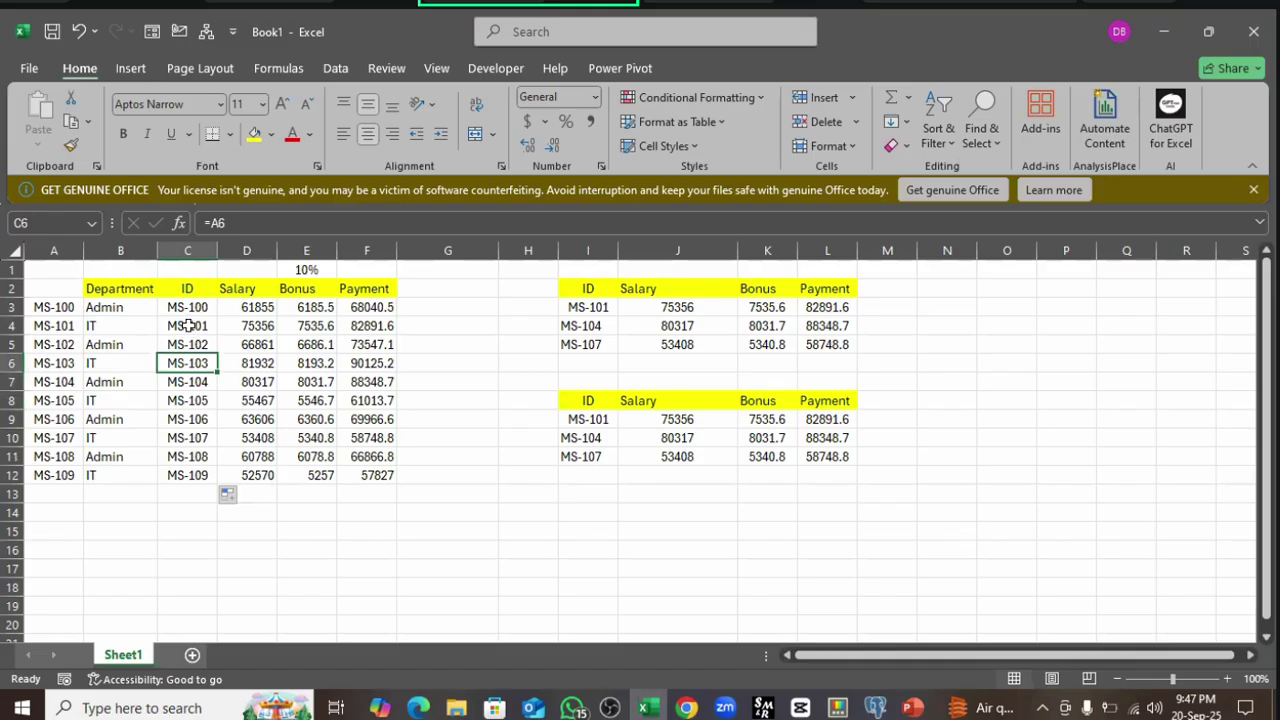
pyautogui.moveTo(187, 307); pyautogui.dragTo(188, 478)
pyautogui.hotkey('ctrl', 'c')
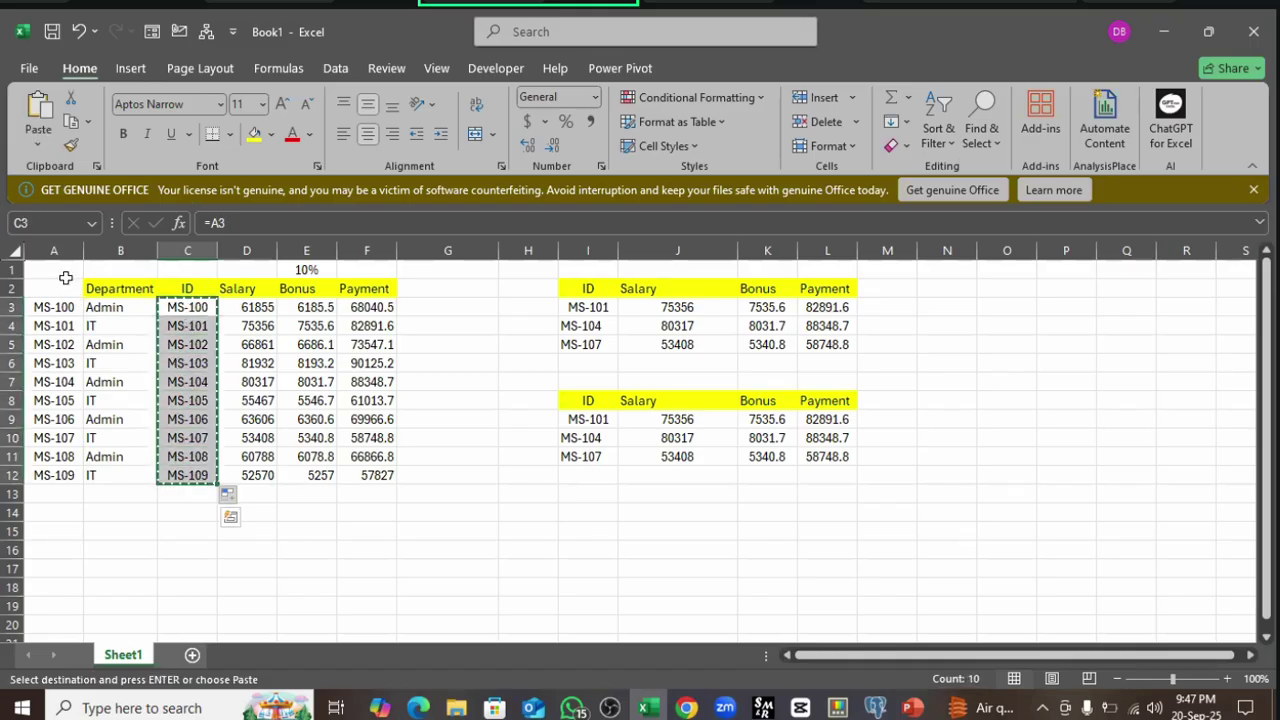
pyautogui.click(462, 322)
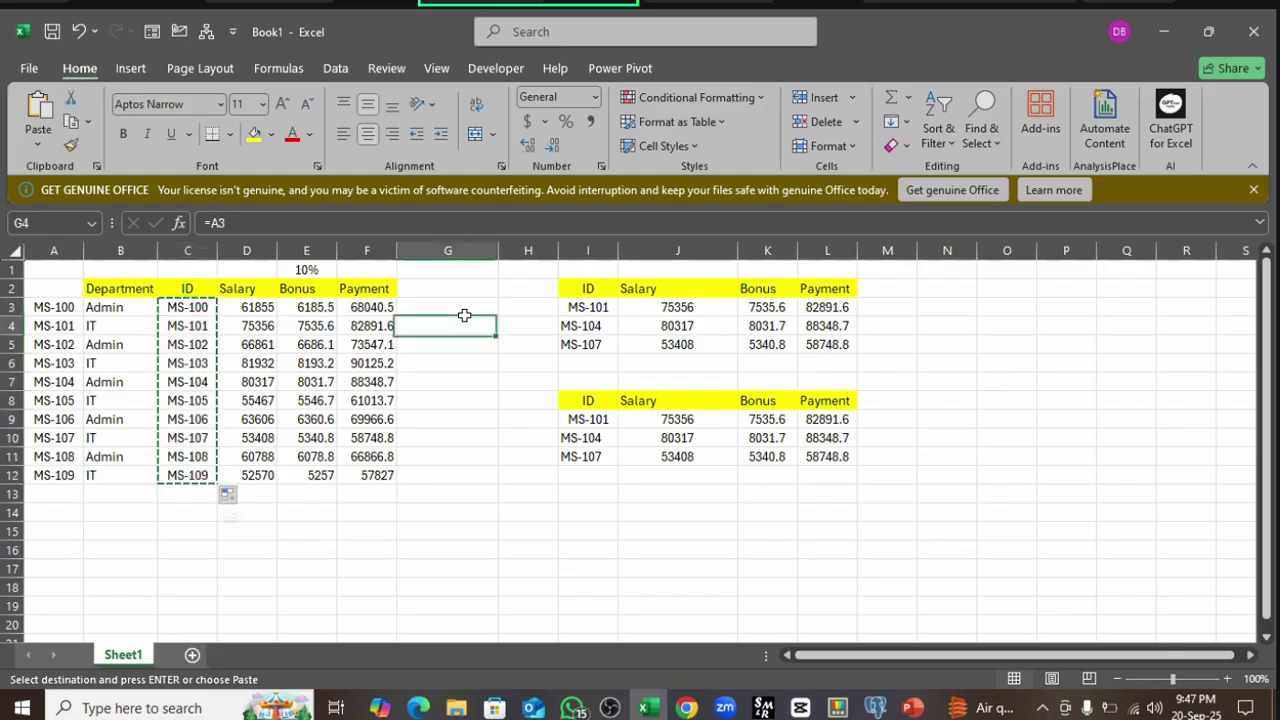
pyautogui.rightClick(463, 322)
pyautogui.click(545, 260)
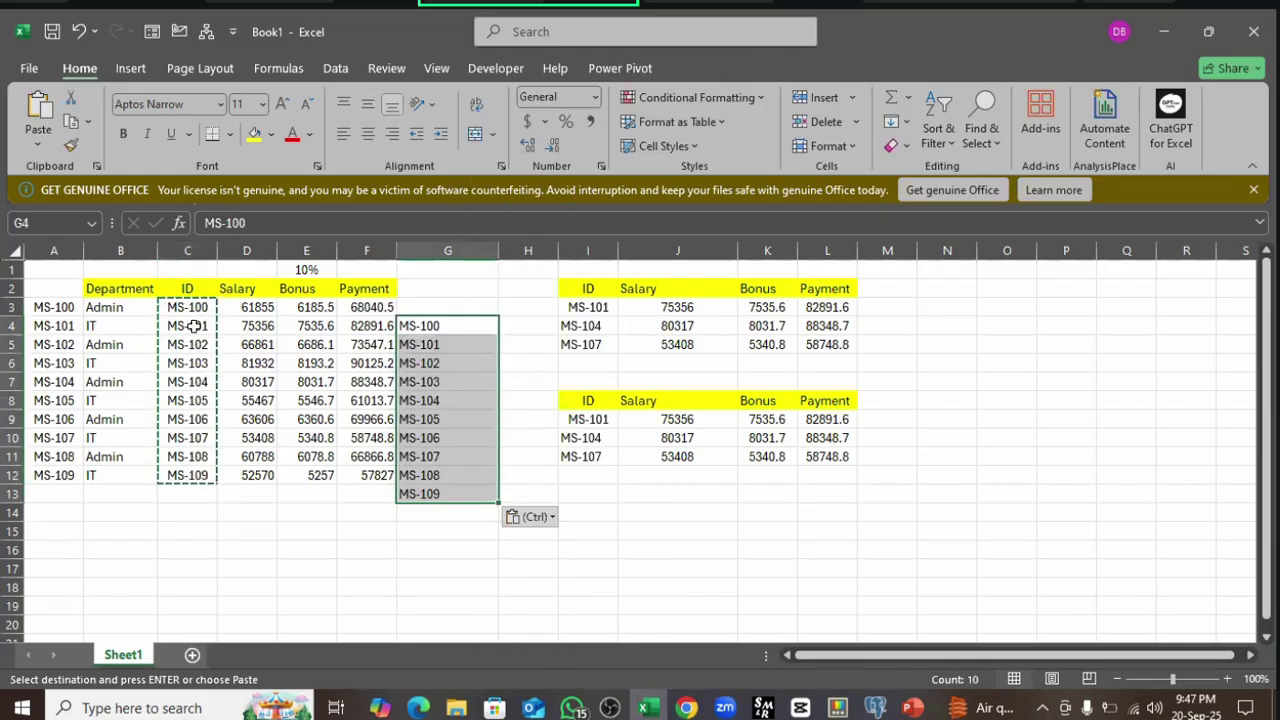
pyautogui.moveTo(187, 307); pyautogui.dragTo(187, 475)
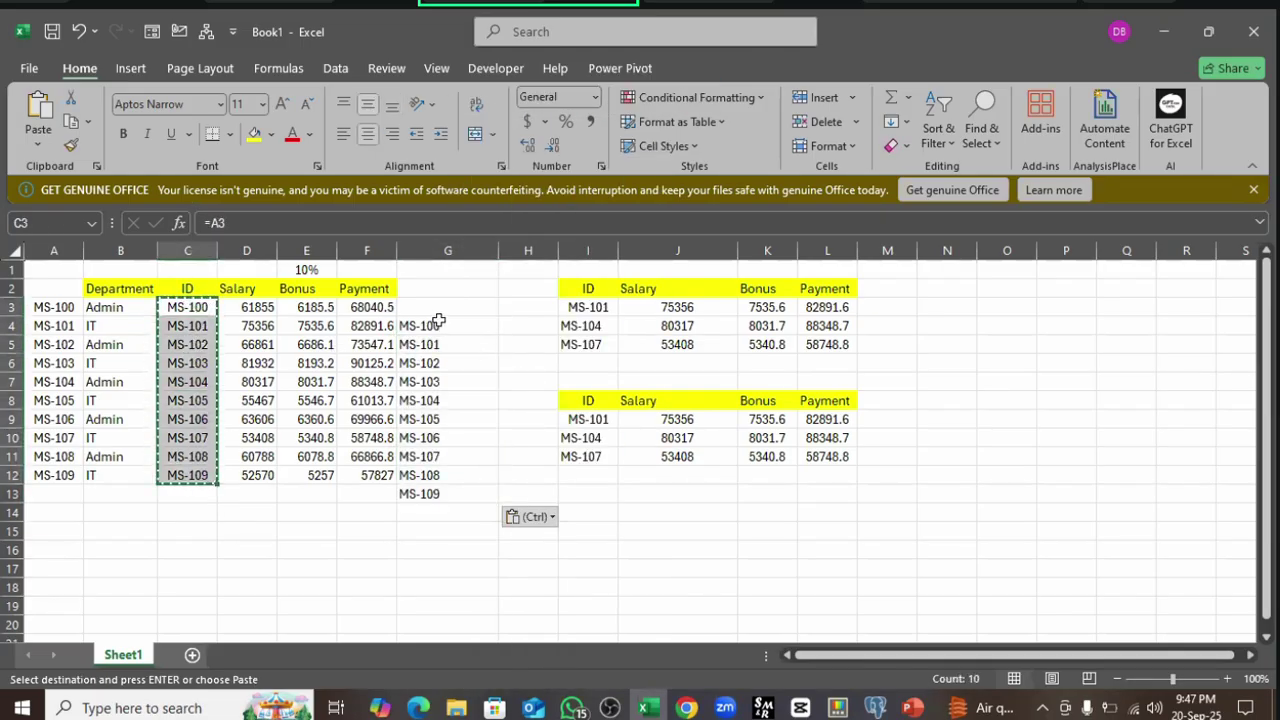
pyautogui.hotkey('ctrl', 'z')
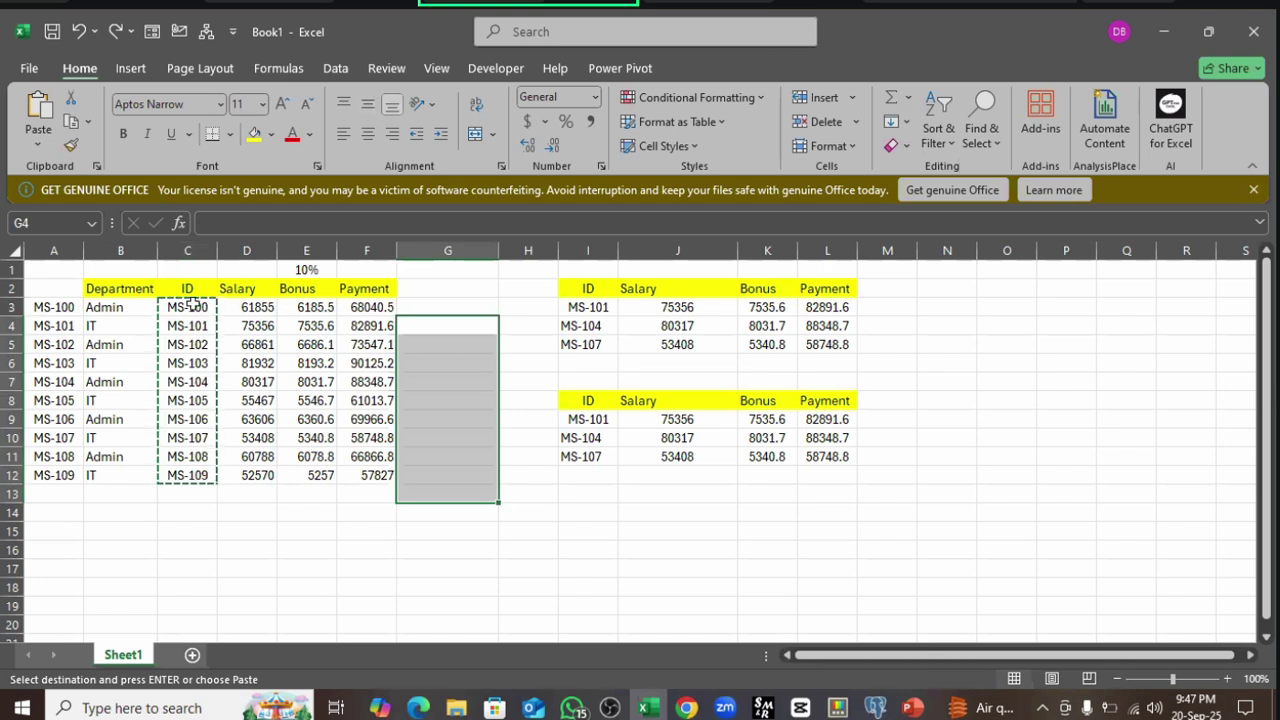
# - Cancel the pending copy of C3:C12 and check the reference formulas in C4 and C5
pyautogui.moveTo(192, 305); pyautogui.dragTo(210, 472)
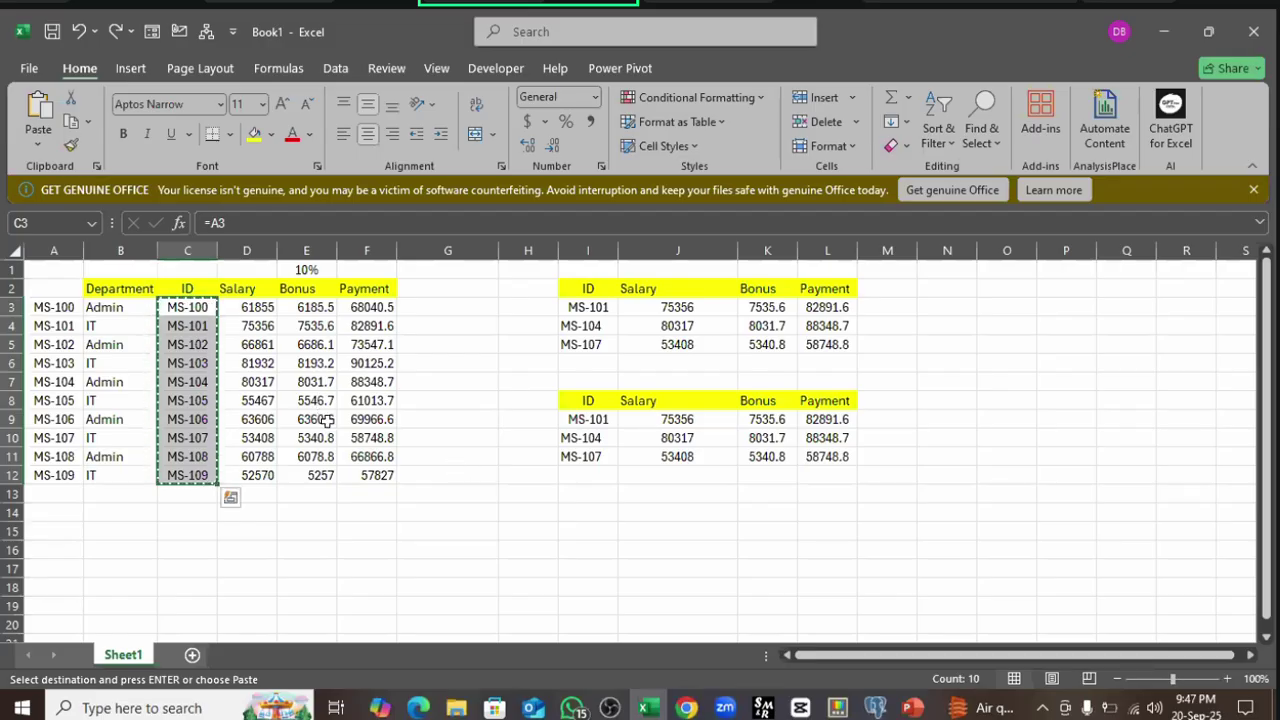
pyautogui.click(184, 326)
pyautogui.press('Escape')
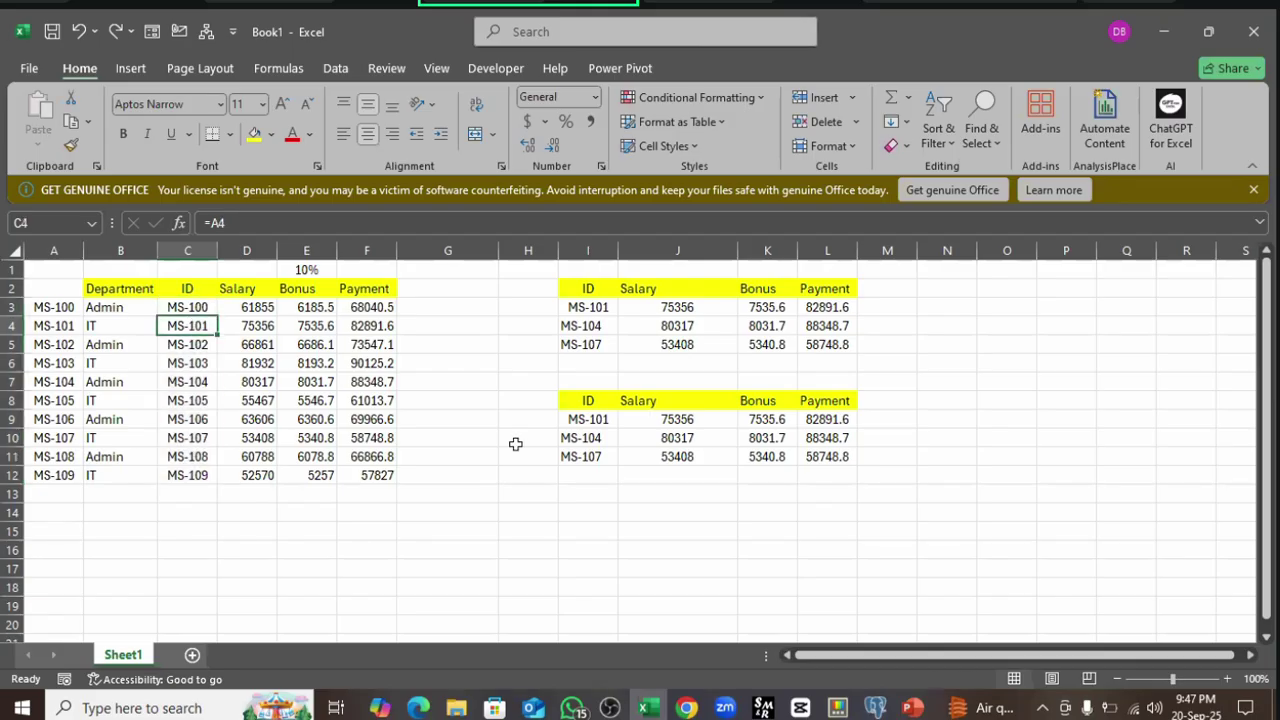
pyautogui.click(197, 346)
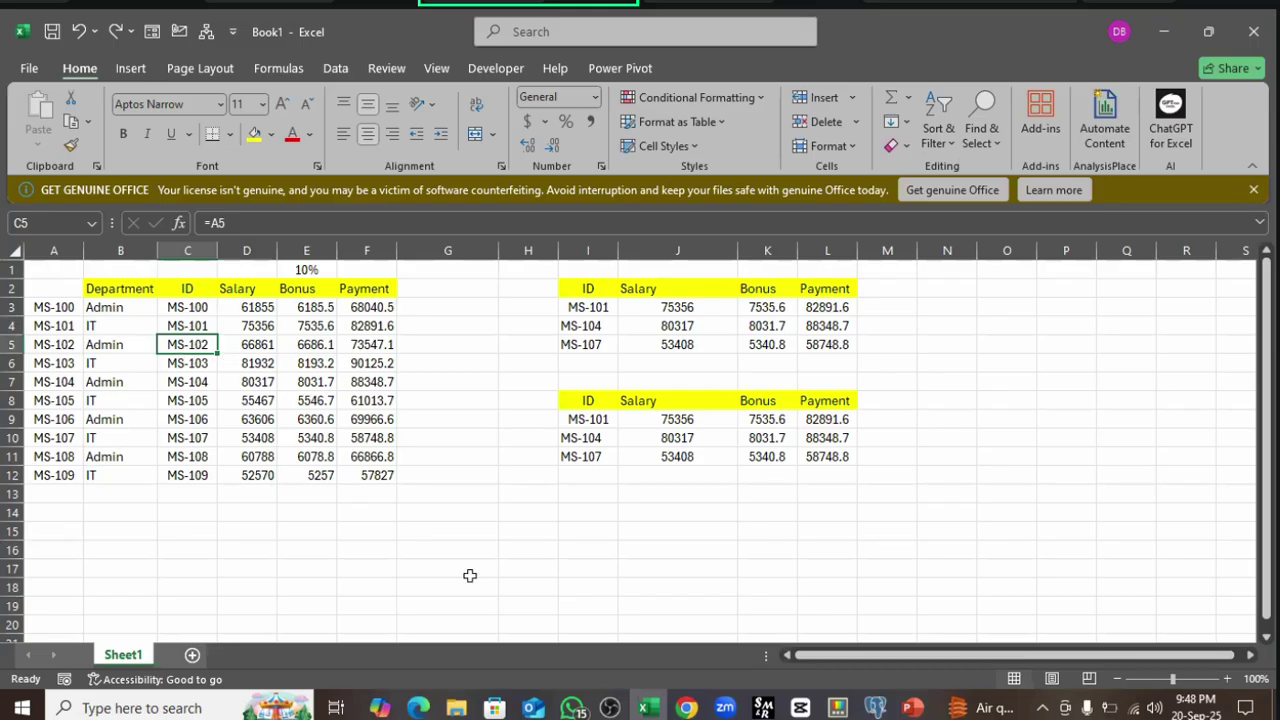
pyautogui.click(470, 515)
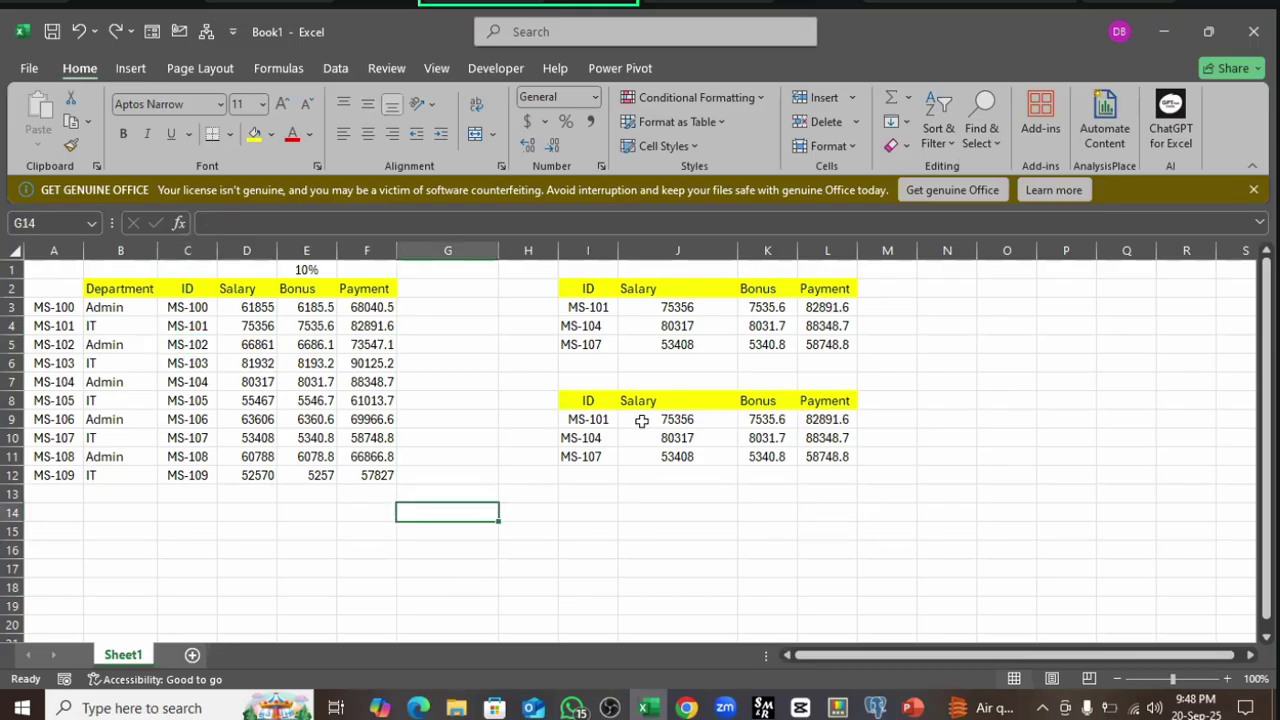
# - Review the second lookup table in I9:L11, comparing its IDs with the returned salary, bonus and payment columns
pyautogui.moveTo(600, 419); pyautogui.dragTo(829, 457)
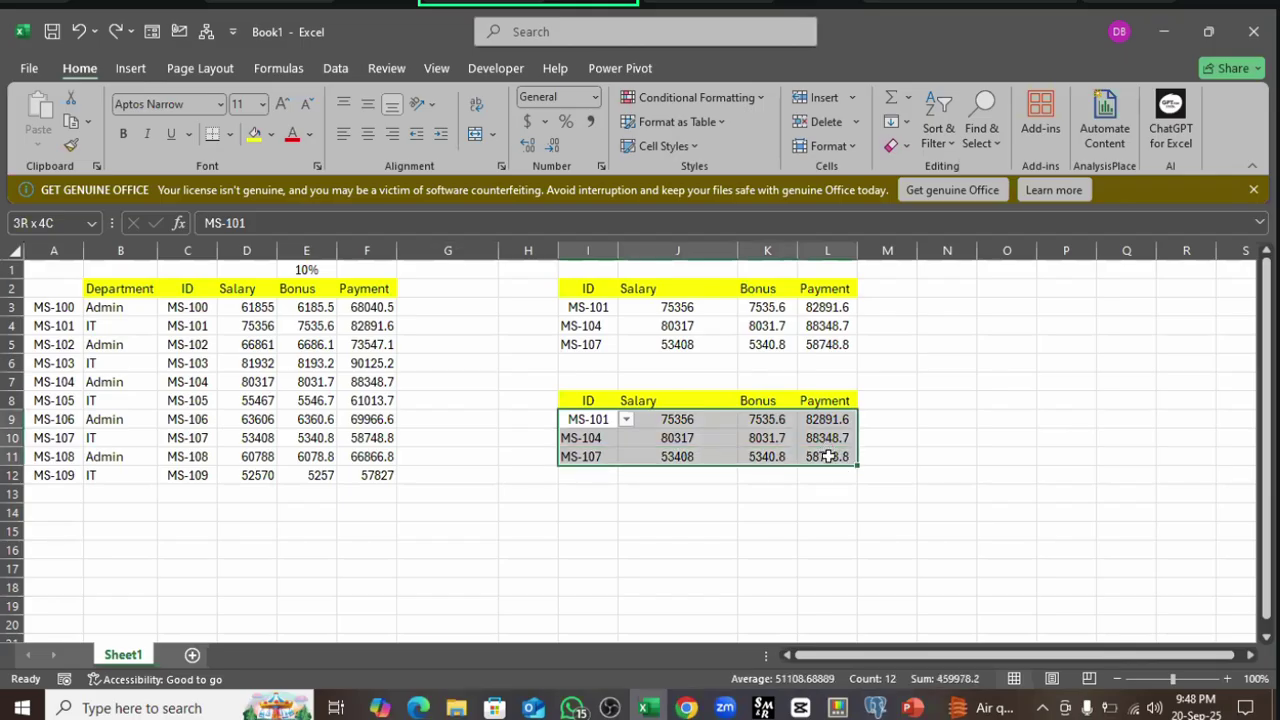
pyautogui.moveTo(680, 438); pyautogui.dragTo(684, 453)
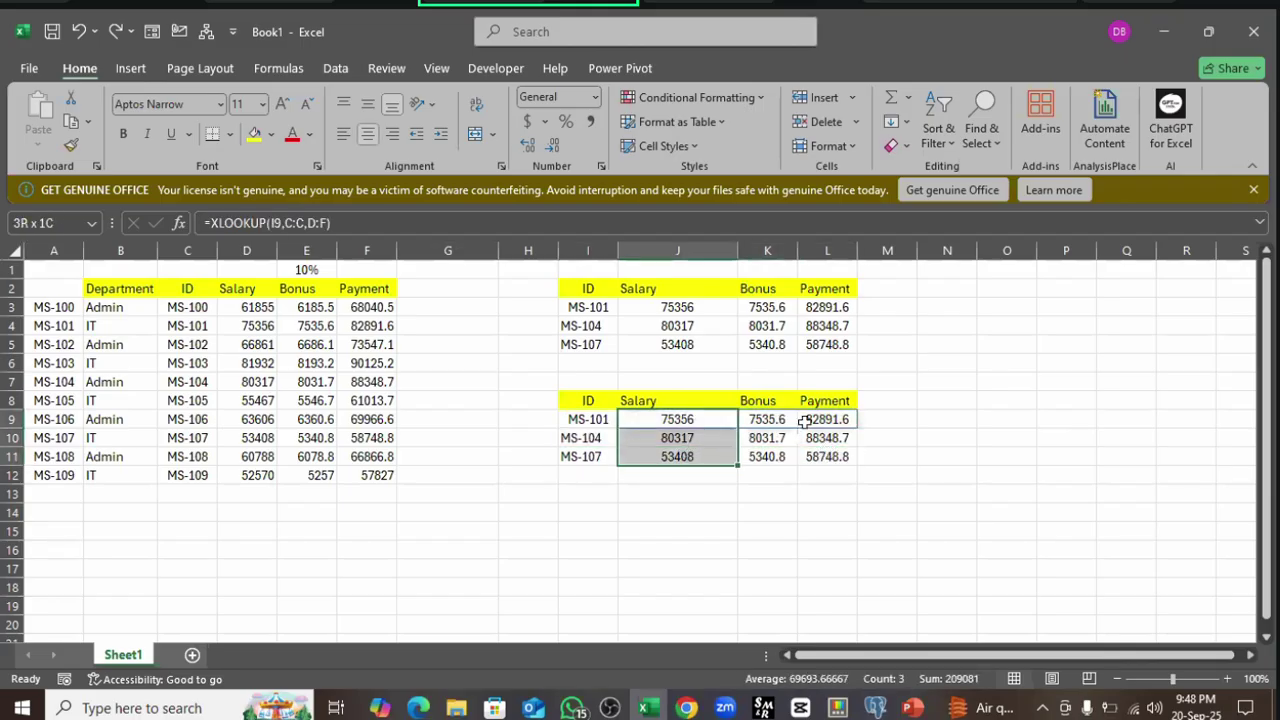
pyautogui.moveTo(780, 419); pyautogui.dragTo(828, 455)
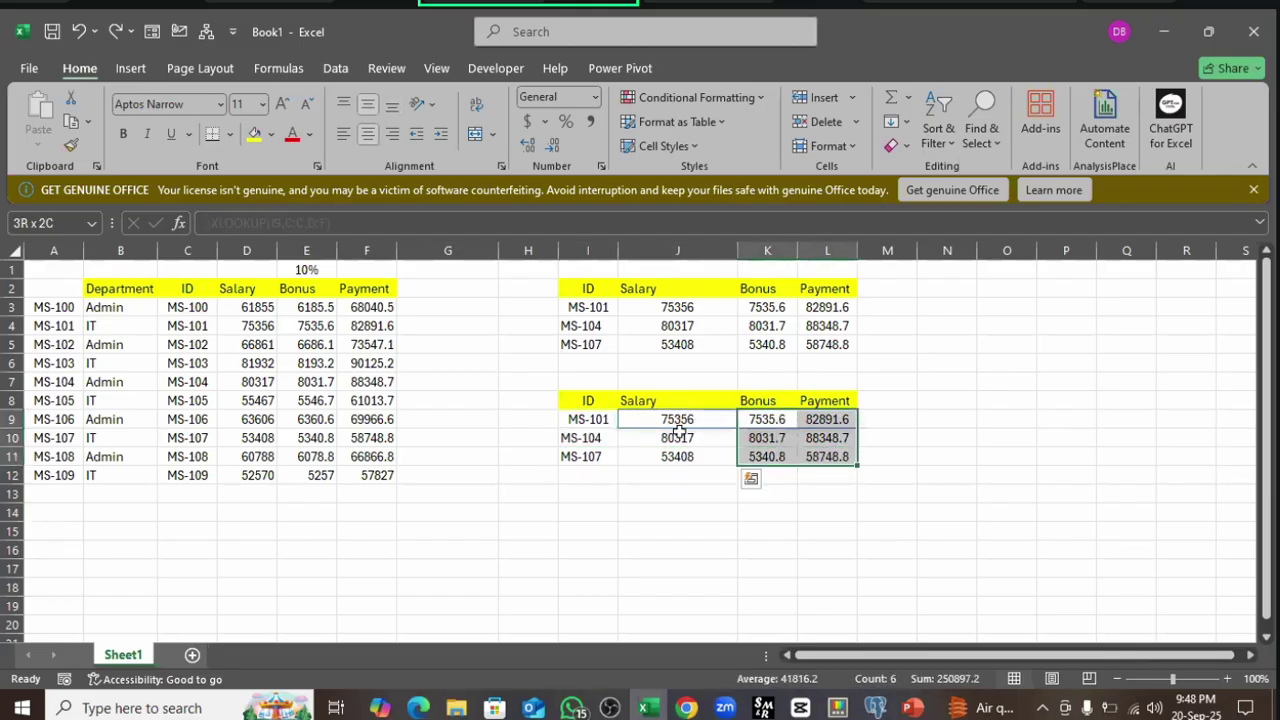
pyautogui.moveTo(588, 420); pyautogui.dragTo(588, 455)
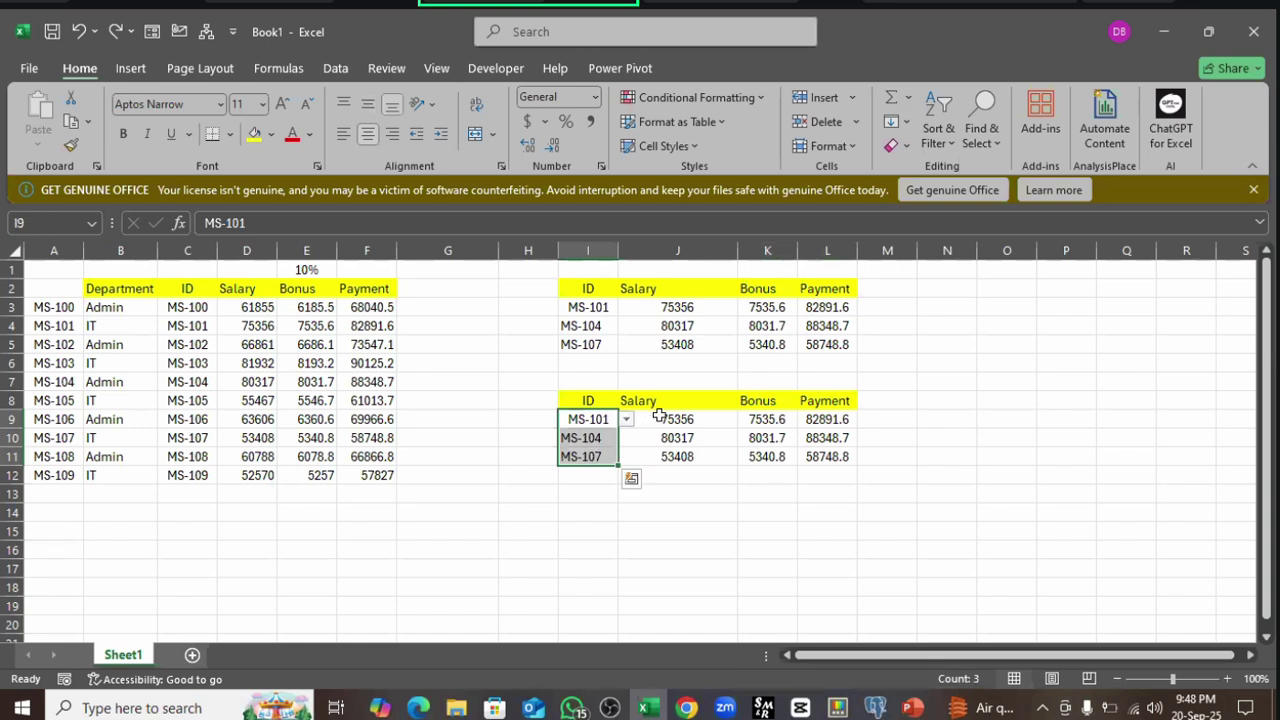
pyautogui.moveTo(675, 420); pyautogui.dragTo(840, 455)
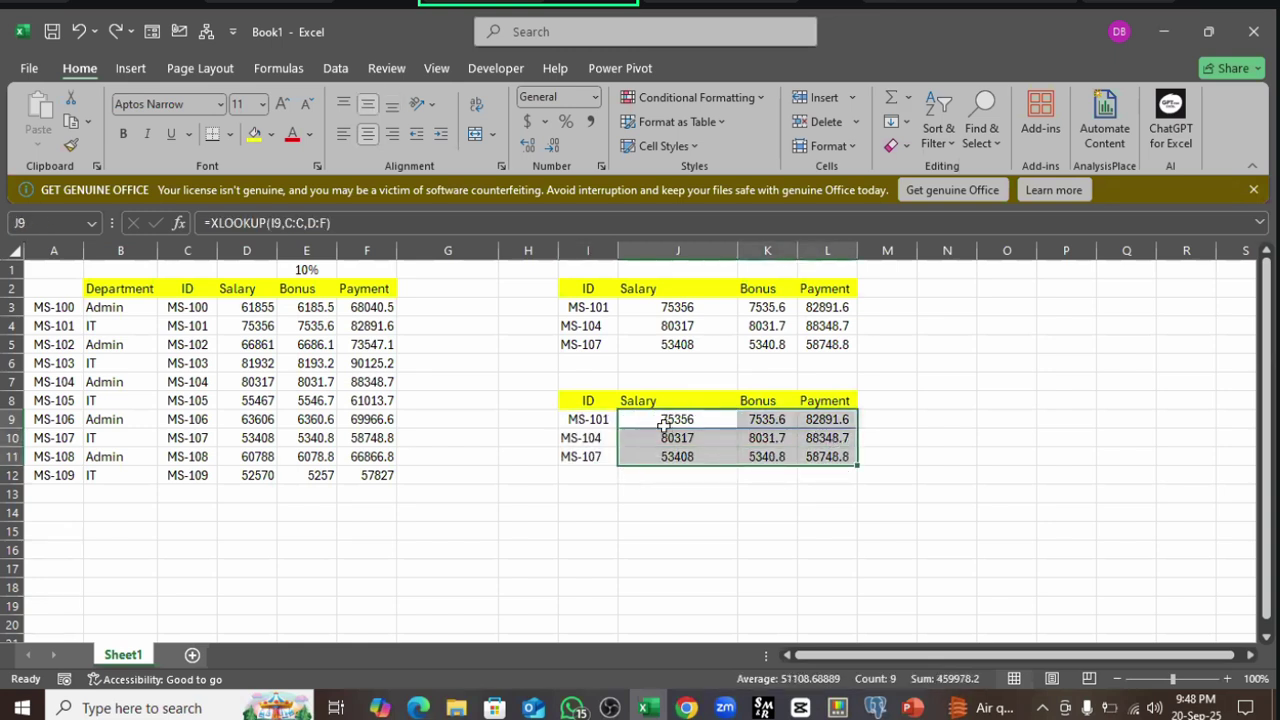
pyautogui.moveTo(580, 419); pyautogui.dragTo(818, 458)
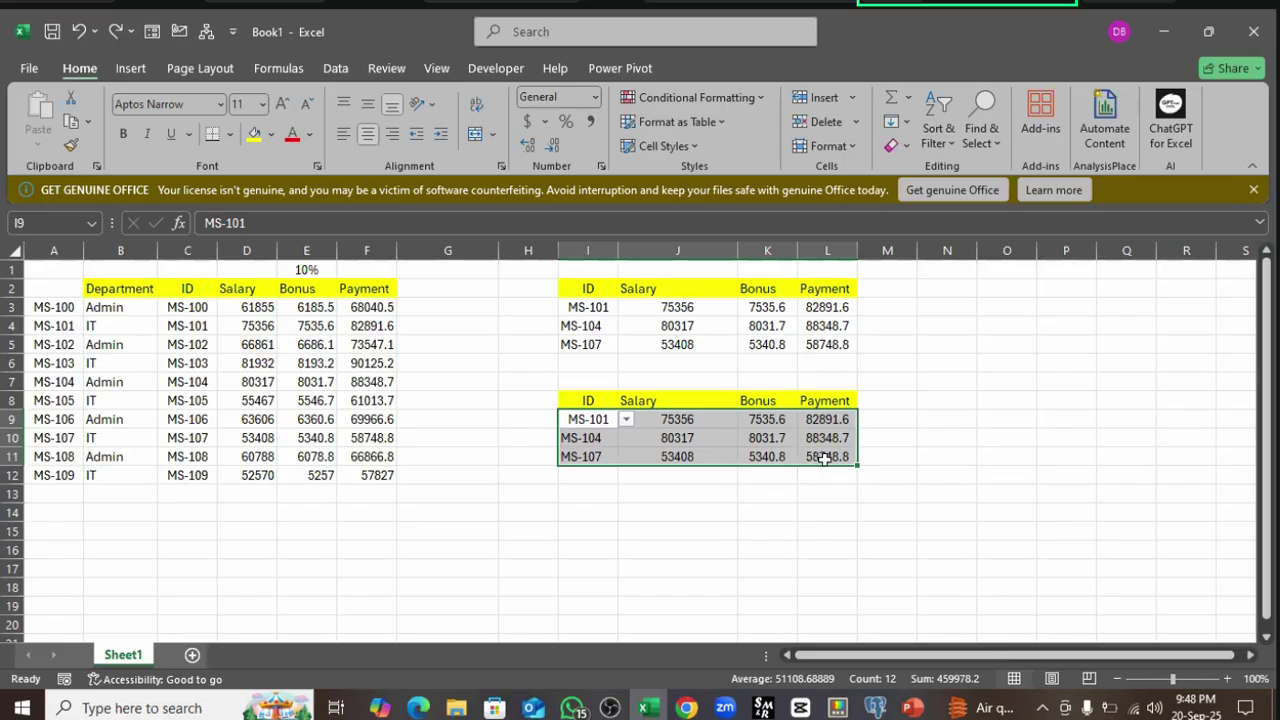
# - Examine the arguments of the XLOOKUP formula in J9, leaving it unedited
pyautogui.click(583, 419)
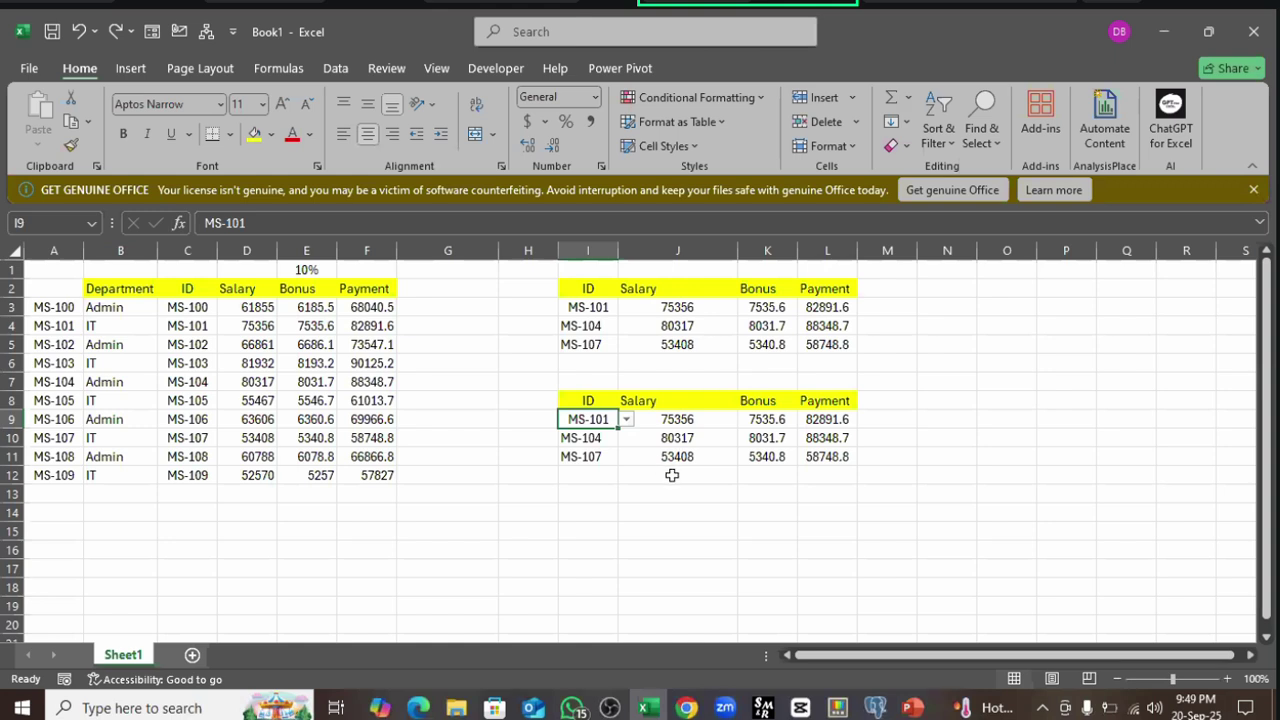
pyautogui.click(667, 421)
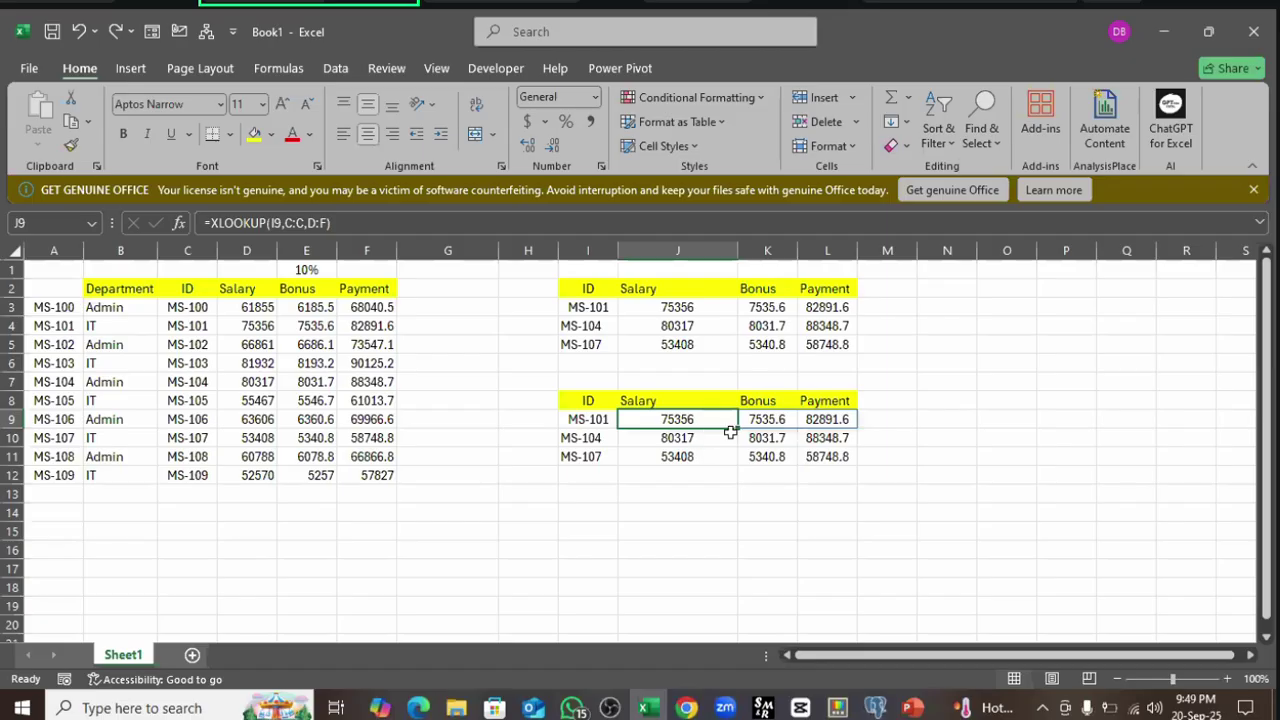
pyautogui.doubleClick(679, 414)
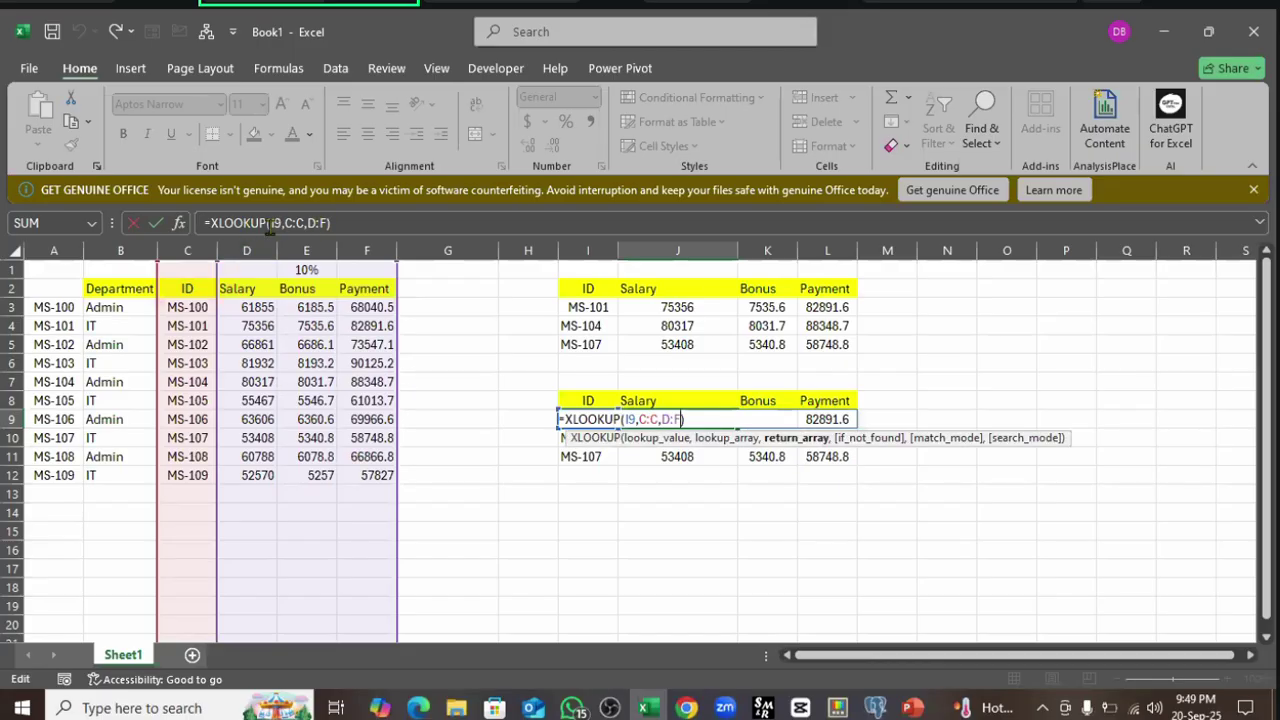
pyautogui.moveTo(270, 223); pyautogui.dragTo(333, 225)
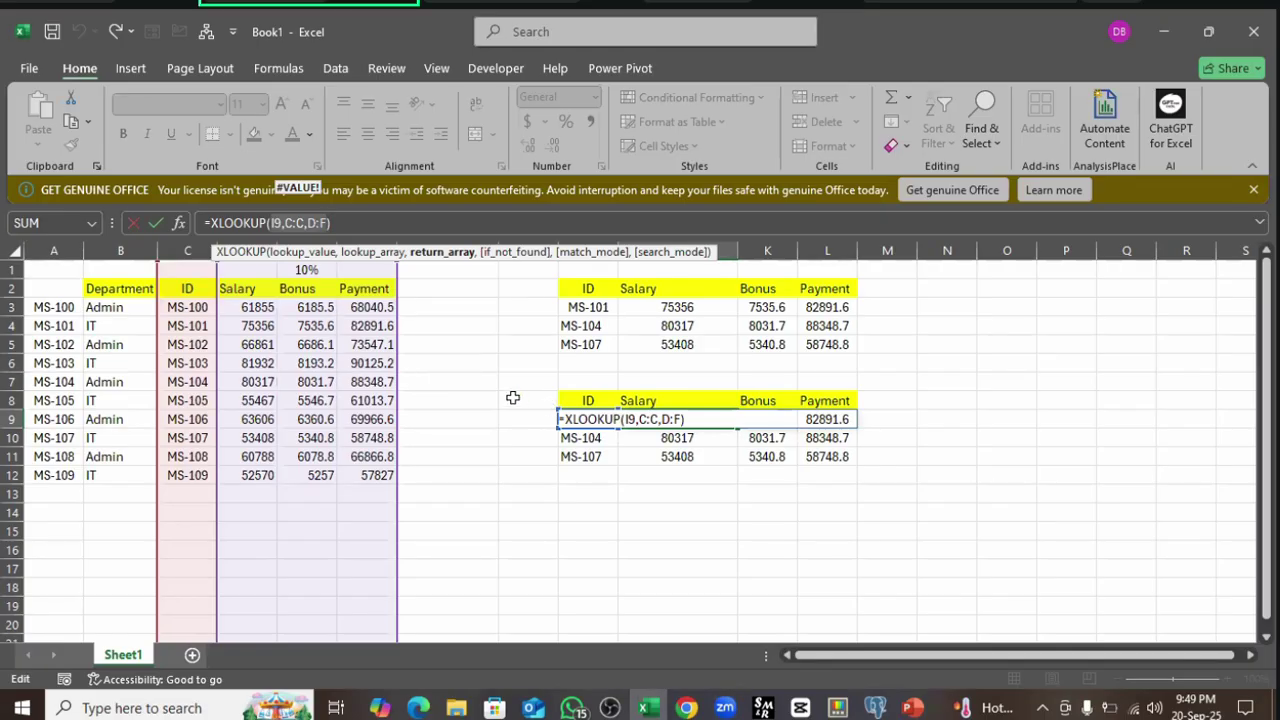
pyautogui.hotkey('ctrl', 'Return')
pyautogui.click(588, 514)
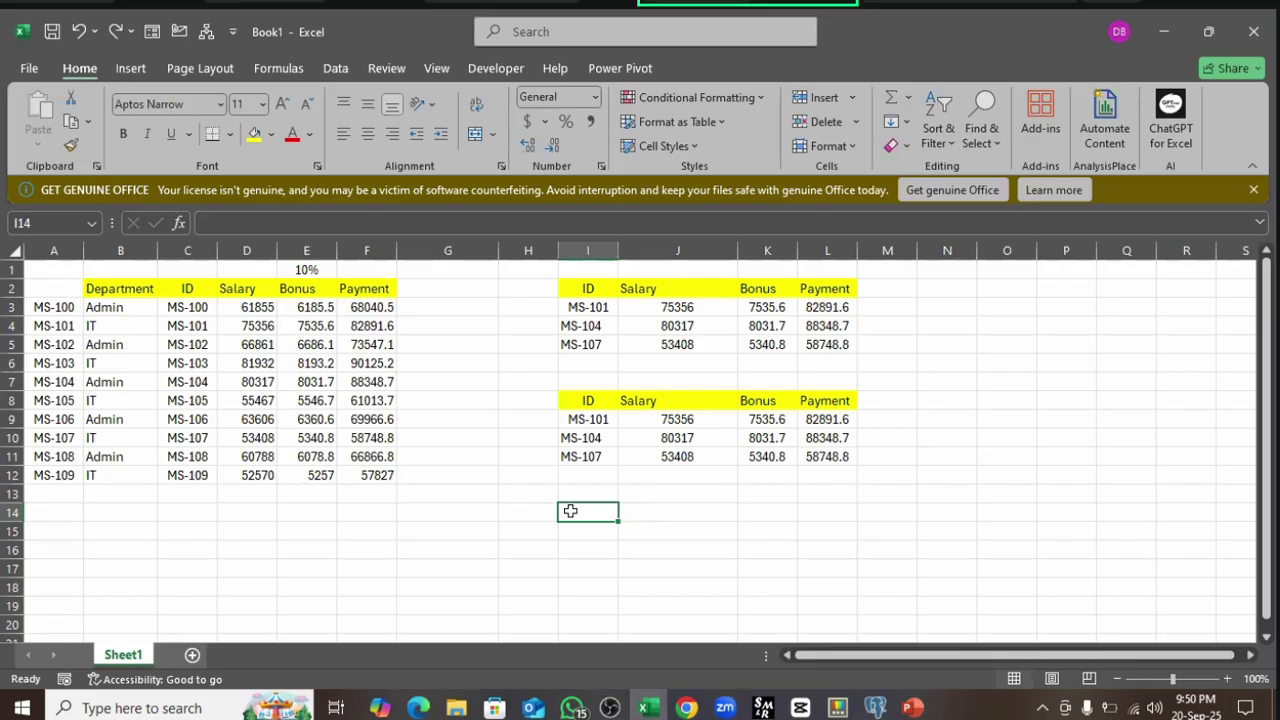
pyautogui.write('=')
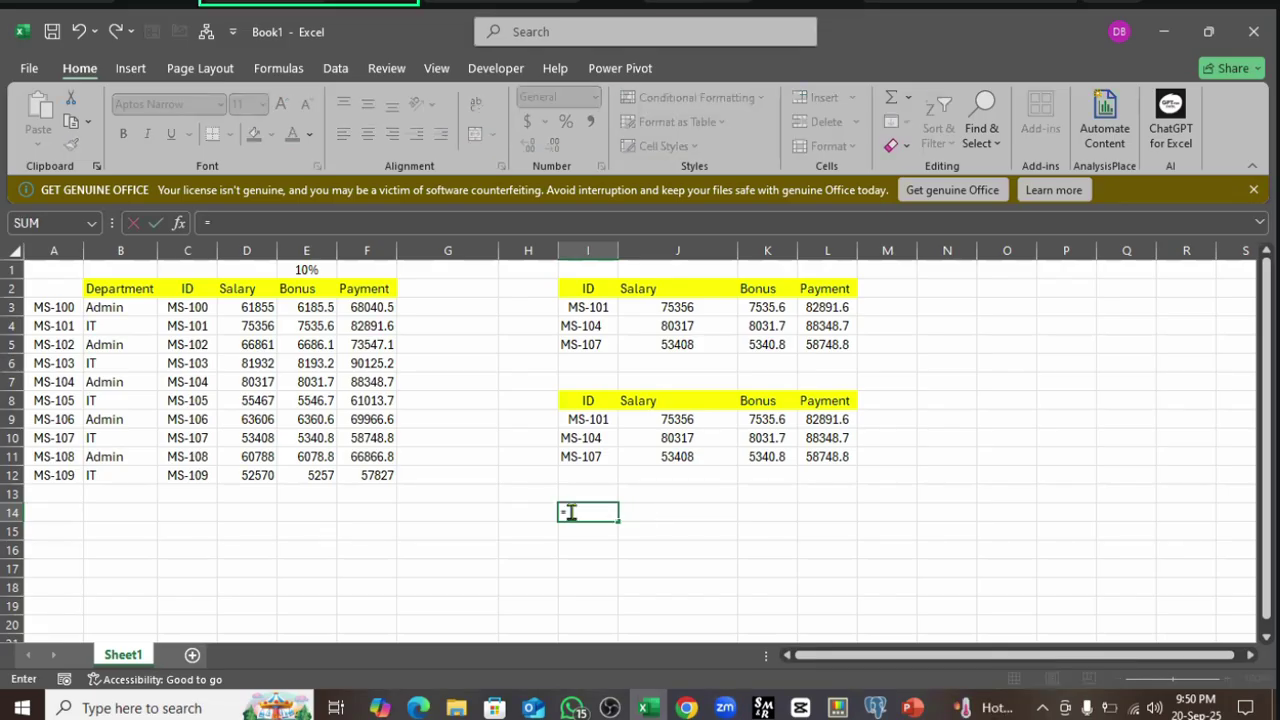
pyautogui.write('mac')
pyautogui.press('BackSpace')
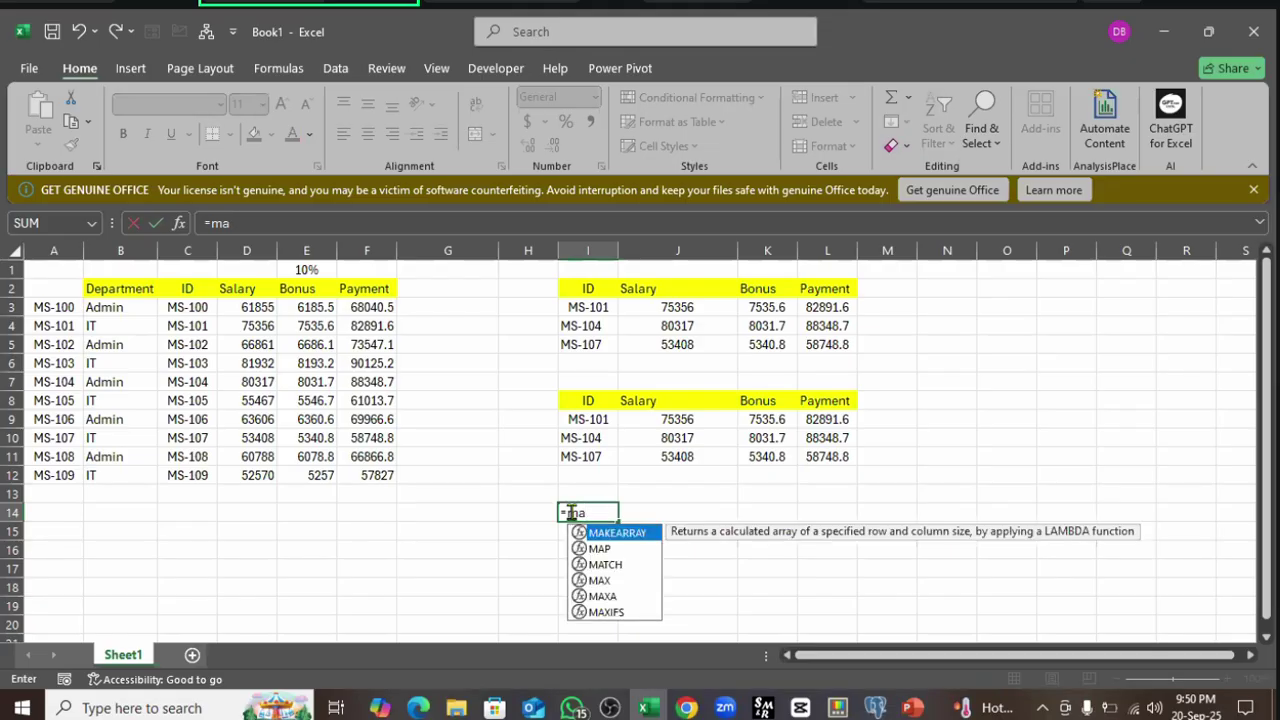
pyautogui.write('tc')
pyautogui.press('BackSpace')
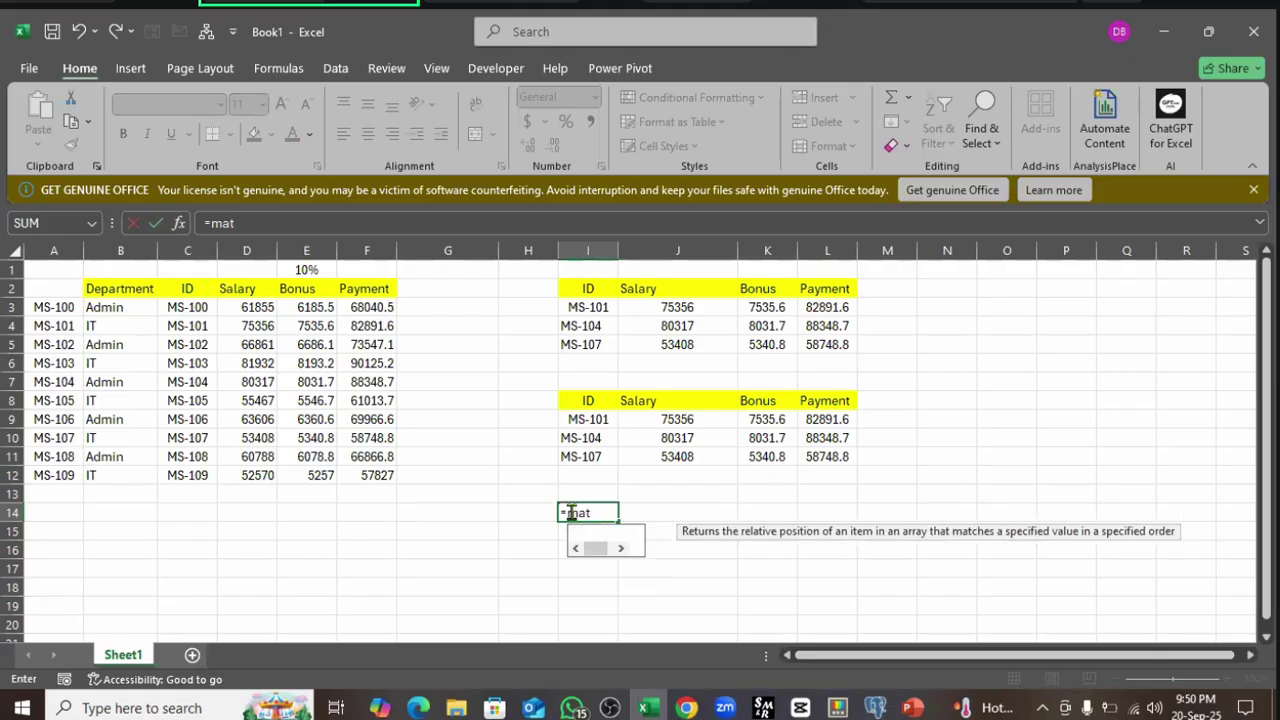
pyautogui.press('Tab')
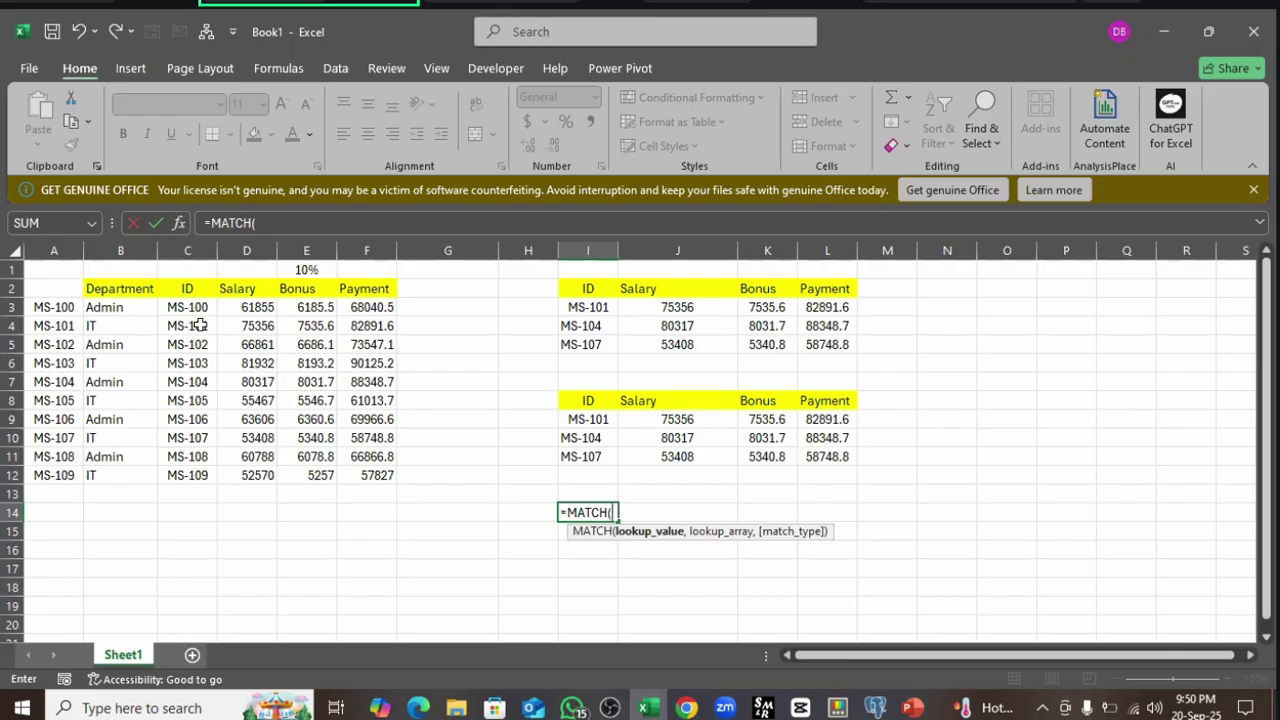
pyautogui.click(254, 309)
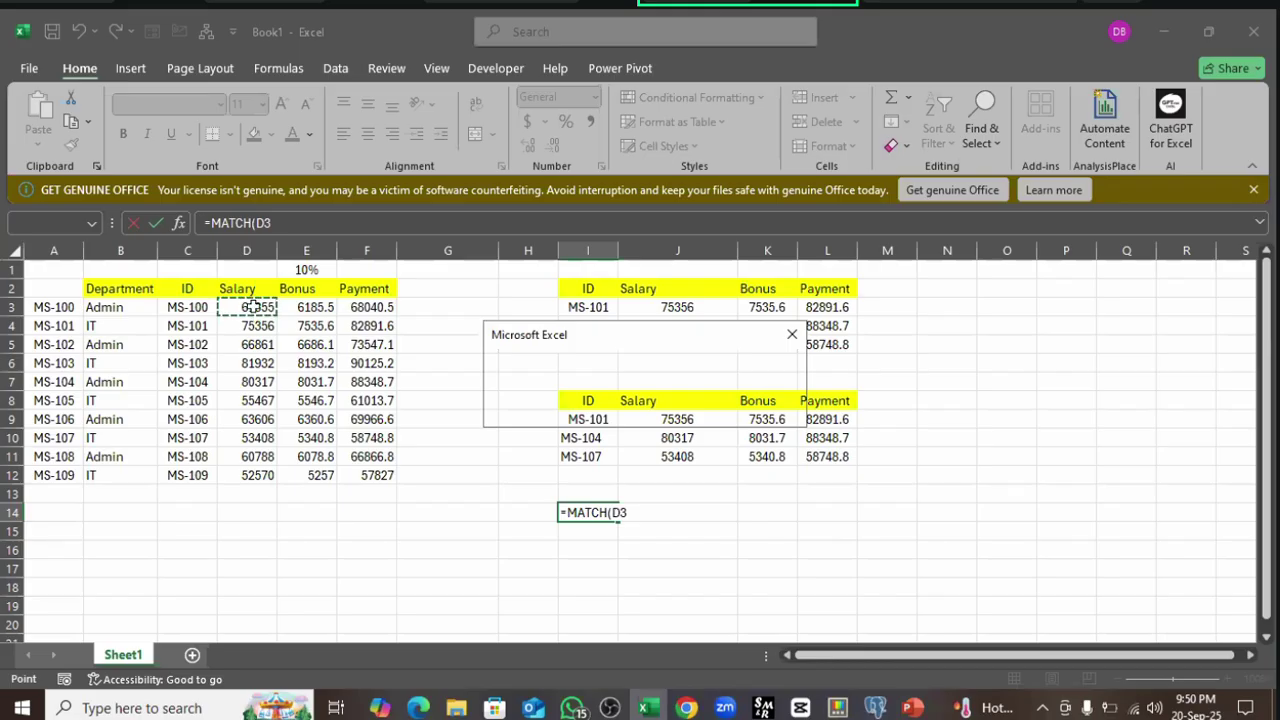
pyautogui.press('Return')
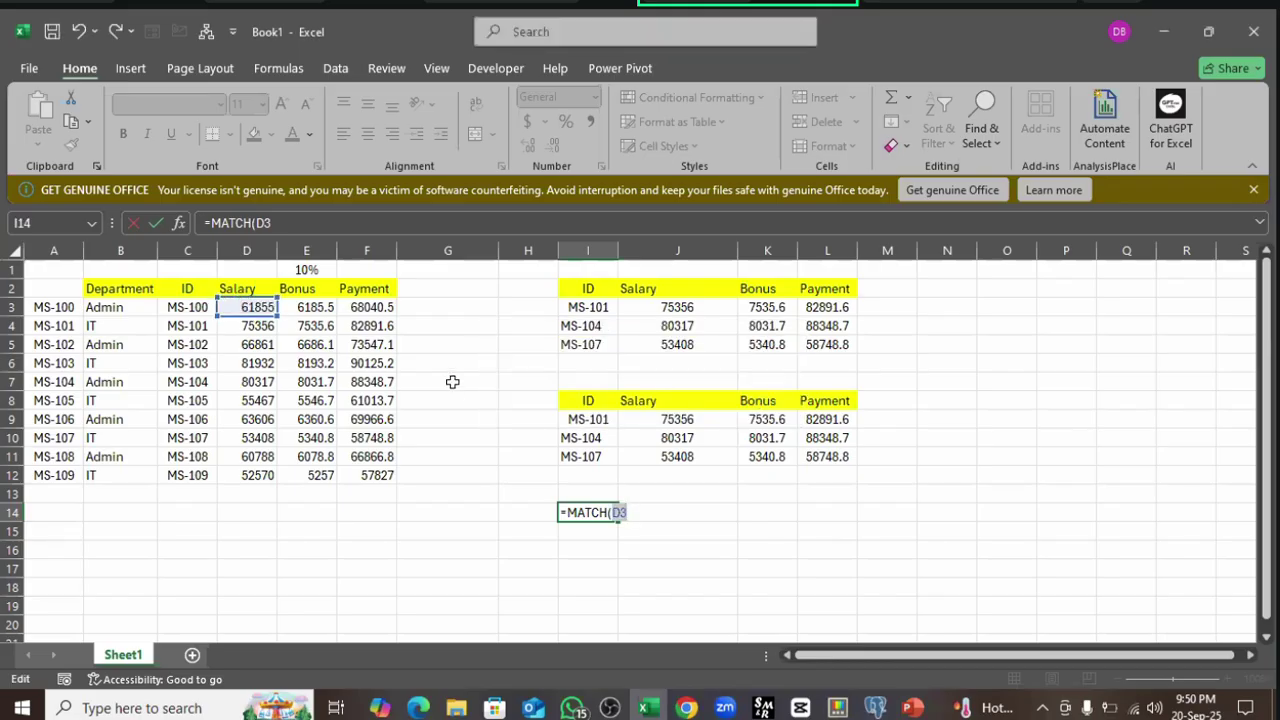
pyautogui.click(628, 512)
pyautogui.press('Escape')
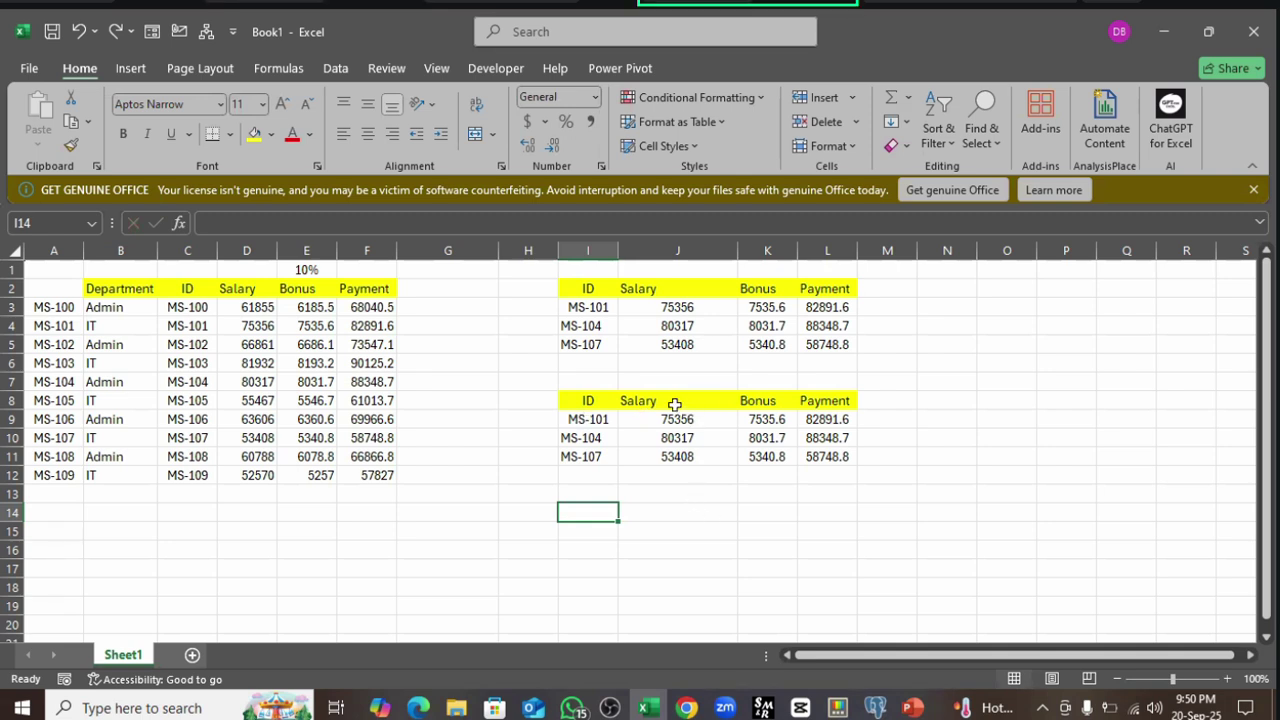
# - Copy the first lookup table I2:L5, including its headers, to a new table starting at I14
pyautogui.moveTo(586, 289); pyautogui.dragTo(830, 345)
pyautogui.hotkey('ctrl', 'c')
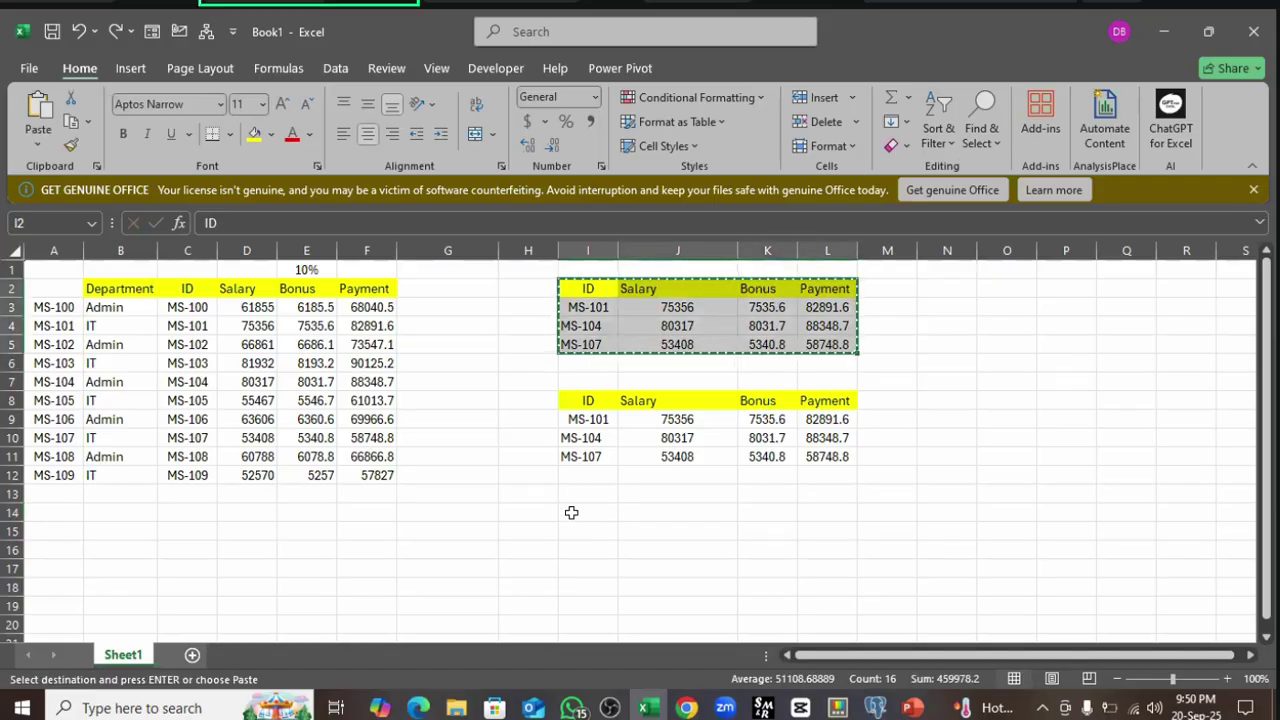
pyautogui.click(593, 509)
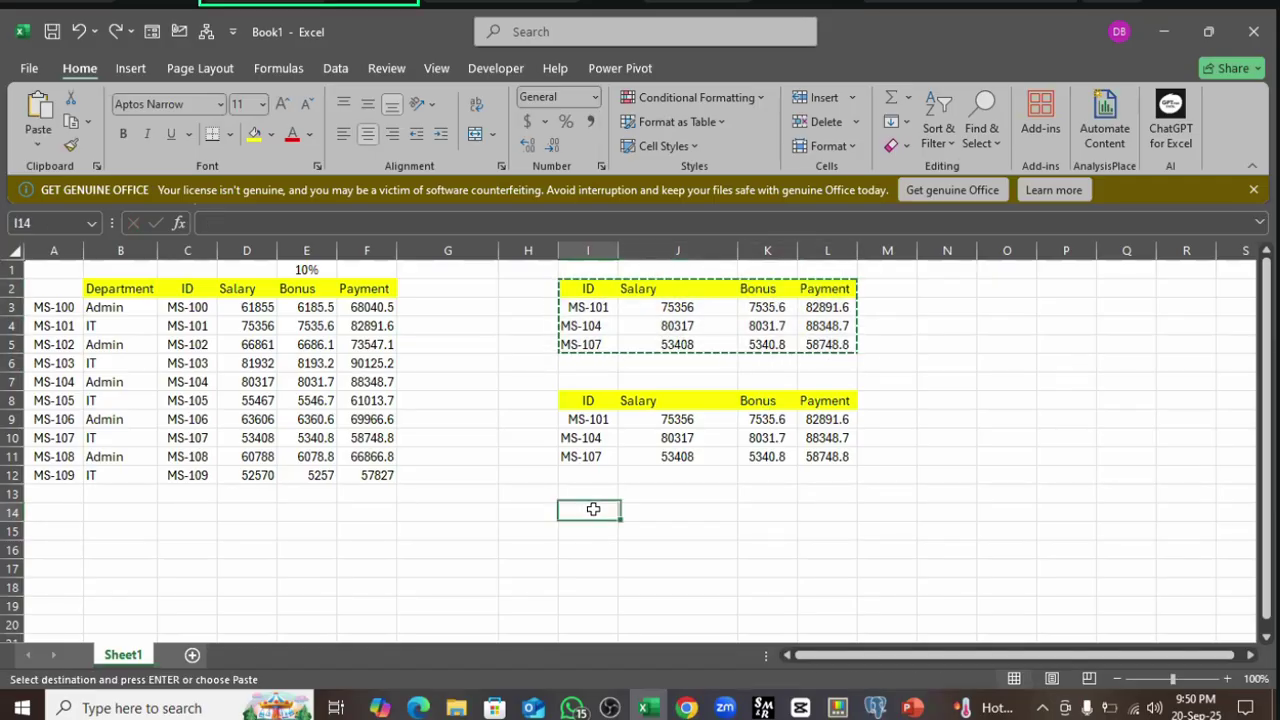
pyautogui.hotkey('ctrl', 'v')
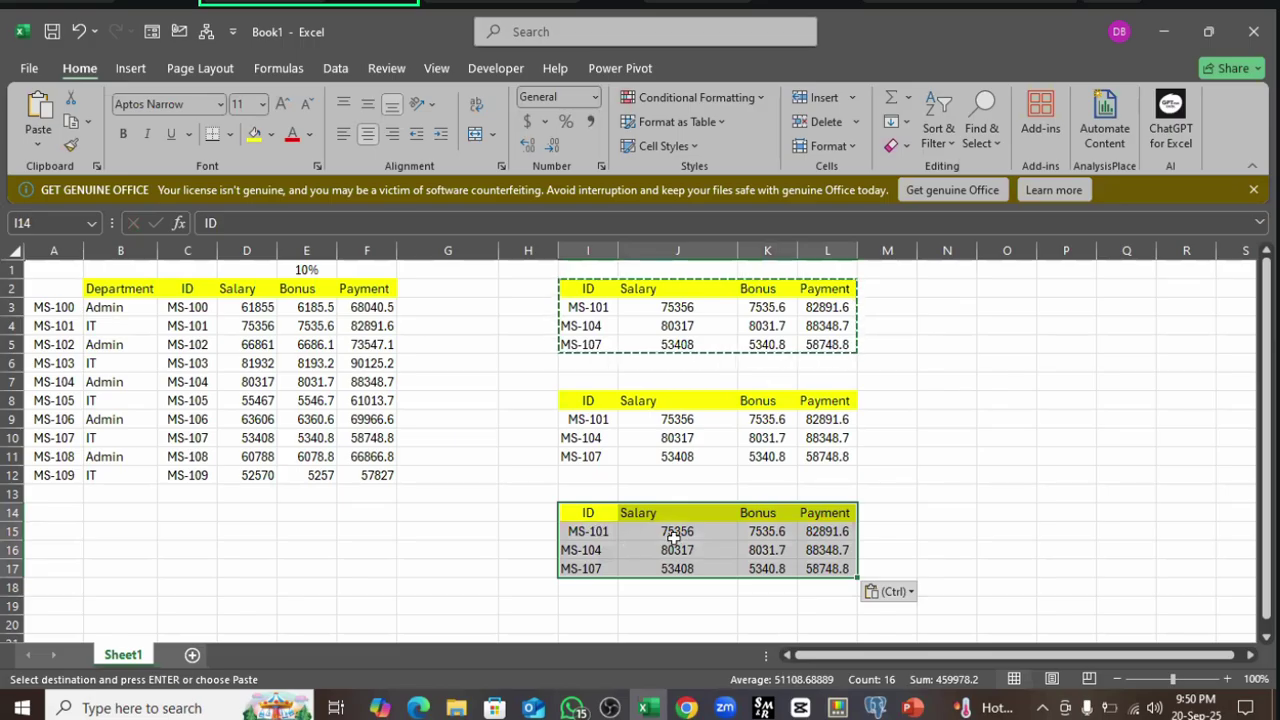
# - Replace the salary formula in J15 with =VLOOKUP(I15,$C$2:$F$12,2,0)
pyautogui.press('Down')
pyautogui.press('Right')
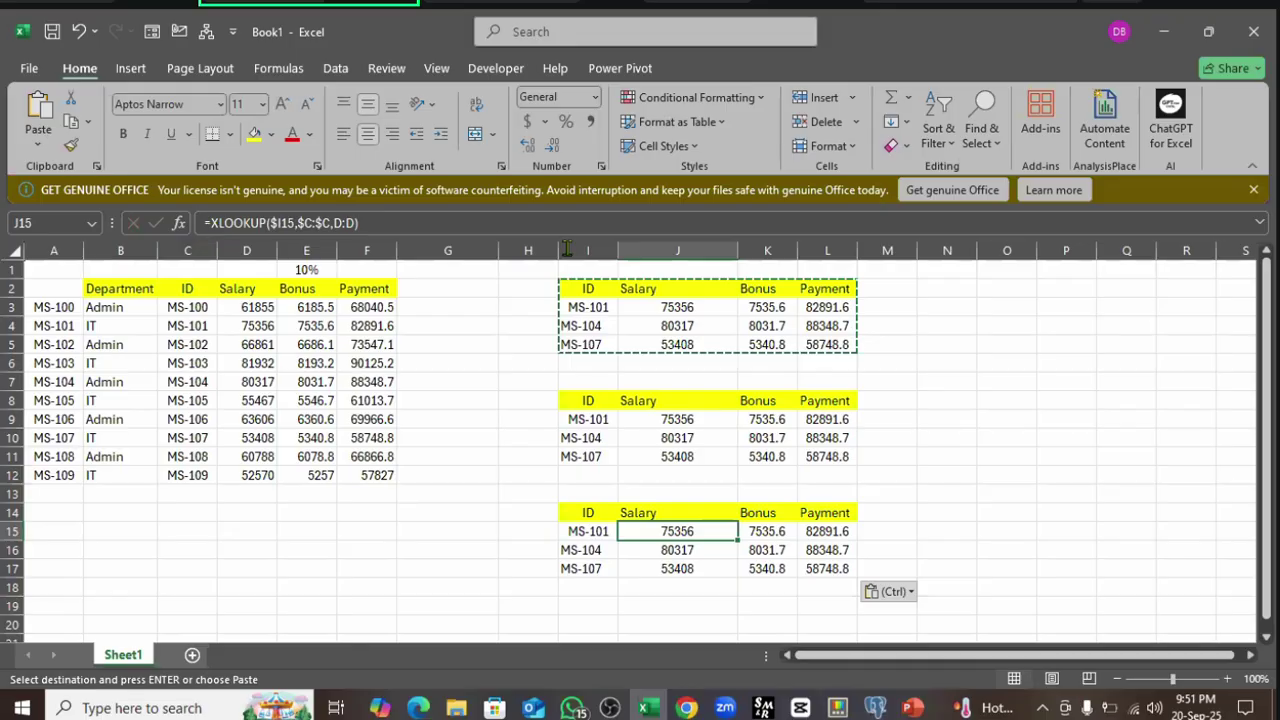
pyautogui.press('F2')
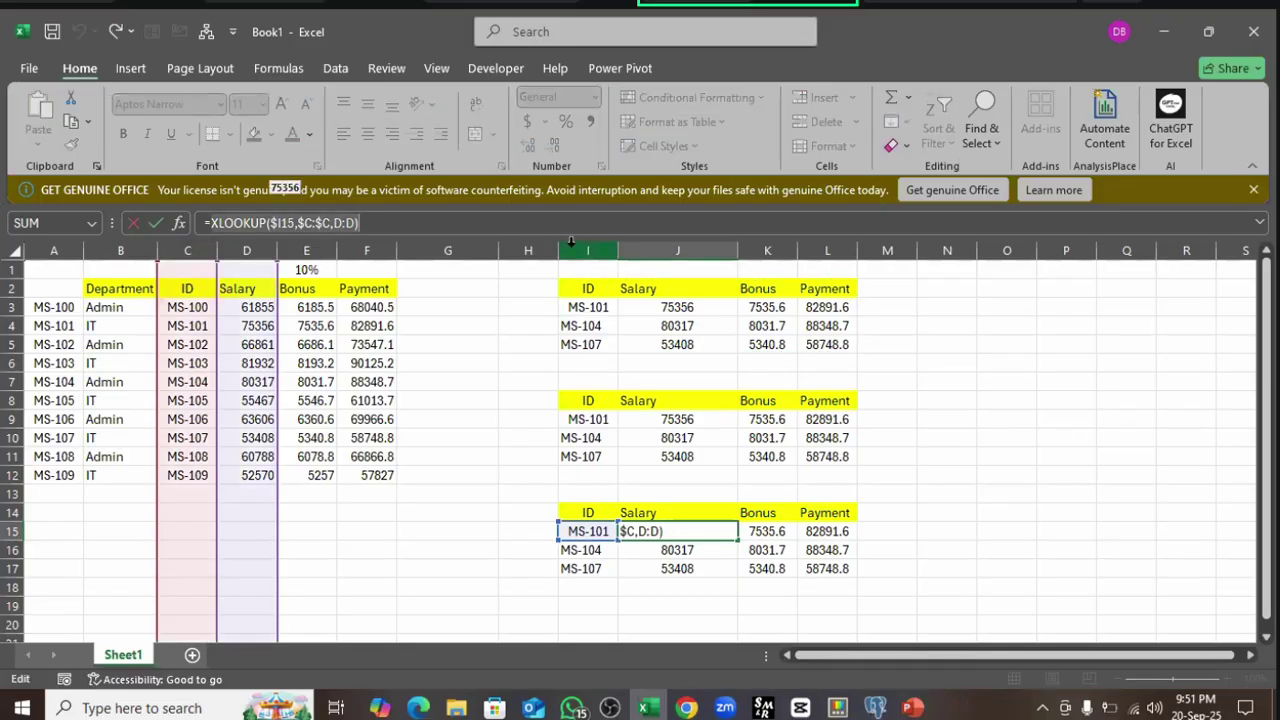
pyautogui.press('Escape')
pyautogui.write('=vl')
pyautogui.press('Tab')
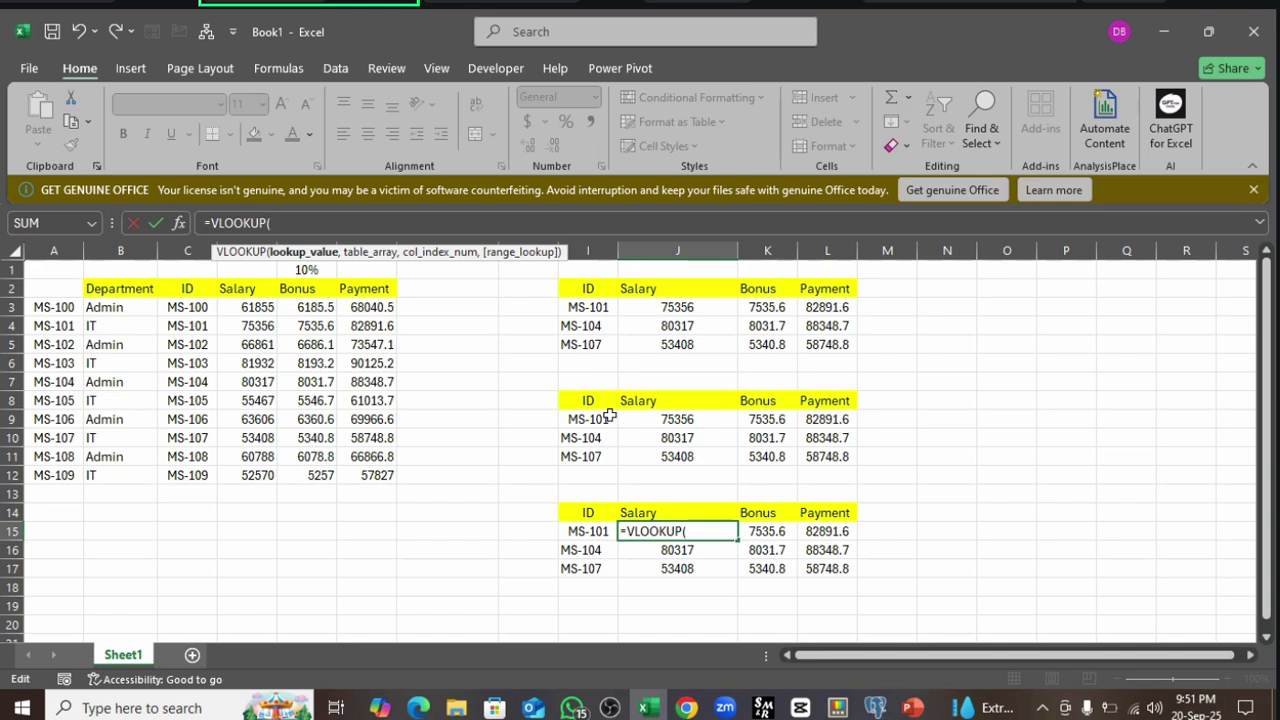
pyautogui.click(585, 531)
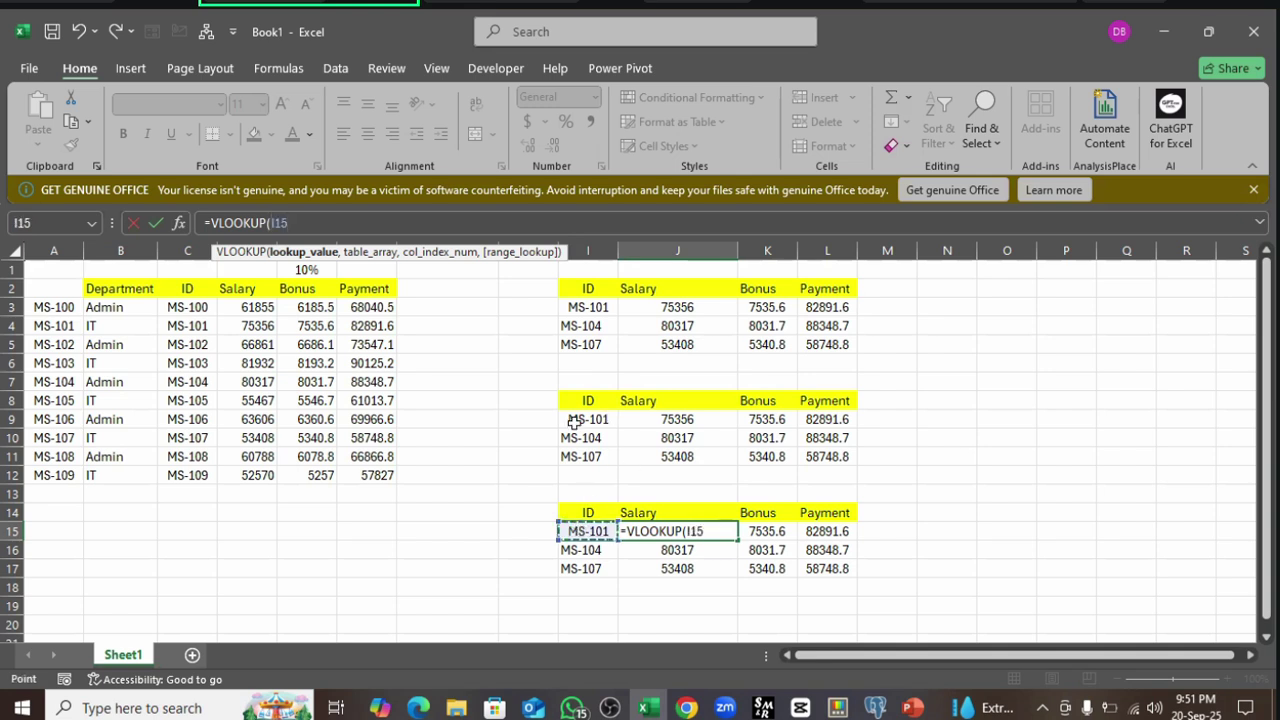
pyautogui.write(',')
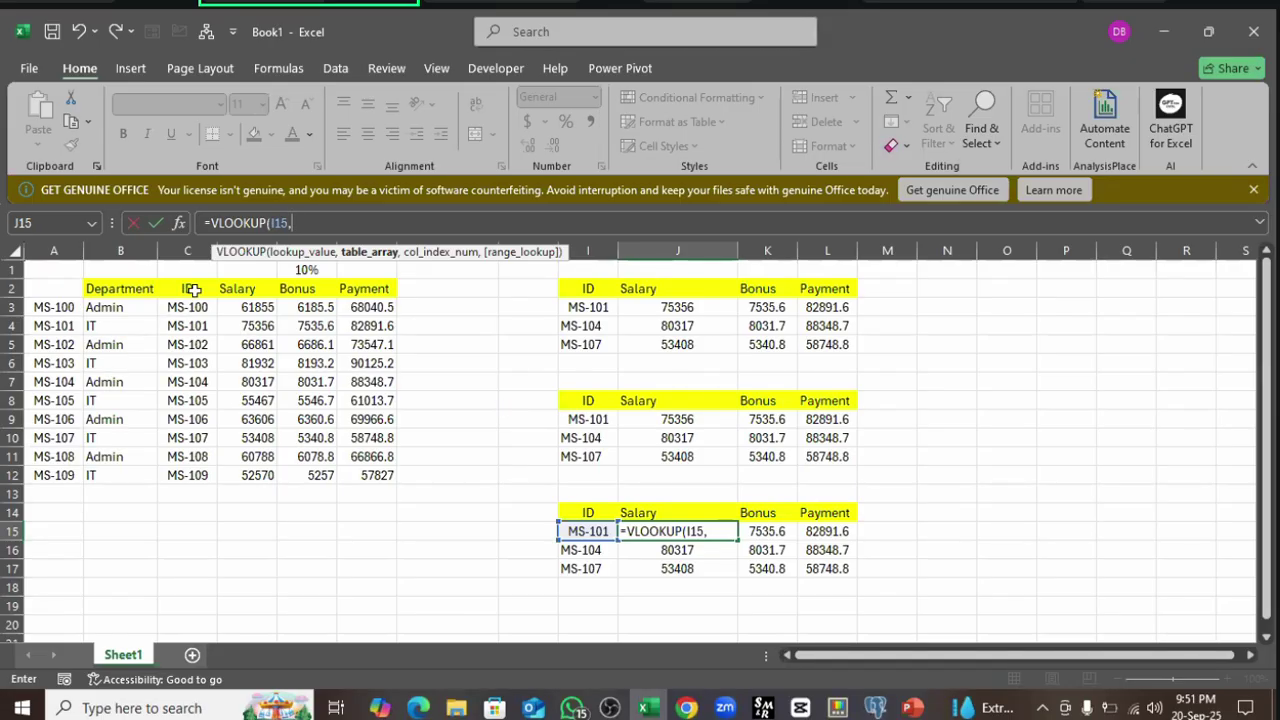
pyautogui.moveTo(200, 288); pyautogui.dragTo(380, 476)
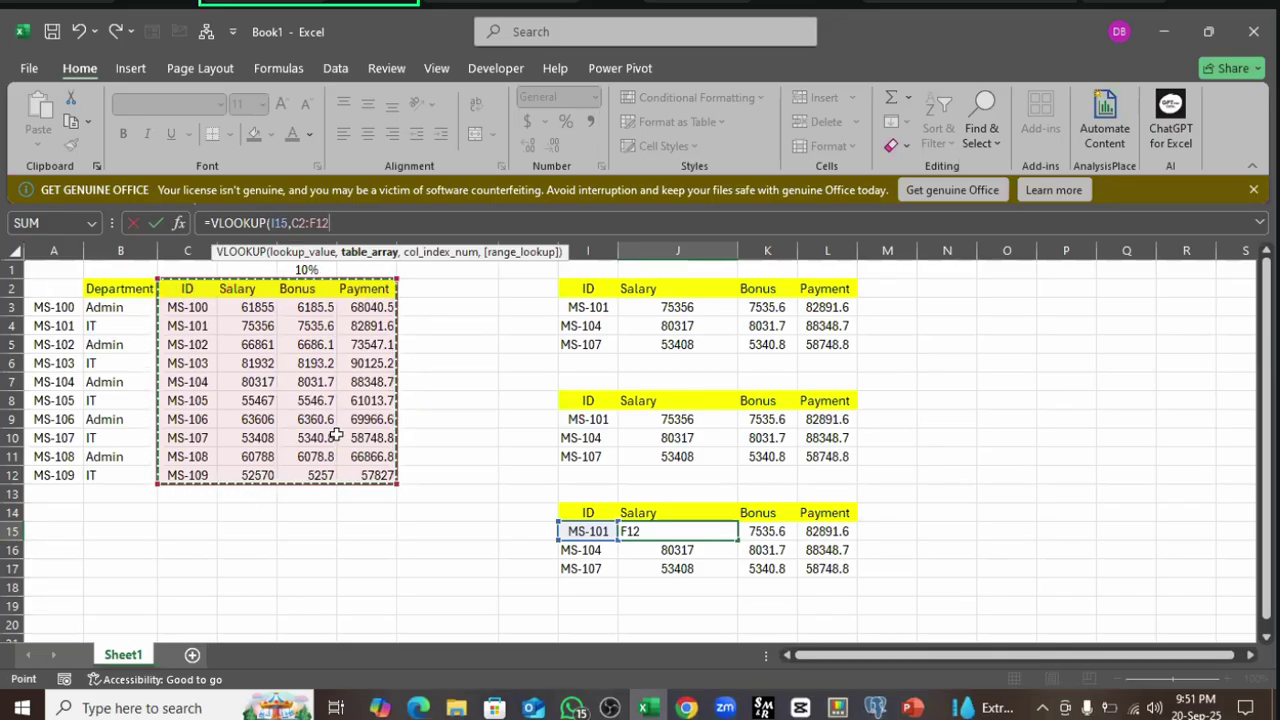
pyautogui.press('F4')
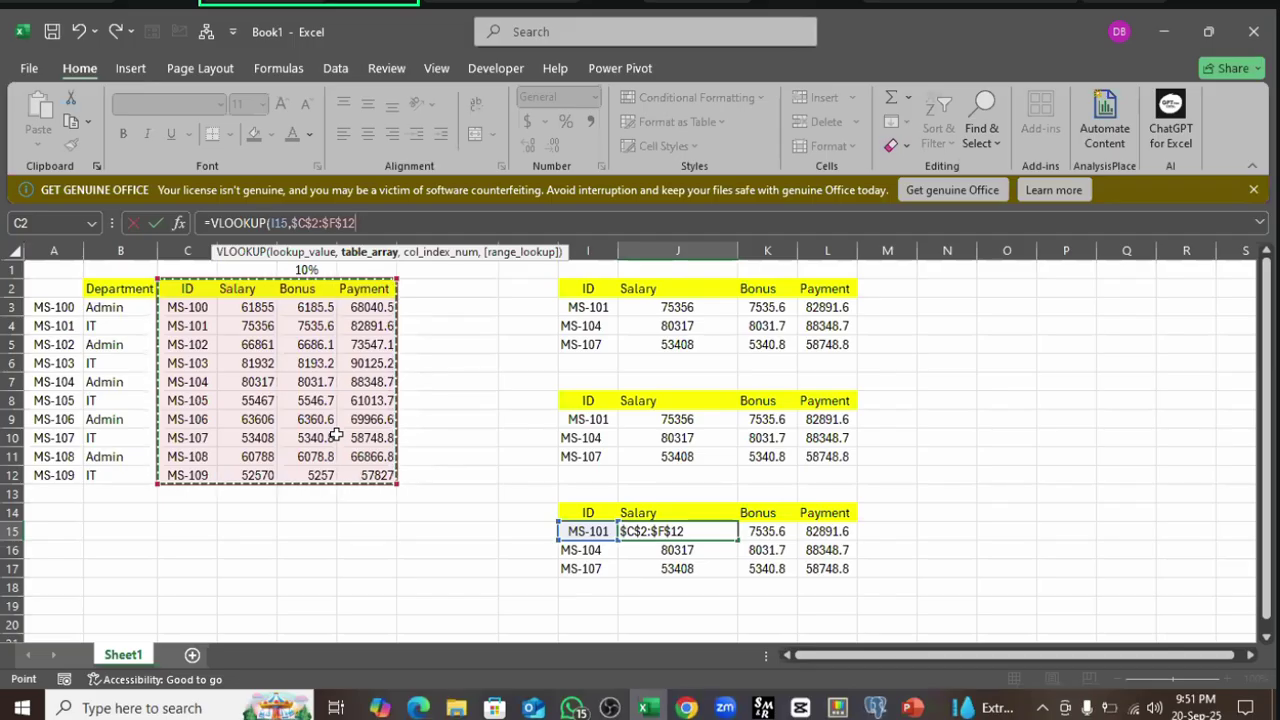
pyautogui.write(',')
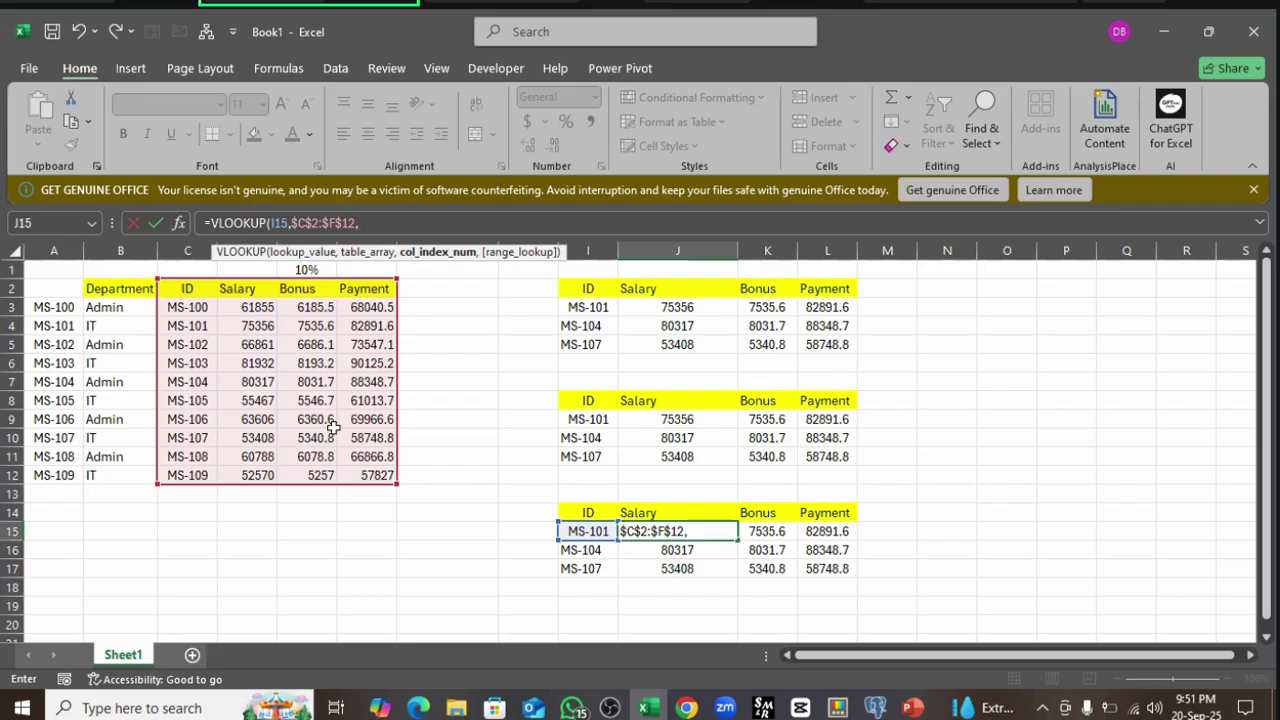
pyautogui.write('2')
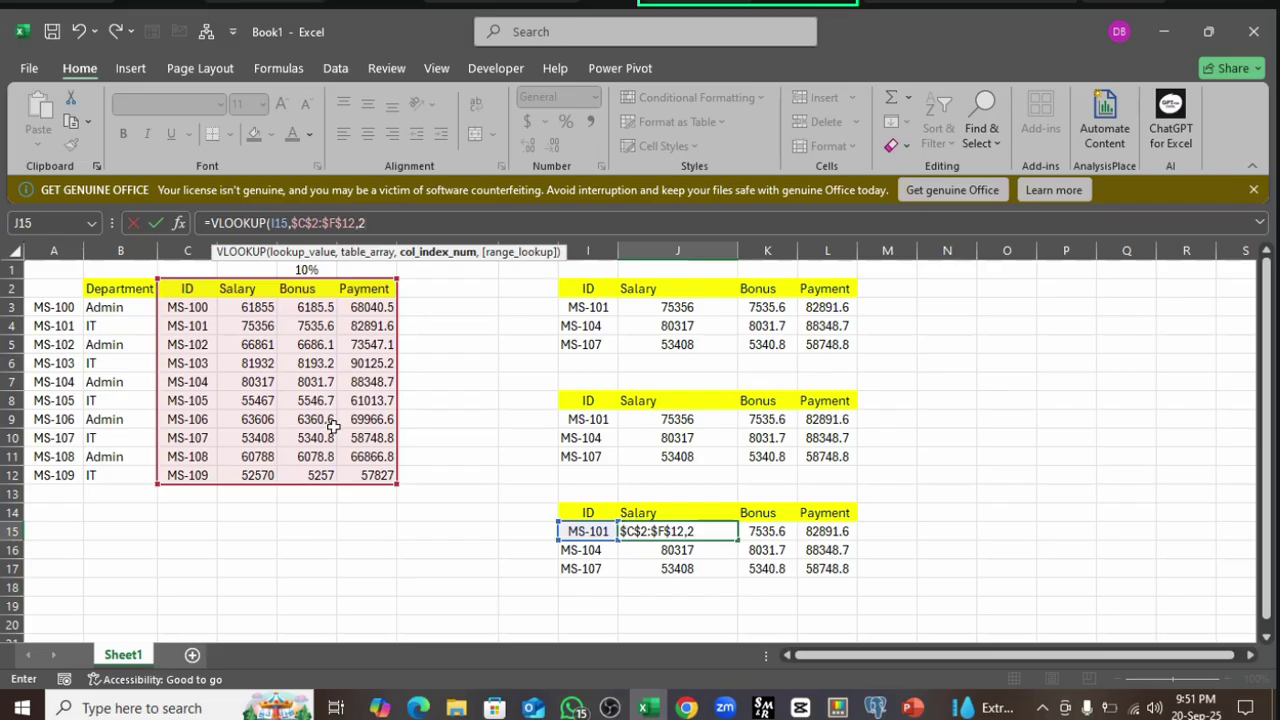
pyautogui.write(',0')
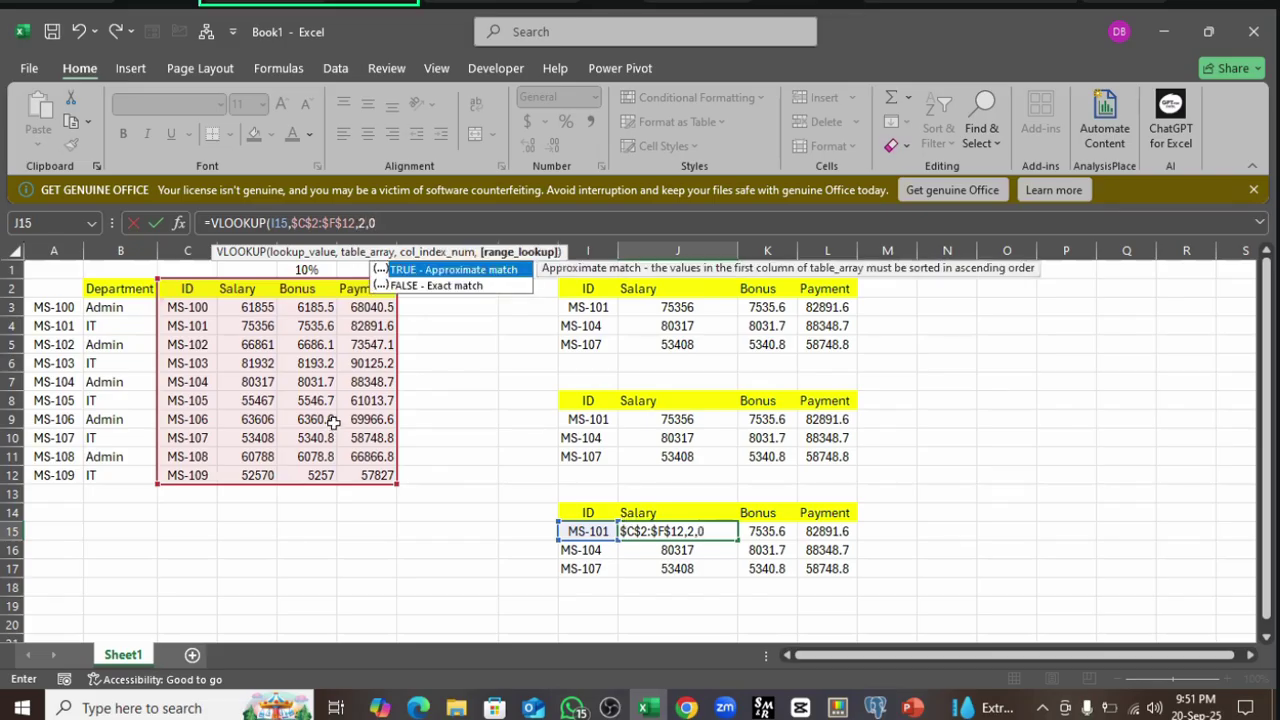
pyautogui.press('Return')
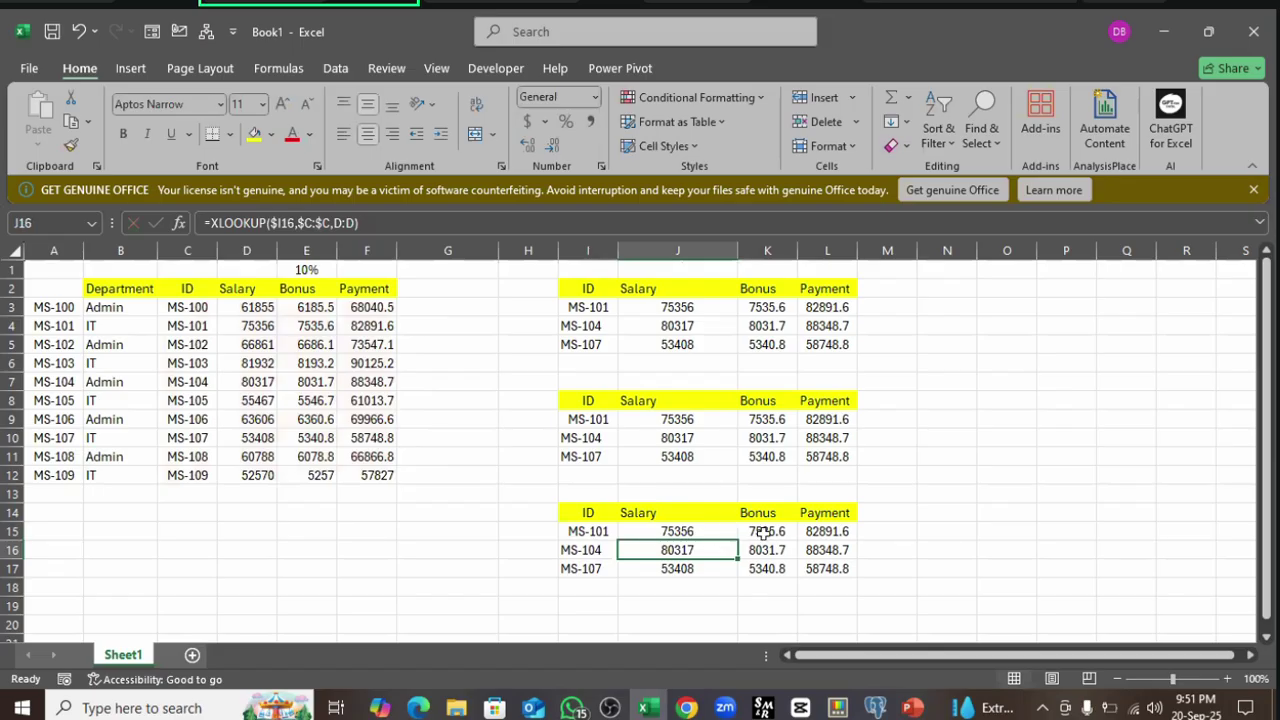
# - Clear the copied bonus and payment formulas in K15:L17 and the remaining salary formulas in J16:J17
pyautogui.moveTo(762, 533); pyautogui.dragTo(800, 588)
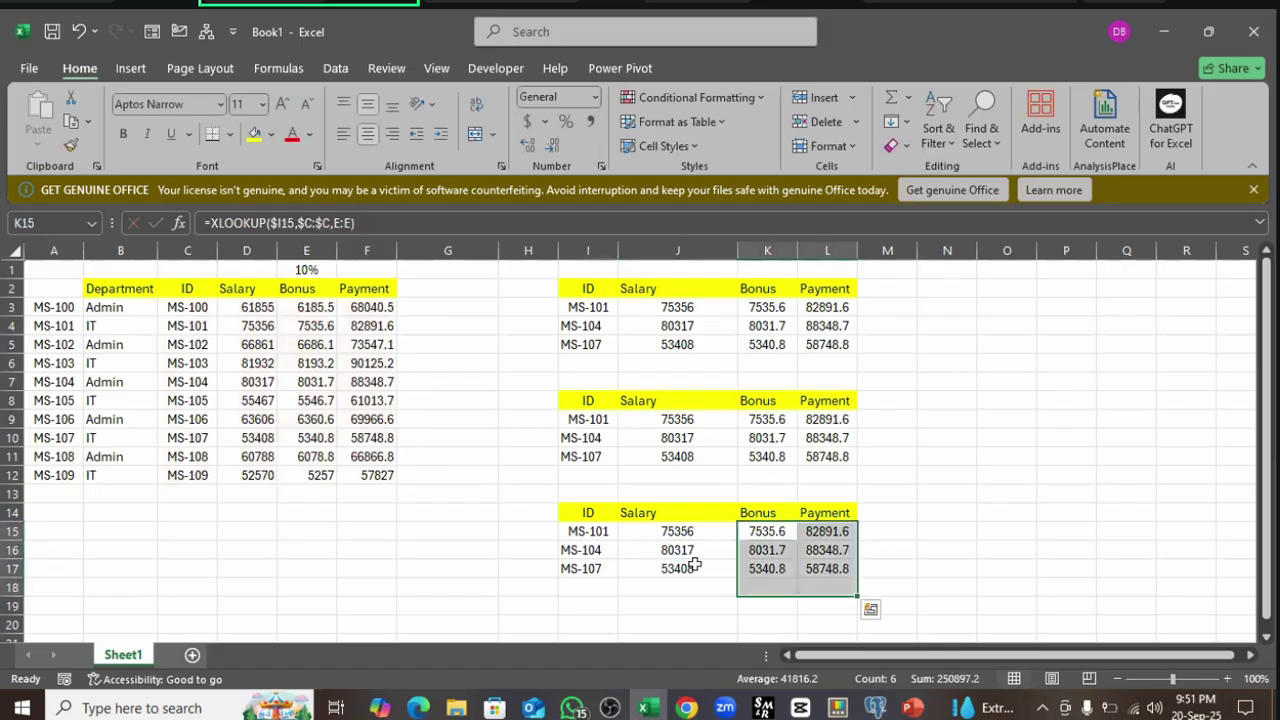
pyautogui.press('Delete')
pyautogui.moveTo(684, 552); pyautogui.dragTo(686, 586)
pyautogui.press('Delete')
# - Replace the column index 2 in J15's VLOOKUP formula with the opening of a nested MATCH function
pyautogui.click(682, 533)
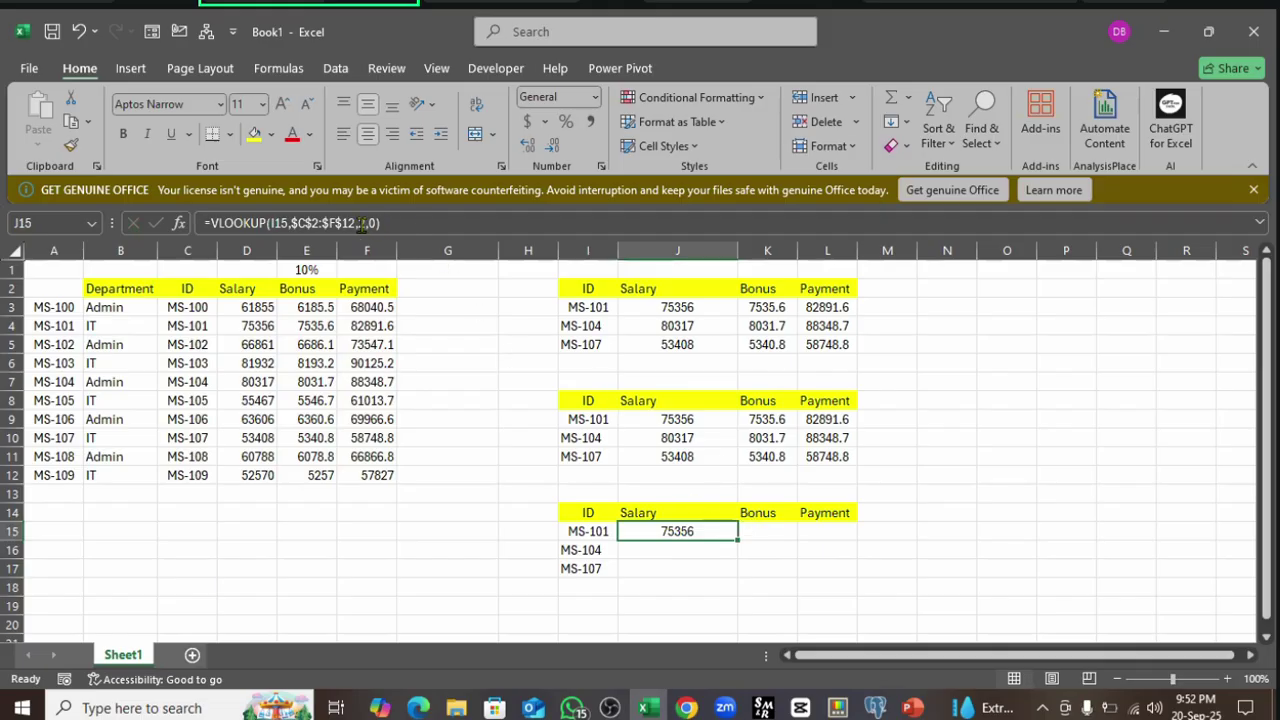
pyautogui.click(362, 224)
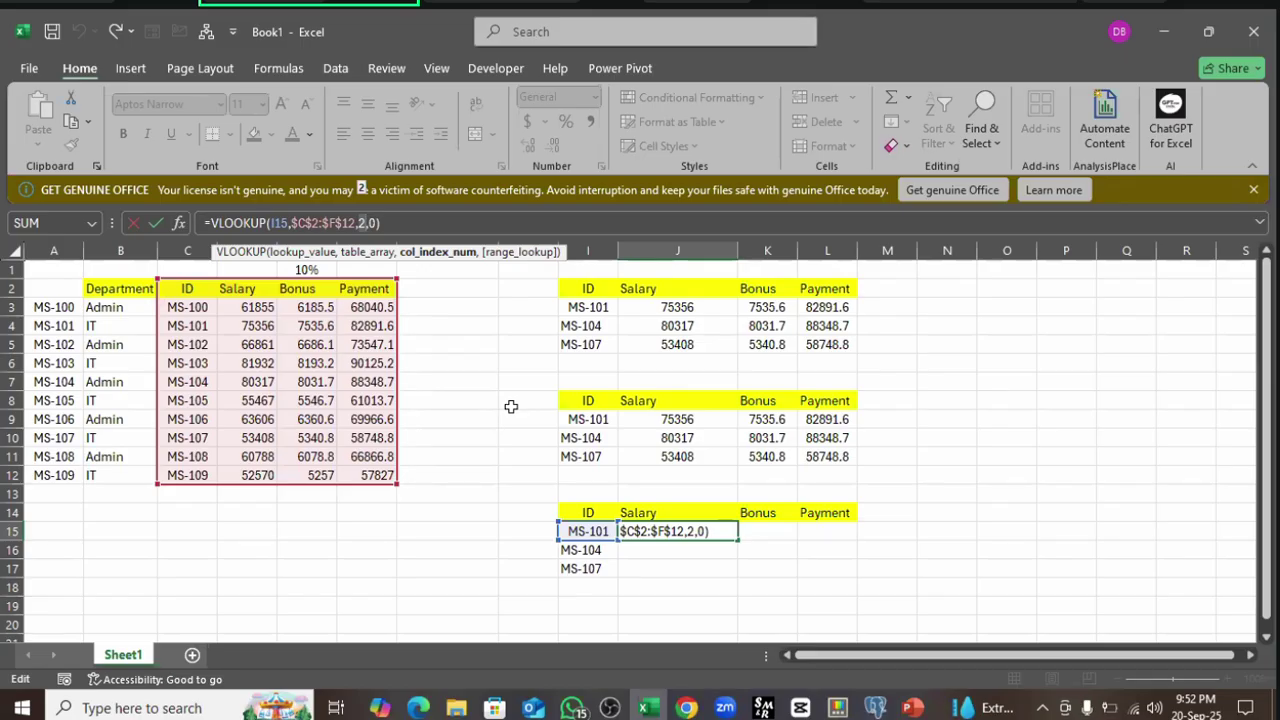
pyautogui.press('BackSpace')
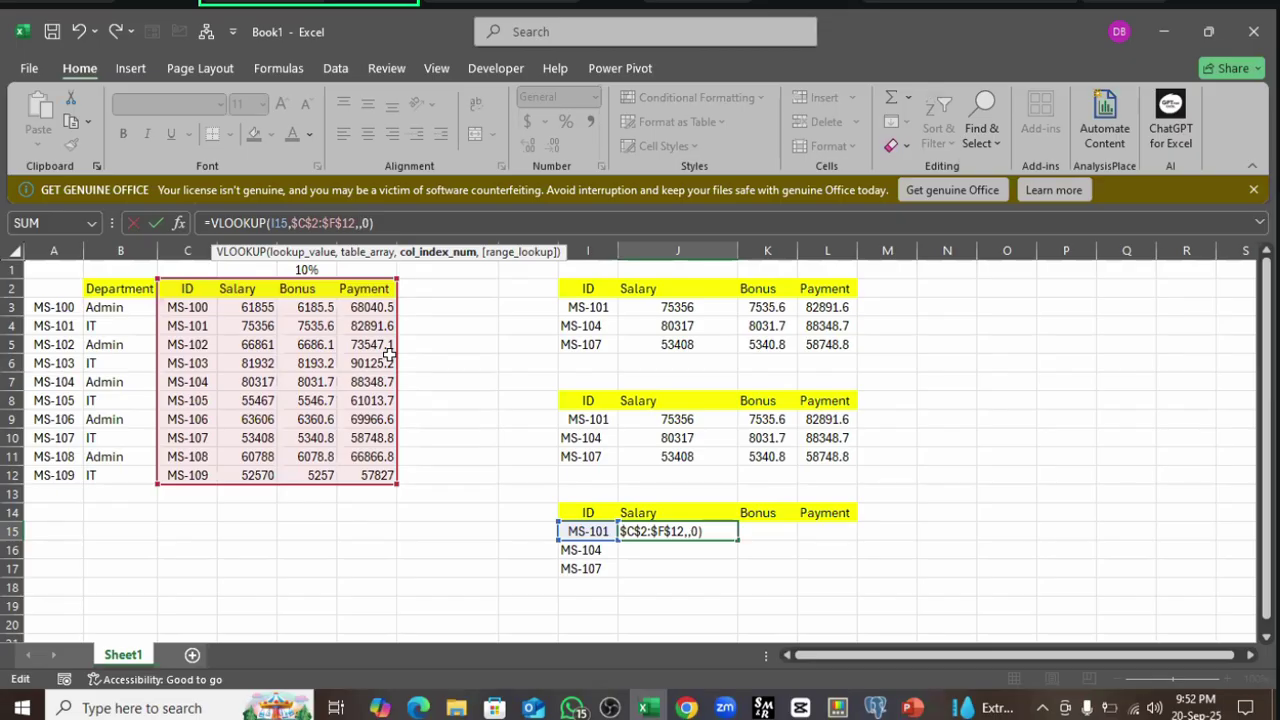
pyautogui.write('match')
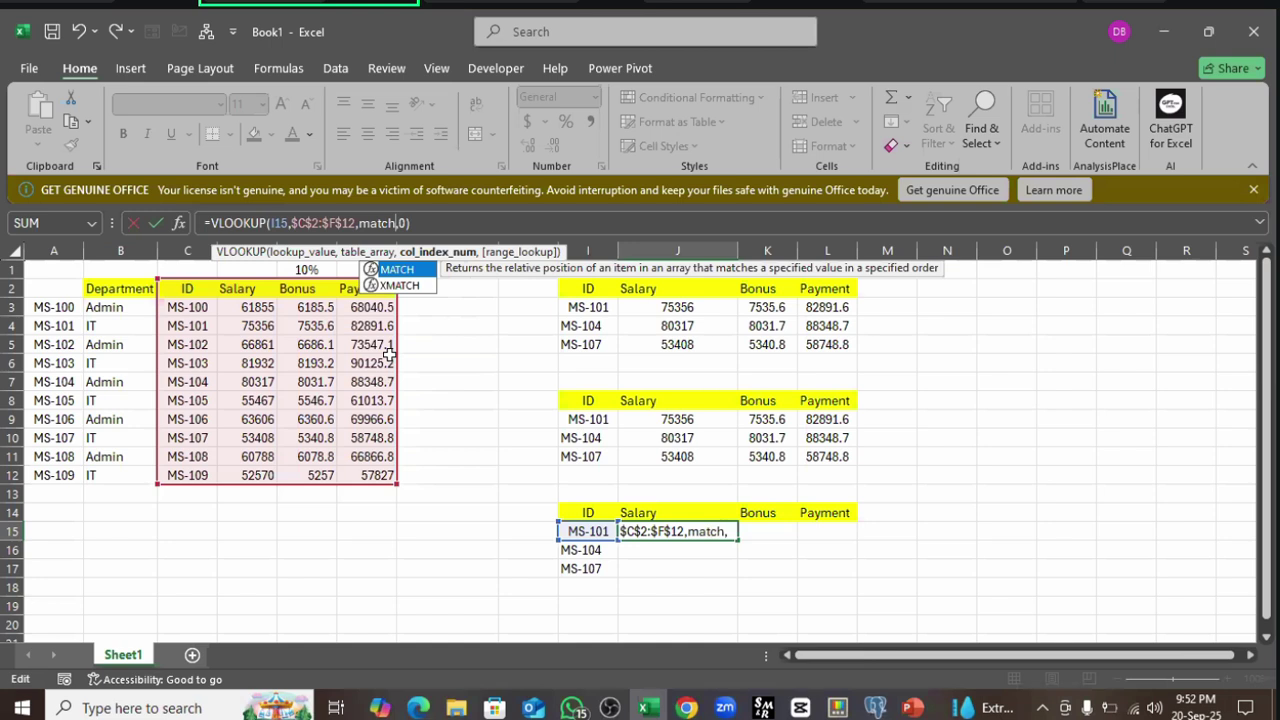
pyautogui.press('Tab')
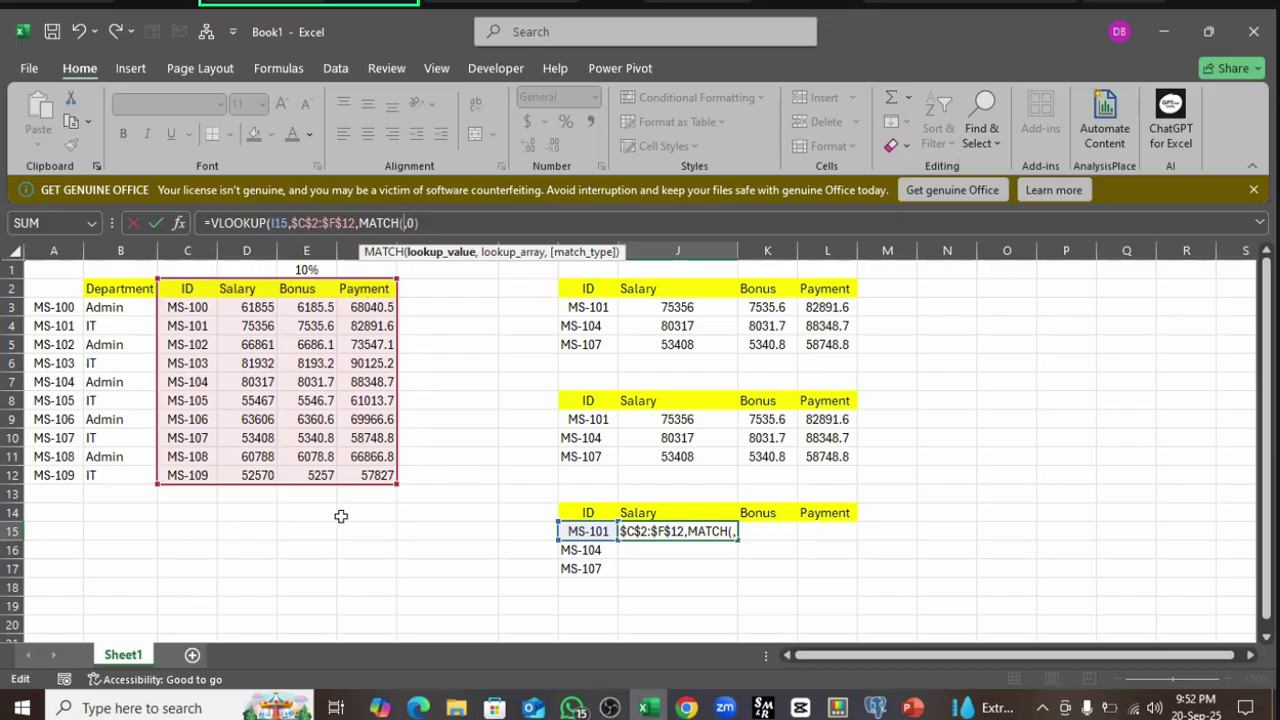
pyautogui.click(574, 532)
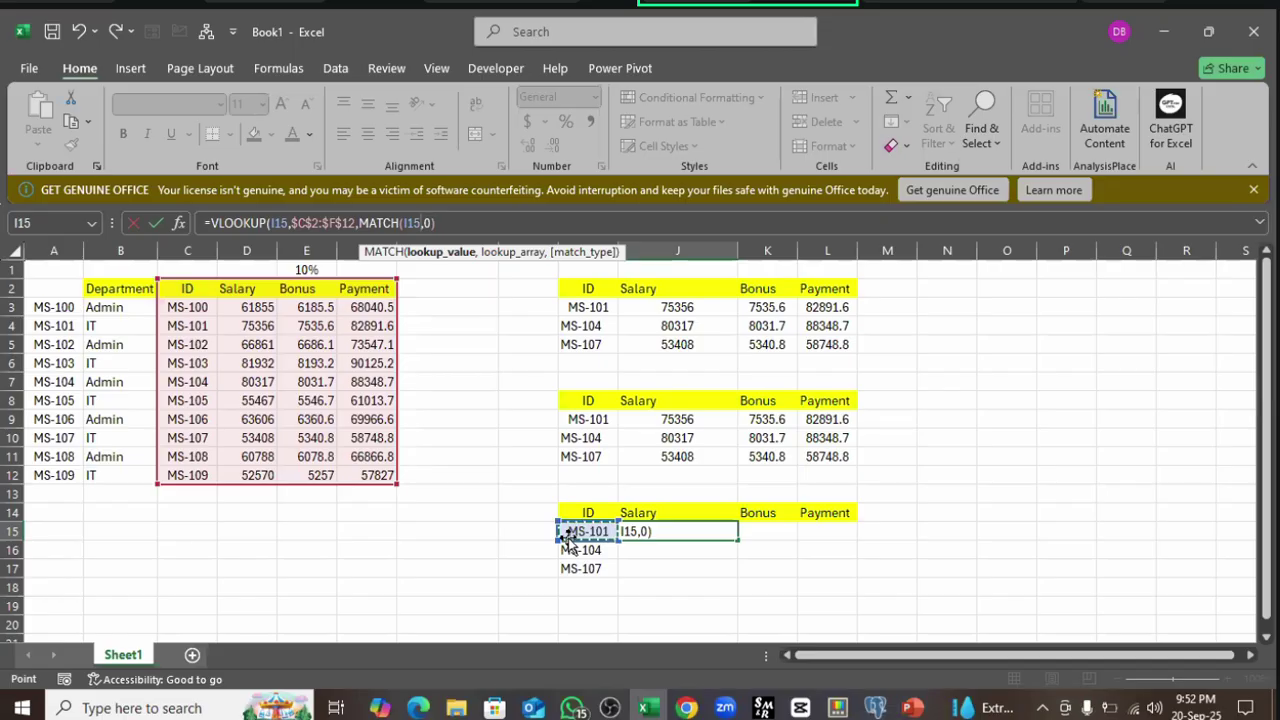
pyautogui.write(',')
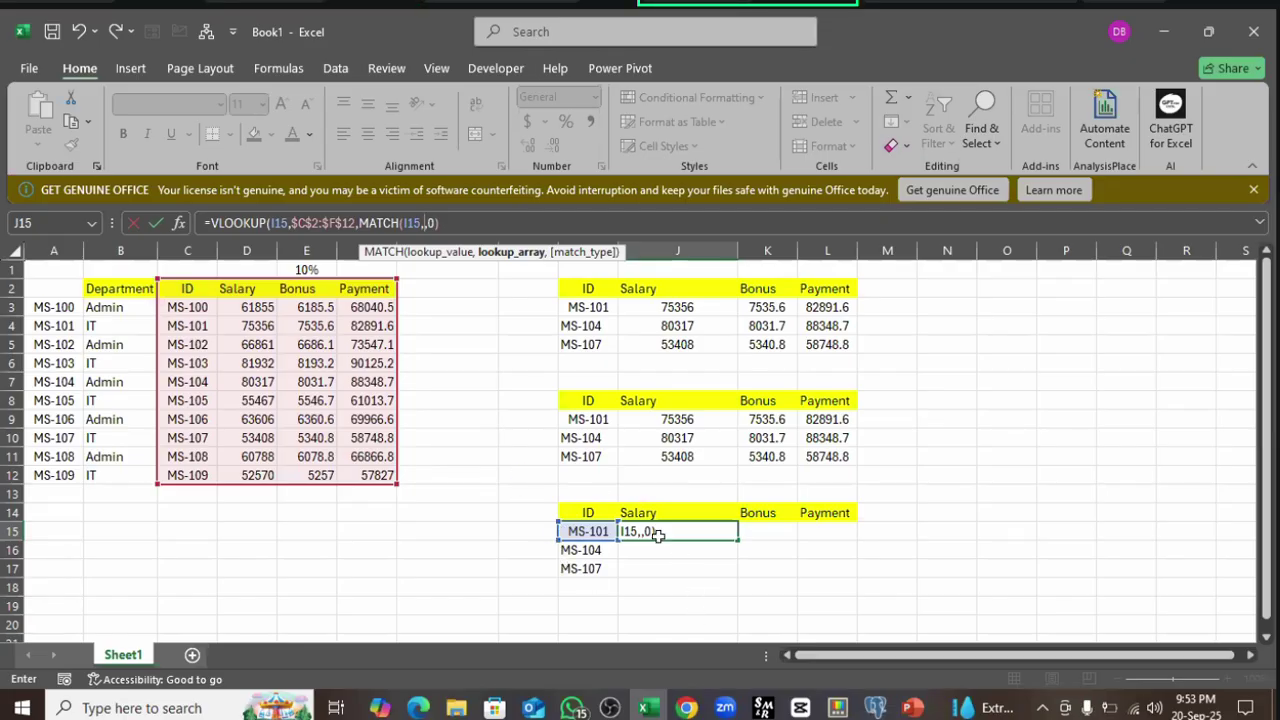
pyautogui.click(619, 514)
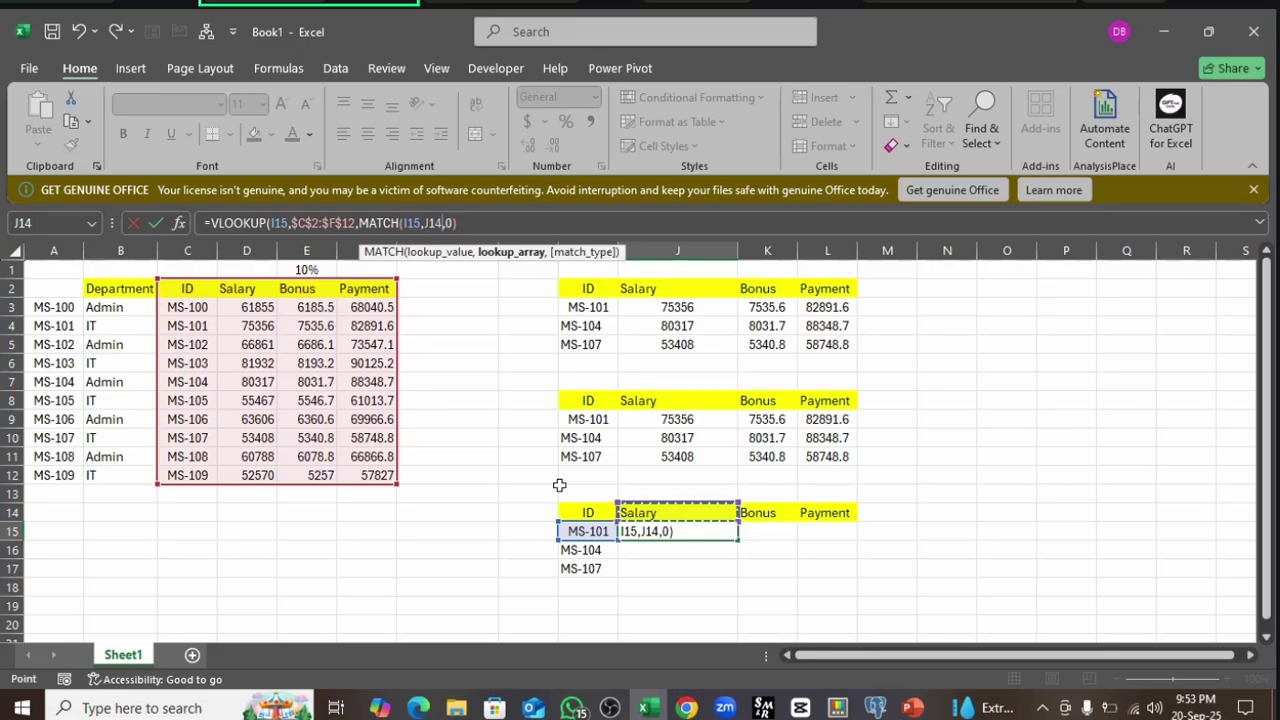
pyautogui.click(534, 233)
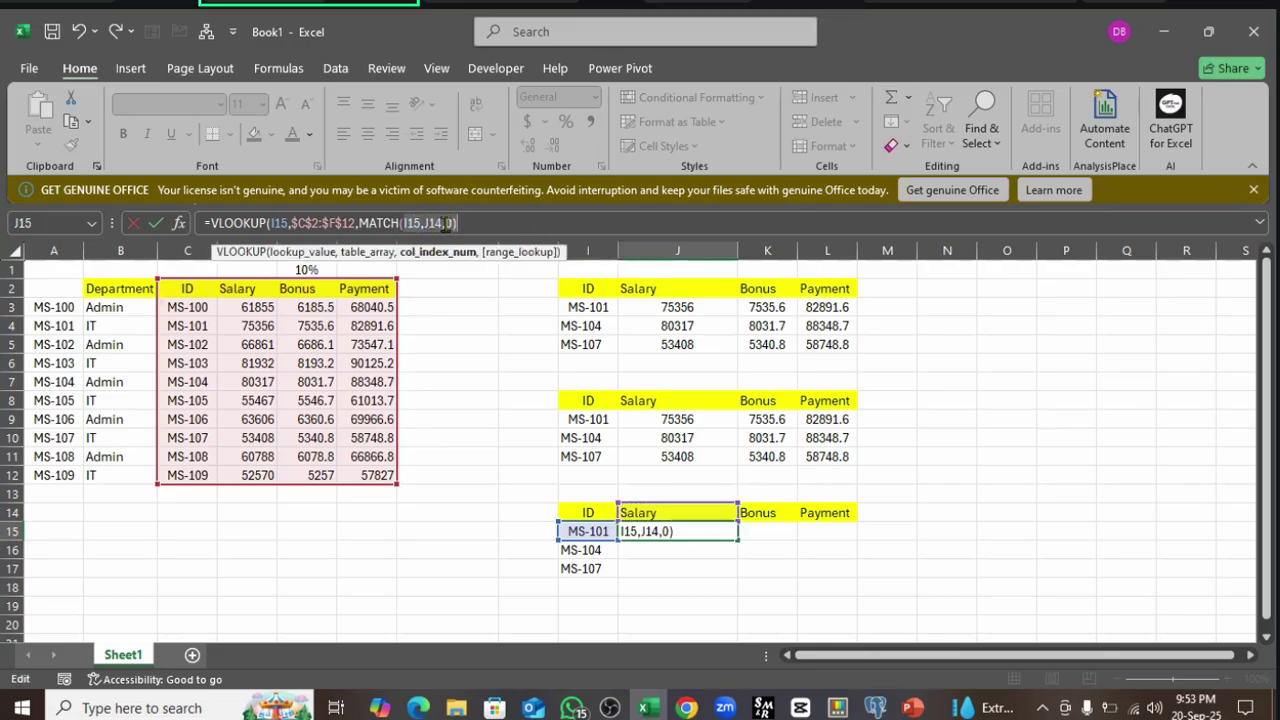
pyautogui.click(443, 224)
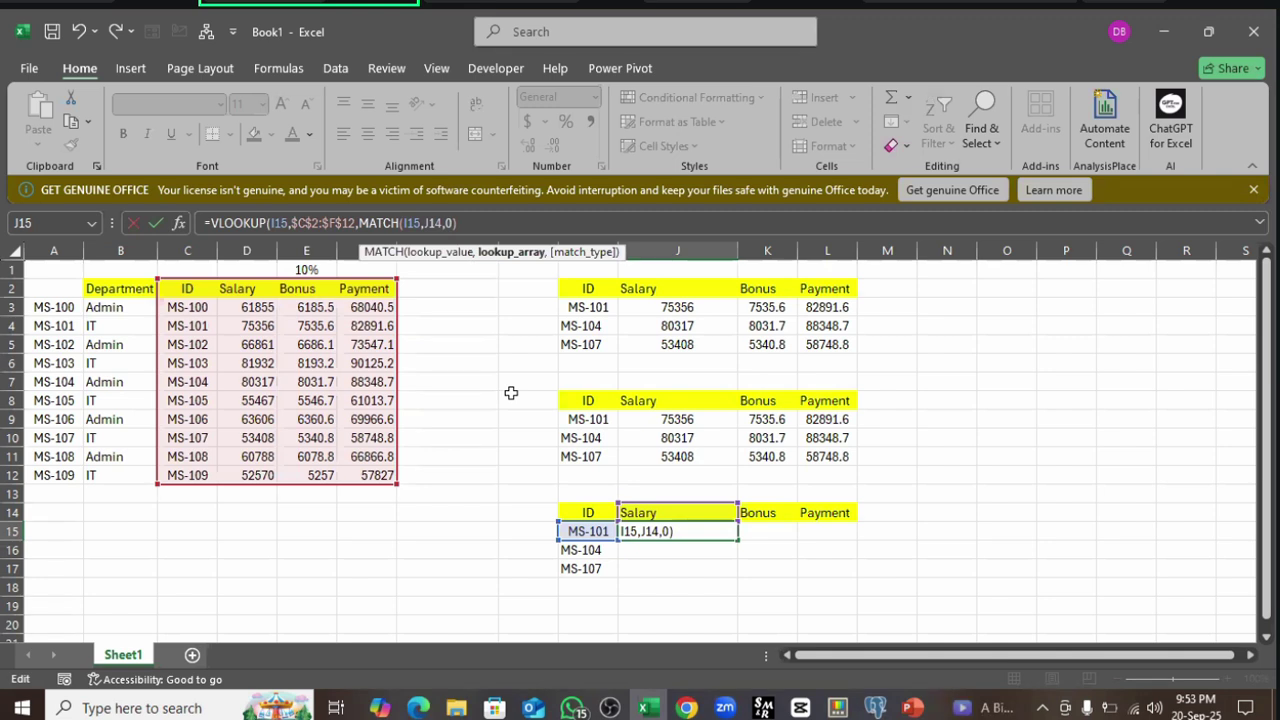
pyautogui.press('BackSpace')
pyautogui.press('BackSpace')
pyautogui.press('BackSpace')
pyautogui.press('BackSpace')
pyautogui.press('BackSpace')
pyautogui.press('BackSpace')
pyautogui.press('BackSpace')
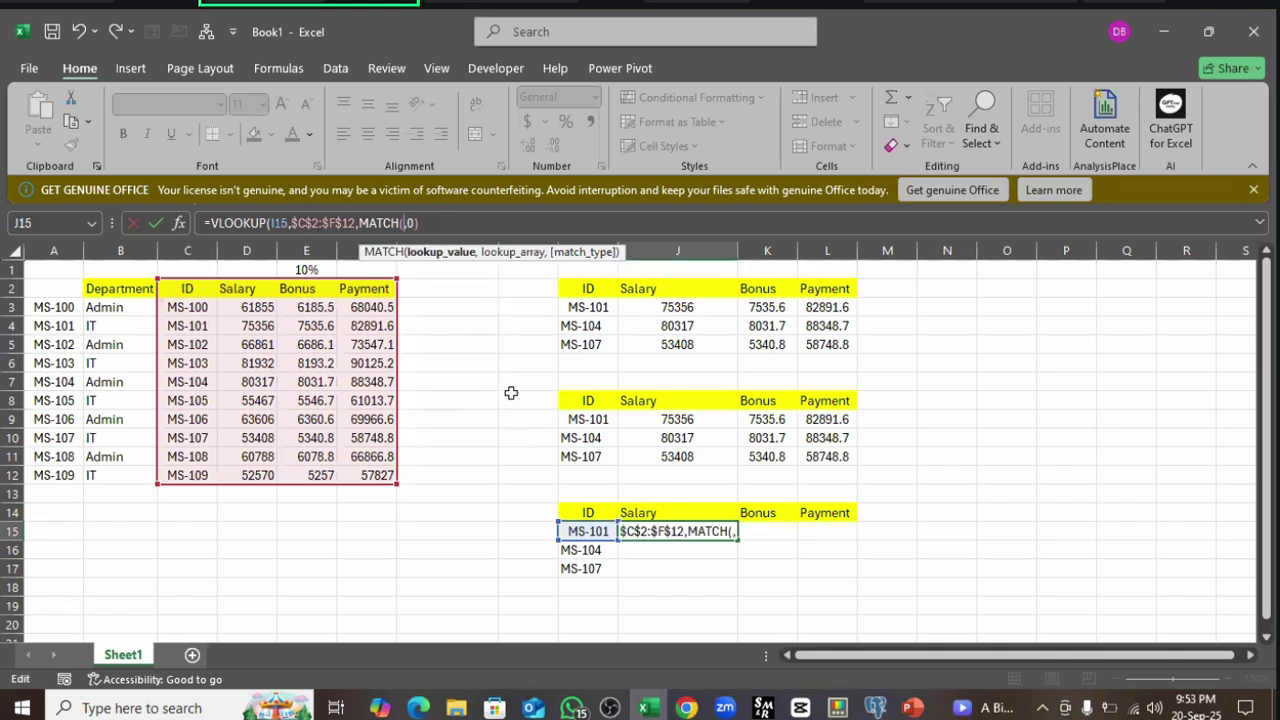
# - Complete the salary formula in J15 as =VLOOKUP(I15,$C$2:$F$12,MATCH(J14,$C$2:$F$2,0),0)
pyautogui.click(635, 510)
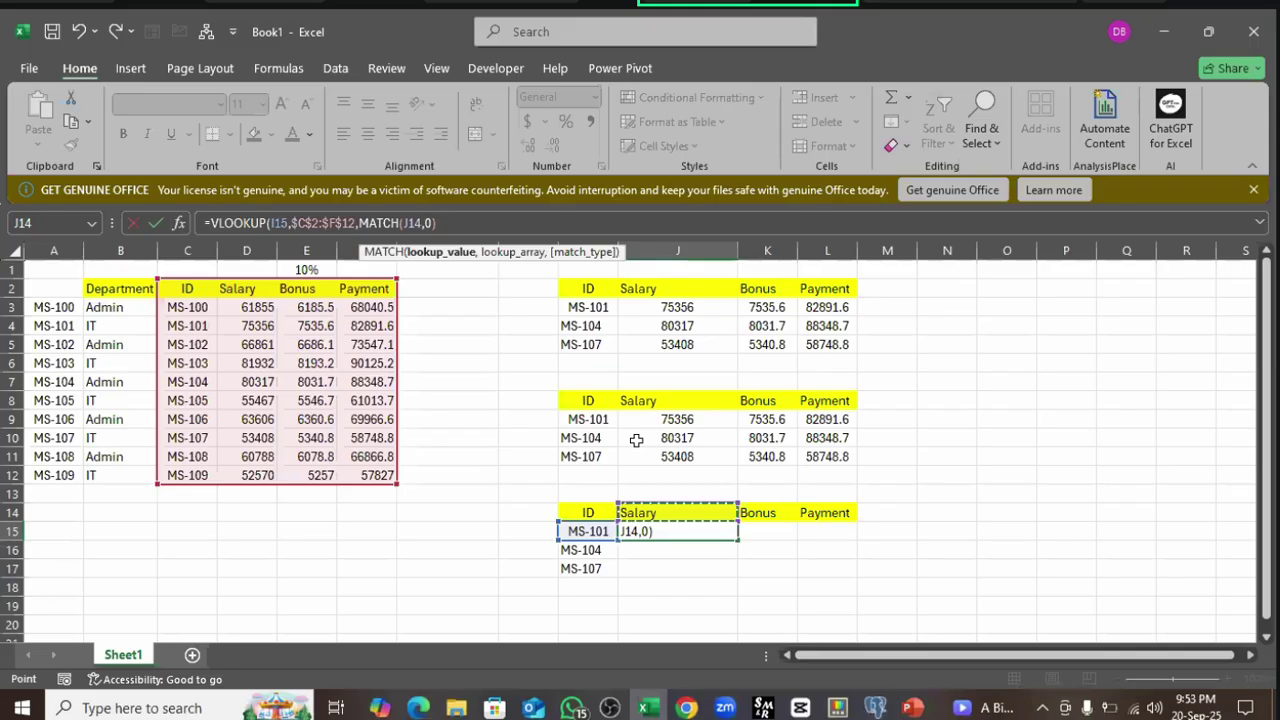
pyautogui.write(',')
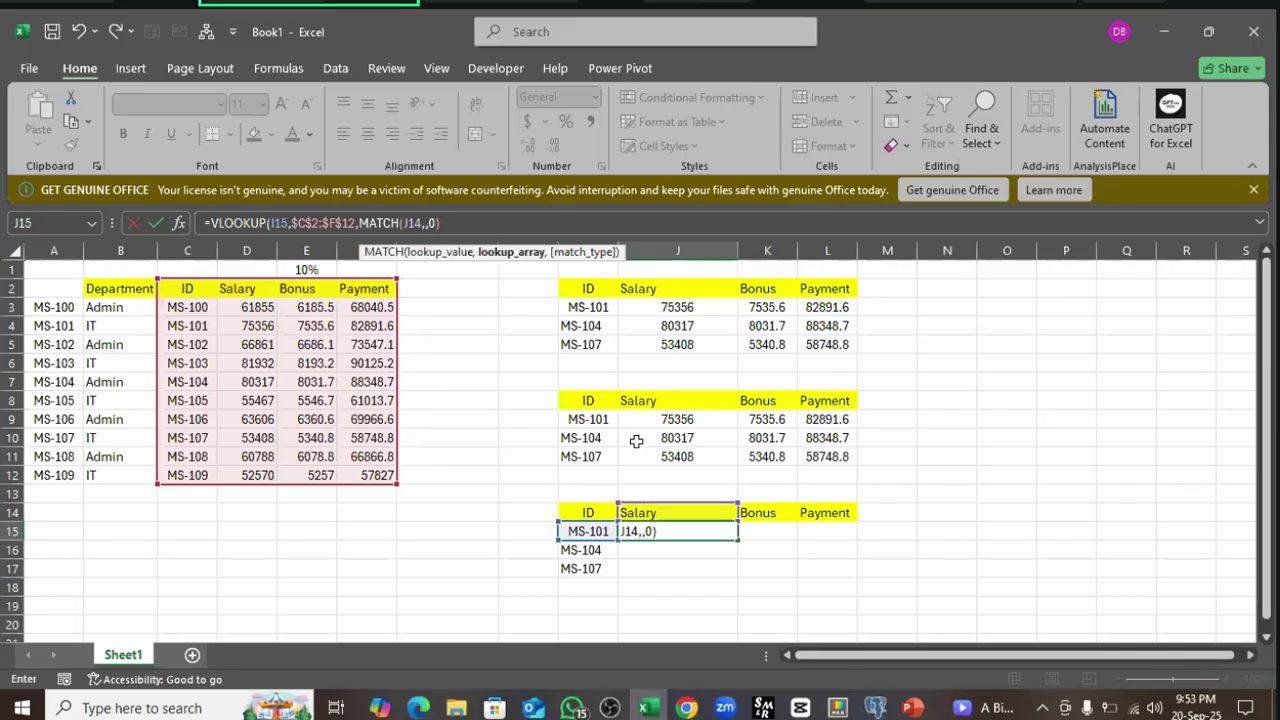
pyautogui.moveTo(180, 291); pyautogui.dragTo(375, 290)
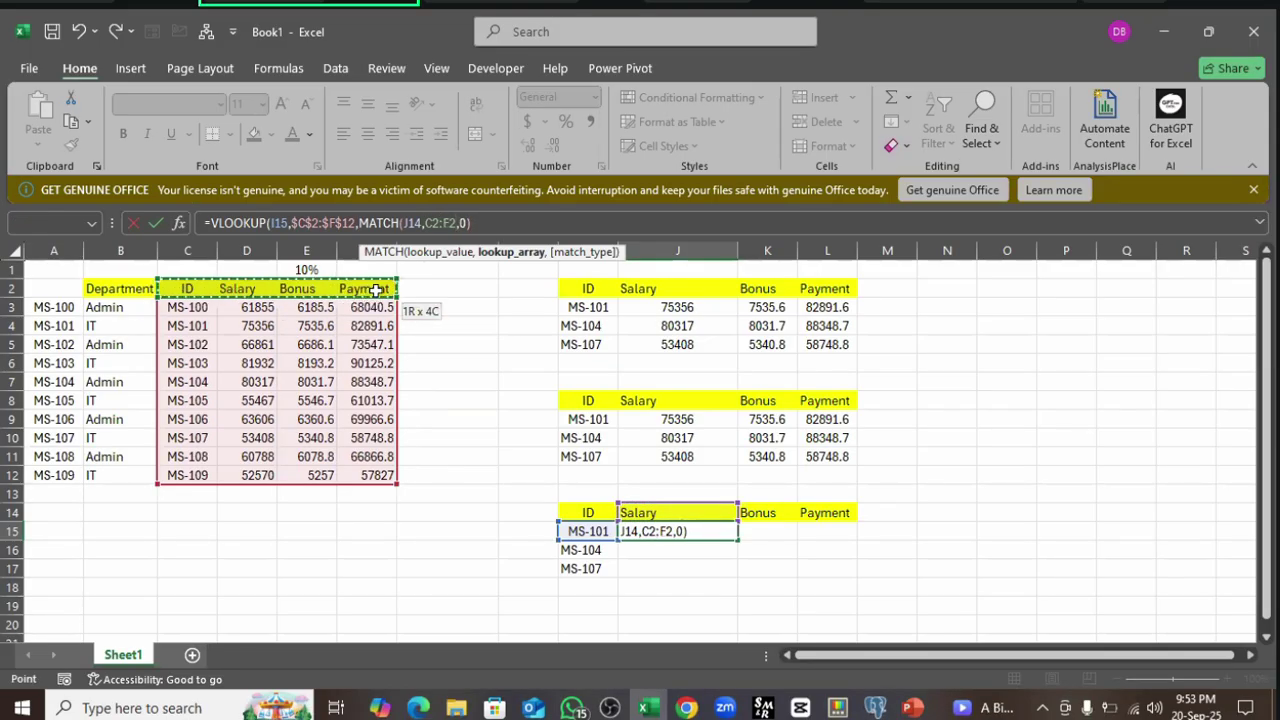
pyautogui.press('F4')
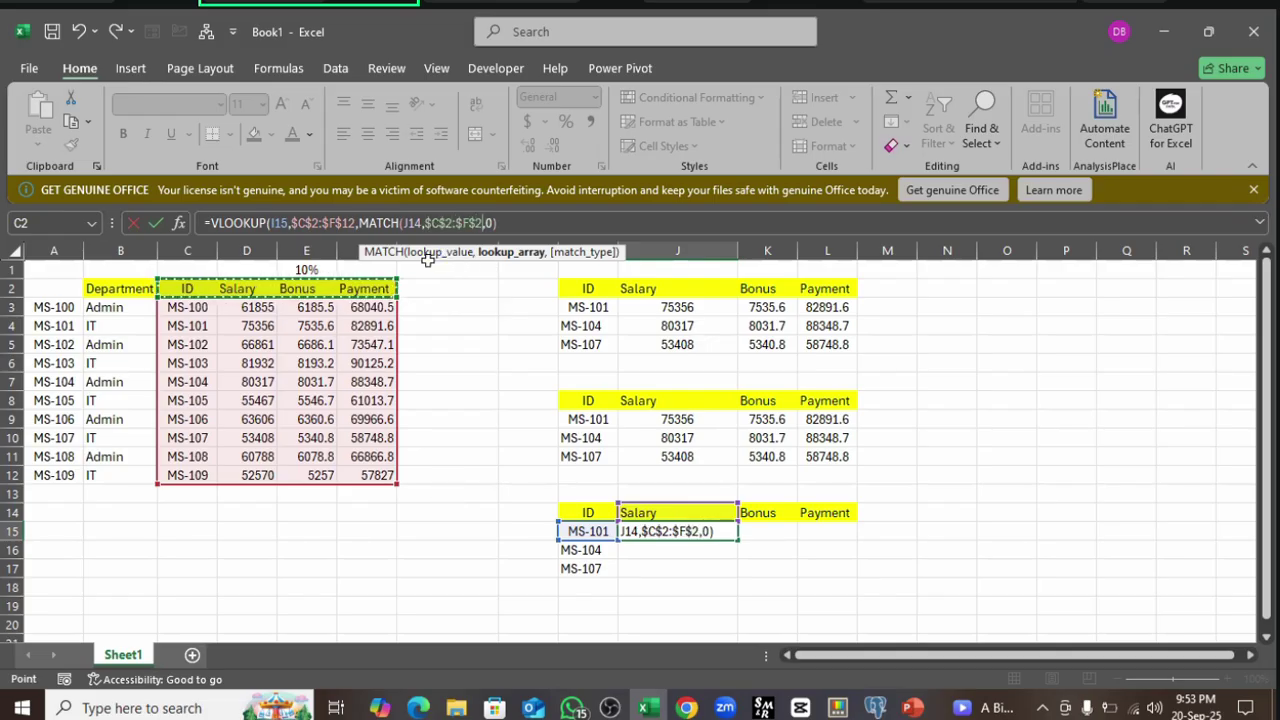
pyautogui.press('Right')
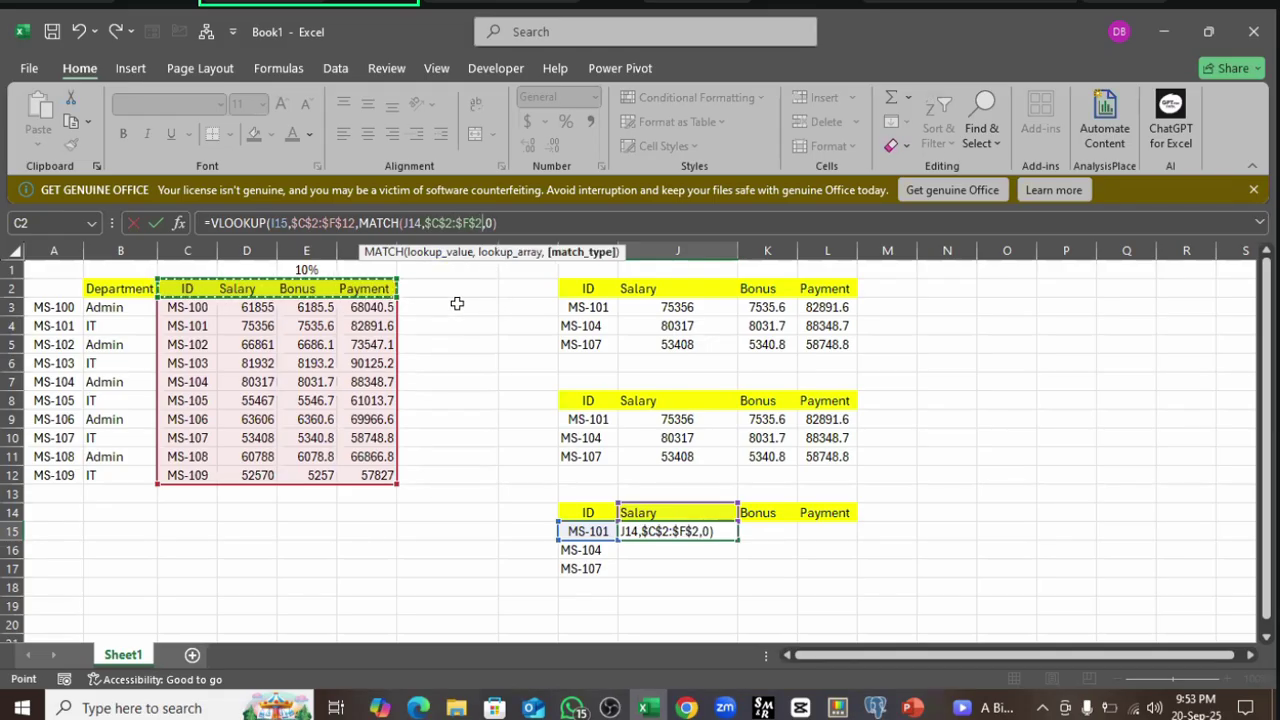
pyautogui.write('0),0')
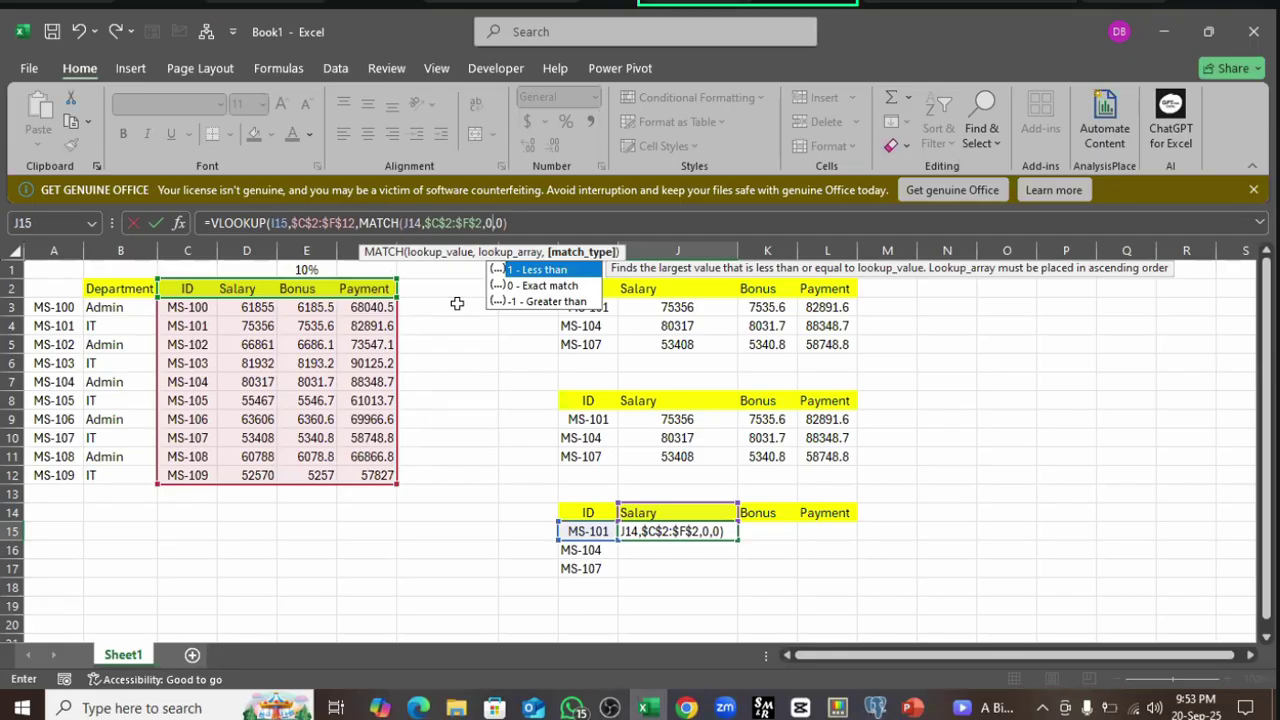
pyautogui.write(')')
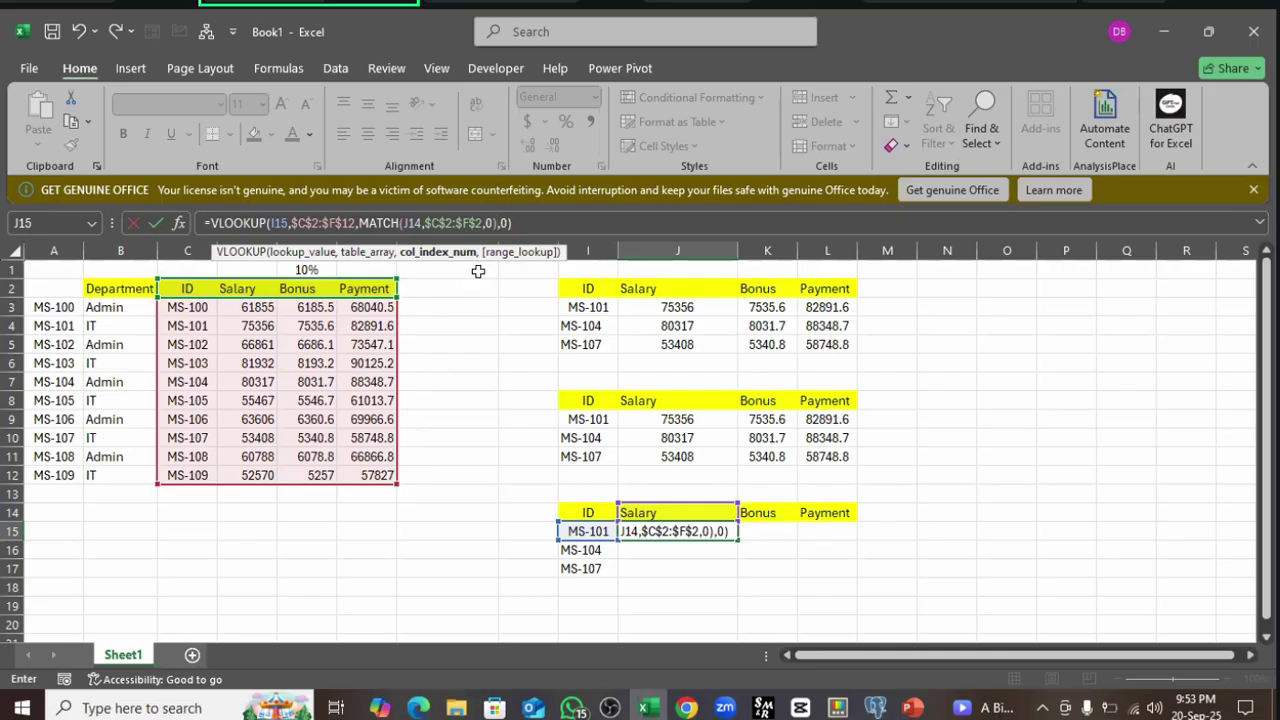
pyautogui.click(516, 223)
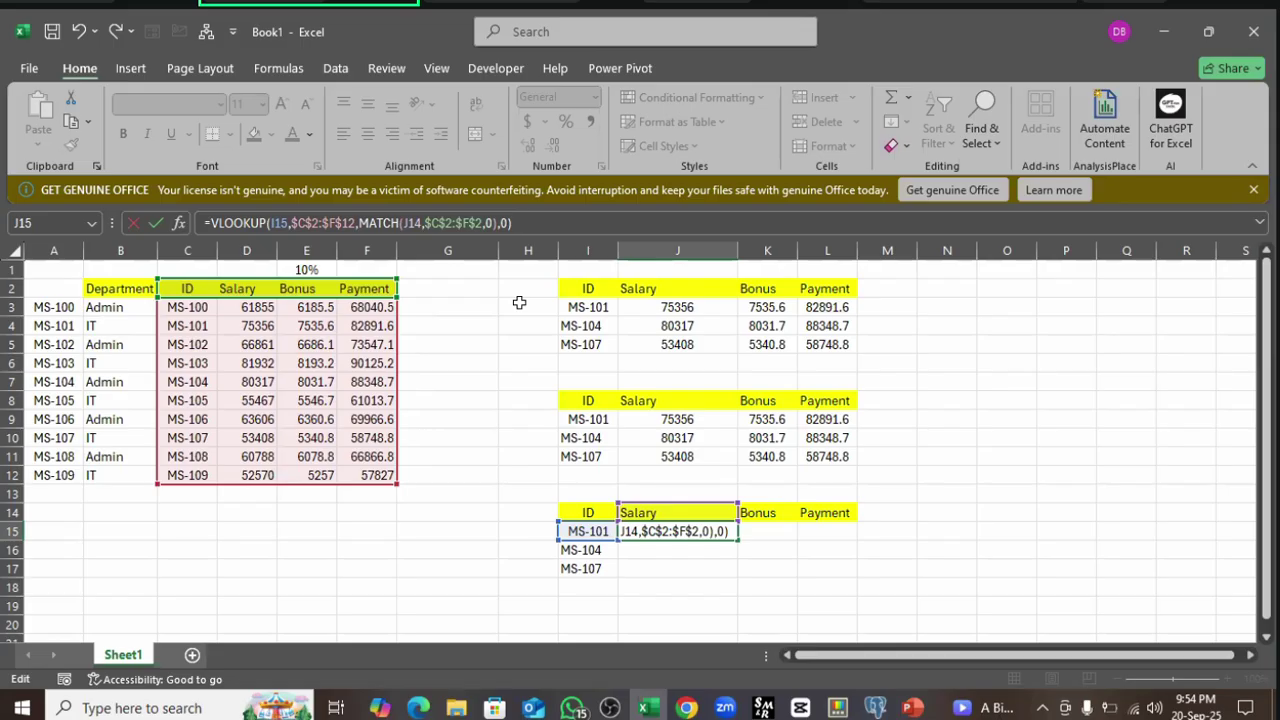
pyautogui.press('Return')
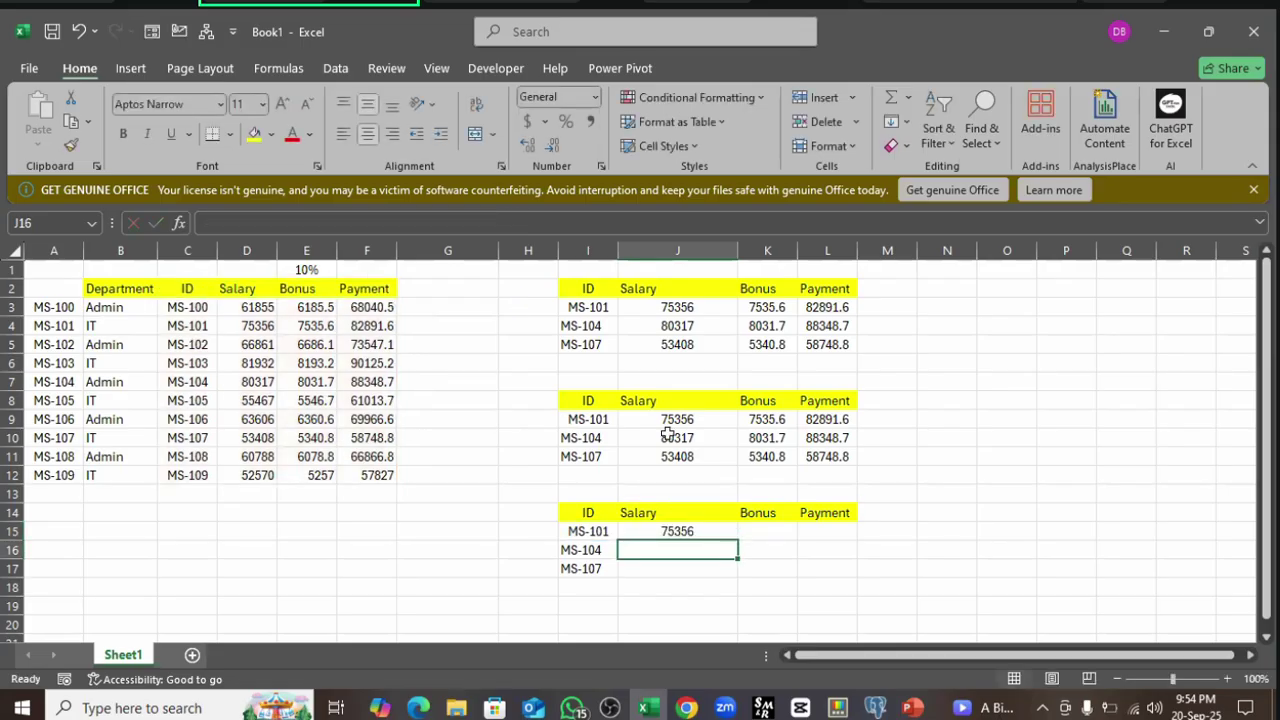
# - Compare the J15 lookup with the salary of MS-101 and the matching headers in the source table
pyautogui.press('Up')
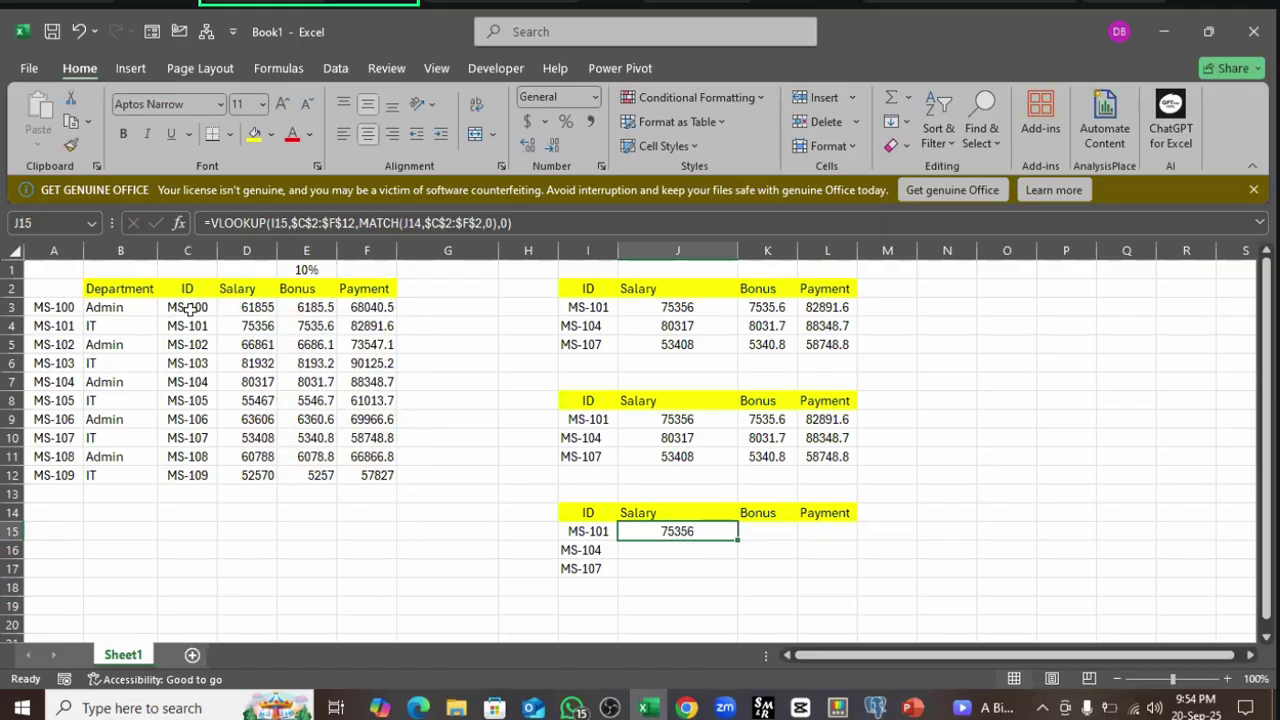
pyautogui.click(257, 326)
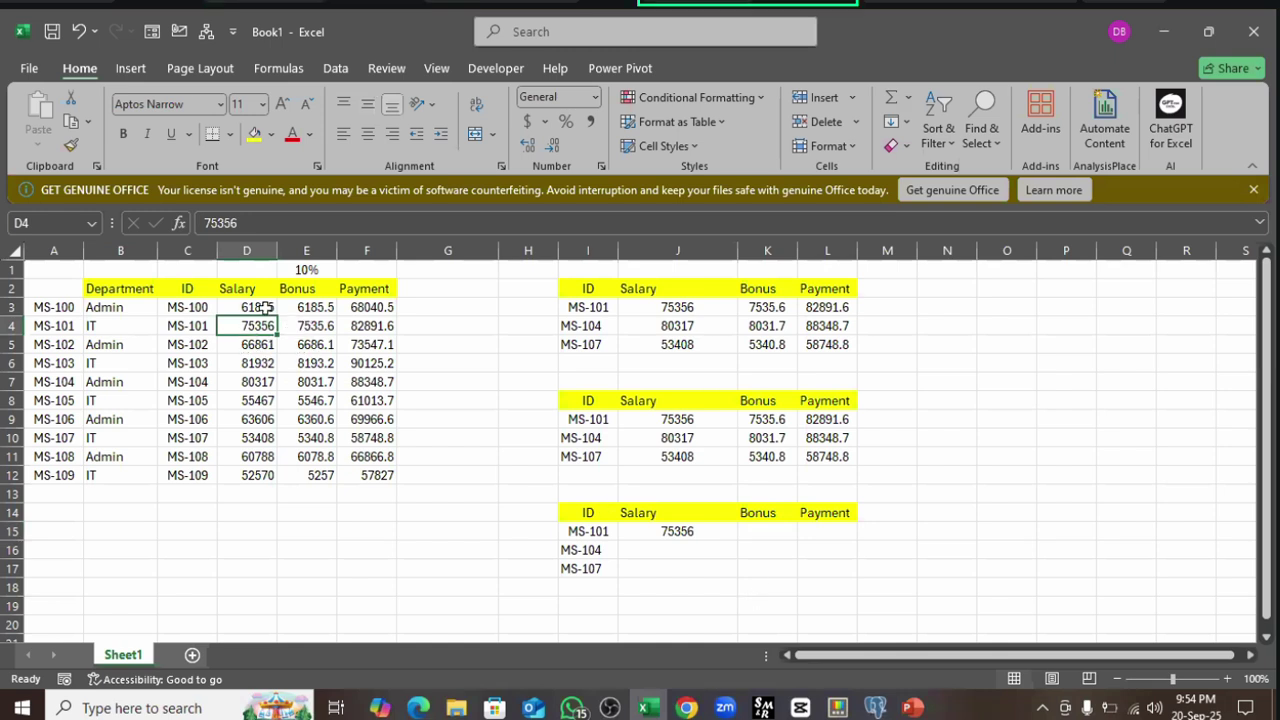
pyautogui.click(240, 288)
pyautogui.click(296, 288)
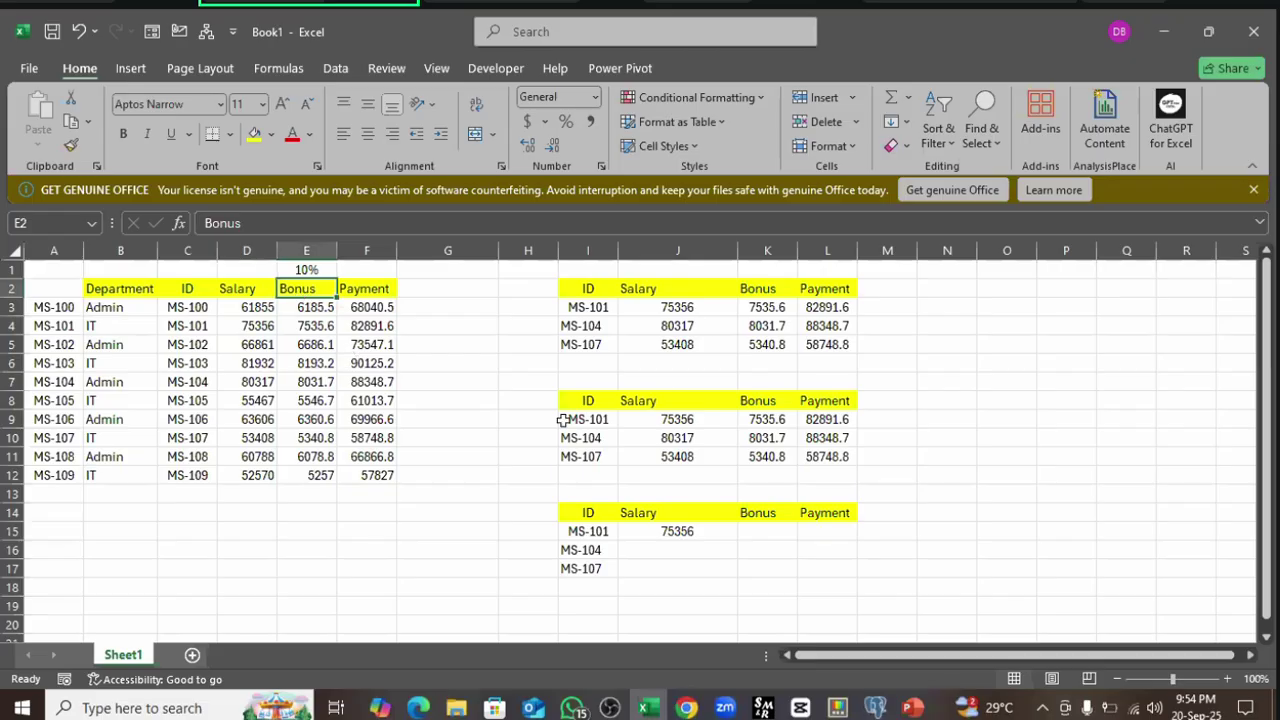
pyautogui.click(646, 516)
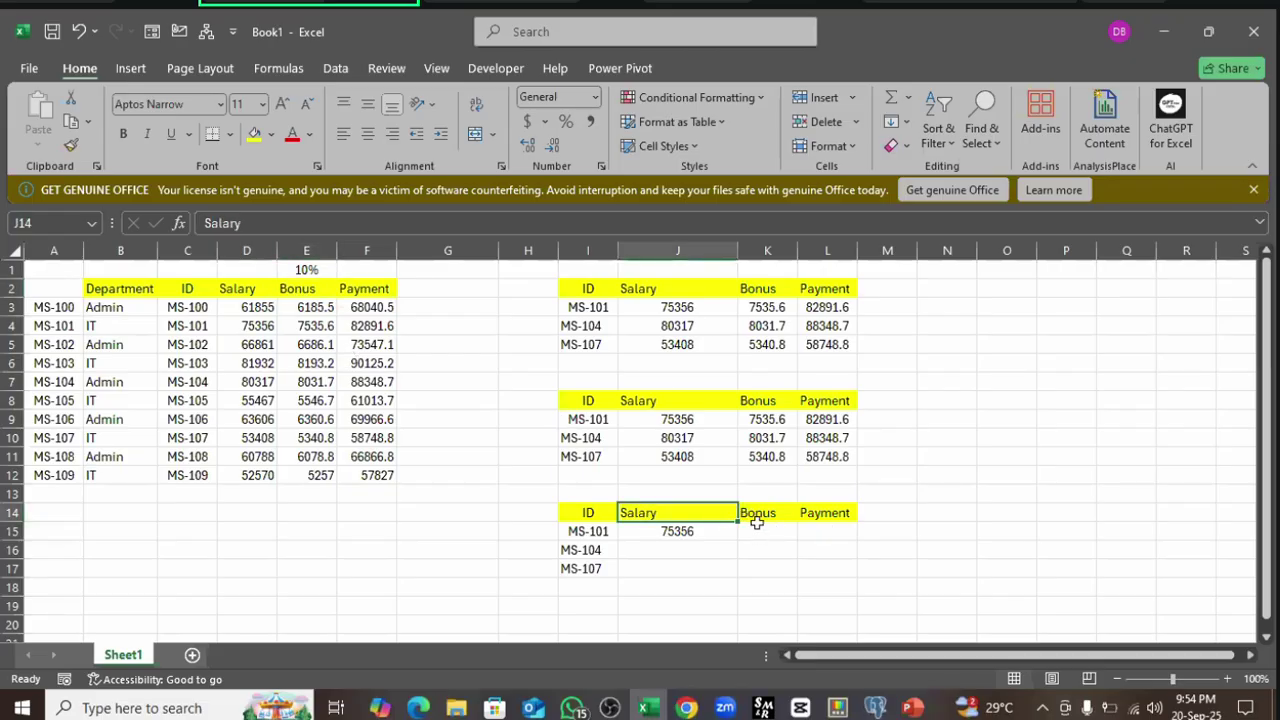
# - Replace the header in J14 with a copy of the Bonus header from K14
pyautogui.click(770, 513)
pyautogui.hotkey('ctrl', 'c')
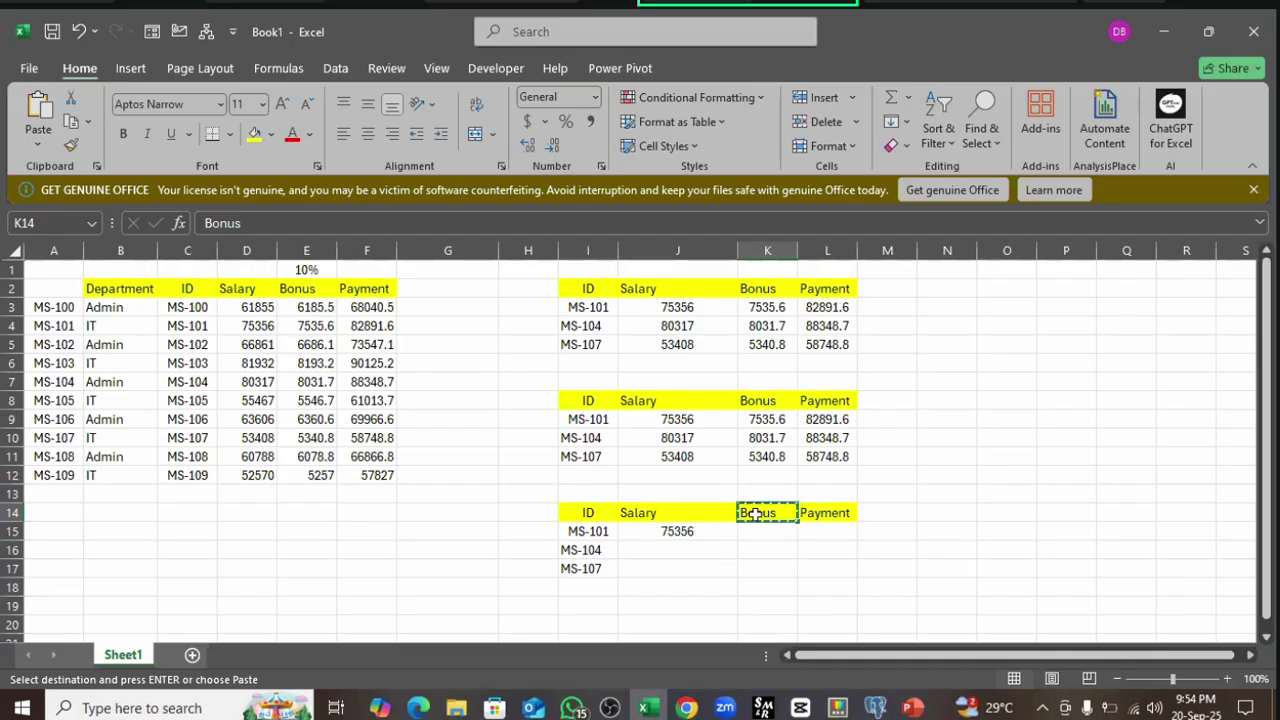
pyautogui.click(646, 514)
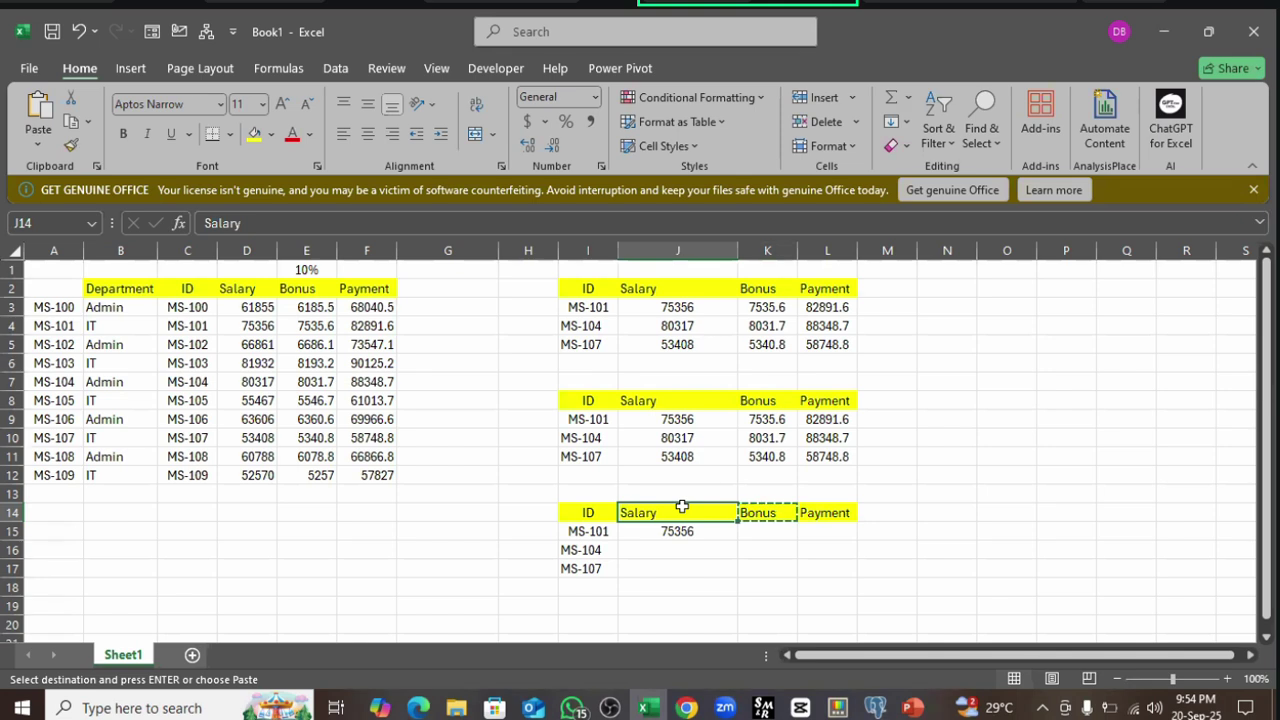
pyautogui.hotkey('ctrl', 'v')
pyautogui.click(755, 588)
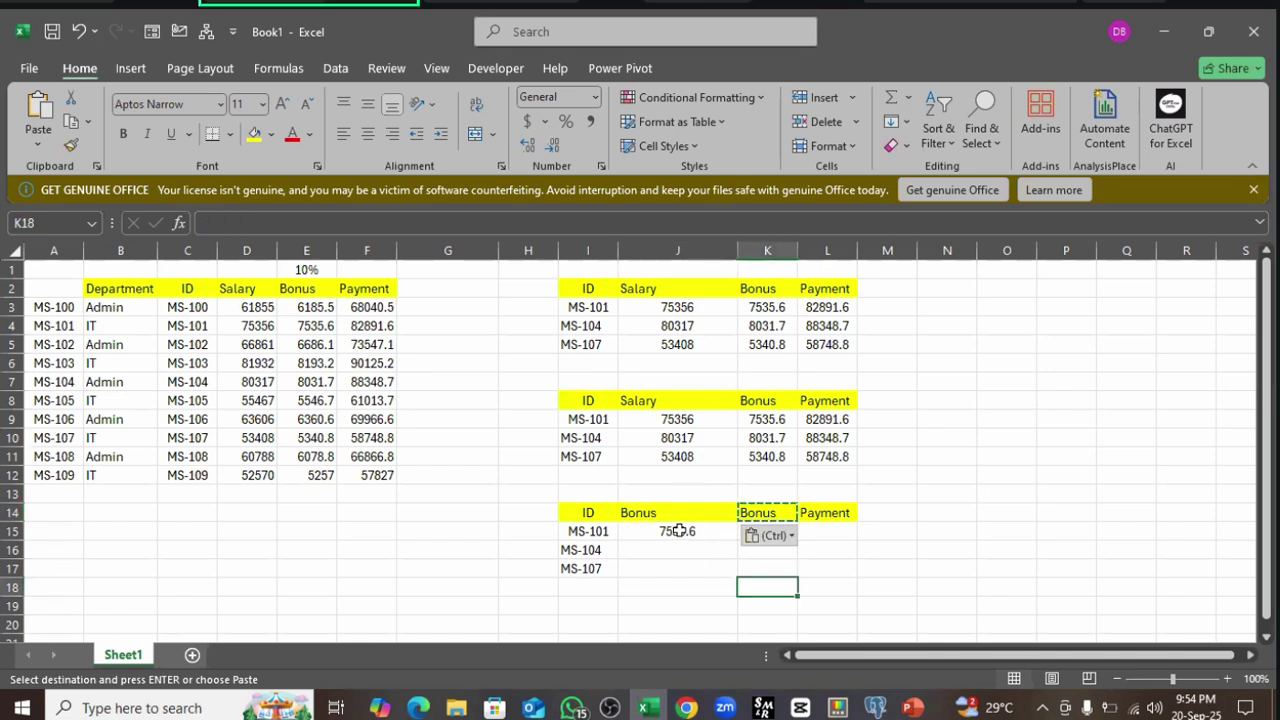
# - Examine the nested MATCH argument in J15's VLOOKUP formula, leaving it unedited
pyautogui.click(679, 531)
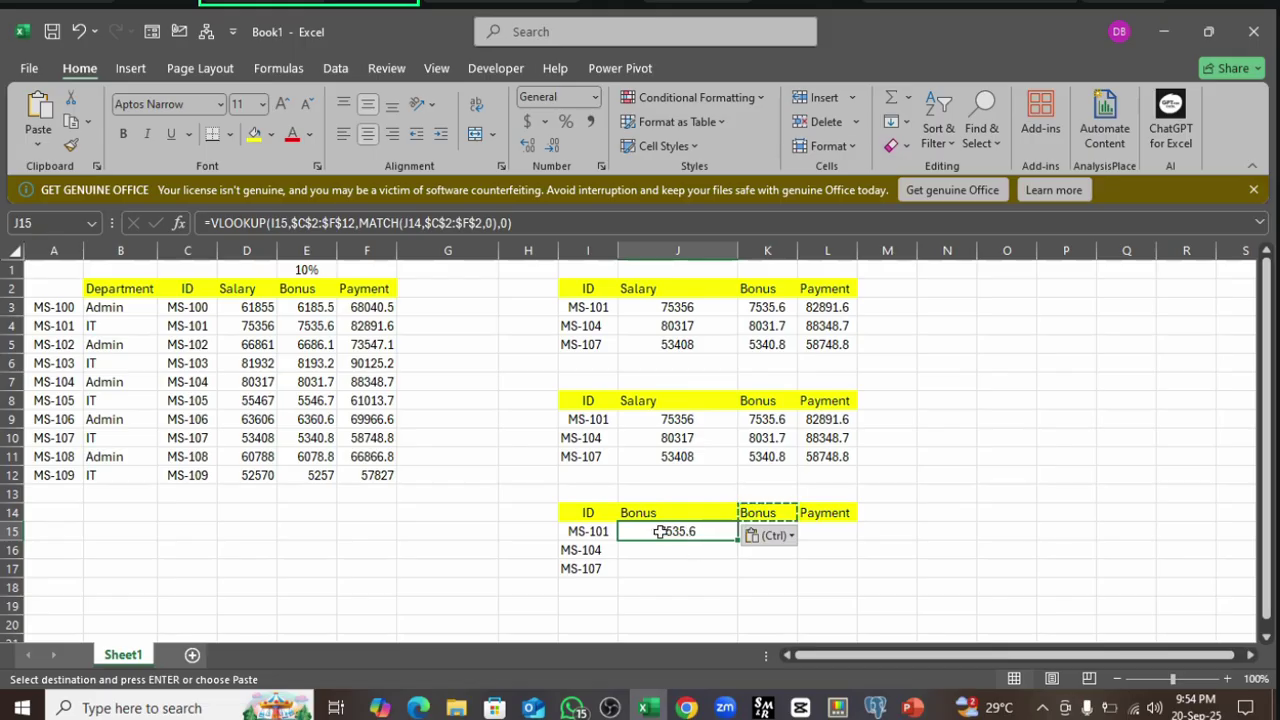
pyautogui.click(364, 224)
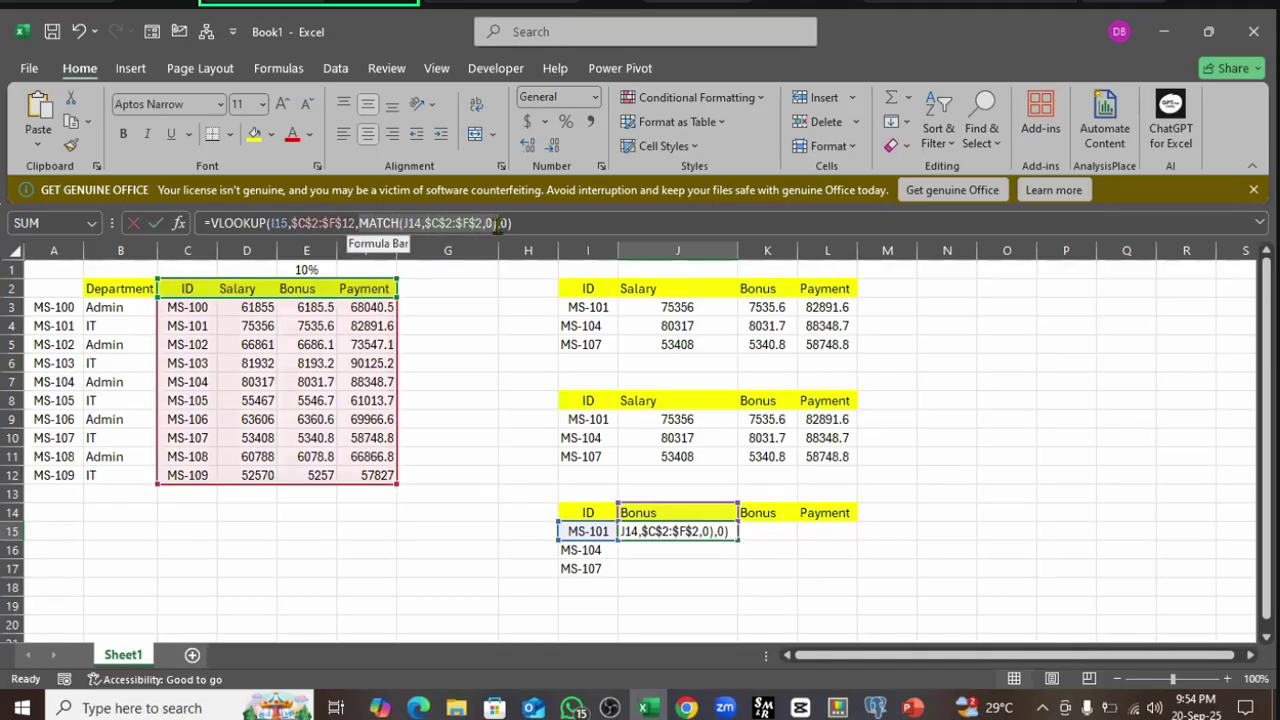
pyautogui.click(497, 224)
pyautogui.doubleClick(490, 224)
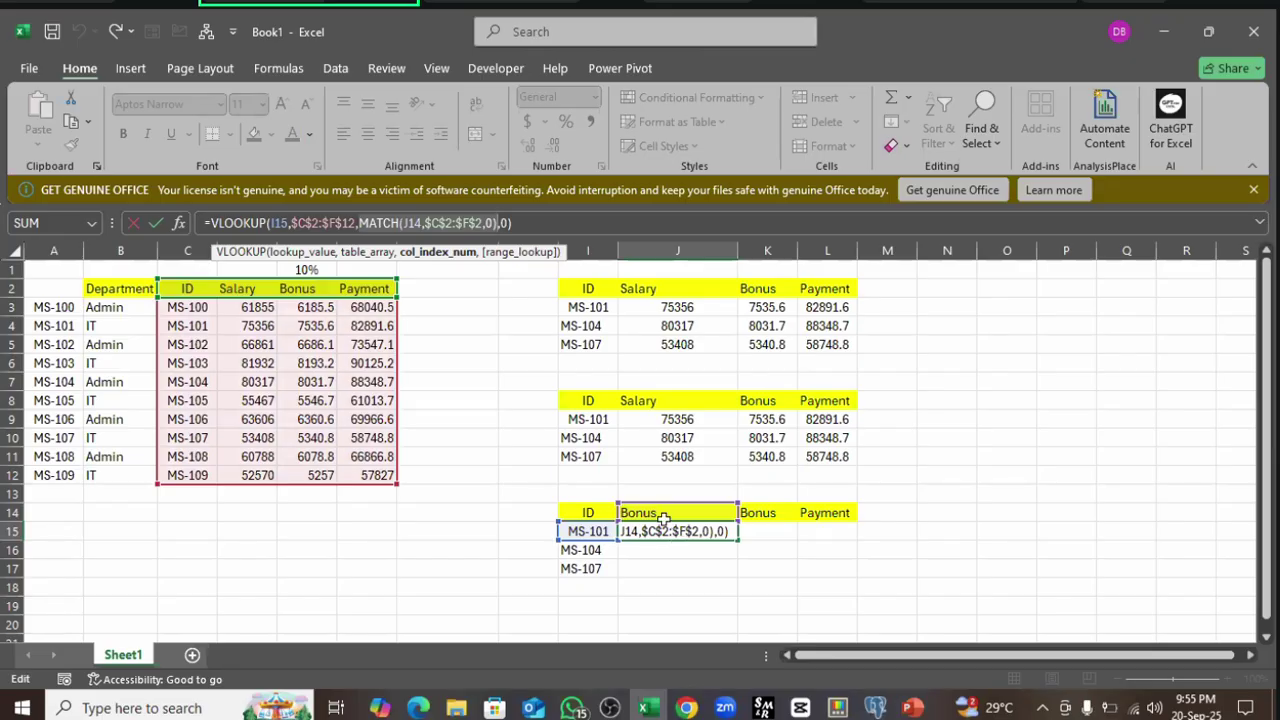
pyautogui.press('Return')
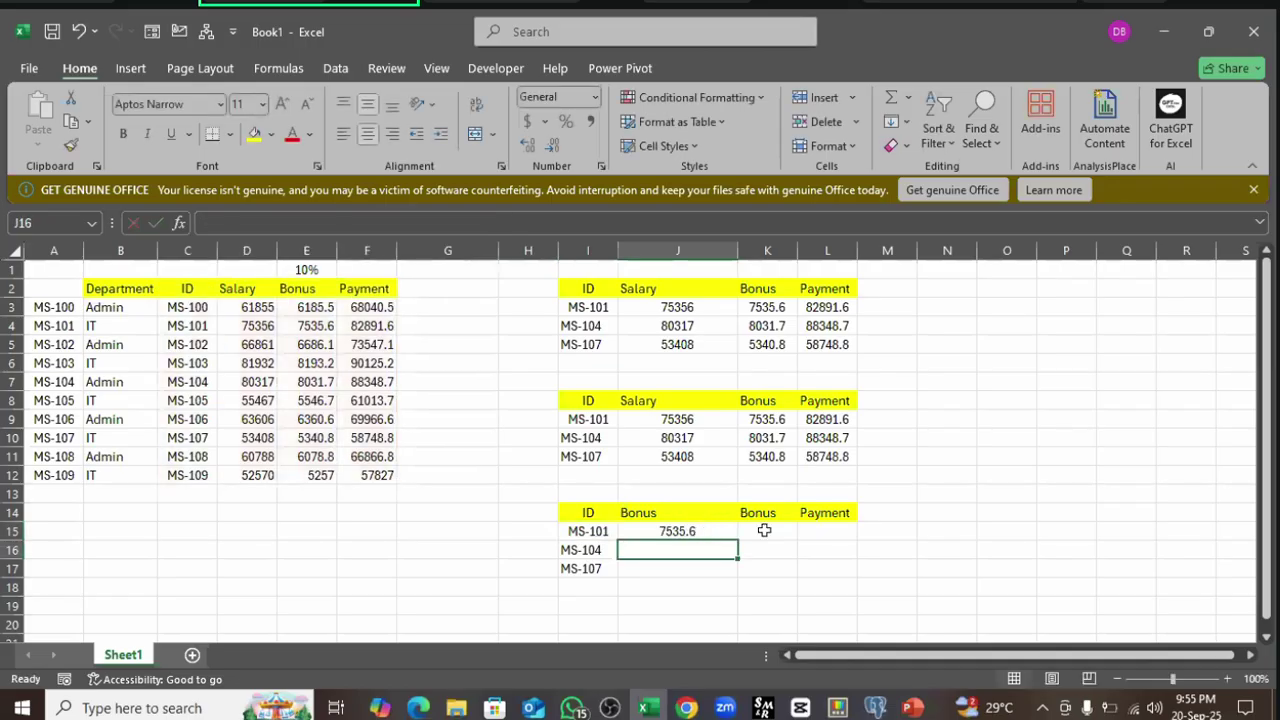
# - Replace the header in J14 with a copy of the Payment header from L14 and check the formula in J15
pyautogui.click(823, 513)
pyautogui.hotkey('ctrl', 'c')
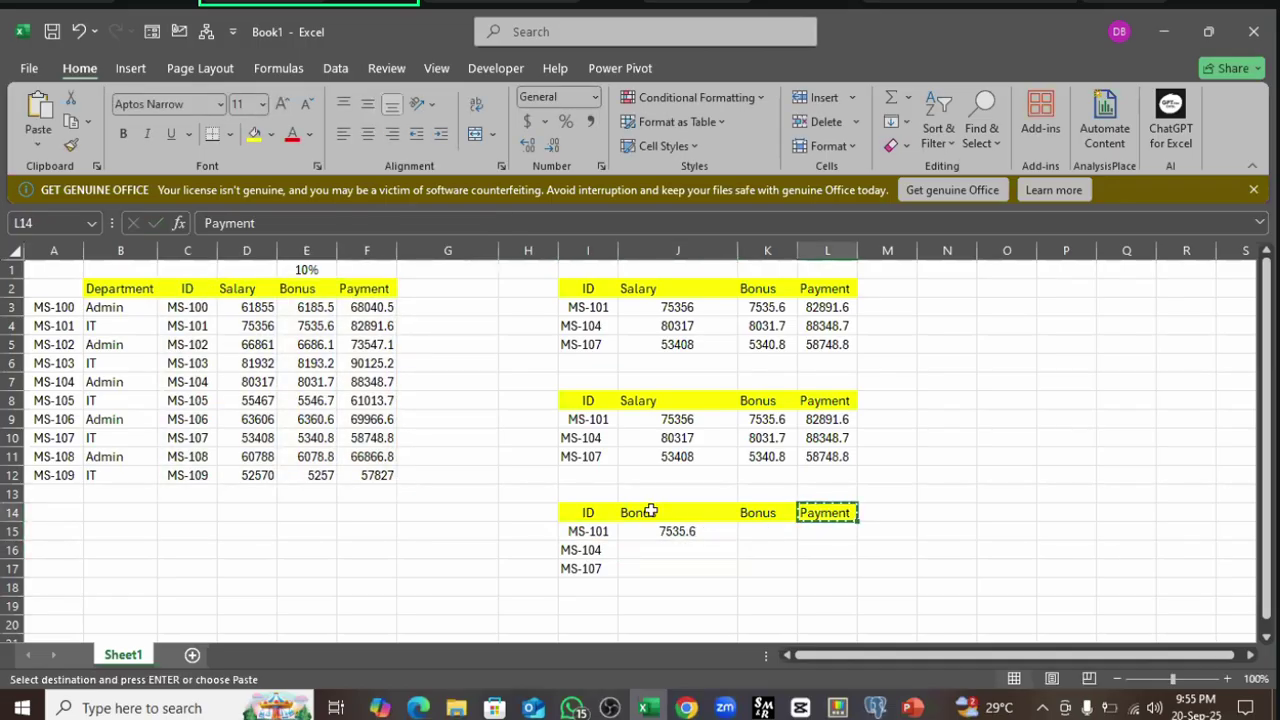
pyautogui.click(645, 512)
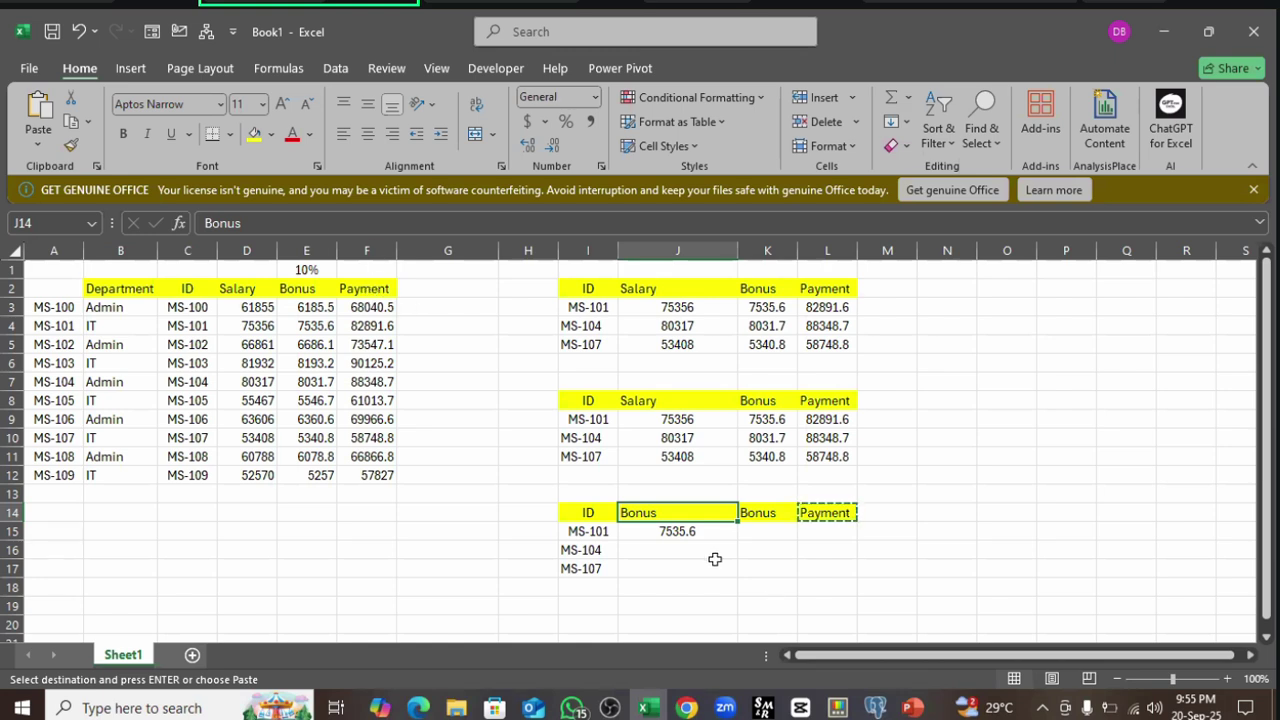
pyautogui.hotkey('ctrl', 'v')
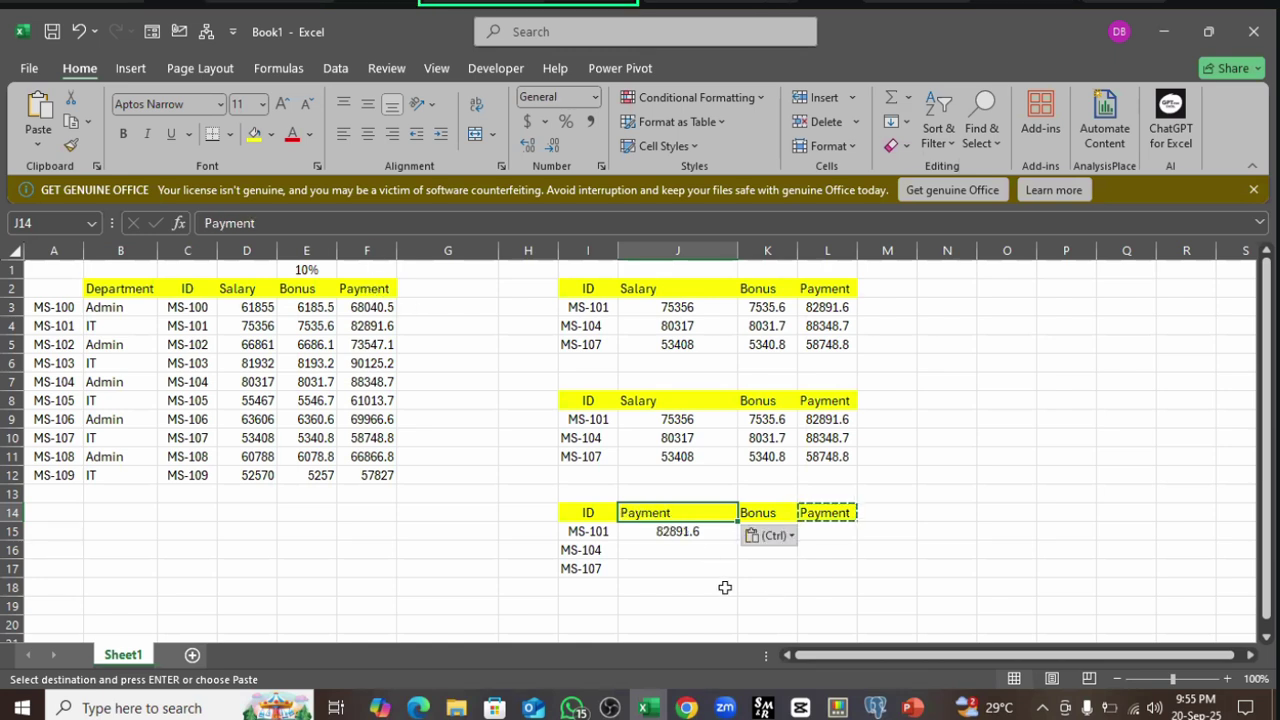
pyautogui.click(726, 588)
pyautogui.press('Up')
pyautogui.press('Up')
pyautogui.press('Up')
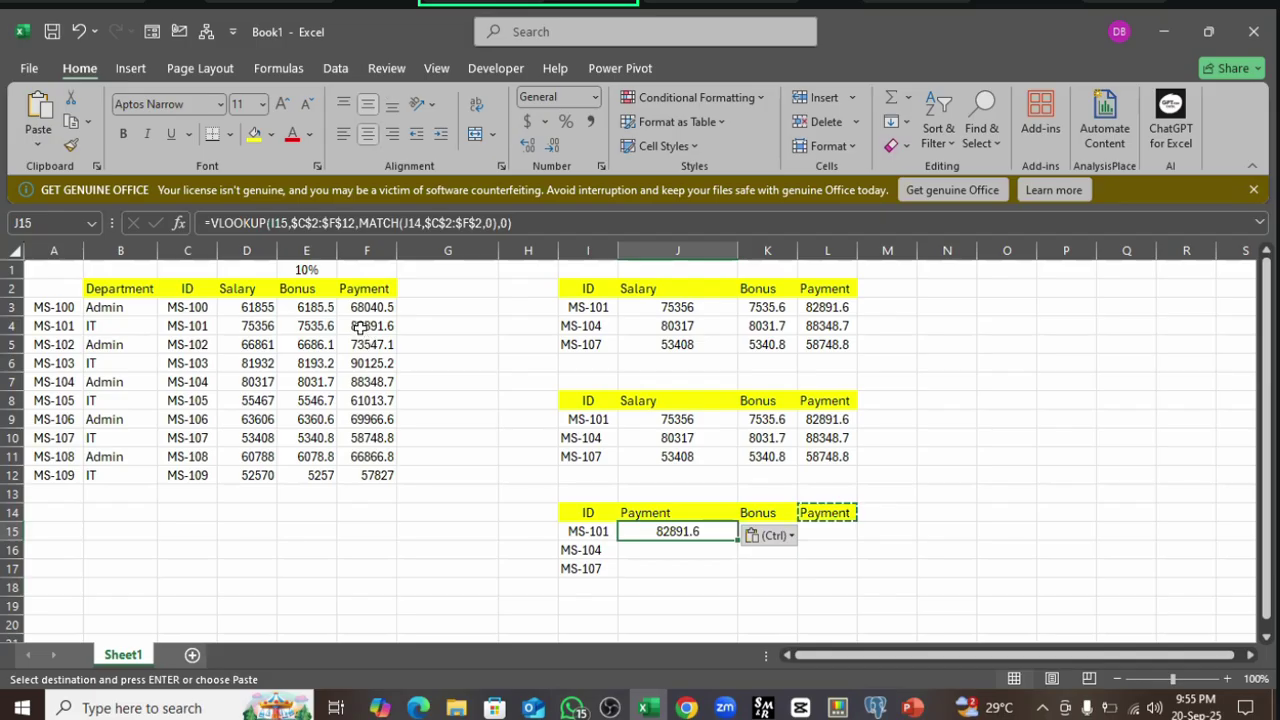
# - Compare the J15 lookup with MS-101's payment in the source table, check the third table's headers and clear the pending copy
pyautogui.click(364, 328)
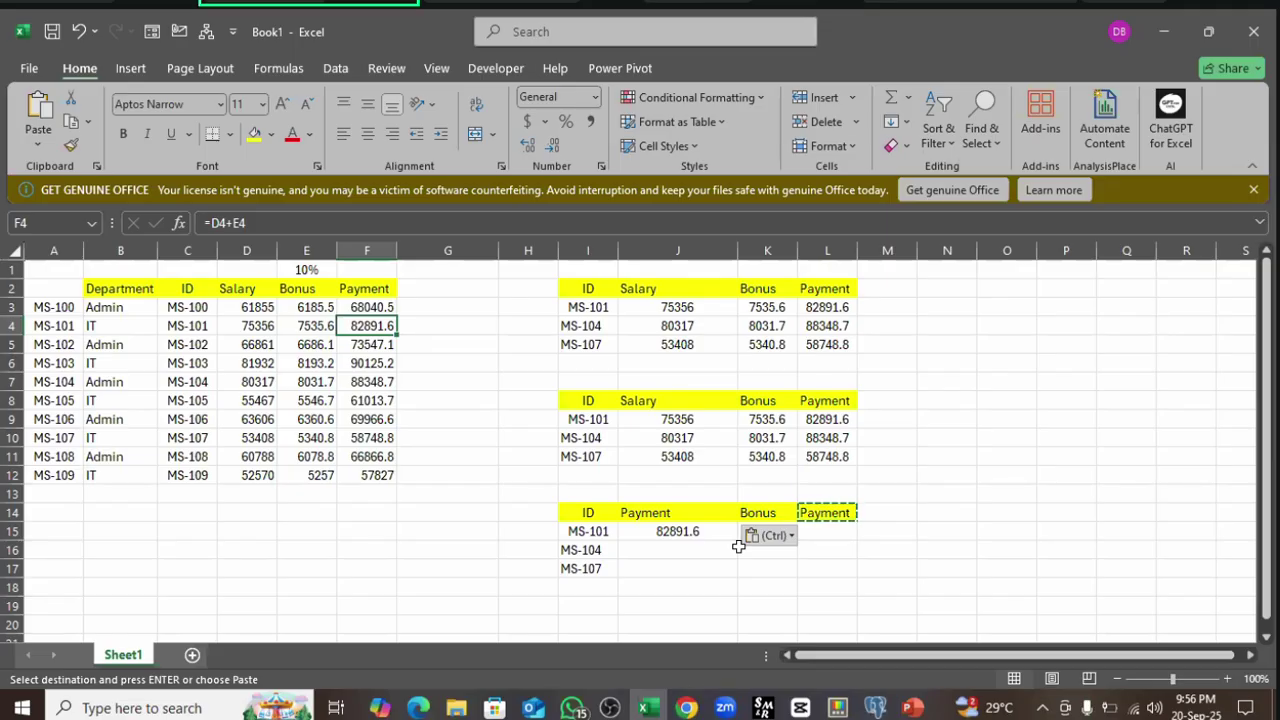
pyautogui.moveTo(187, 290); pyautogui.dragTo(402, 483)
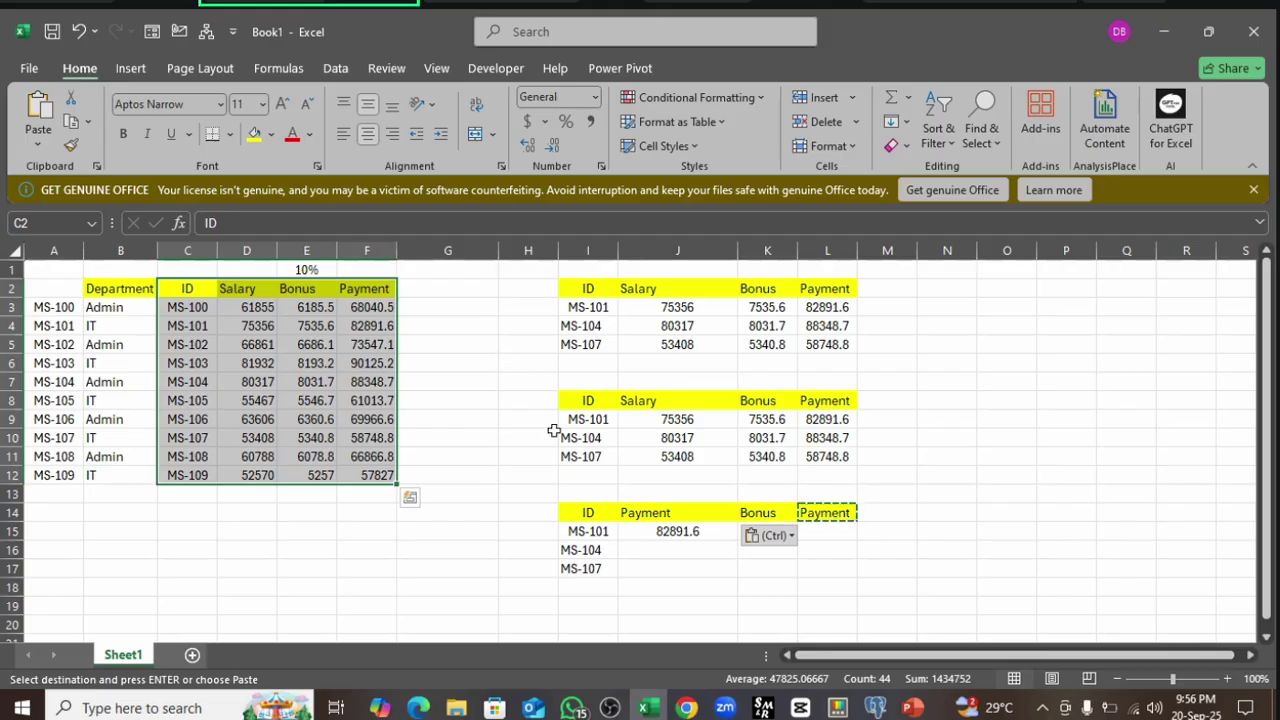
pyautogui.click(673, 517)
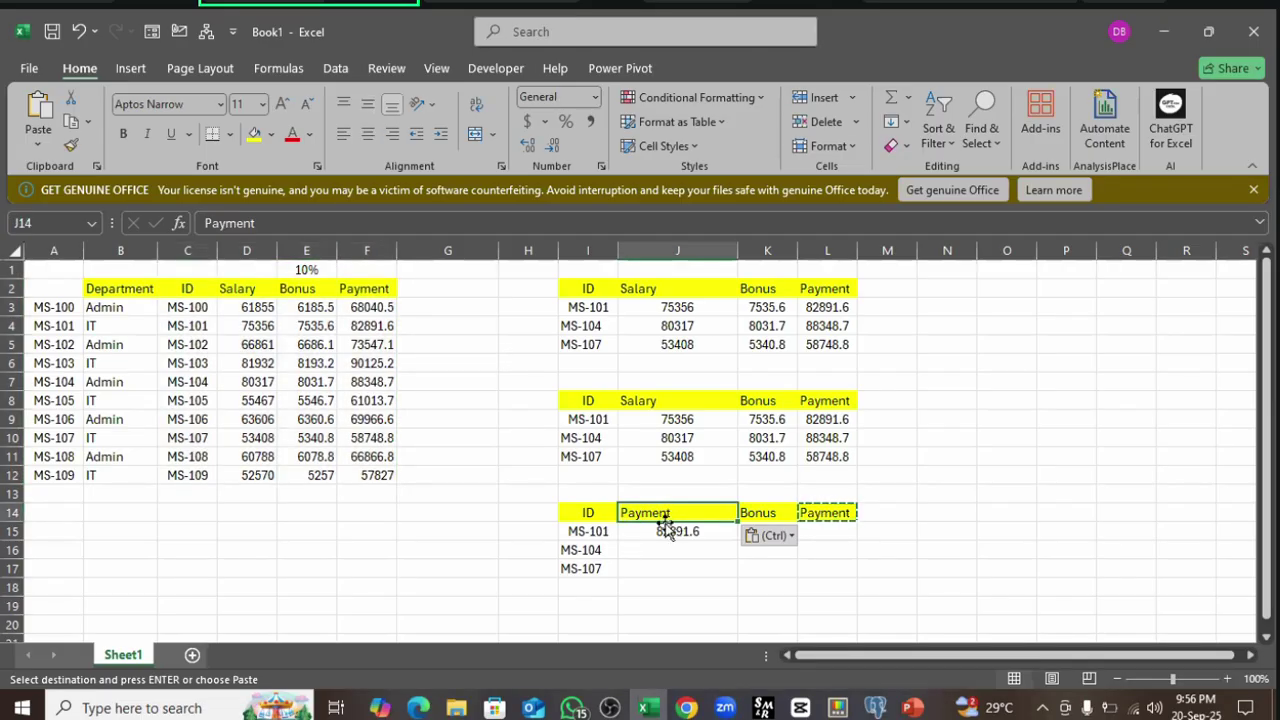
pyautogui.click(669, 531)
pyautogui.click(758, 513)
pyautogui.click(826, 510)
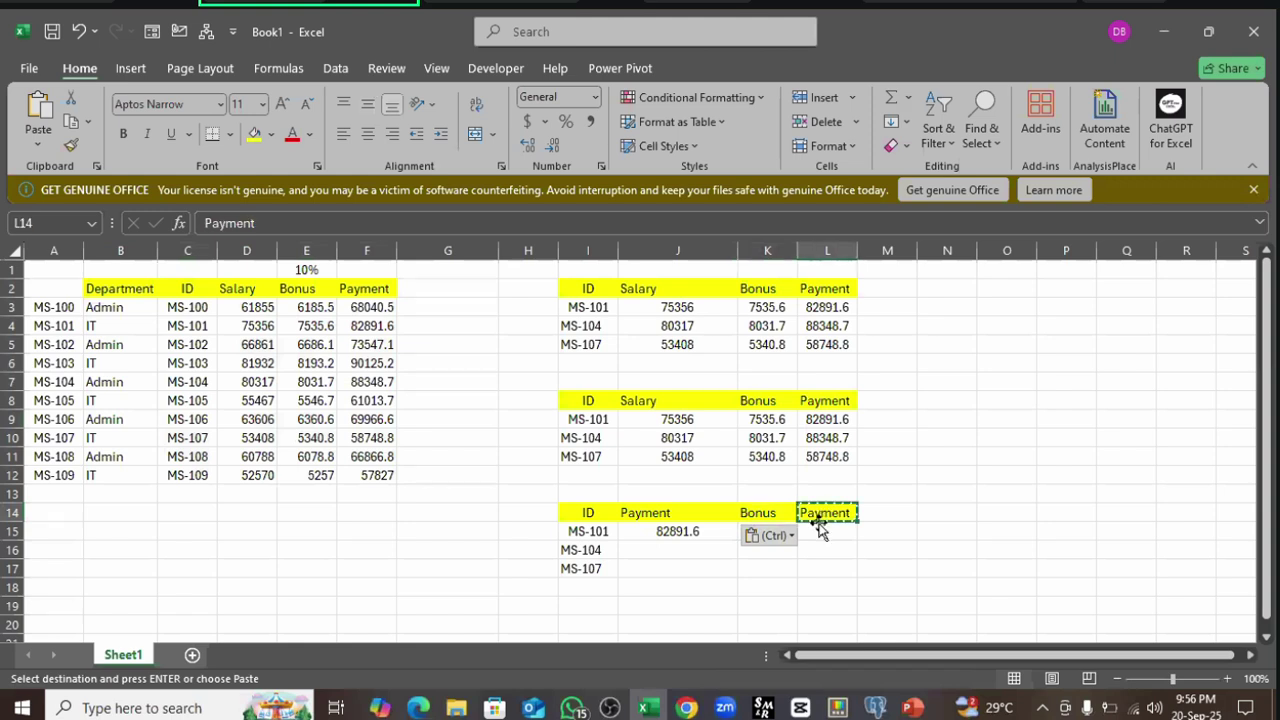
pyautogui.press('Escape')
pyautogui.click(655, 515)
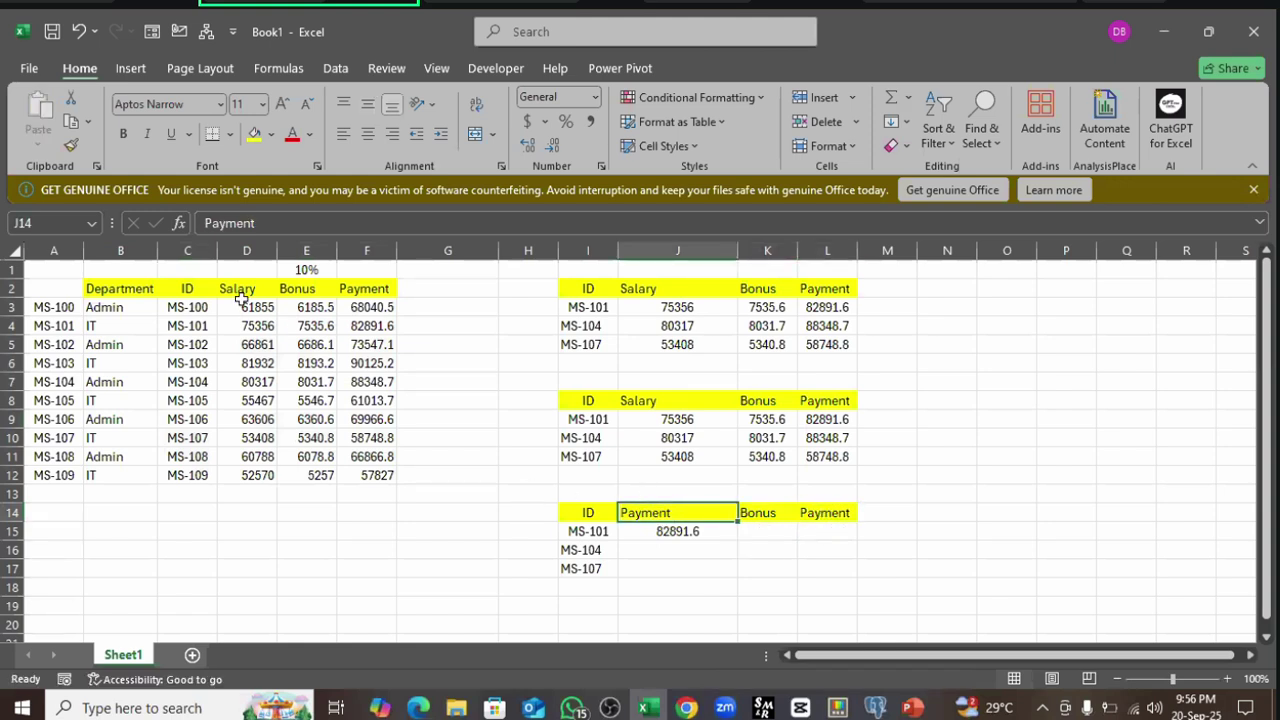
# - Compare the J14 header with the source headers and trace the column order from ID through Payment in C2:F12
pyautogui.moveTo(238, 293); pyautogui.dragTo(370, 290)
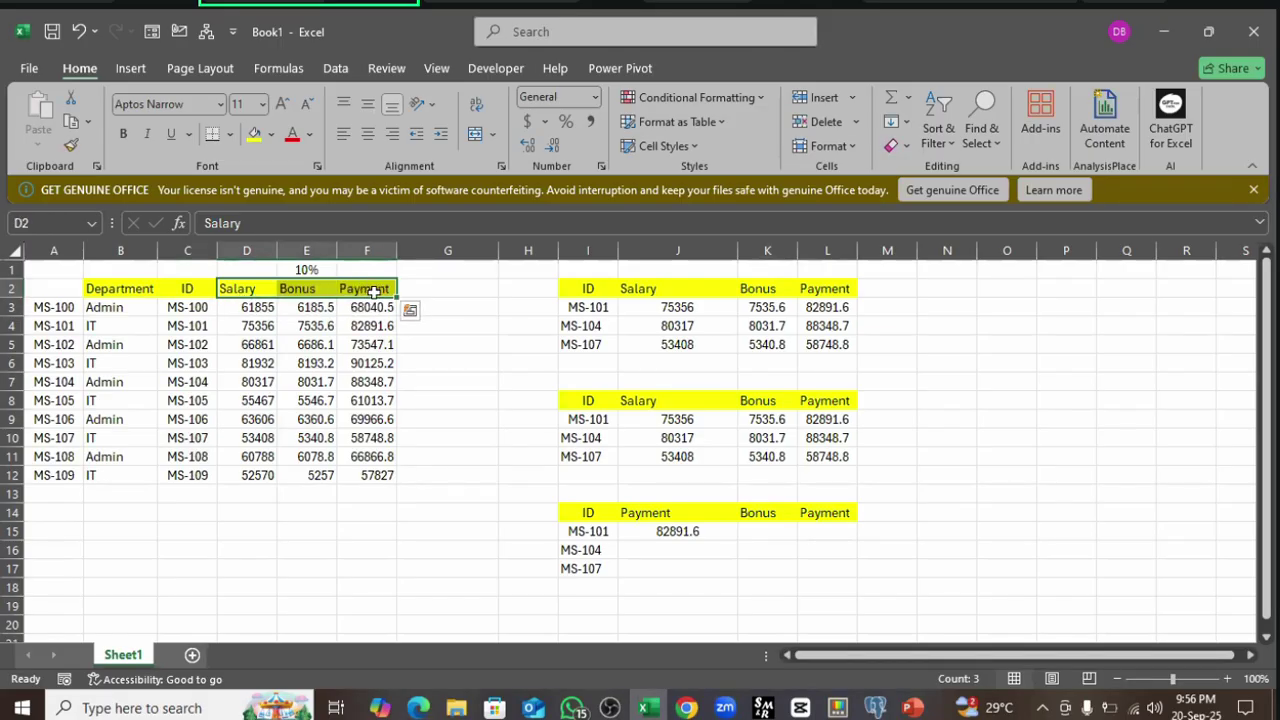
pyautogui.moveTo(625, 510)
pyautogui.mouseDown()
pyautogui.moveTo(352, 325)
pyautogui.moveTo(349, 286)
pyautogui.mouseUp()
pyautogui.click(363, 289)
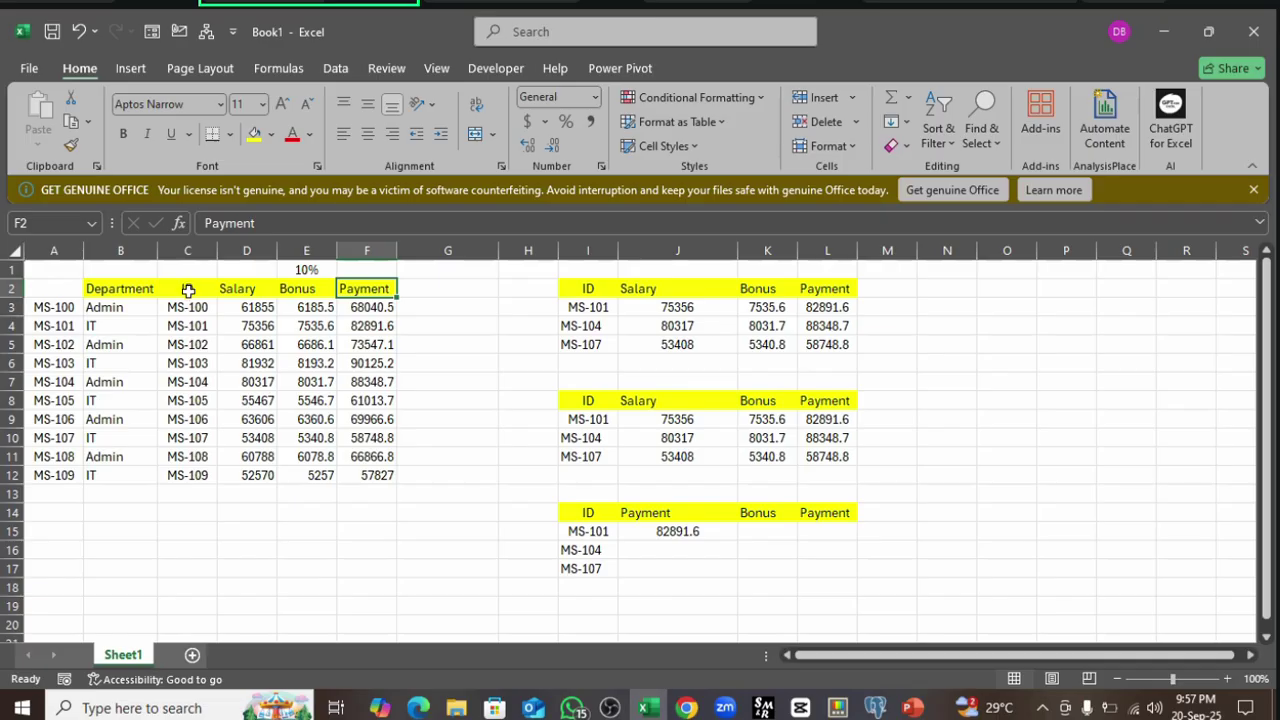
pyautogui.moveTo(188, 289); pyautogui.dragTo(363, 477)
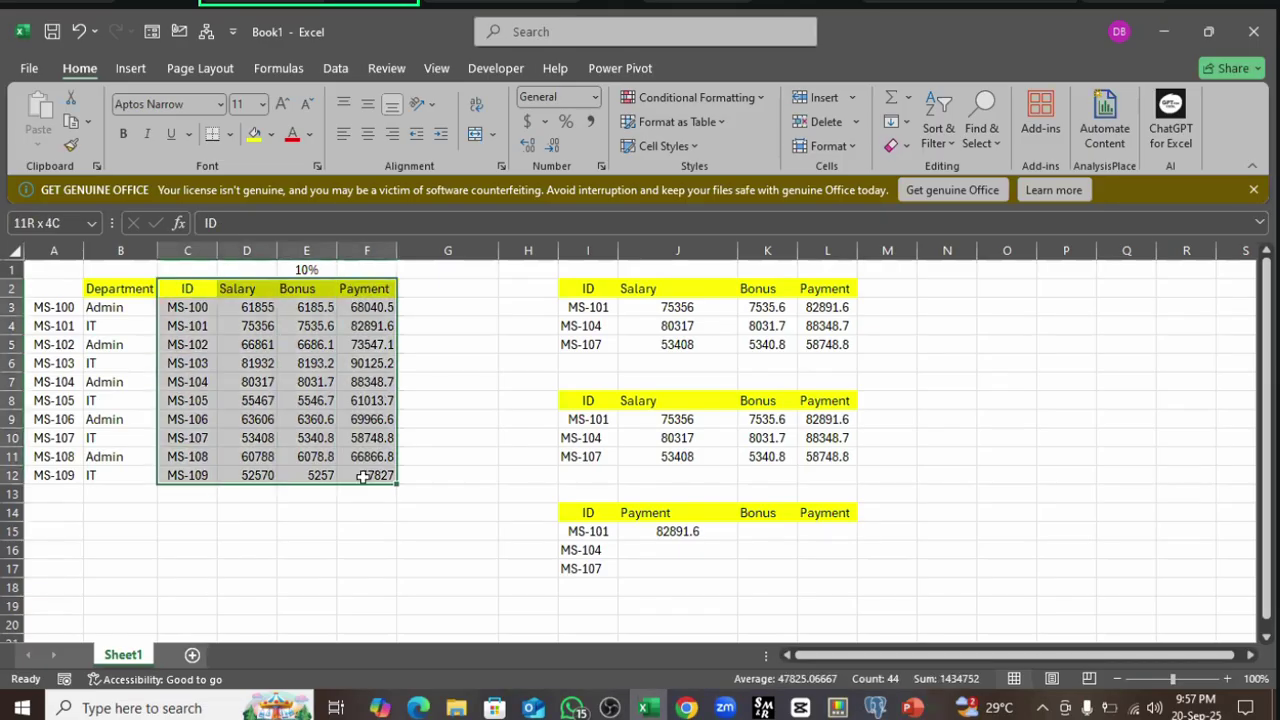
pyautogui.click(191, 289)
pyautogui.press('Right')
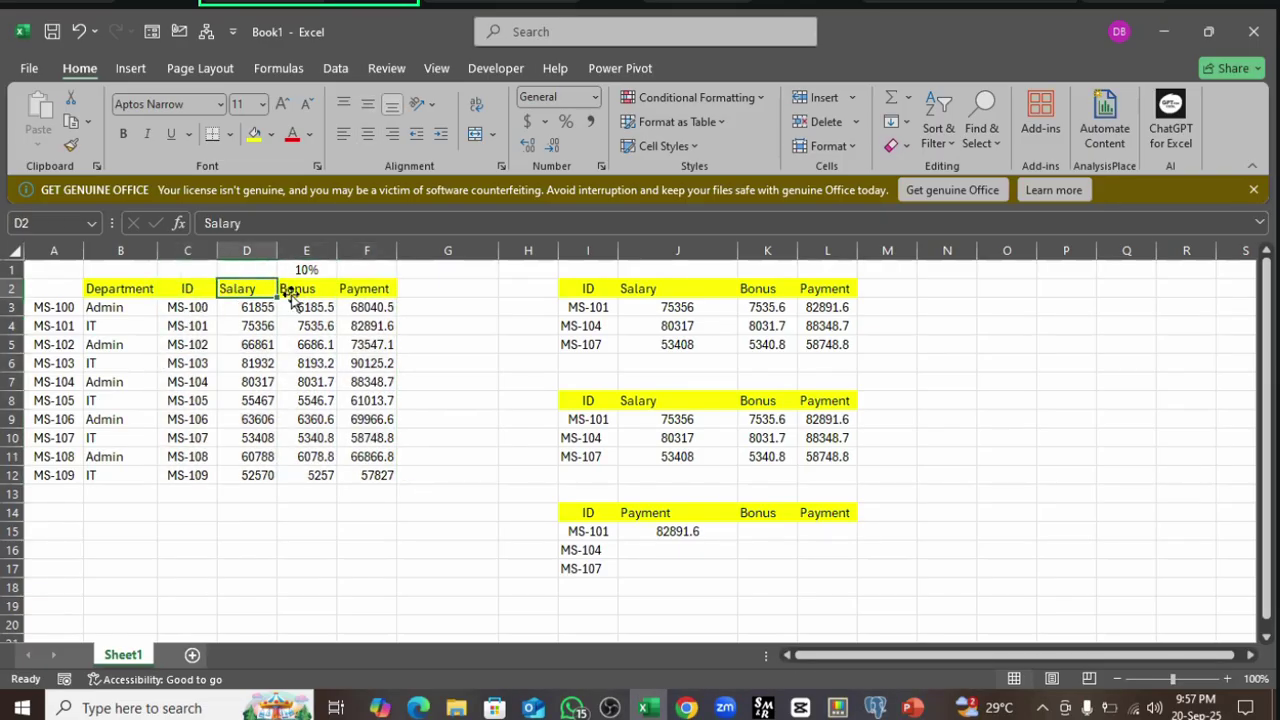
pyautogui.click(290, 292)
pyautogui.click(370, 307)
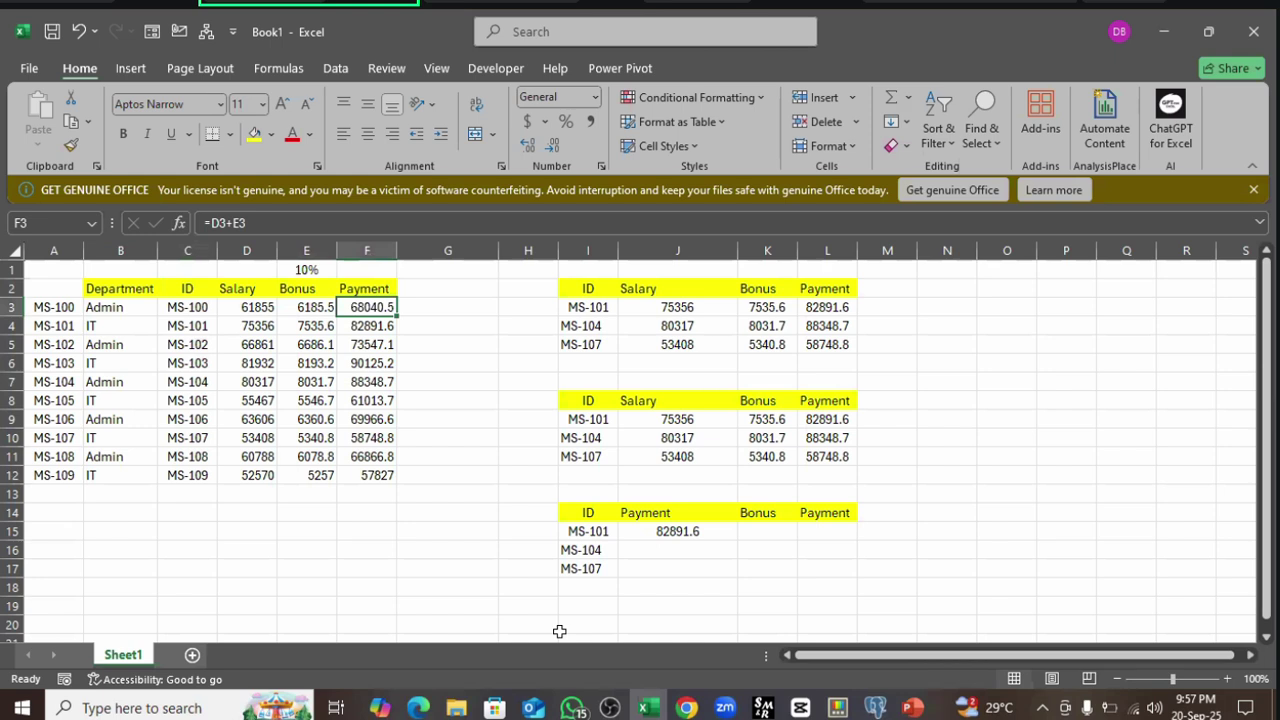
# - Reuse the nested MATCH argument from J15's formula as a standalone formula in J13: =MATCH(J14,$C$2:$F$2,0)
pyautogui.click(668, 530)
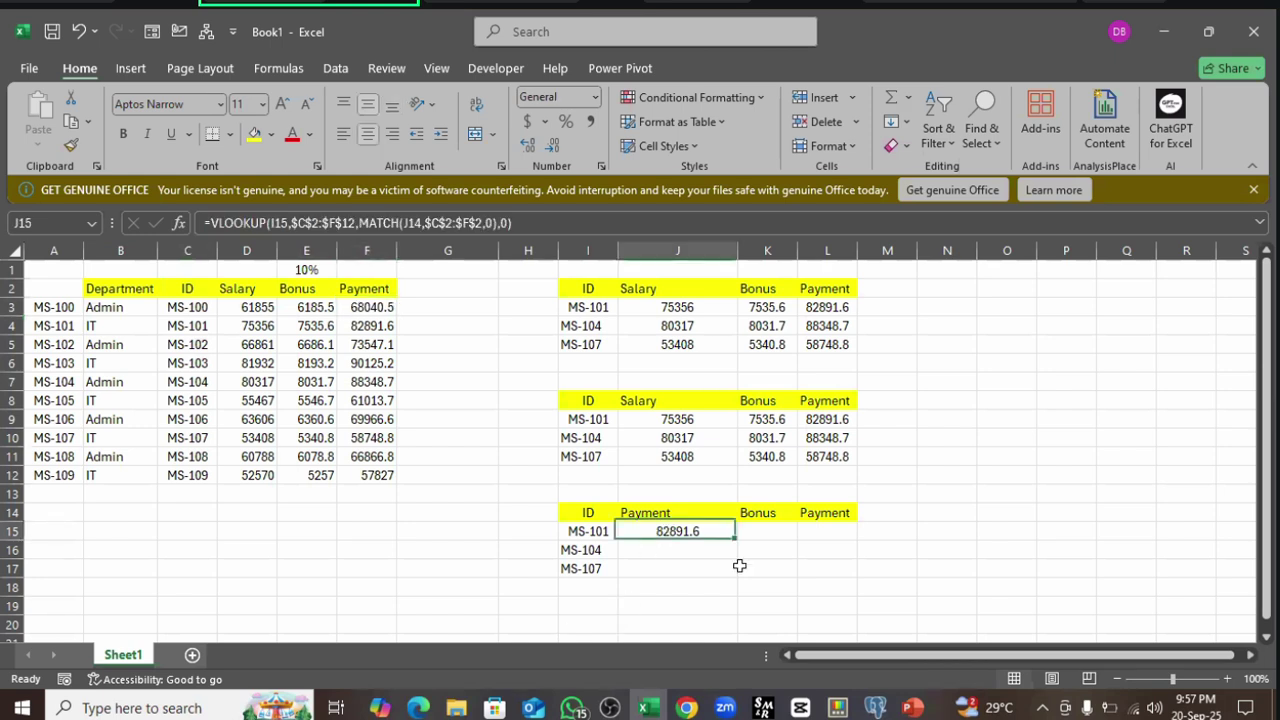
pyautogui.click(360, 224)
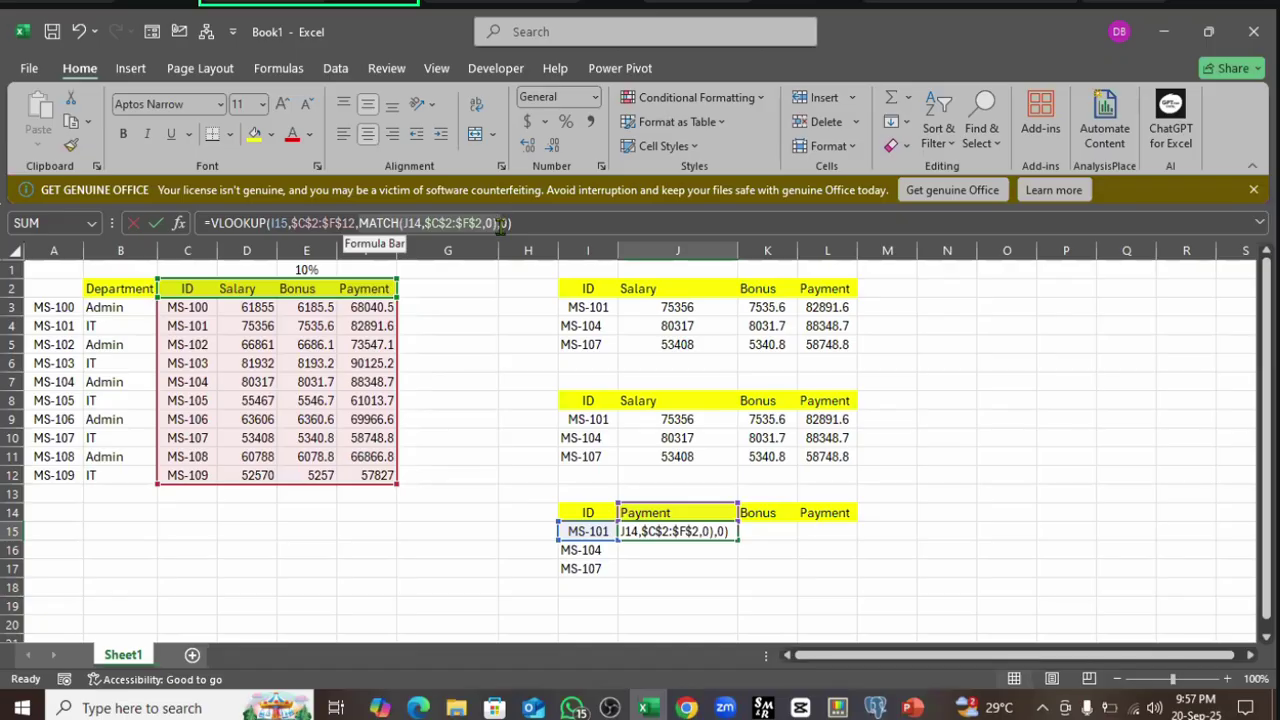
pyautogui.click(500, 224)
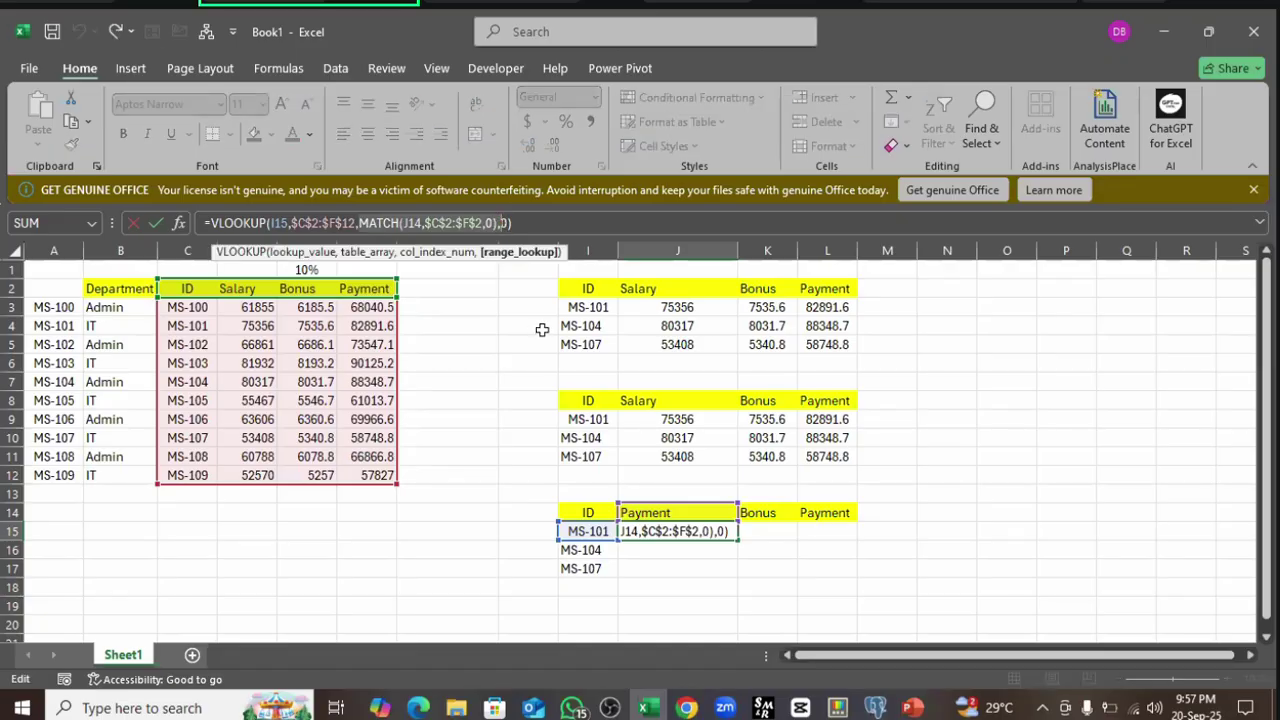
pyautogui.hotkey('ctrl', 'Return')
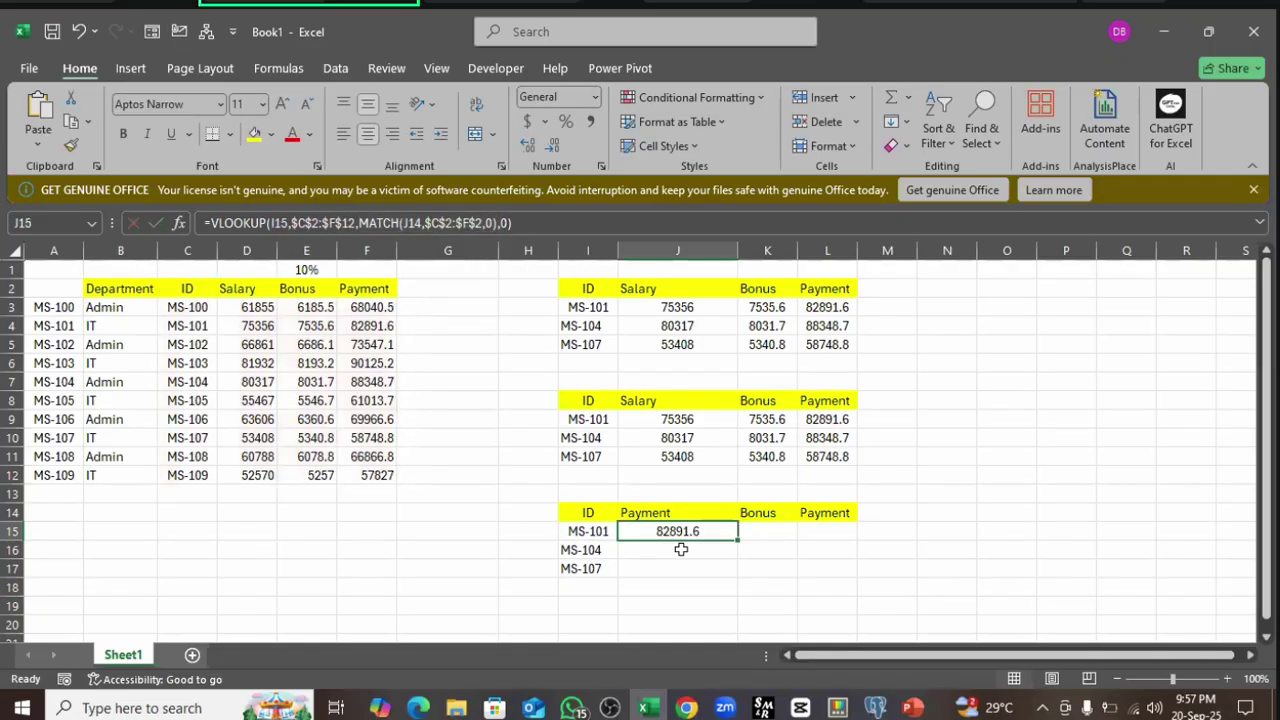
pyautogui.click(670, 490)
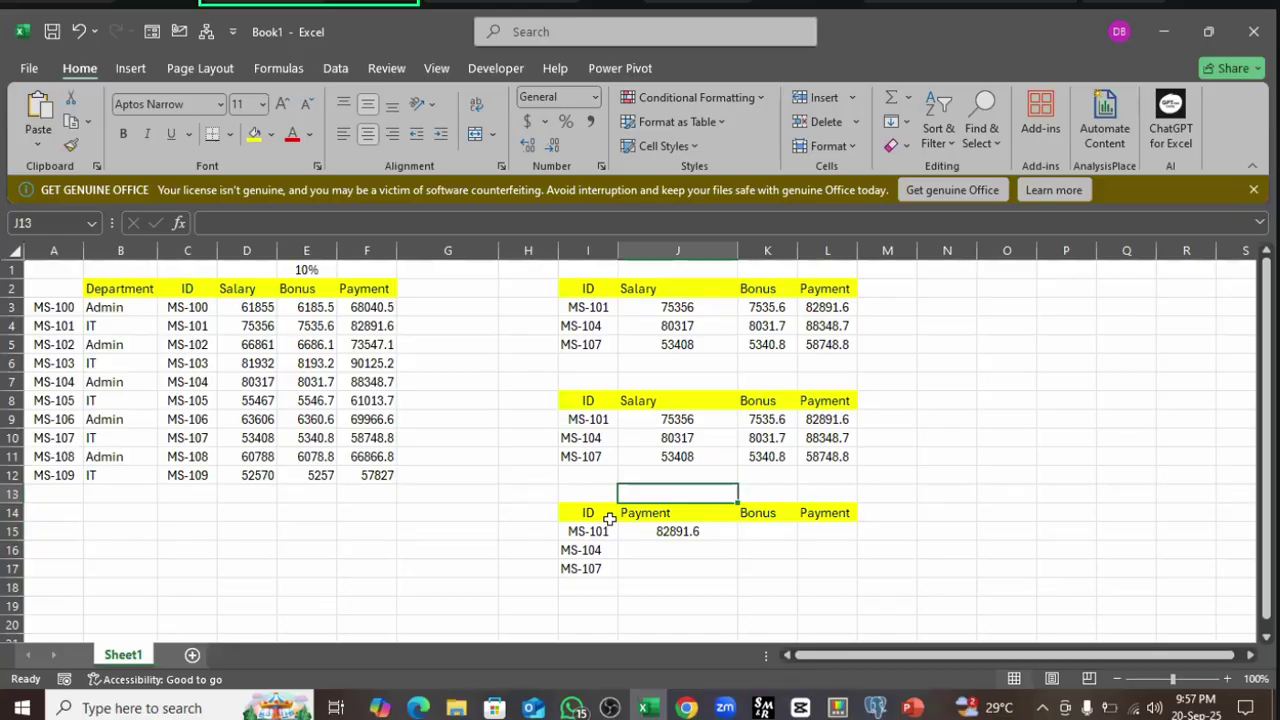
pyautogui.write('=MATCH(J14,$C$2:$F$2,0),')
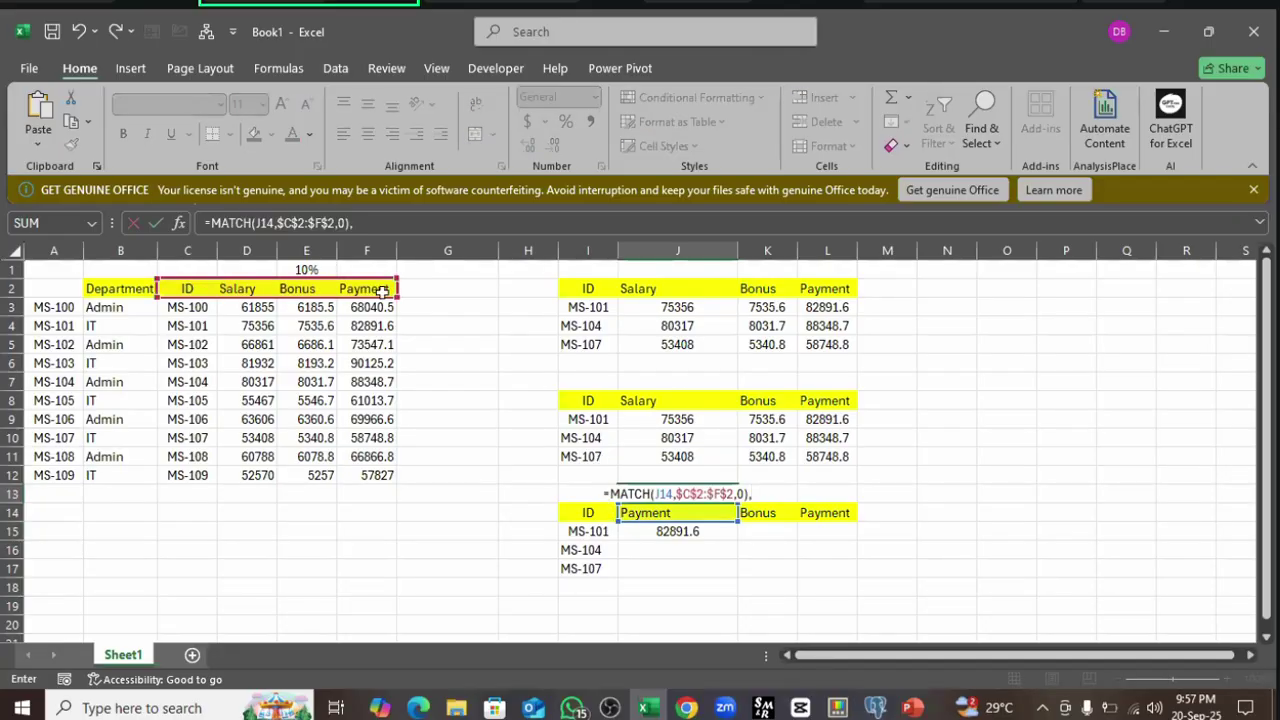
pyautogui.click(401, 225)
pyautogui.press('BackSpace')
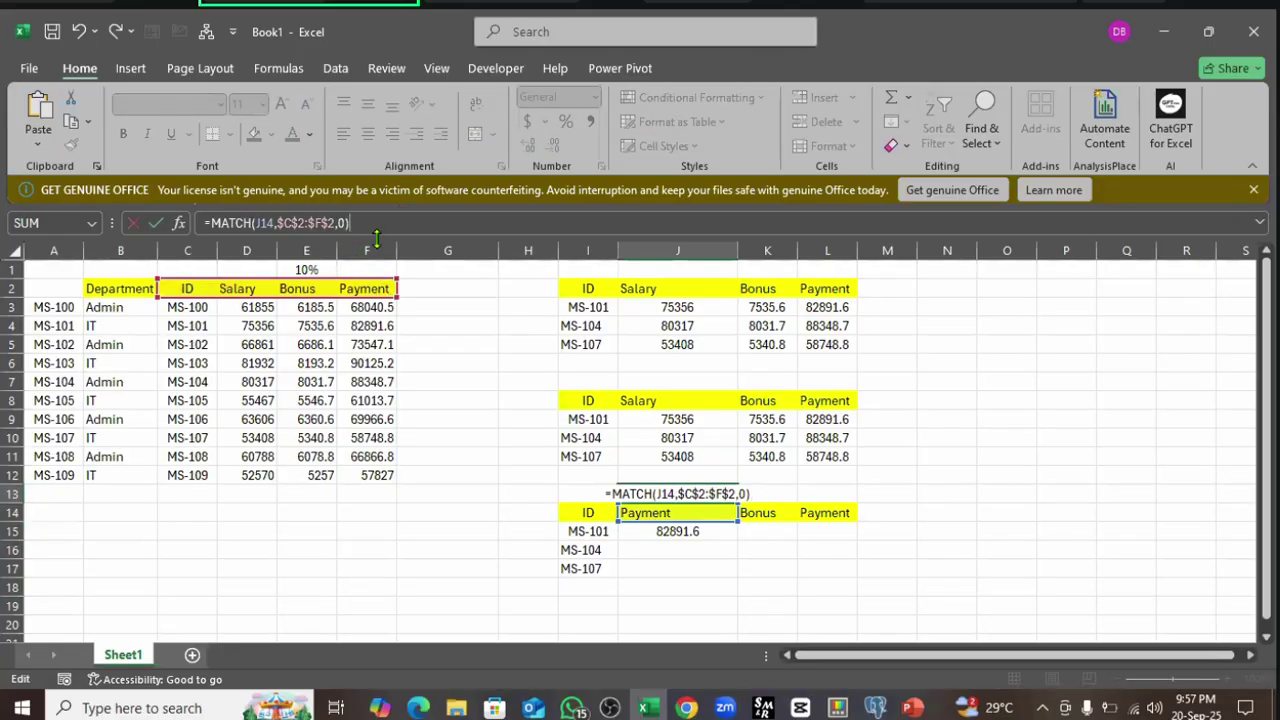
pyautogui.press('Return')
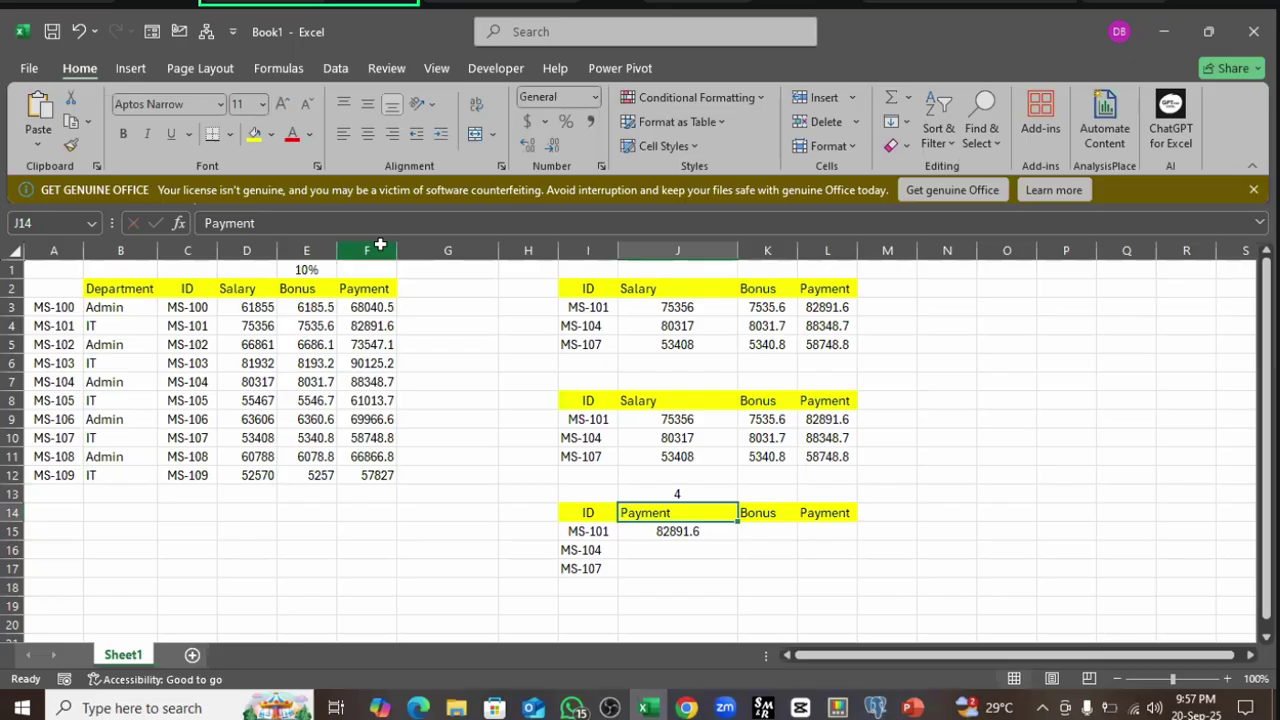
# - Compare the J13 MATCH result with the Payment header's position and the nested MATCH in J15, leaving the formula unedited
pyautogui.click(726, 495)
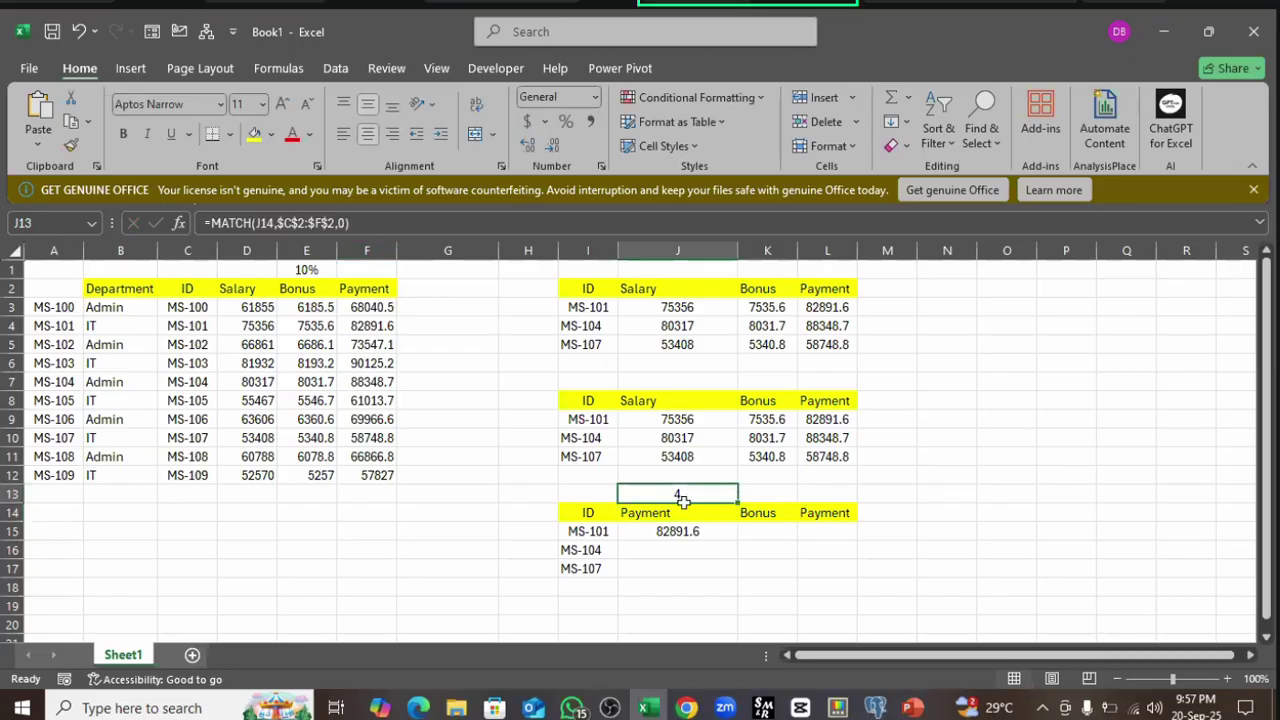
pyautogui.click(654, 516)
pyautogui.click(366, 289)
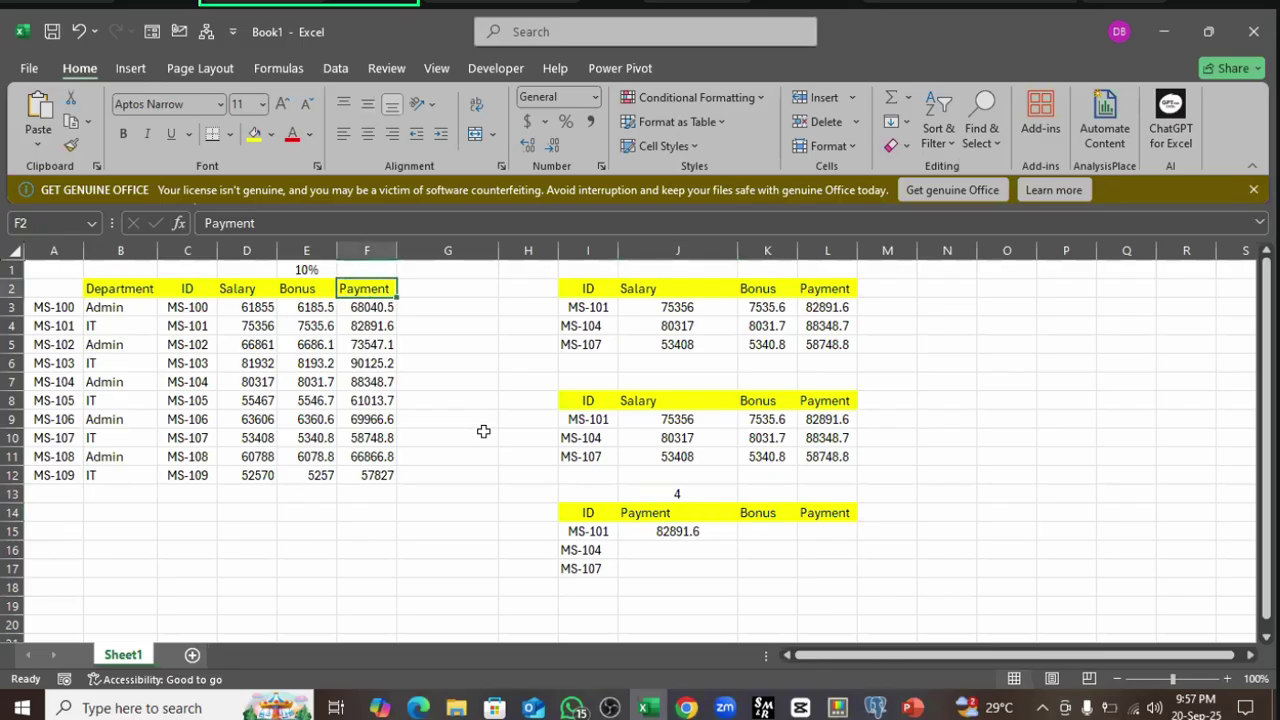
pyautogui.click(672, 531)
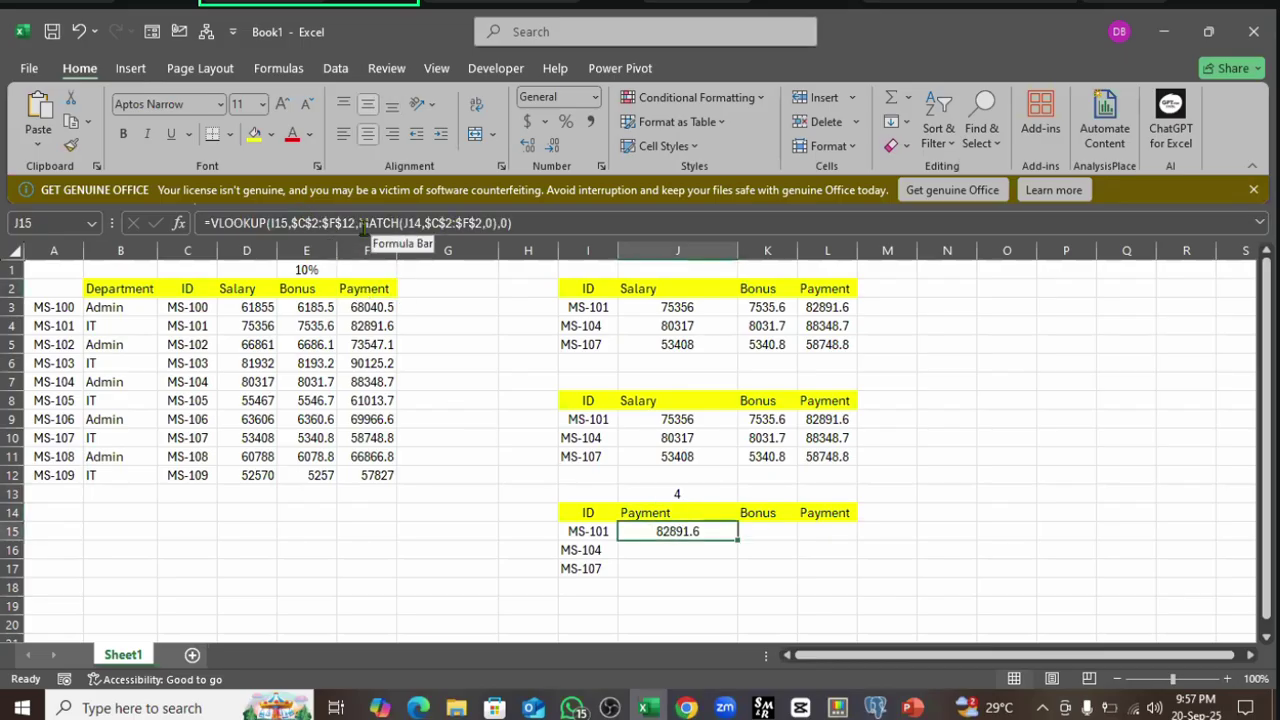
pyautogui.click(480, 223)
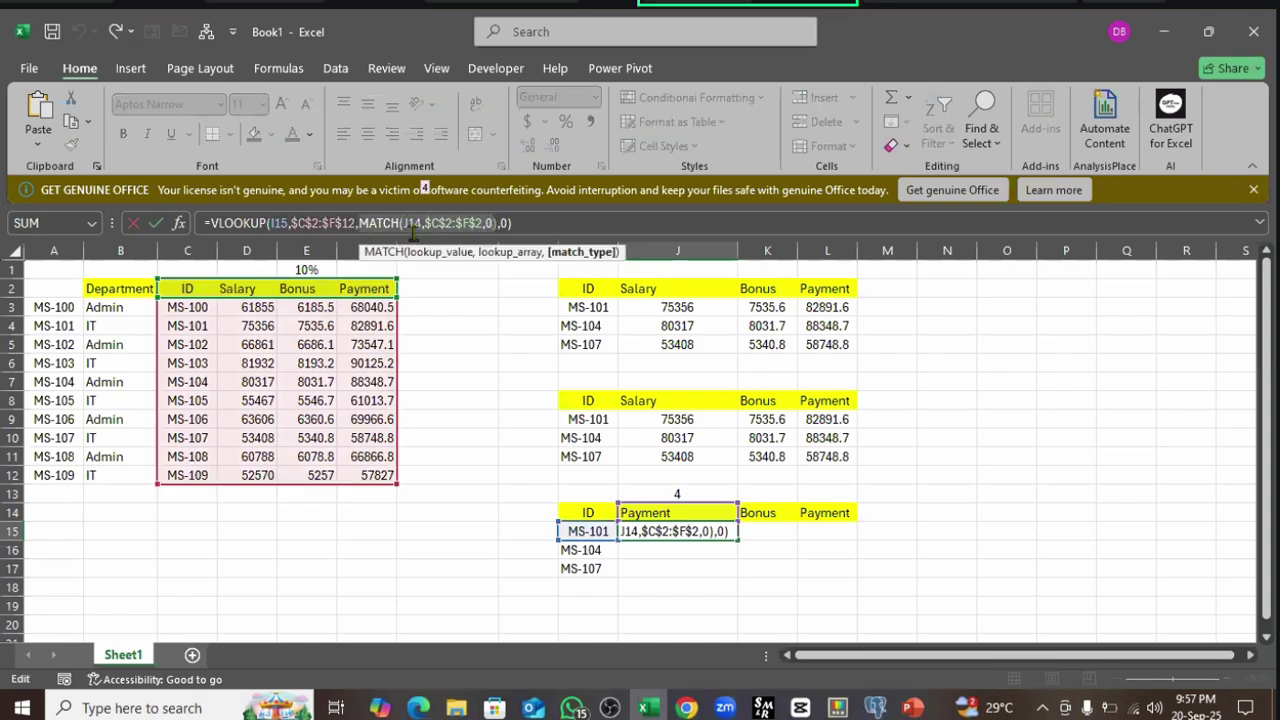
pyautogui.press('Escape')
pyautogui.click(680, 494)
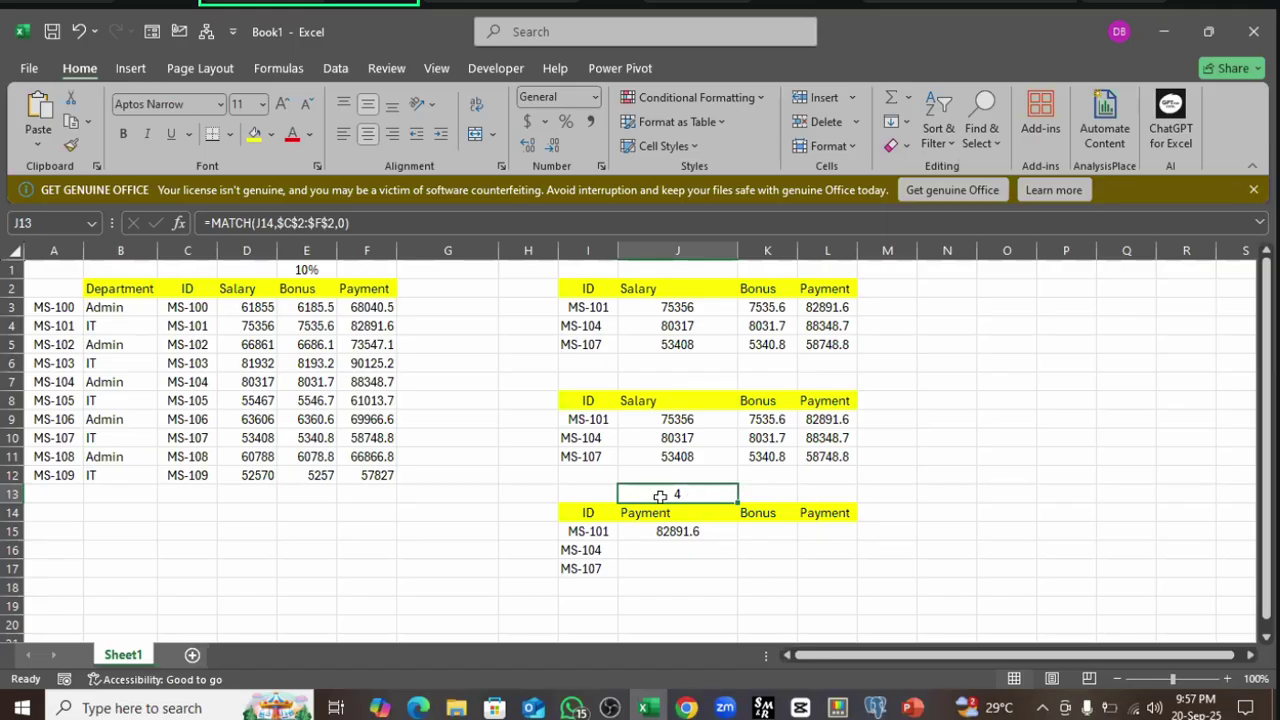
# - Replace the header in J14 with a copy of the Bonus header from K14 and check the MATCH cell J13
pyautogui.click(763, 512)
pyautogui.hotkey('ctrl', 'c')
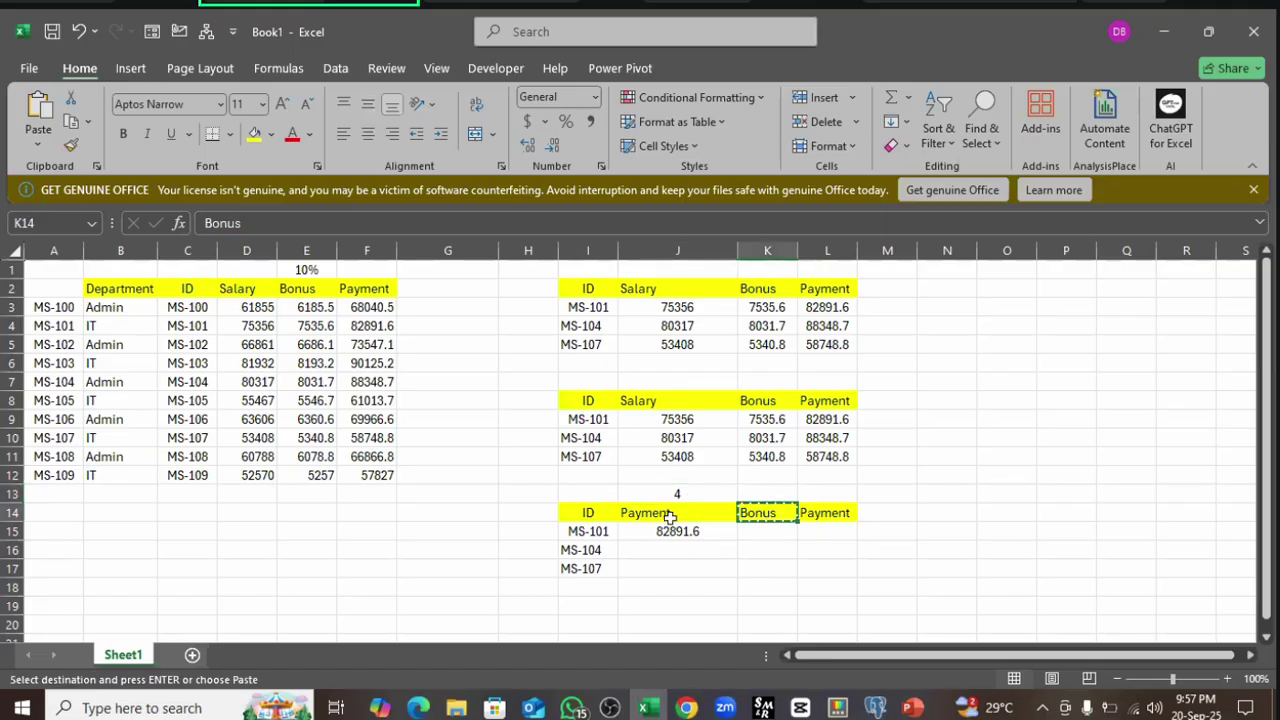
pyautogui.click(677, 514)
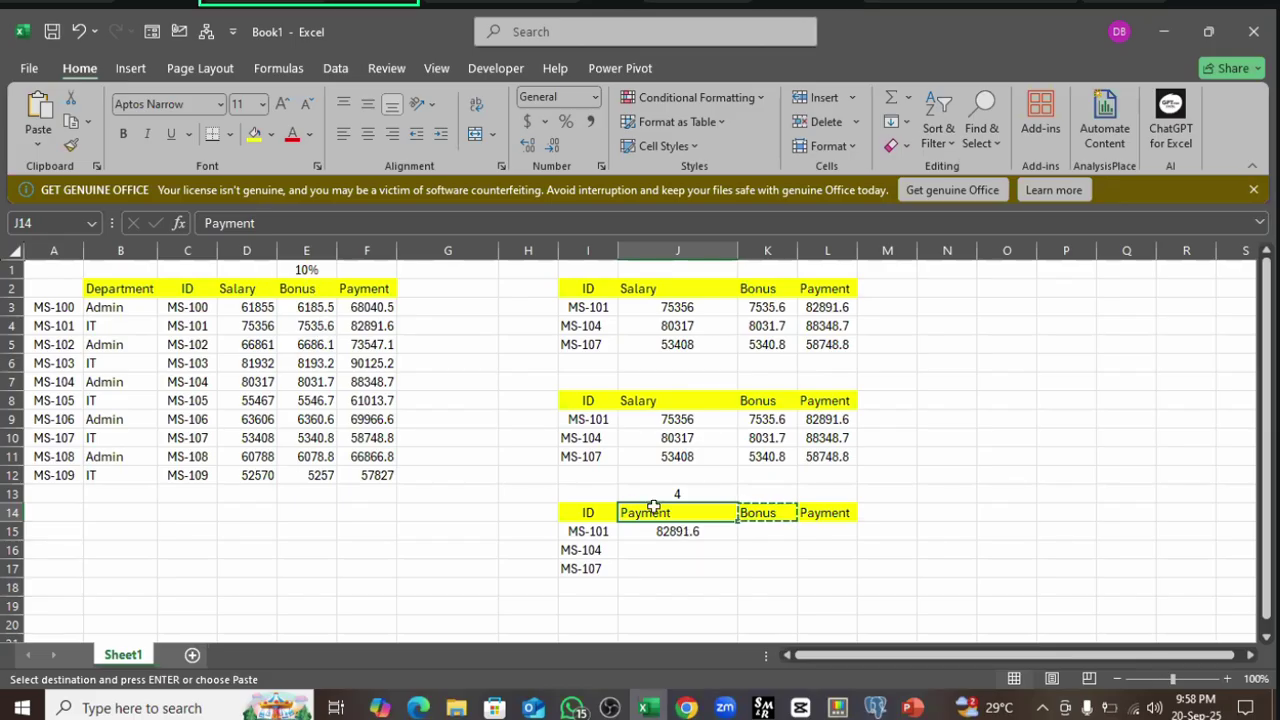
pyautogui.hotkey('ctrl', 'v')
pyautogui.click(695, 590)
pyautogui.click(690, 493)
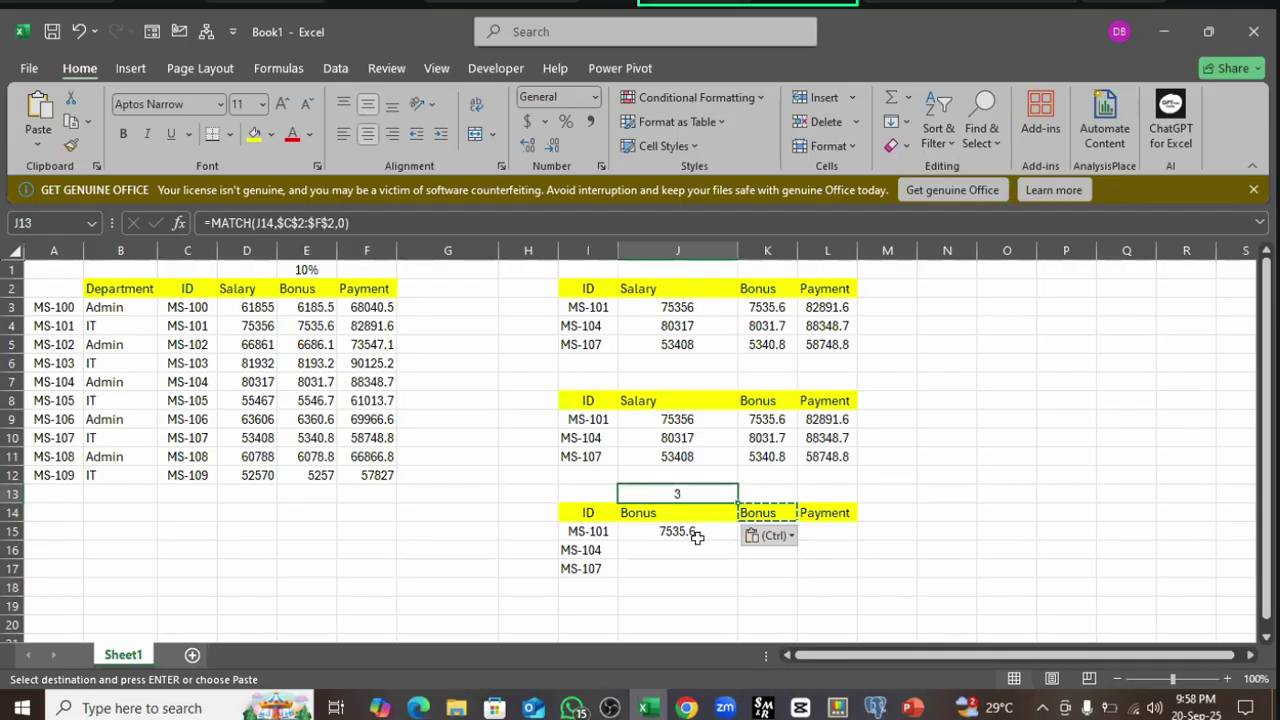
# - Examine the MATCH formula in J13 against the column index argument of J15's VLOOKUP, leaving both formulas unedited
pyautogui.click(218, 223)
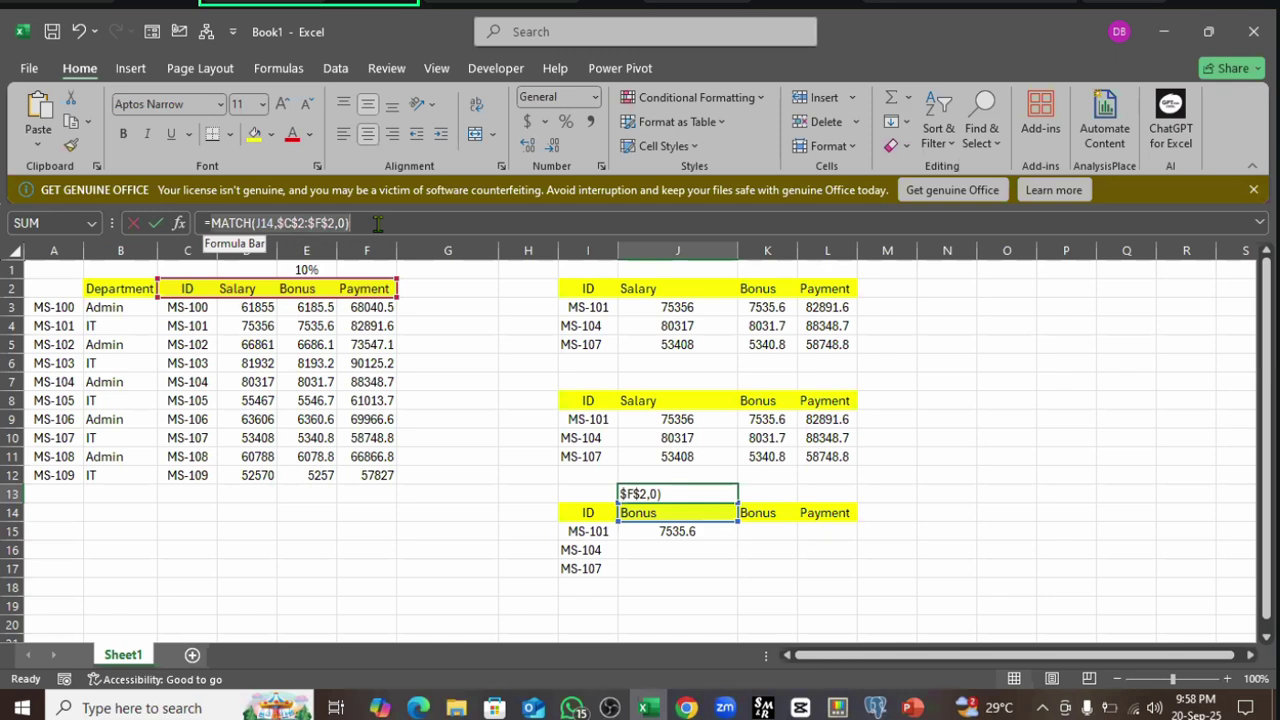
pyautogui.press('Return')
pyautogui.click(668, 531)
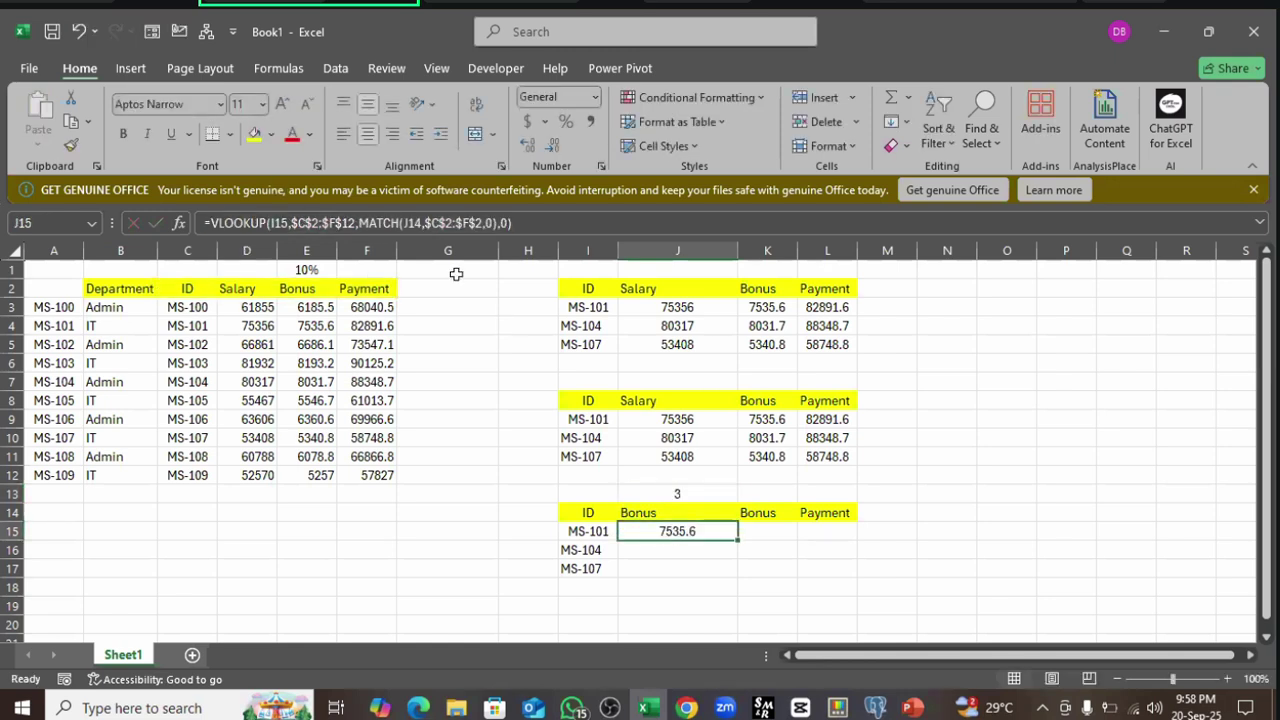
pyautogui.click(362, 226)
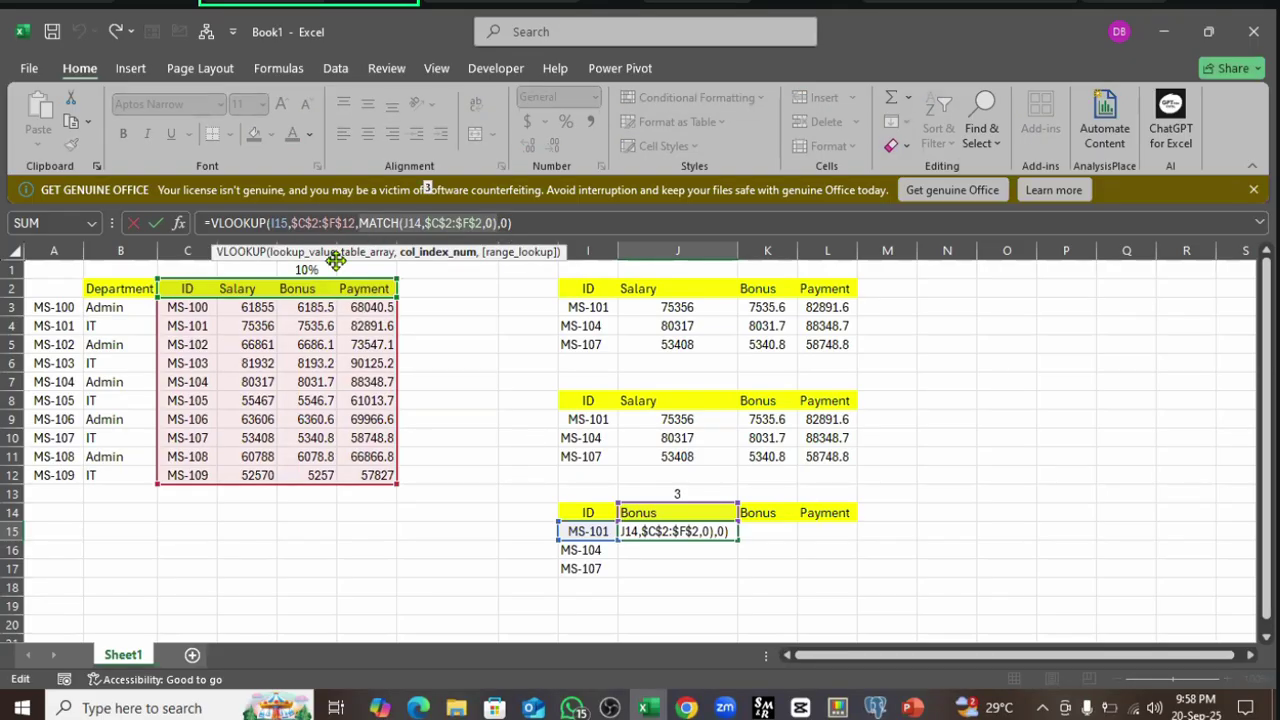
pyautogui.click(492, 224)
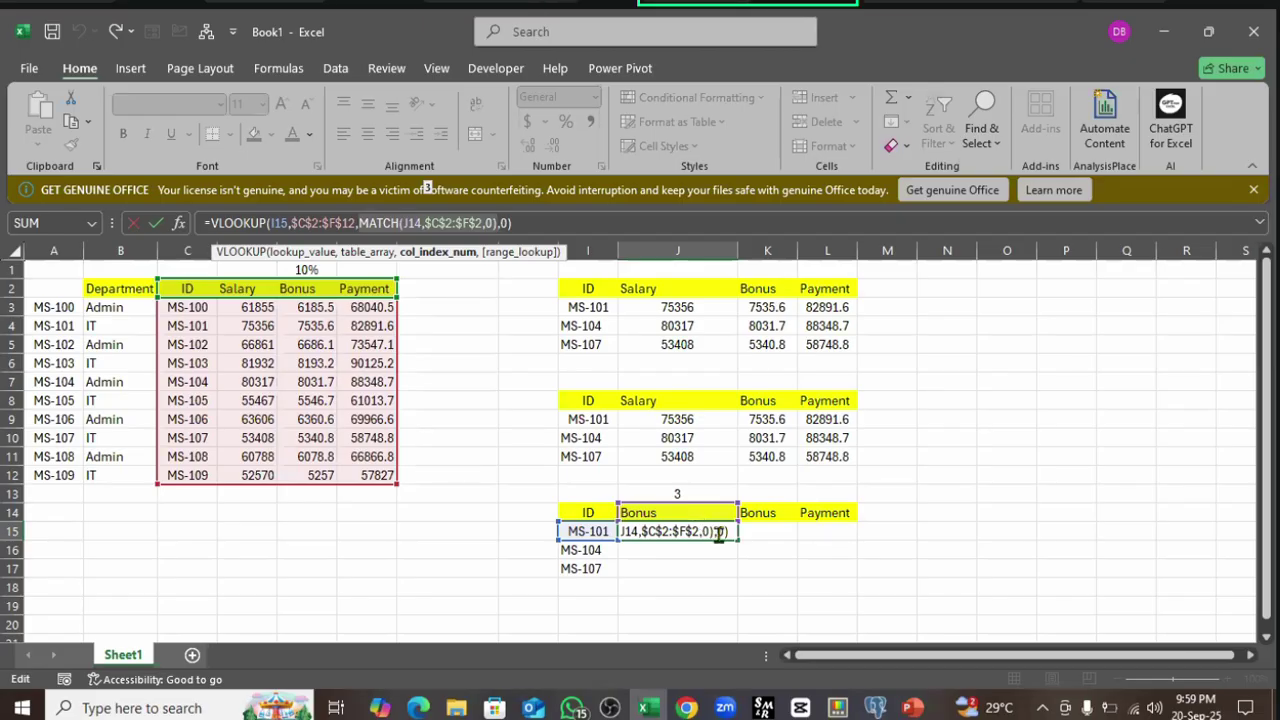
pyautogui.hotkey('ctrl', 'Return')
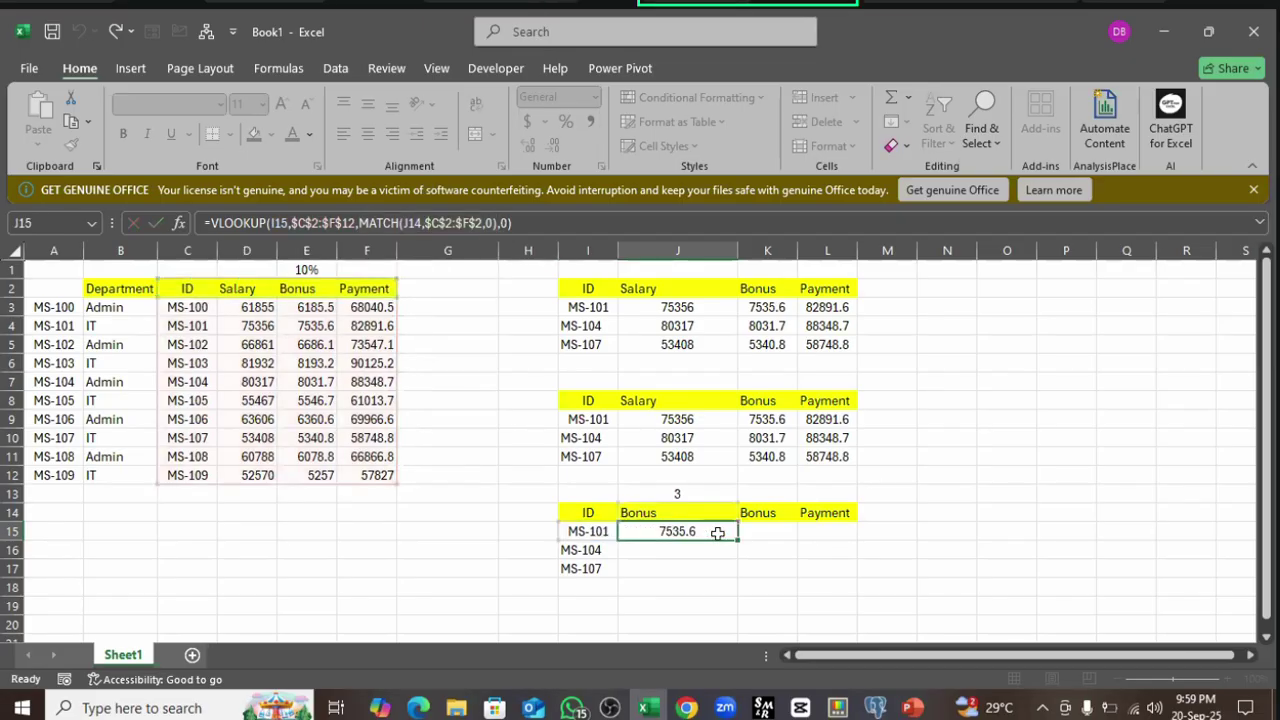
pyautogui.click(675, 492)
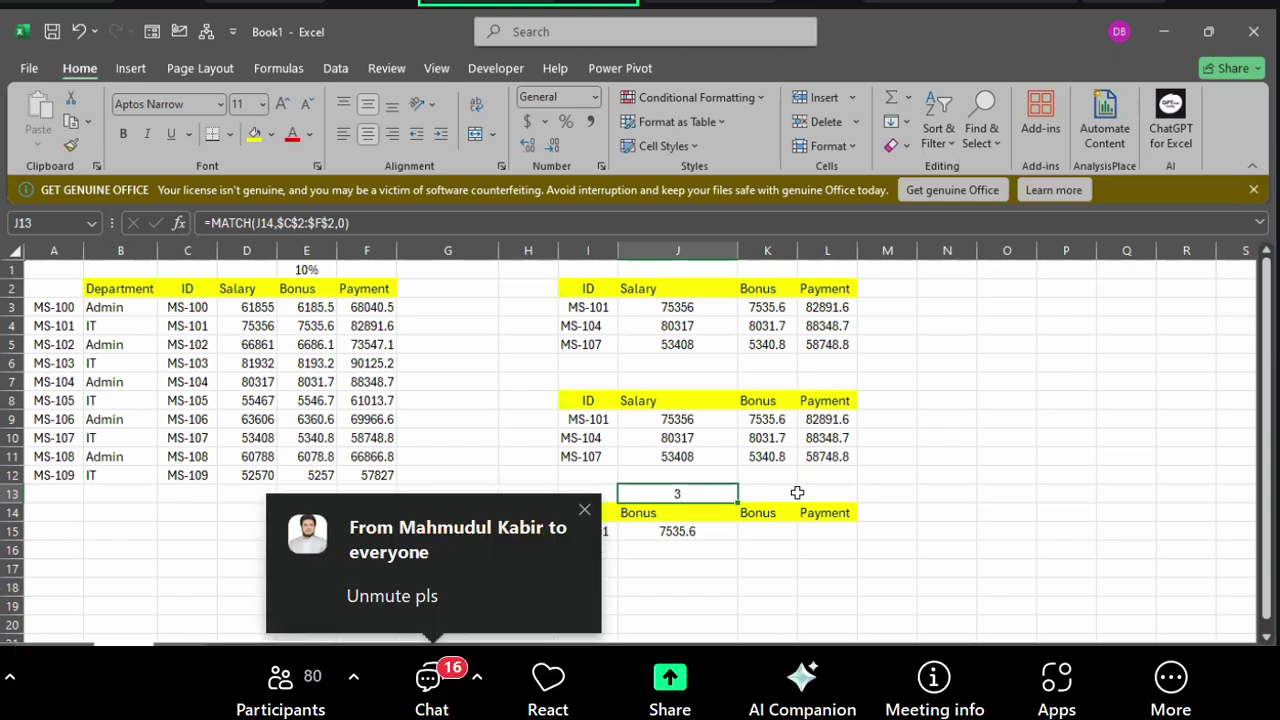
# - Clear the MS-104 and MS-107 ID rows beneath the MS-101 row of the third lookup table
pyautogui.click(584, 509)
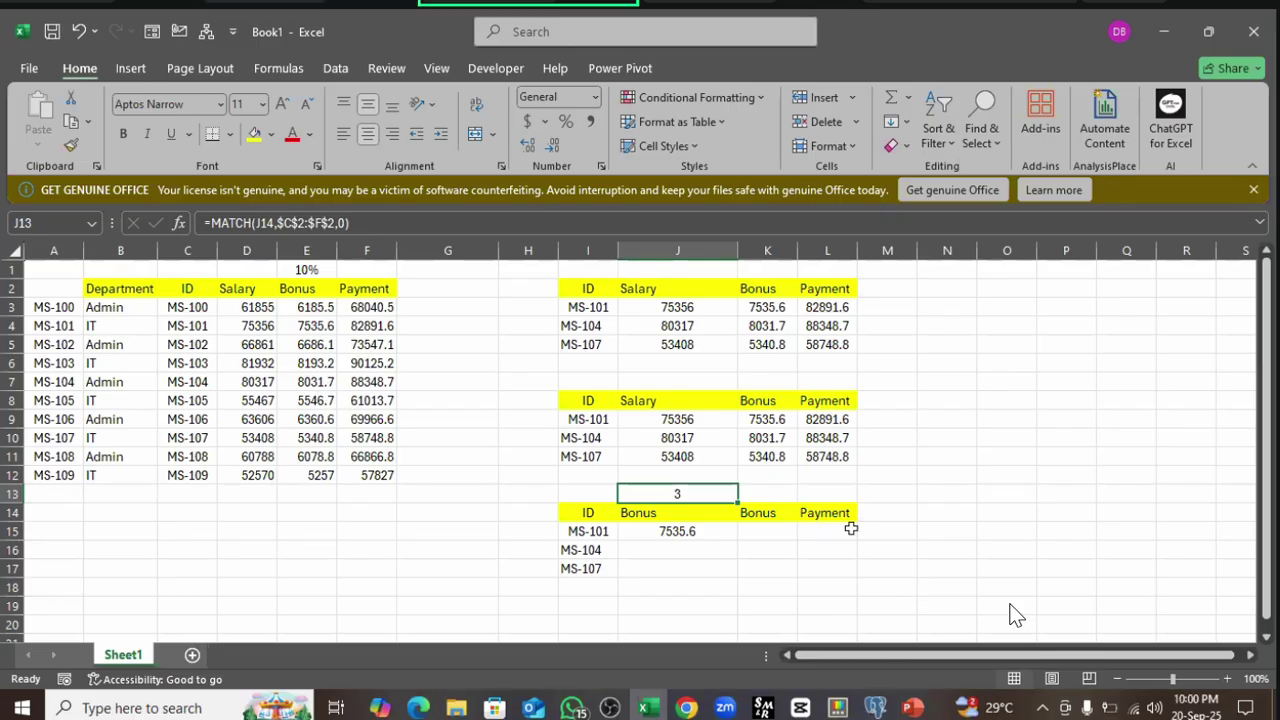
pyautogui.scroll(-2, 680, 466)
pyautogui.scroll(2, 666, 480)
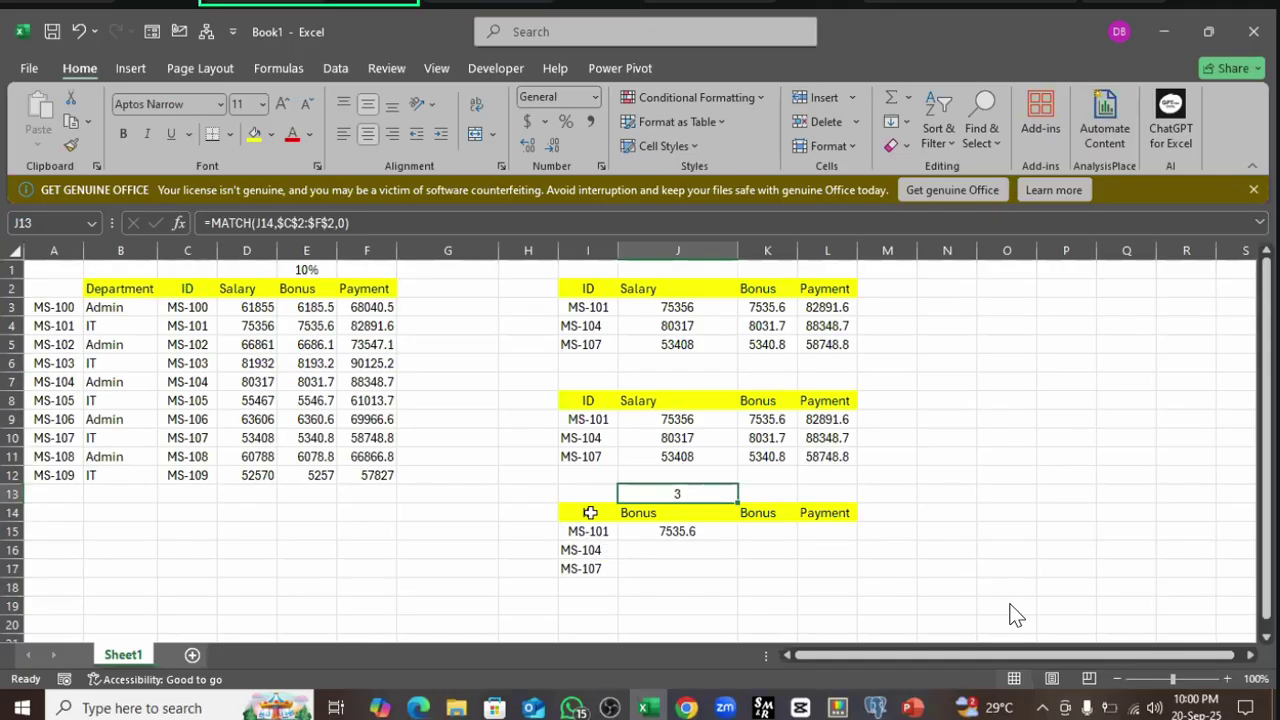
pyautogui.moveTo(589, 512); pyautogui.dragTo(838, 603)
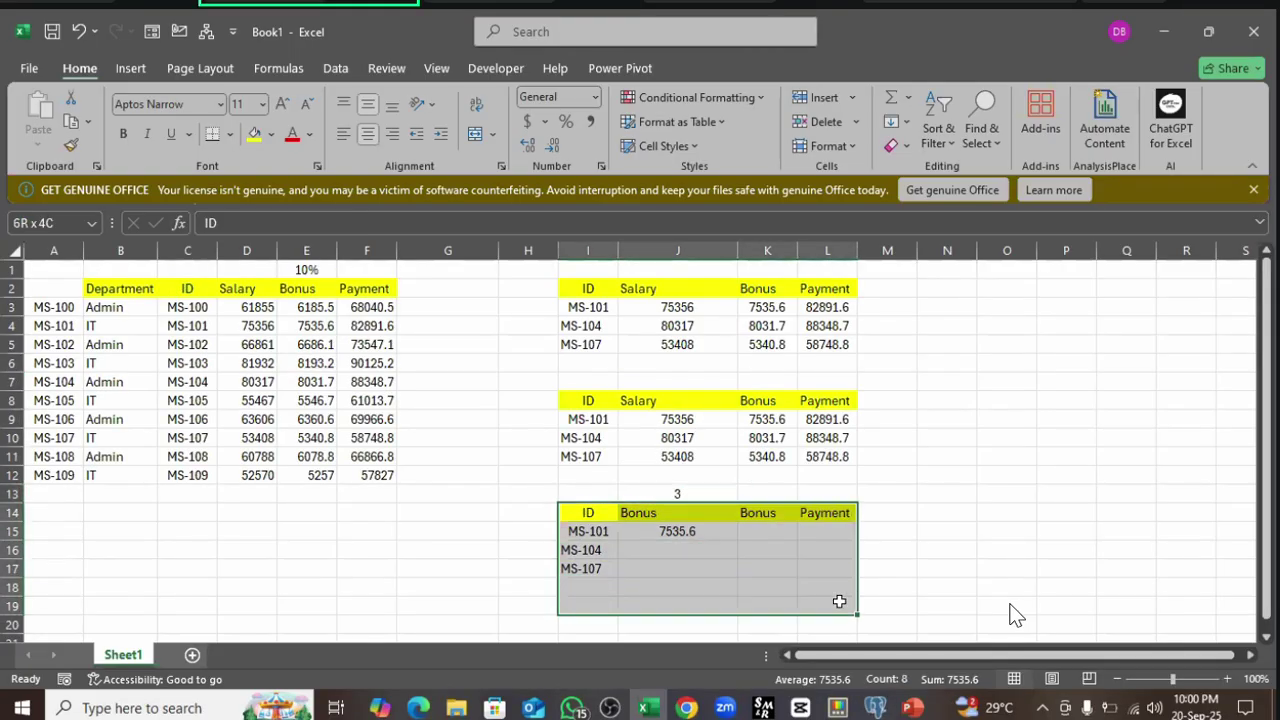
pyautogui.moveTo(609, 551); pyautogui.dragTo(864, 577)
pyautogui.press('Delete')
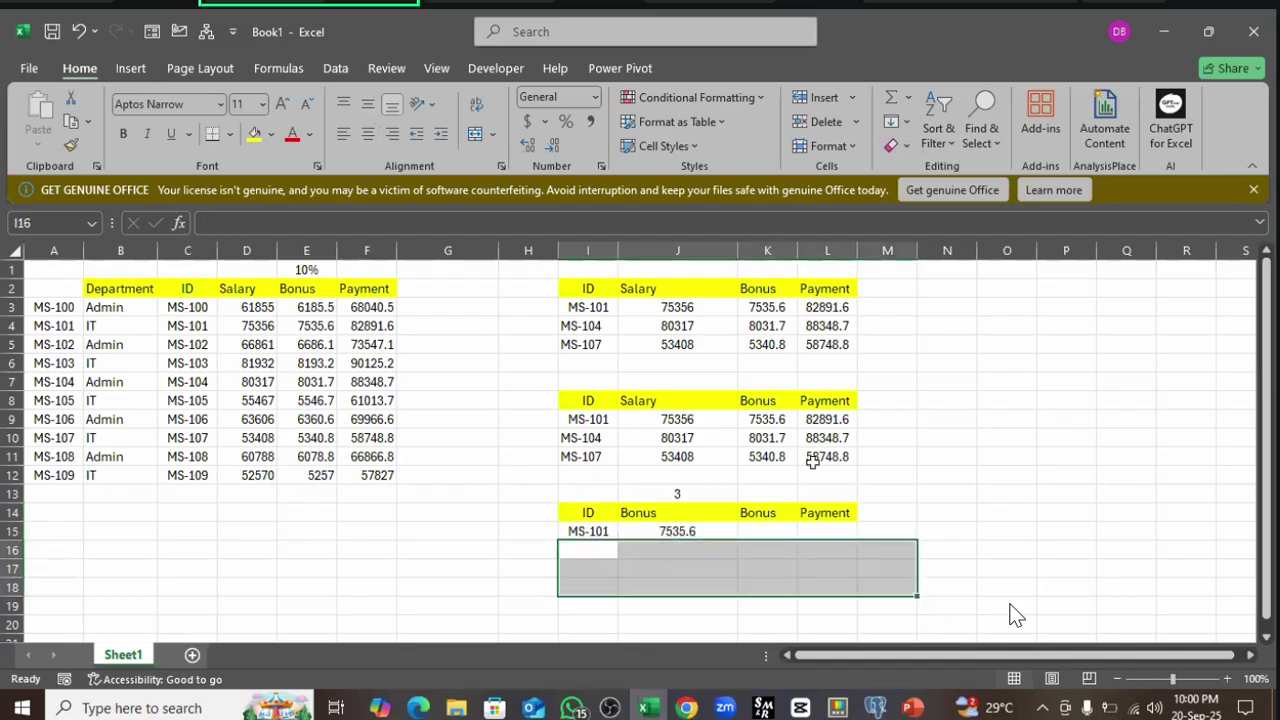
pyautogui.click(886, 433)
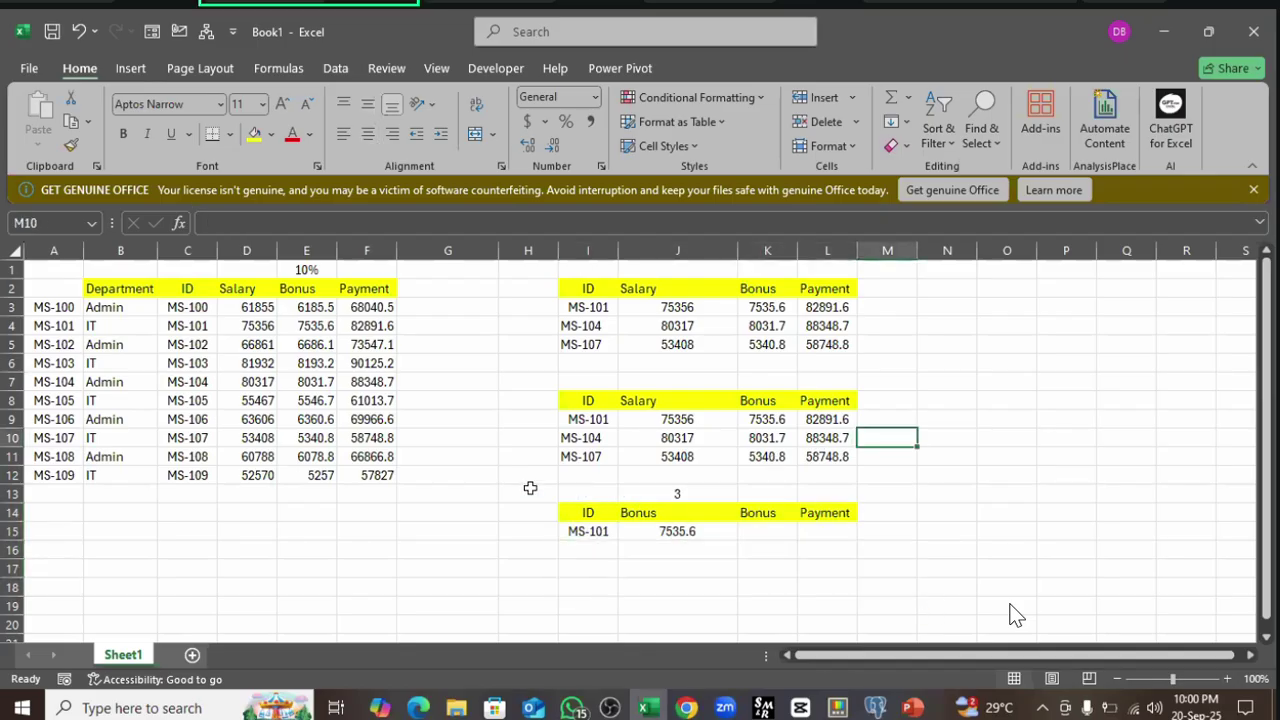
# - Duplicate the third table's header and MS-101 row (I14:L15) starting at I17, and clear the copied lookup formula in J18
pyautogui.click(588, 512)
pyautogui.moveTo(588, 512); pyautogui.dragTo(829, 527)
pyautogui.hotkey('ctrl', 'c')
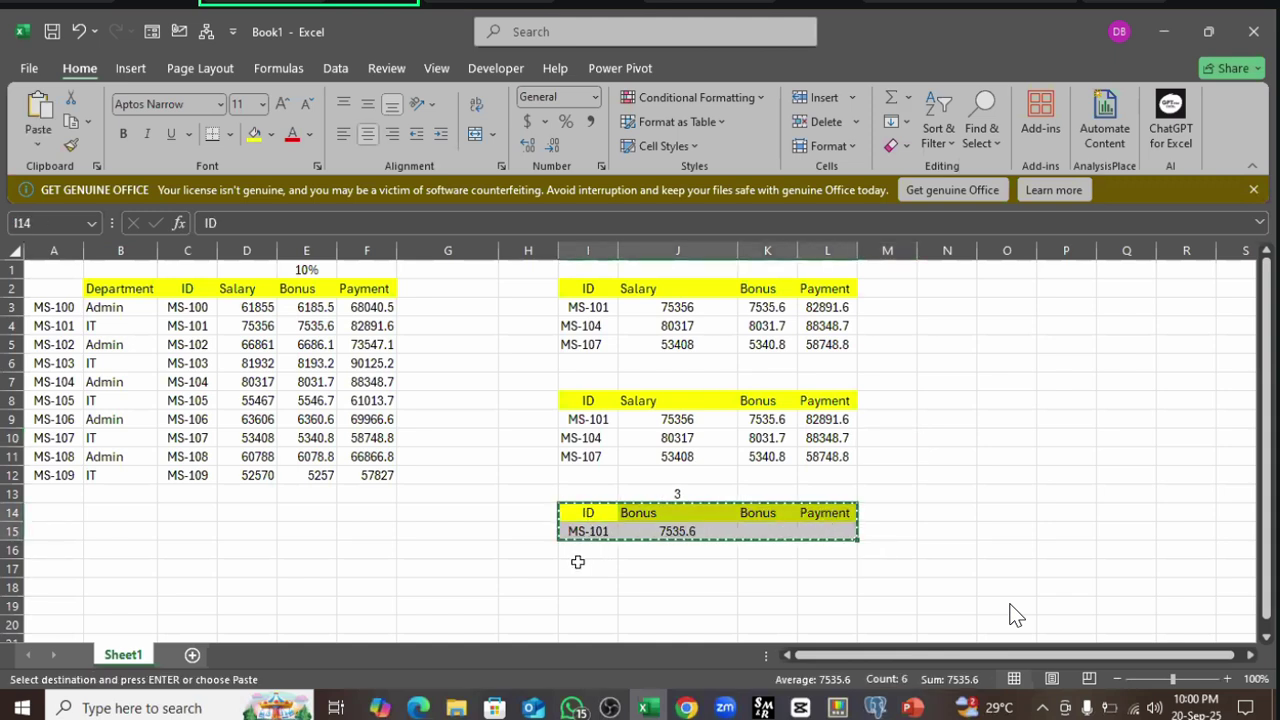
pyautogui.click(581, 566)
pyautogui.hotkey('ctrl', 'v')
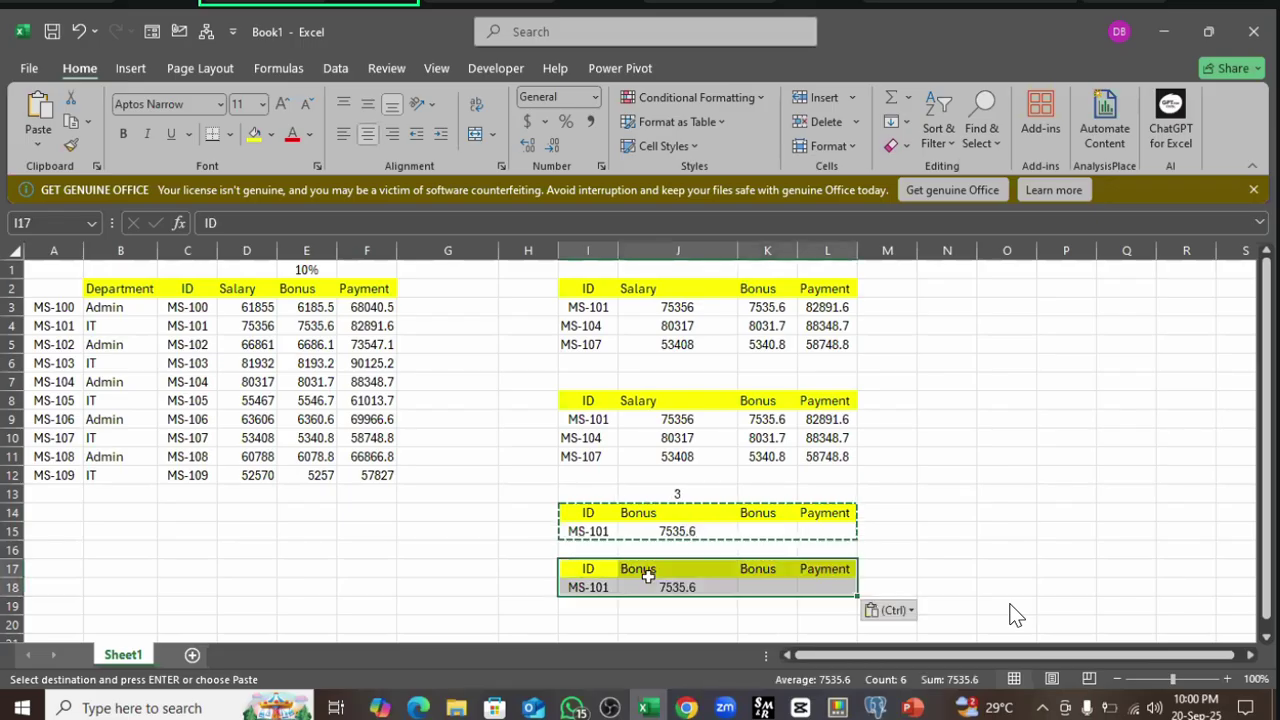
pyautogui.click(650, 569)
pyautogui.click(678, 587)
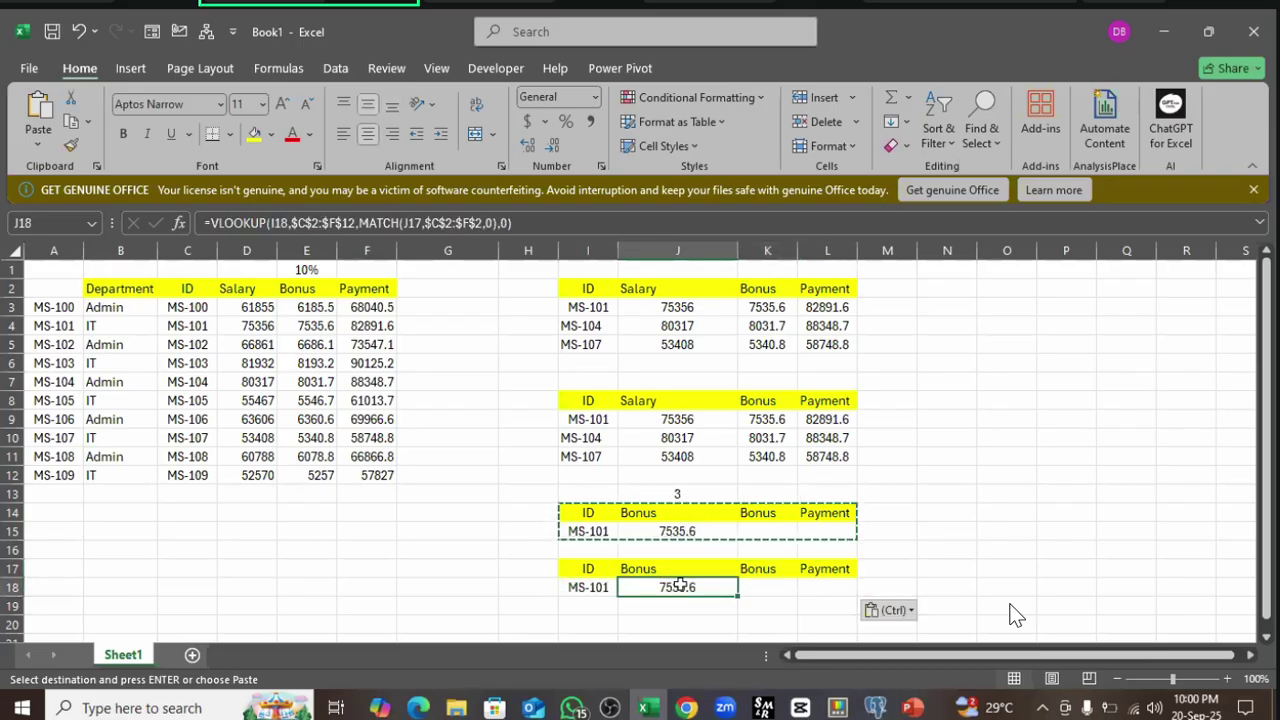
pyautogui.press('Delete')
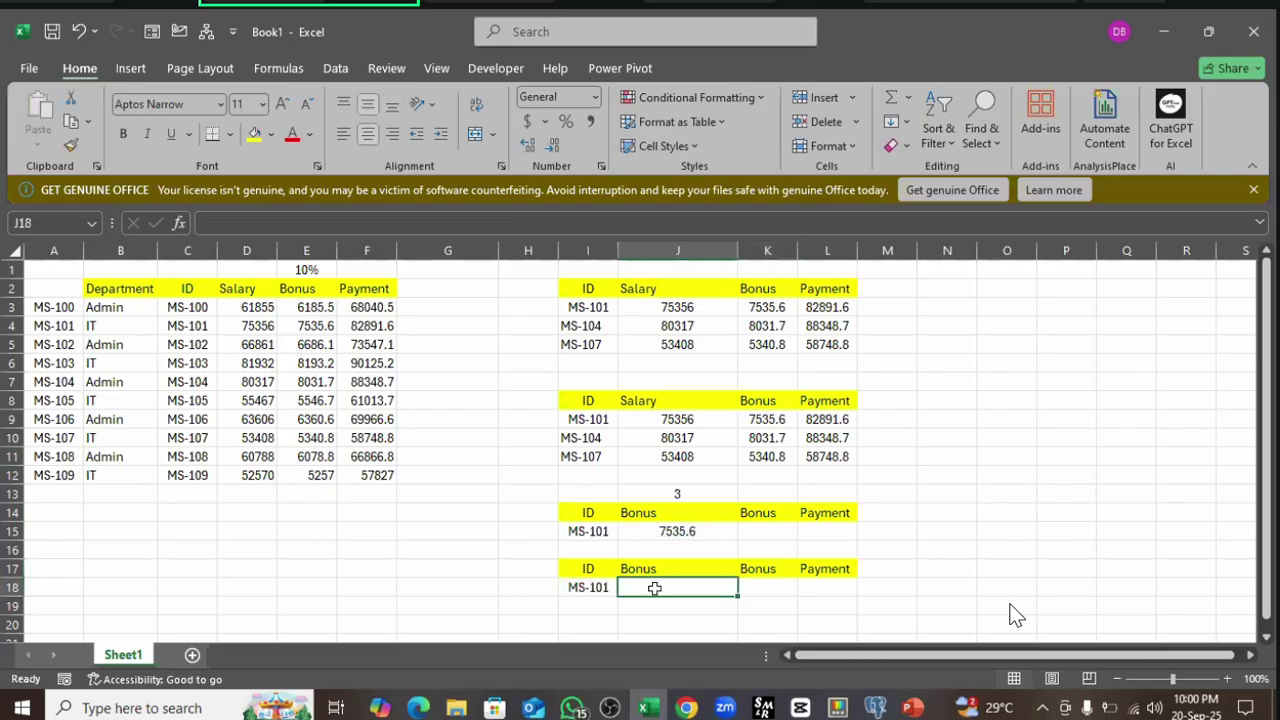
# - Compare the position of the Department column with the ID column and the Salary, Bonus and Payment columns in the source data
pyautogui.click(195, 252)
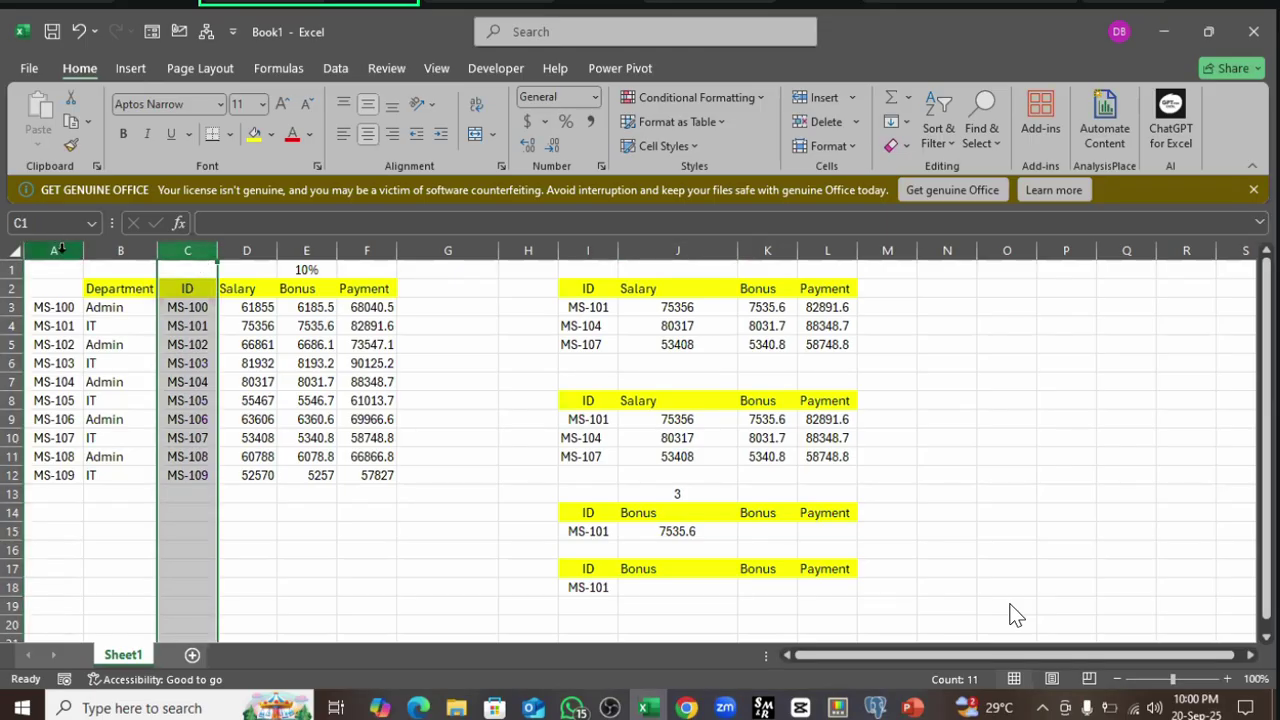
pyautogui.click(122, 252)
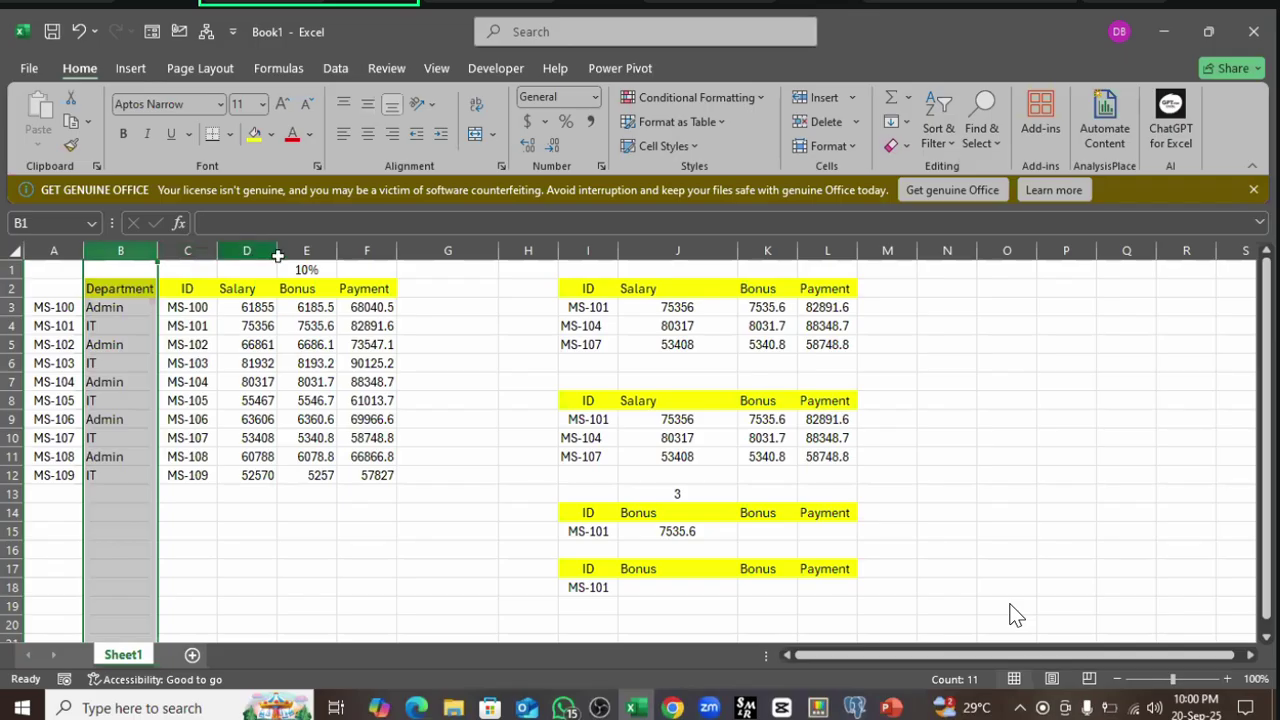
pyautogui.moveTo(270, 255); pyautogui.dragTo(325, 383)
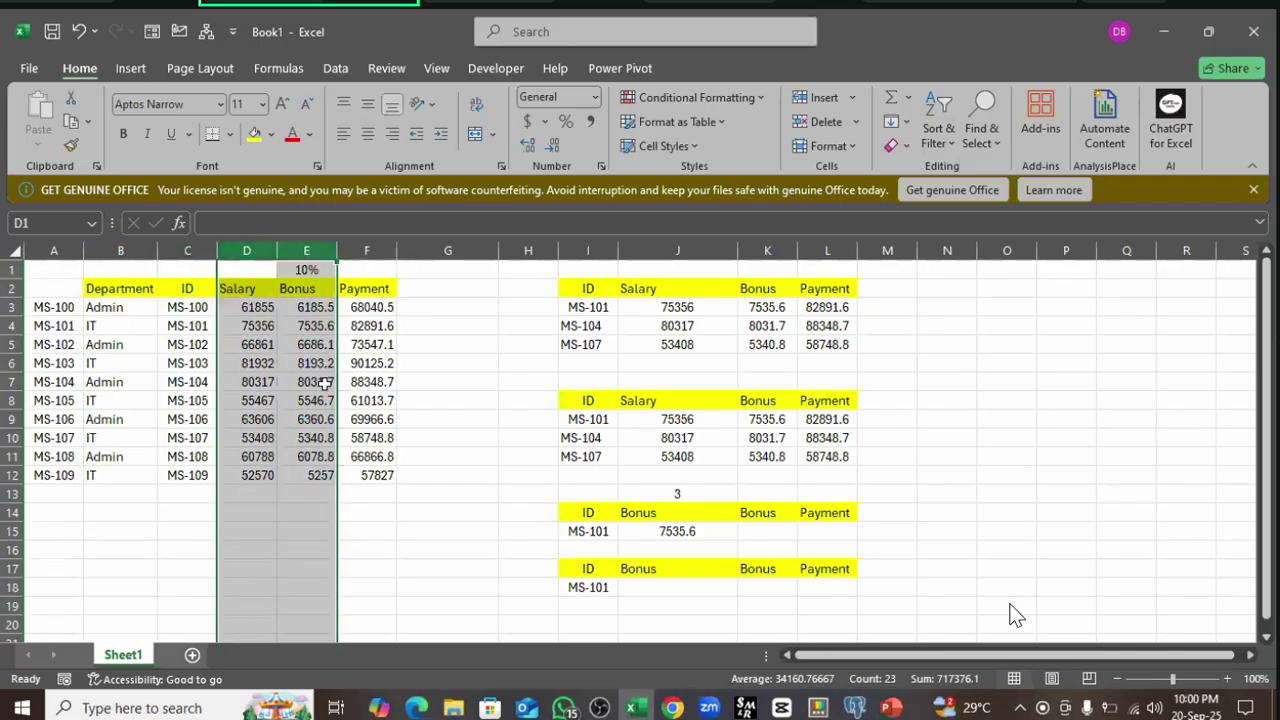
pyautogui.click(197, 251)
pyautogui.click(113, 255)
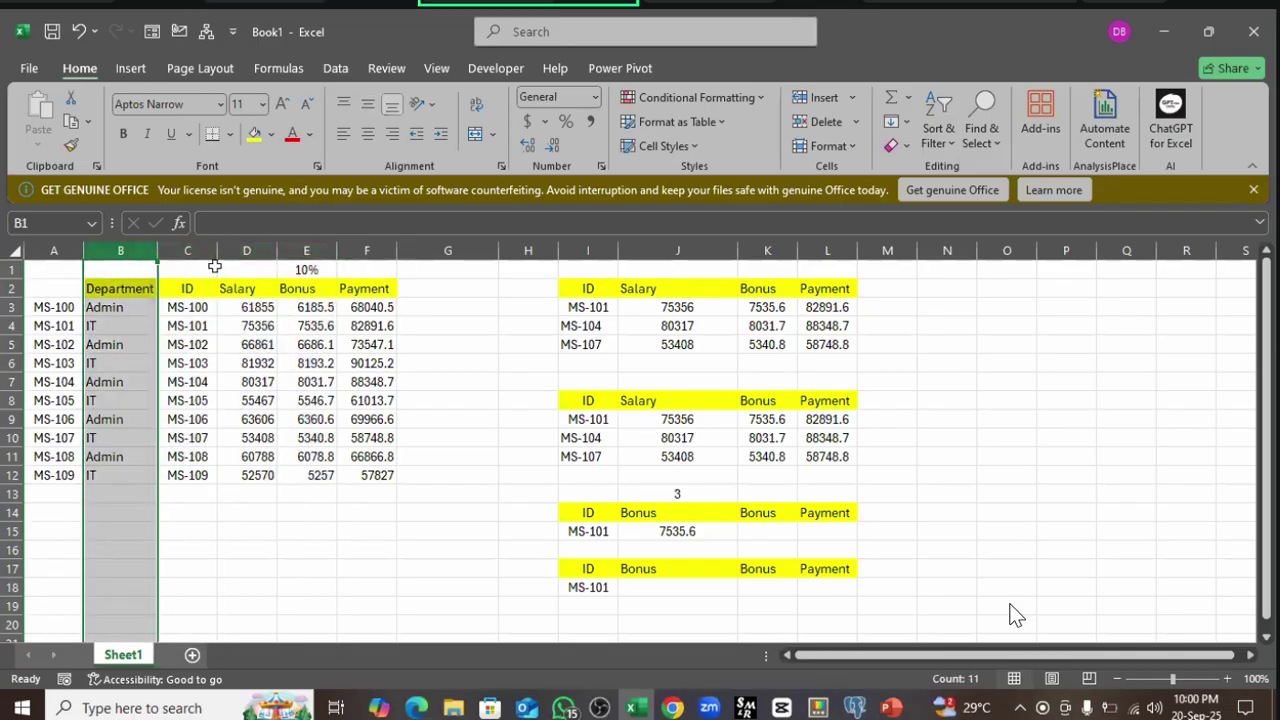
pyautogui.moveTo(246, 252); pyautogui.dragTo(370, 288)
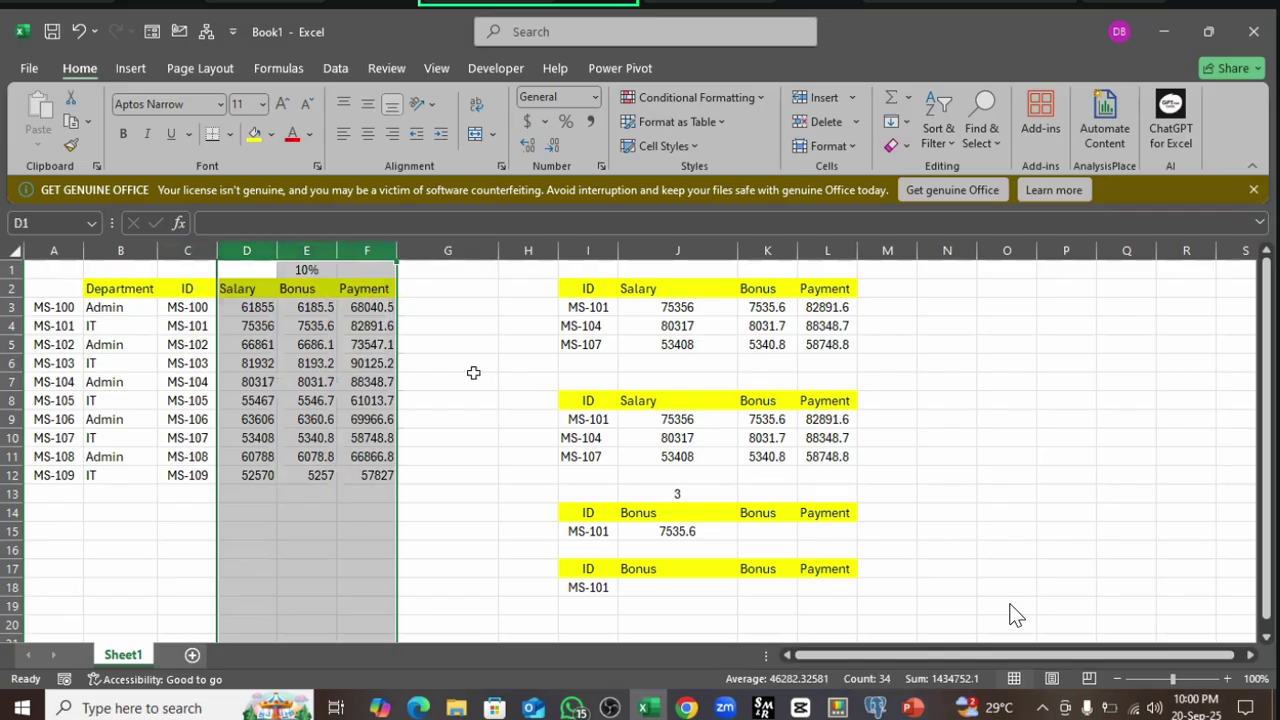
pyautogui.click(661, 587)
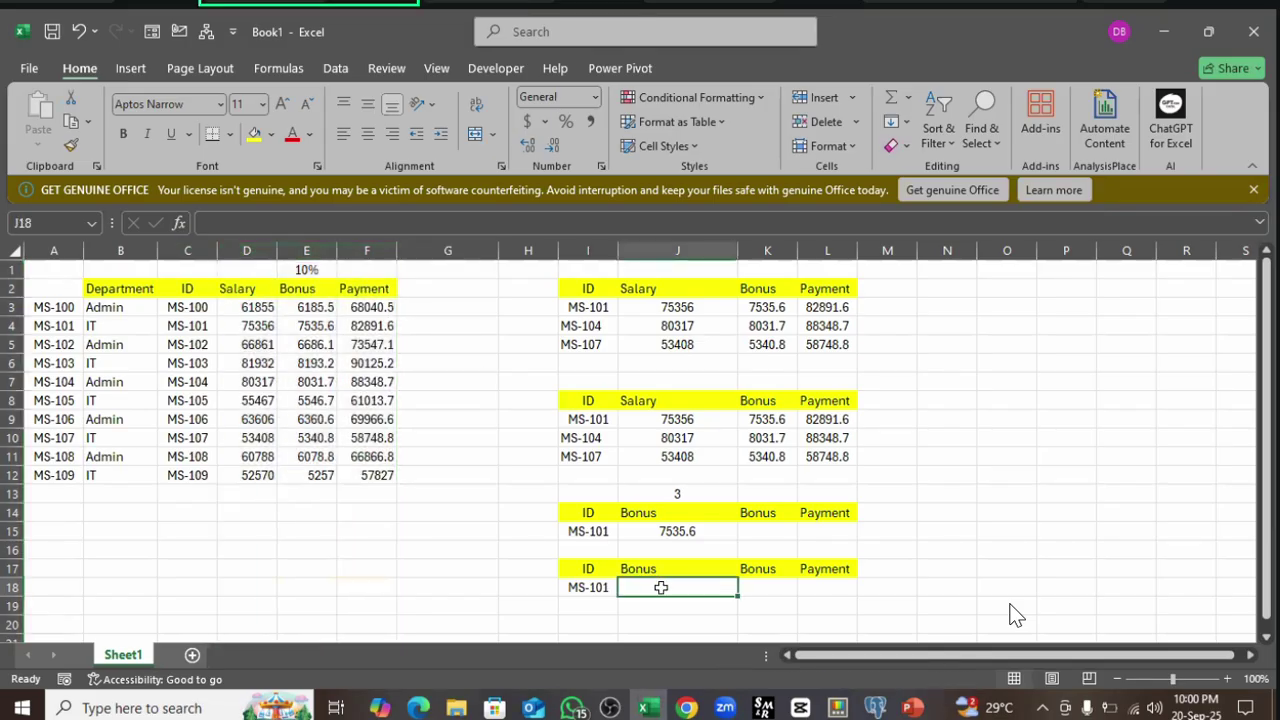
# - Shift the headers in J17:L17 one column over to K17:M17 and copy the Department header from B2 into J17
pyautogui.moveTo(690, 568); pyautogui.dragTo(825, 572)
pyautogui.click(142, 292)
pyautogui.hotkey('ctrl', 'c')
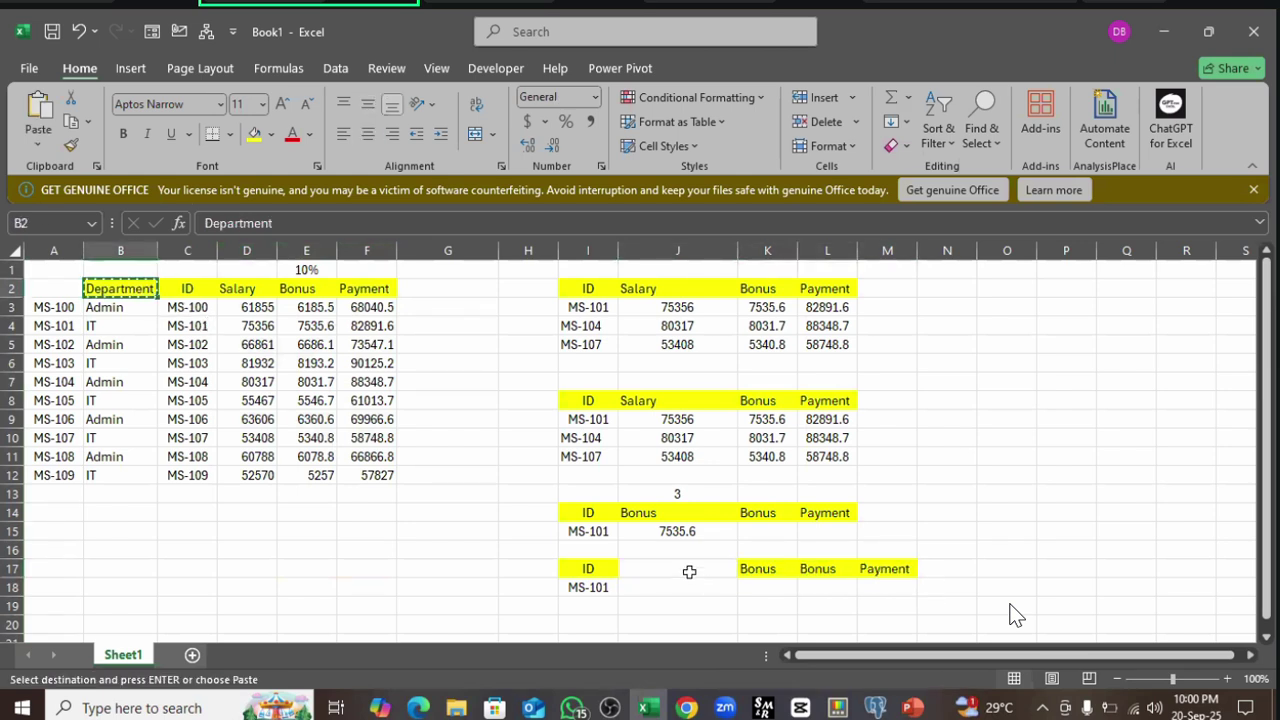
pyautogui.click(689, 571)
pyautogui.hotkey('ctrl', 'v')
pyautogui.click(678, 605)
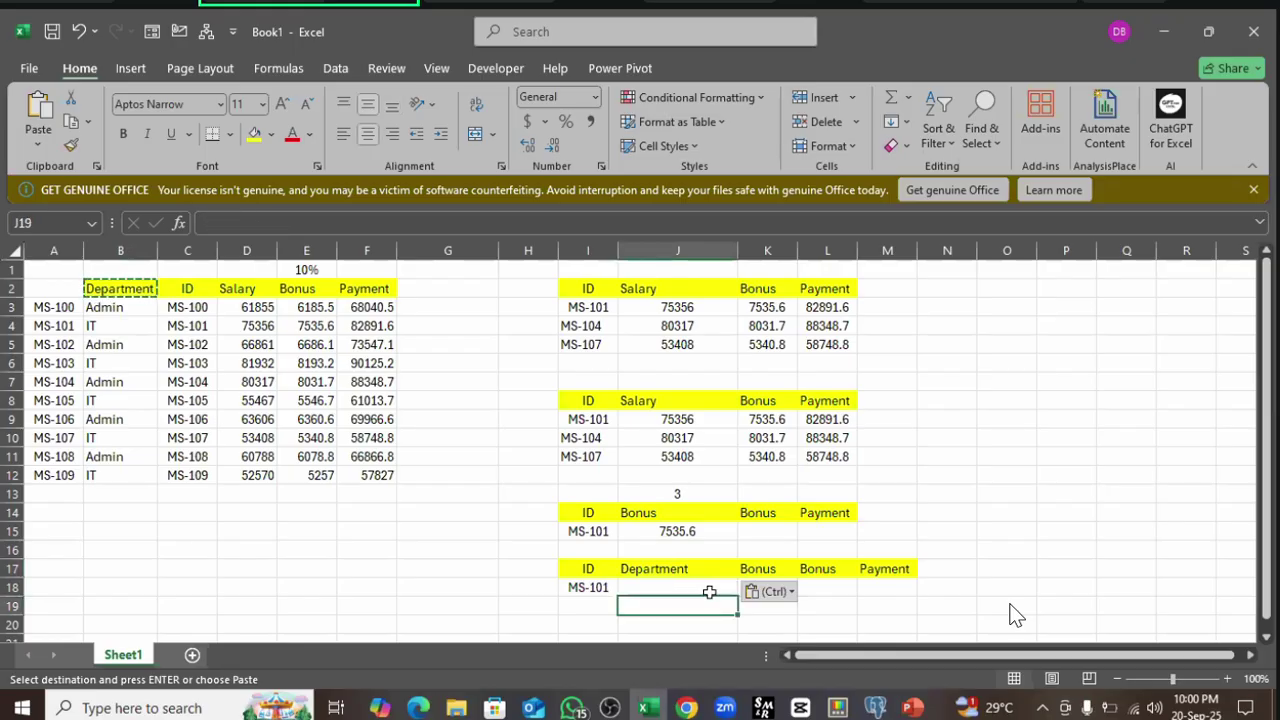
# - Look up the department for the ID in I18 by entering =XLOOKUP(I18,C:C,B:B) in J18
pyautogui.click(709, 588)
pyautogui.write('=')
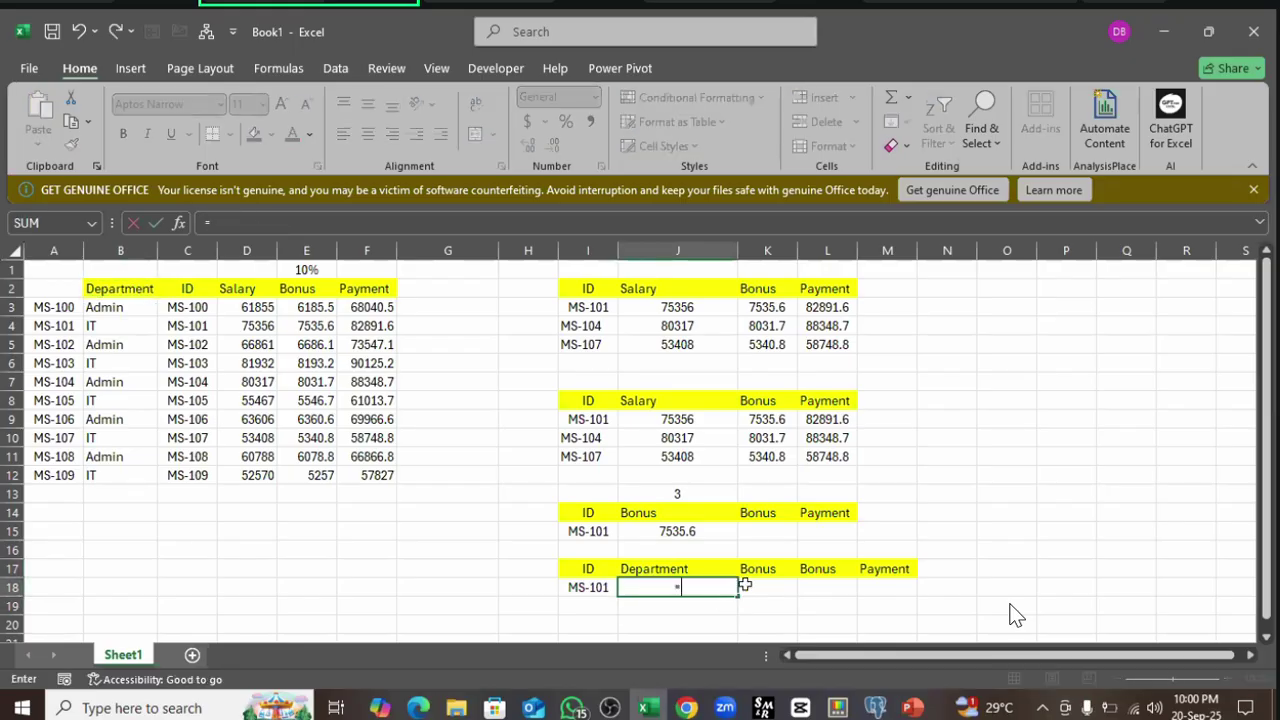
pyautogui.write('xl')
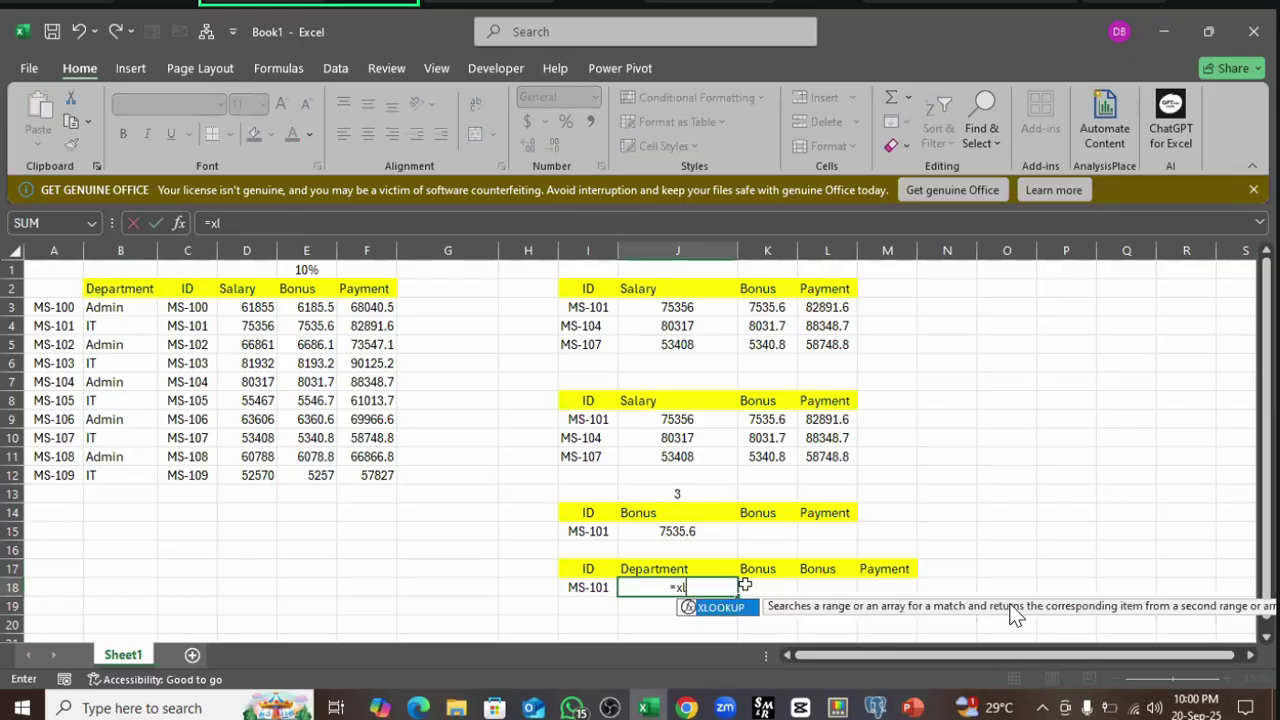
pyautogui.press('Tab')
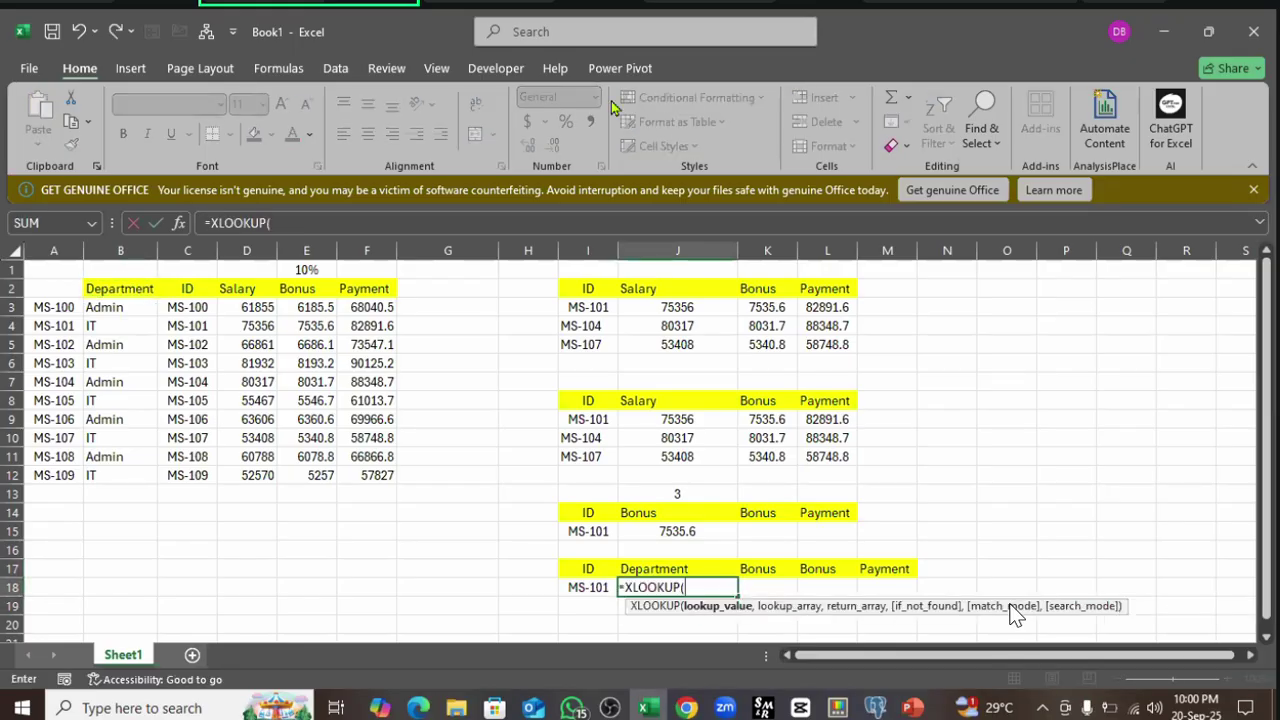
pyautogui.click(598, 588)
pyautogui.write(',')
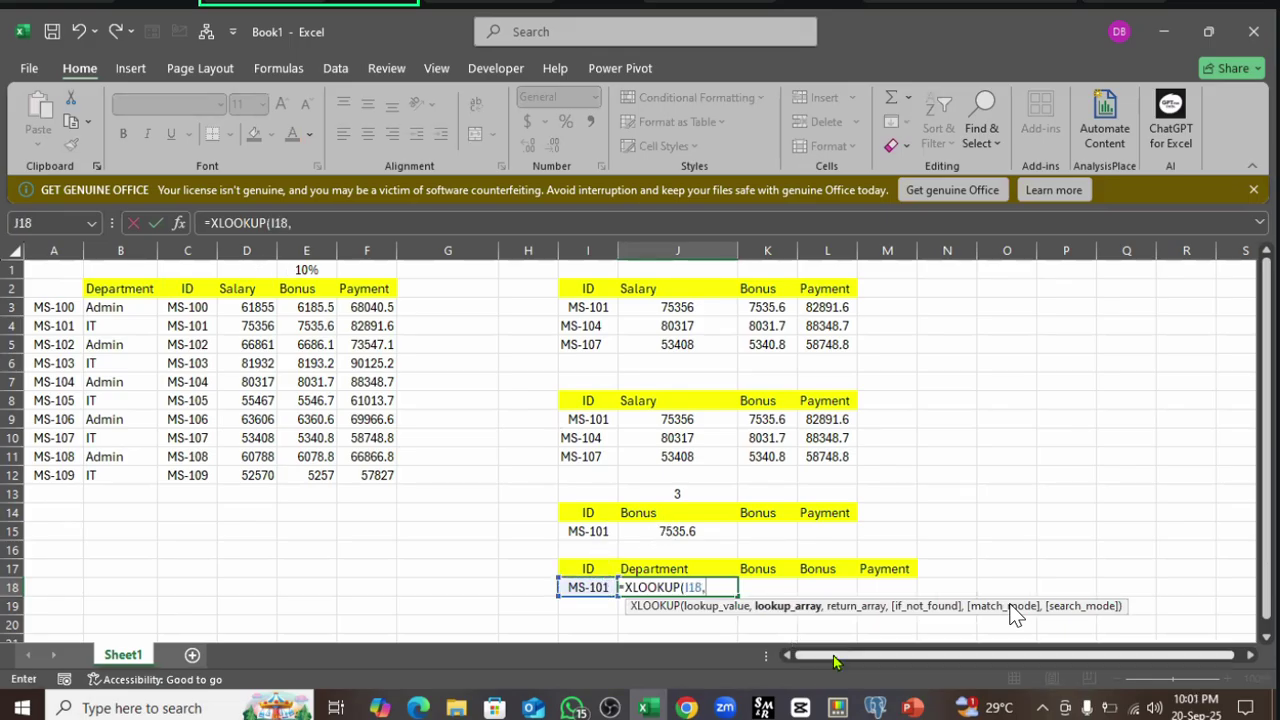
pyautogui.moveTo(689, 587); pyautogui.dragTo(725, 587)
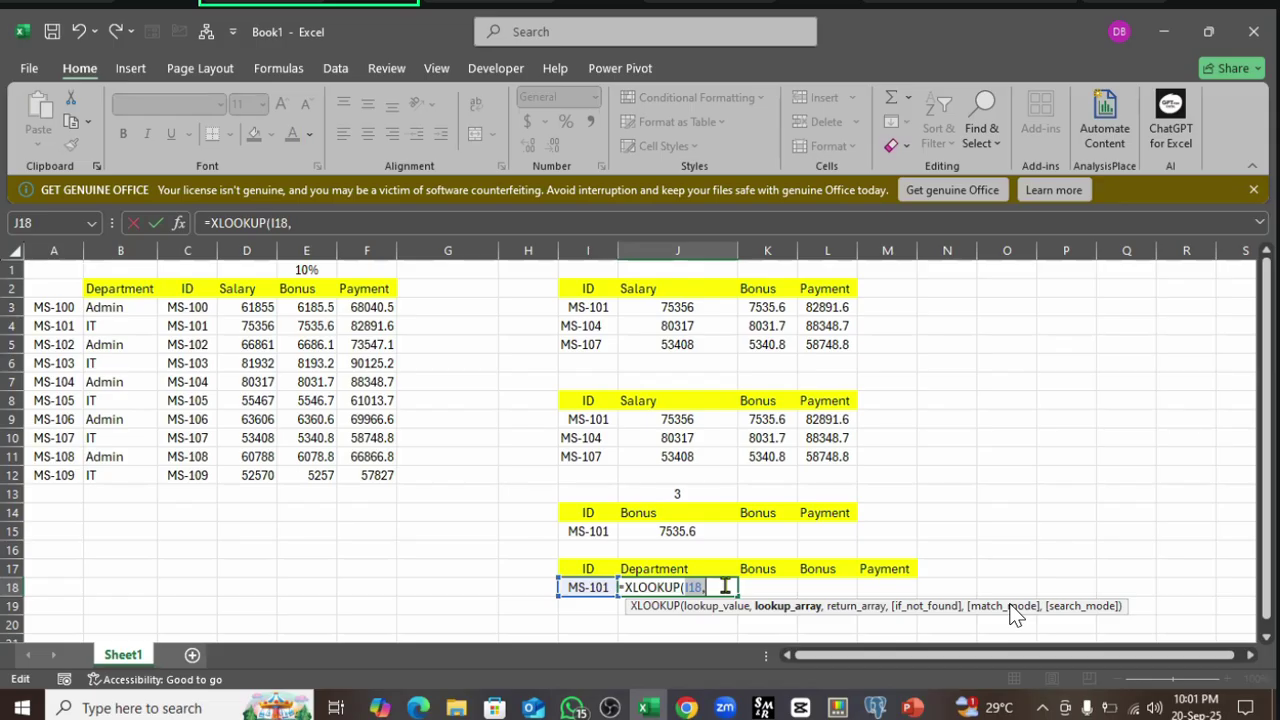
pyautogui.click(725, 587)
pyautogui.click(185, 251)
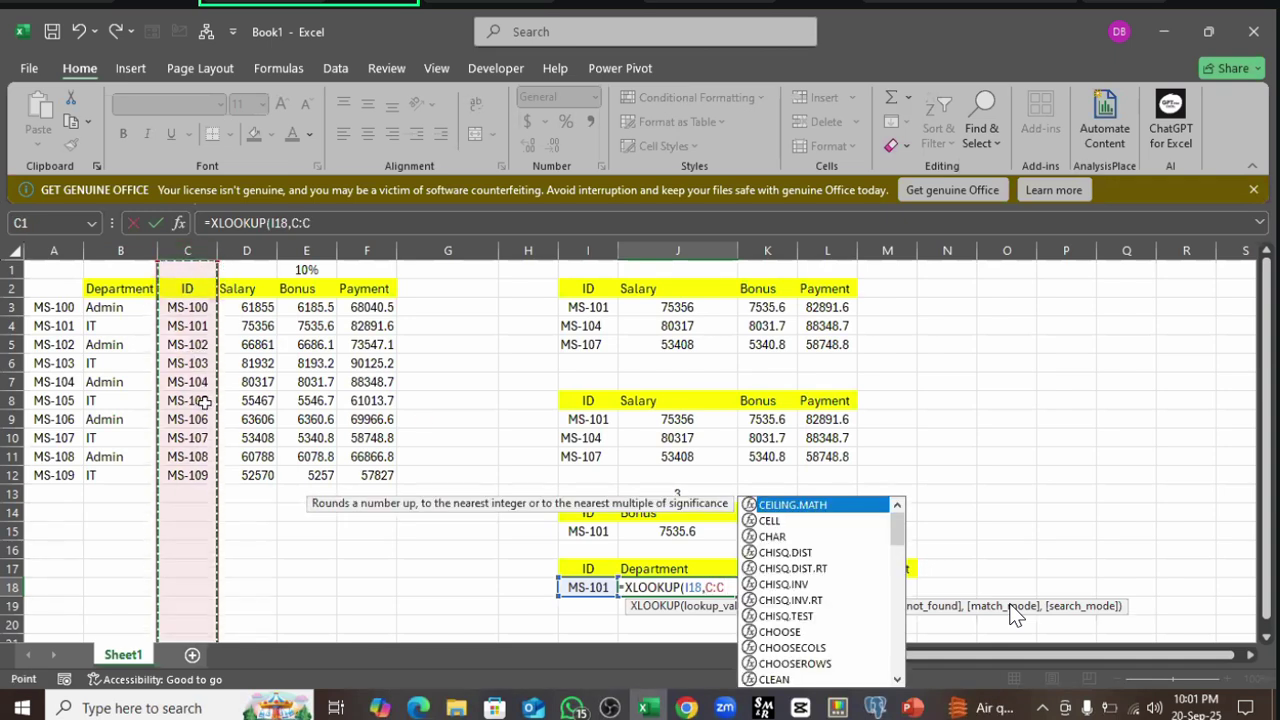
pyautogui.write(',')
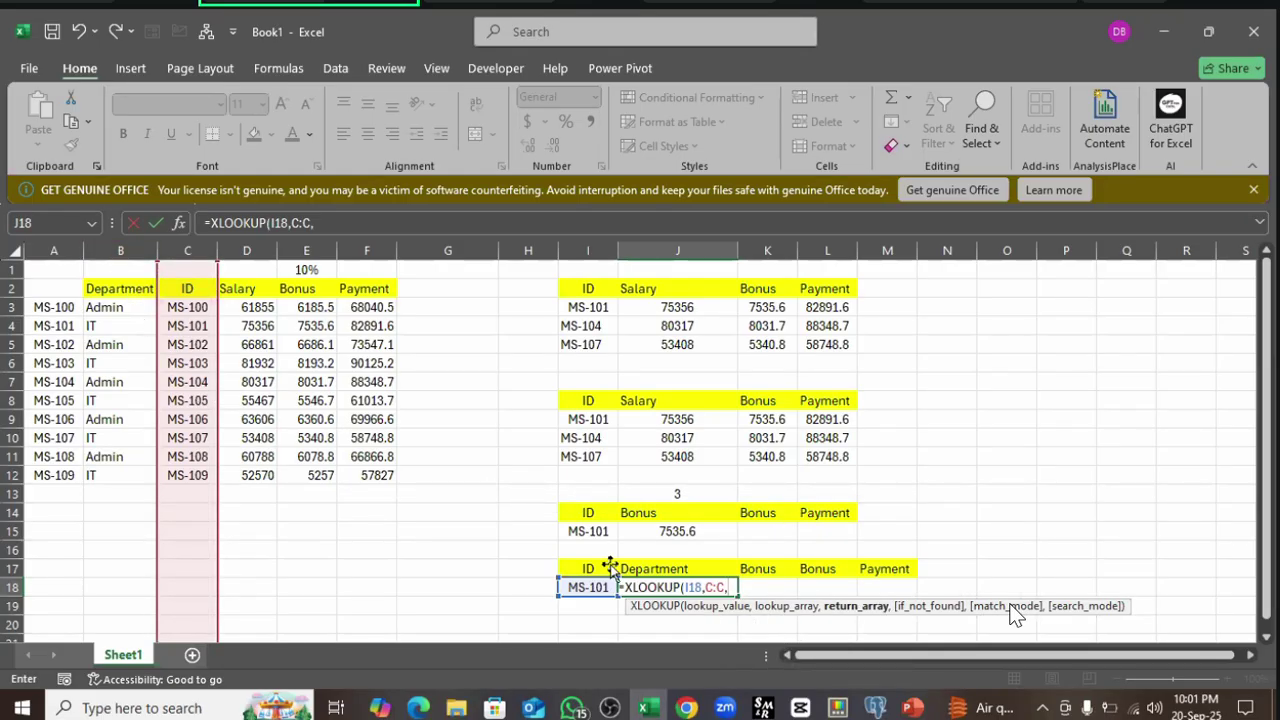
pyautogui.click(121, 251)
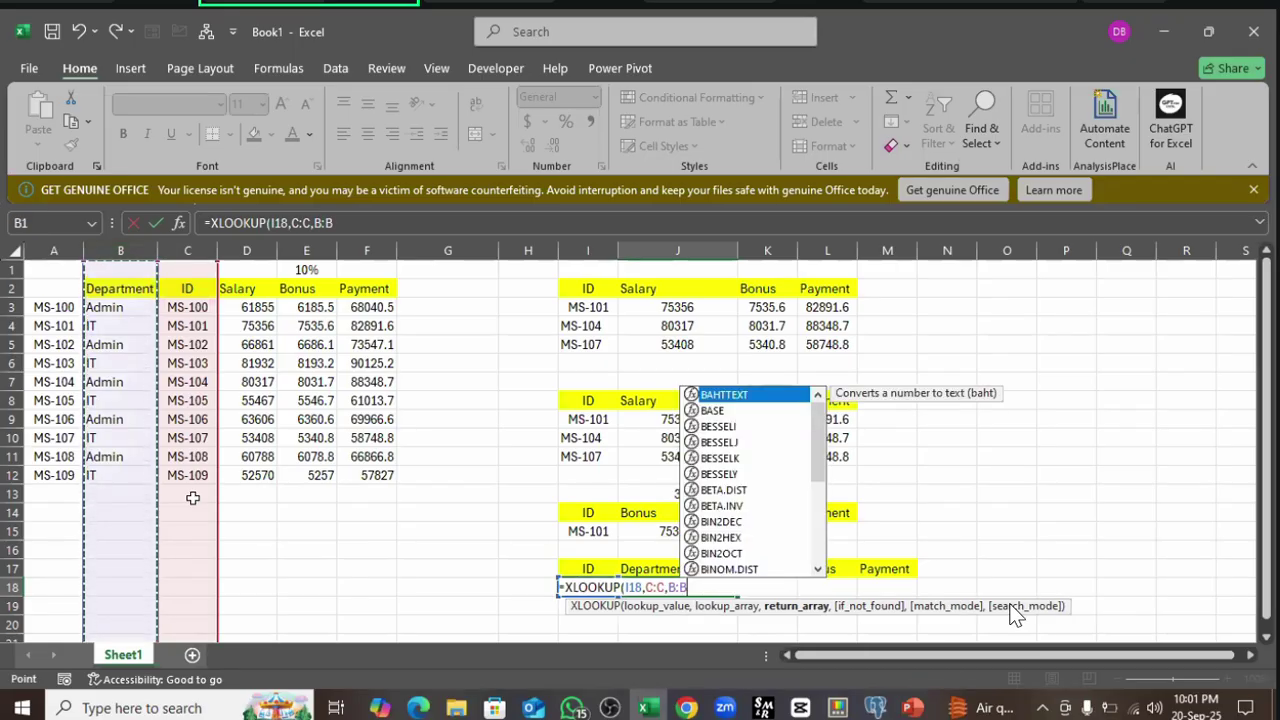
pyautogui.press('Return')
pyautogui.press('Up')
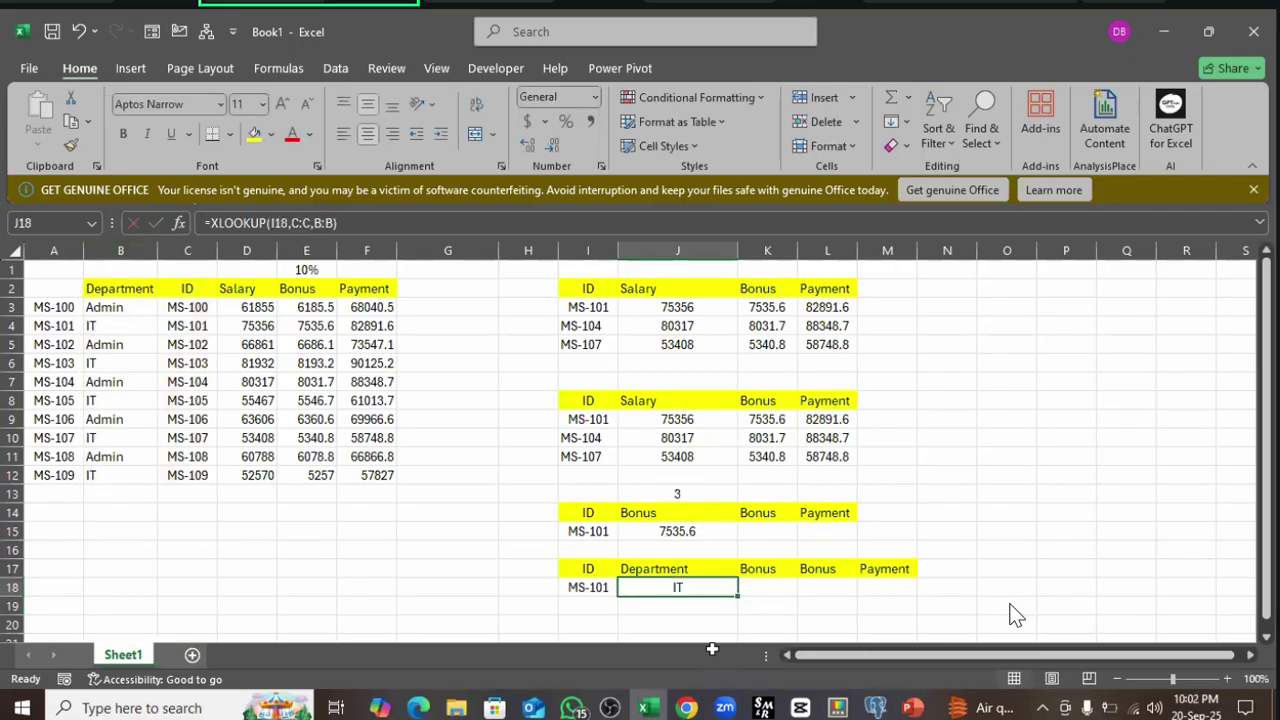
# - Fill the XLOOKUP formula from J18 across into the Bonus cell K18
pyautogui.click(768, 587)
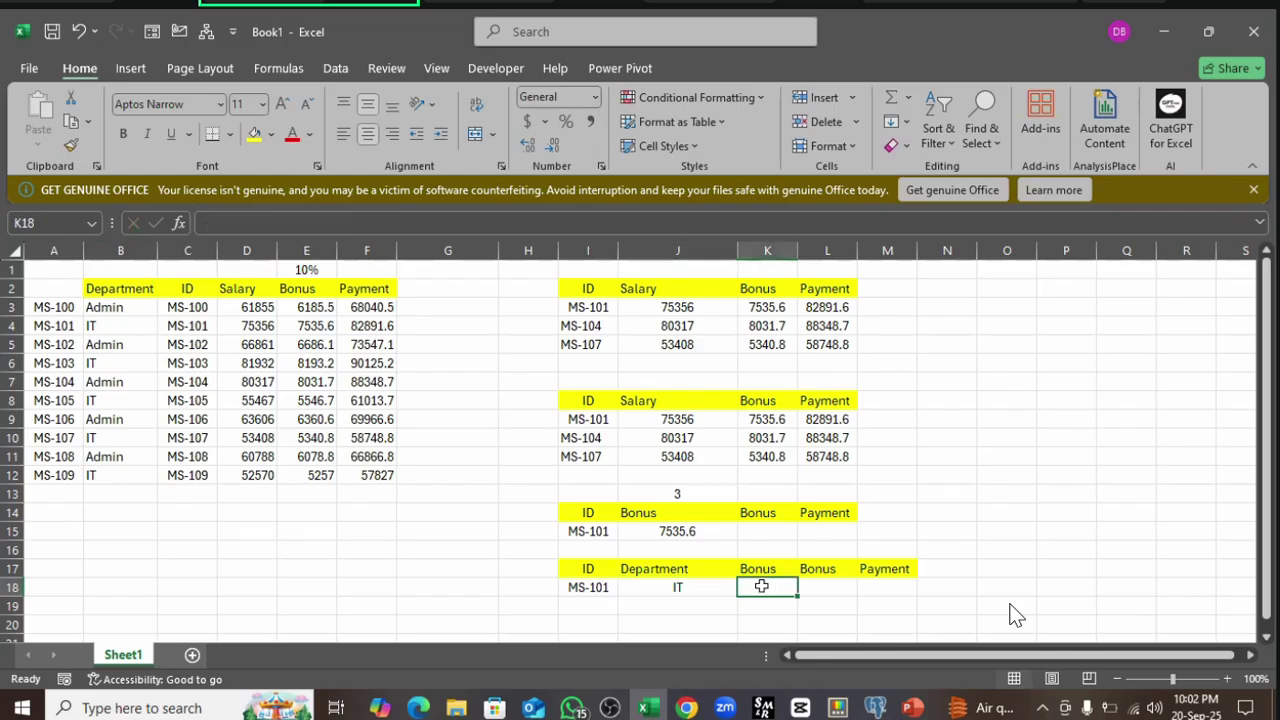
pyautogui.click(706, 587)
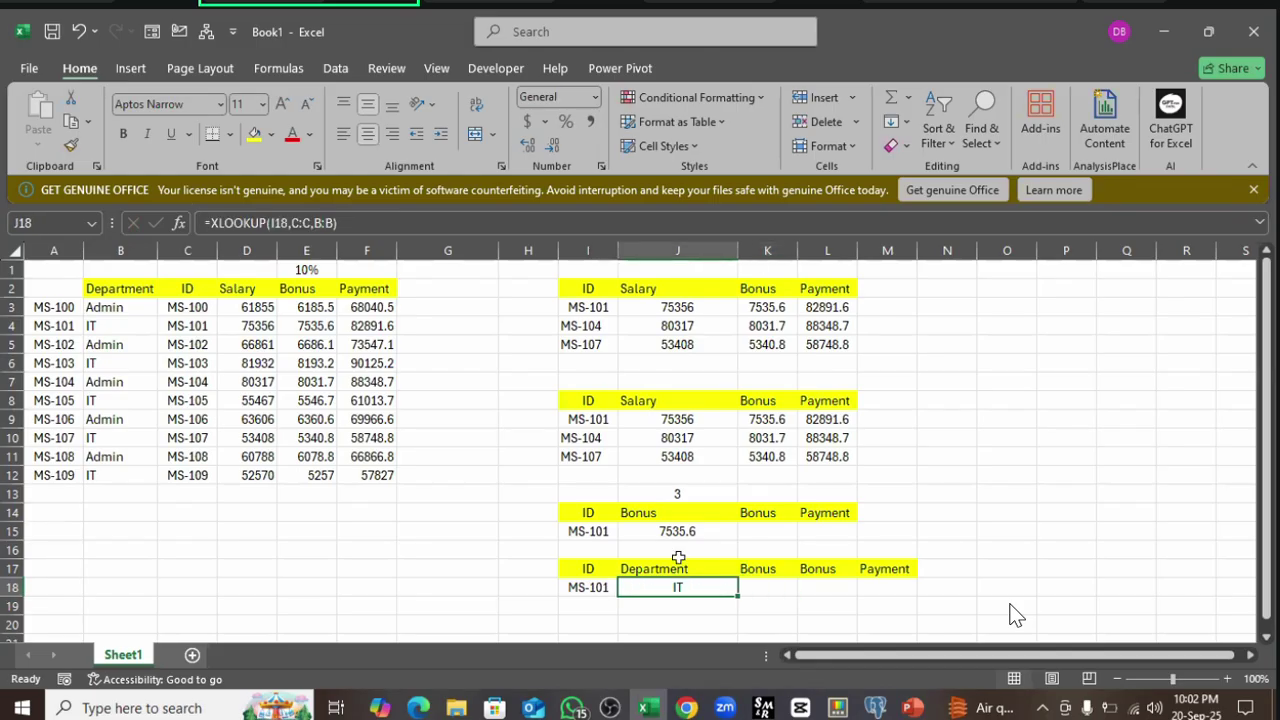
pyautogui.click(769, 588)
pyautogui.click(684, 585)
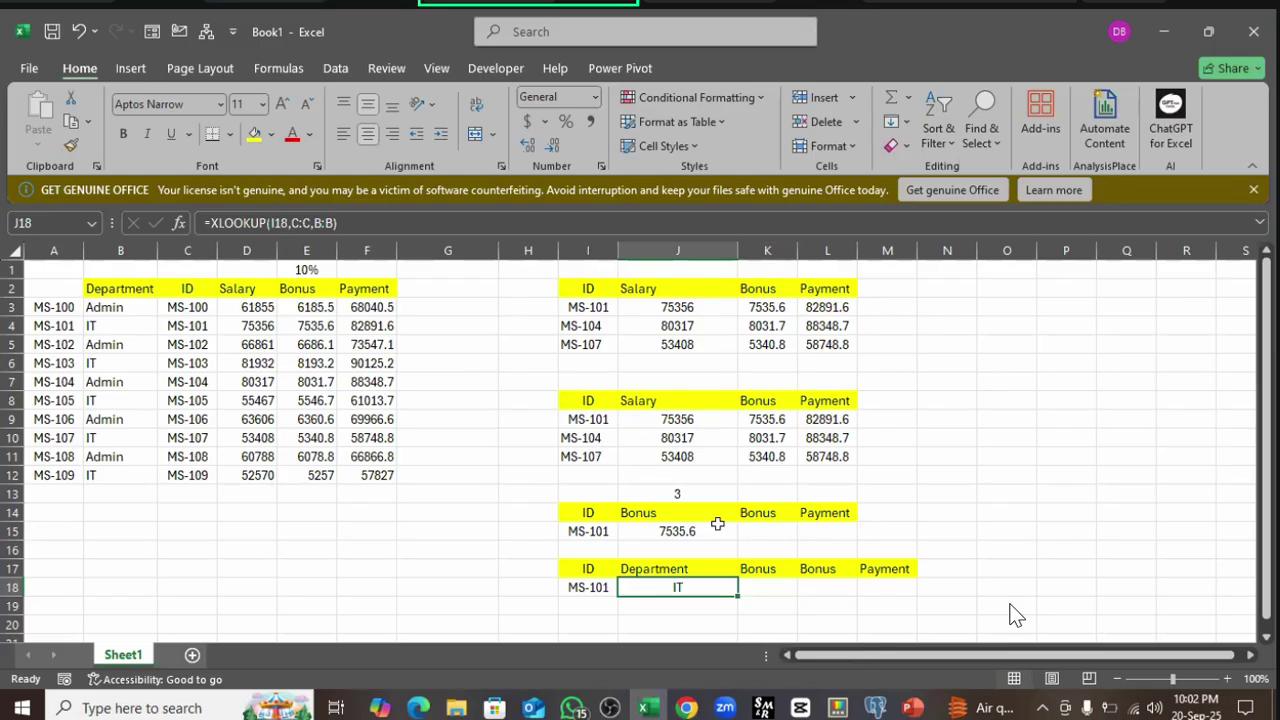
pyautogui.moveTo(738, 590); pyautogui.dragTo(781, 597)
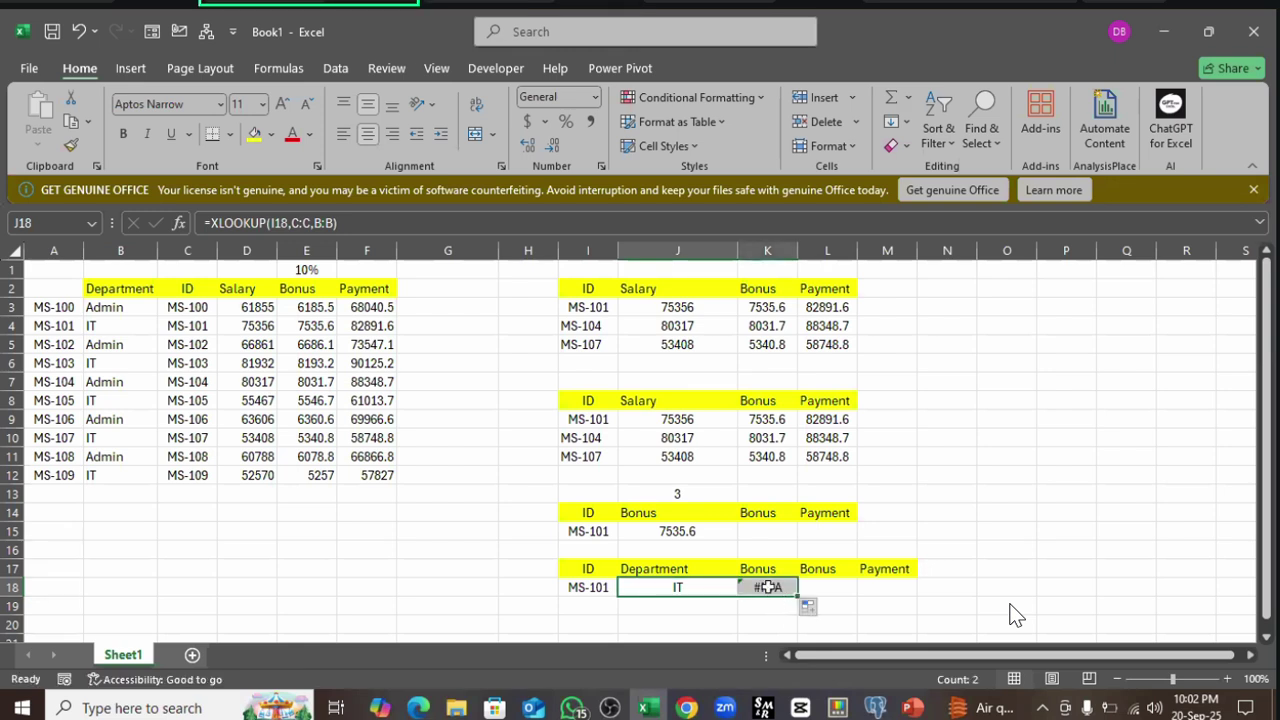
# - Try to re-point K18's XLOOKUP to lookup column C:C and return range D$2:F$1048576, leaving the edit uncommitted
pyautogui.doubleClick(767, 587)
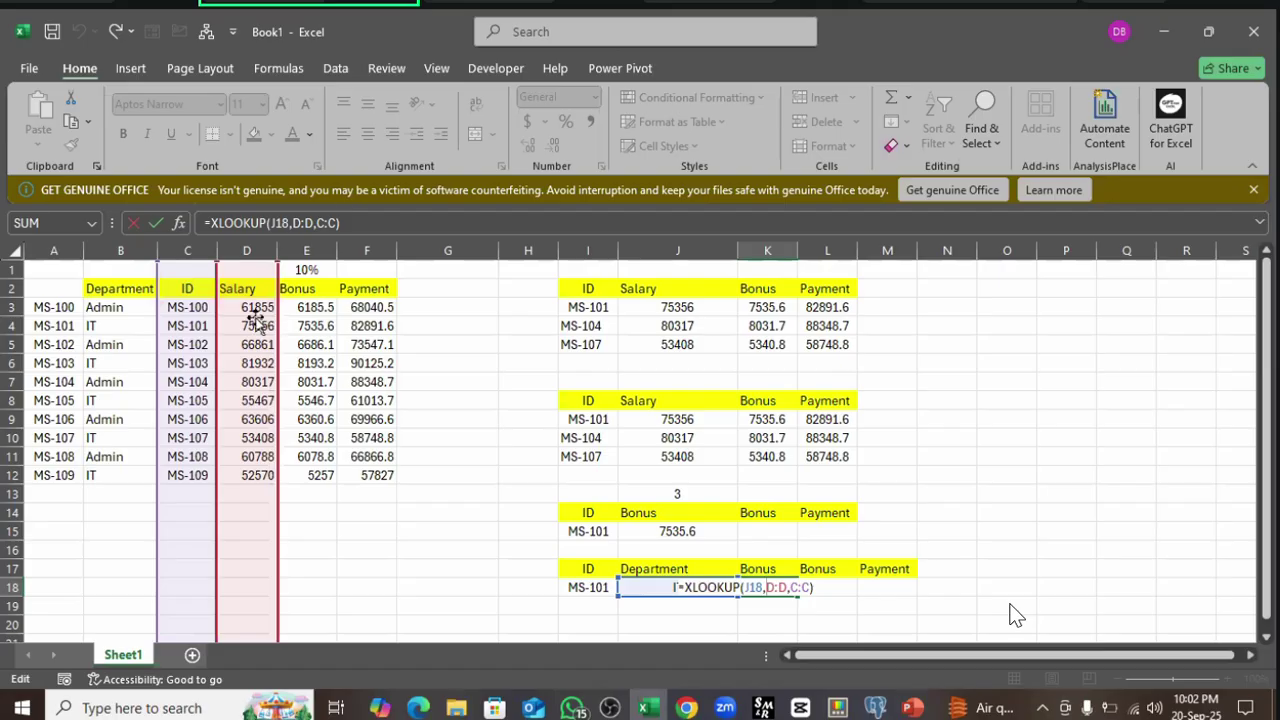
pyautogui.moveTo(157, 328); pyautogui.dragTo(123, 334)
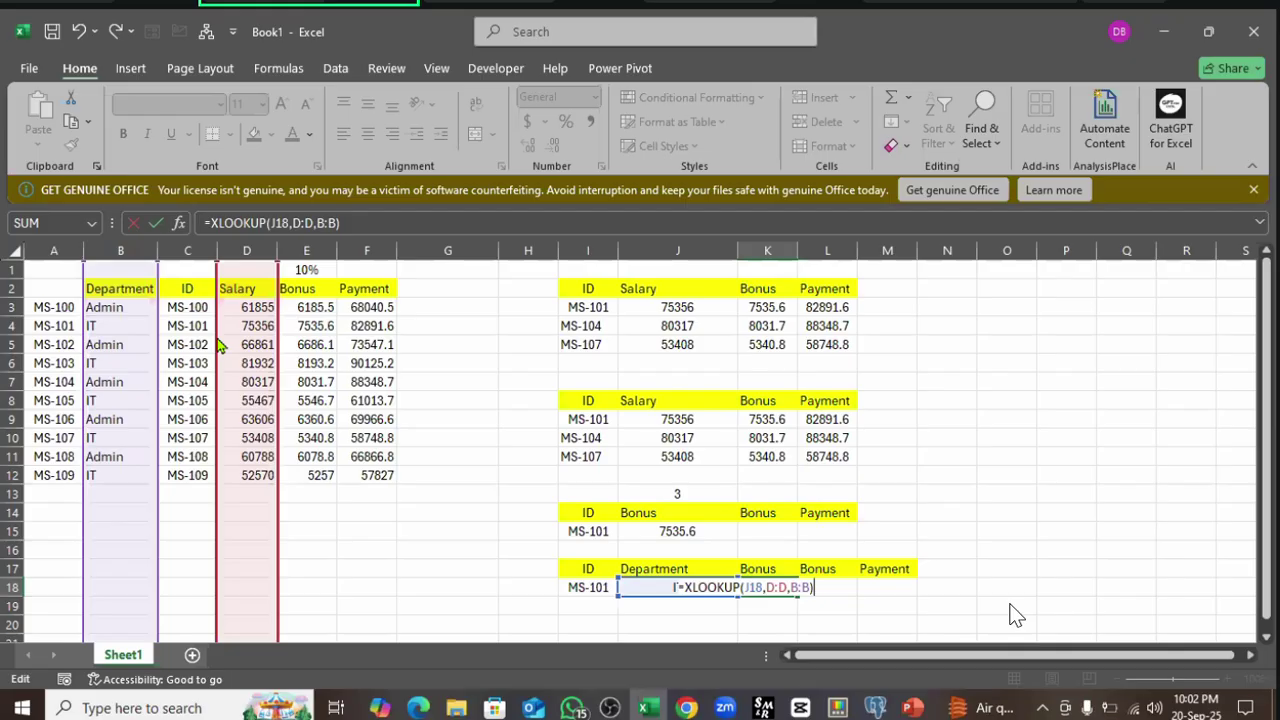
pyautogui.moveTo(220, 344)
pyautogui.mouseDown()
pyautogui.moveTo(193, 344)
pyautogui.moveTo(248, 342)
pyautogui.moveTo(196, 342)
pyautogui.mouseUp()
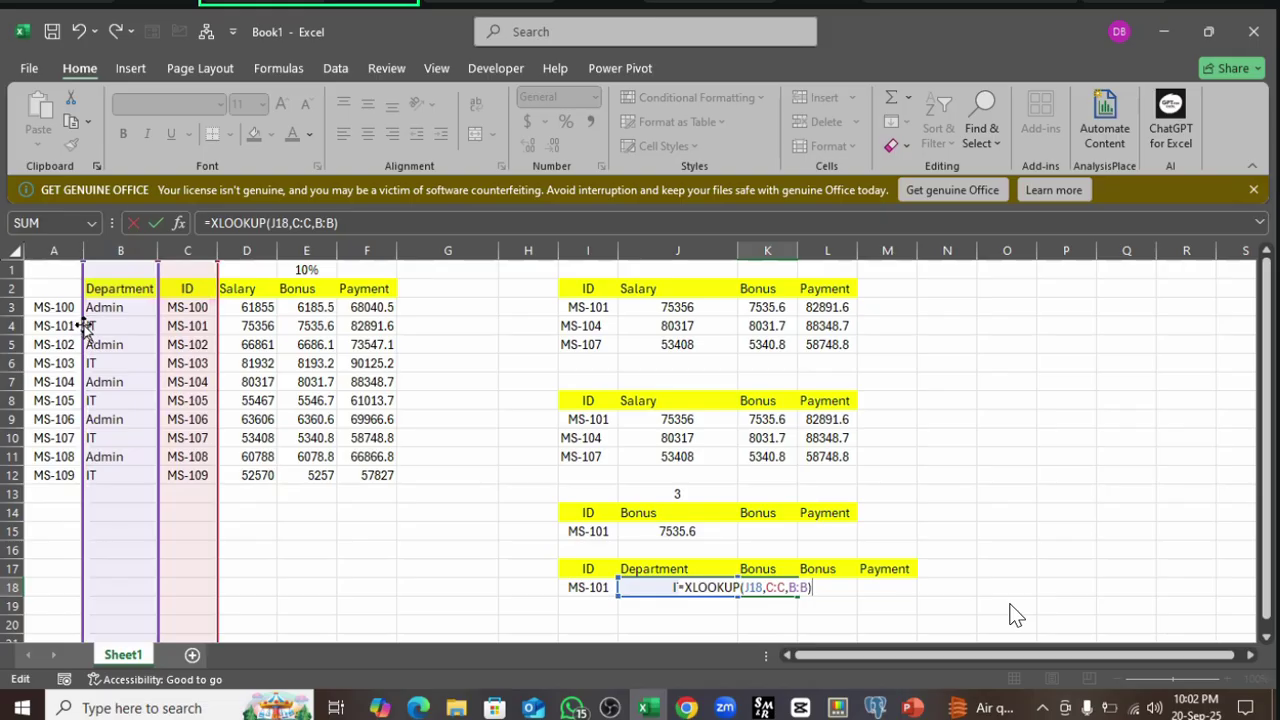
pyautogui.moveTo(82, 326); pyautogui.dragTo(390, 278)
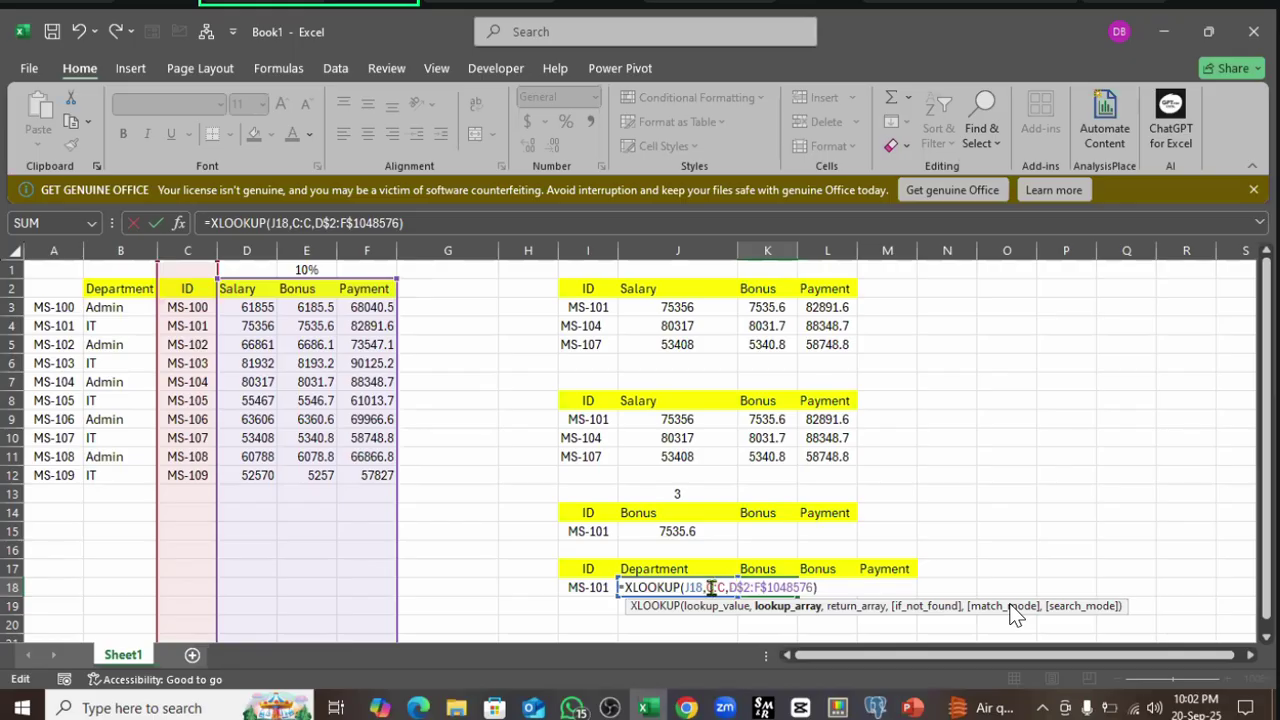
pyautogui.click(762, 588)
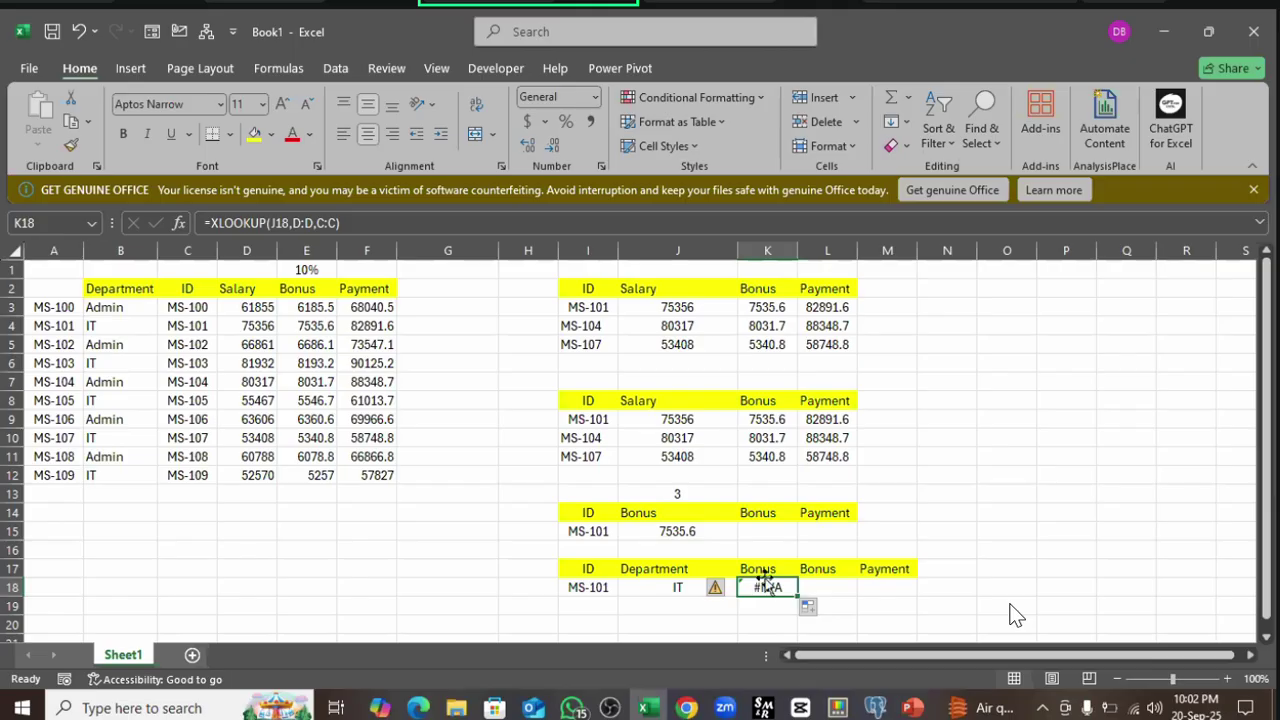
# - Clear K18 and enter =XLOOKUP(I18,C:C,D:F) there to return salary, bonus and payment for the ID in I18
pyautogui.press('Delete')
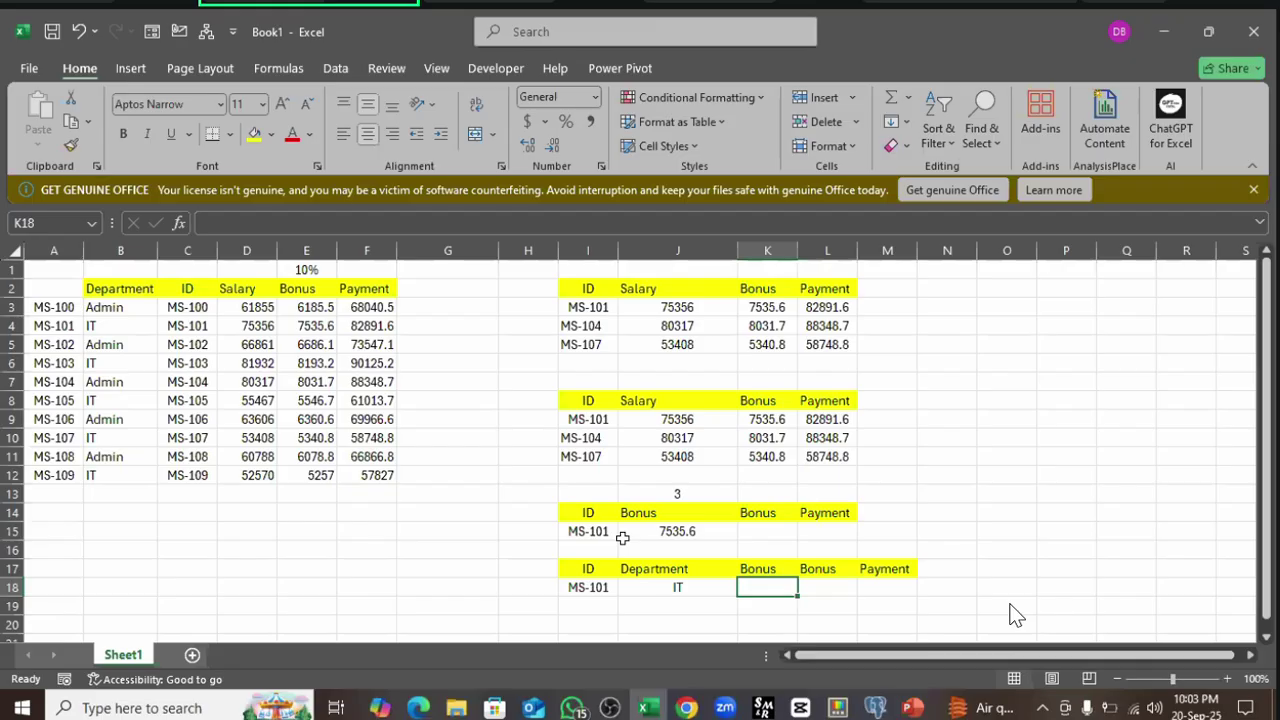
pyautogui.write('=')
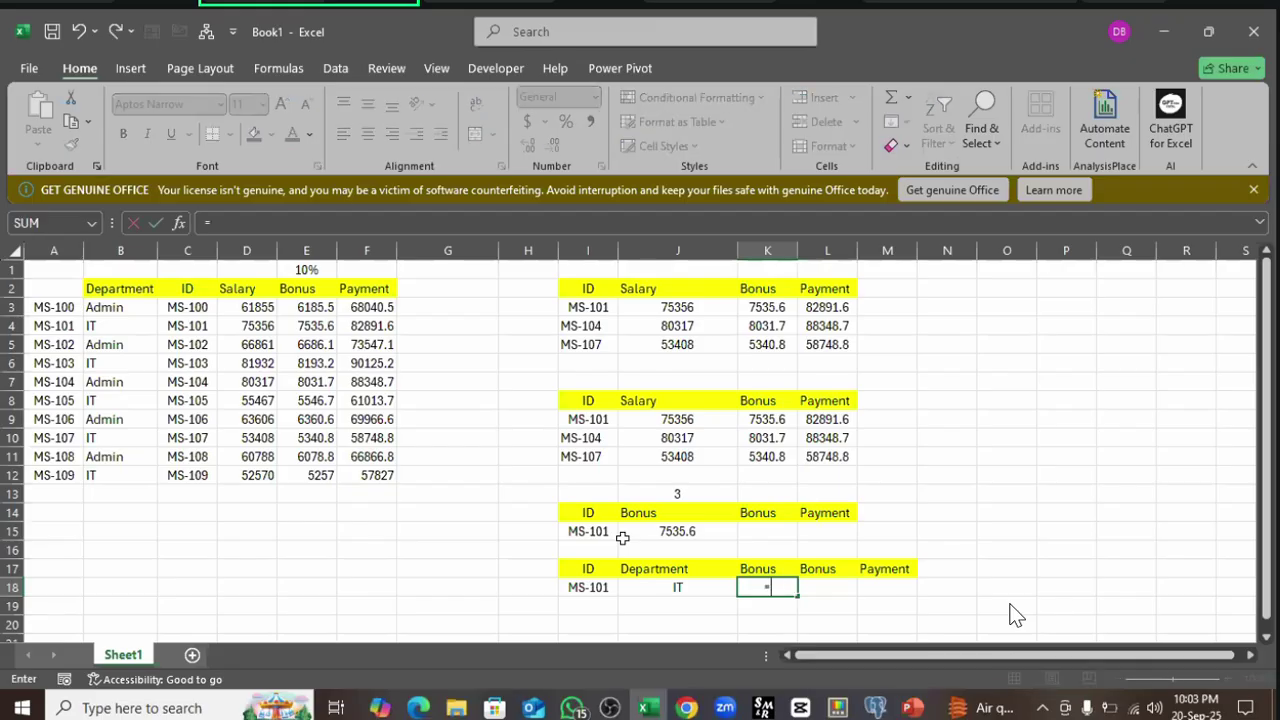
pyautogui.write('xl')
pyautogui.press('Tab')
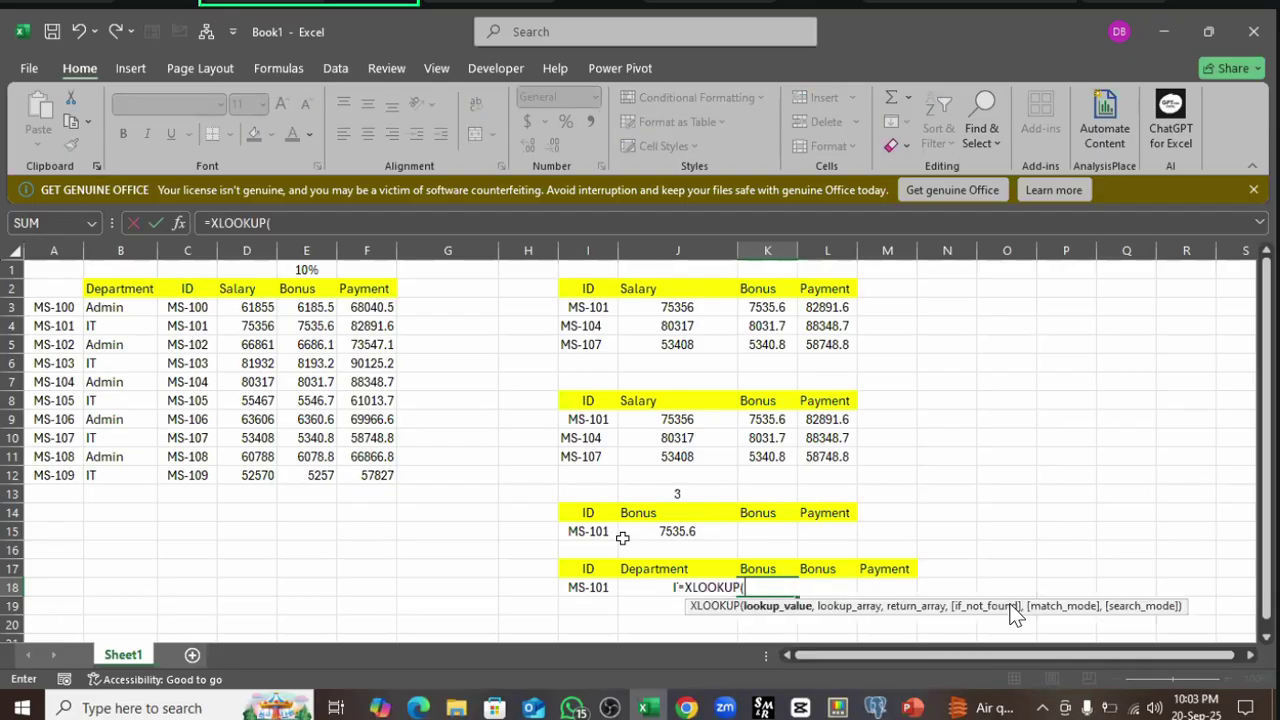
pyautogui.click(585, 588)
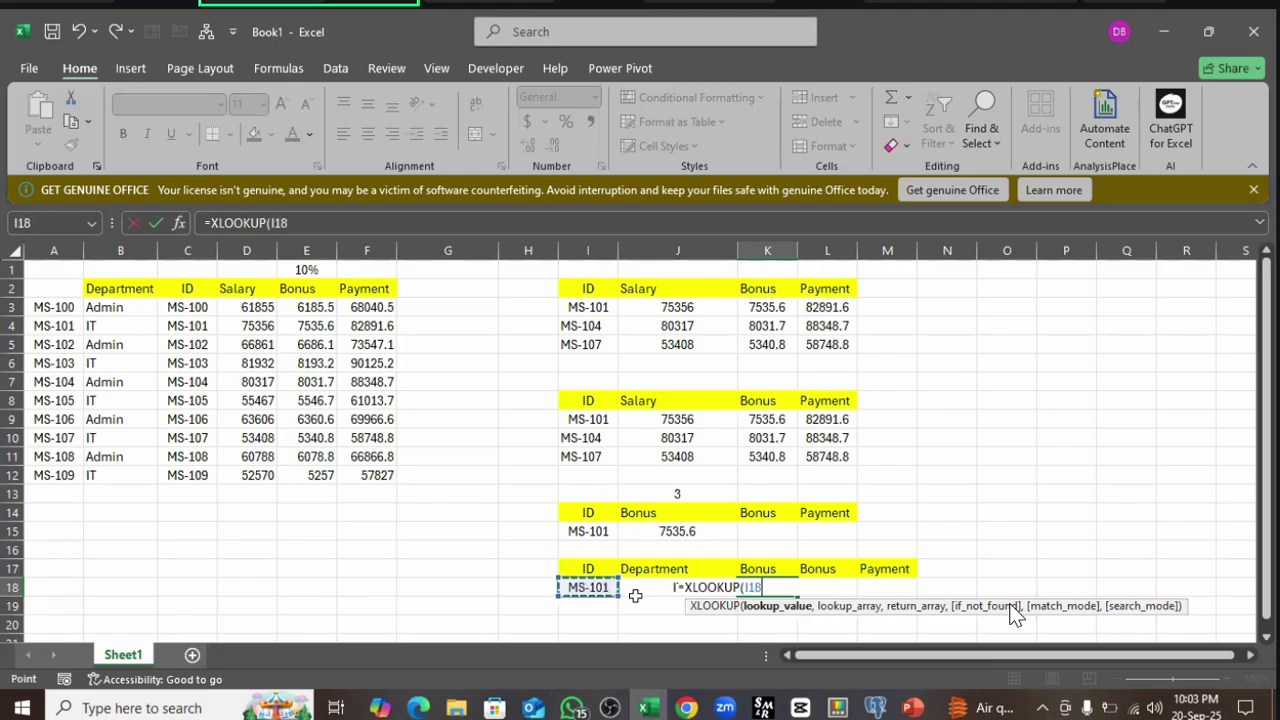
pyautogui.write(',')
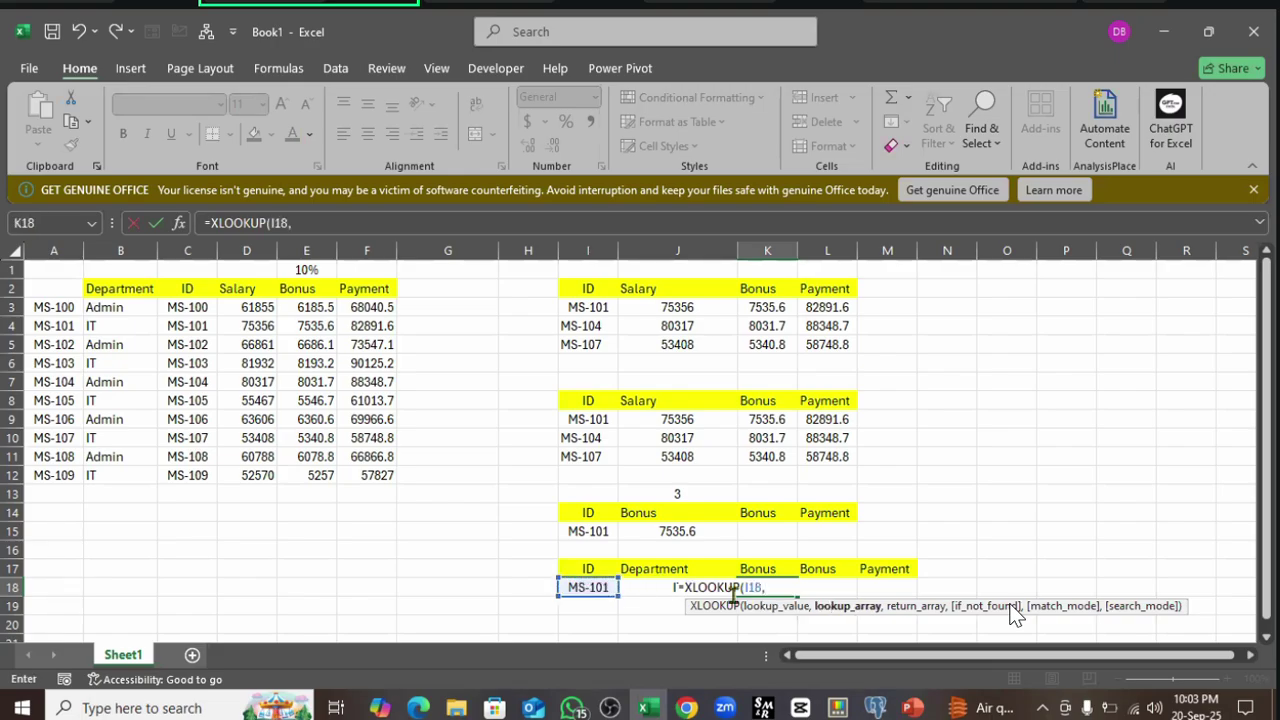
pyautogui.click(187, 250)
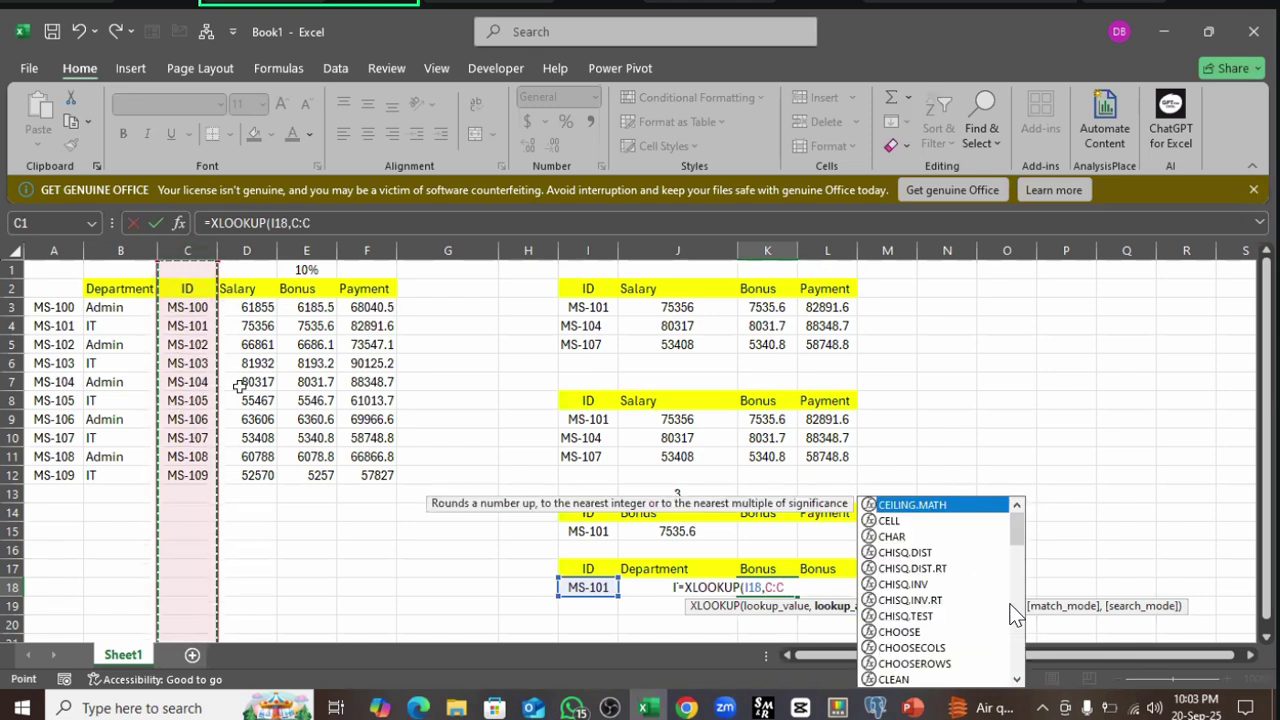
pyautogui.write(',')
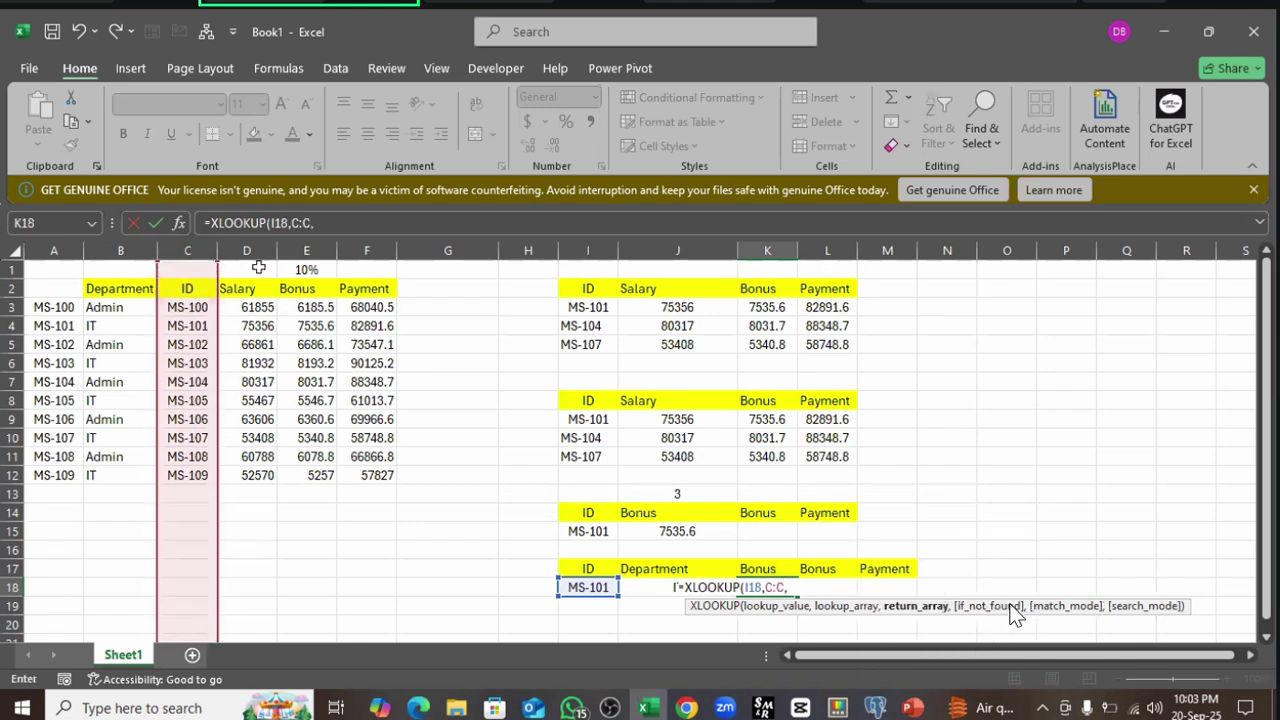
pyautogui.moveTo(252, 250); pyautogui.dragTo(388, 250)
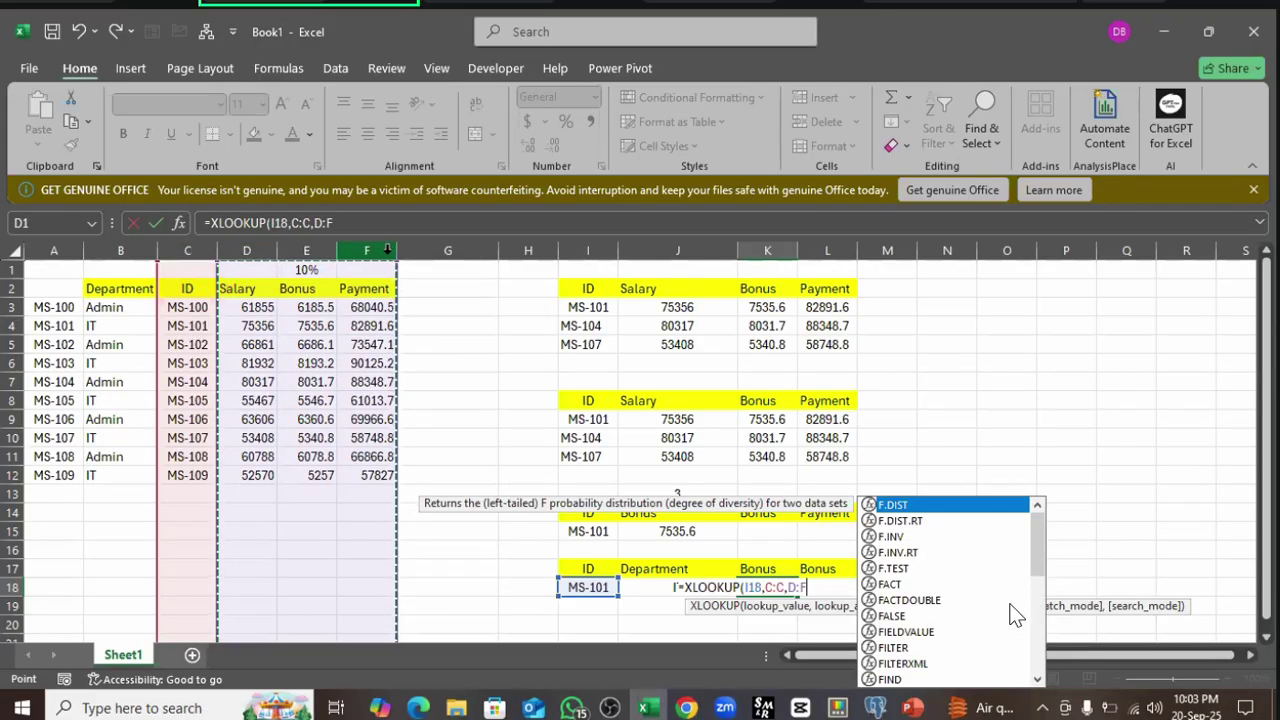
pyautogui.press('Return')
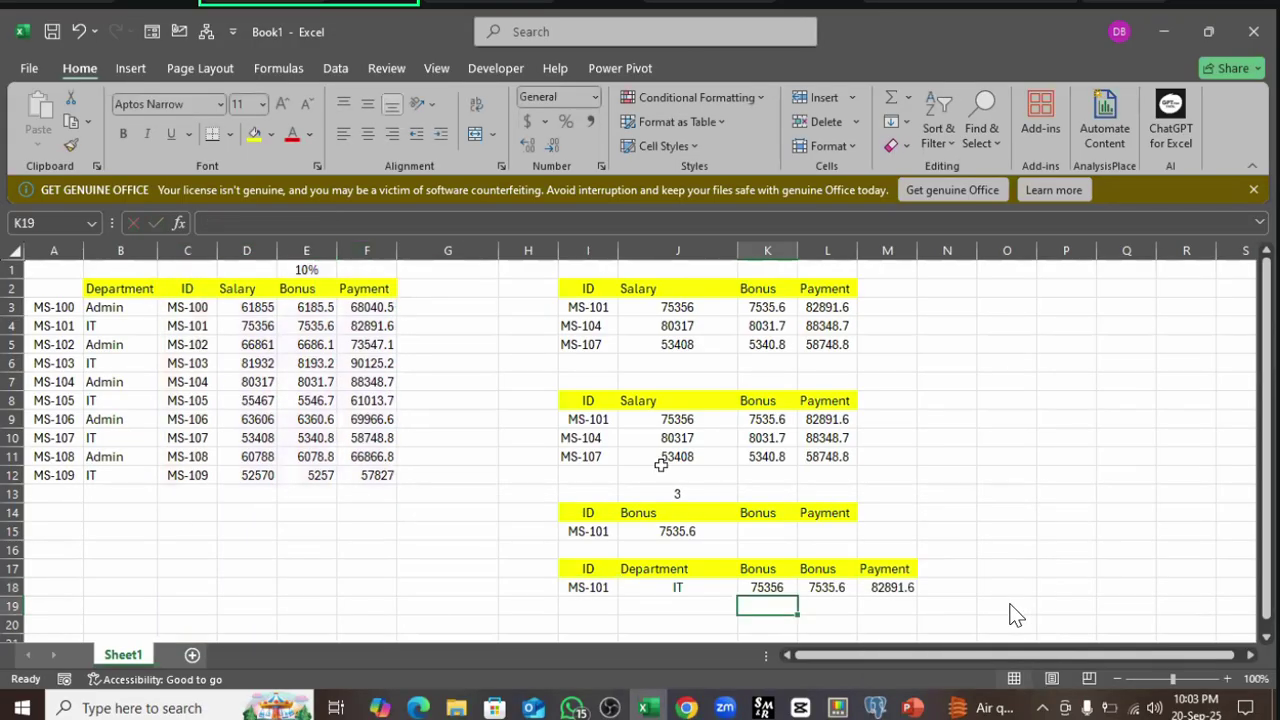
# - Review the fourth table and its source columns, and test the lookups by setting the ID in I18 to MS-106, then MS-108
pyautogui.click(767, 588)
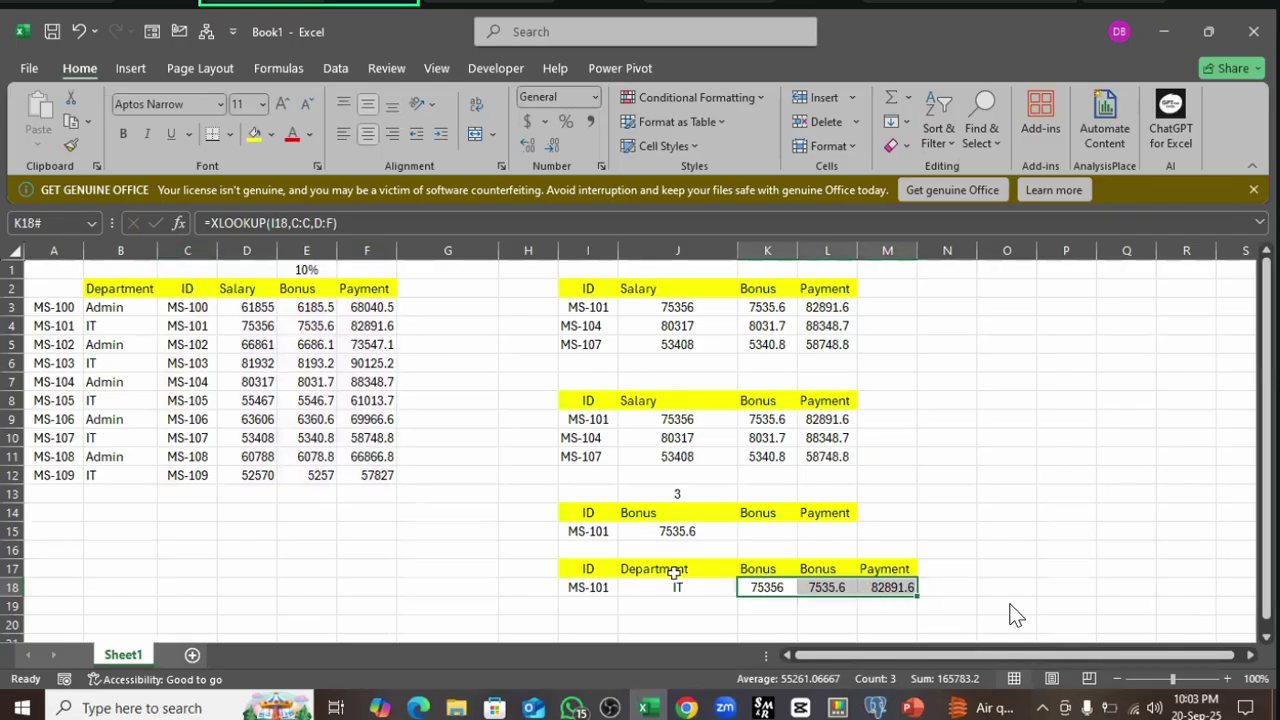
pyautogui.moveTo(675, 572); pyautogui.dragTo(889, 590)
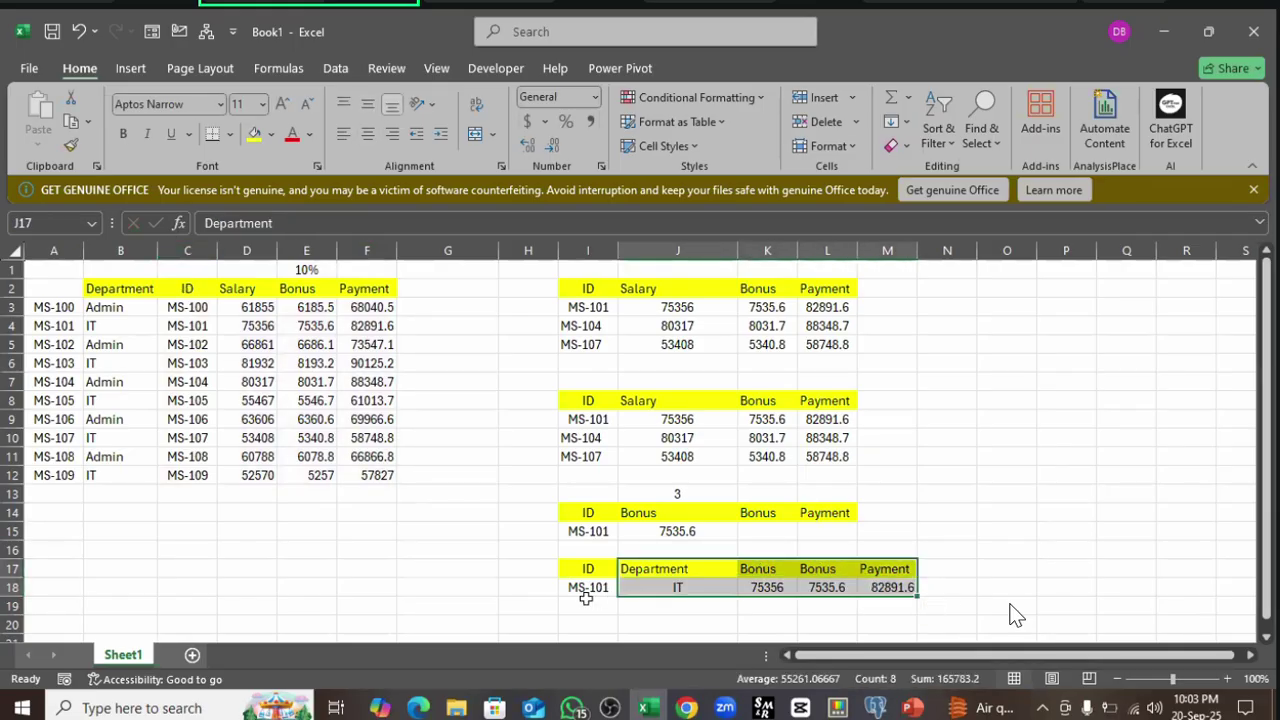
pyautogui.moveTo(585, 569); pyautogui.dragTo(588, 590)
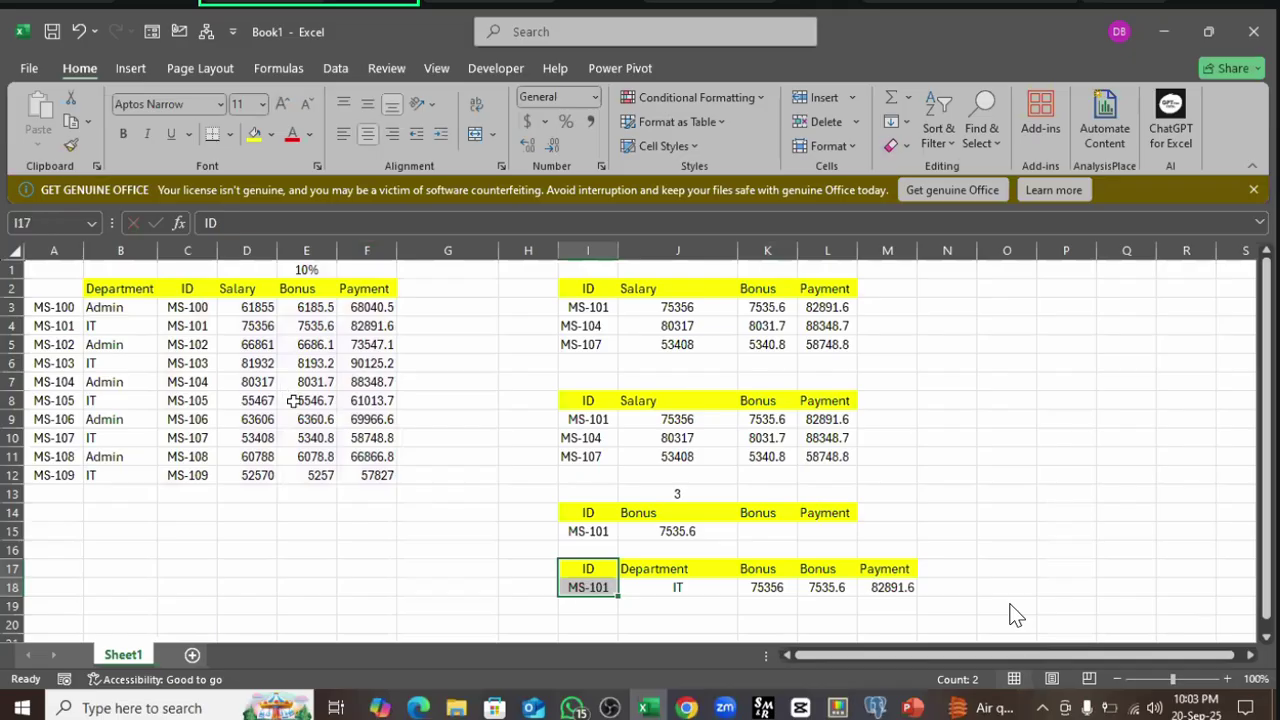
pyautogui.click(187, 251)
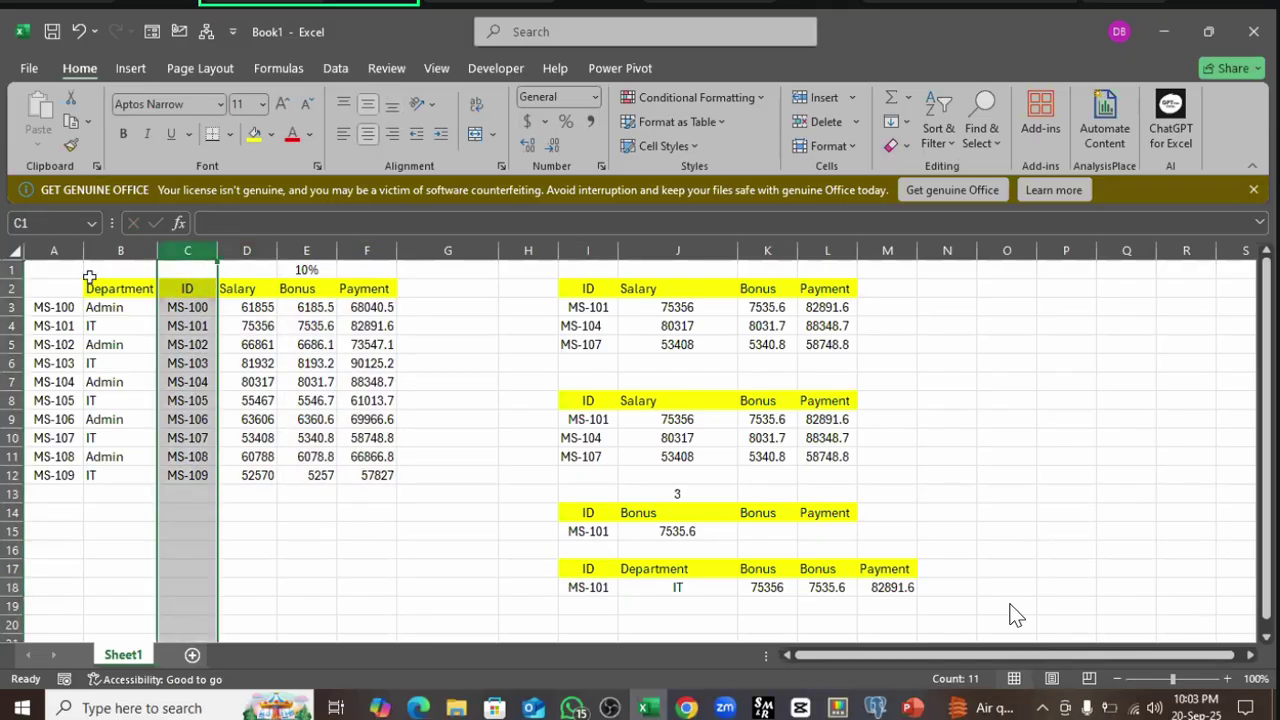
pyautogui.click(117, 251)
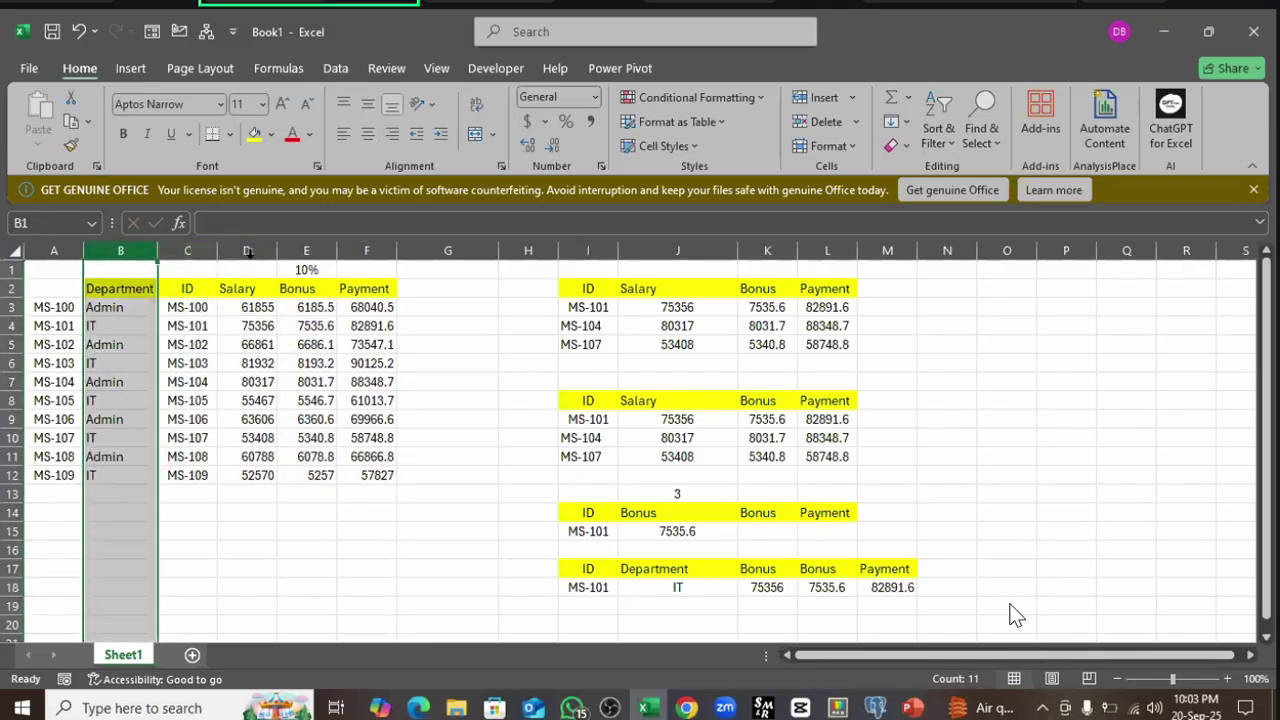
pyautogui.click(600, 590)
pyautogui.click(626, 588)
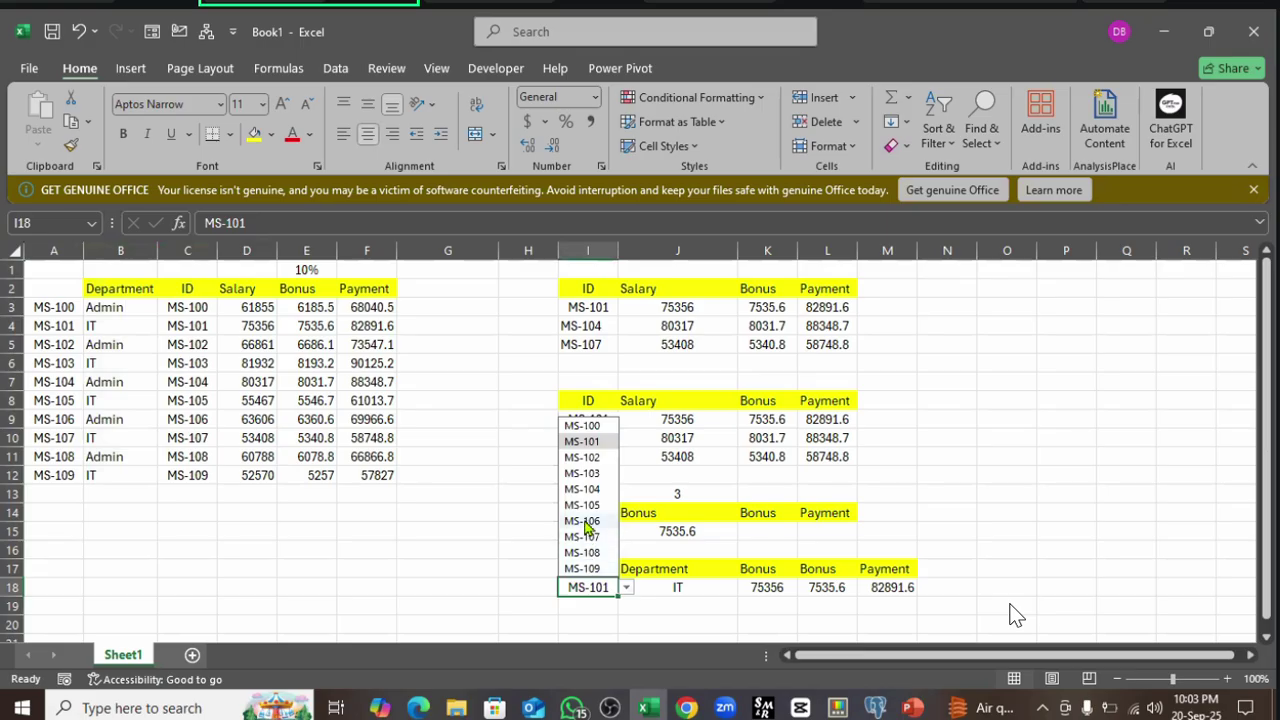
pyautogui.click(584, 521)
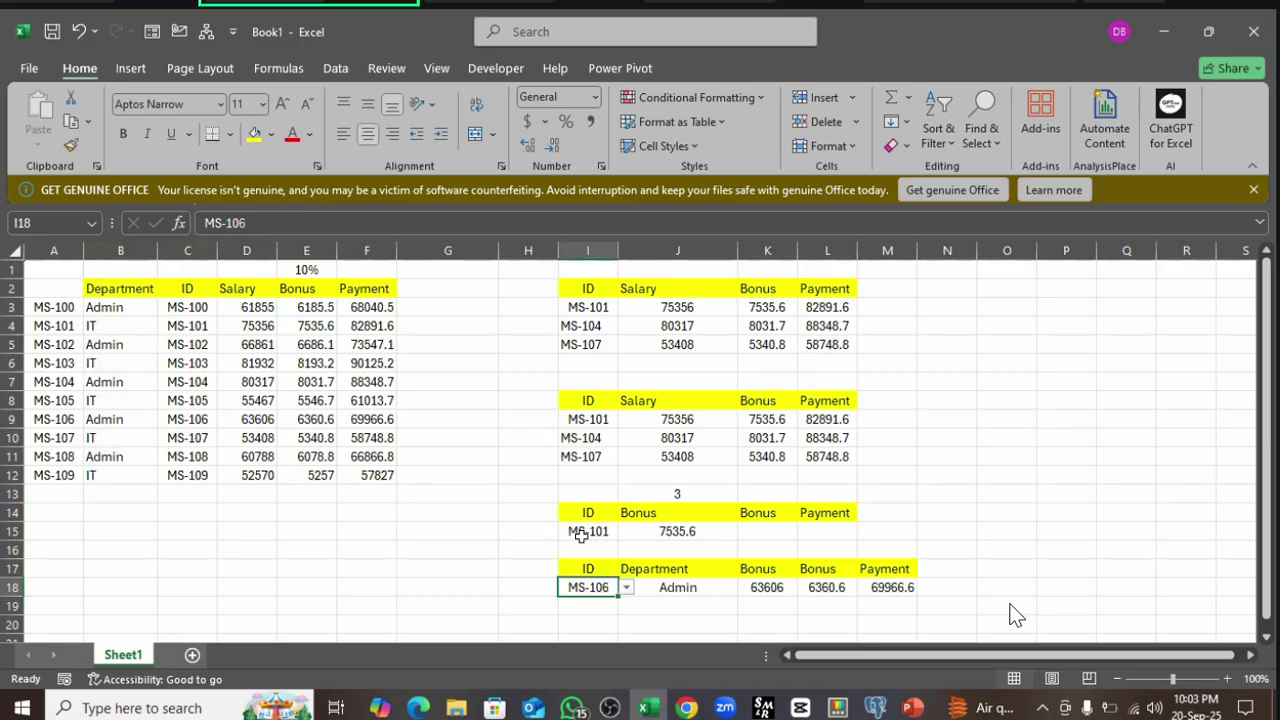
pyautogui.click(626, 588)
pyautogui.click(583, 552)
pyautogui.click(991, 494)
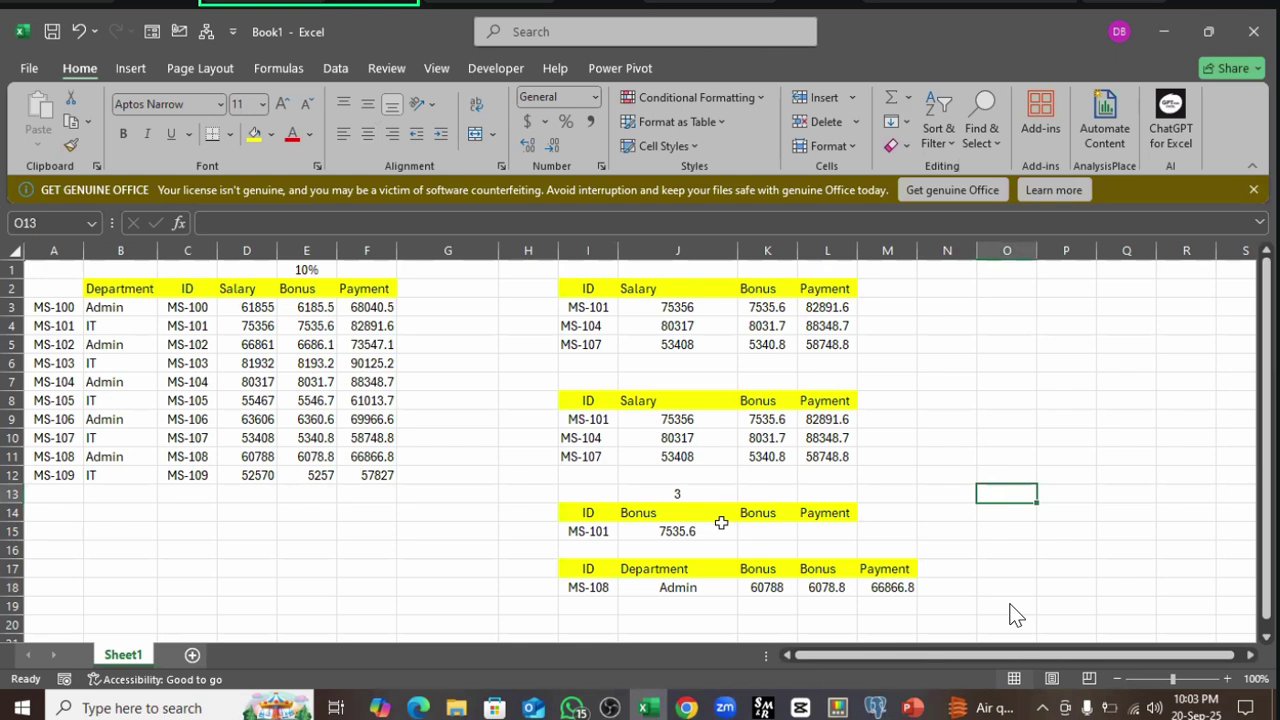
# - Examine the XLOOKUP formulas in J11, J18 and K18 and review the first two ID lookup tables
pyautogui.click(684, 458)
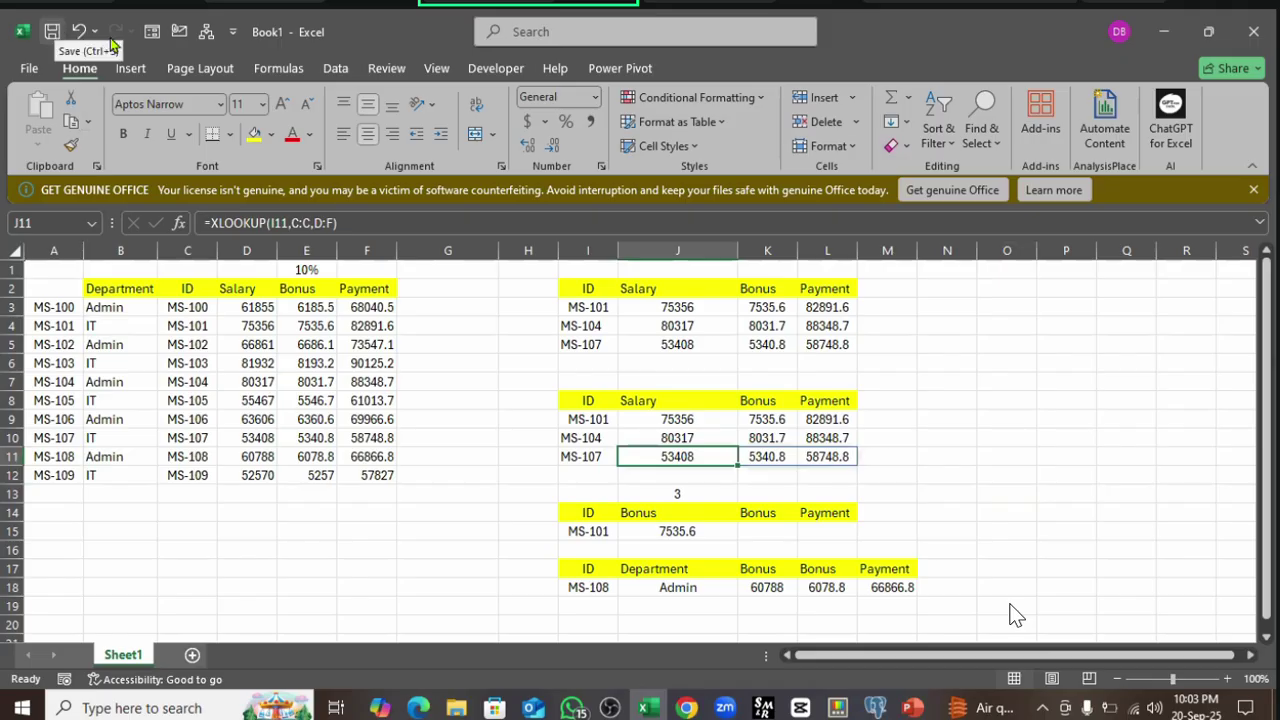
pyautogui.click(492, 477)
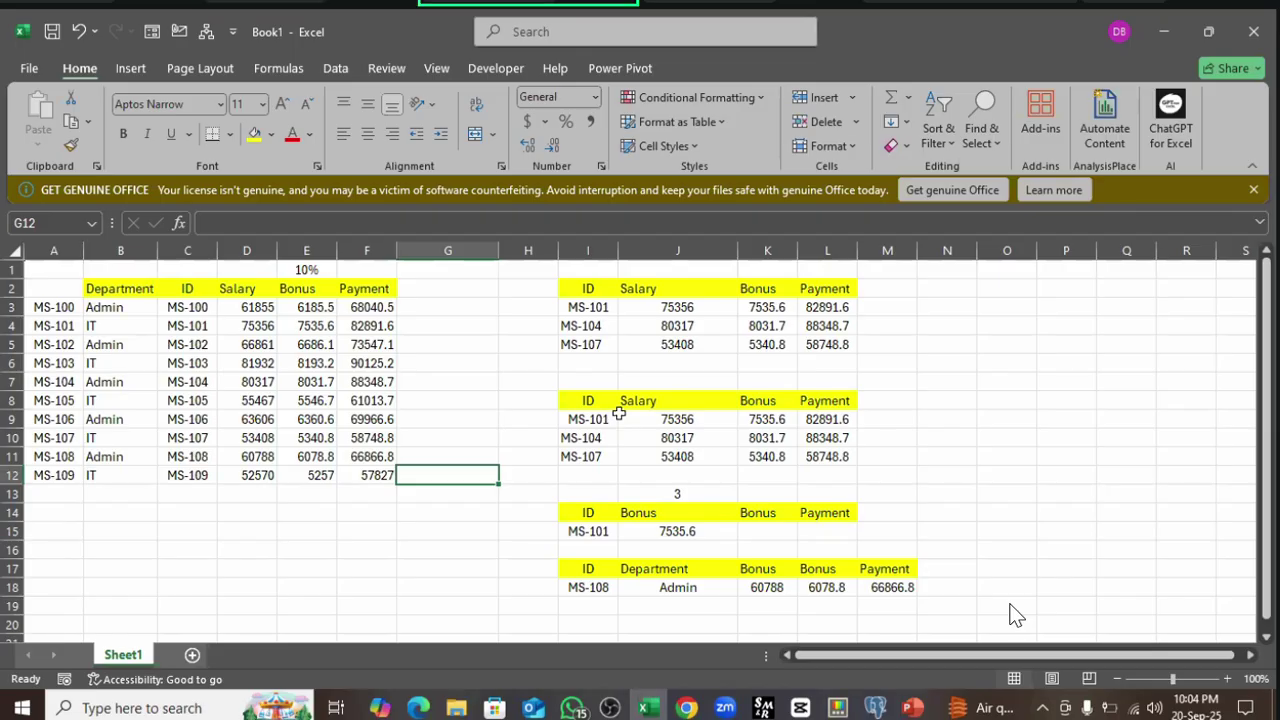
pyautogui.click(692, 589)
pyautogui.click(782, 587)
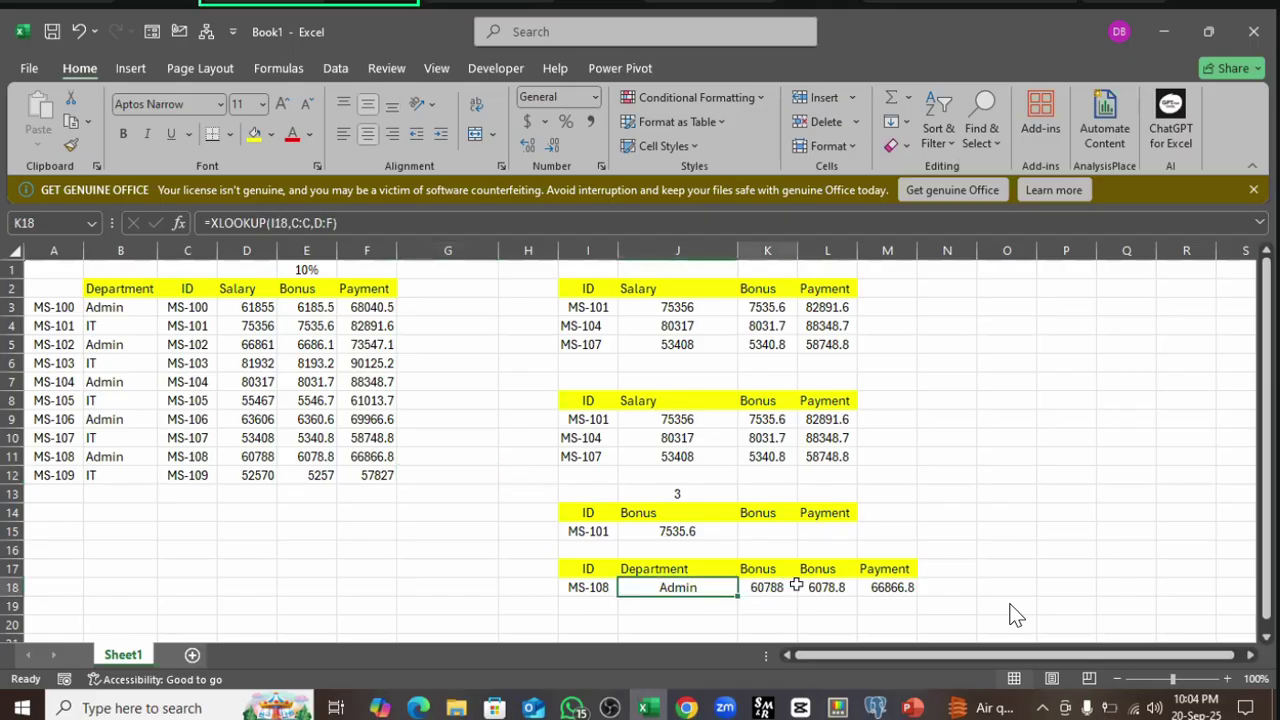
pyautogui.click(676, 588)
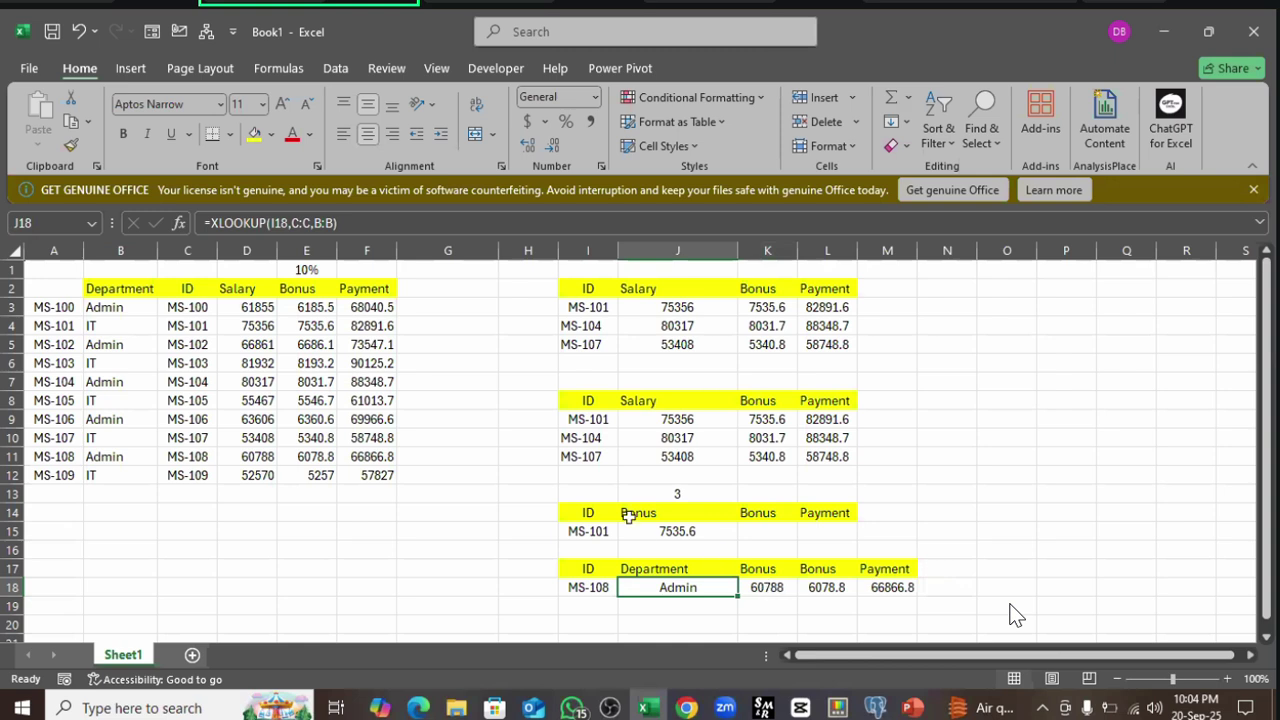
pyautogui.scroll(-1, 655, 522)
pyautogui.click(595, 532)
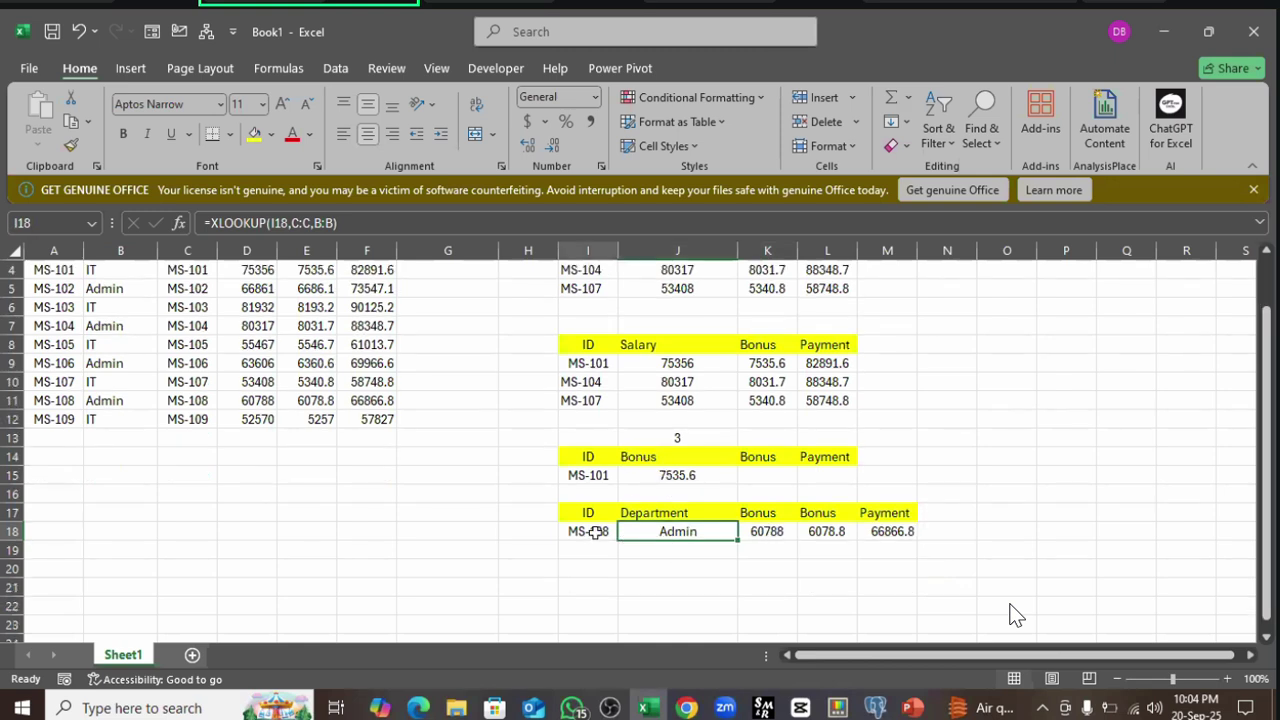
pyautogui.click(702, 531)
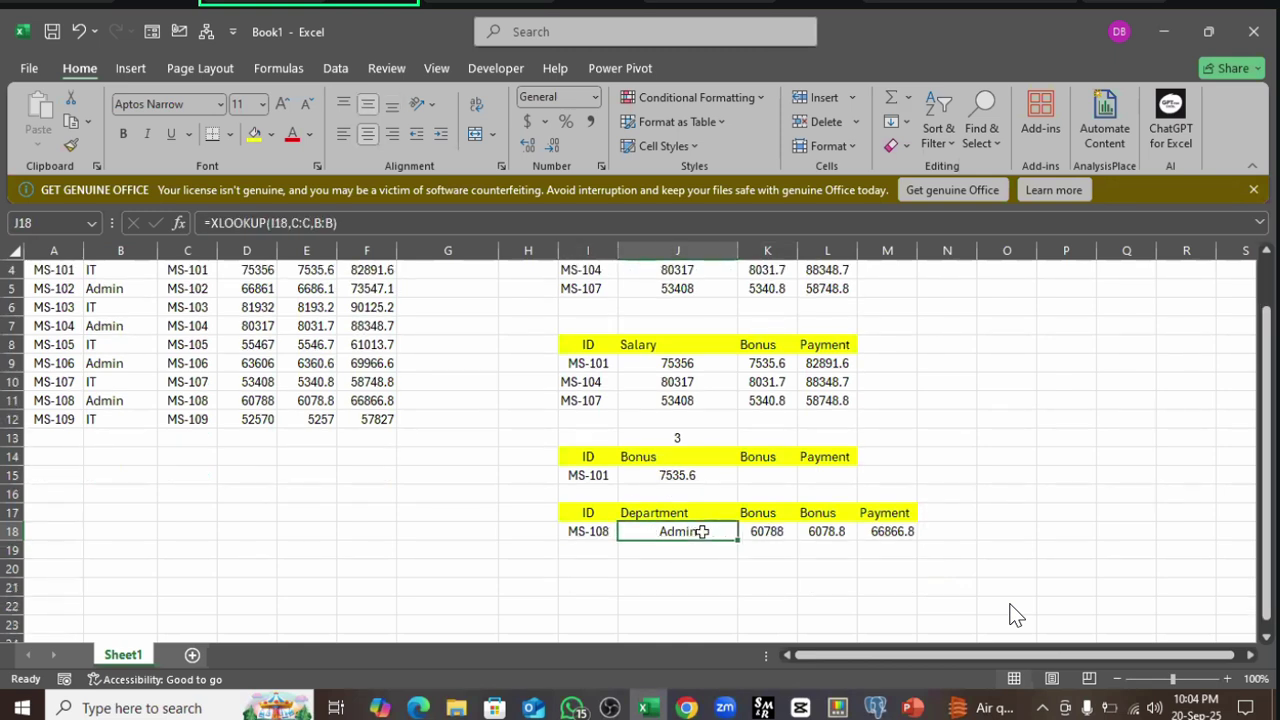
pyautogui.click(590, 533)
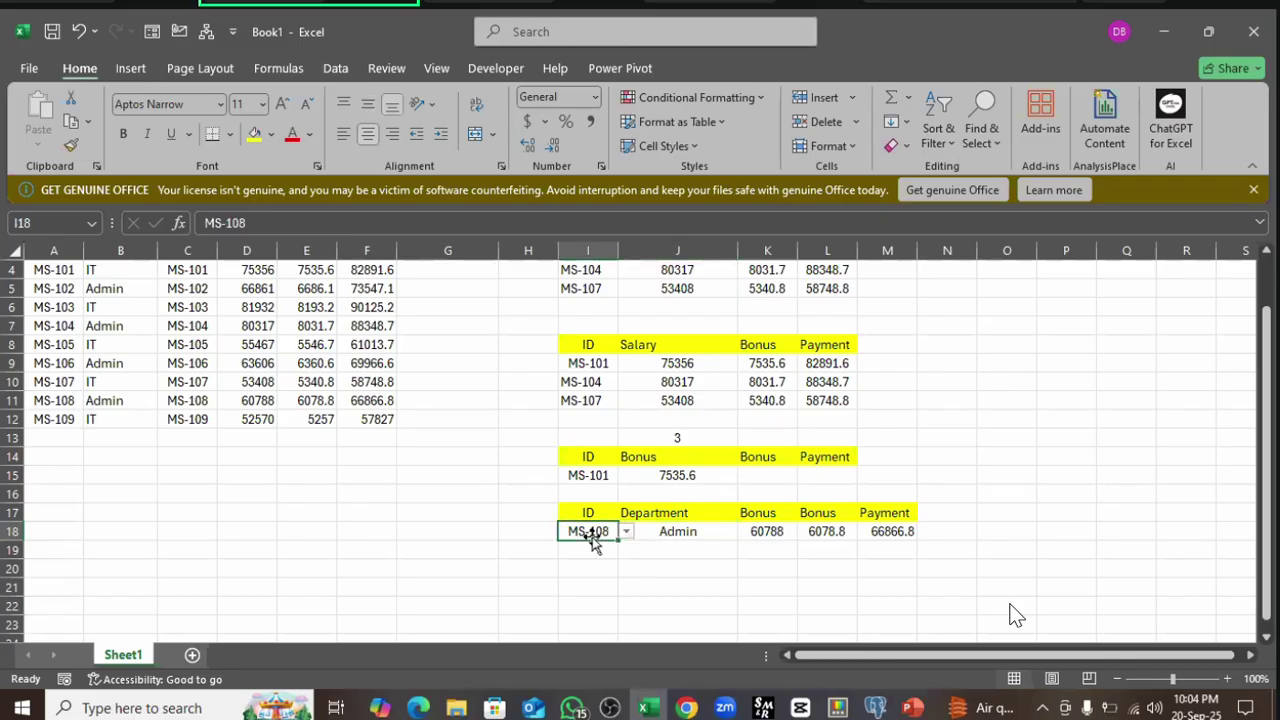
pyautogui.click(705, 529)
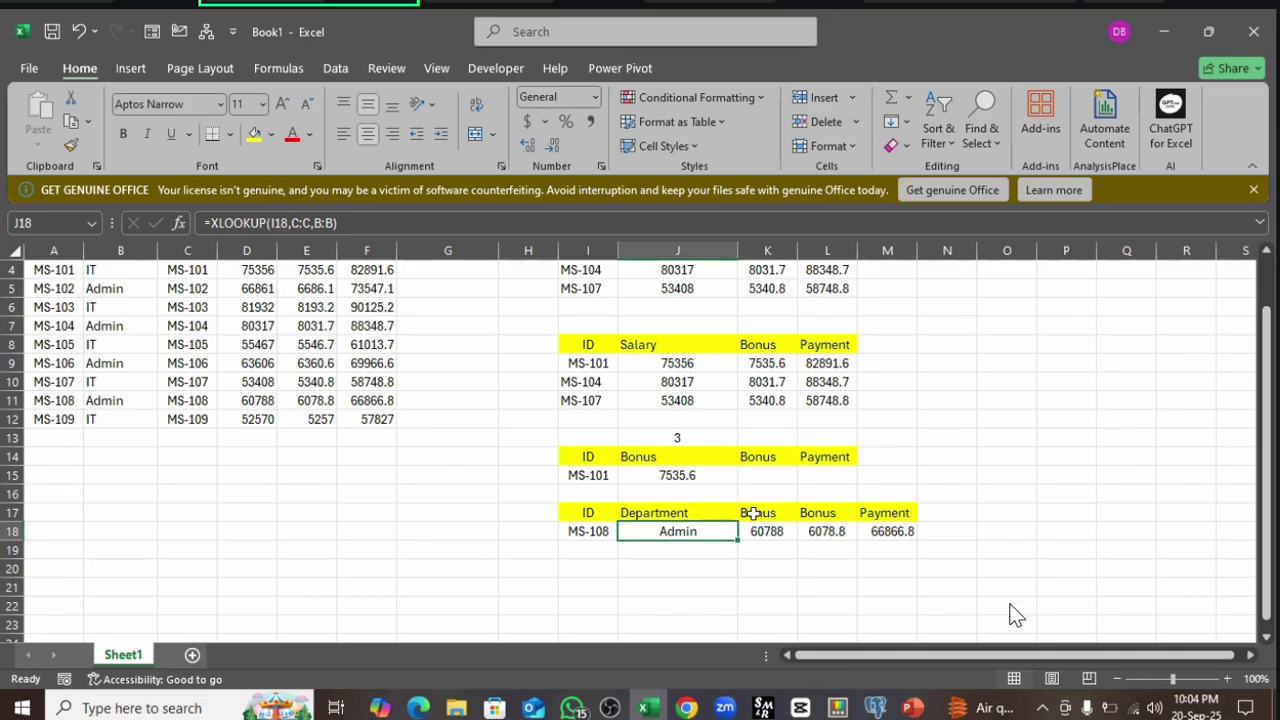
pyautogui.scroll(1, 516, 510)
pyautogui.scroll(1, 516, 514)
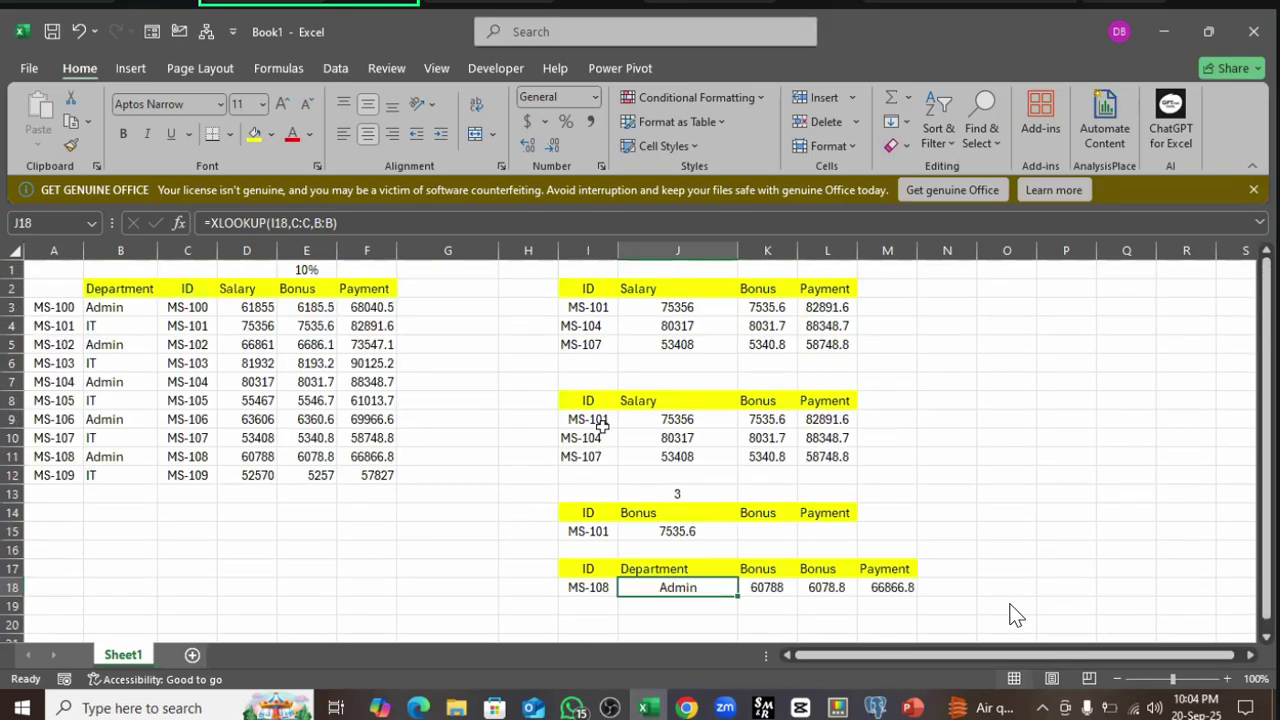
pyautogui.moveTo(588, 419); pyautogui.dragTo(840, 462)
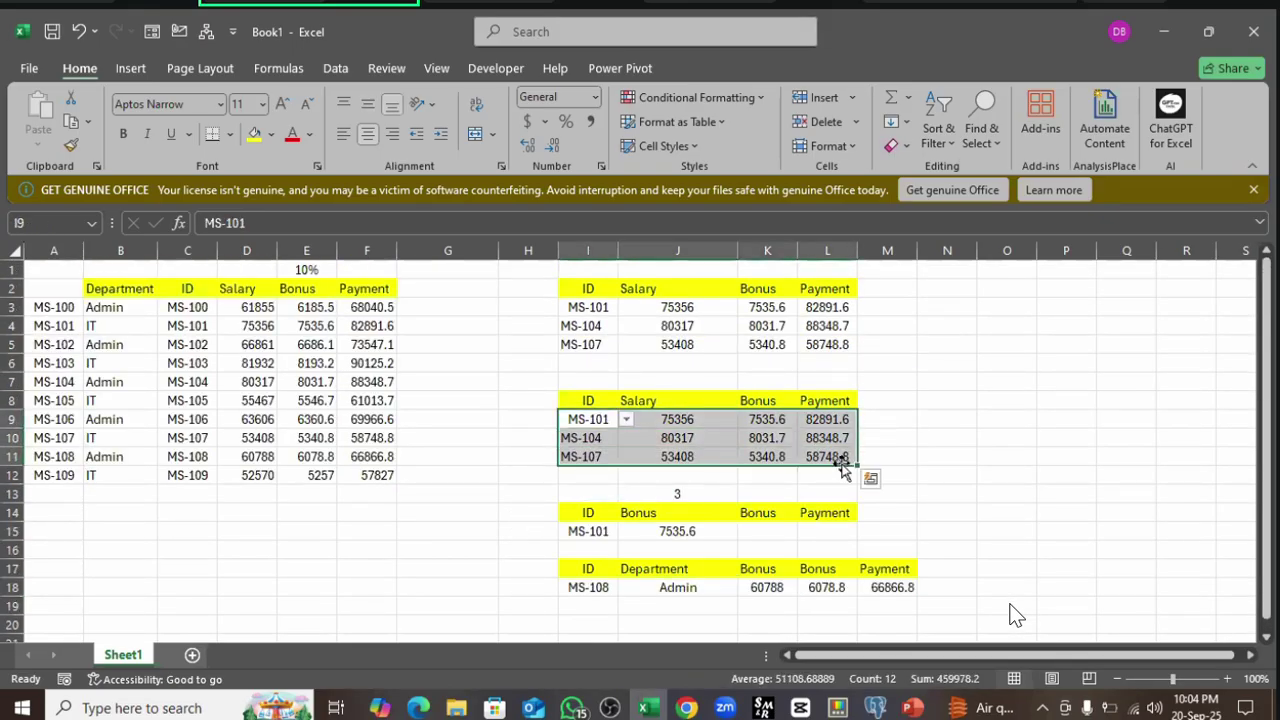
pyautogui.click(577, 308)
pyautogui.moveTo(577, 308); pyautogui.dragTo(822, 358)
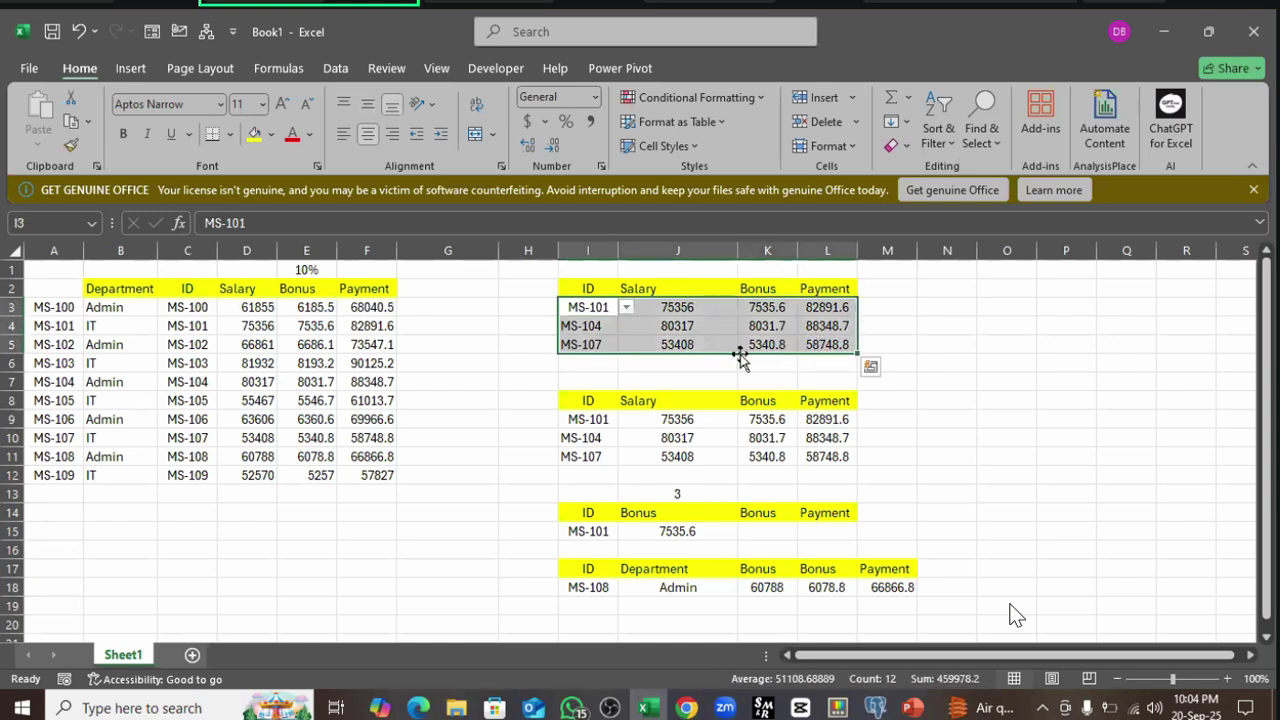
pyautogui.click(440, 308)
pyautogui.press('Right')
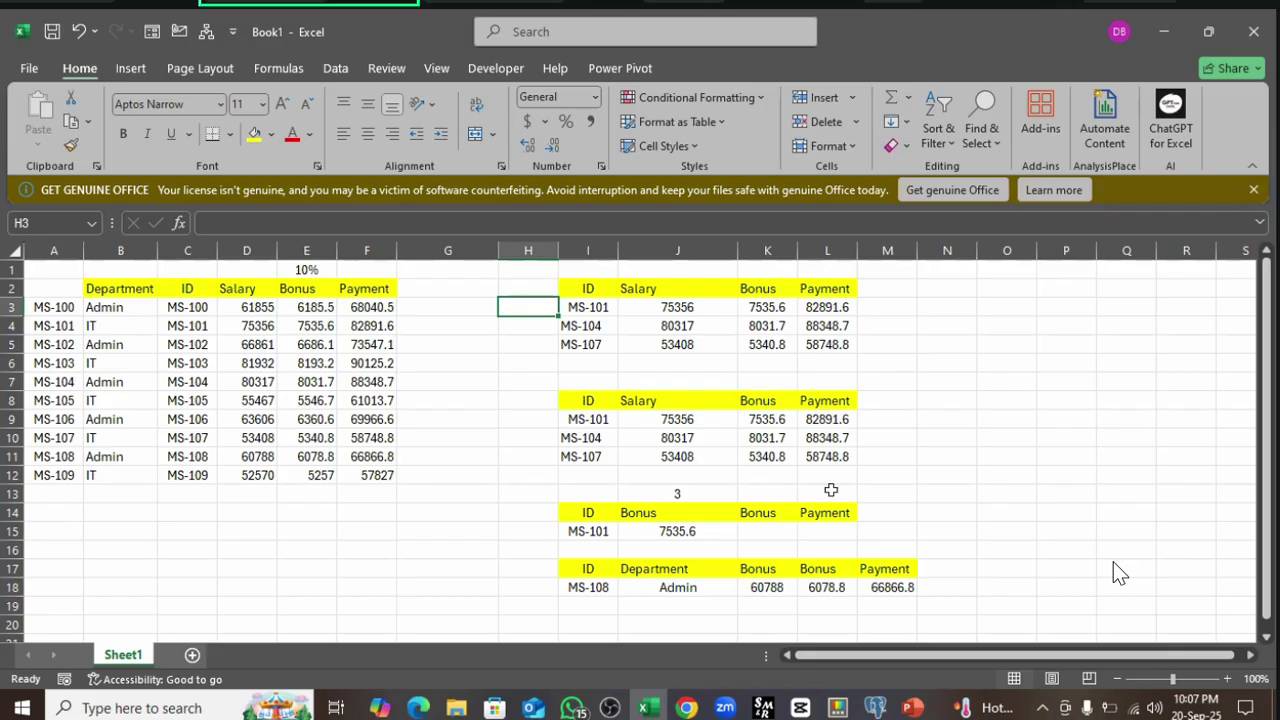
pyautogui.click(510, 289)
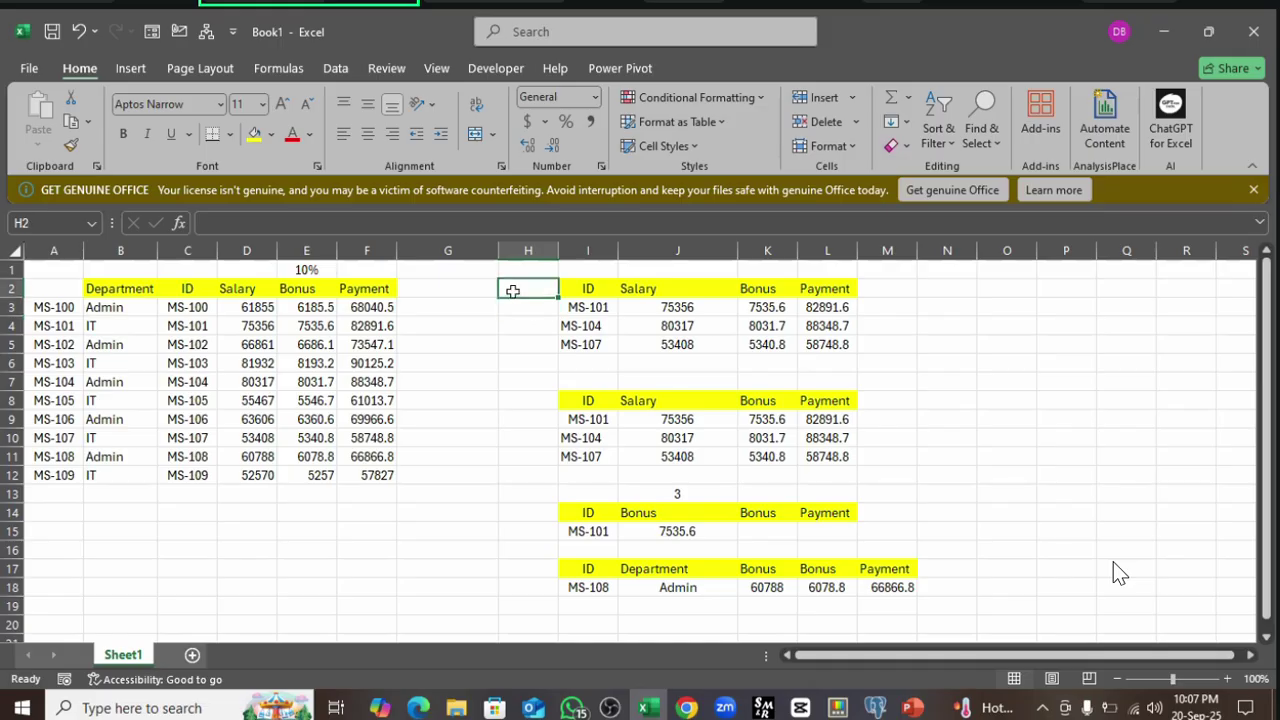
pyautogui.click(521, 273)
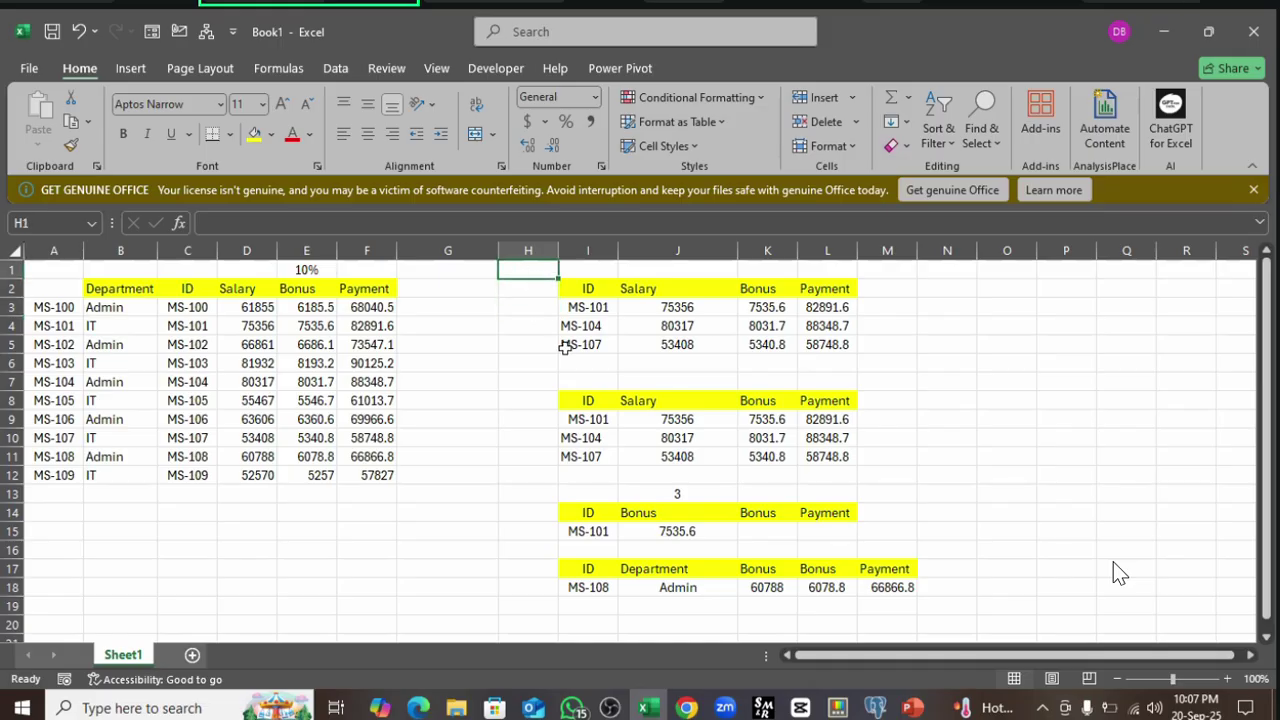
# - Add filters to the source table's header row B2:F2, from Department to Payment
pyautogui.moveTo(136, 289); pyautogui.dragTo(342, 287)
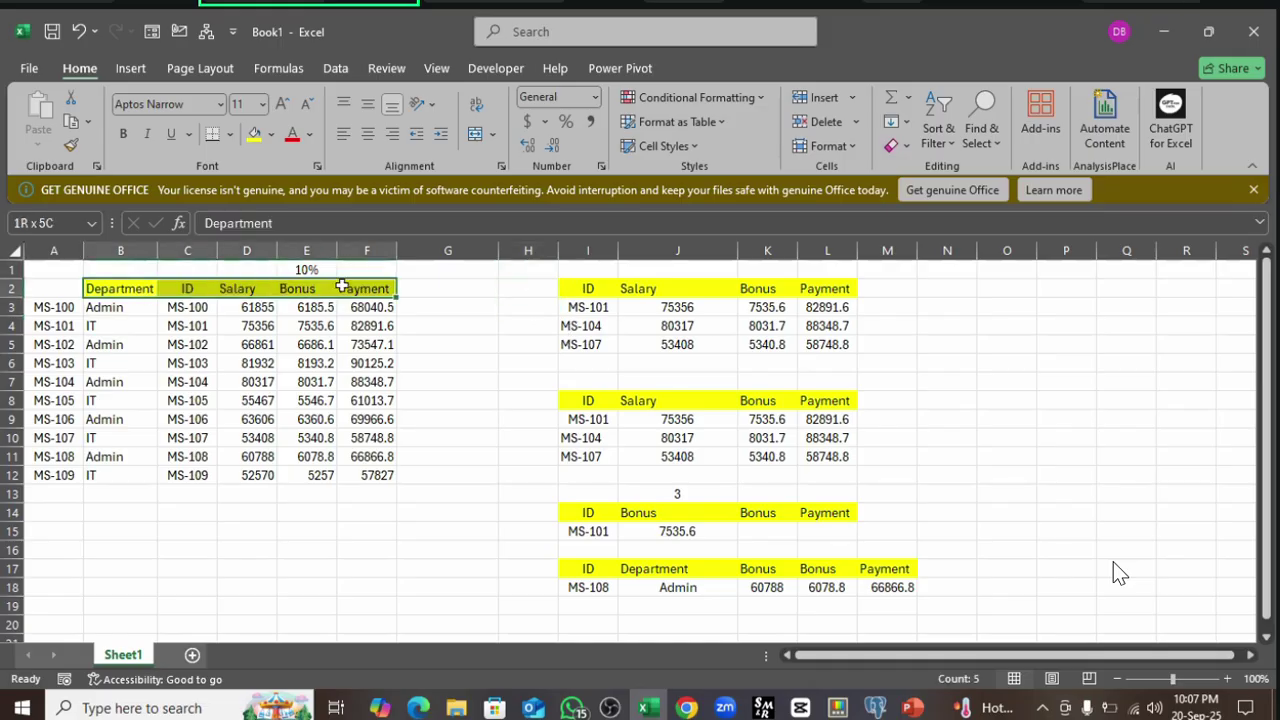
pyautogui.hotkey('ctrl', 'shift', 'l')
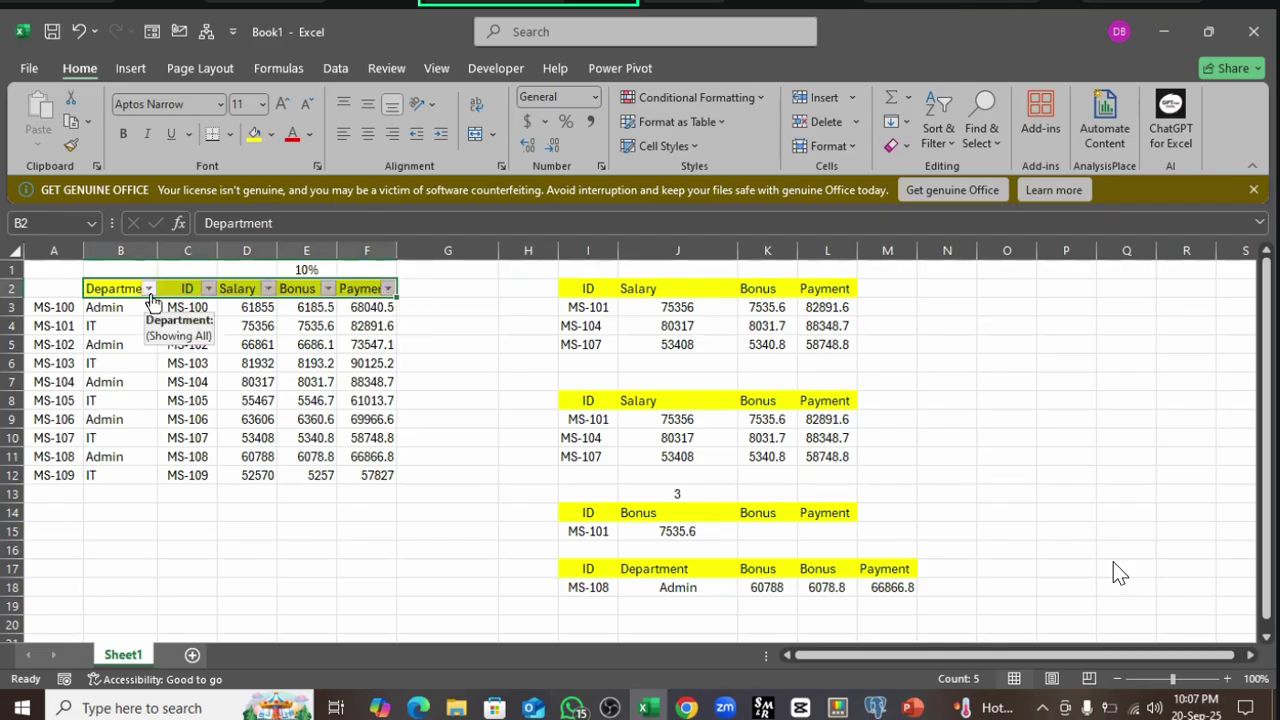
pyautogui.click(495, 436)
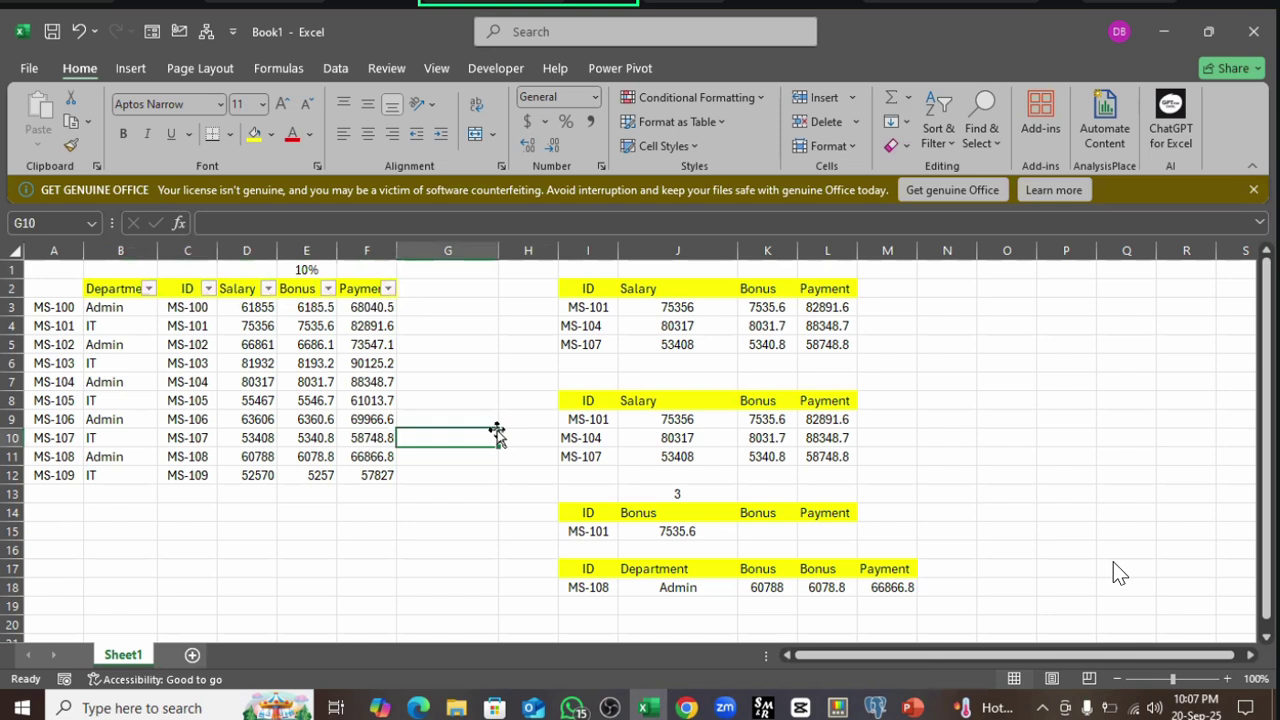
pyautogui.moveTo(428, 295); pyautogui.dragTo(543, 473)
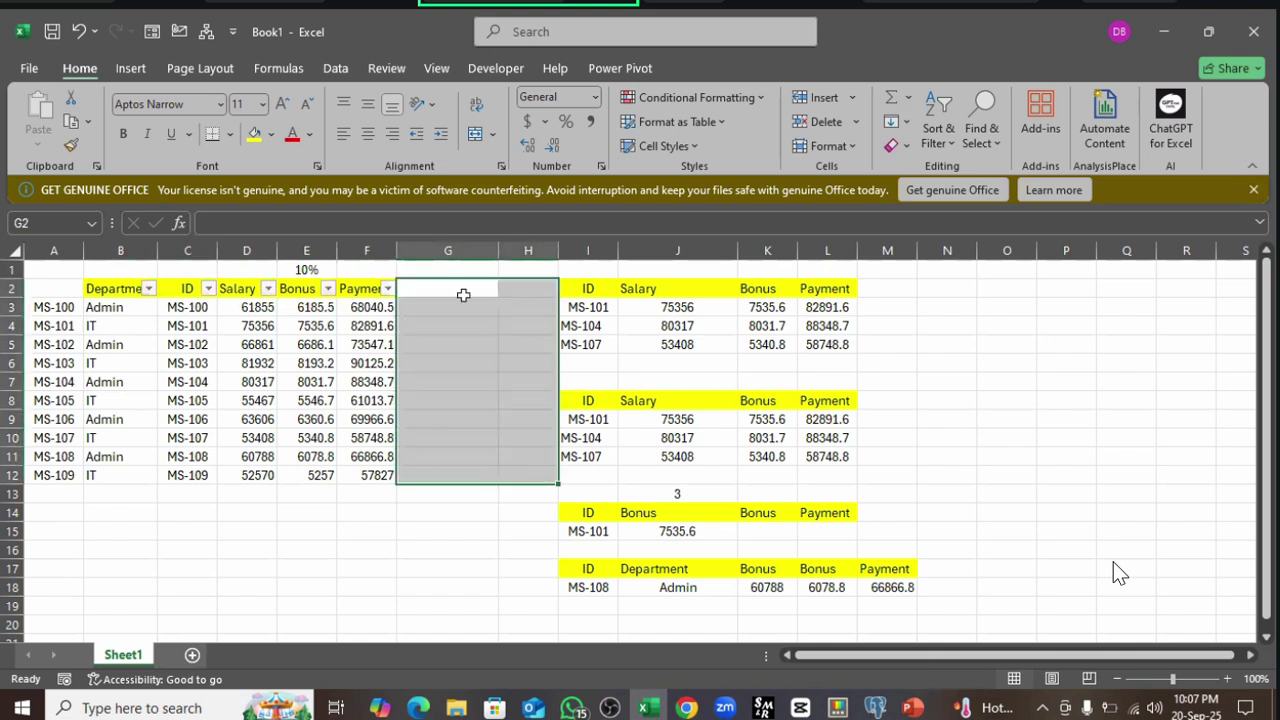
pyautogui.moveTo(463, 295); pyautogui.dragTo(528, 478)
pyautogui.moveTo(446, 290); pyautogui.dragTo(535, 515)
pyautogui.moveTo(436, 289); pyautogui.dragTo(534, 530)
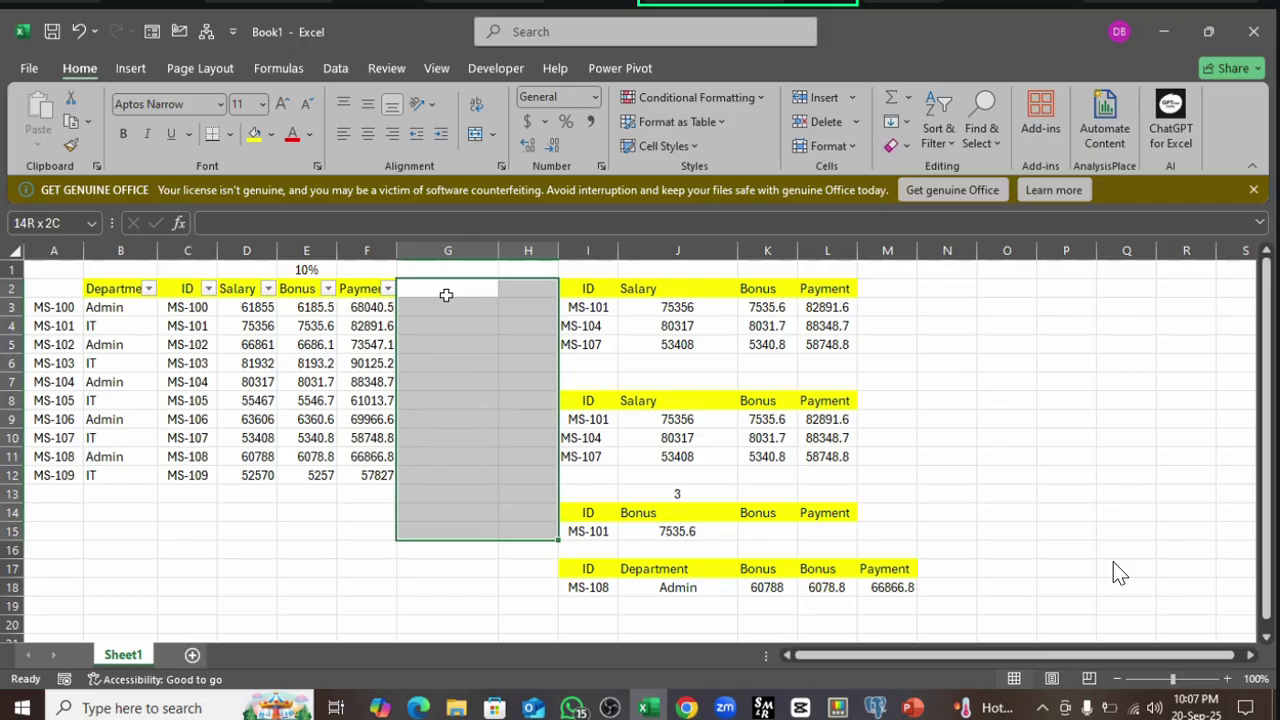
pyautogui.moveTo(446, 295); pyautogui.dragTo(534, 514)
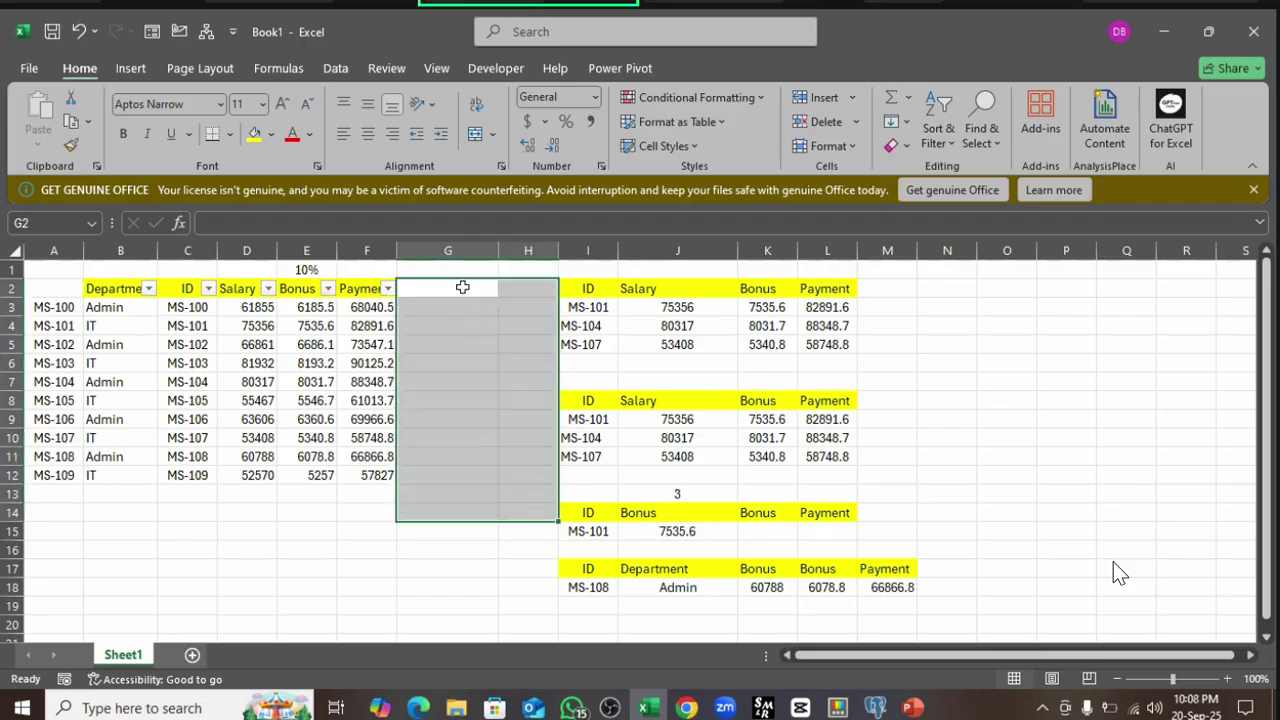
pyautogui.moveTo(474, 291); pyautogui.dragTo(529, 491)
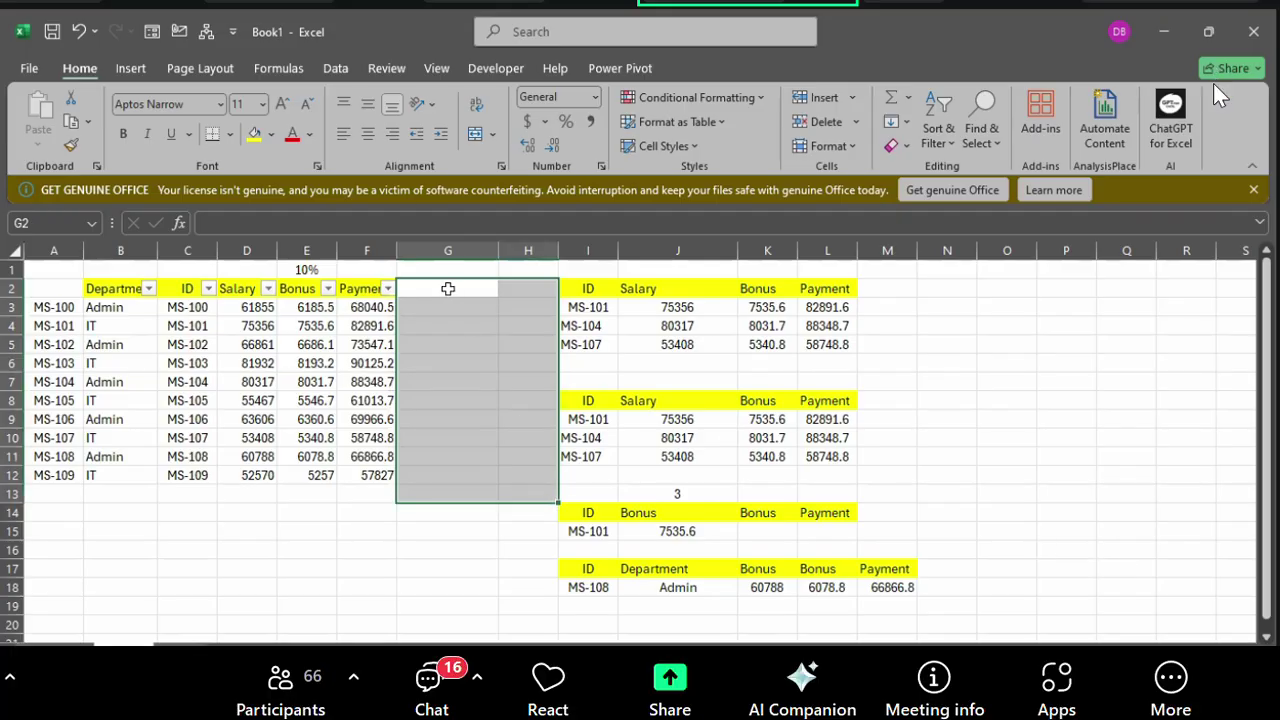
pyautogui.moveTo(448, 288); pyautogui.dragTo(522, 416)
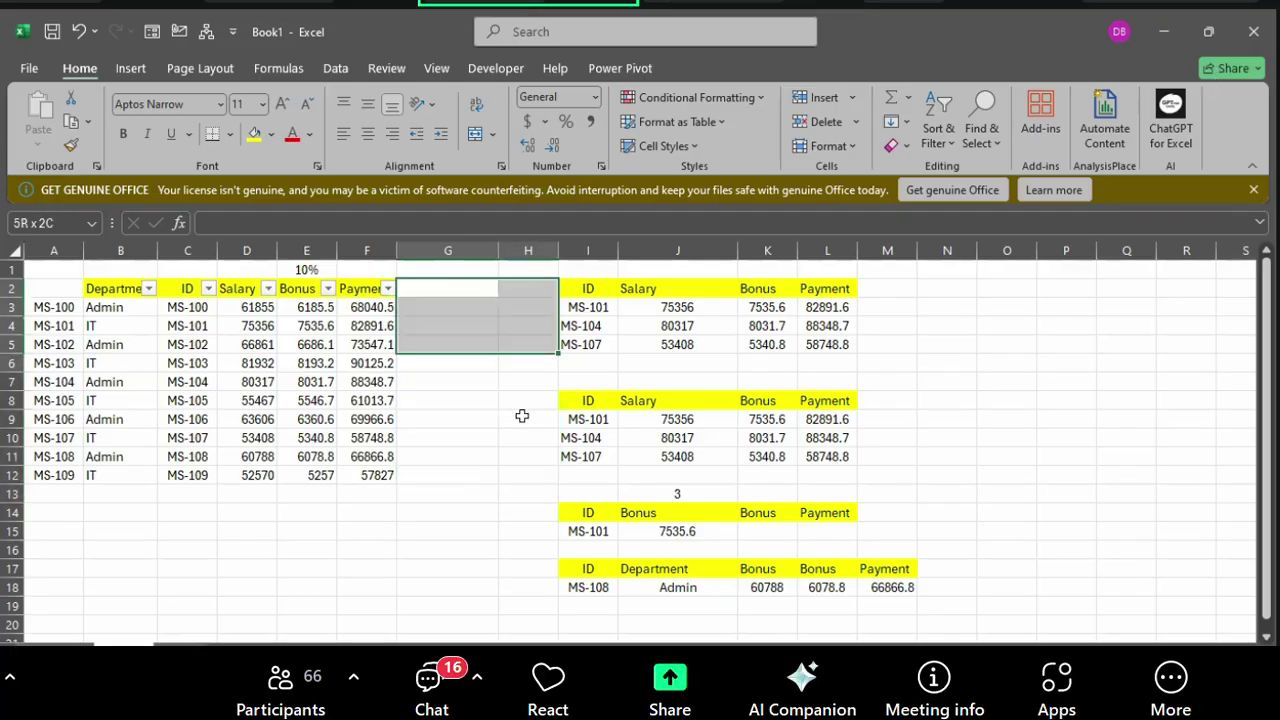